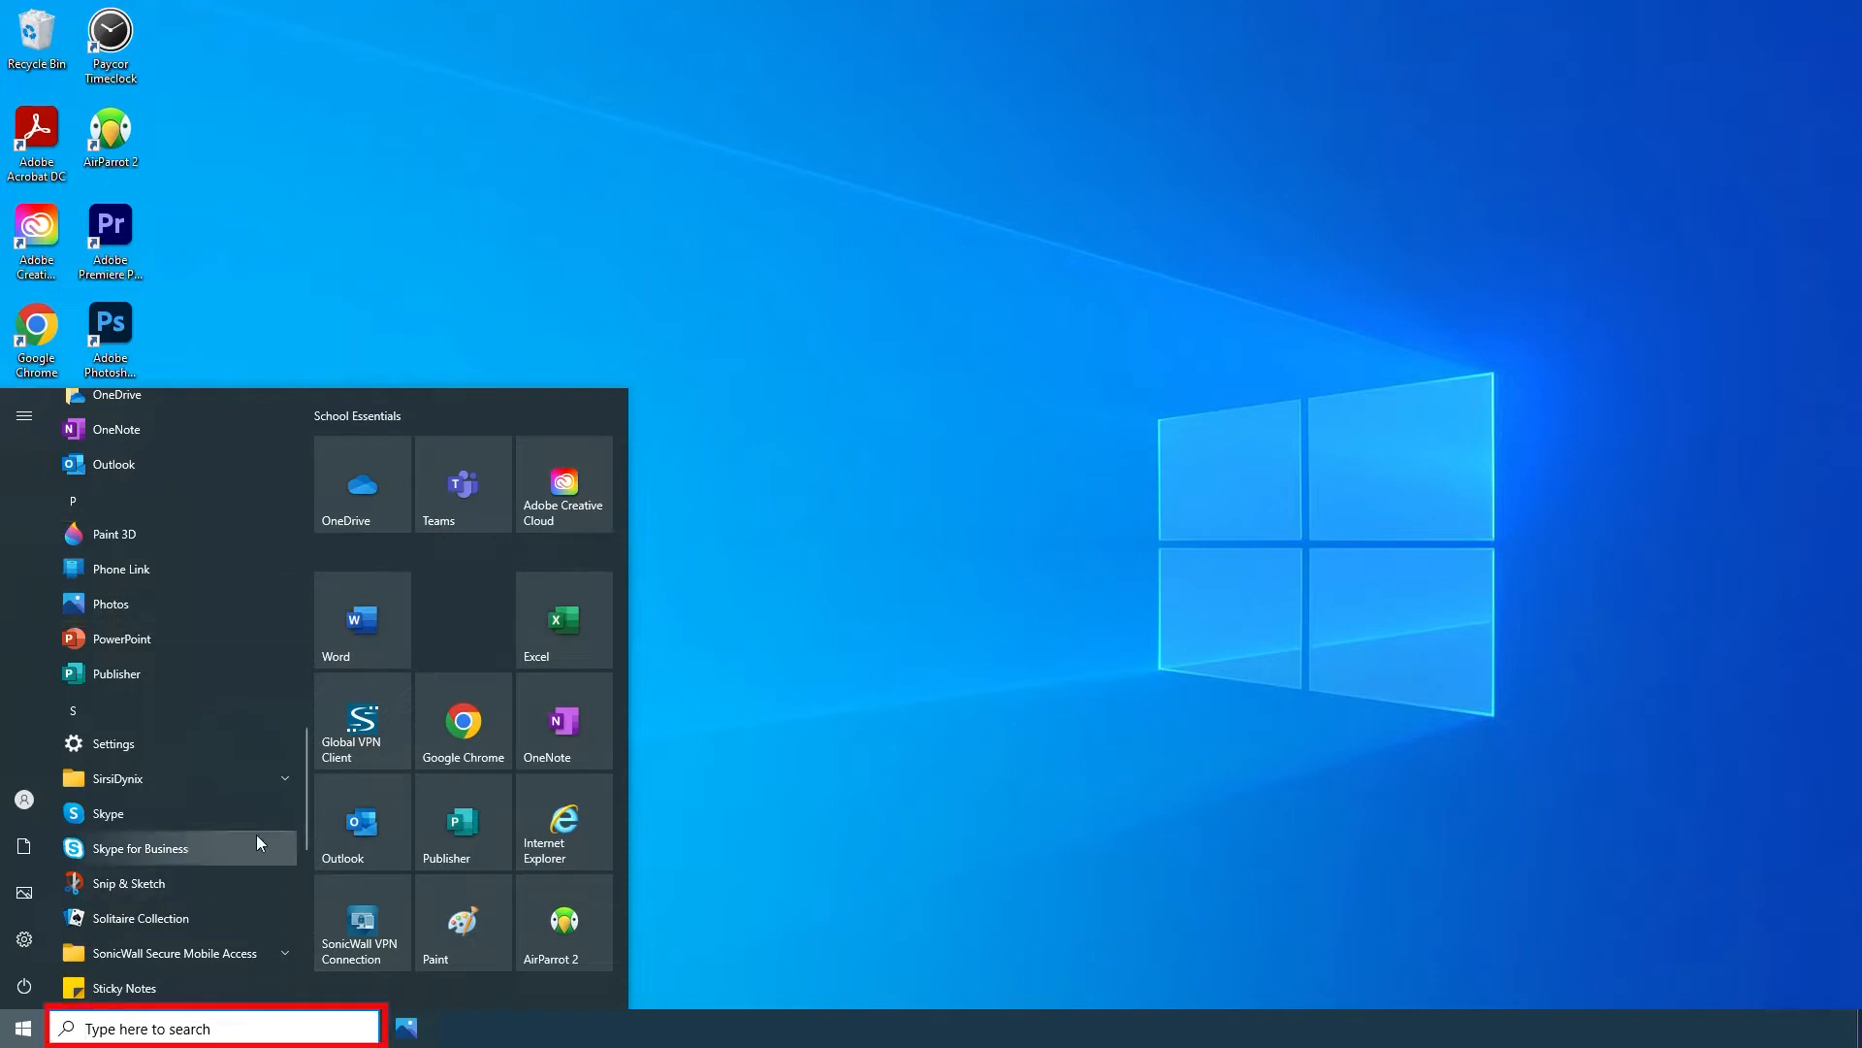
# - Open the Photos app and browse through the June 2022 pictures in the collection
pyautogui.click(843, 686)
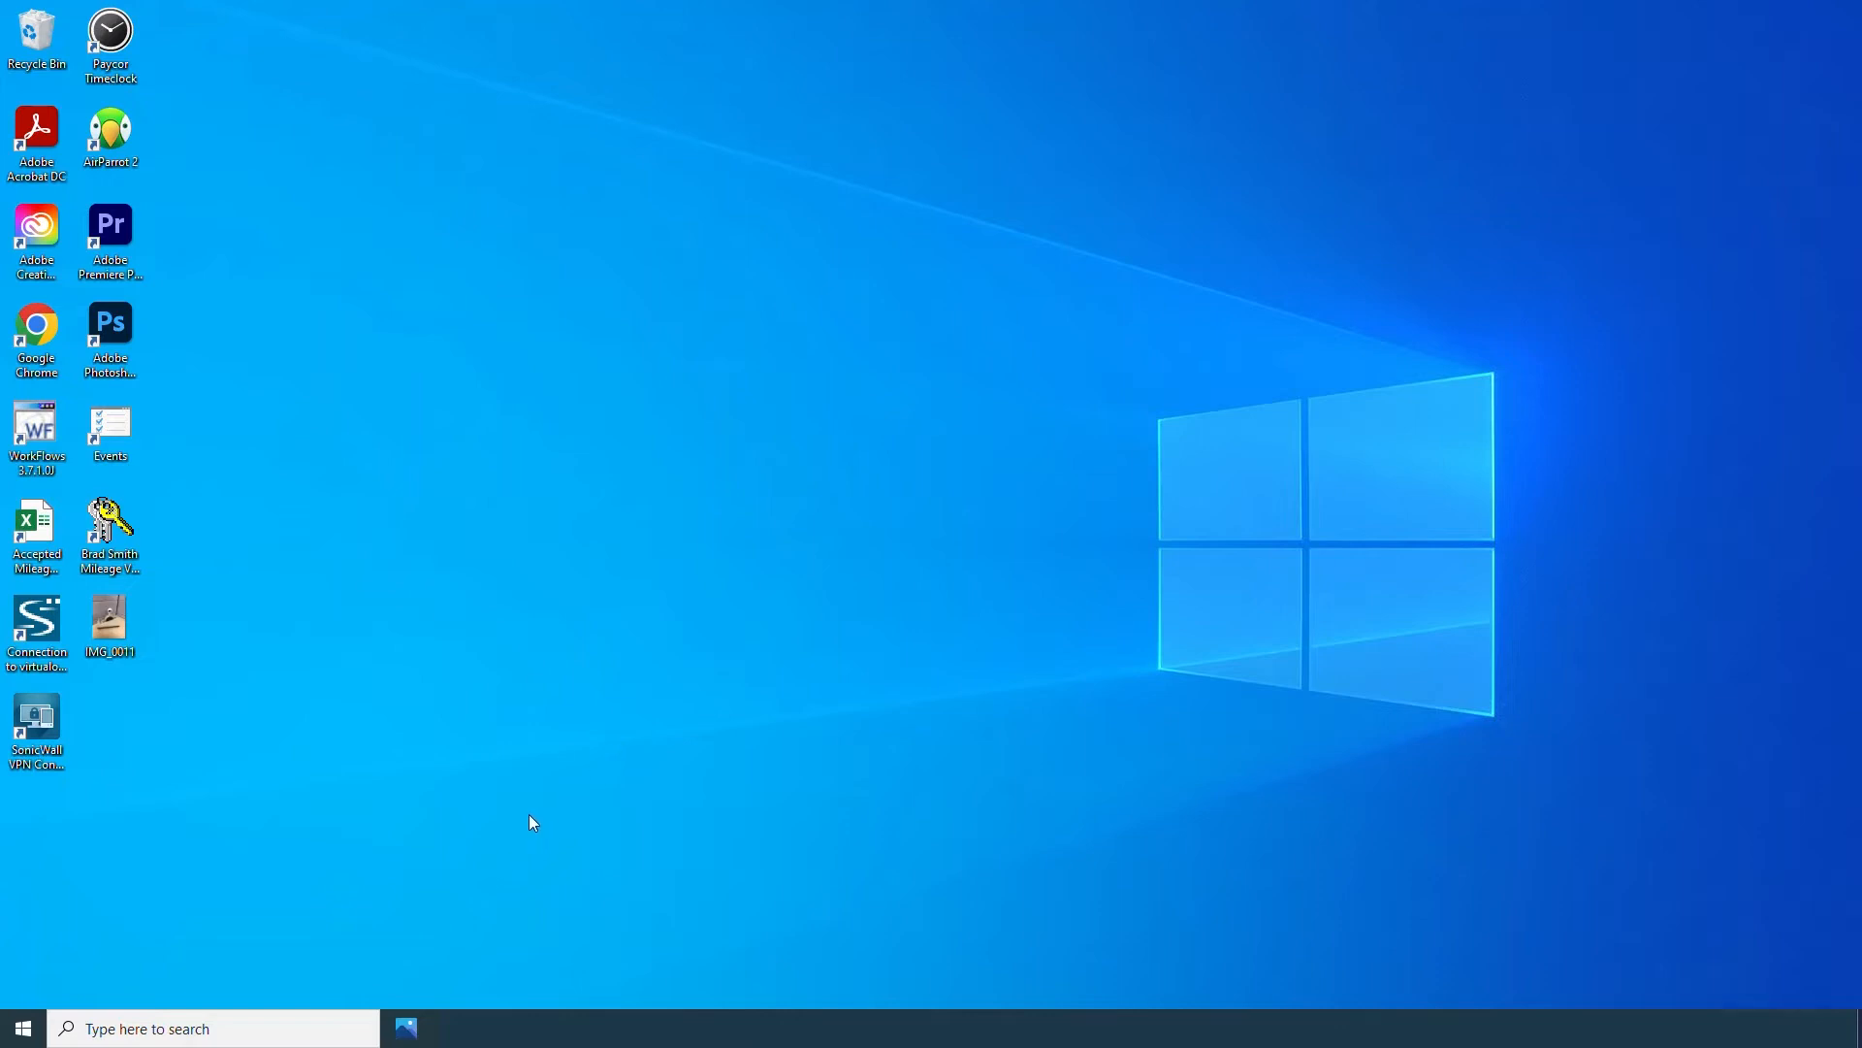
pyautogui.click(422, 1028)
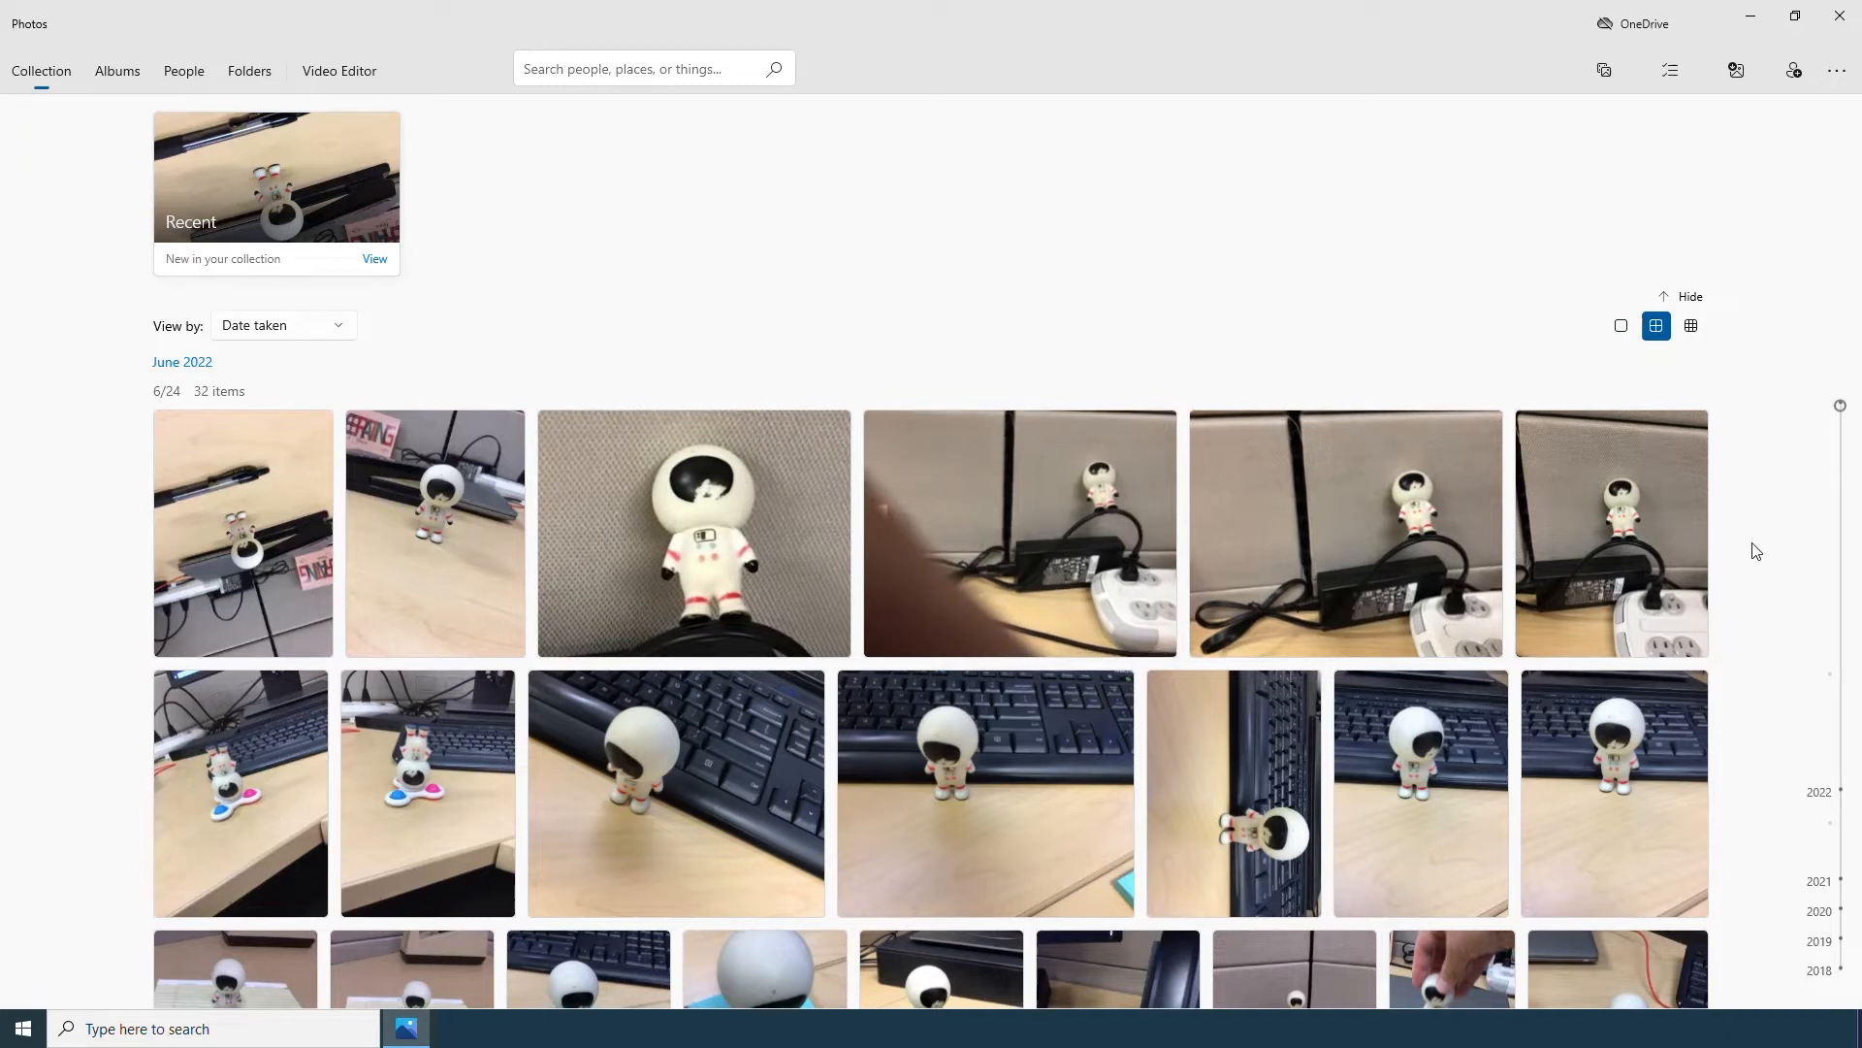
pyautogui.scroll(-4, 1754, 550)
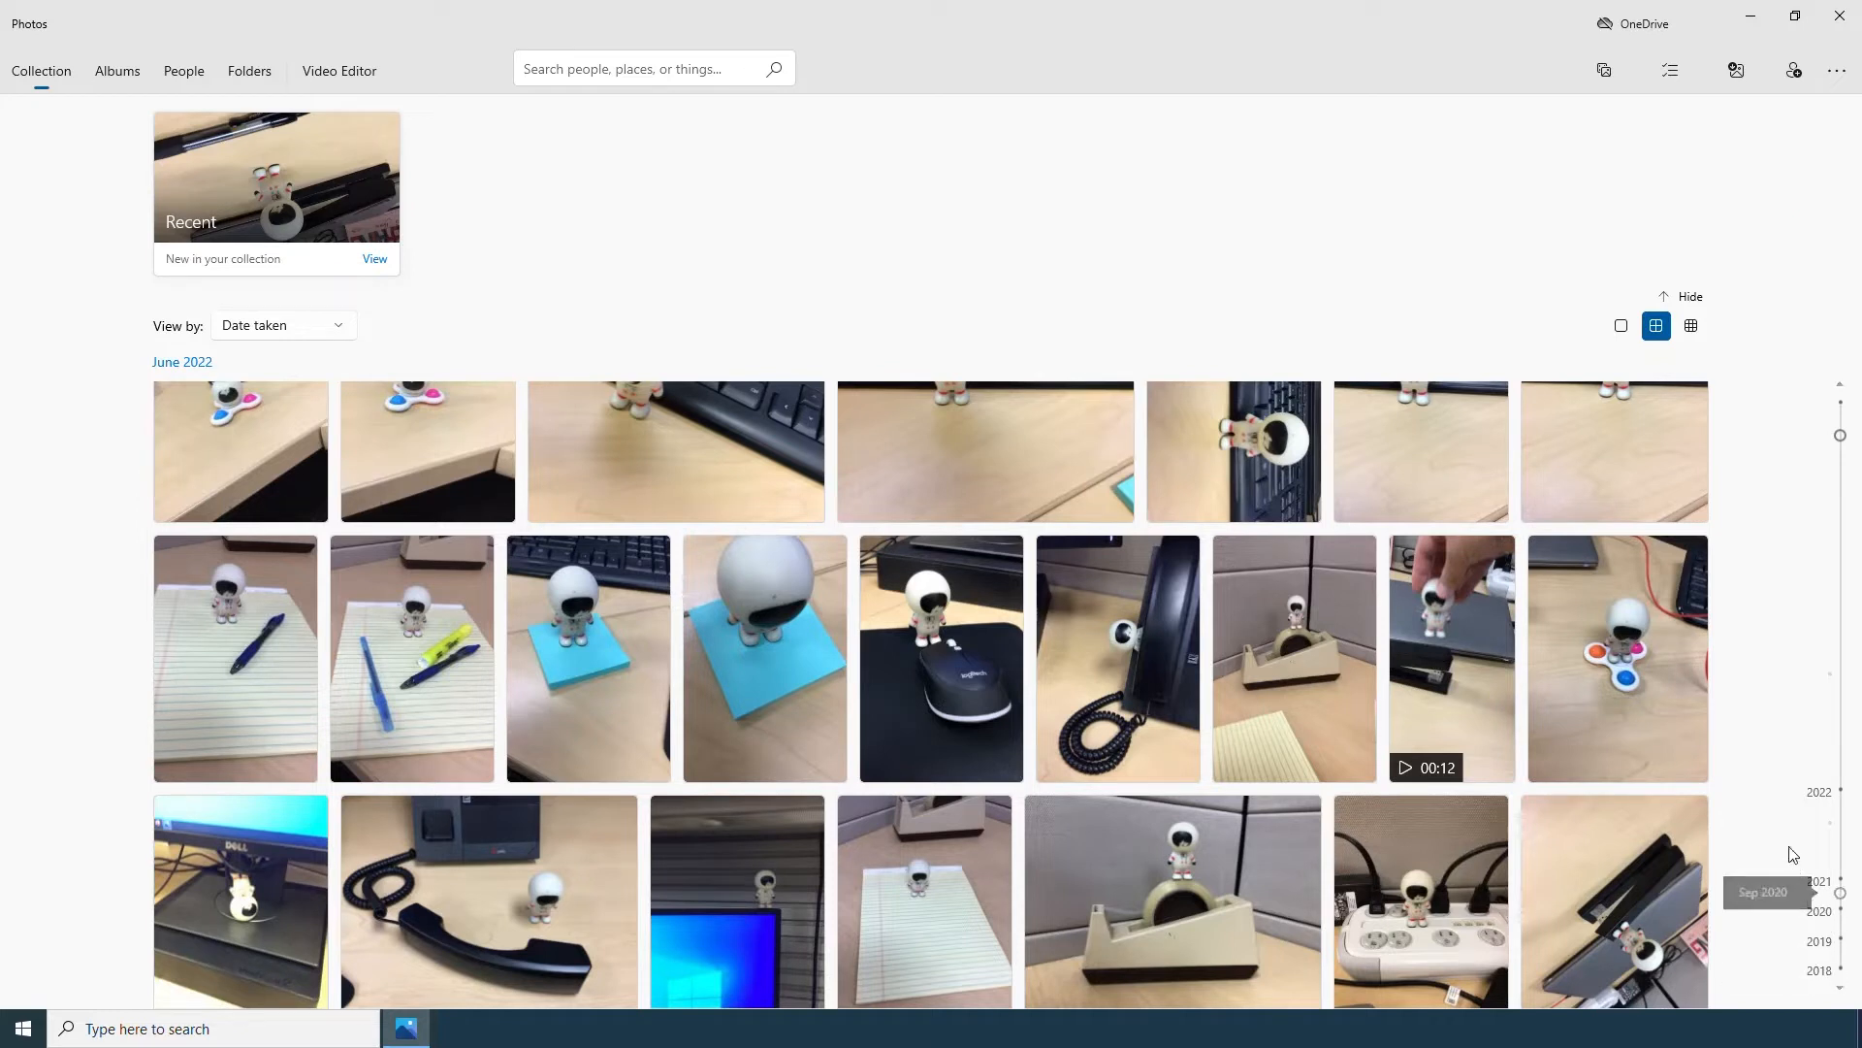
pyautogui.scroll(2, 1131, 544)
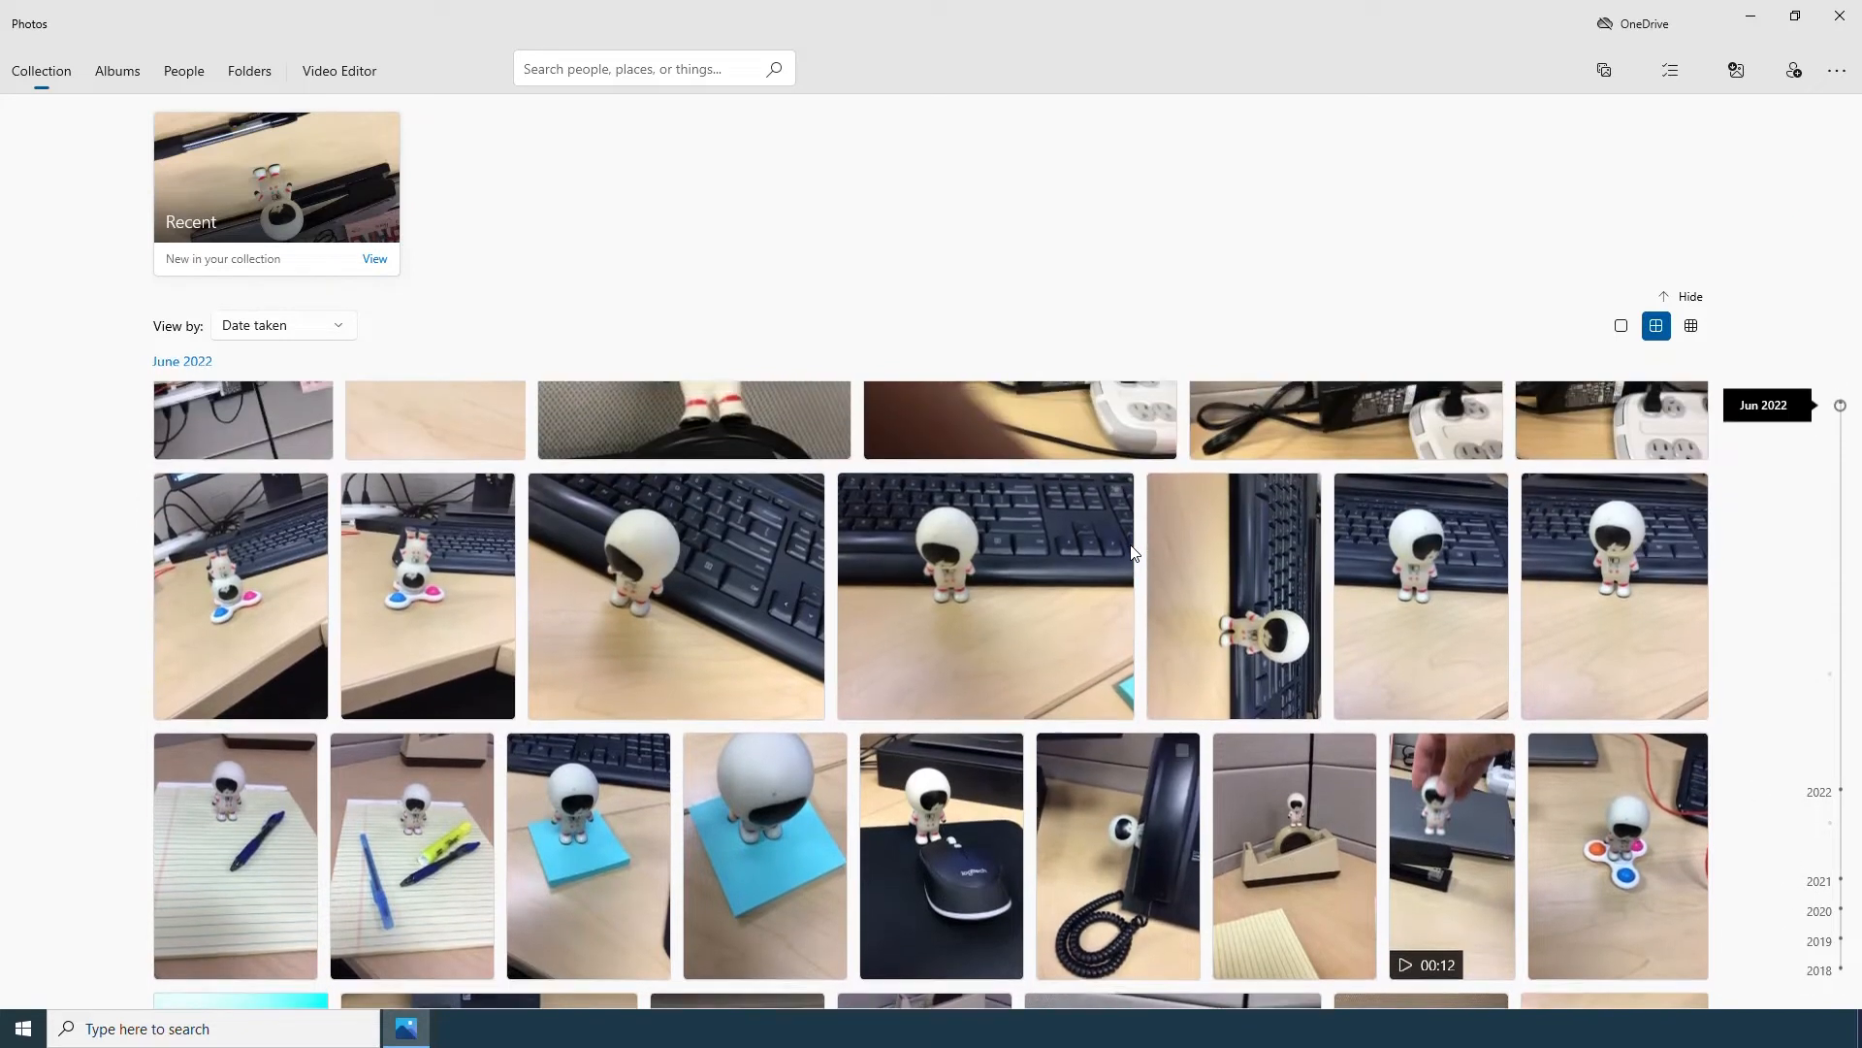
pyautogui.scroll(2, 1133, 552)
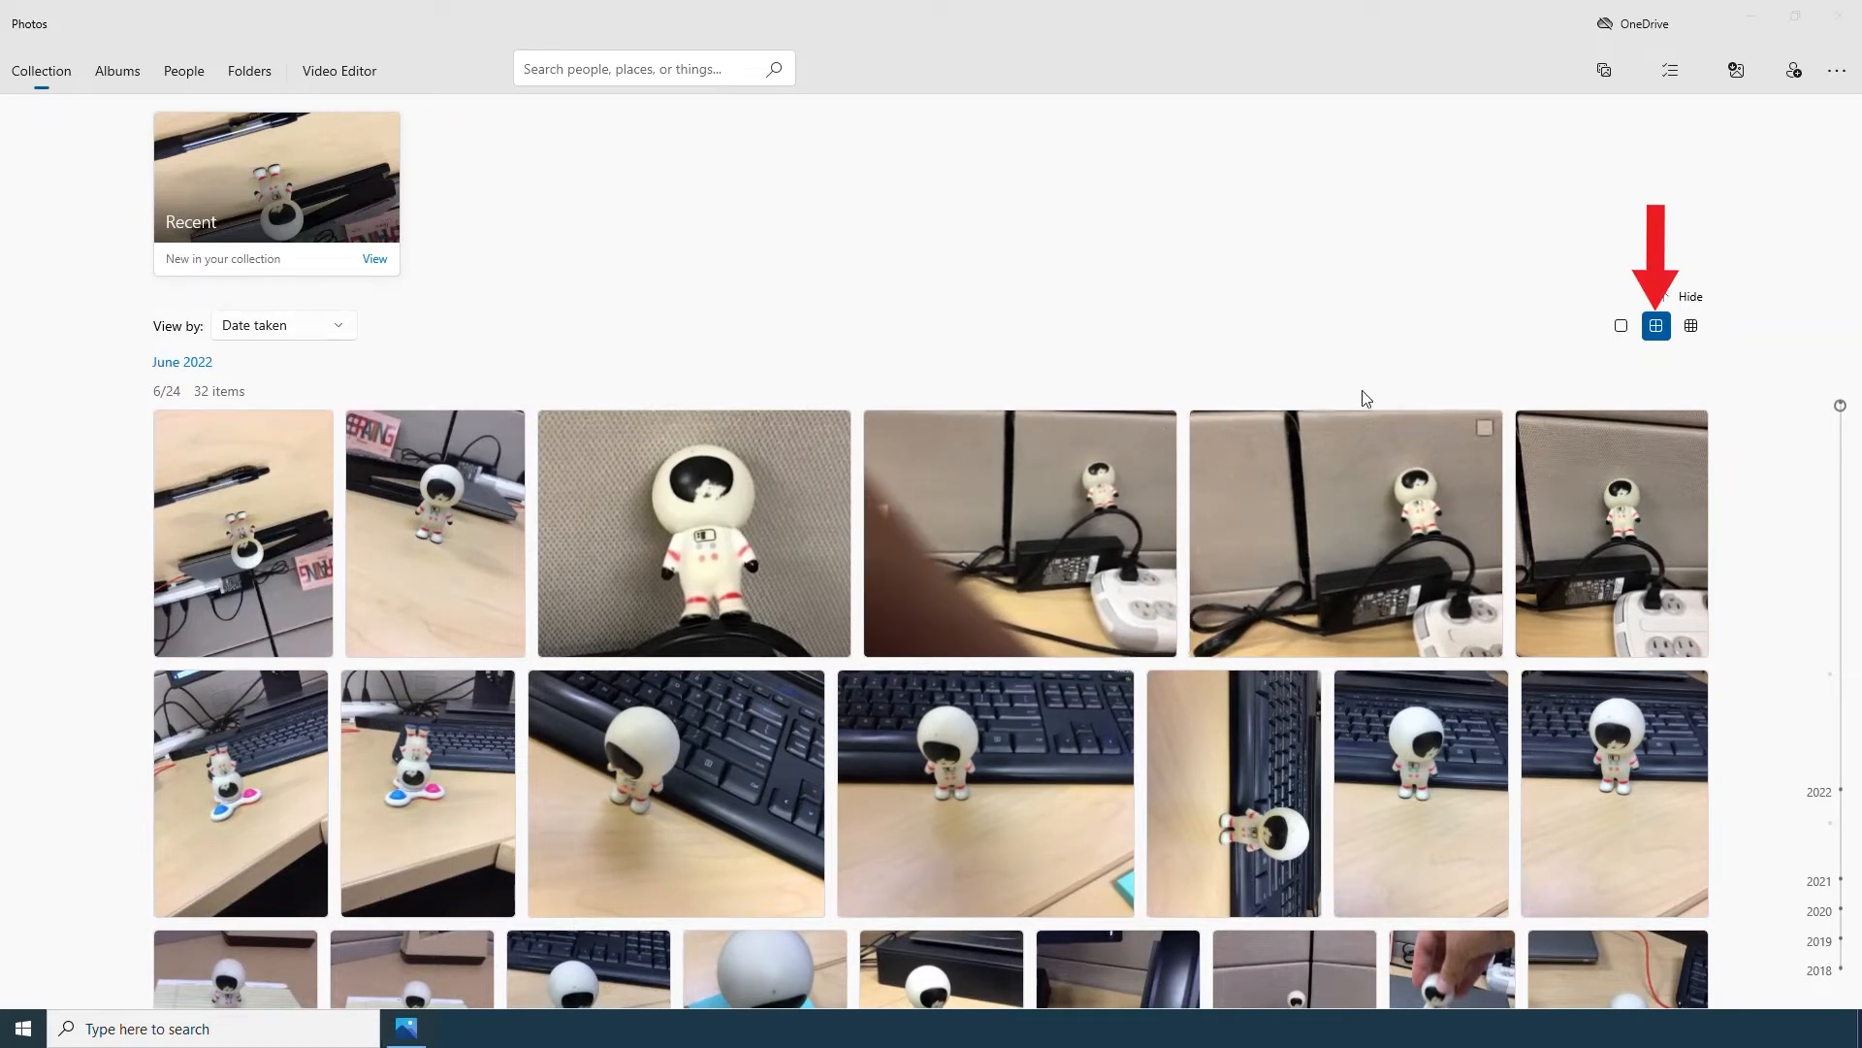
# - Show the collection with large thumbnails and return it to medium thumbnails
pyautogui.click(1621, 328)
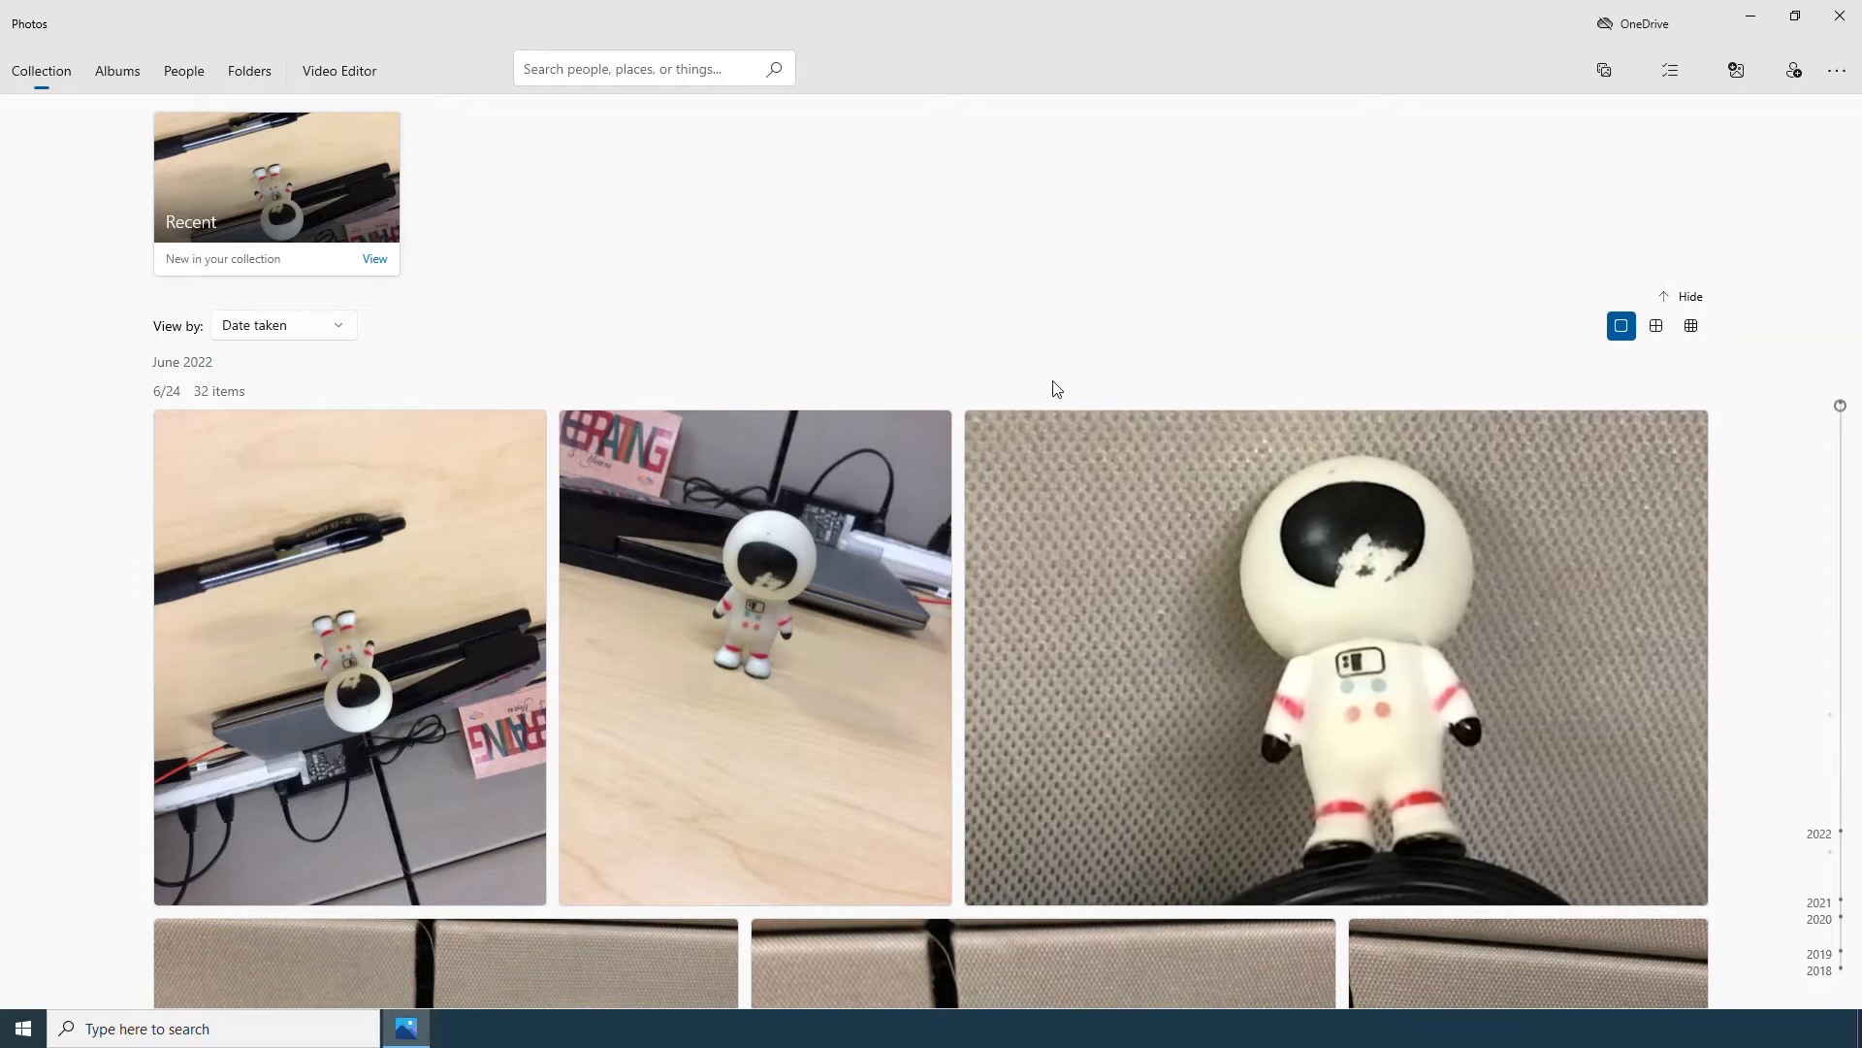
pyautogui.click(1657, 328)
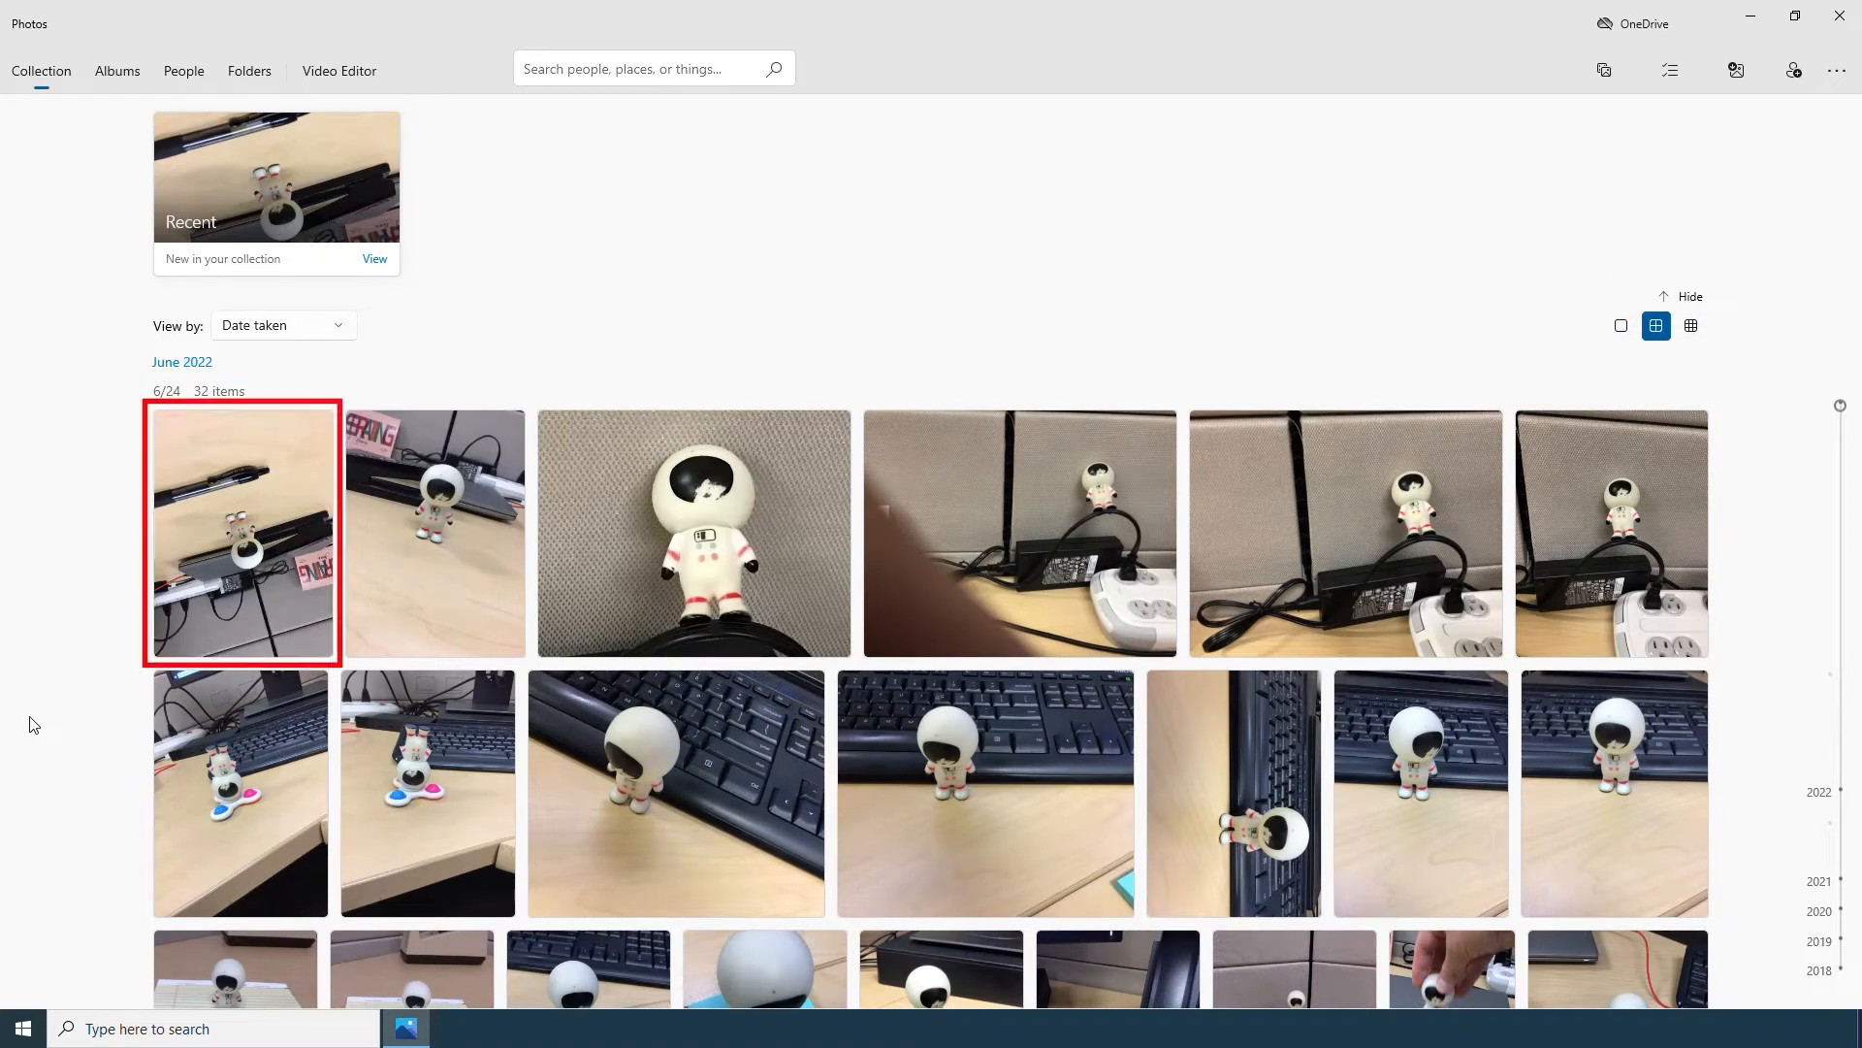
# - Open IMG_0045.jpg, the first June 2022 photo, page forward to IMG_0040.jpg and go back to IMG_0045.jpg
pyautogui.click(244, 571)
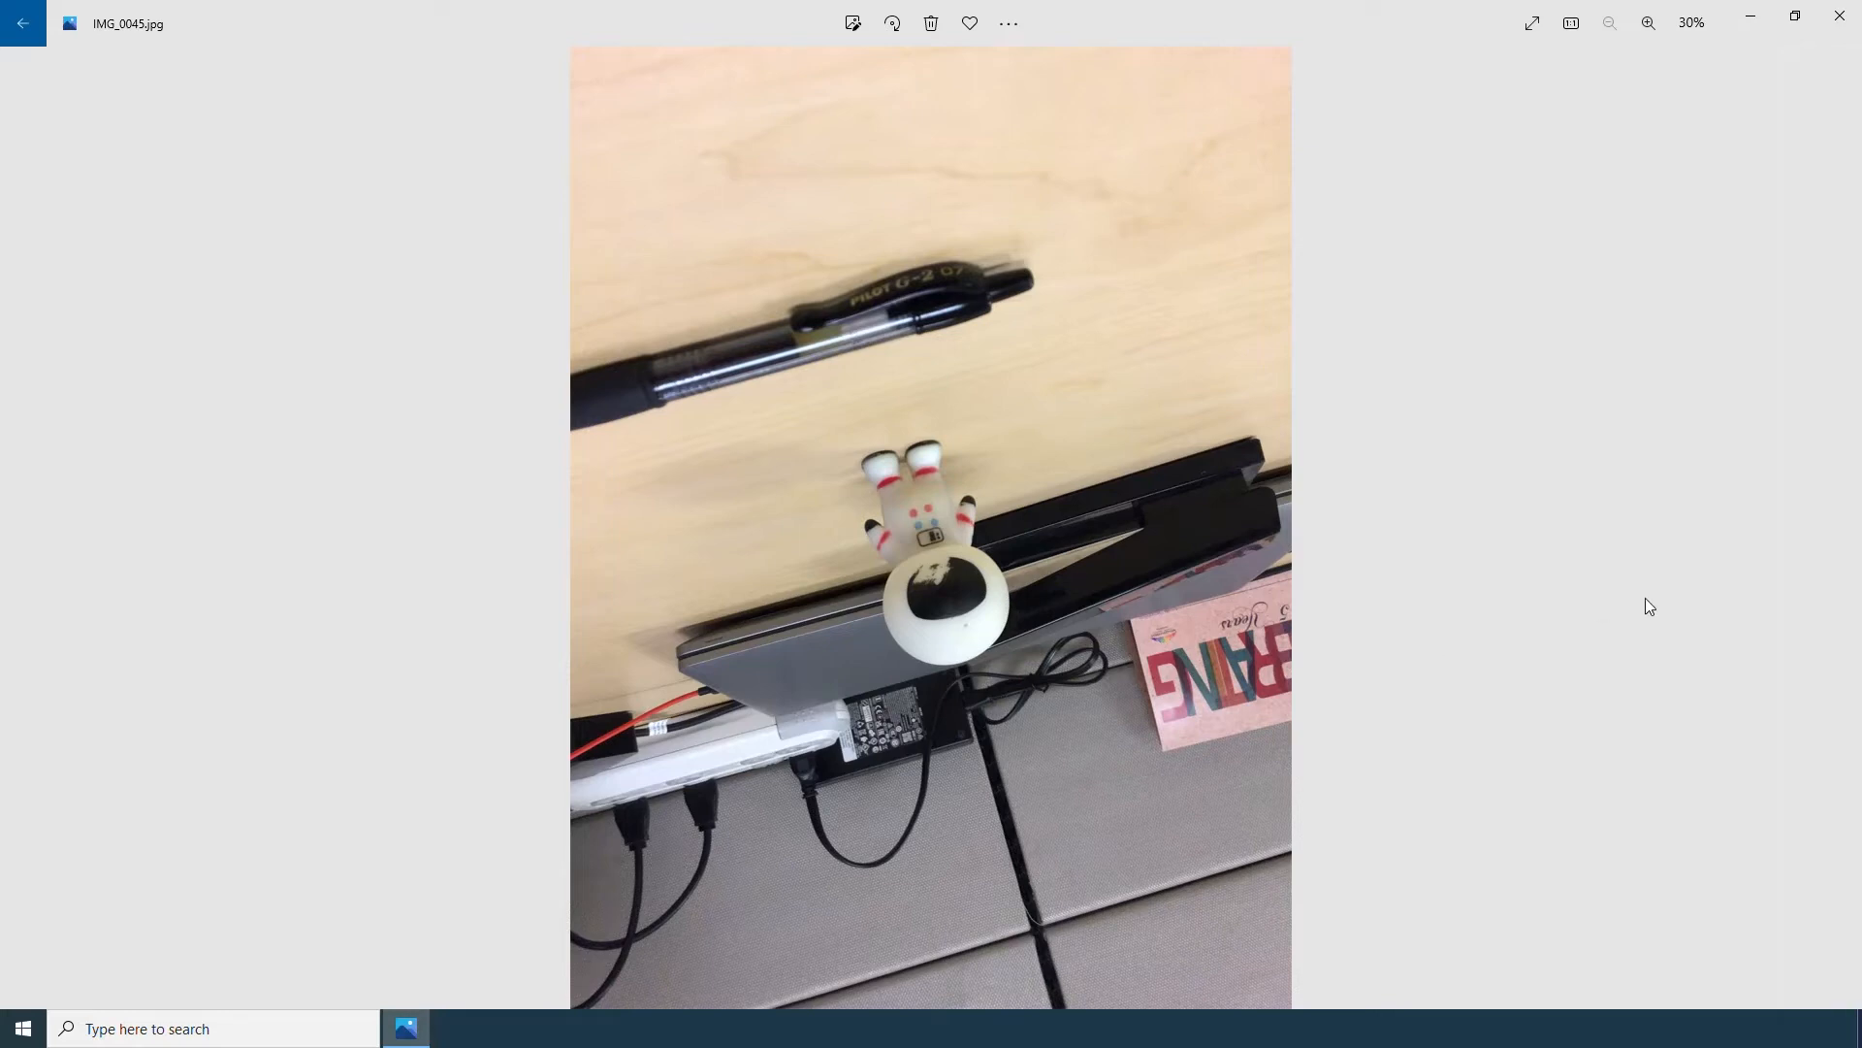
pyautogui.click(1835, 539)
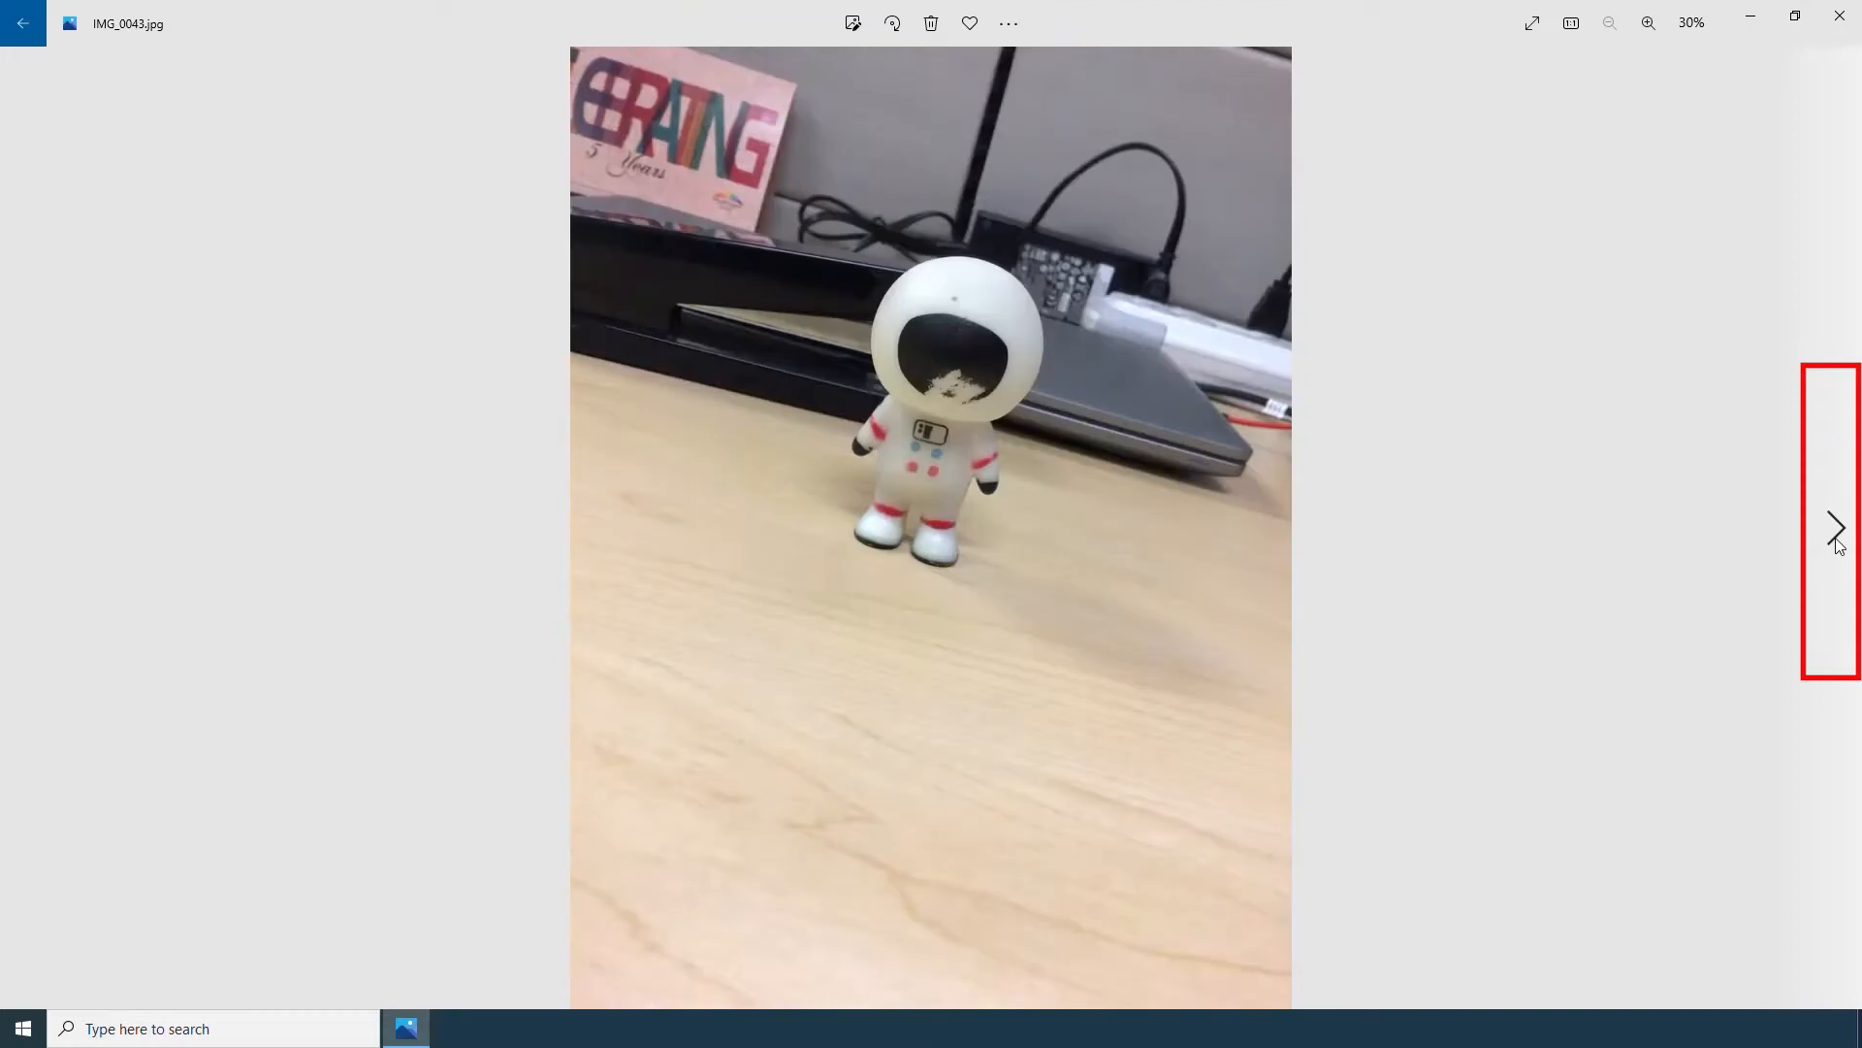
pyautogui.click(1836, 541)
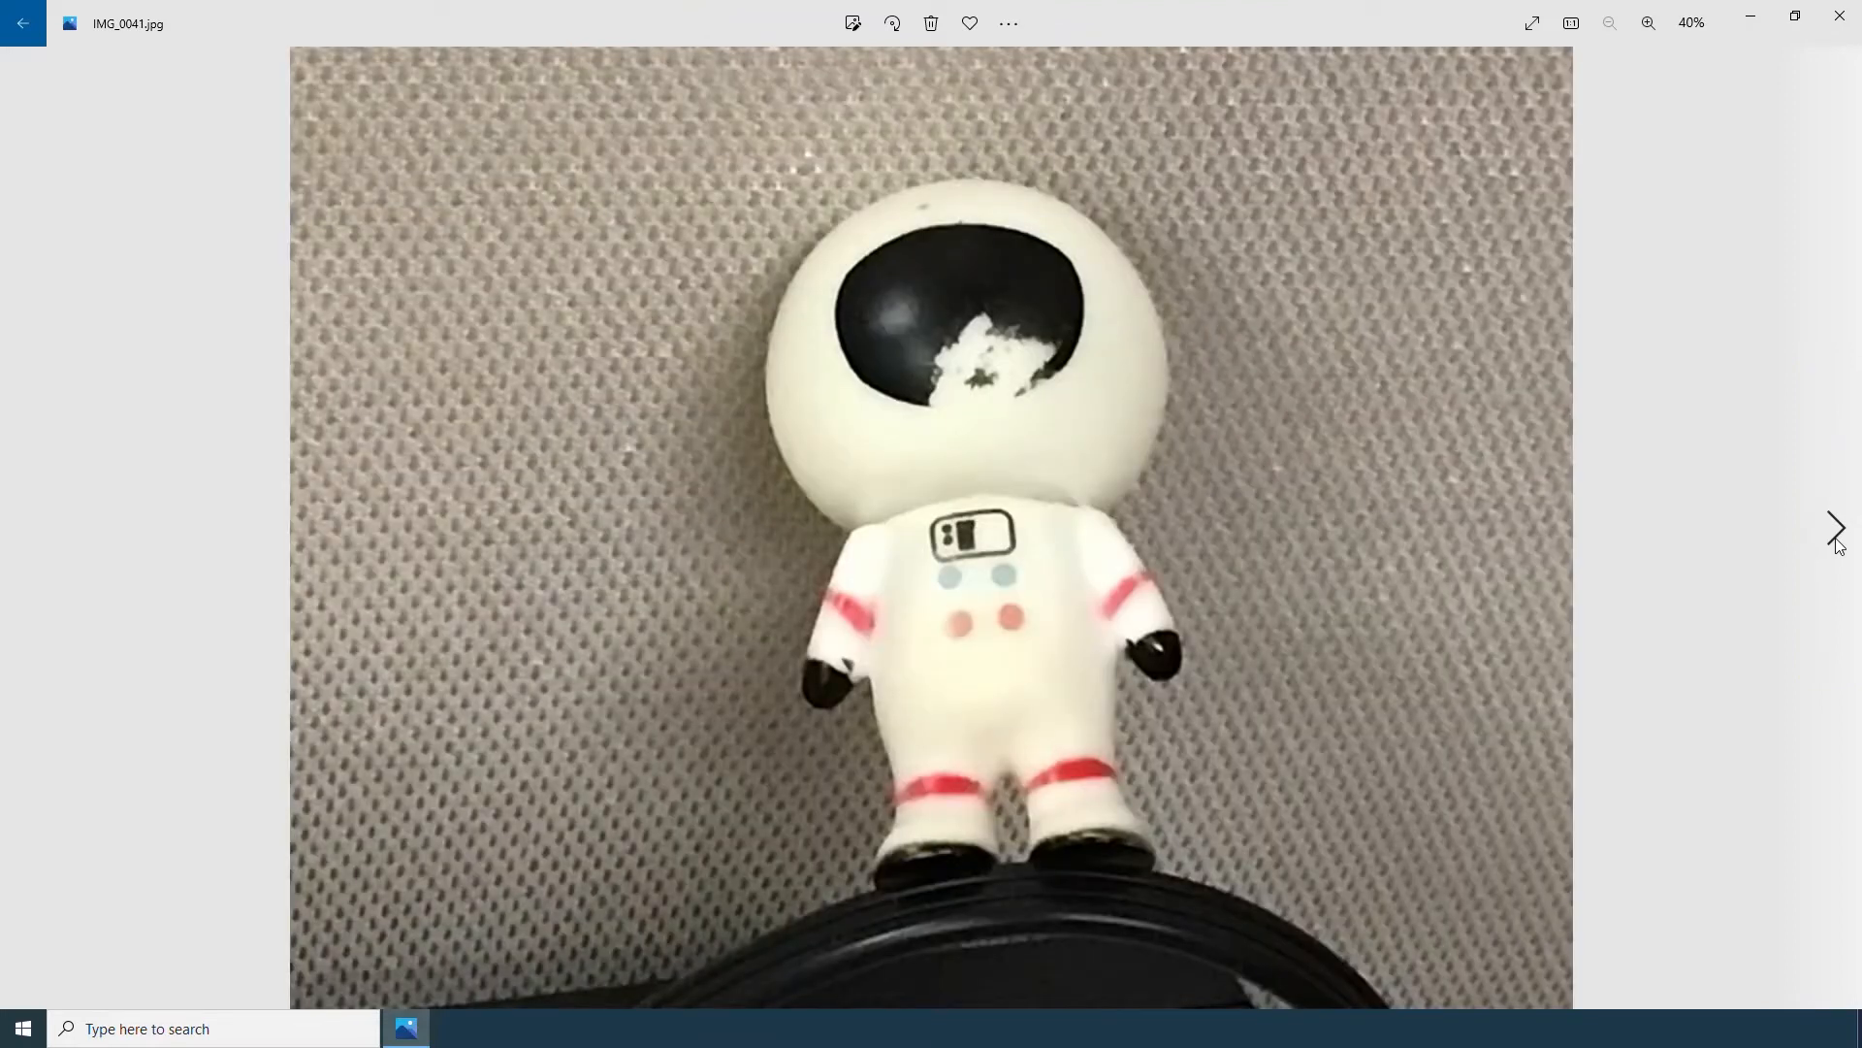
pyautogui.click(1836, 540)
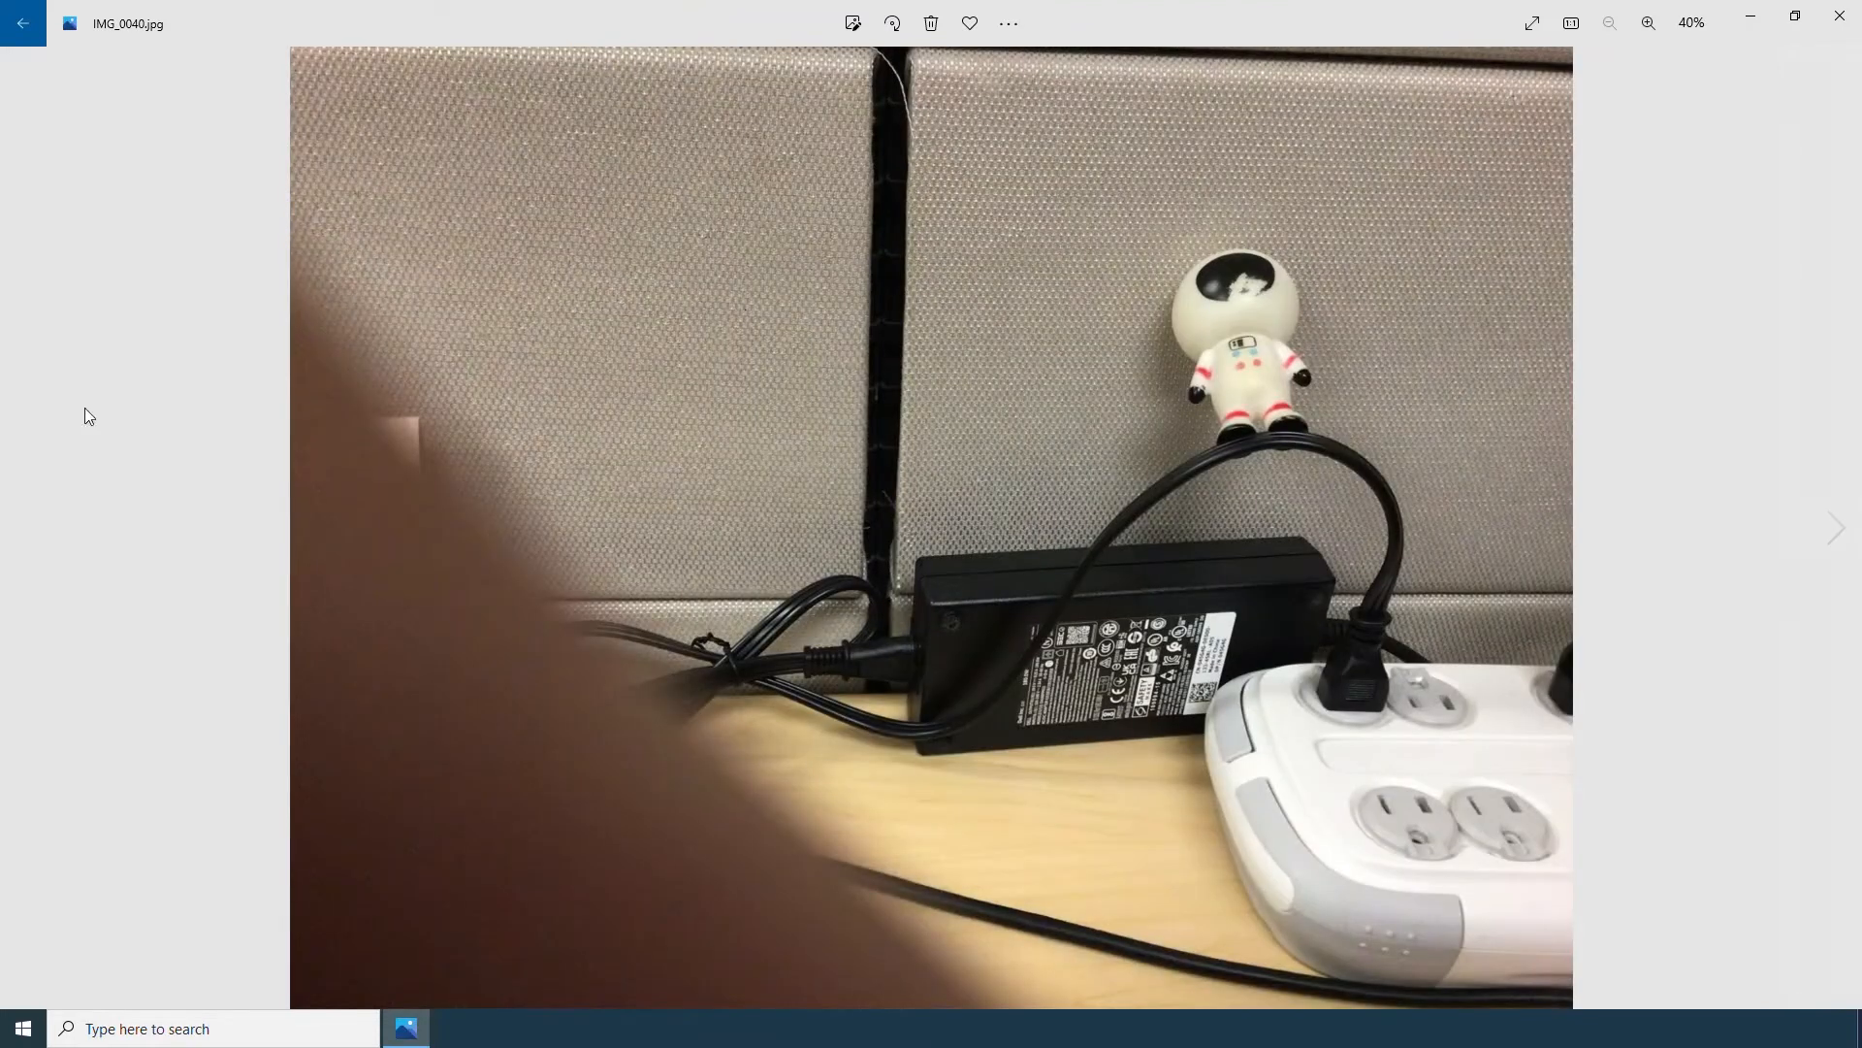
pyautogui.click(32, 532)
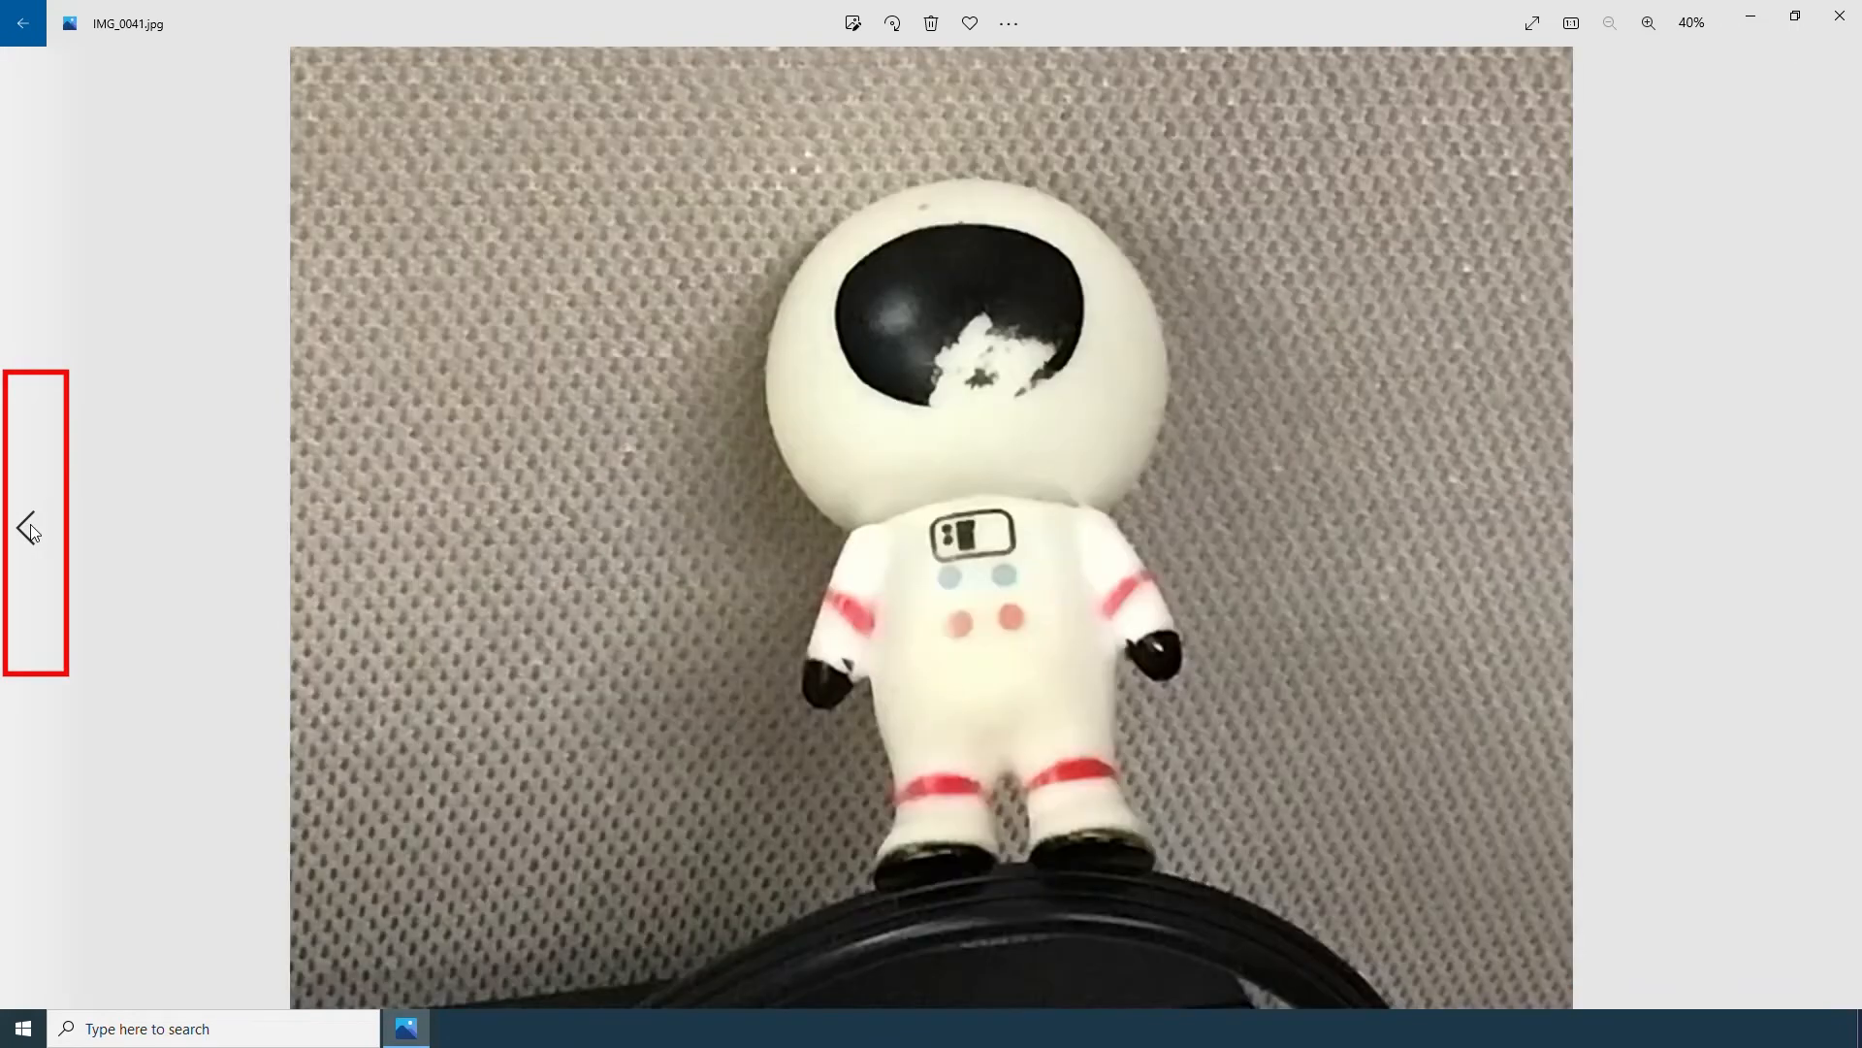
pyautogui.click(29, 528)
pyautogui.click(29, 528)
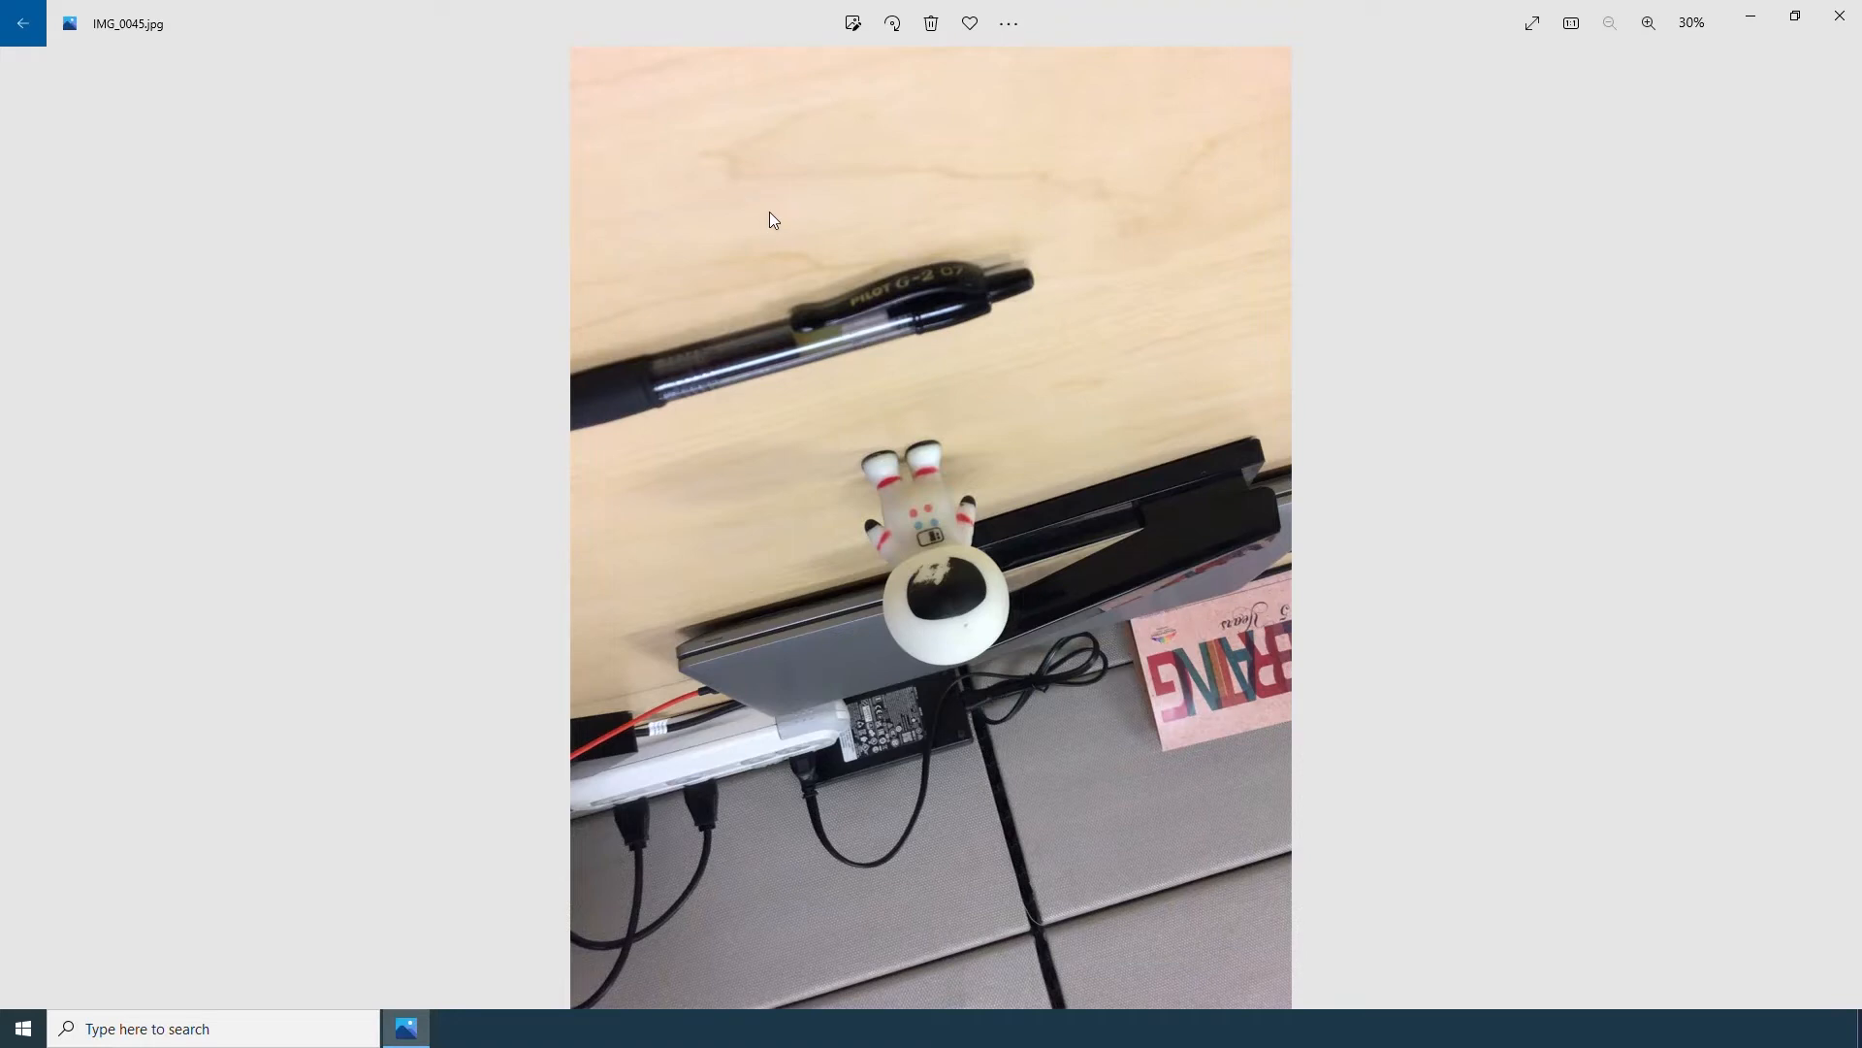
# - Open IMG_0045.jpg for editing, rotate it 180° so the astronaut stands upright, and set the straightening to -16°
pyautogui.click(853, 23)
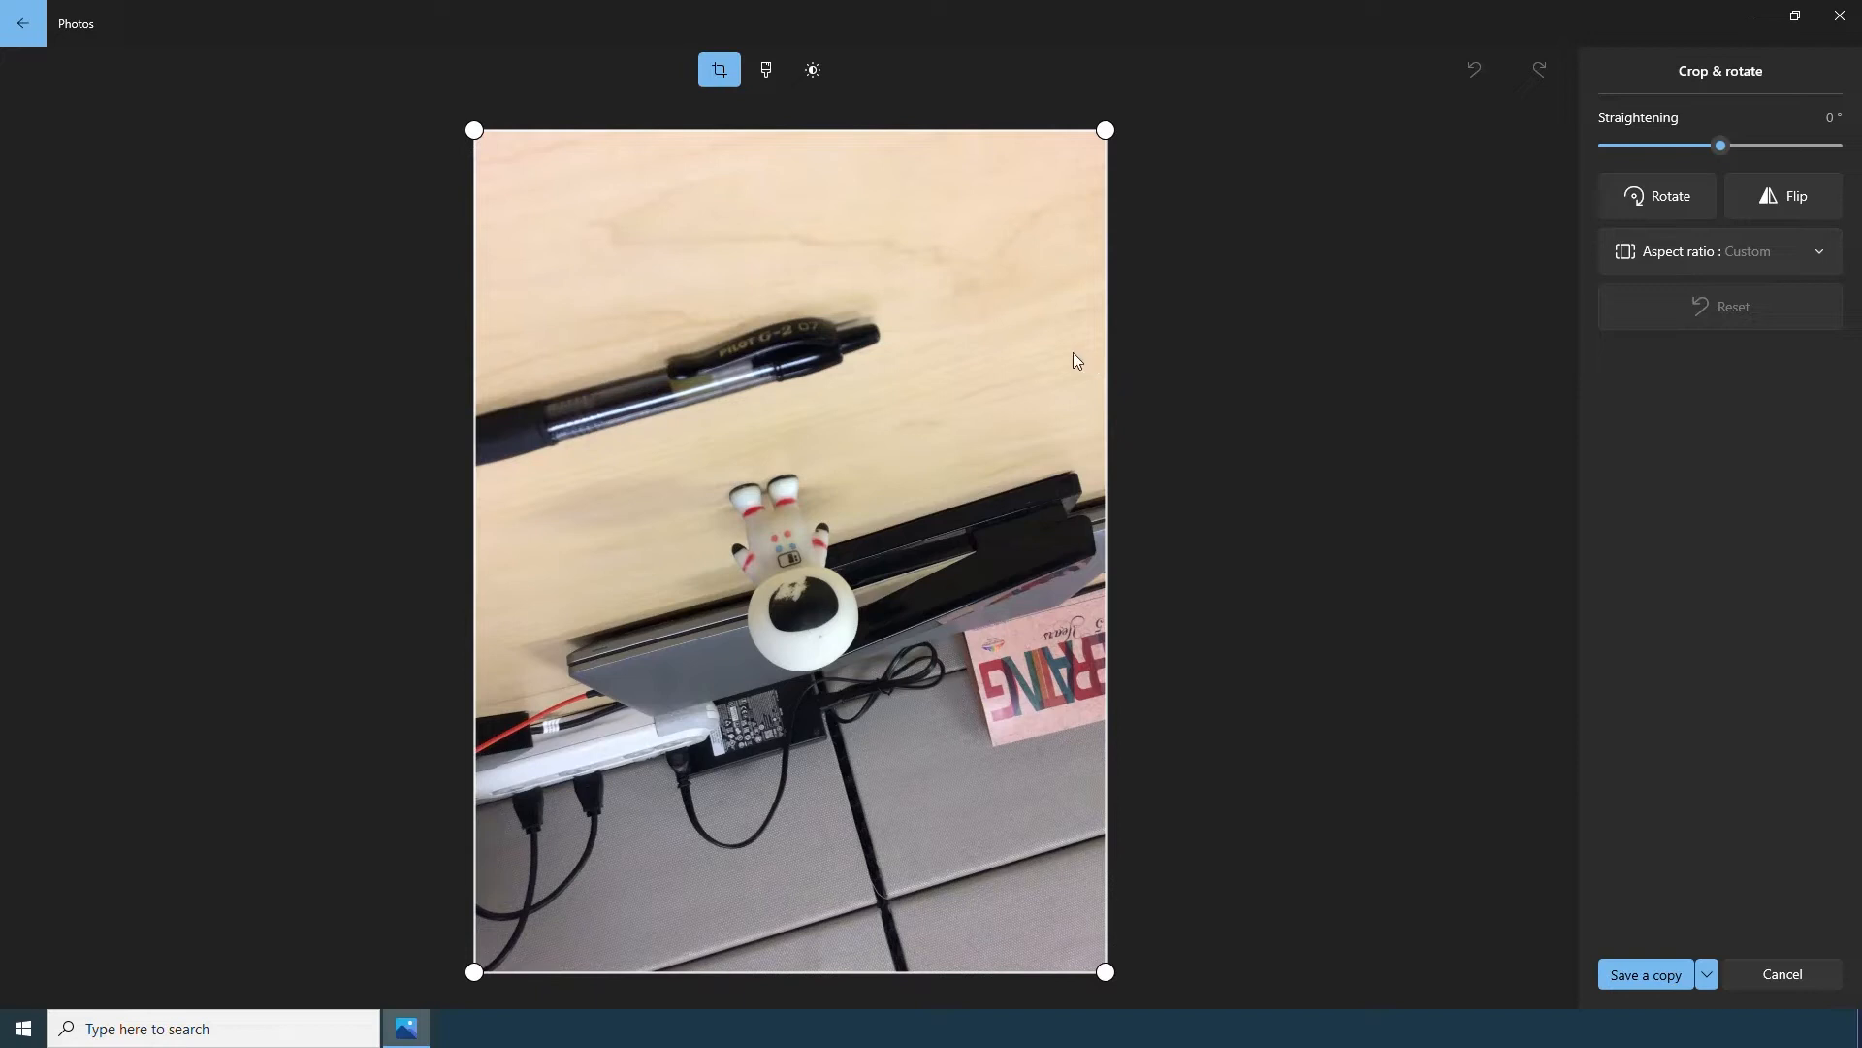
pyautogui.click(1665, 211)
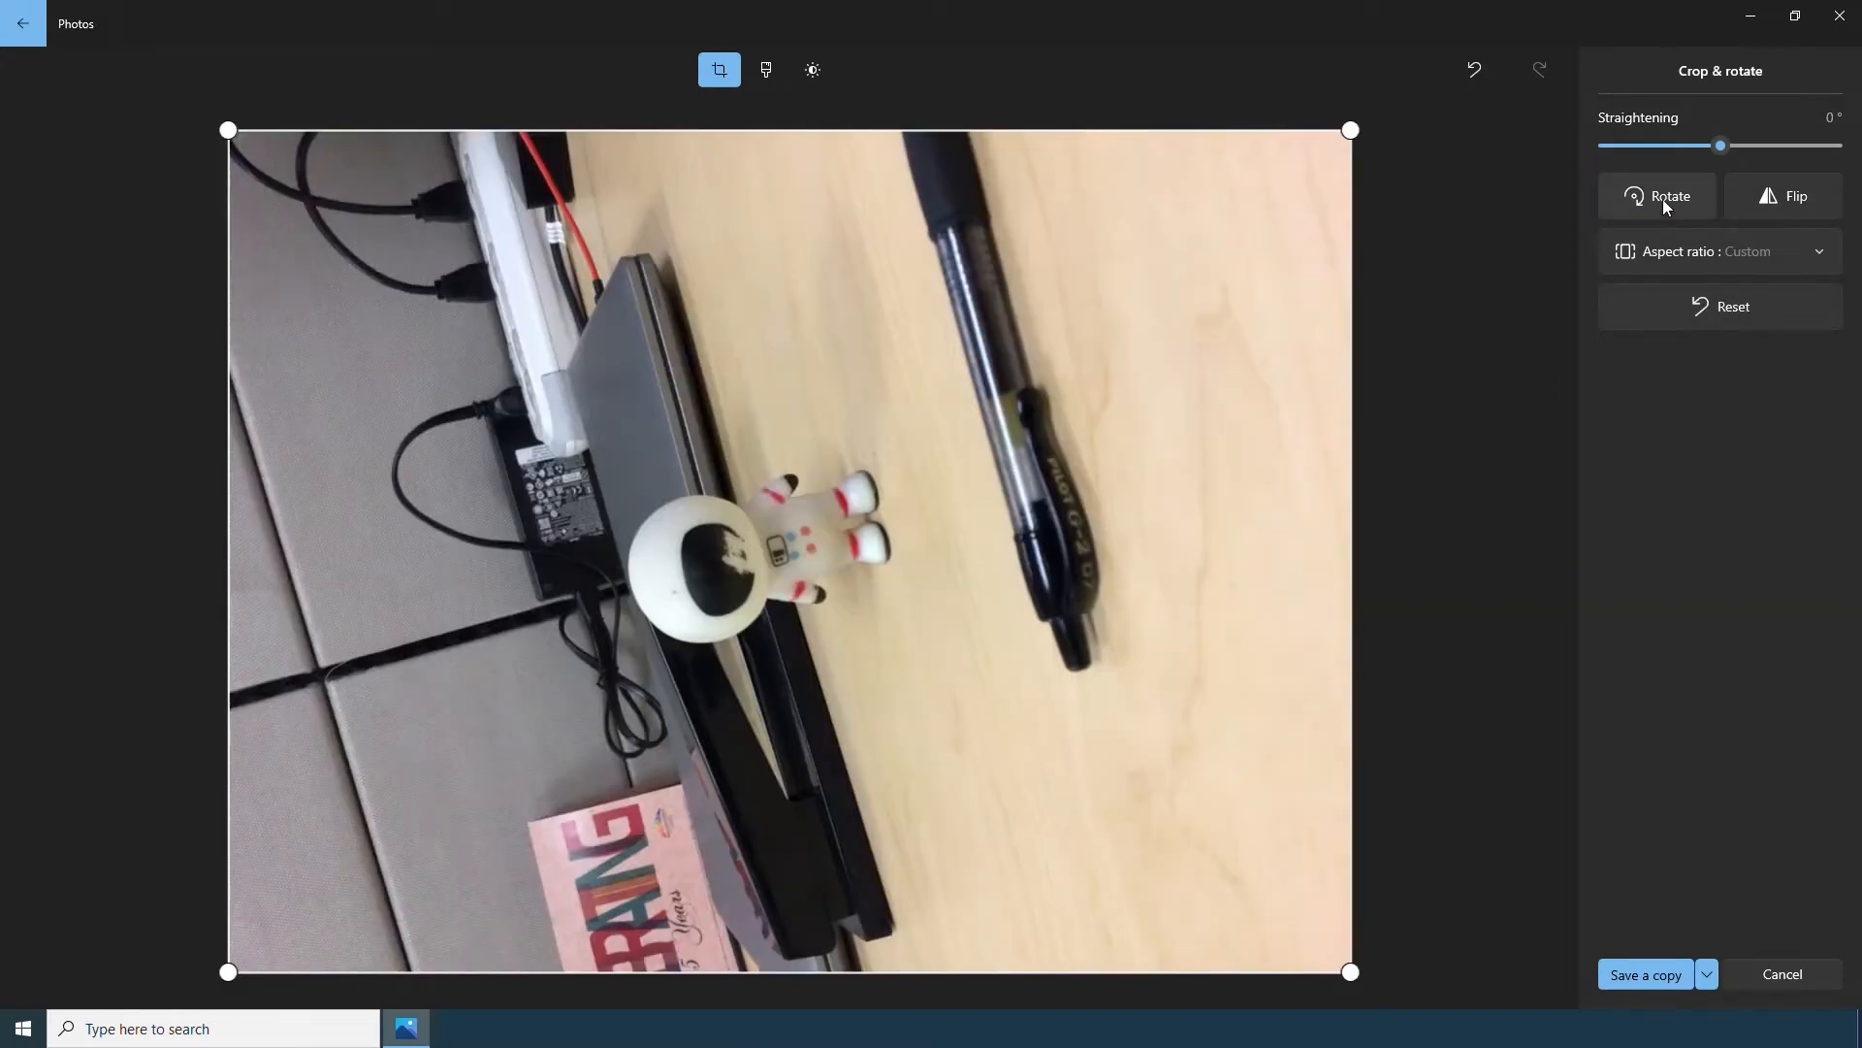
pyautogui.click(1663, 200)
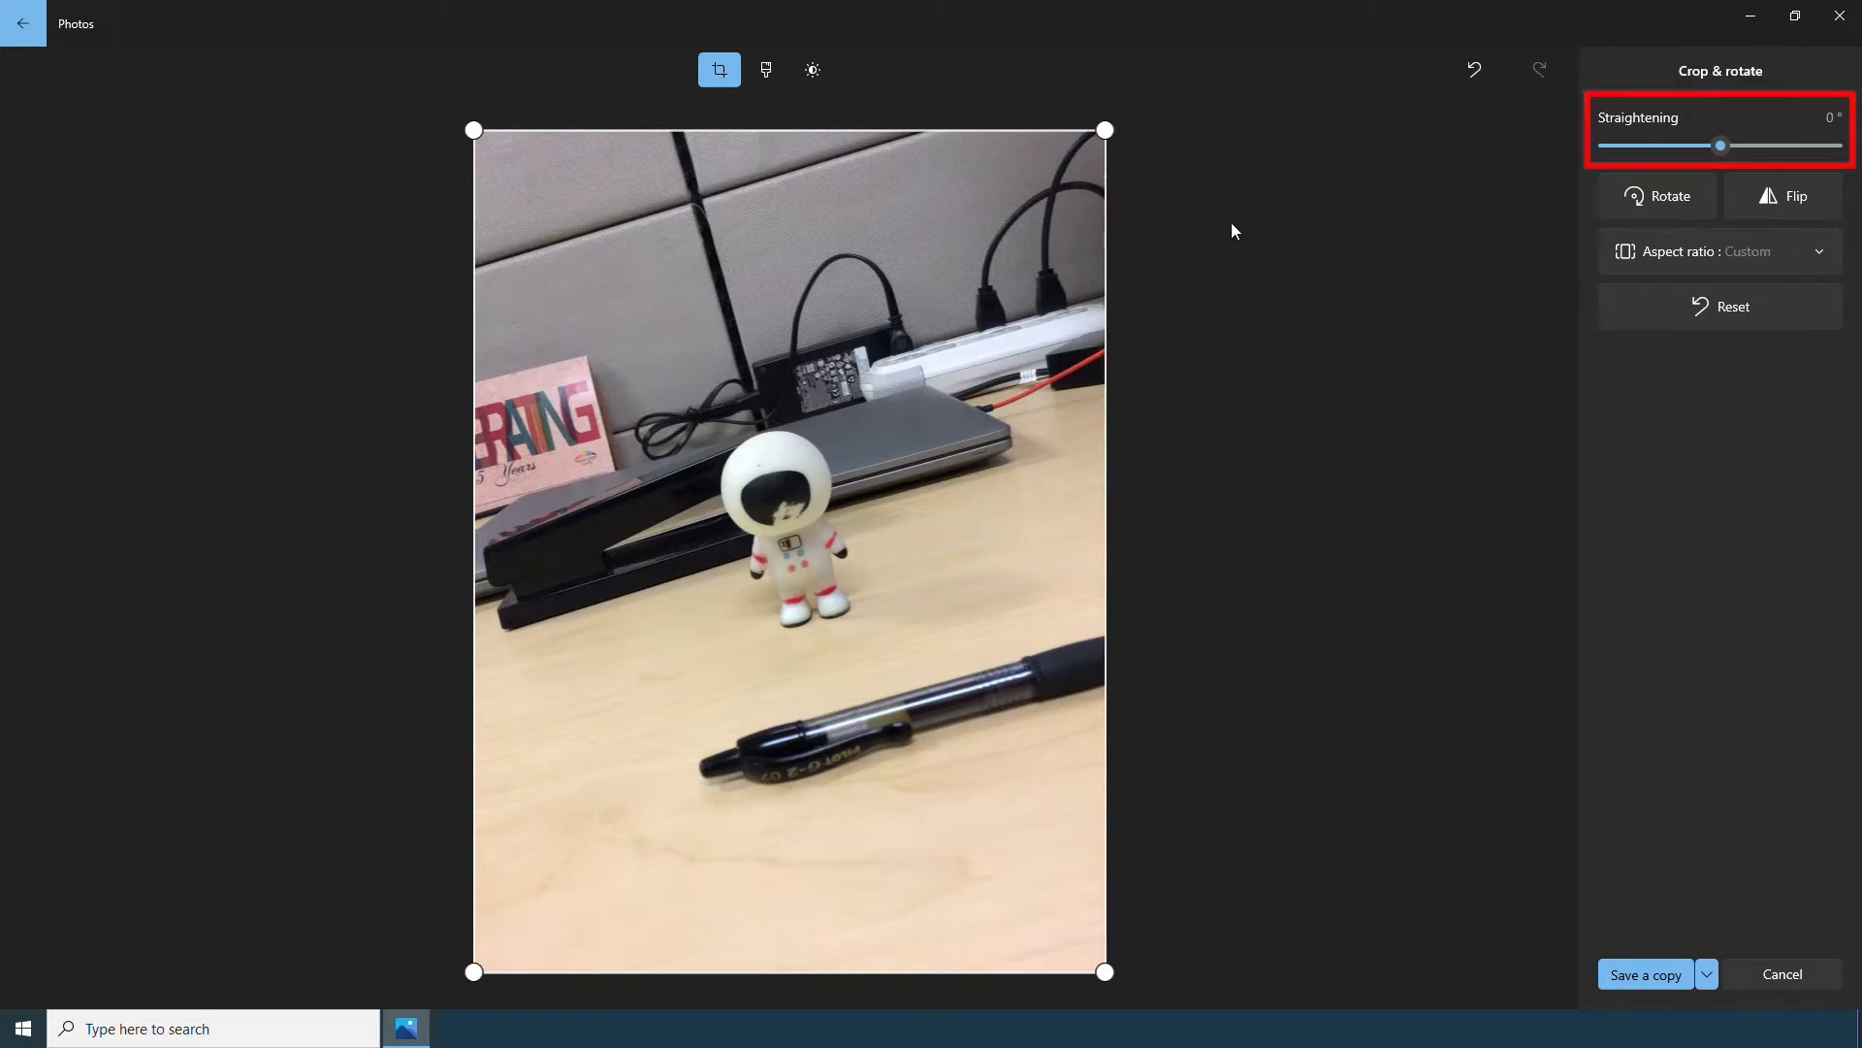
pyautogui.moveTo(1720, 138); pyautogui.dragTo(1762, 142)
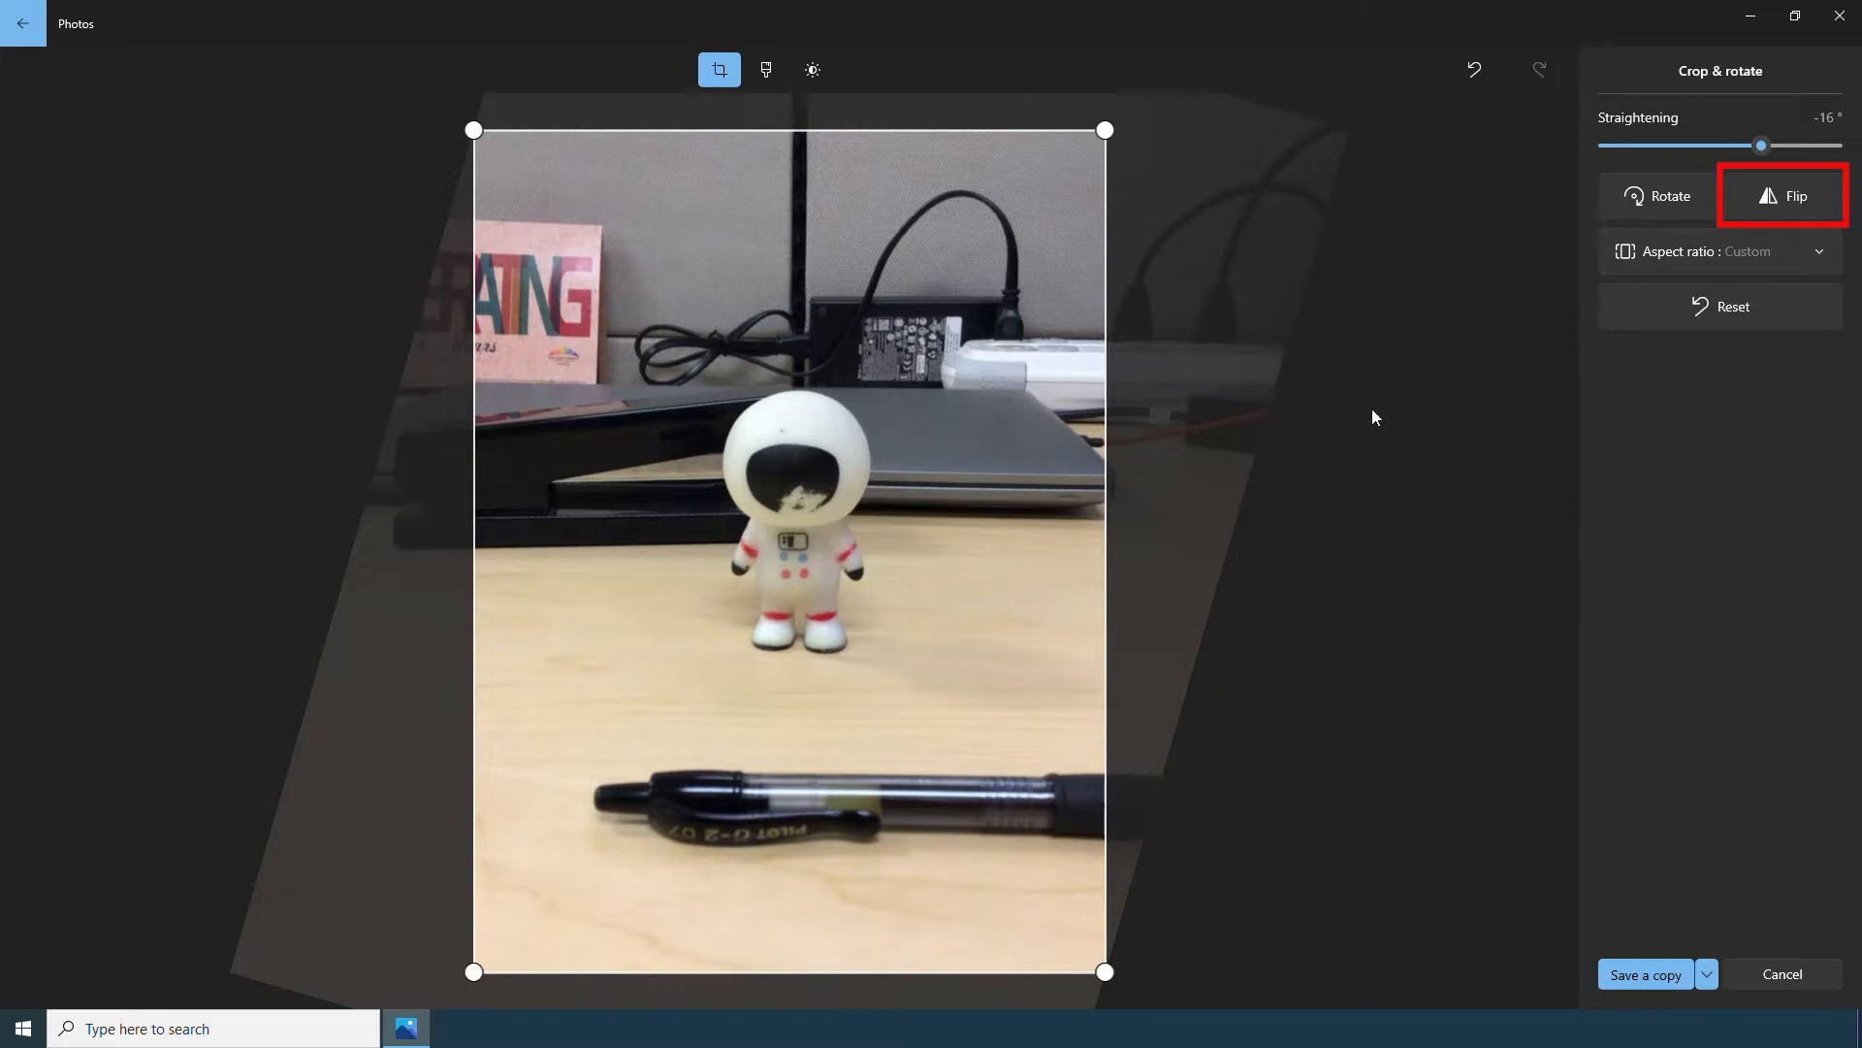
# - Flip the photo horizontally and flip it back
pyautogui.click(1770, 202)
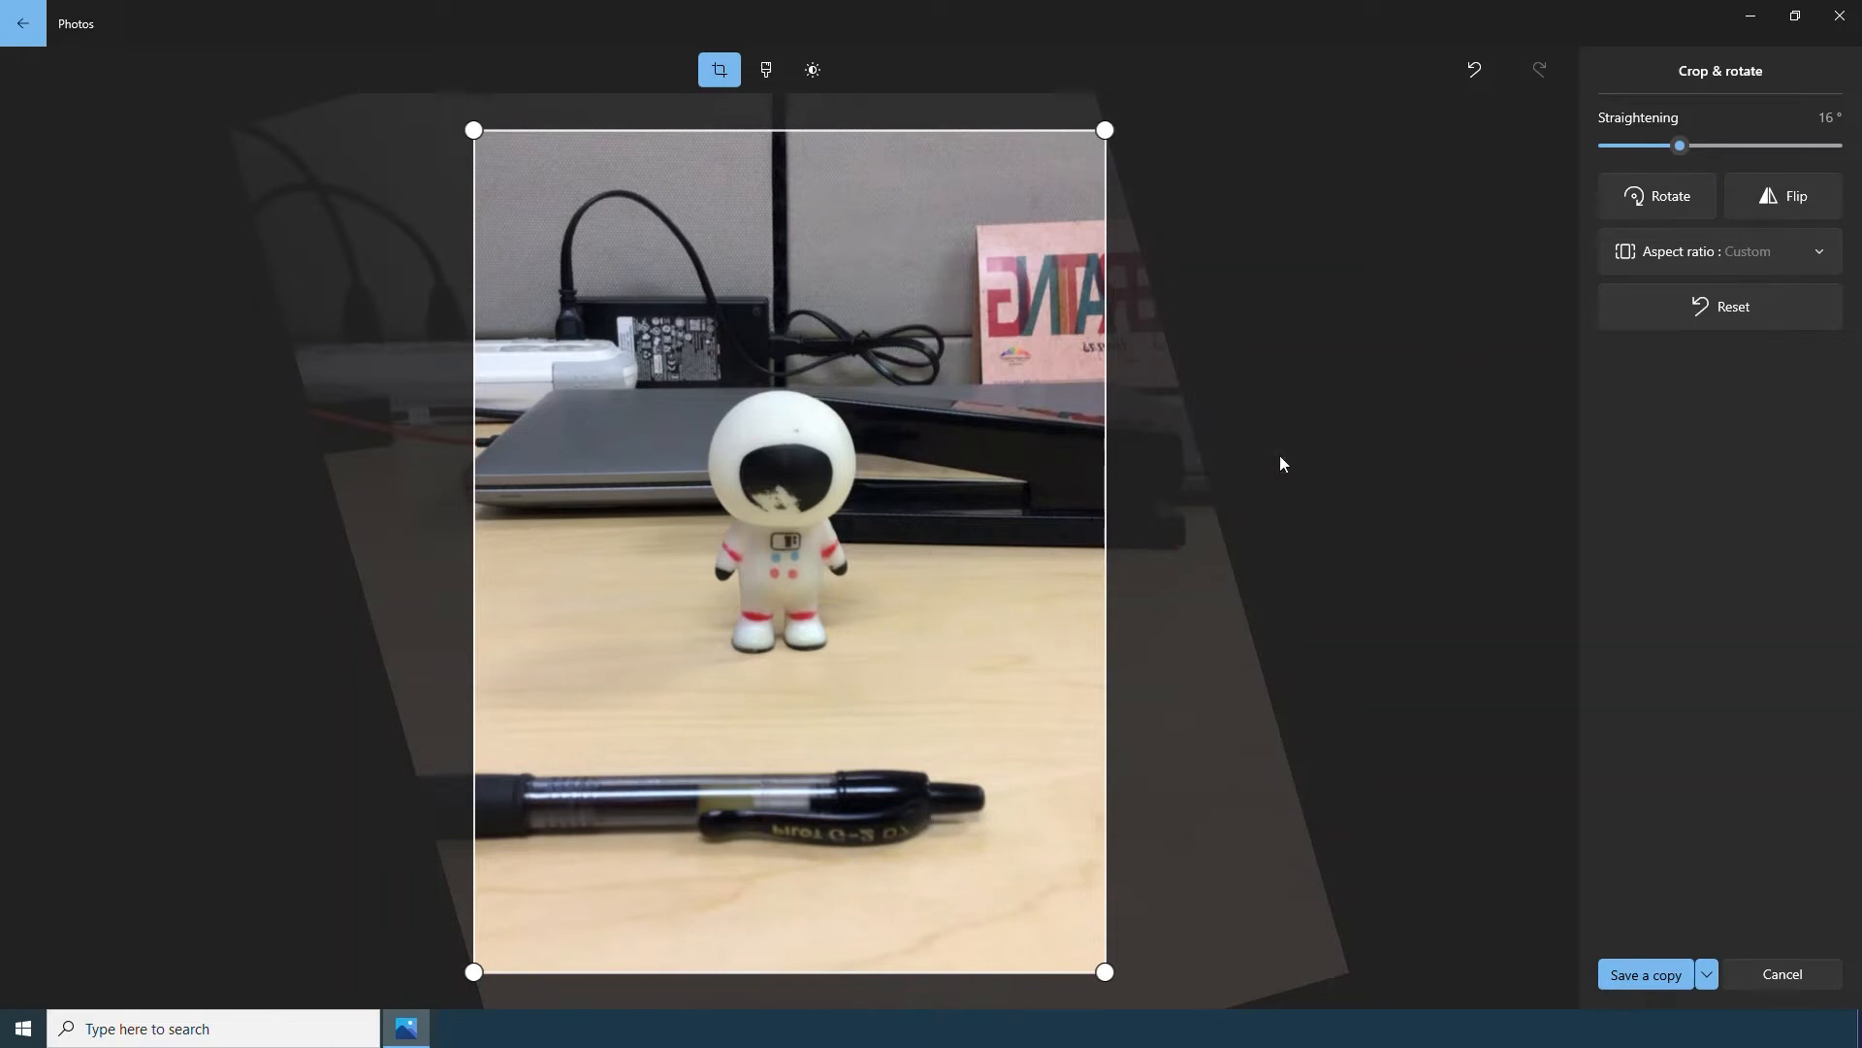
pyautogui.click(1767, 197)
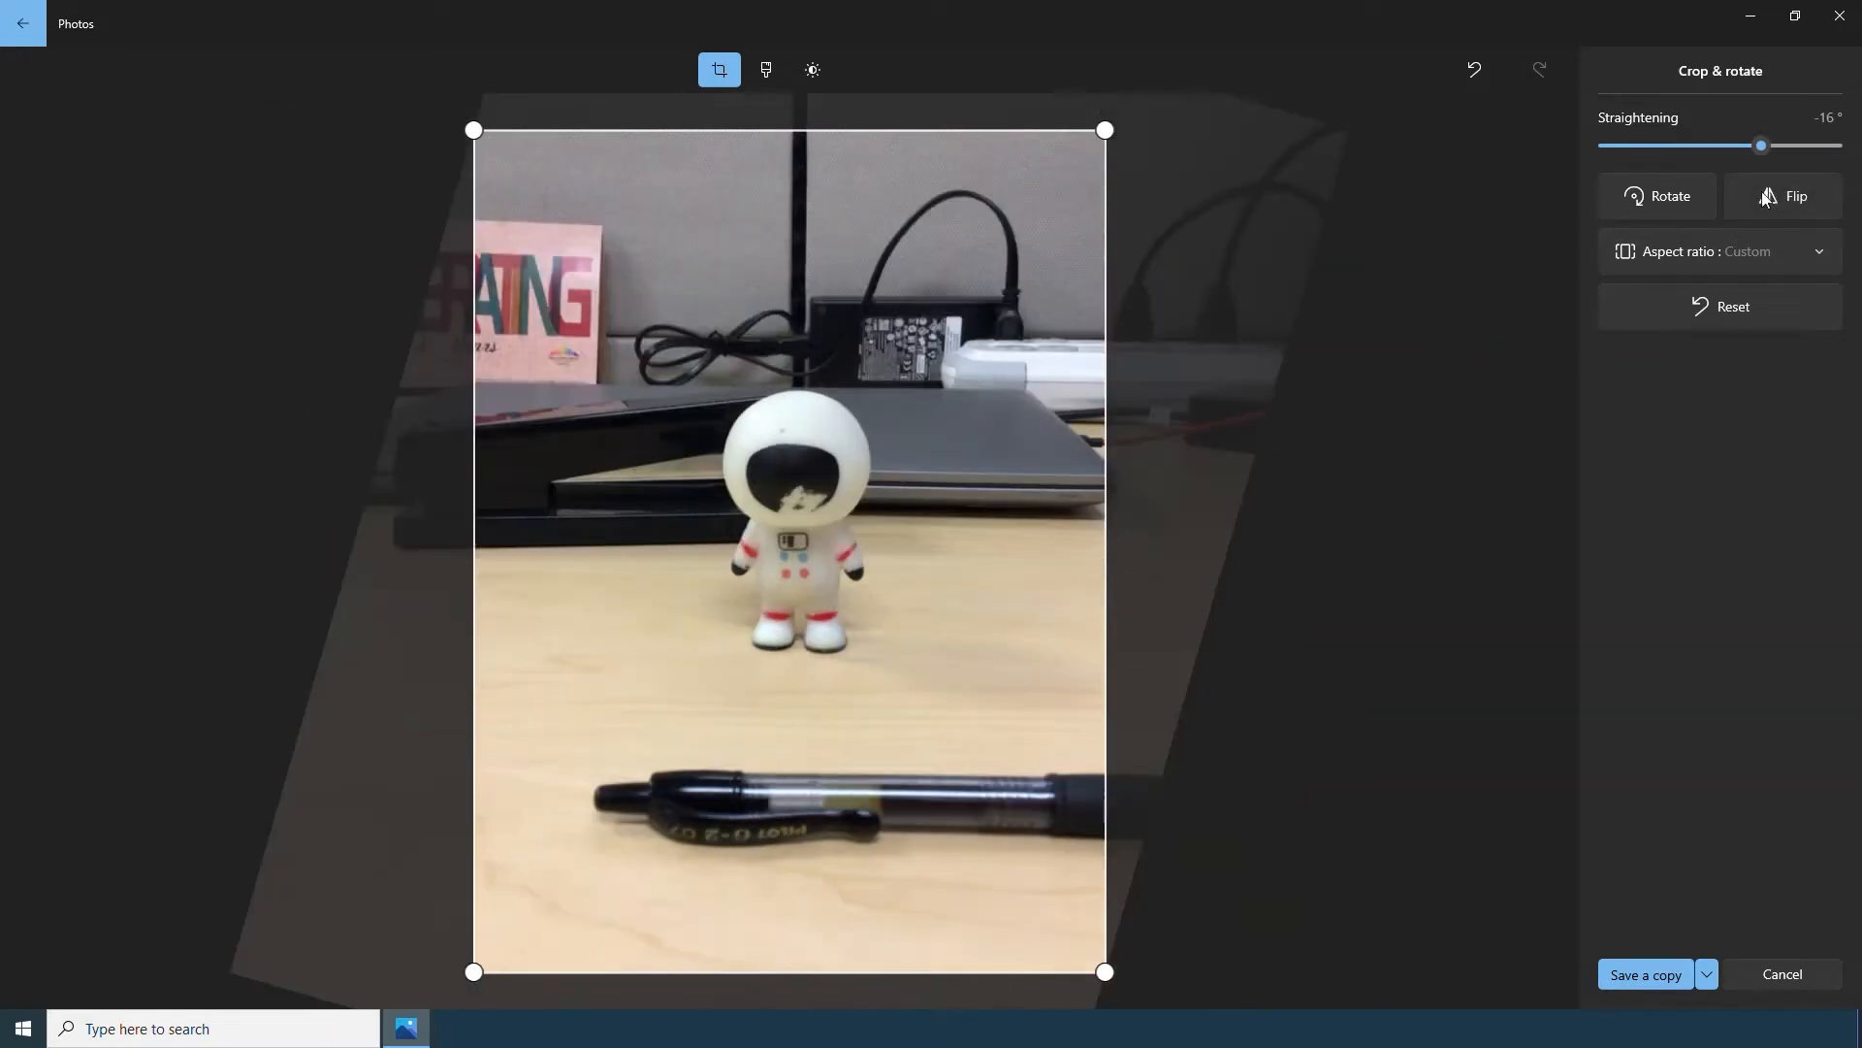
# - Try the Square and 3:2 aspect ratios on the crop frame and return it to Custom
pyautogui.click(1812, 260)
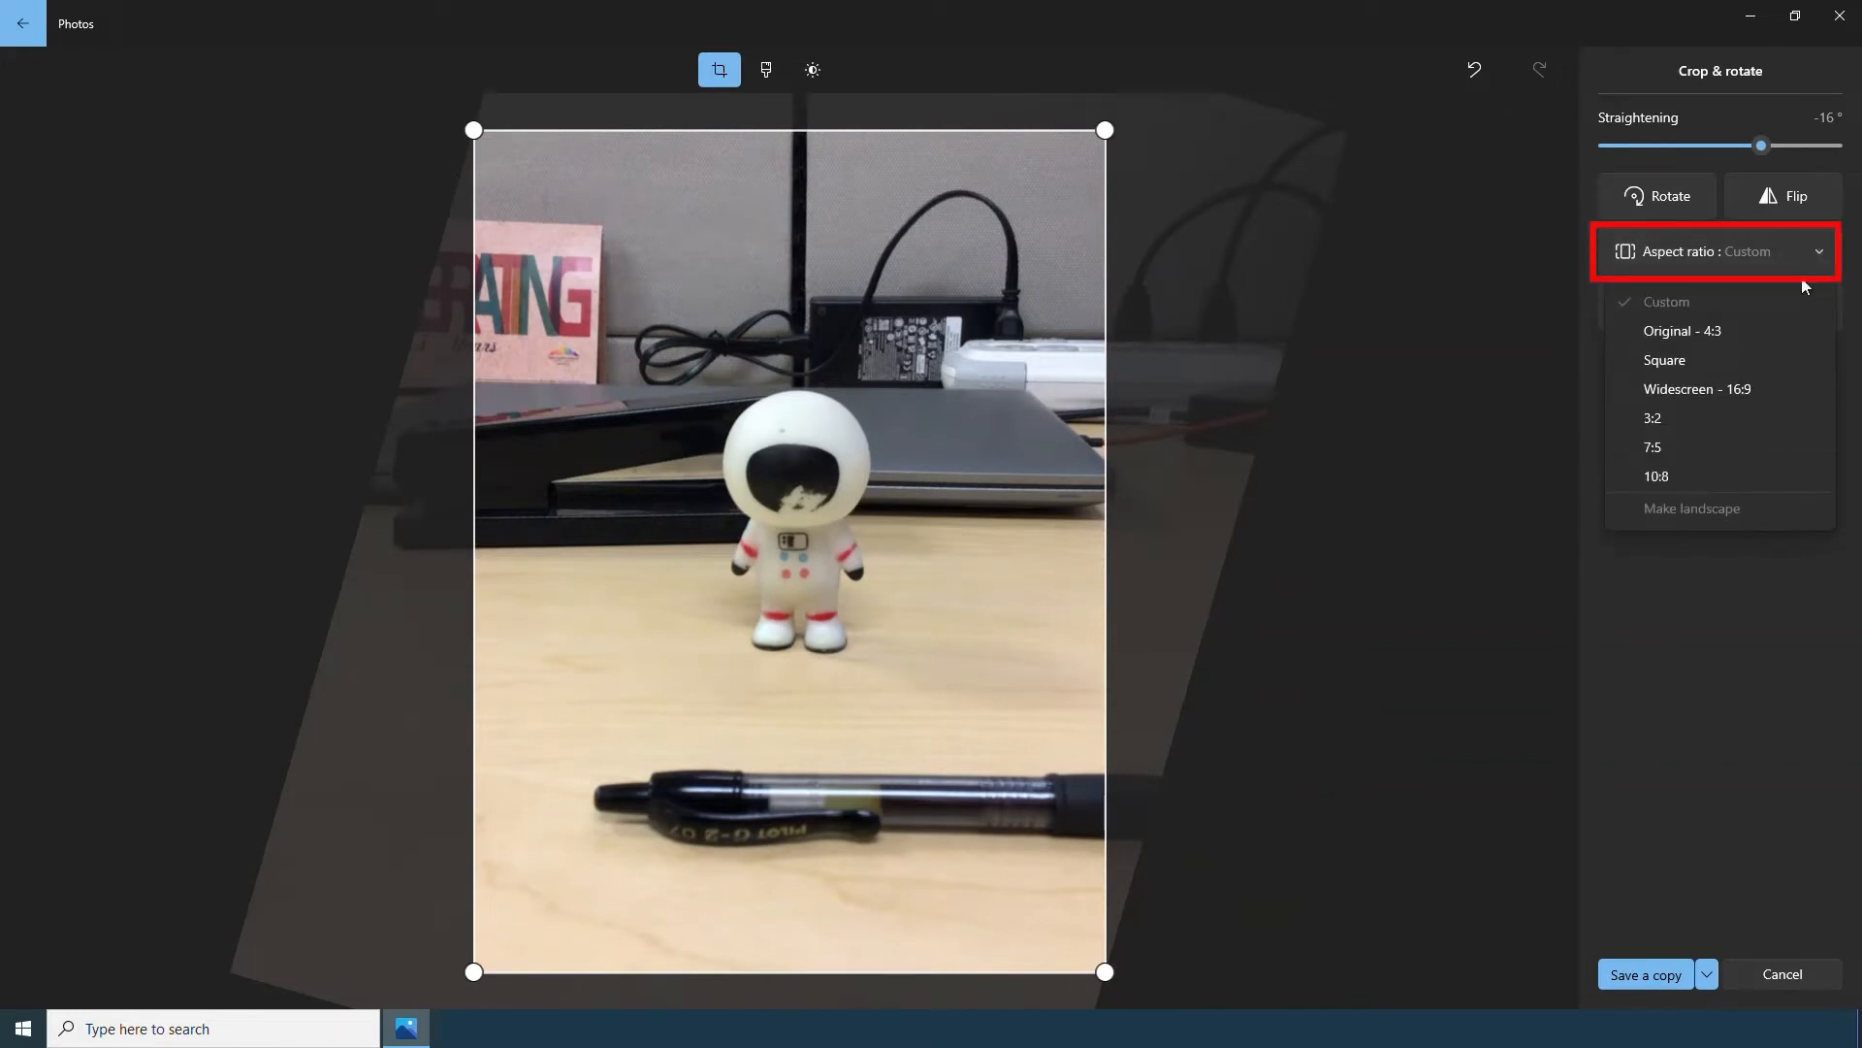
pyautogui.click(1757, 362)
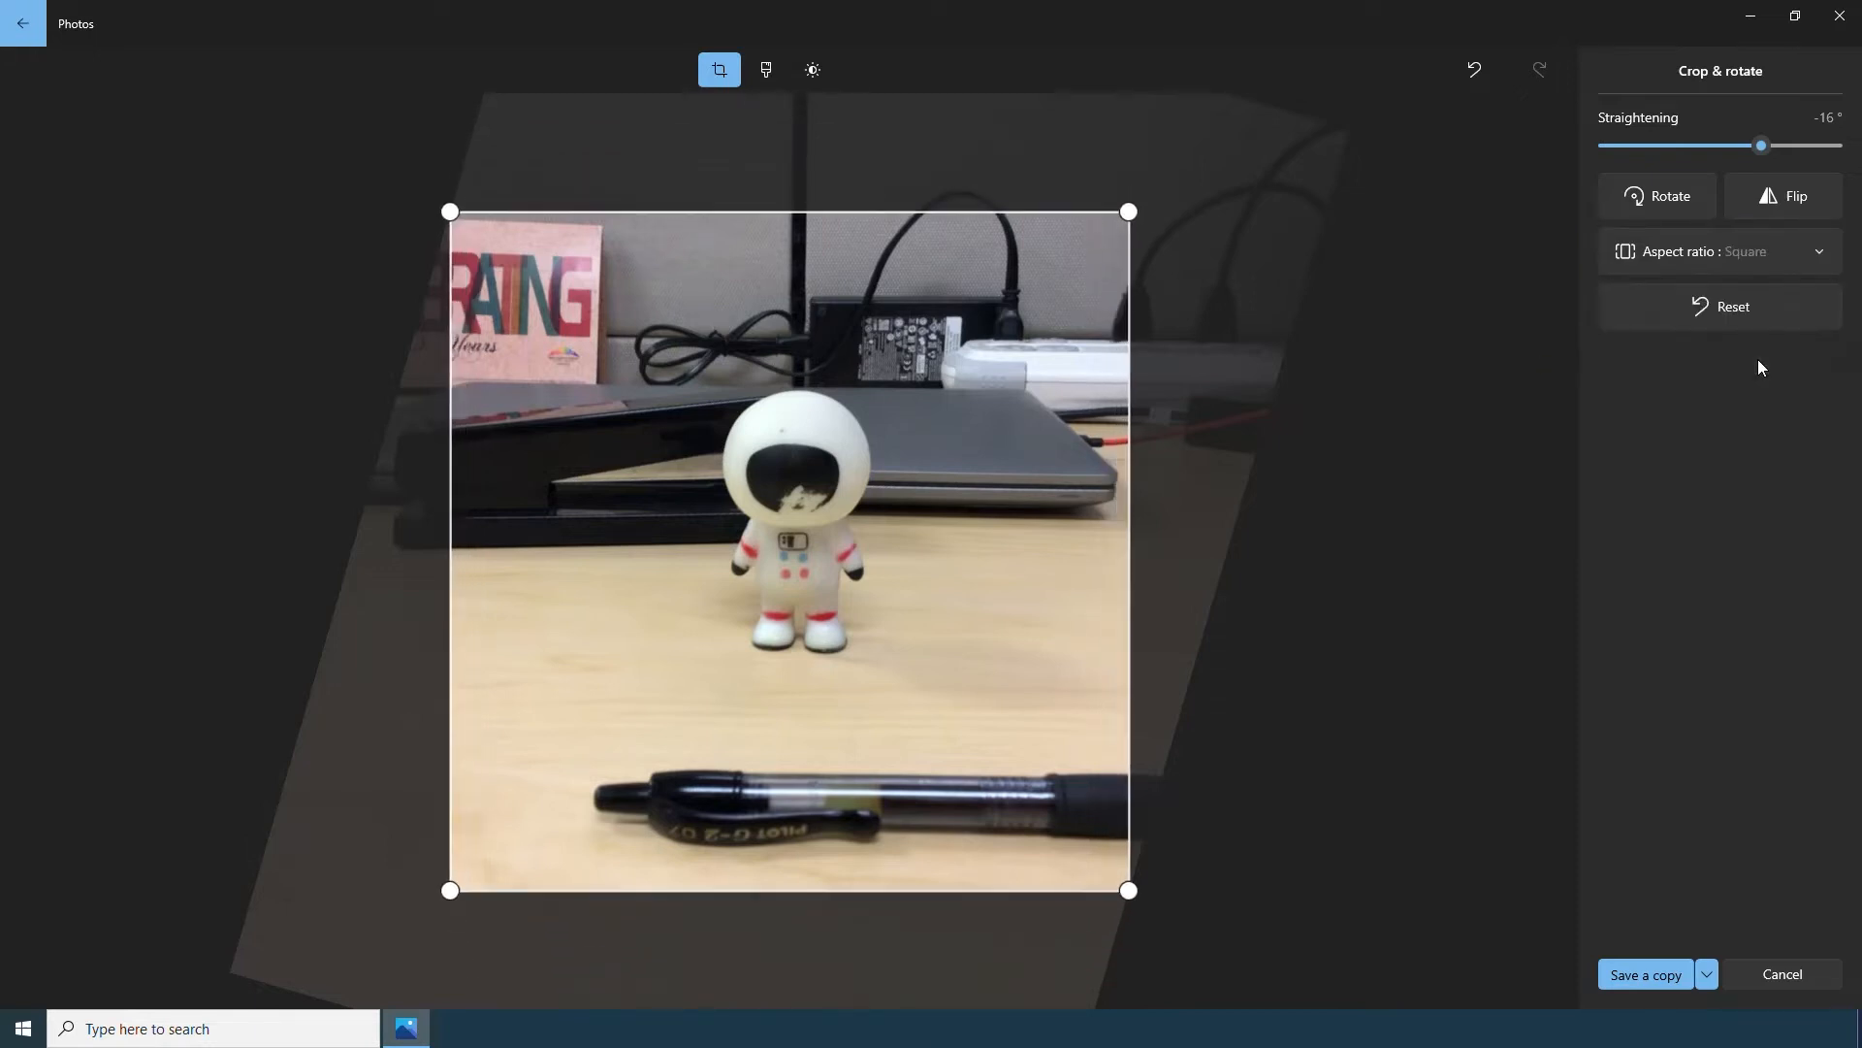
pyautogui.click(1766, 259)
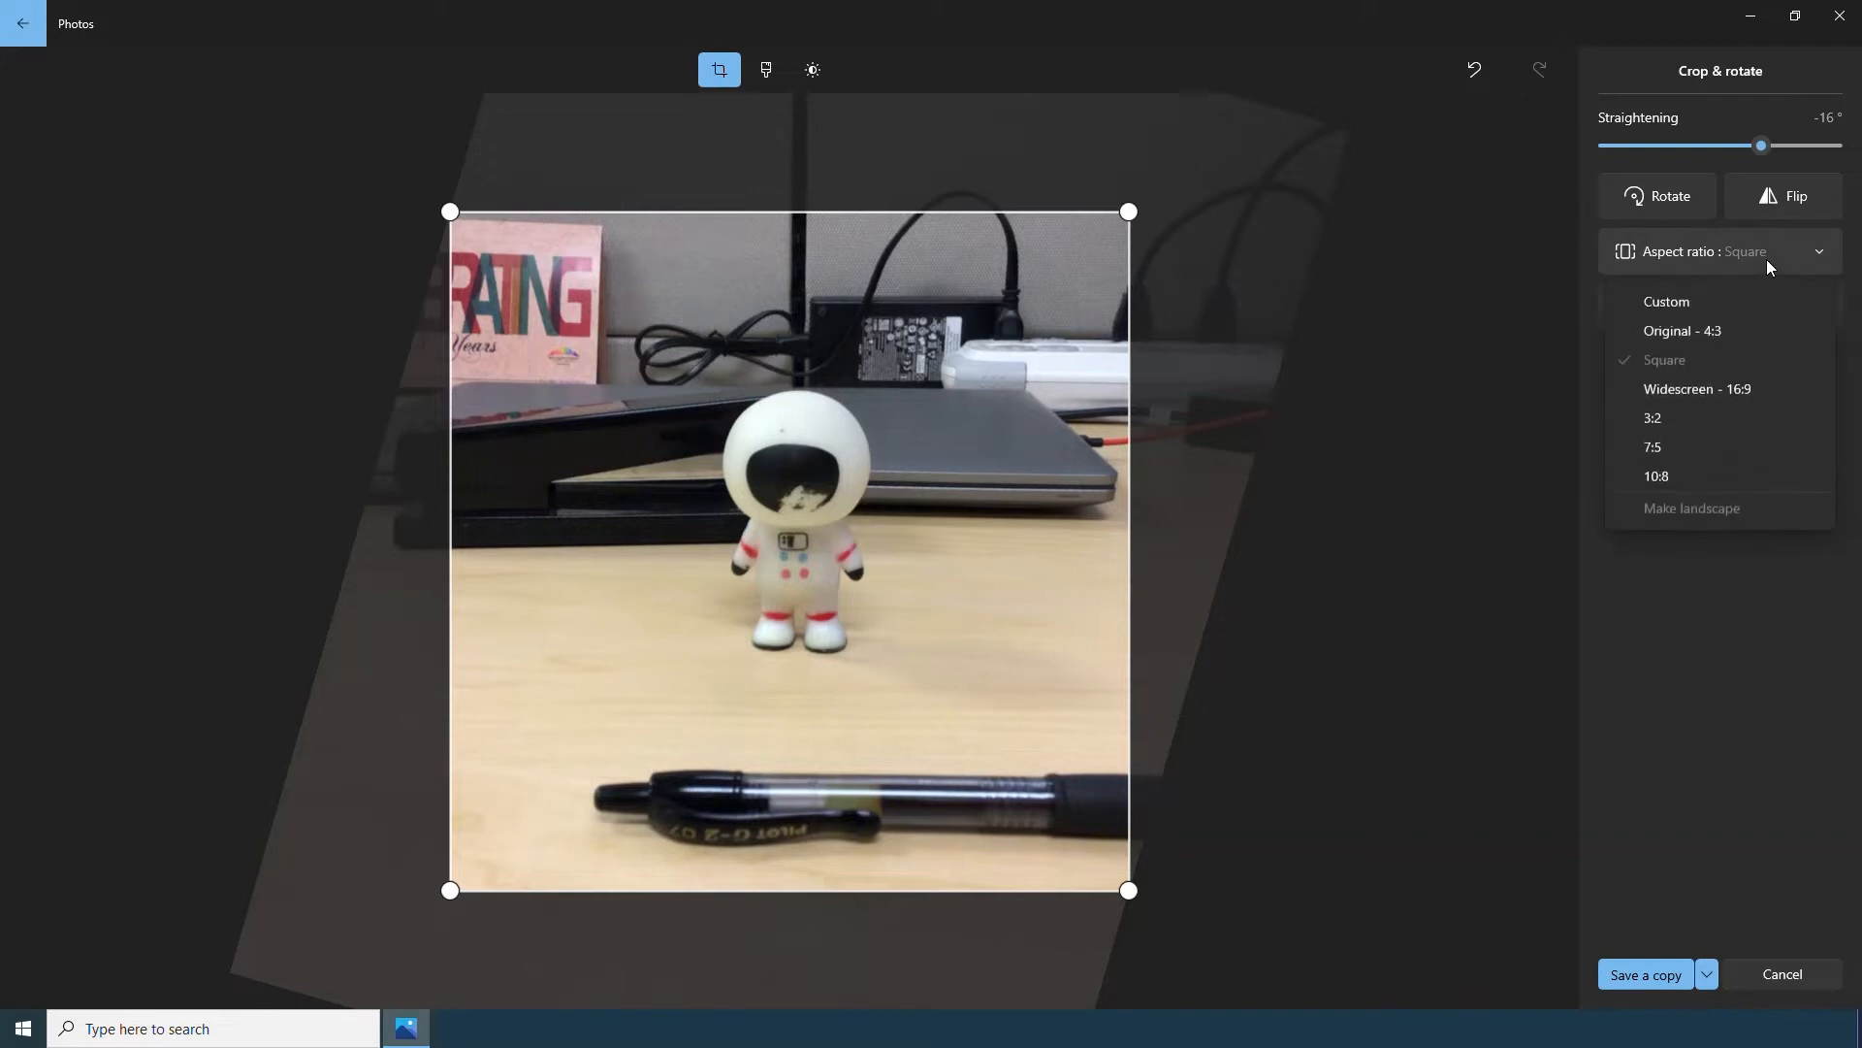
pyautogui.click(1754, 411)
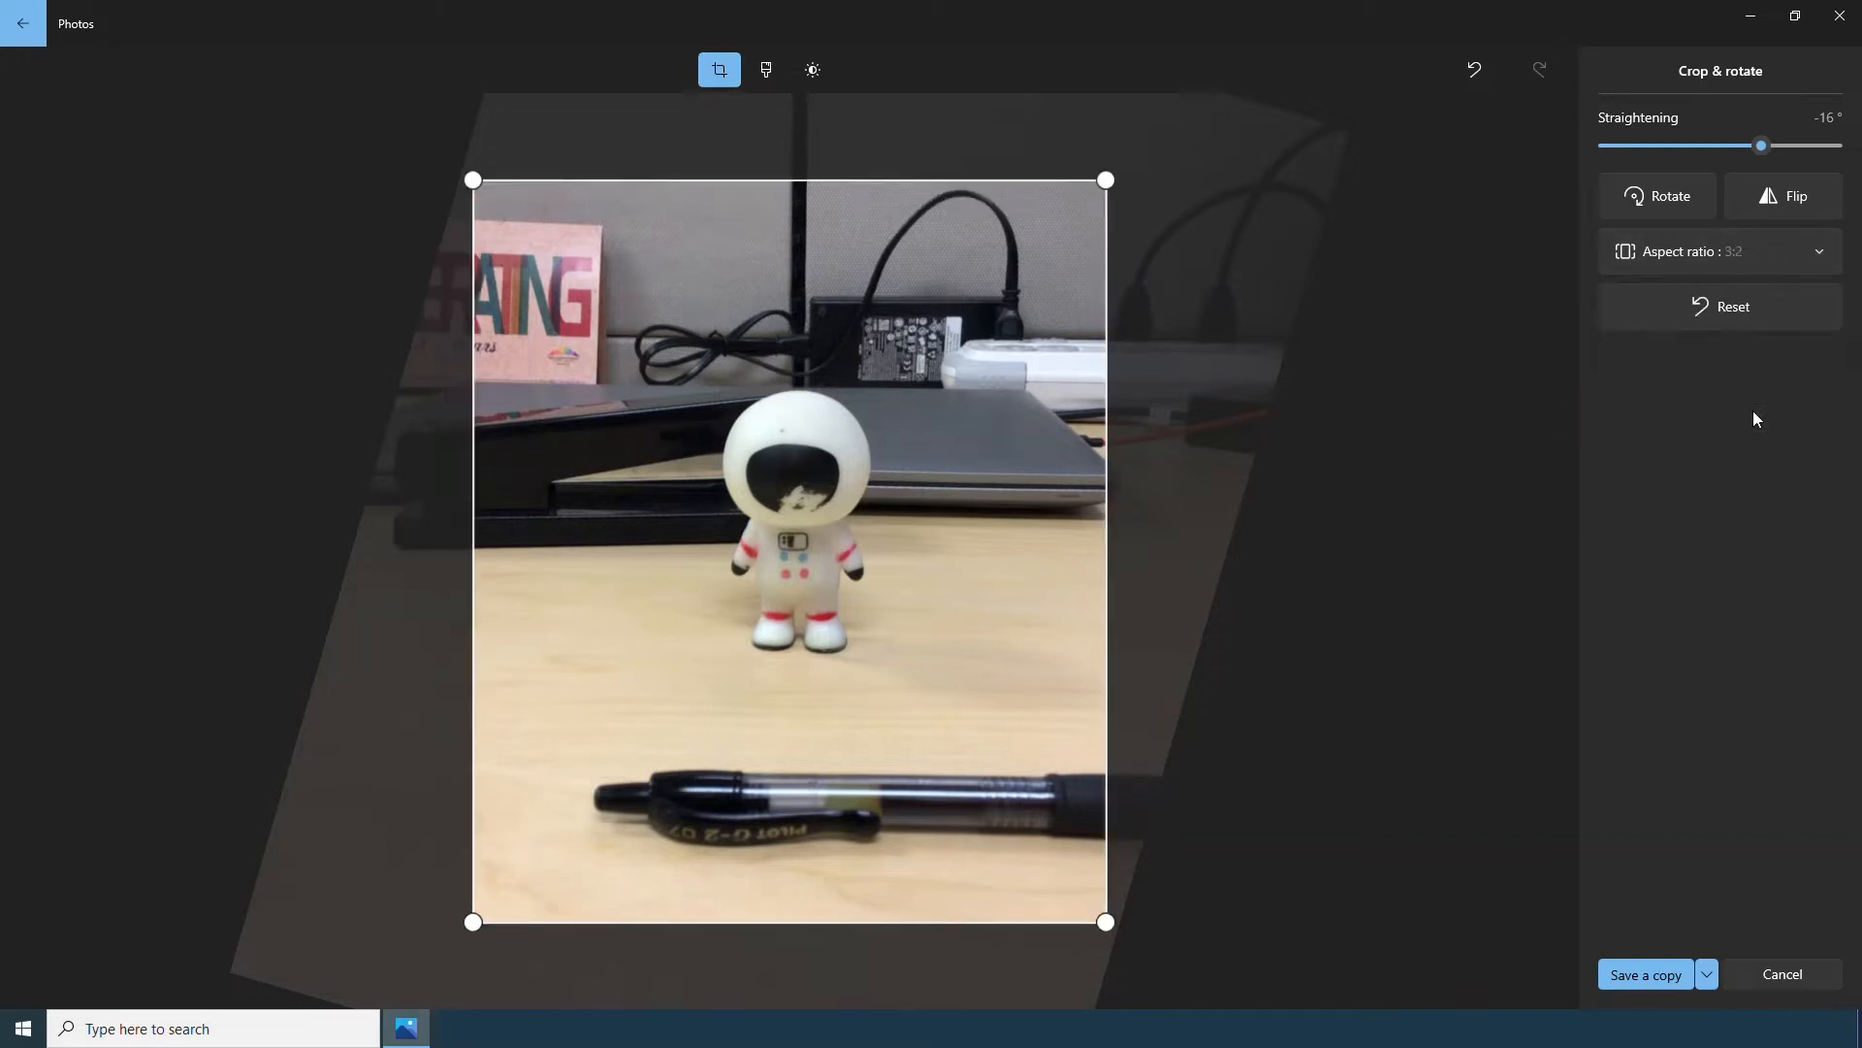
pyautogui.click(1797, 254)
pyautogui.click(1777, 303)
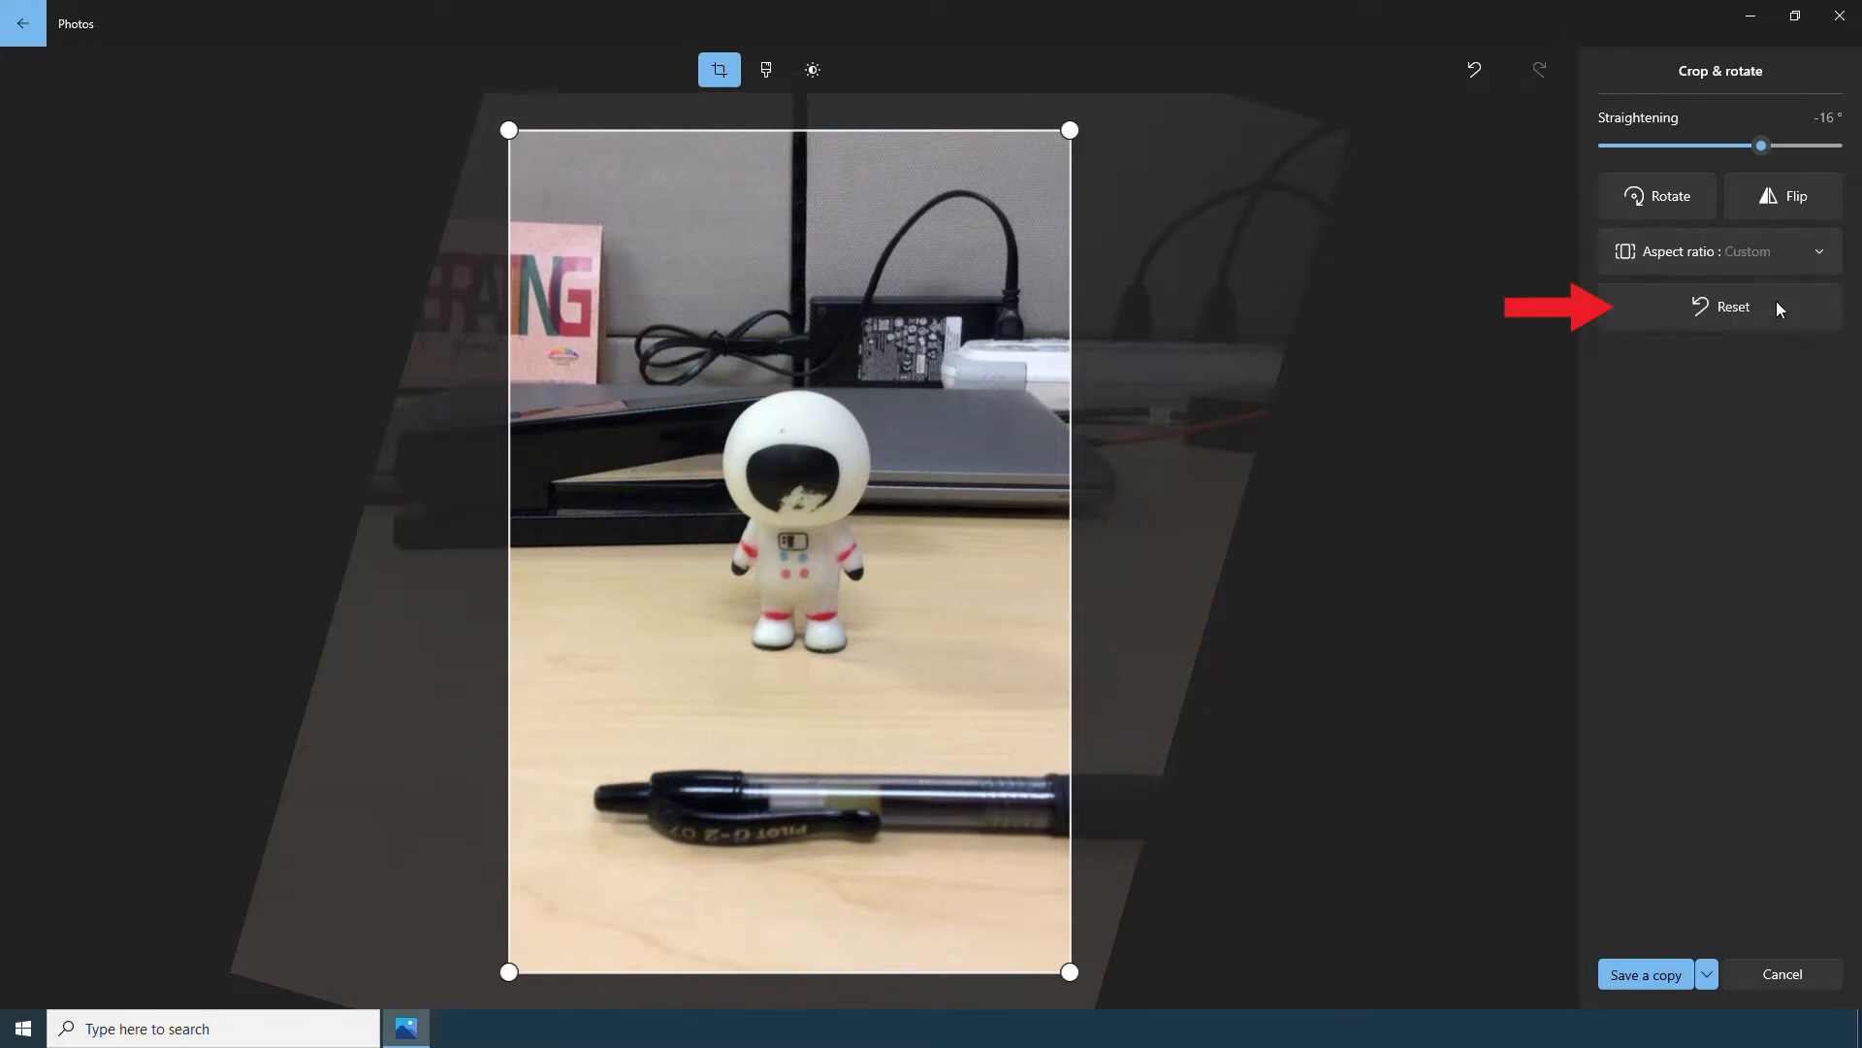
# - Crop the photo tightly around the astronaut figure, cutting off the pen below and most of the background around it
pyautogui.moveTo(1066, 973); pyautogui.dragTo(1082, 715)
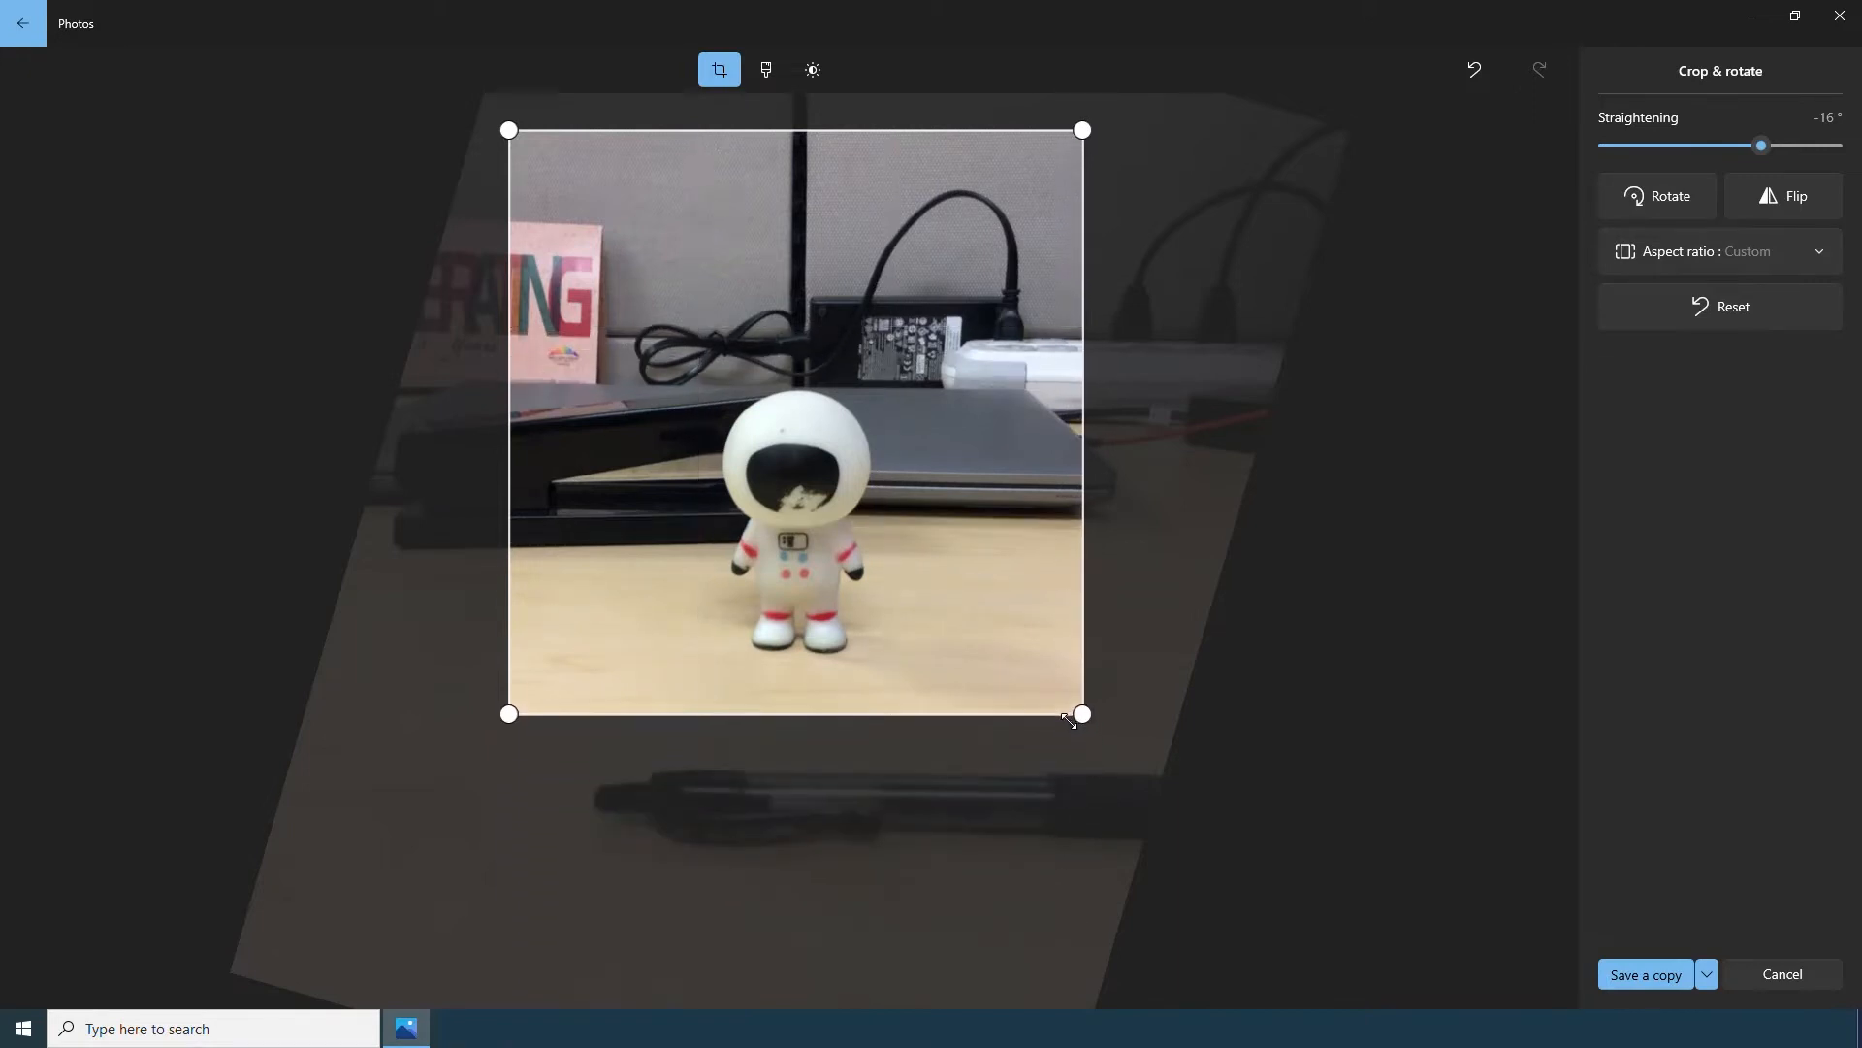
pyautogui.moveTo(1189, 118); pyautogui.dragTo(1047, 368)
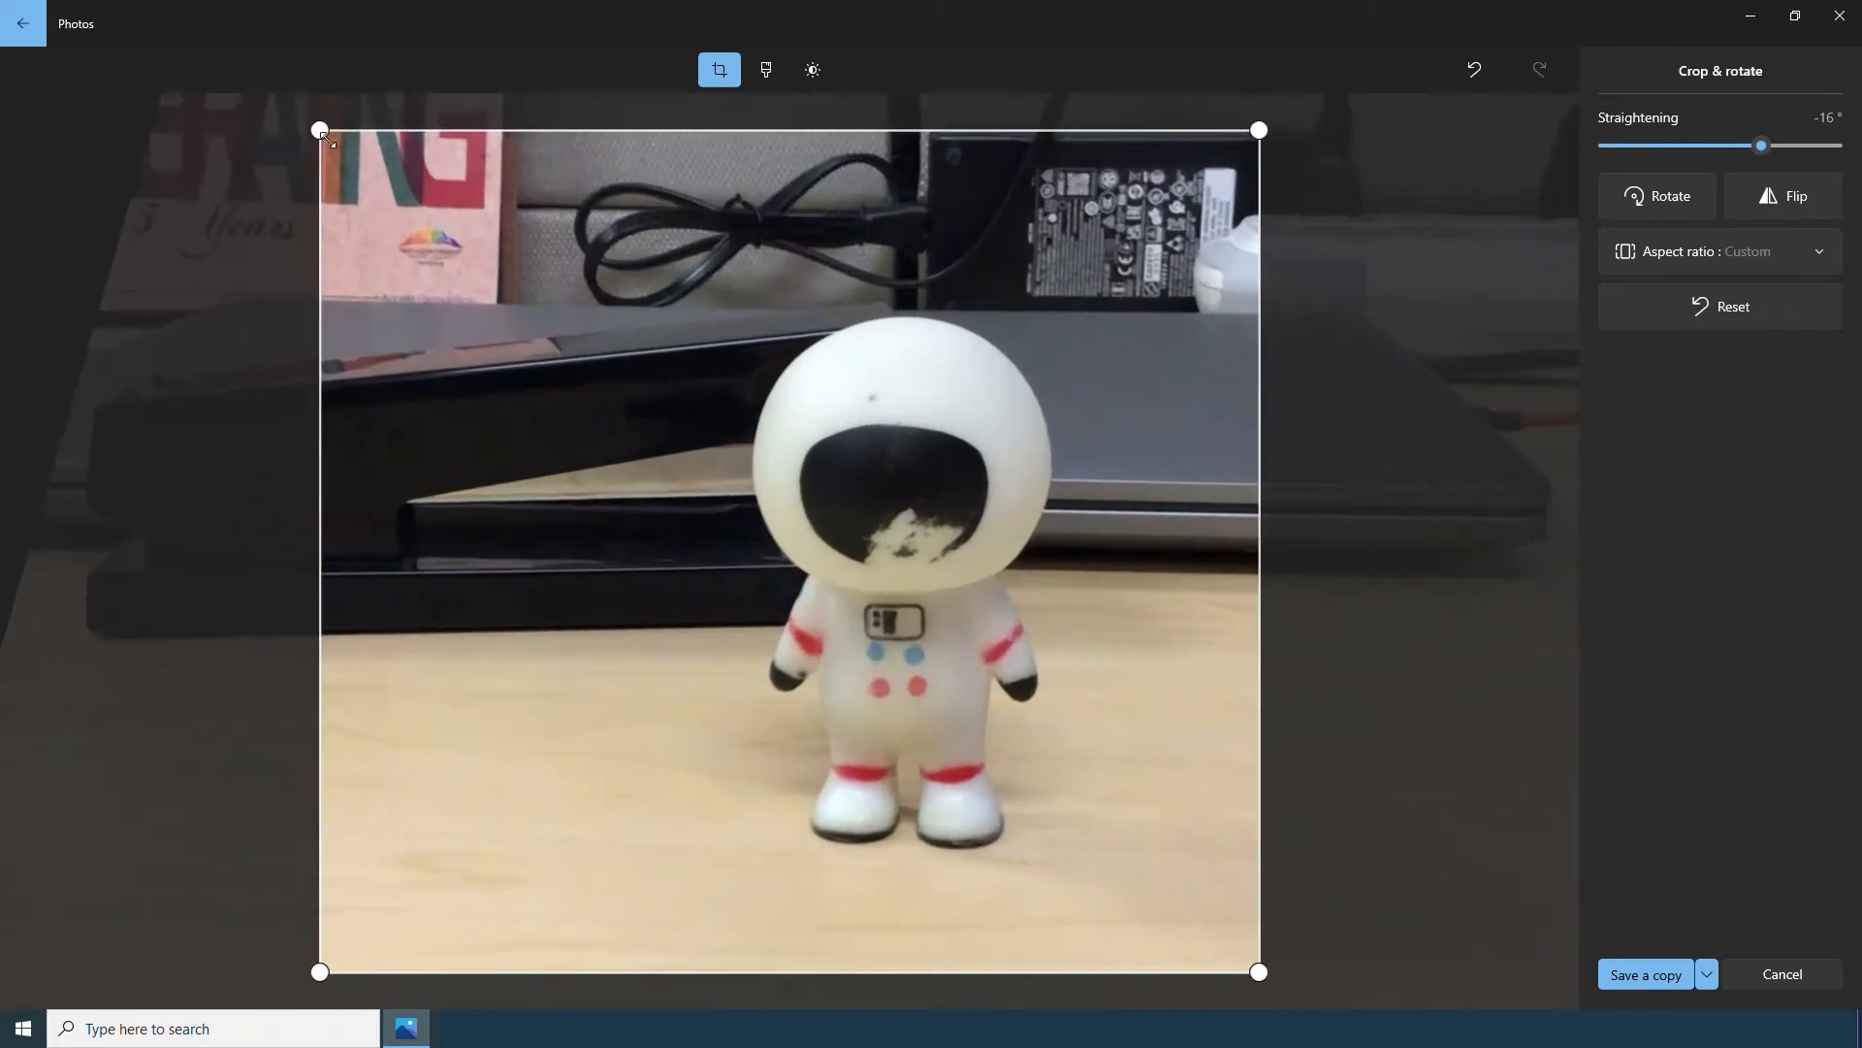
pyautogui.moveTo(326, 138); pyautogui.dragTo(502, 160)
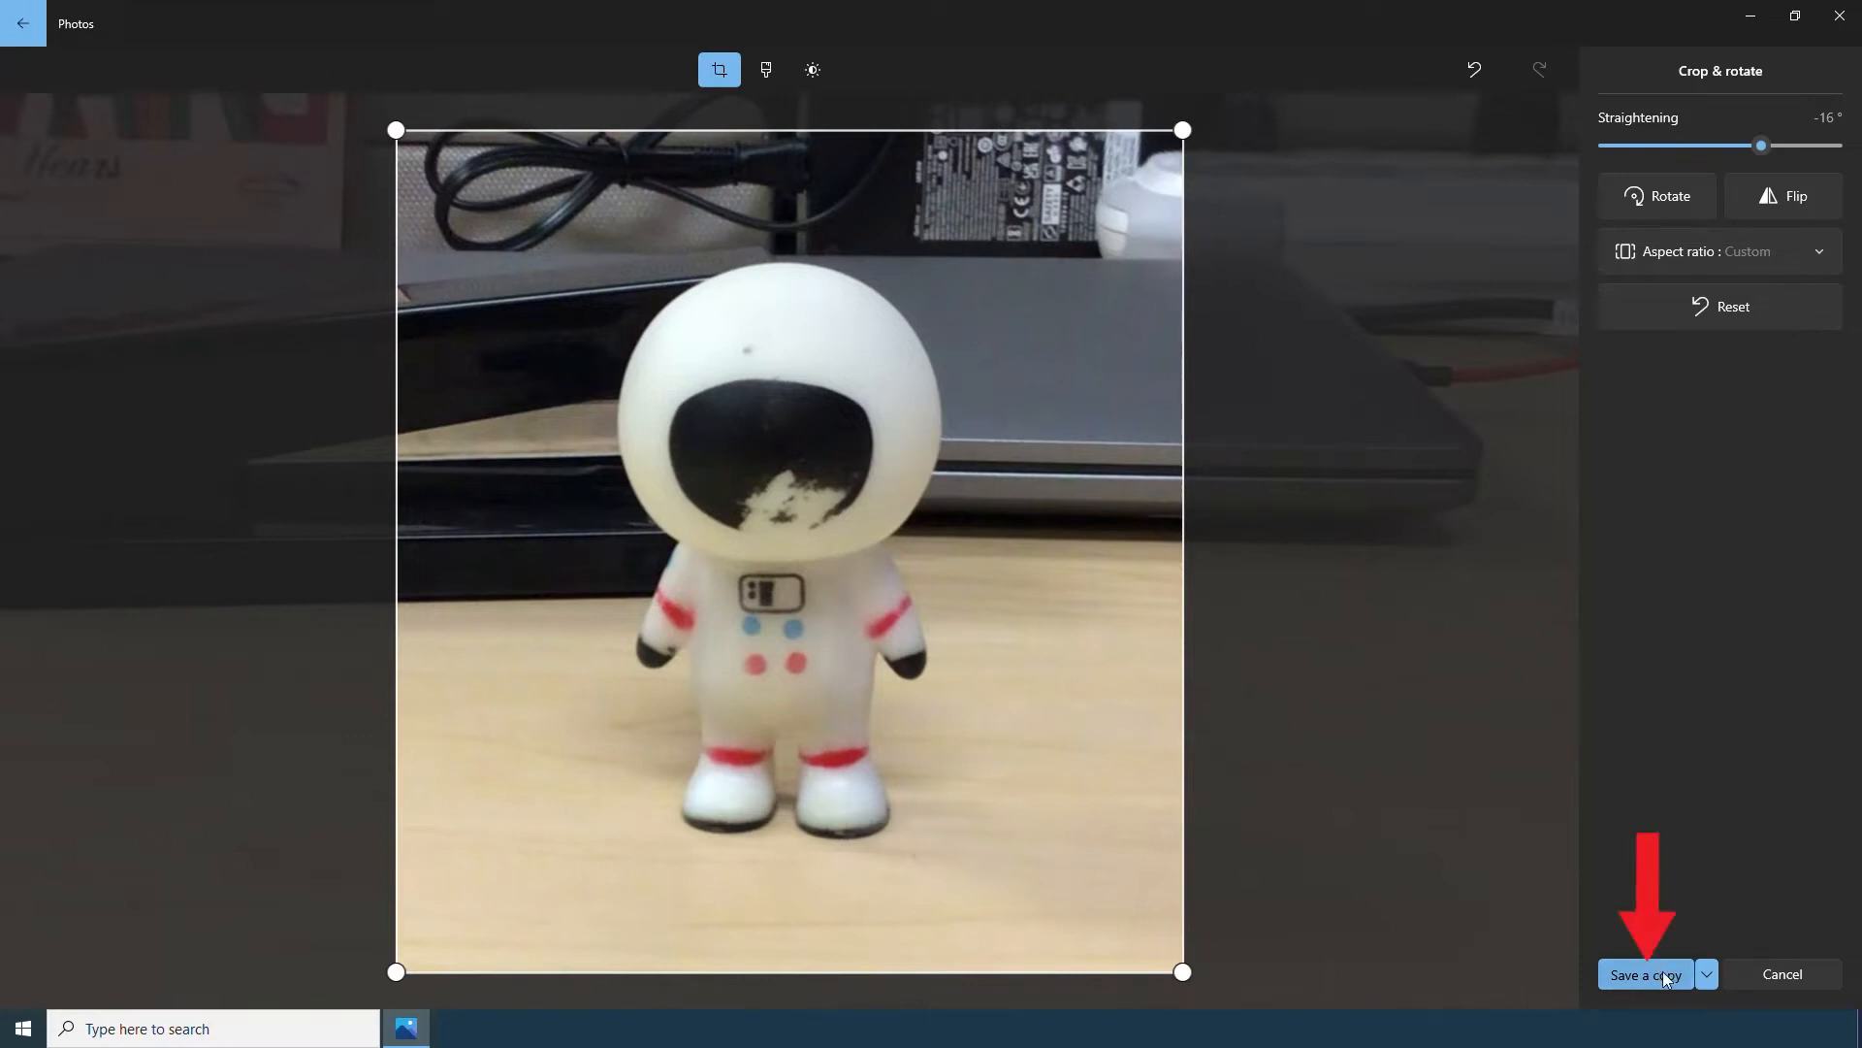
# - Check the option for replacing the original, and save the edited photo as a copy instead
pyautogui.click(1715, 987)
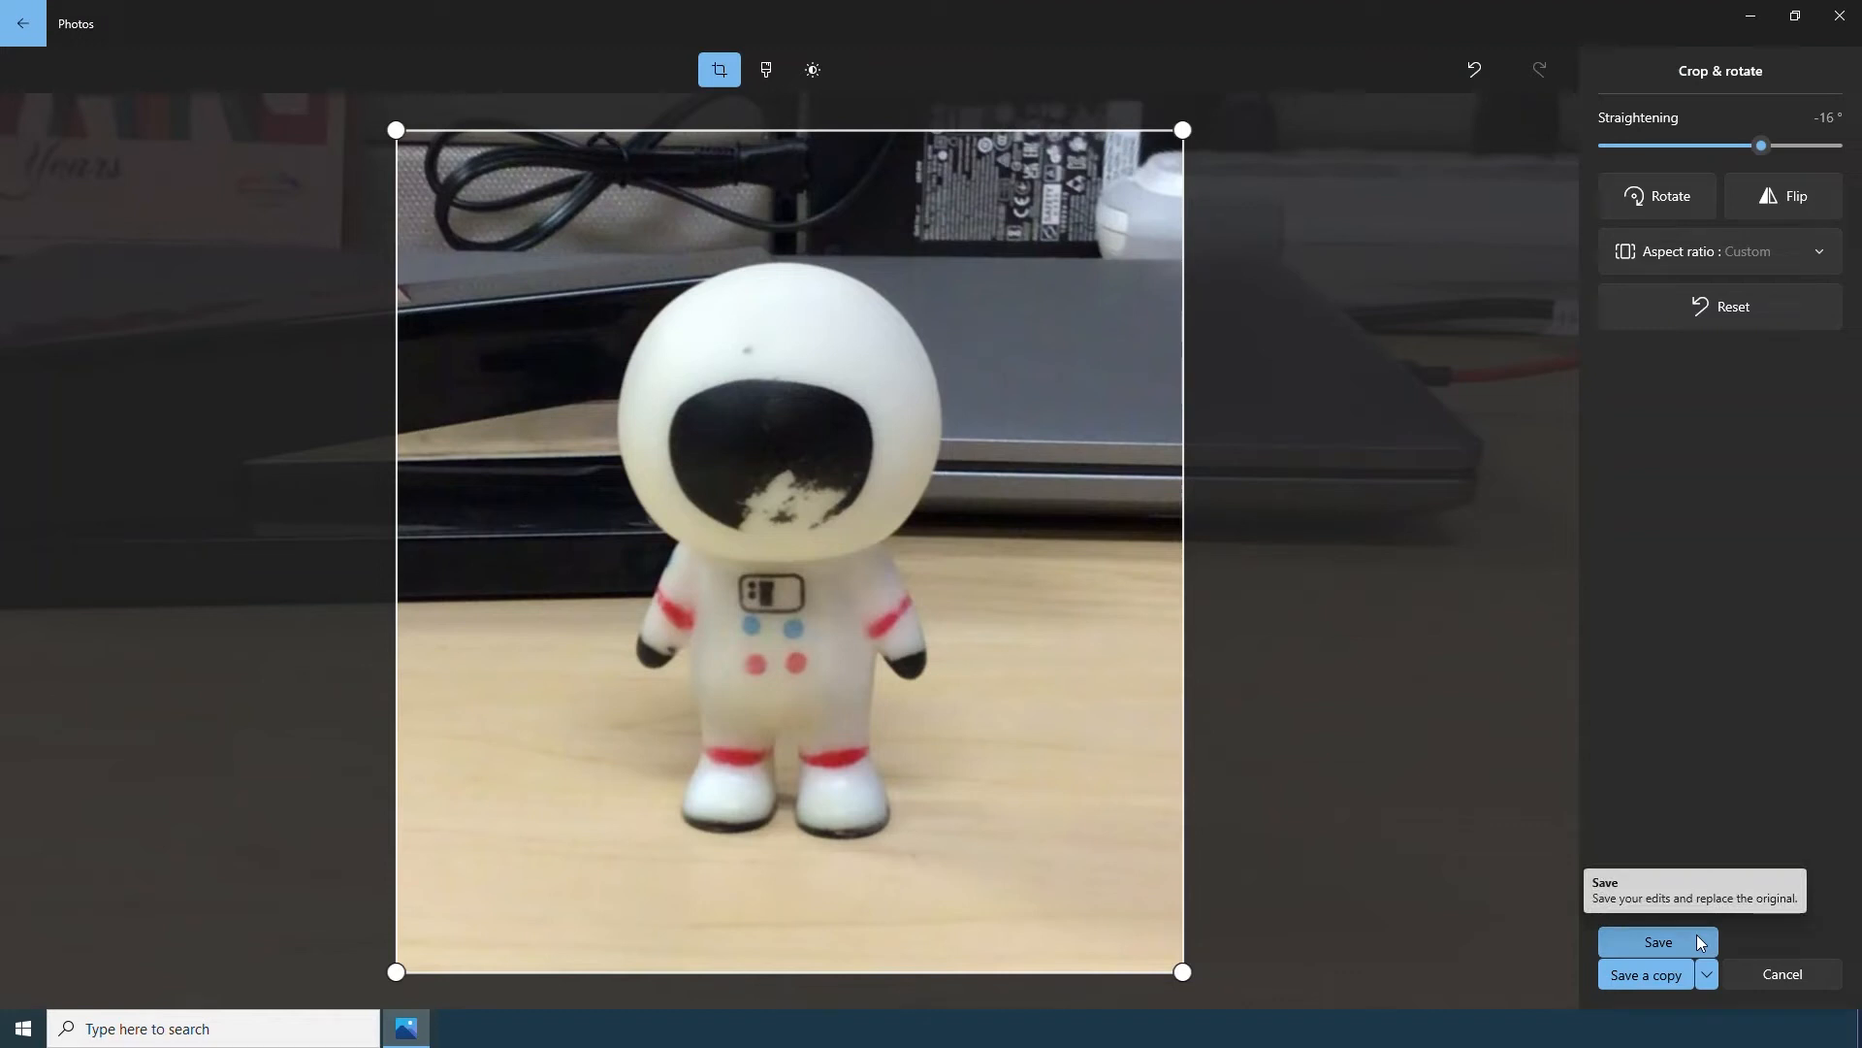
pyautogui.click(1523, 889)
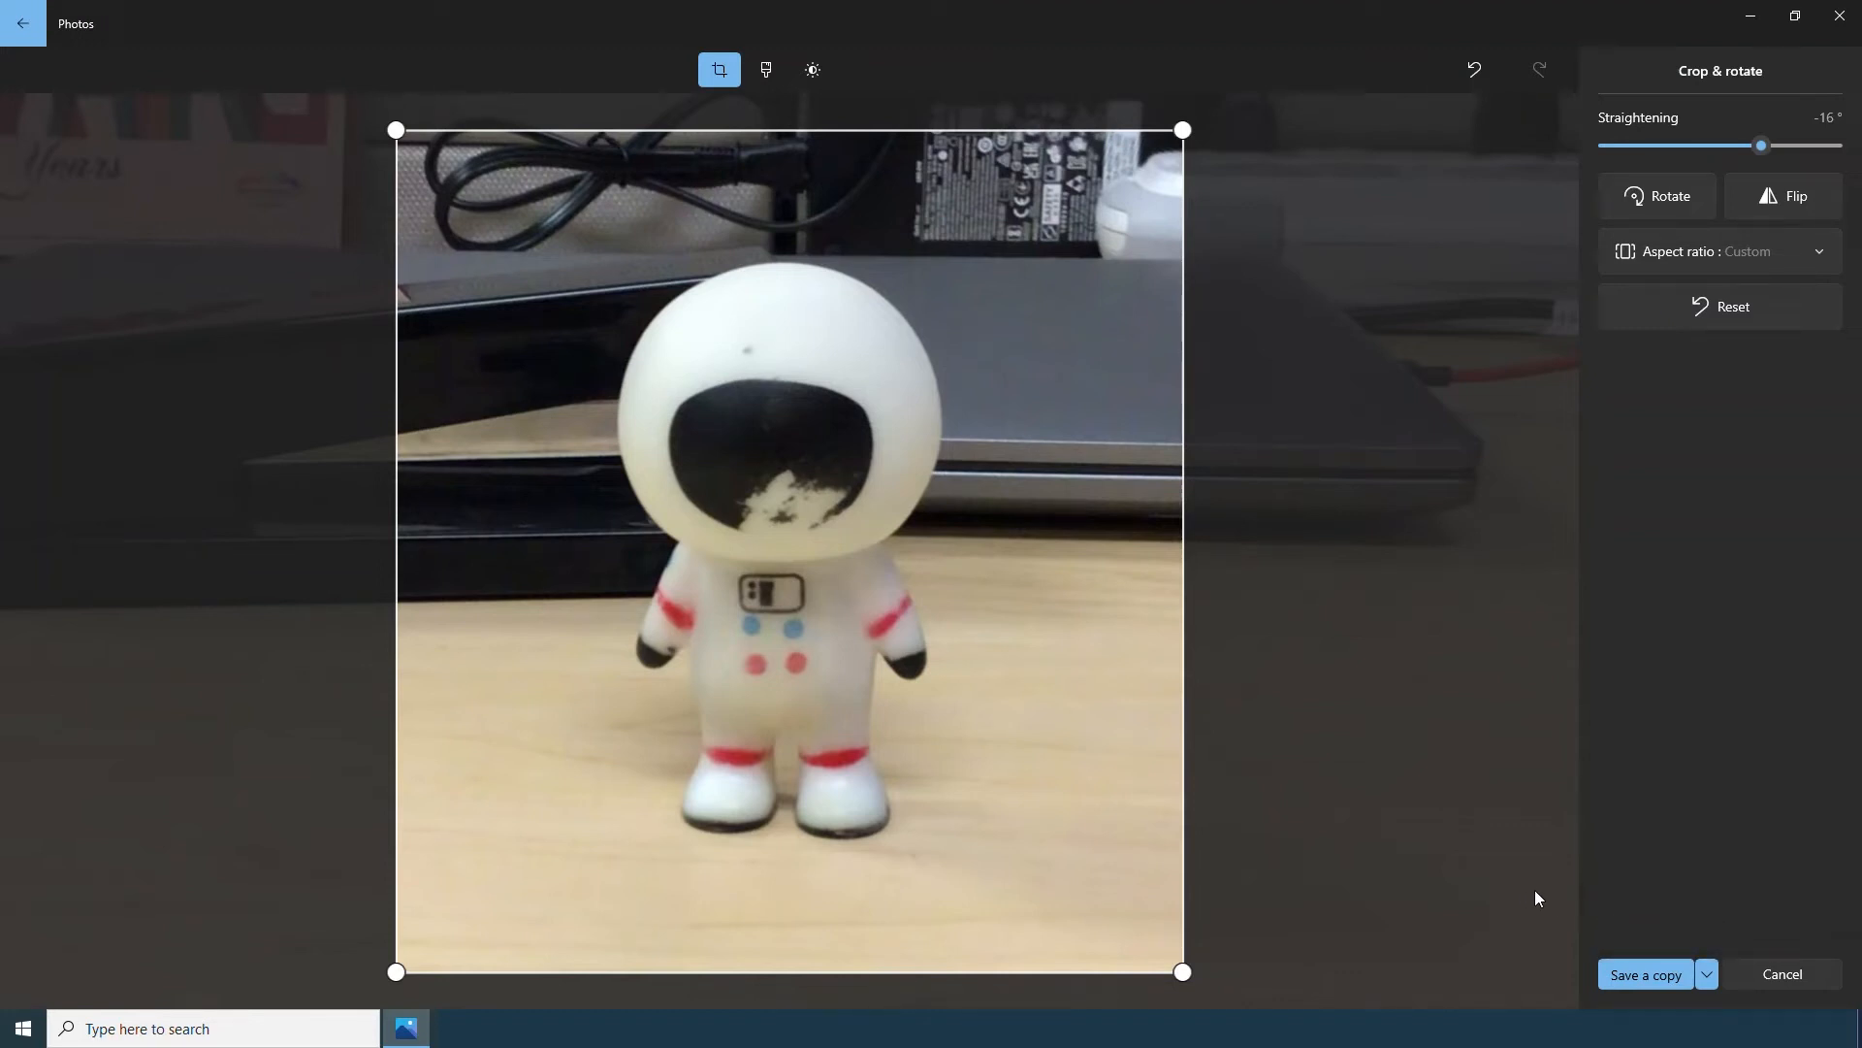
pyautogui.click(1657, 979)
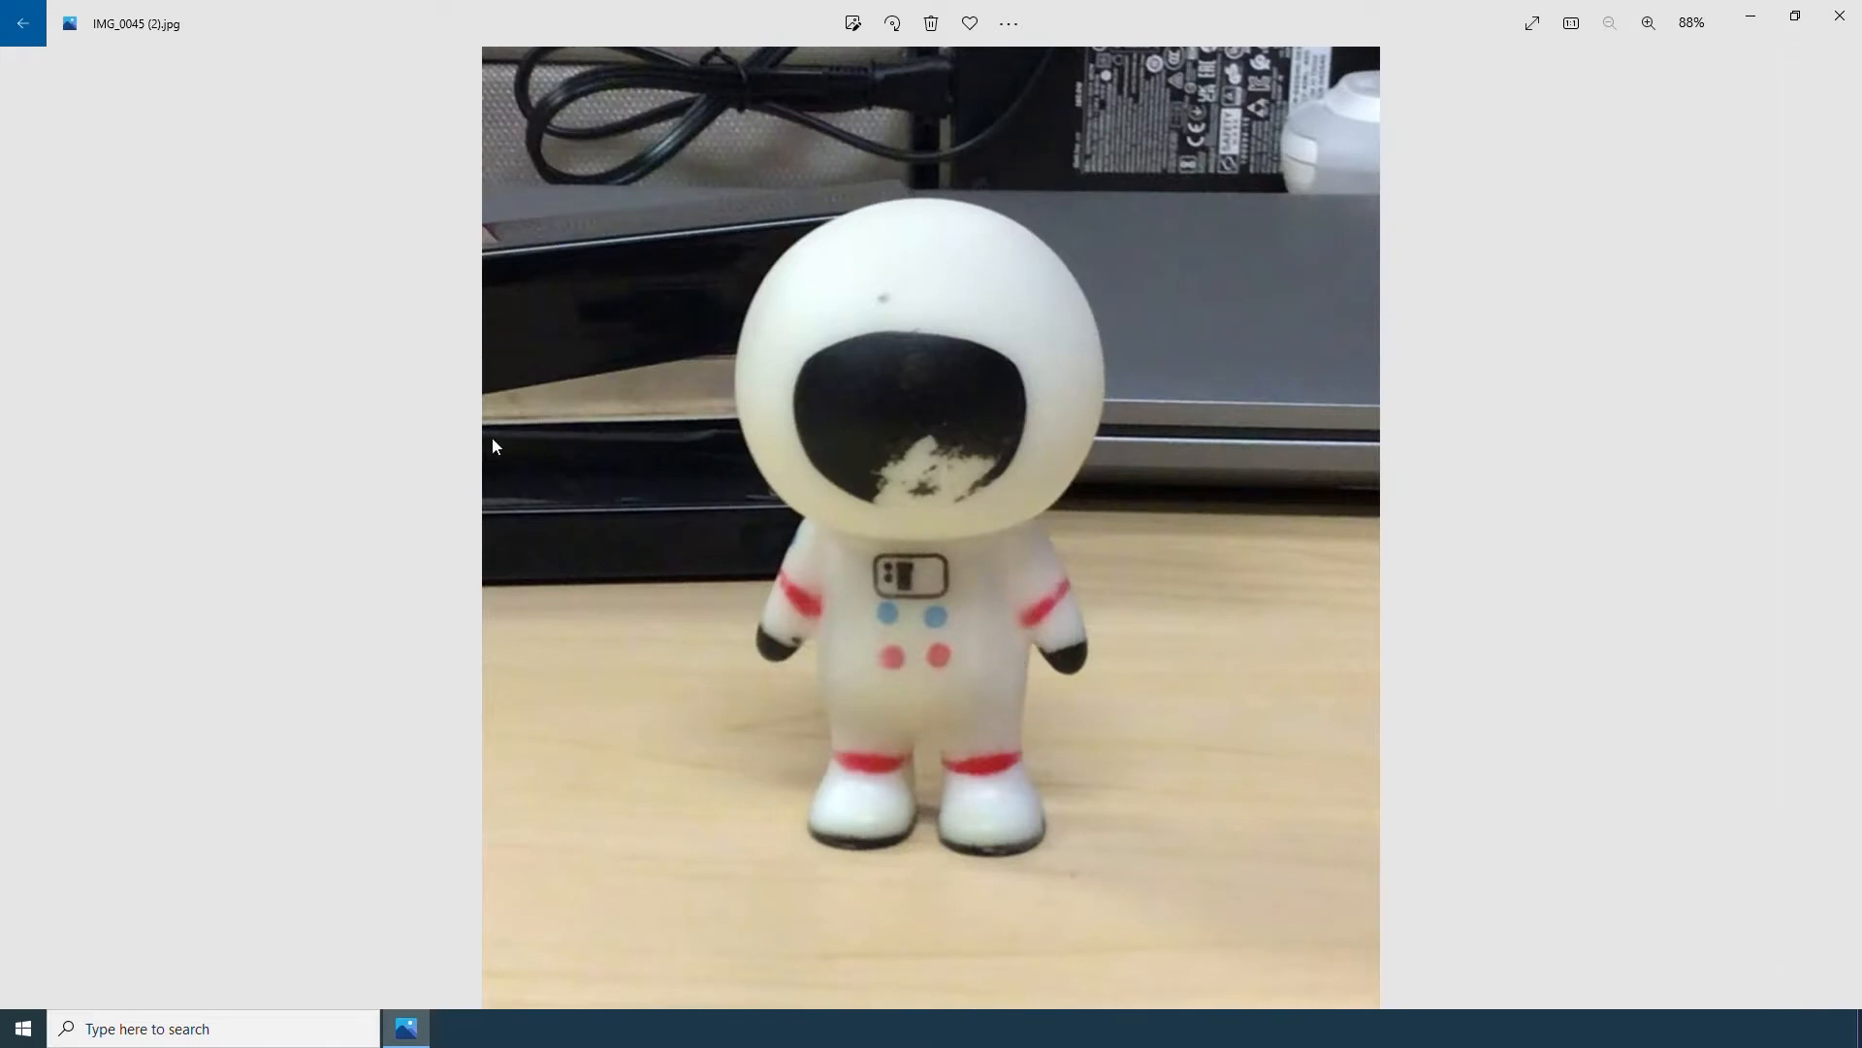
# - Return to the collection and open IMG_0012.jpg, the photo of the astronaut on the tape dispenser
pyautogui.click(32, 39)
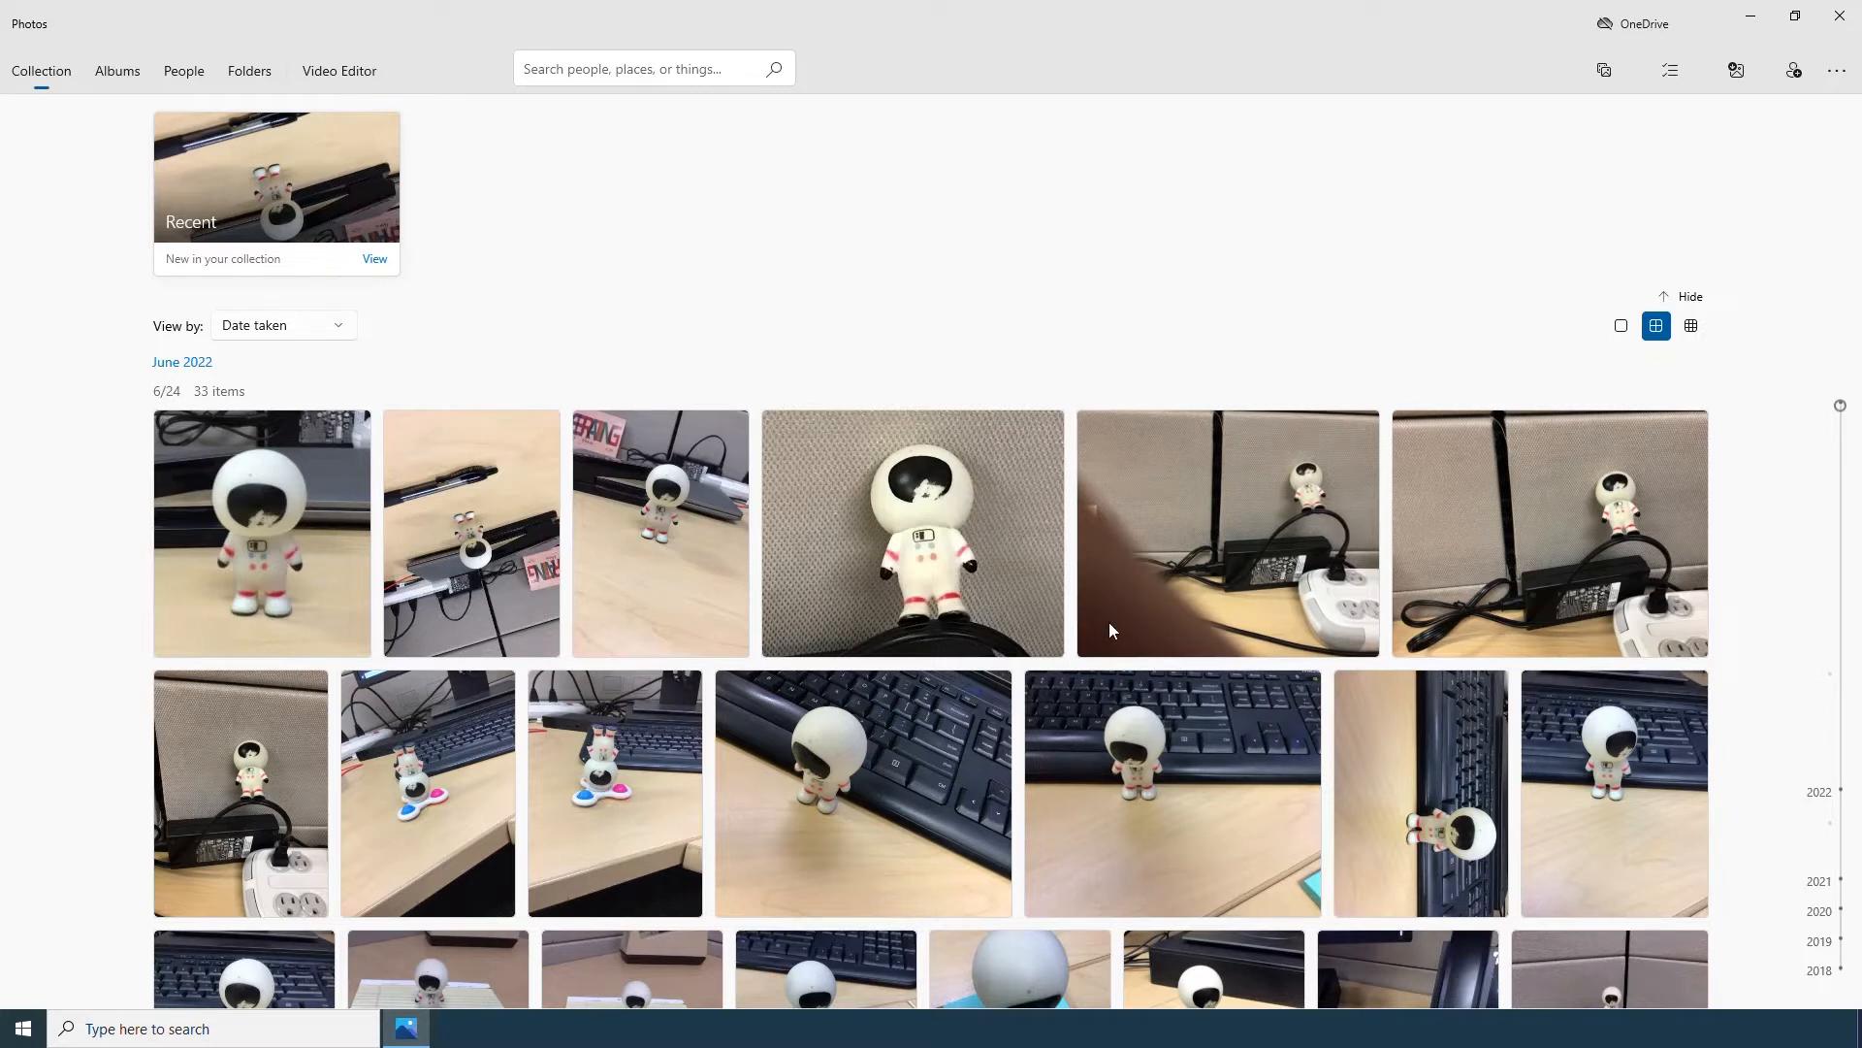
pyautogui.scroll(-3, 1127, 610)
pyautogui.scroll(-3, 1127, 609)
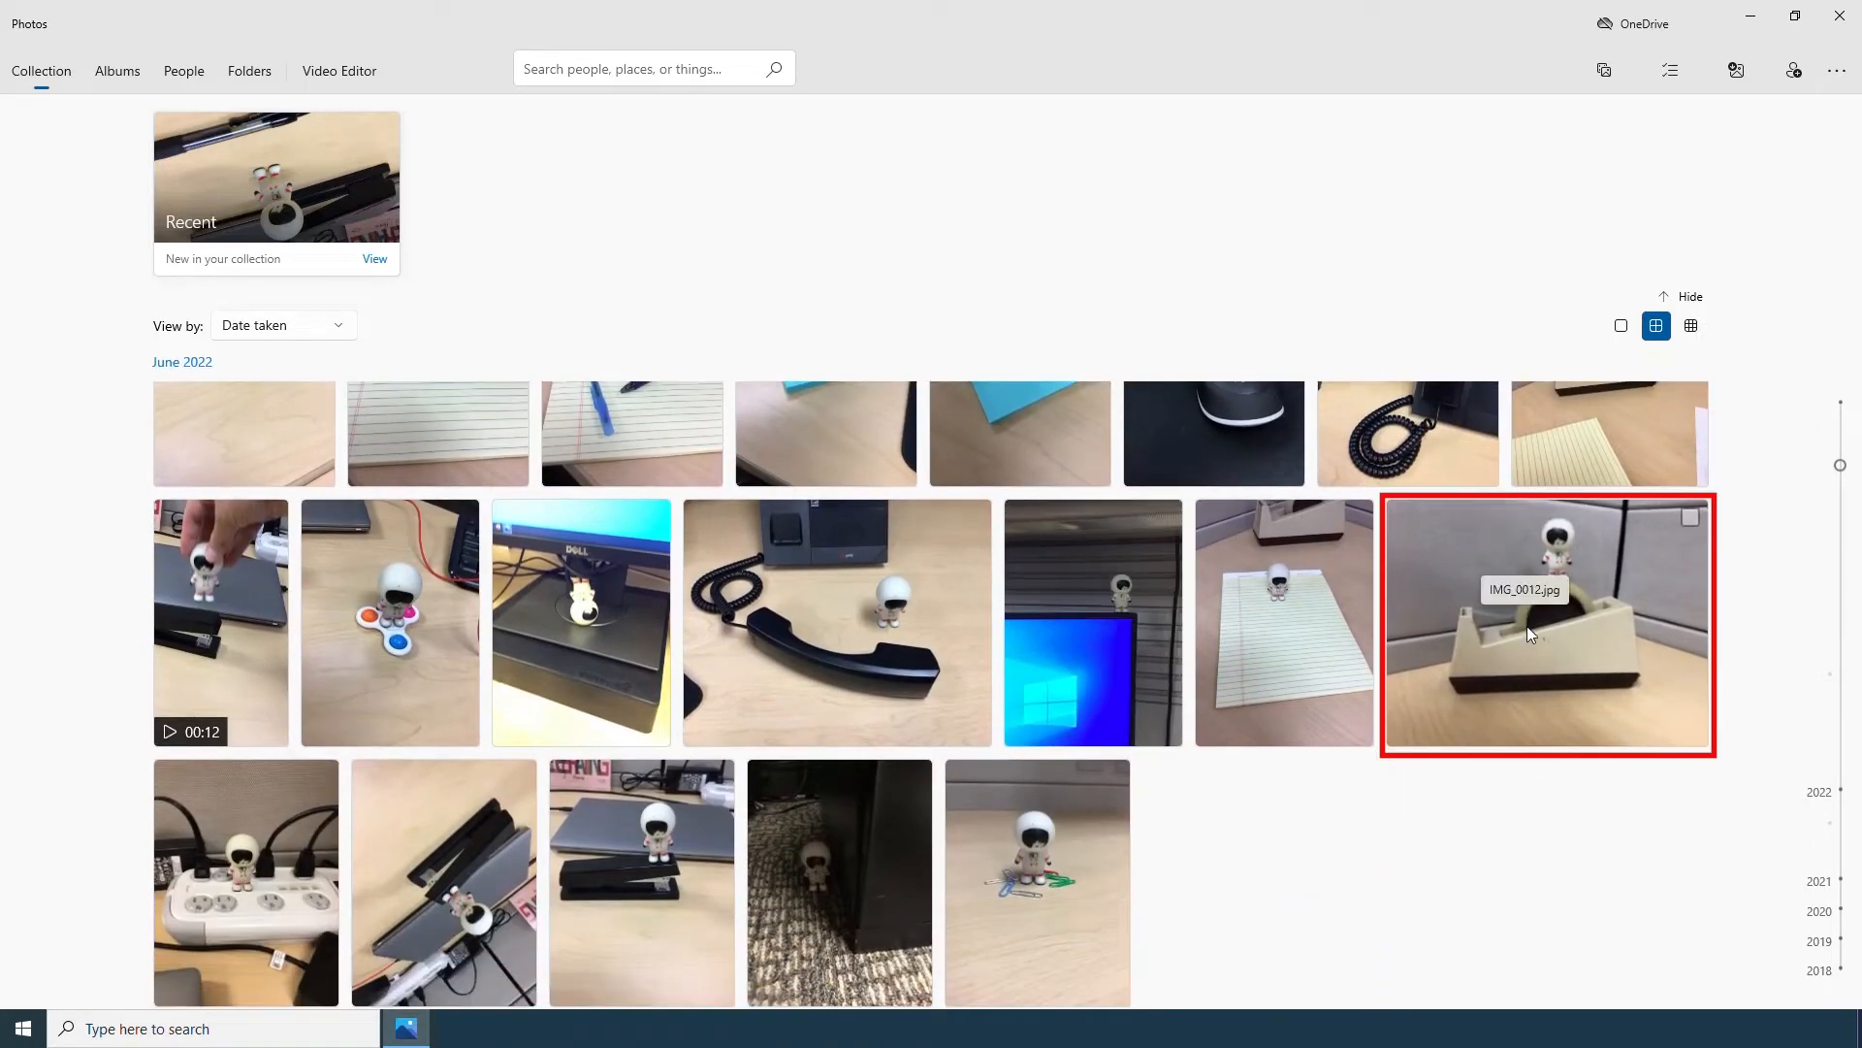
pyautogui.click(1674, 615)
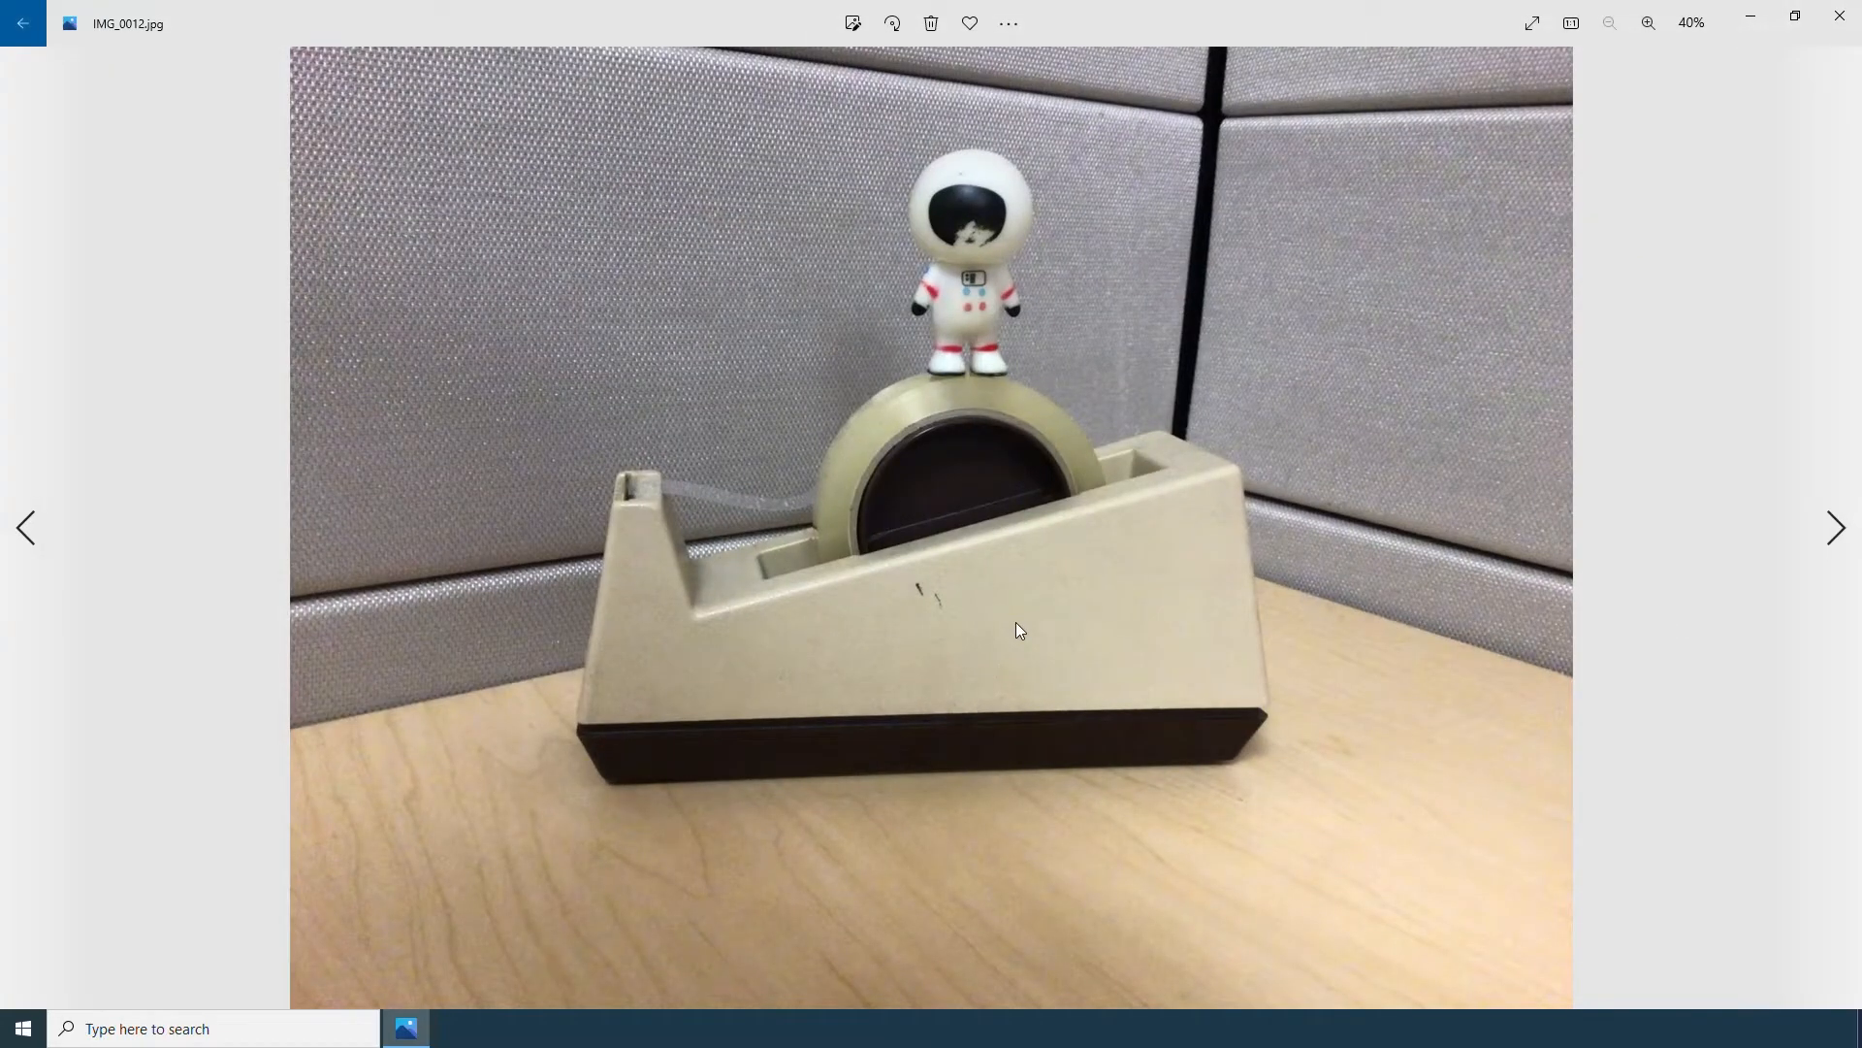
# - Rotate the photo through a full turn in four 90-degree steps until it is upright again
pyautogui.click(894, 25)
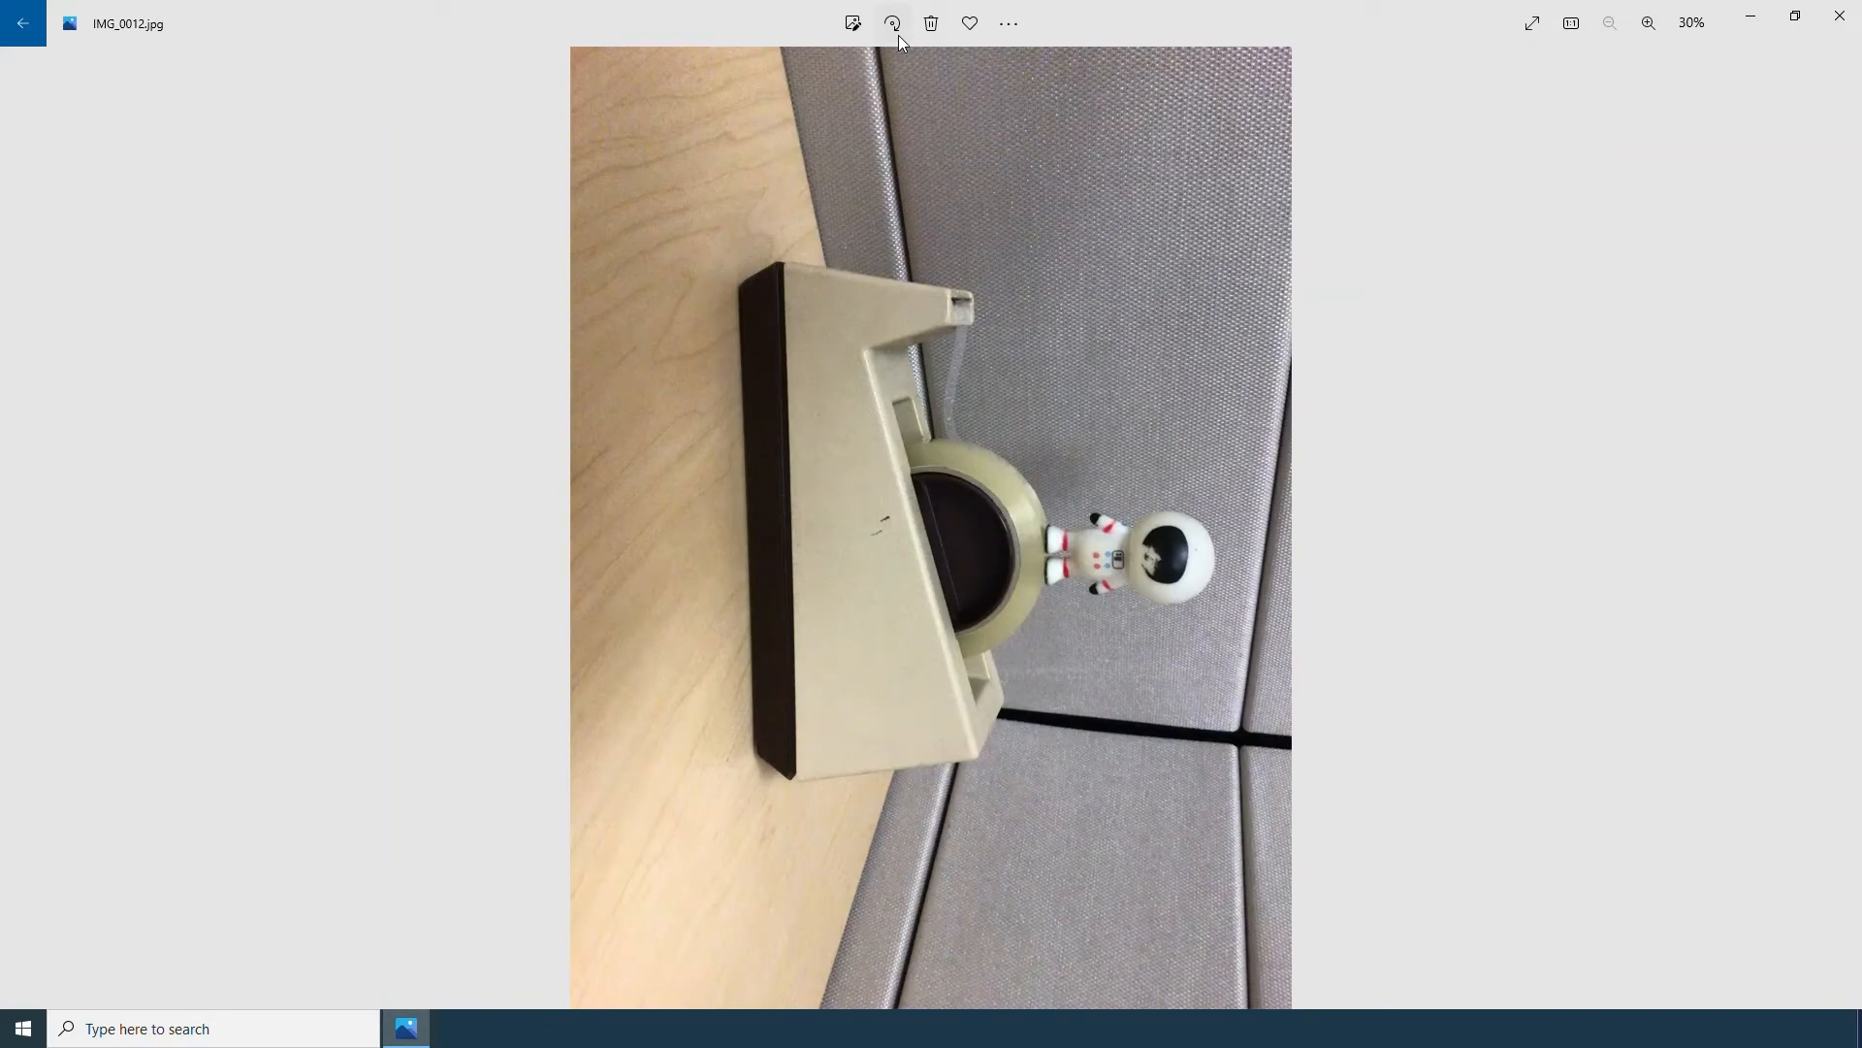
pyautogui.click(898, 34)
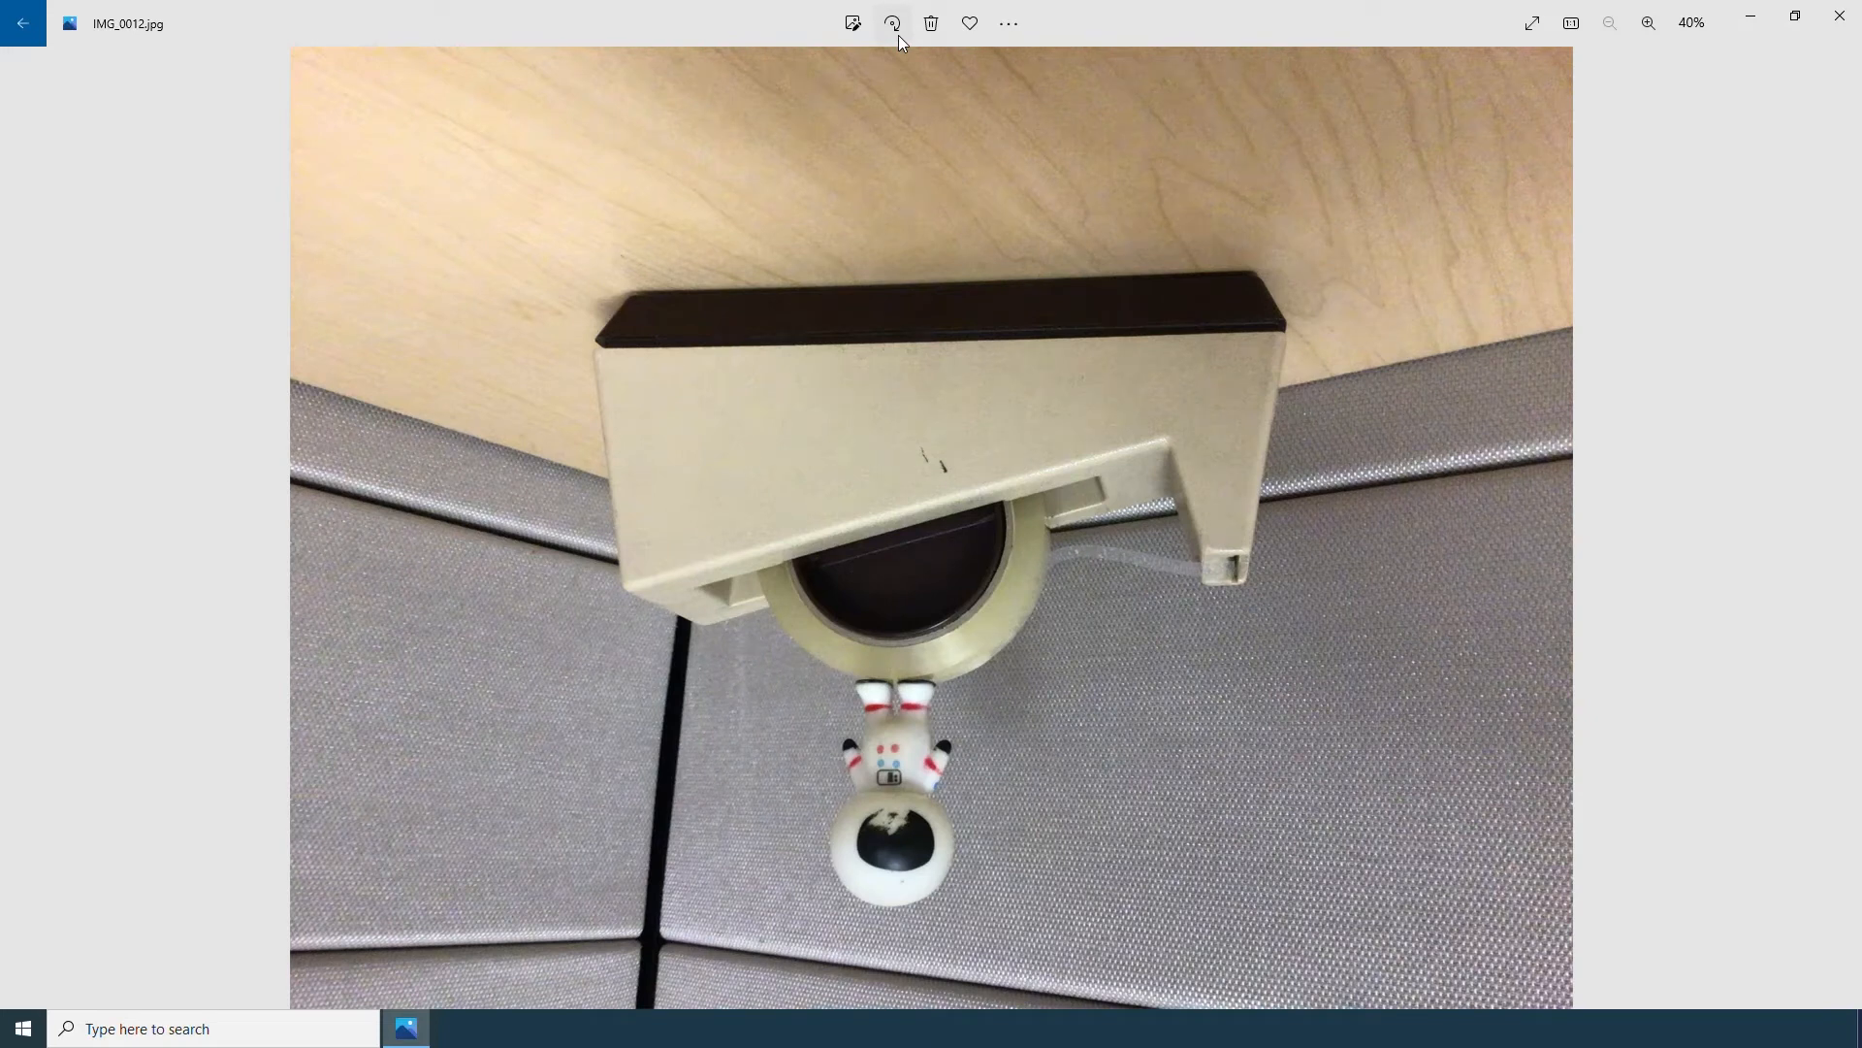
pyautogui.click(898, 35)
pyautogui.click(898, 35)
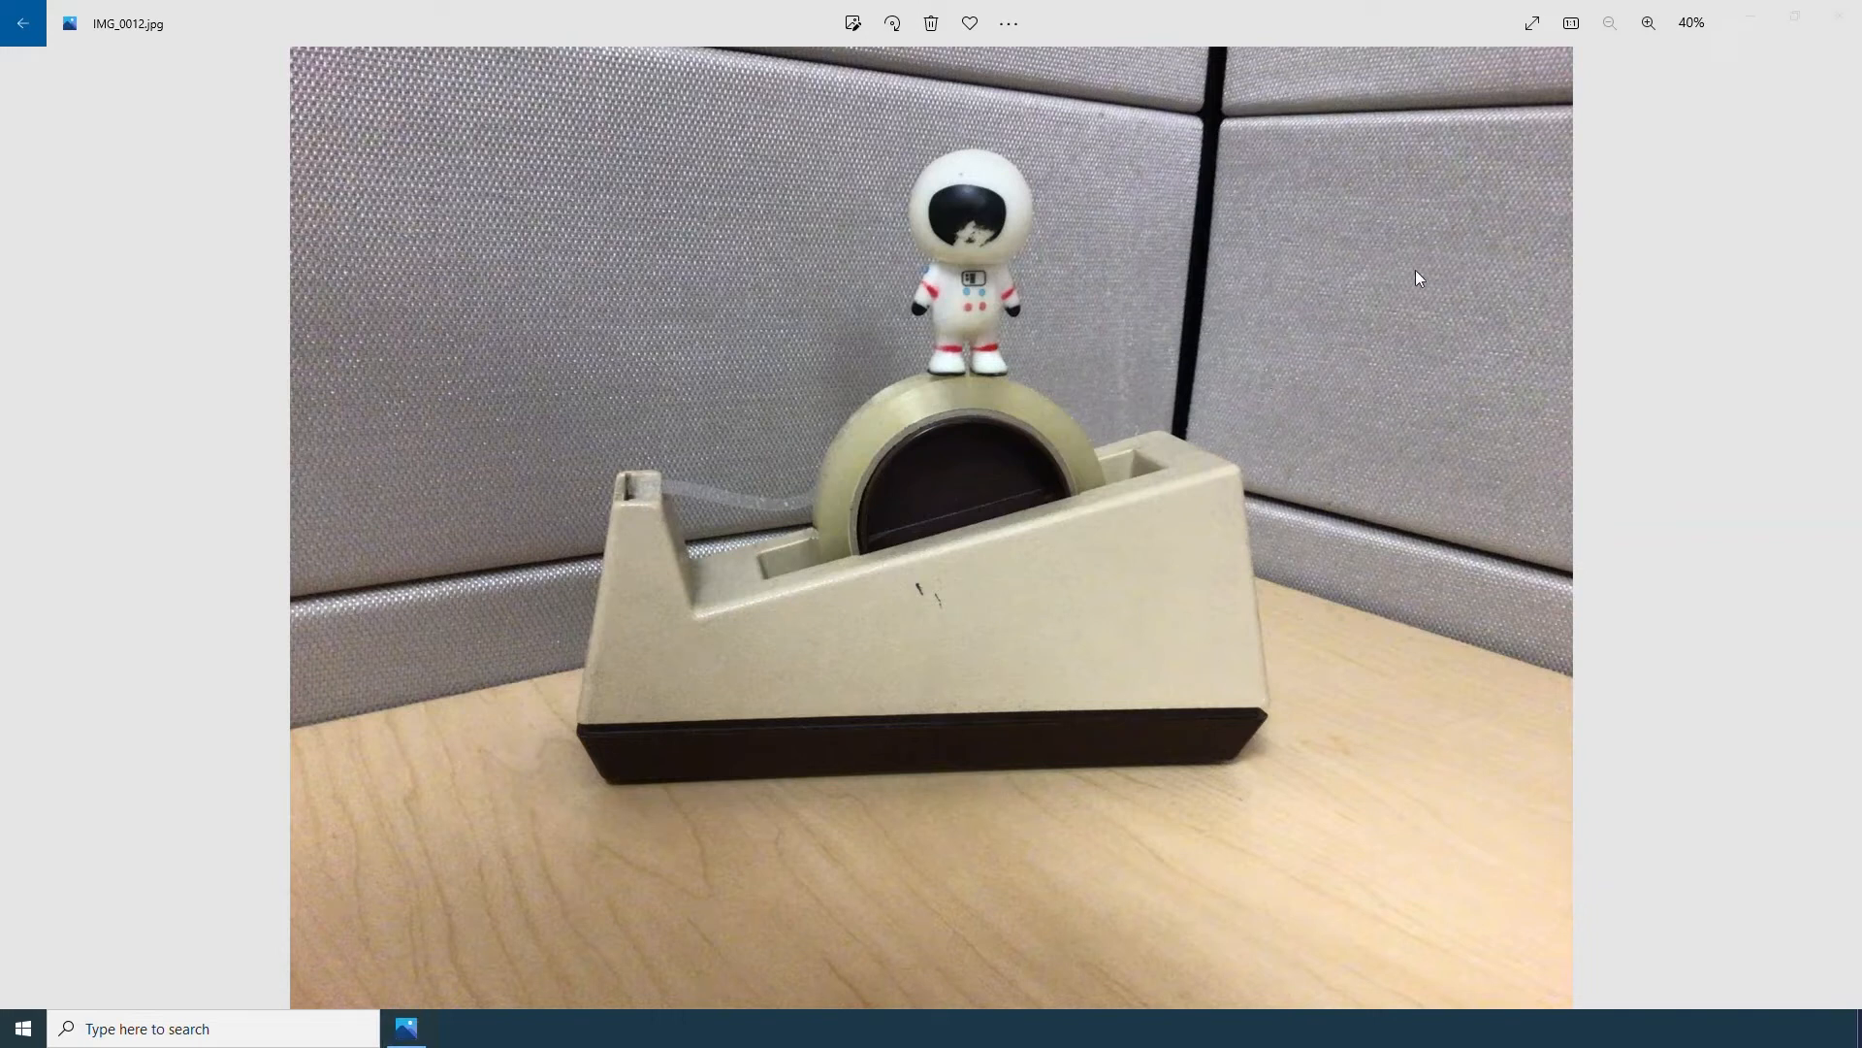
# - View the photo in full screen and return to the normal window view
pyautogui.click(1540, 35)
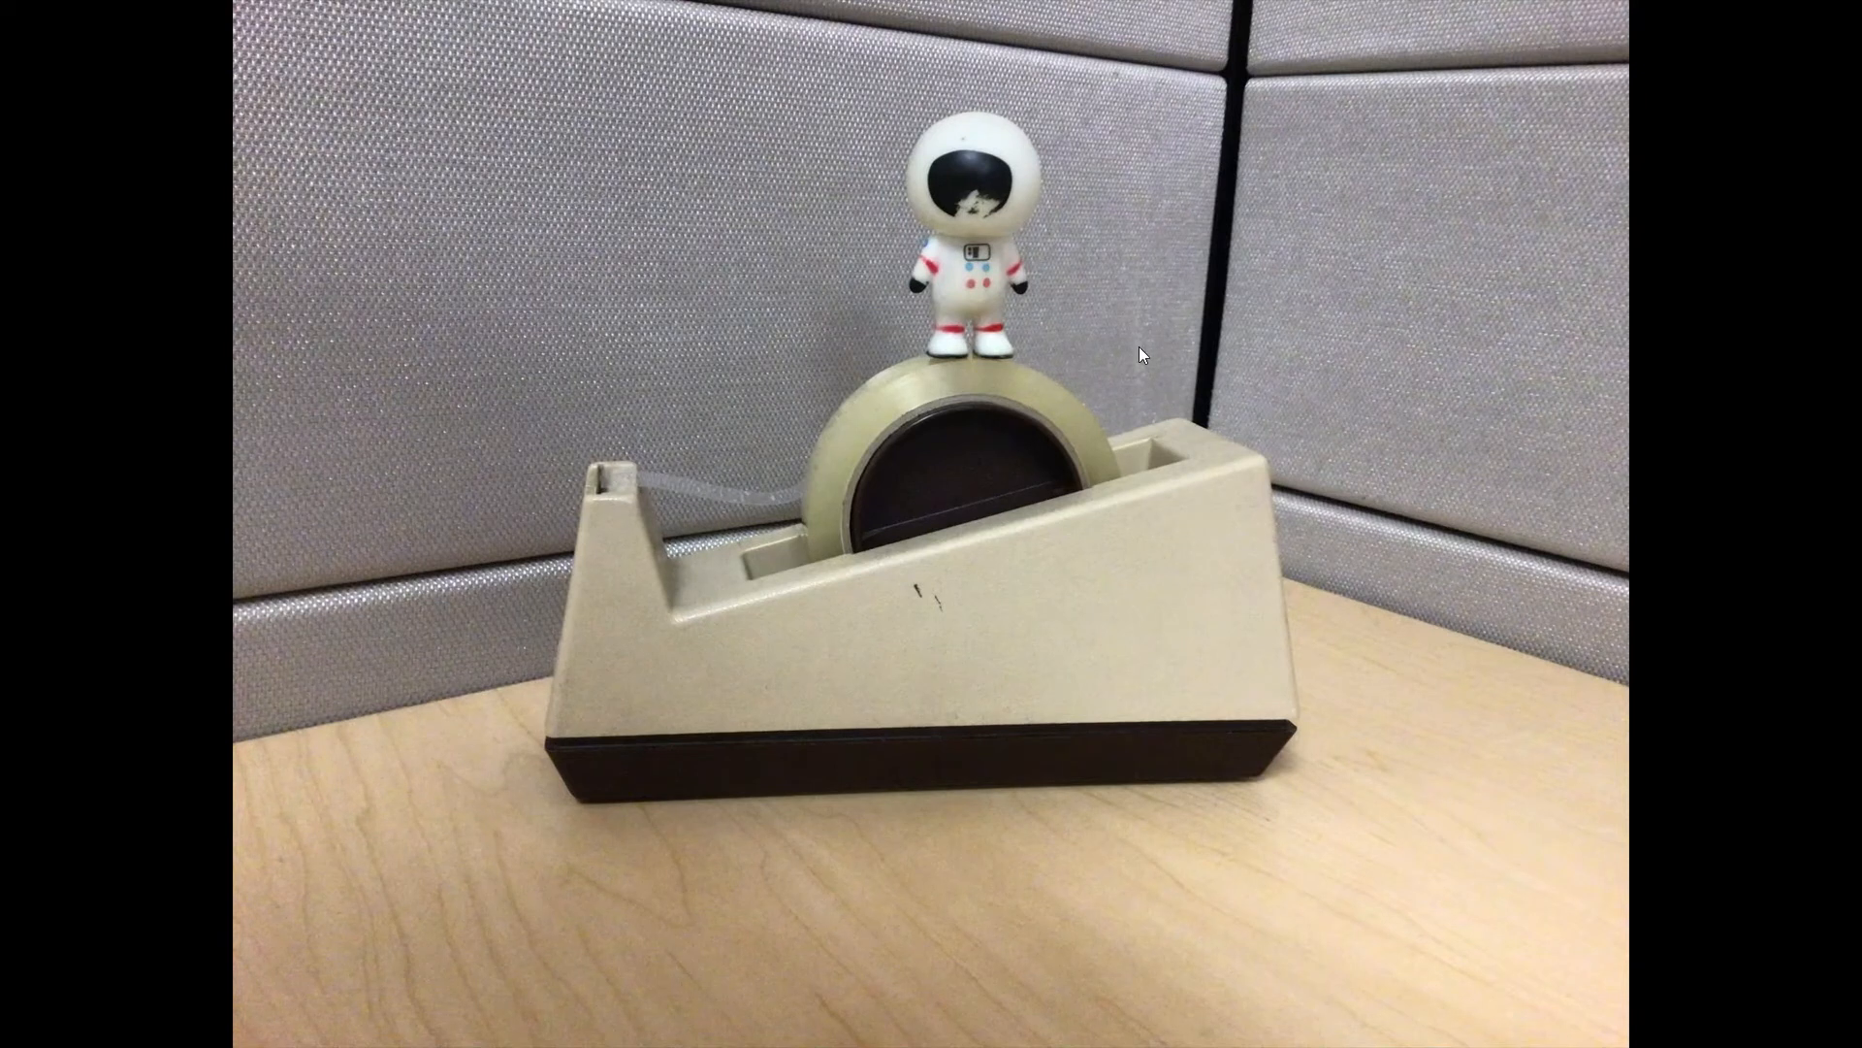
pyautogui.moveTo(1751, 12)
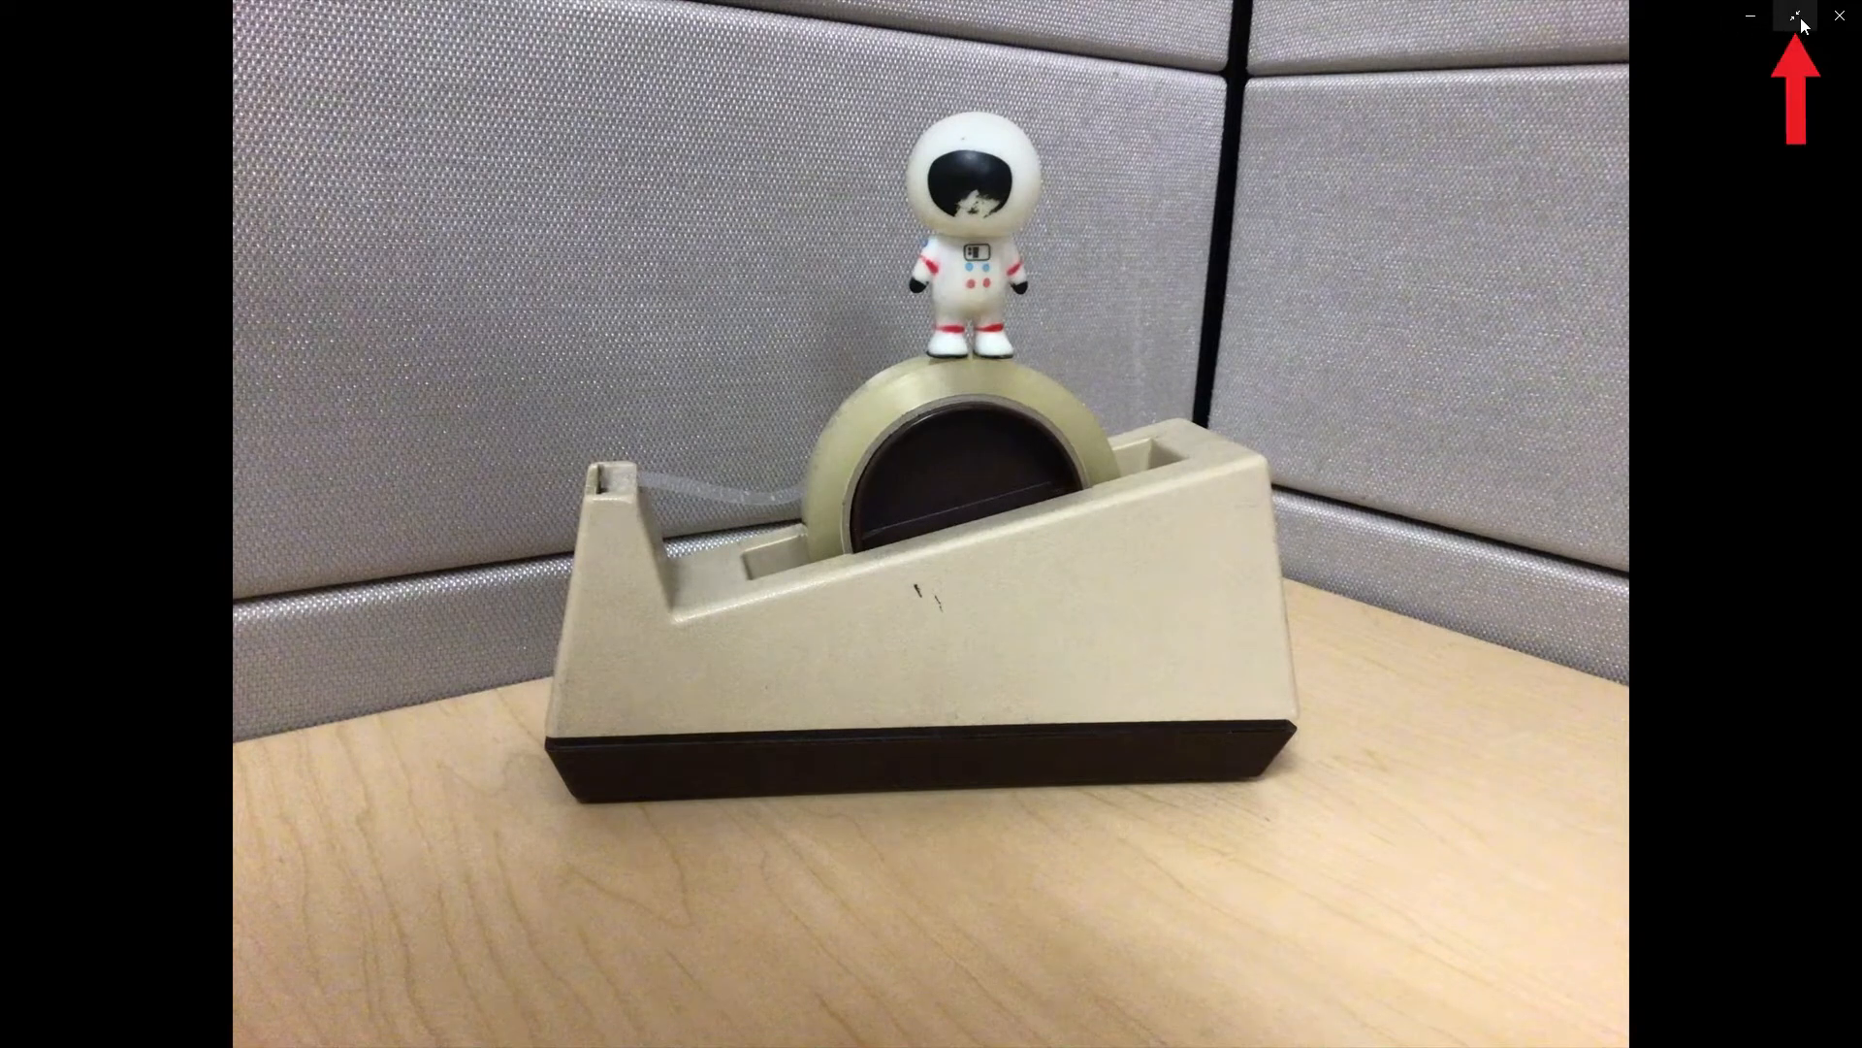
pyautogui.click(1798, 17)
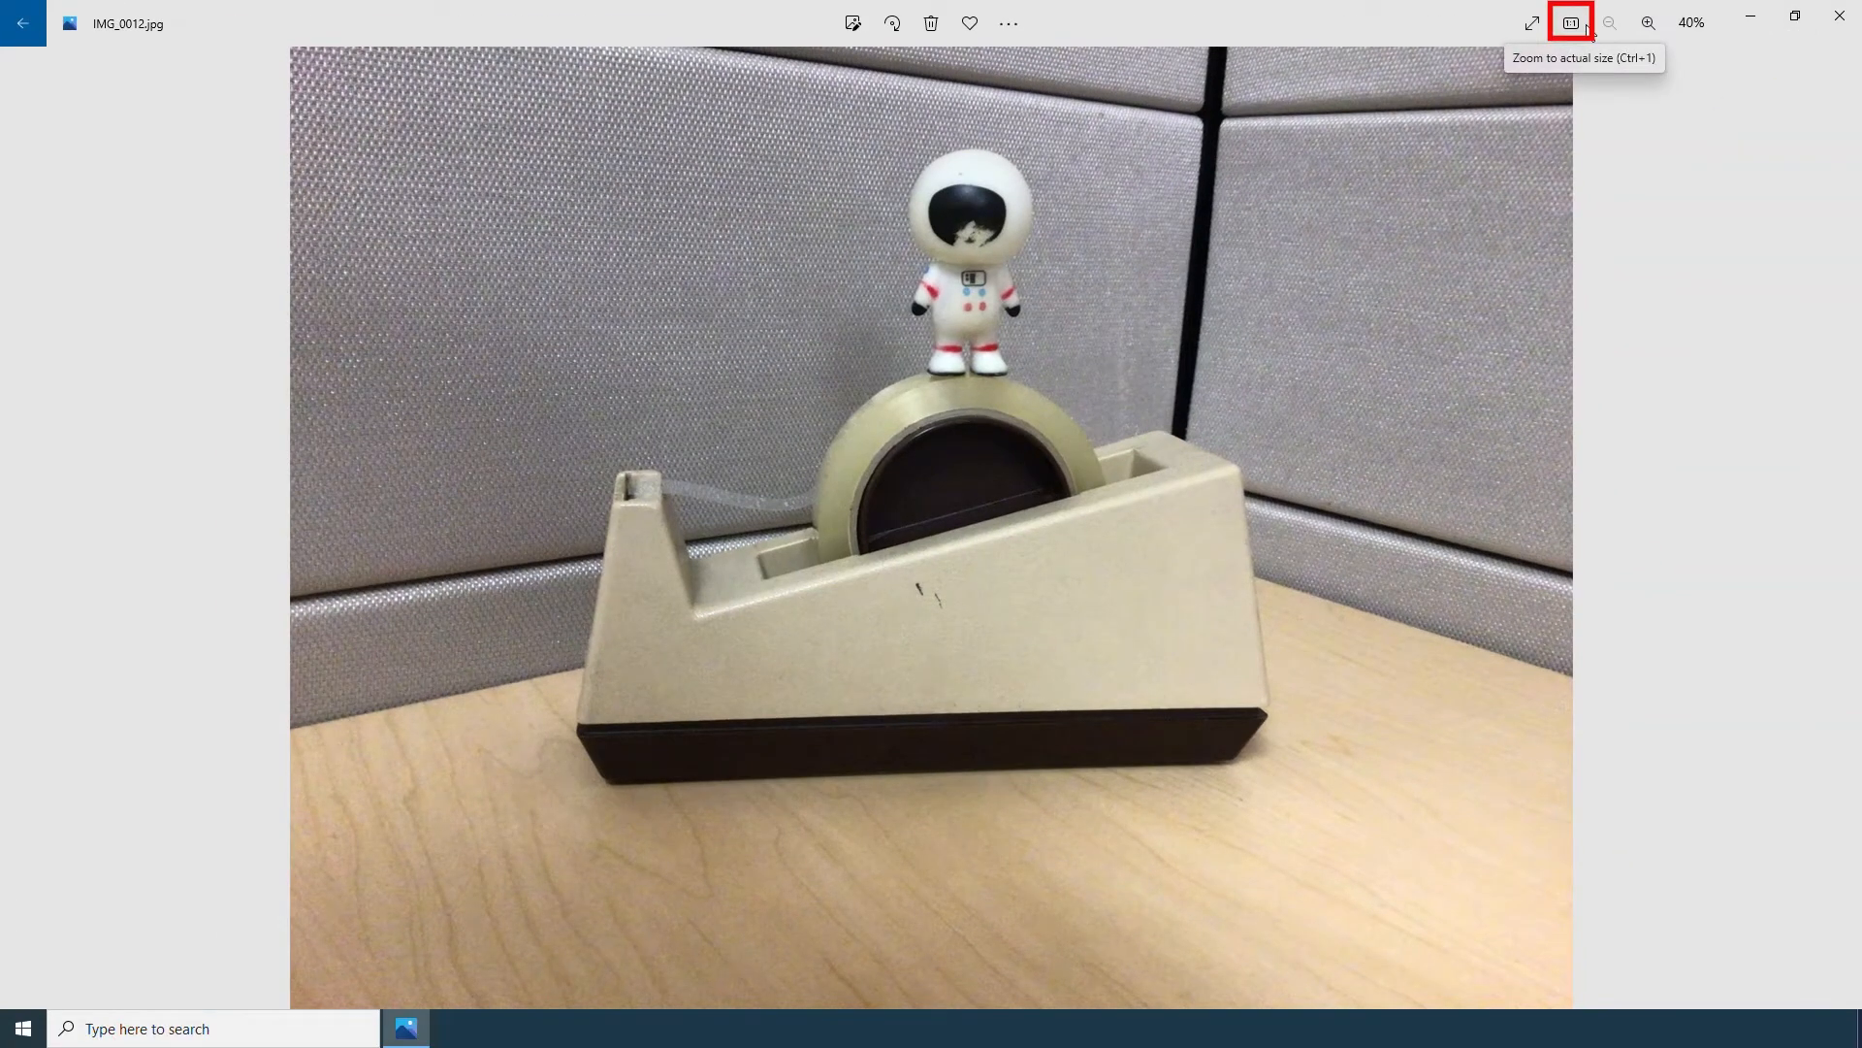
# - View the photo at actual size and enlarge it to 214%
pyautogui.click(1587, 29)
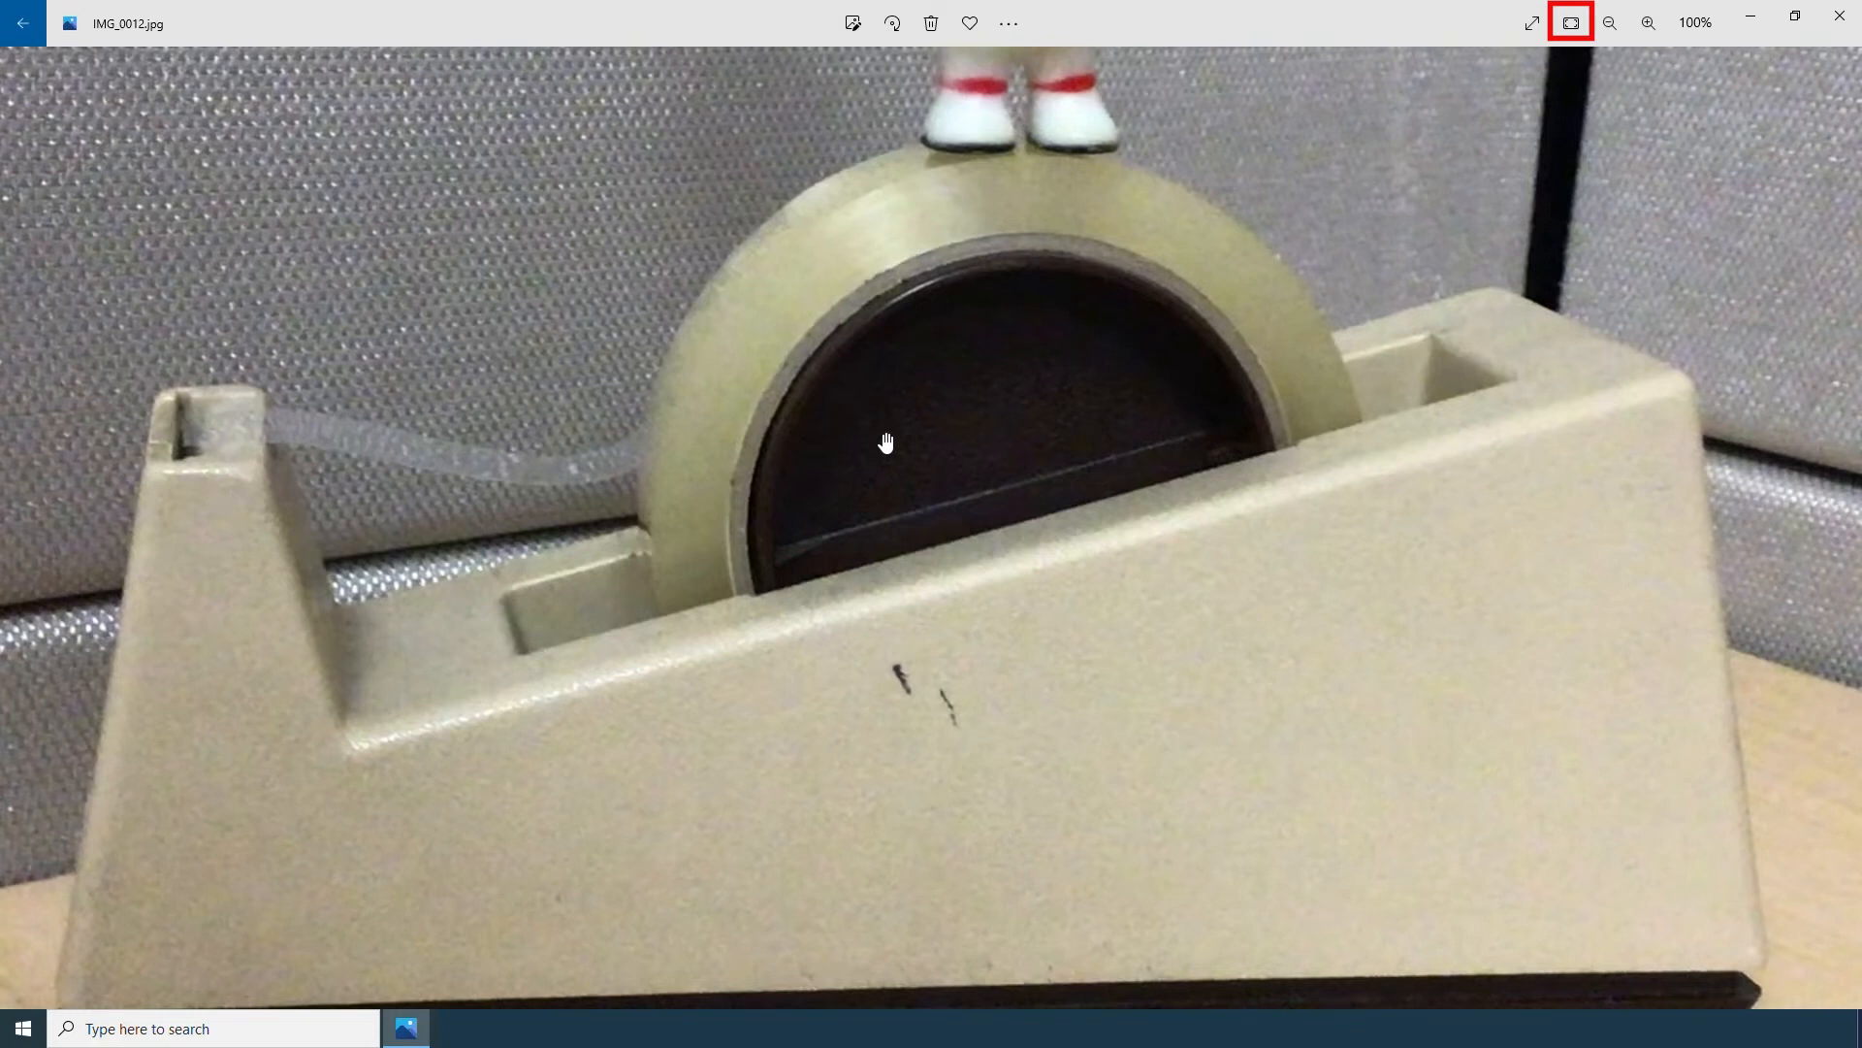
pyautogui.click(1647, 23)
pyautogui.click(1648, 23)
pyautogui.click(1647, 24)
pyautogui.click(1647, 23)
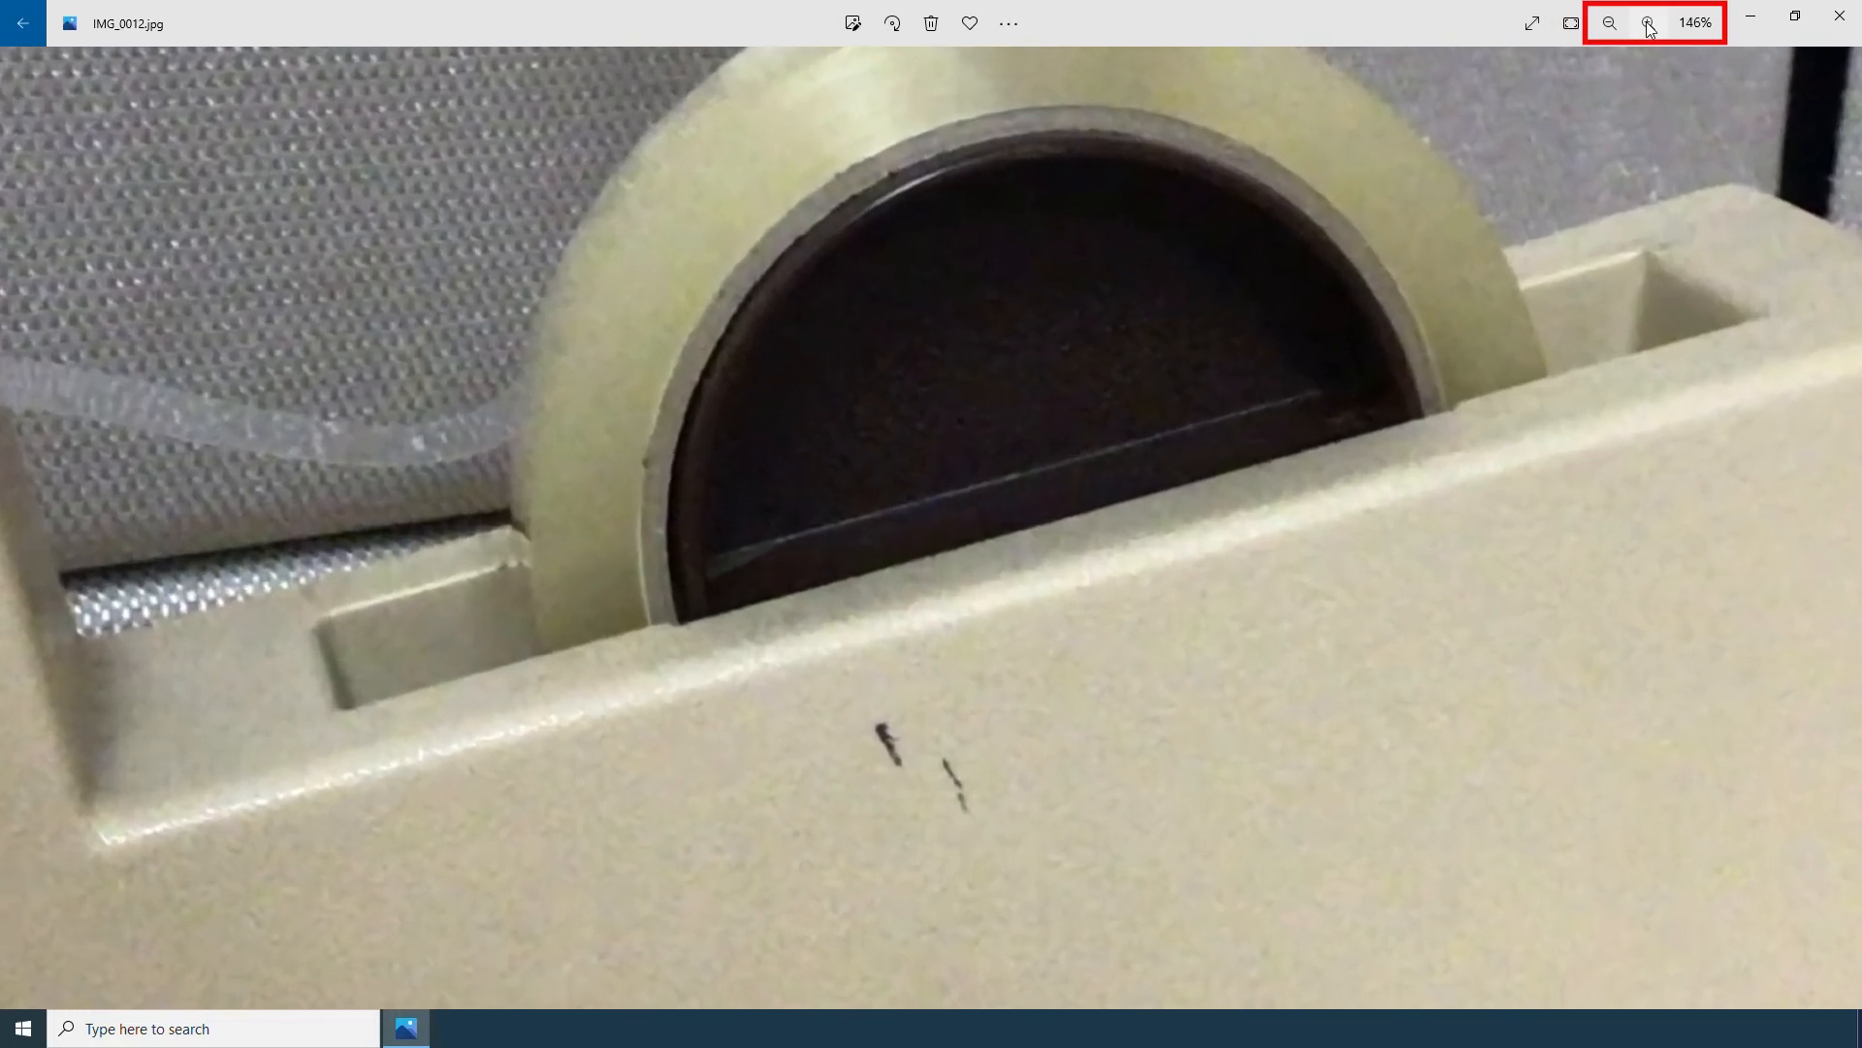
pyautogui.click(1647, 24)
pyautogui.click(1648, 23)
pyautogui.click(1647, 23)
pyautogui.click(1647, 23)
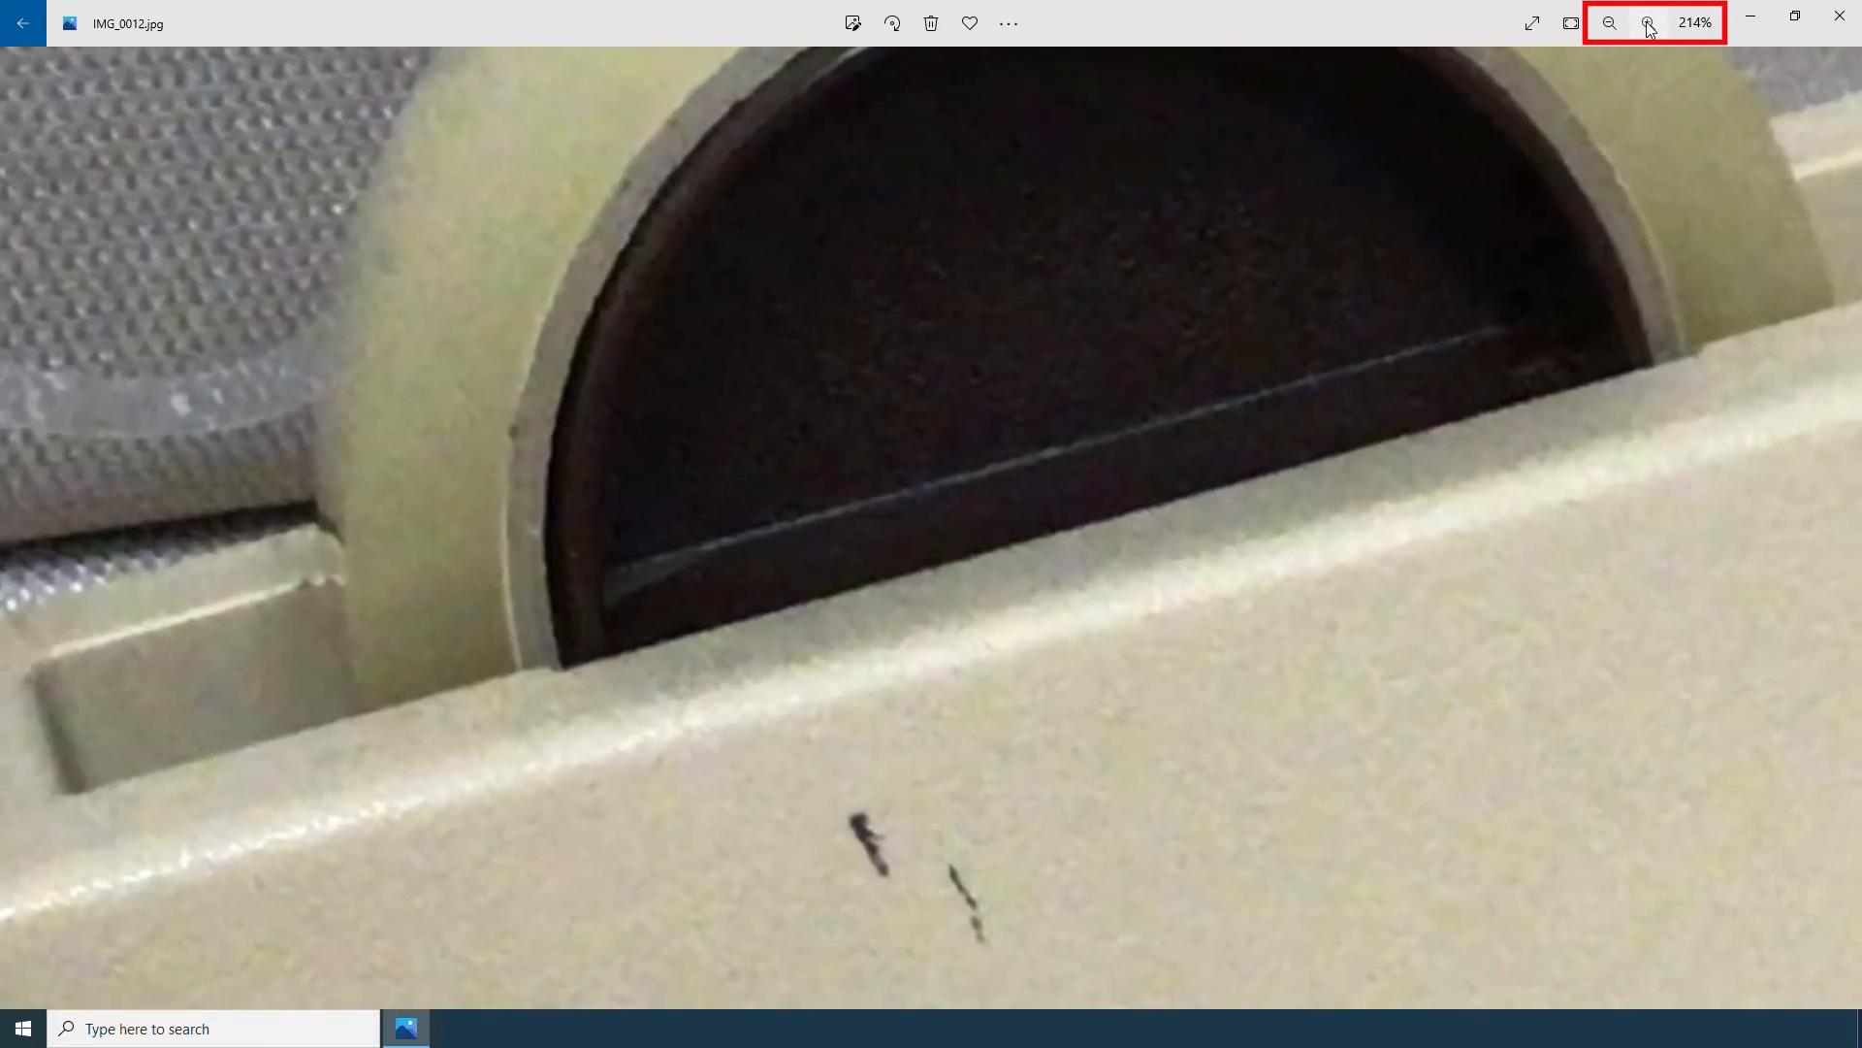
# - Reduce the photo's magnification and fit the whole picture to the window again
pyautogui.click(1608, 24)
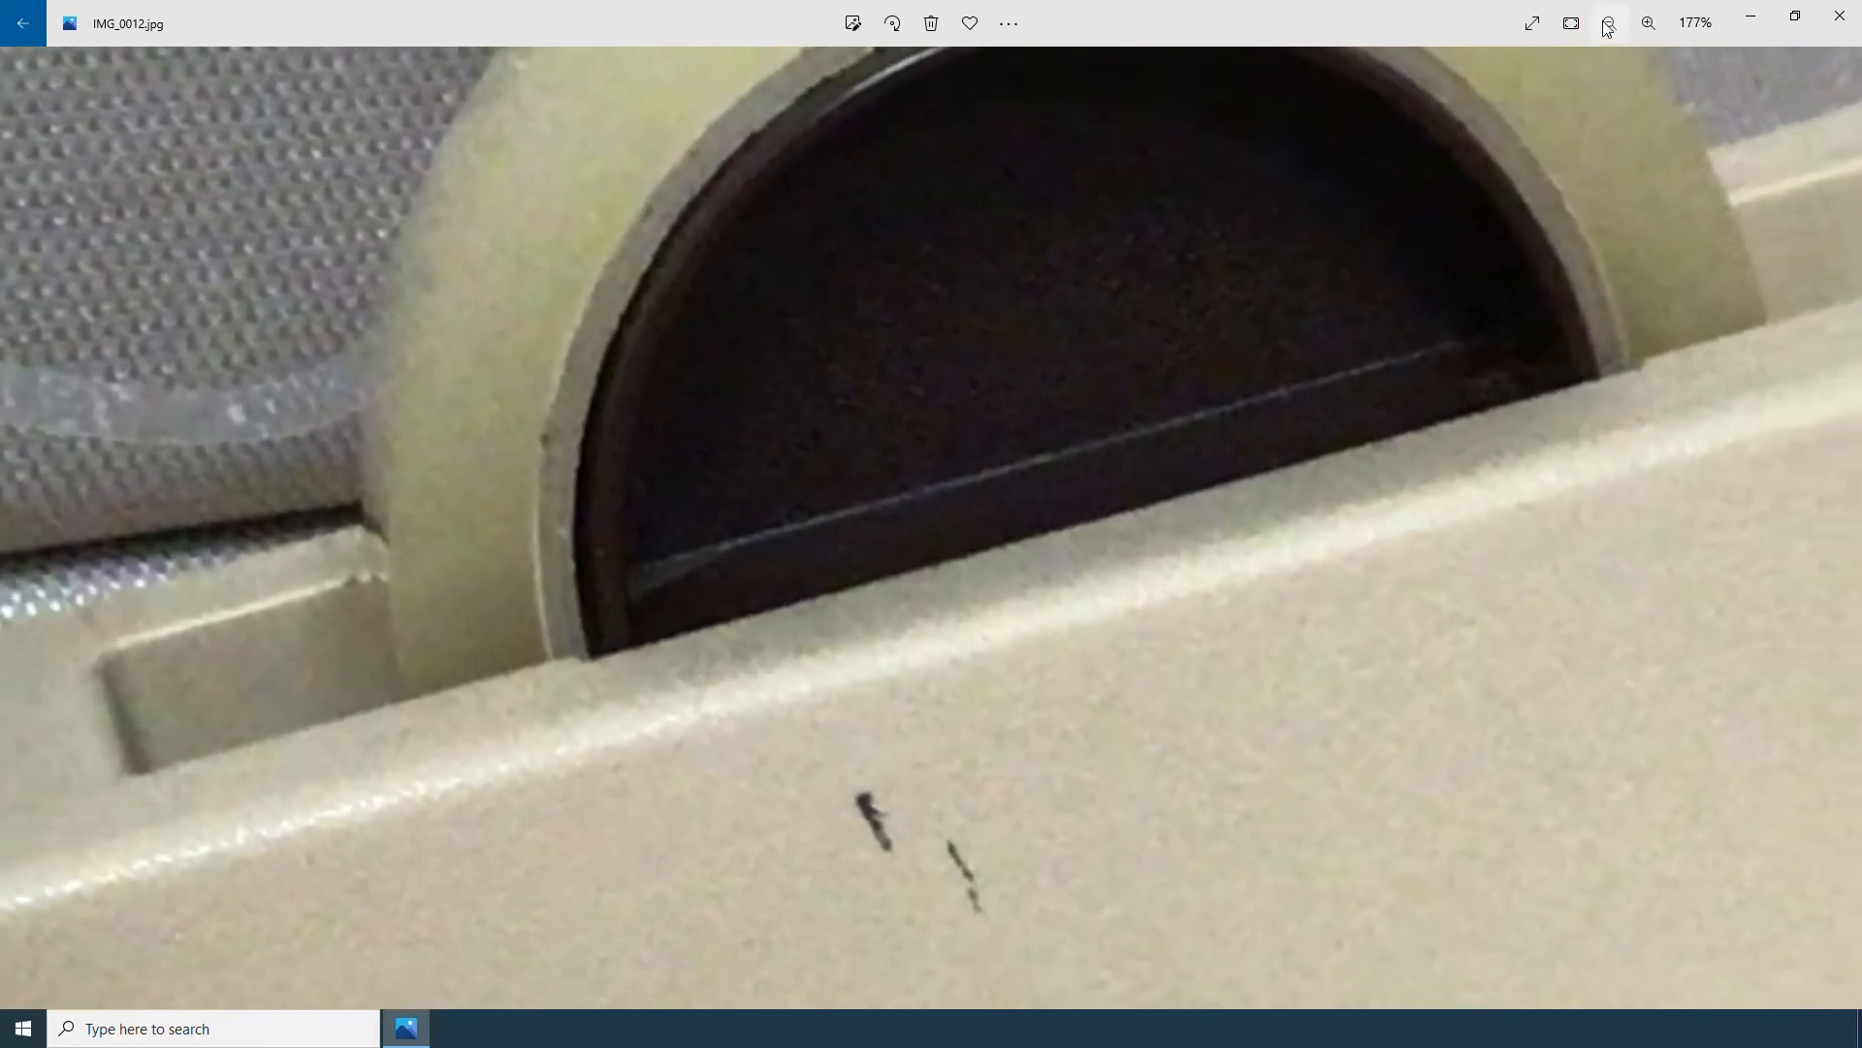
pyautogui.click(1608, 24)
pyautogui.click(1608, 24)
pyautogui.click(1572, 23)
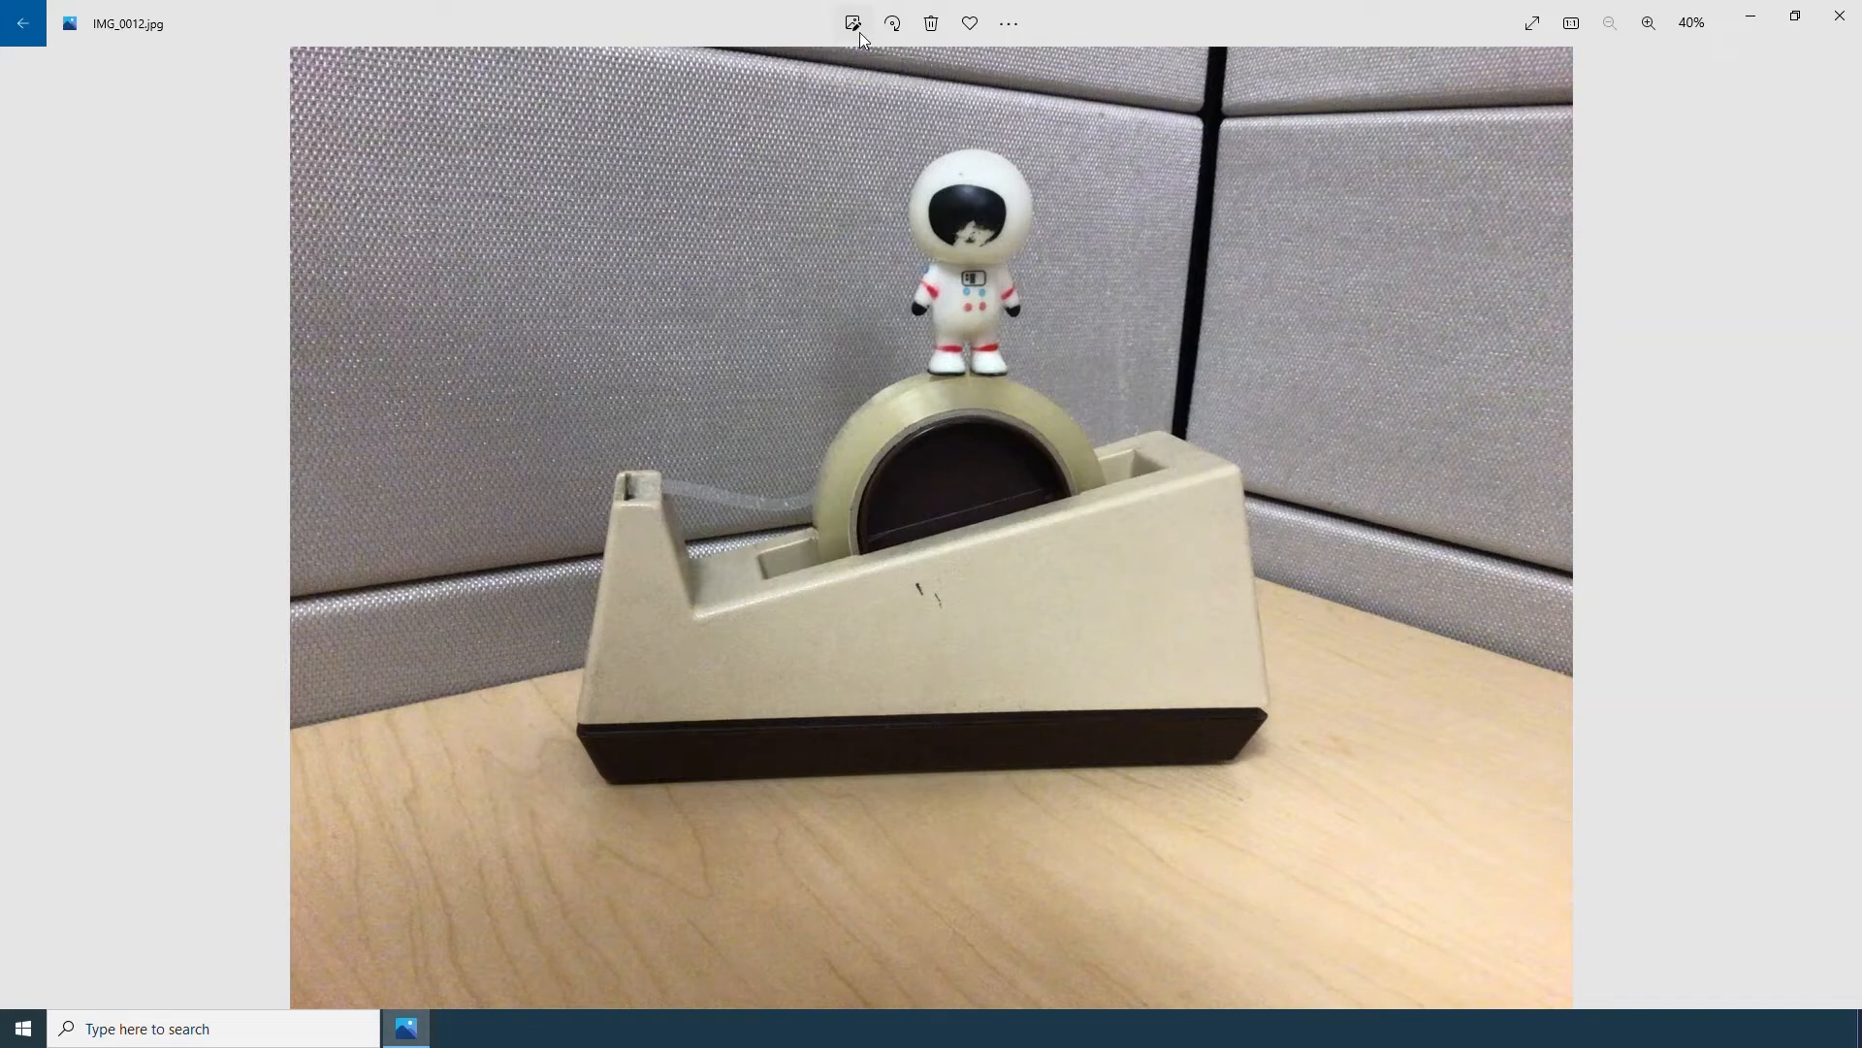
# - Open the photo for editing and try the Sauna, Neo, Slate, Rouge, Sahara and Arctic filters on it
pyautogui.hotkey('ctrl', 'e')
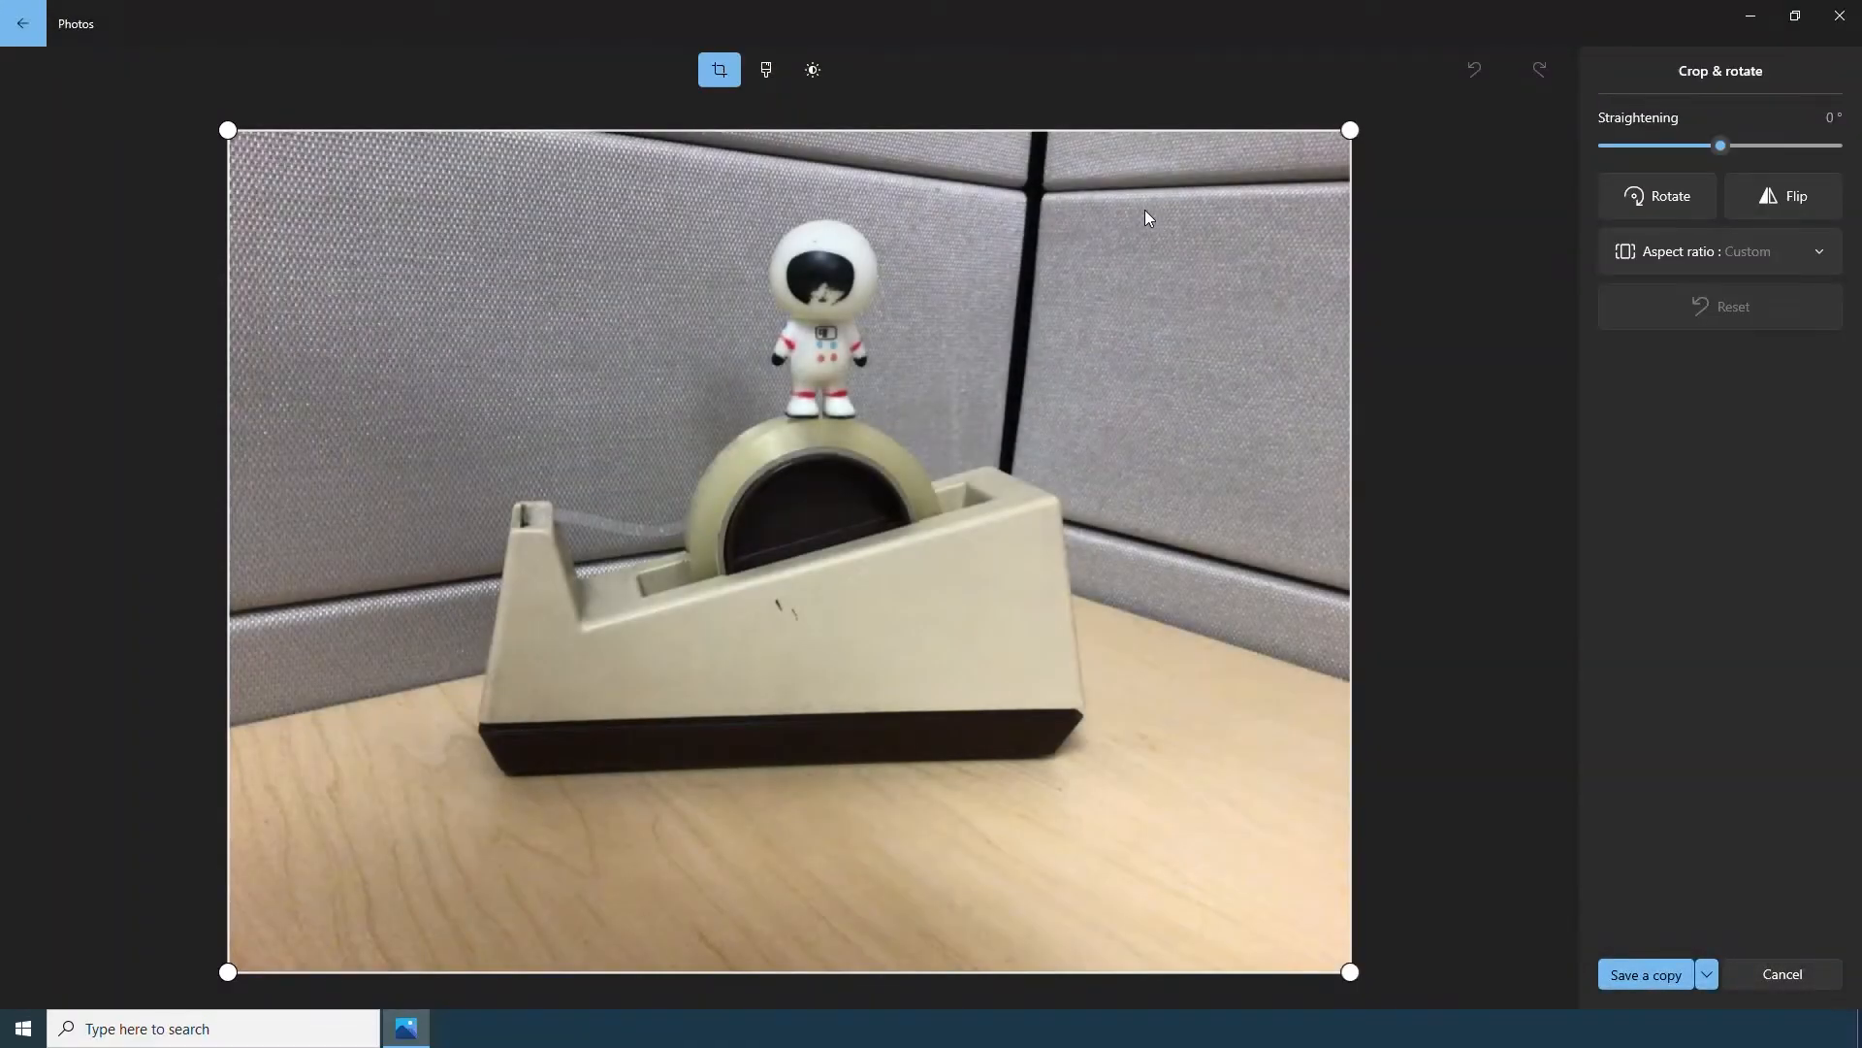
pyautogui.click(766, 83)
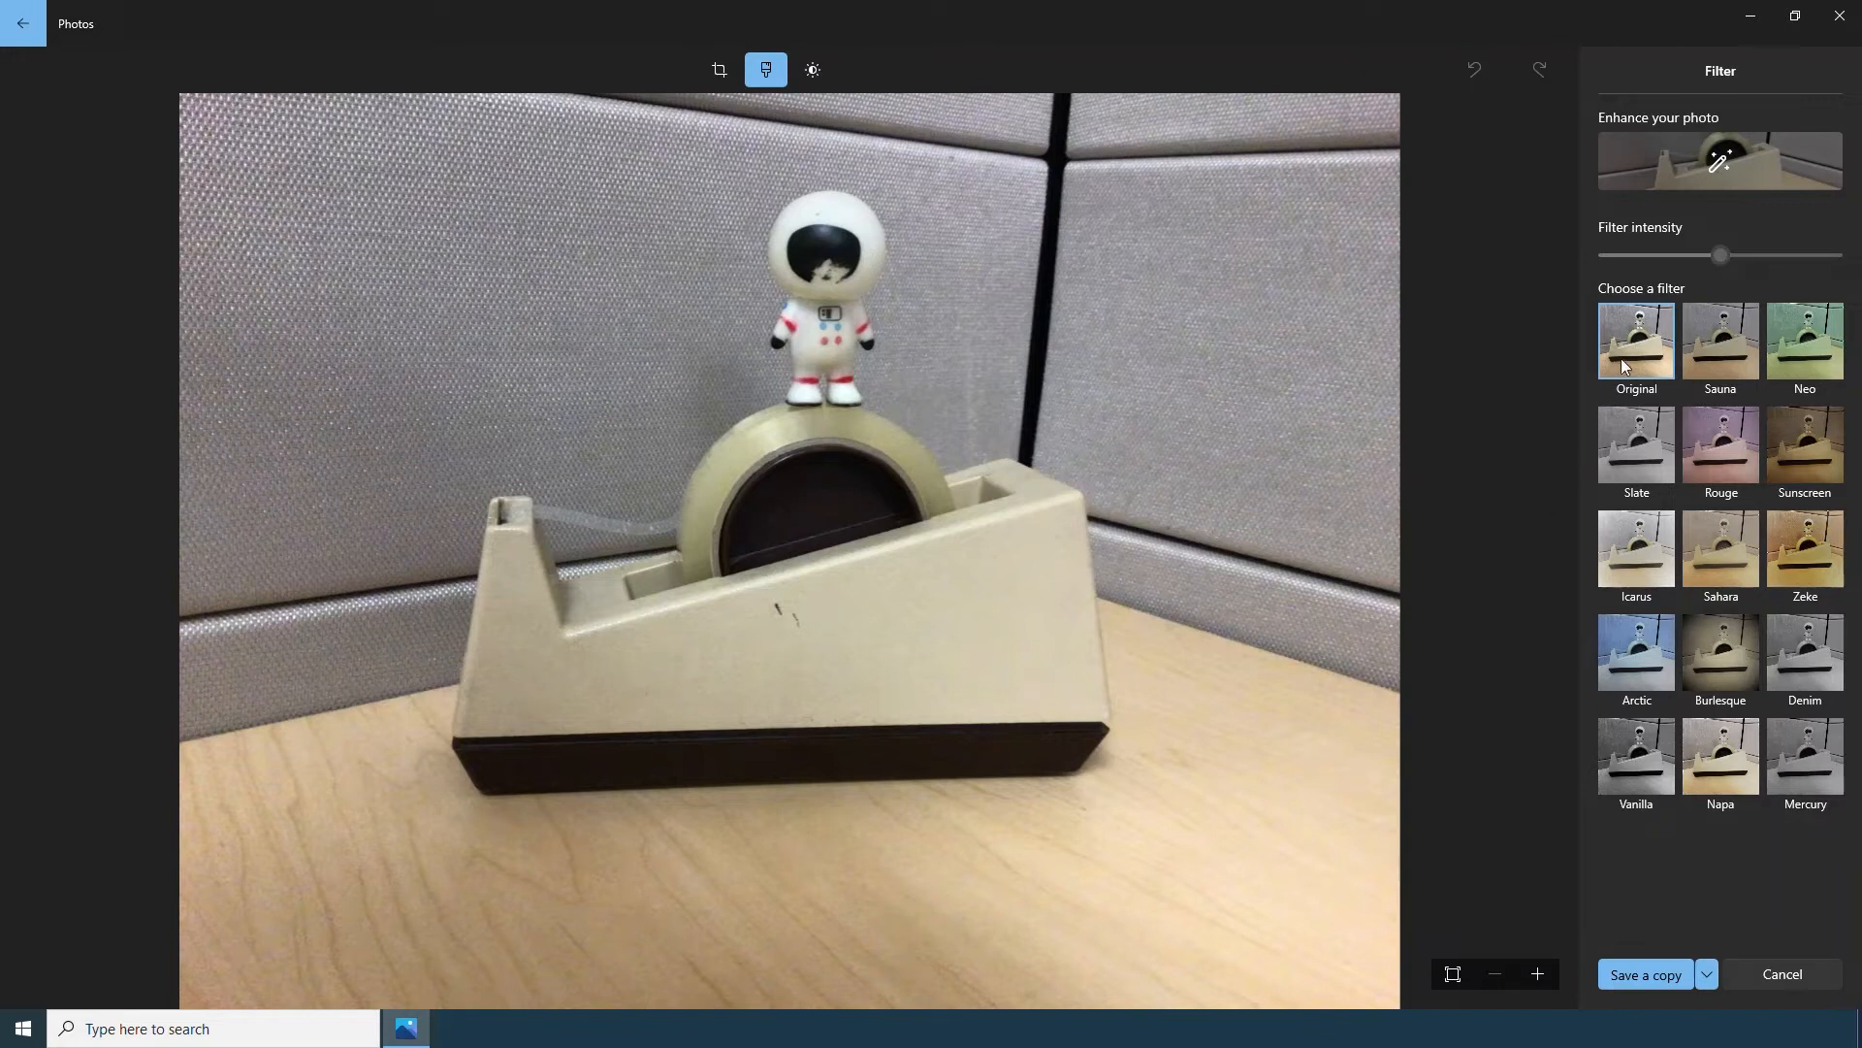
pyautogui.click(1719, 353)
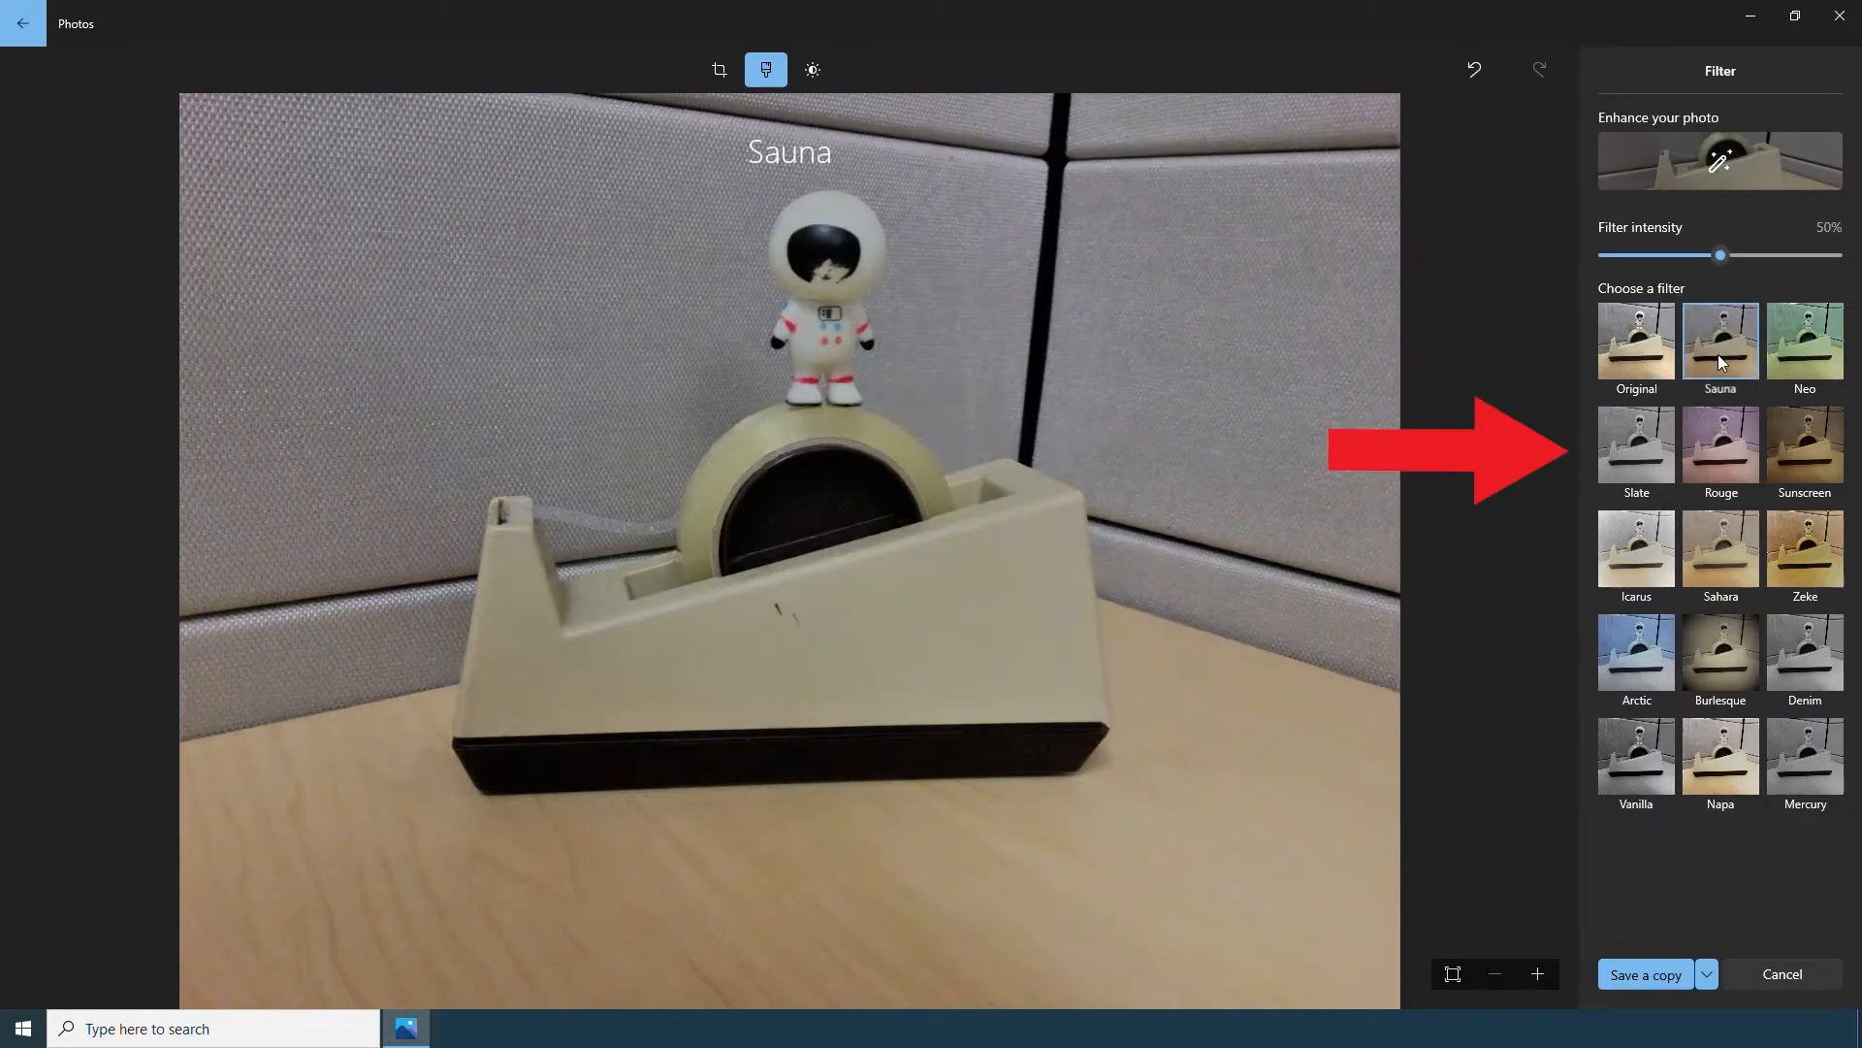
pyautogui.click(1785, 345)
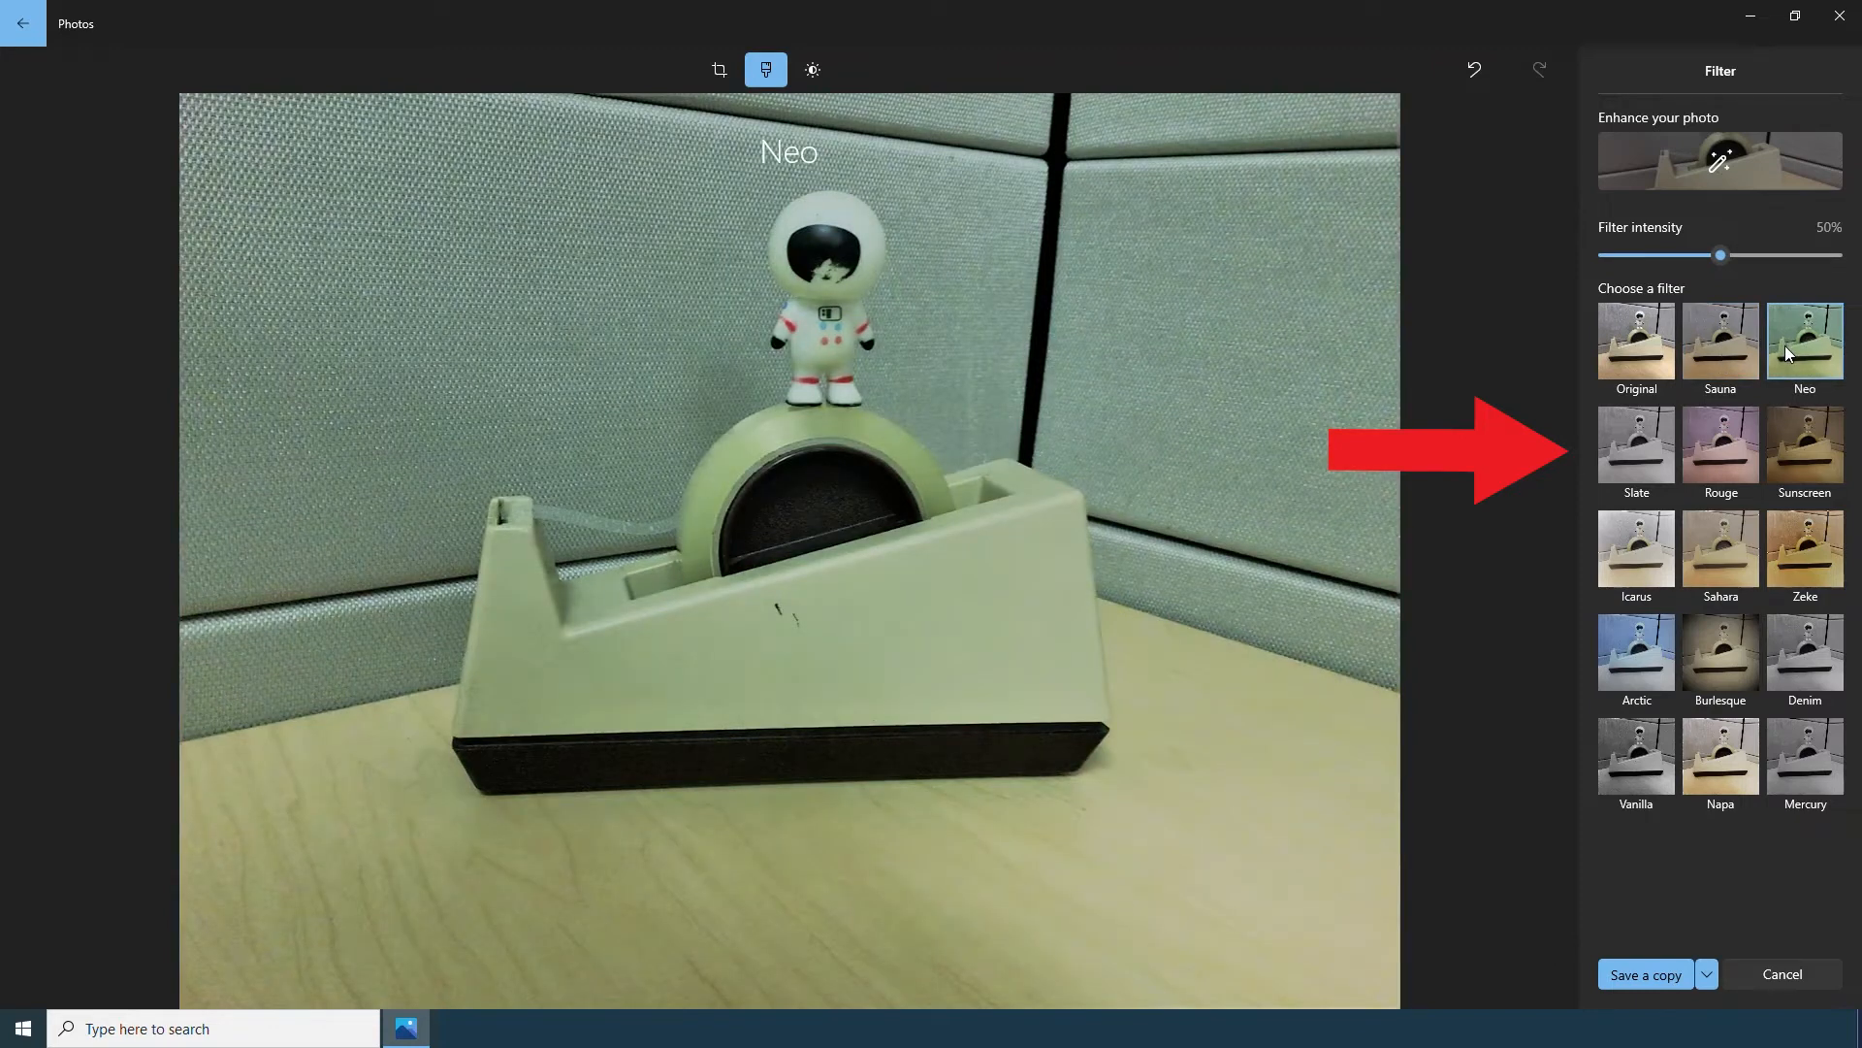
pyautogui.click(1639, 467)
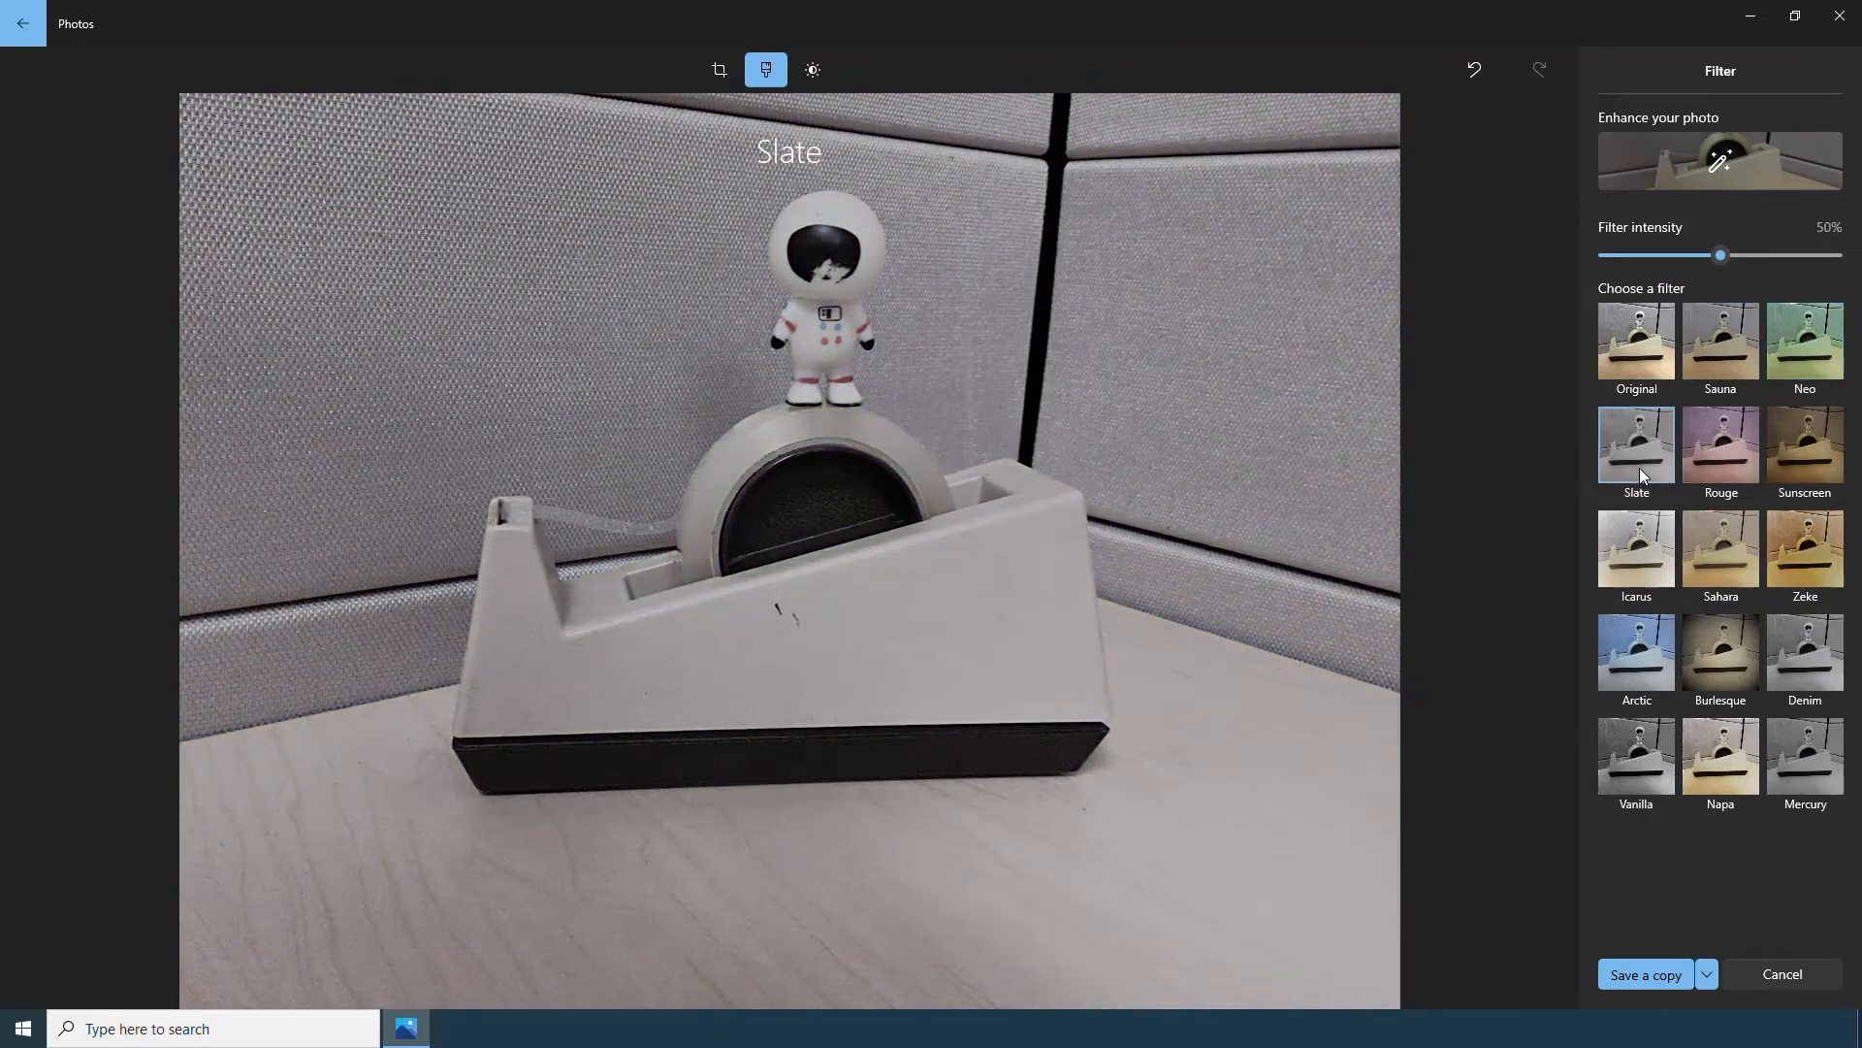
pyautogui.click(1723, 466)
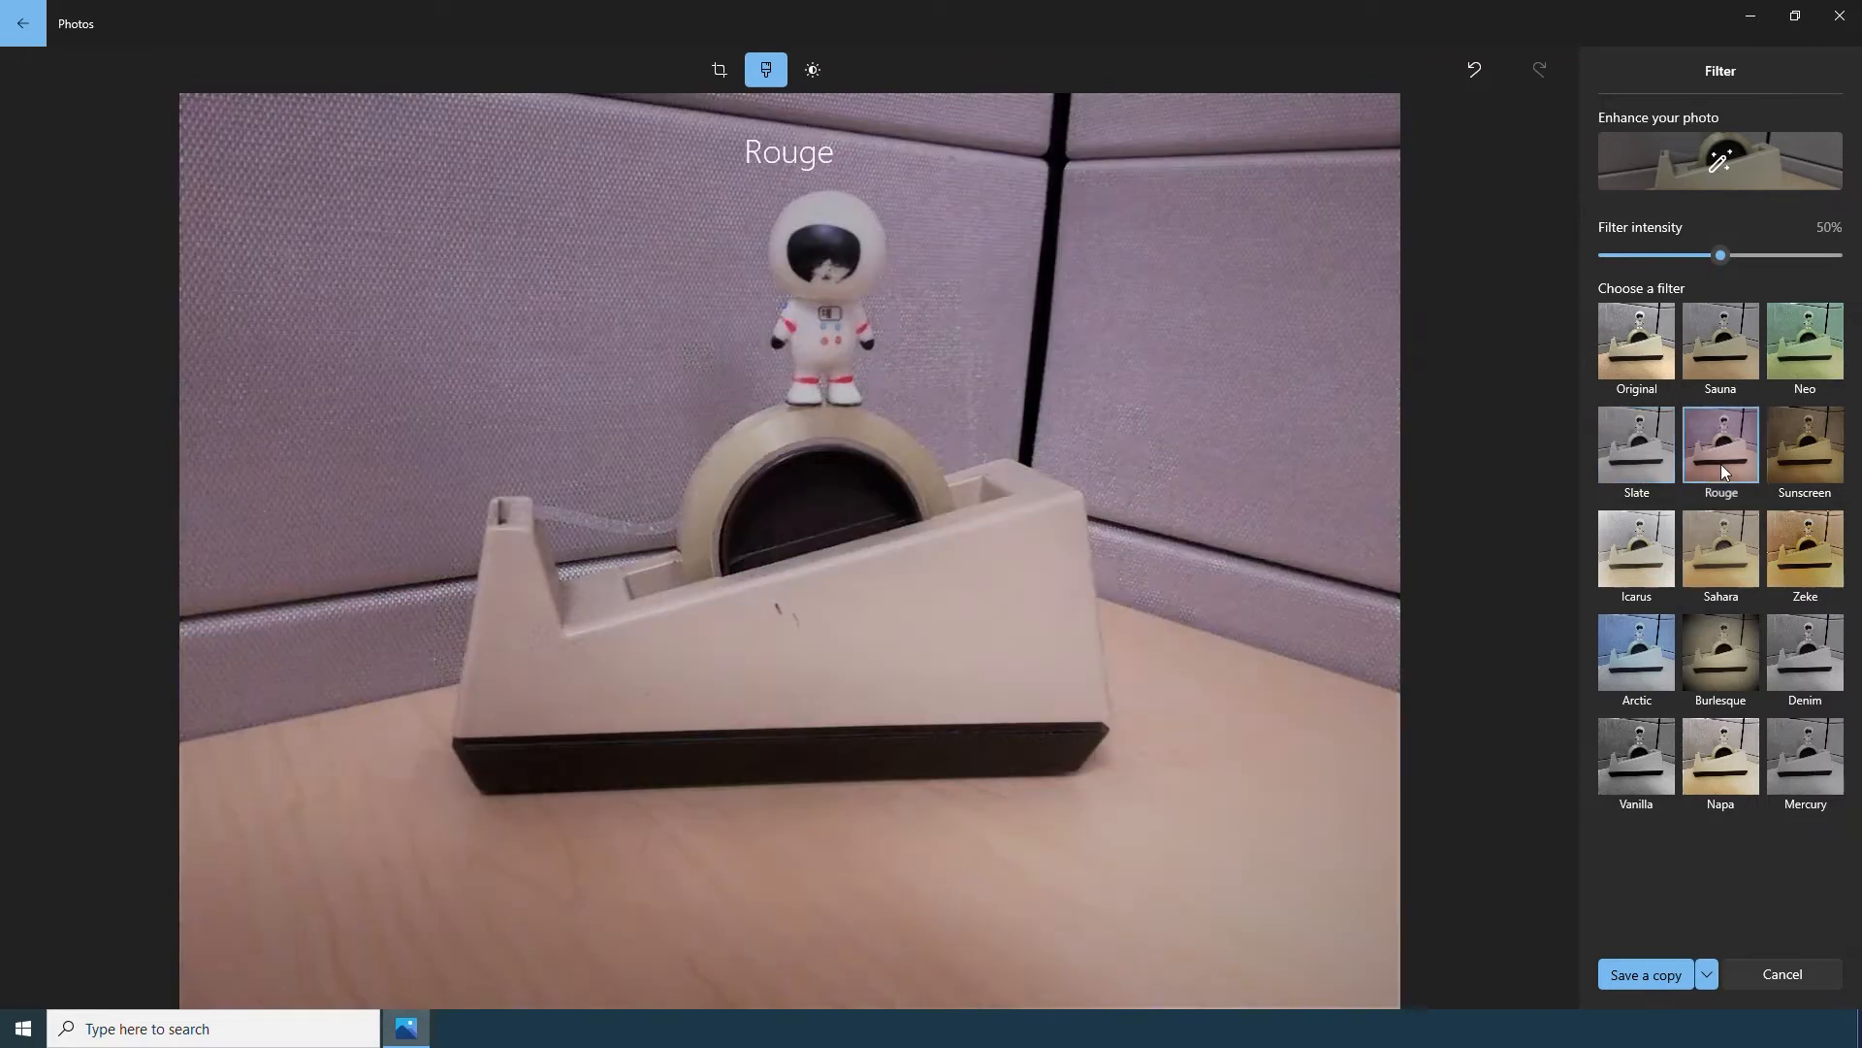
pyautogui.click(1730, 522)
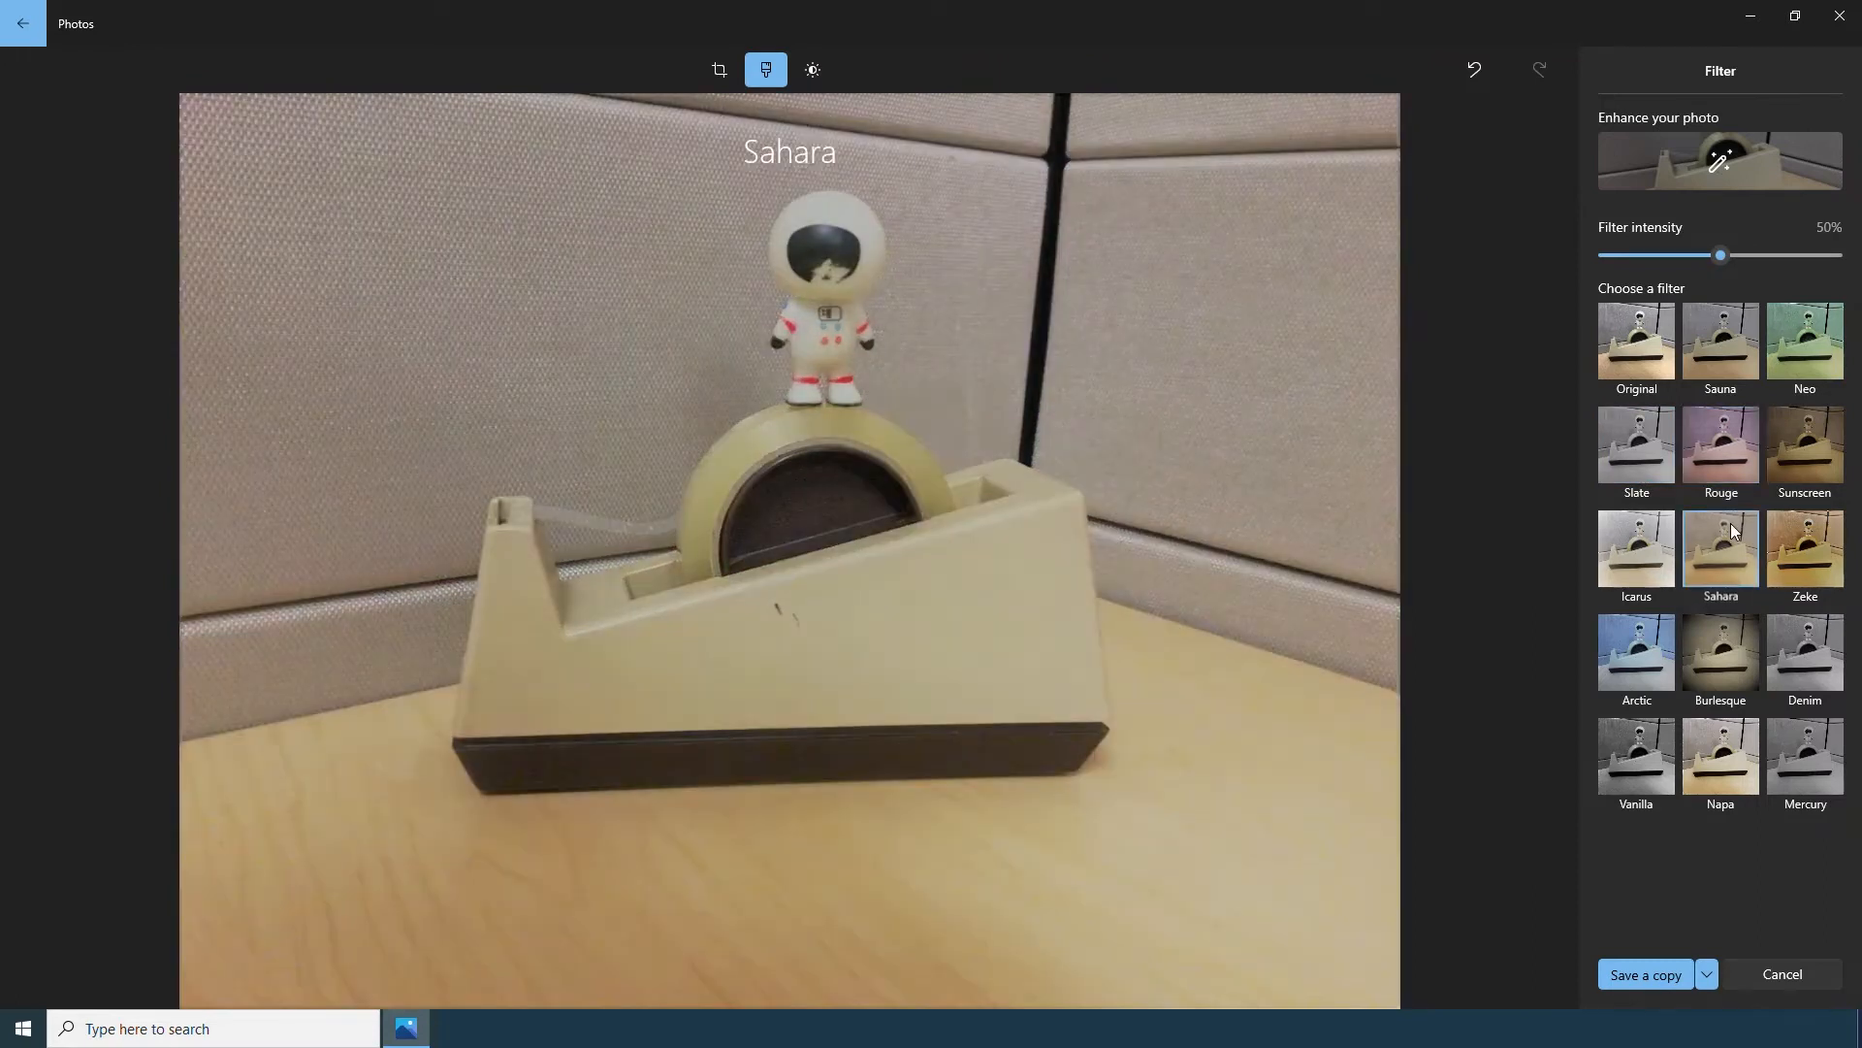
pyautogui.click(1656, 638)
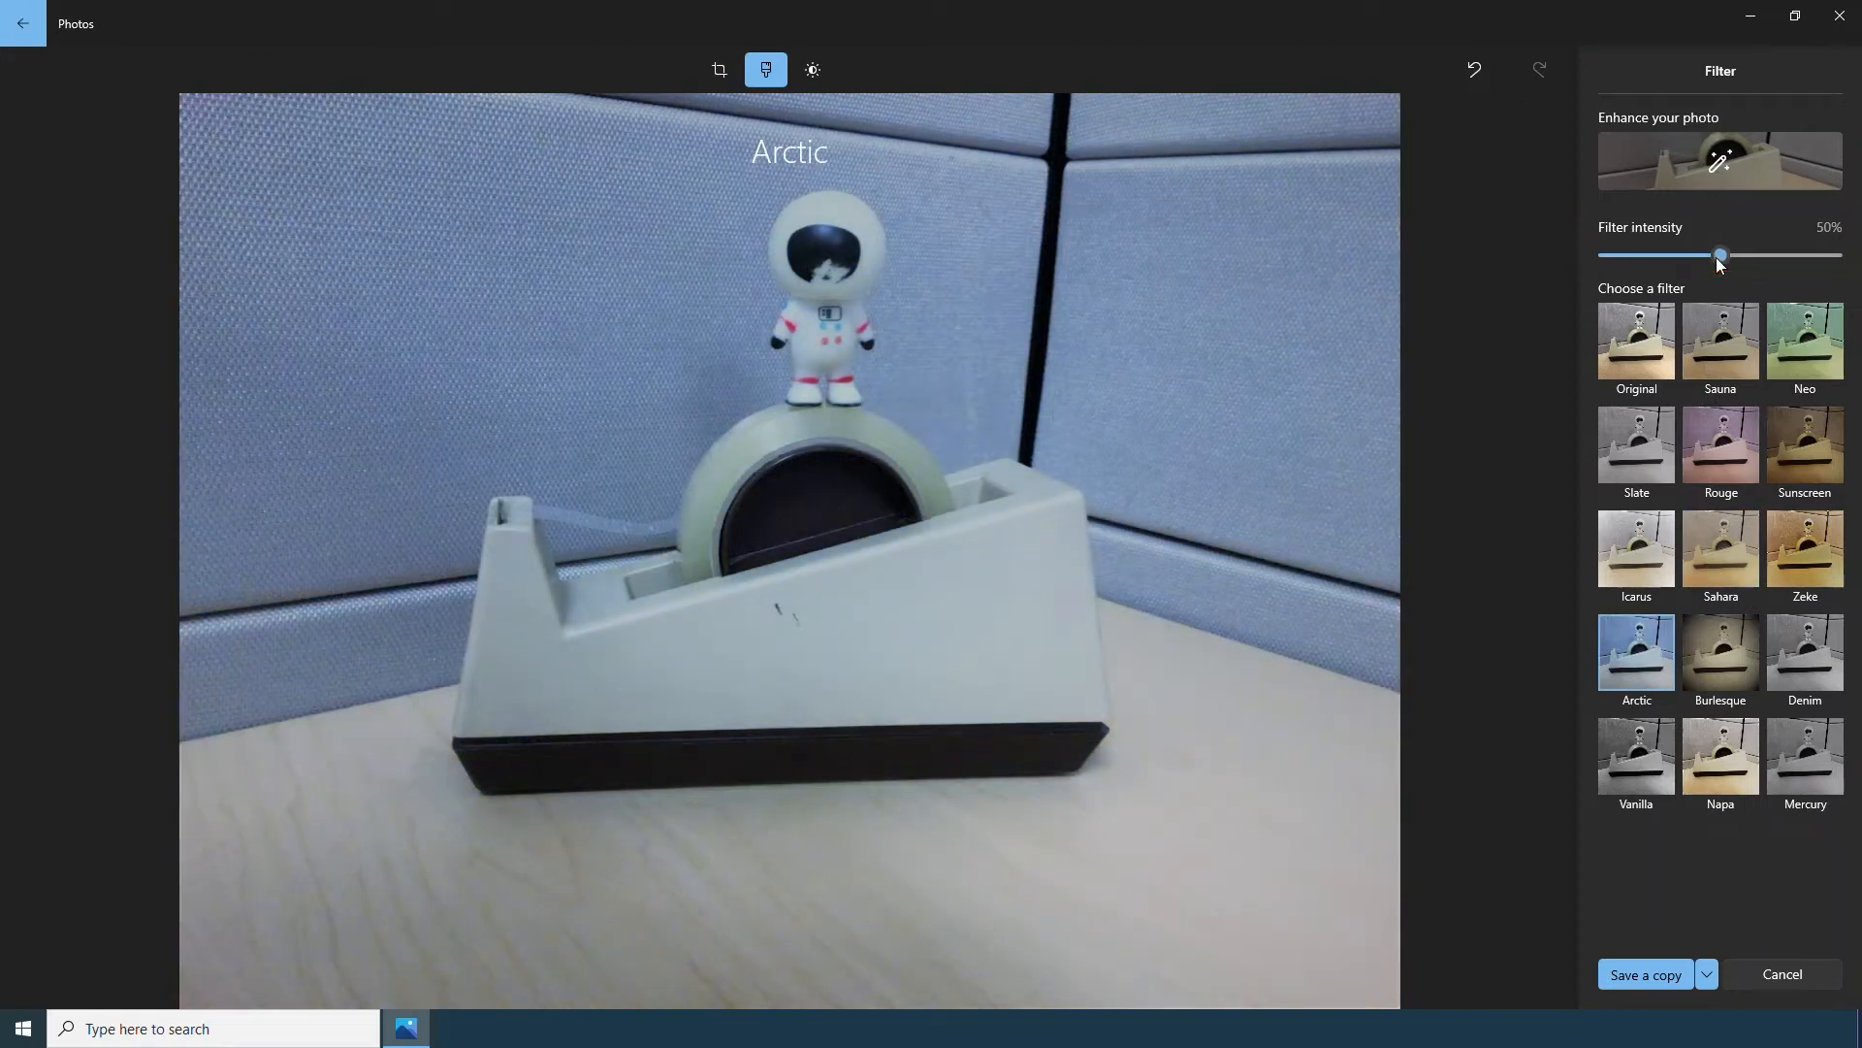
# - Try lowering the Arctic filter's intensity to 16% and raising it to 51%
pyautogui.moveTo(1720, 256)
pyautogui.mouseDown()
pyautogui.moveTo(1836, 264)
pyautogui.moveTo(1646, 264)
pyautogui.mouseUp()
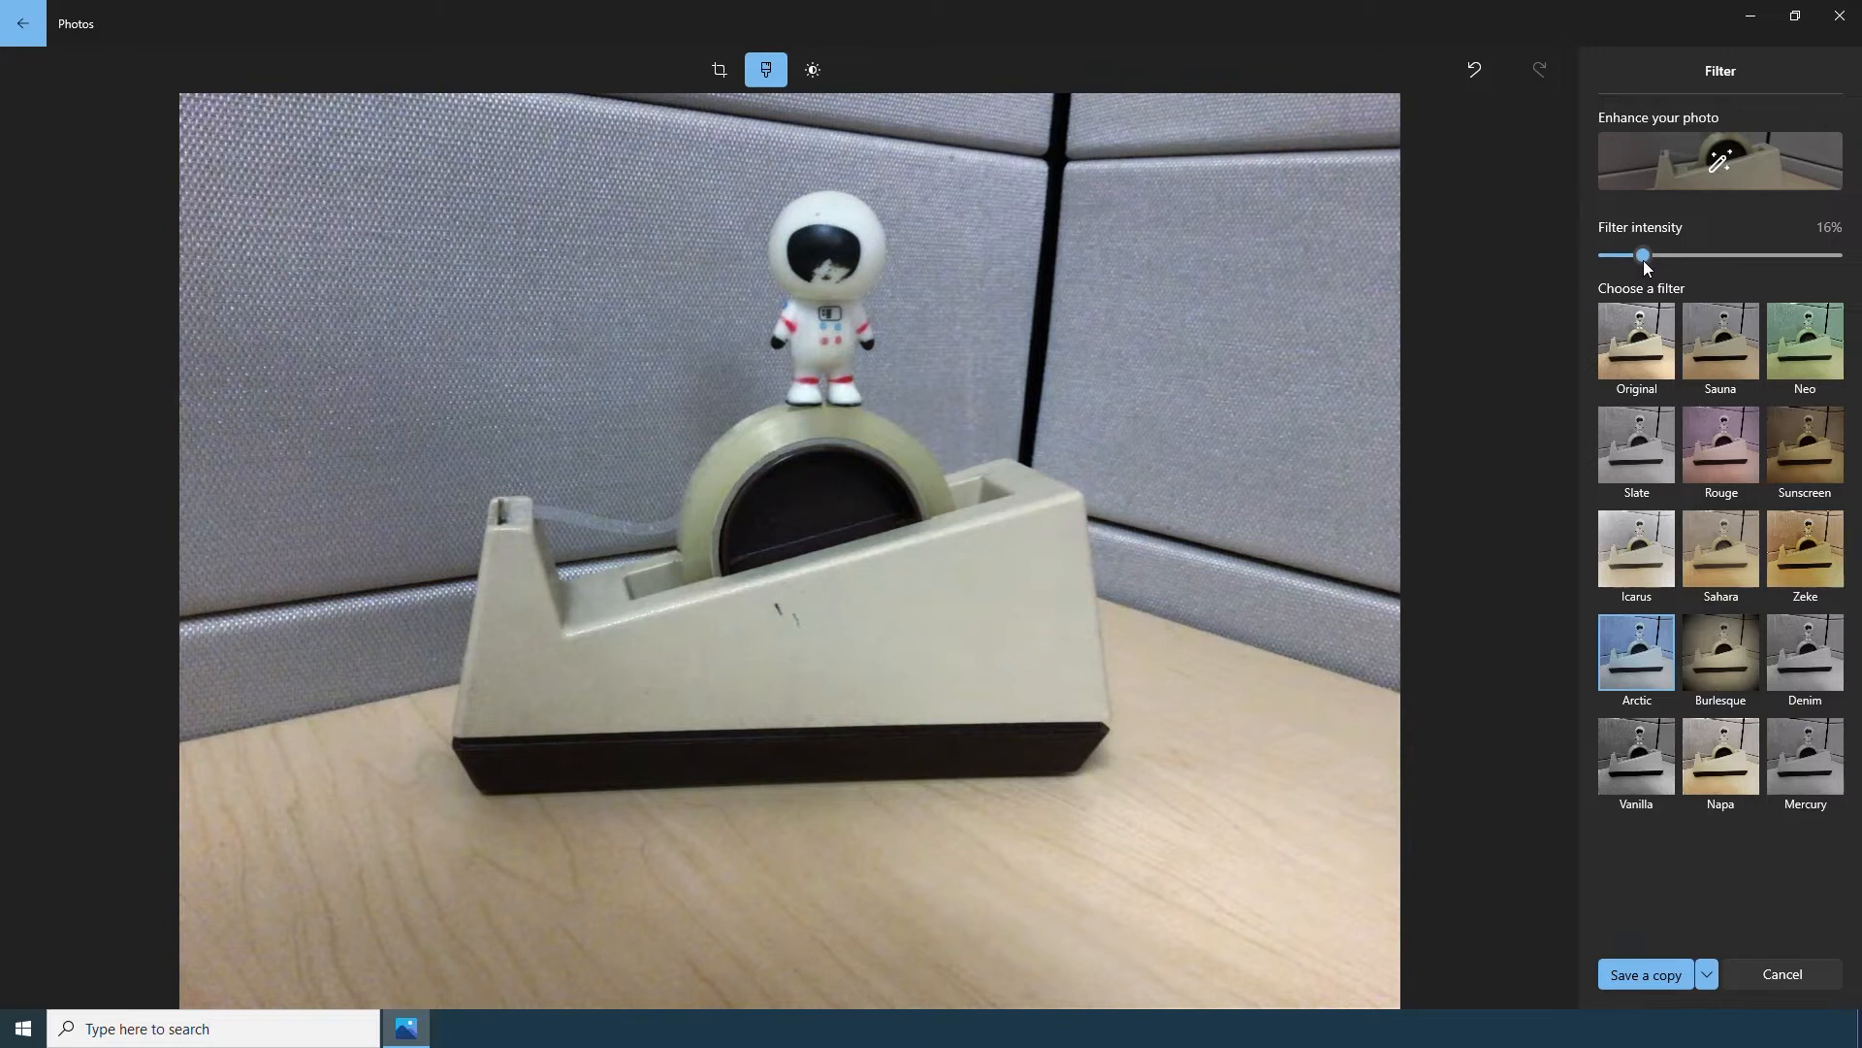
pyautogui.moveTo(1643, 260); pyautogui.dragTo(1721, 262)
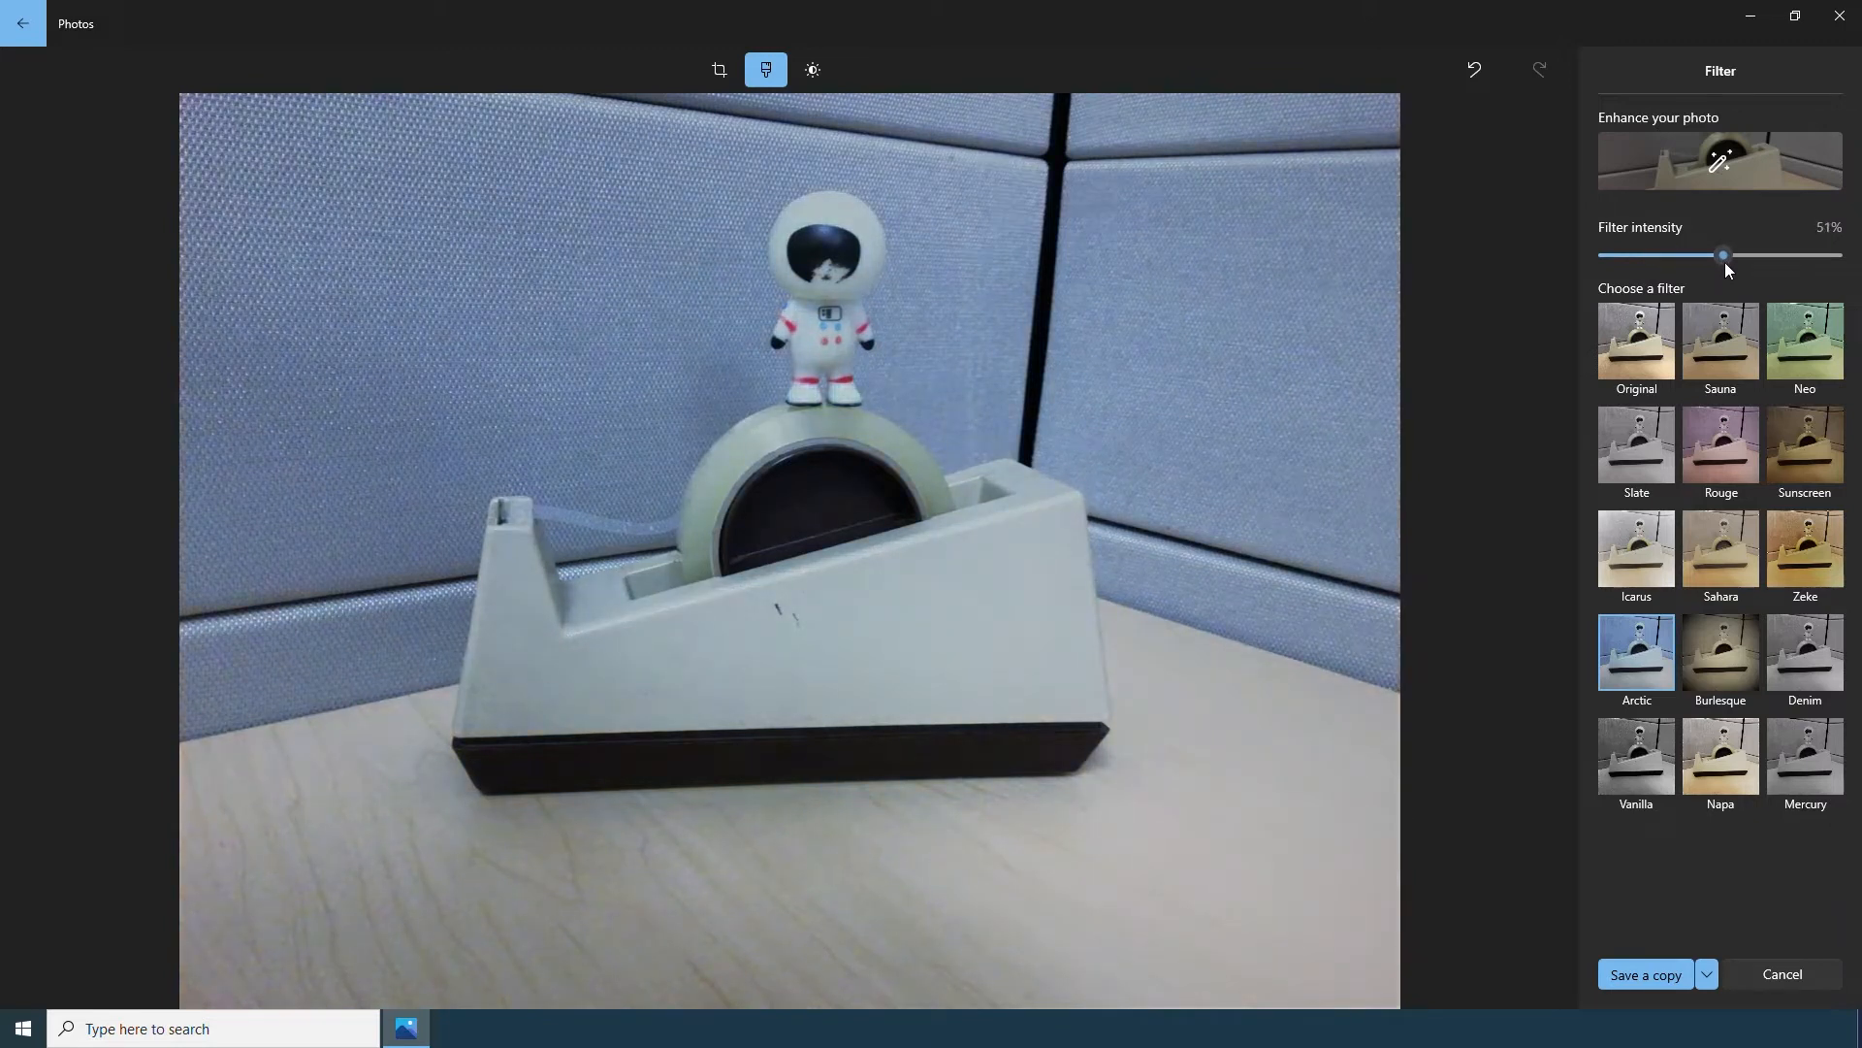
# - Apply the Slate filter to the photo and save the result as a copy
pyautogui.click(1634, 451)
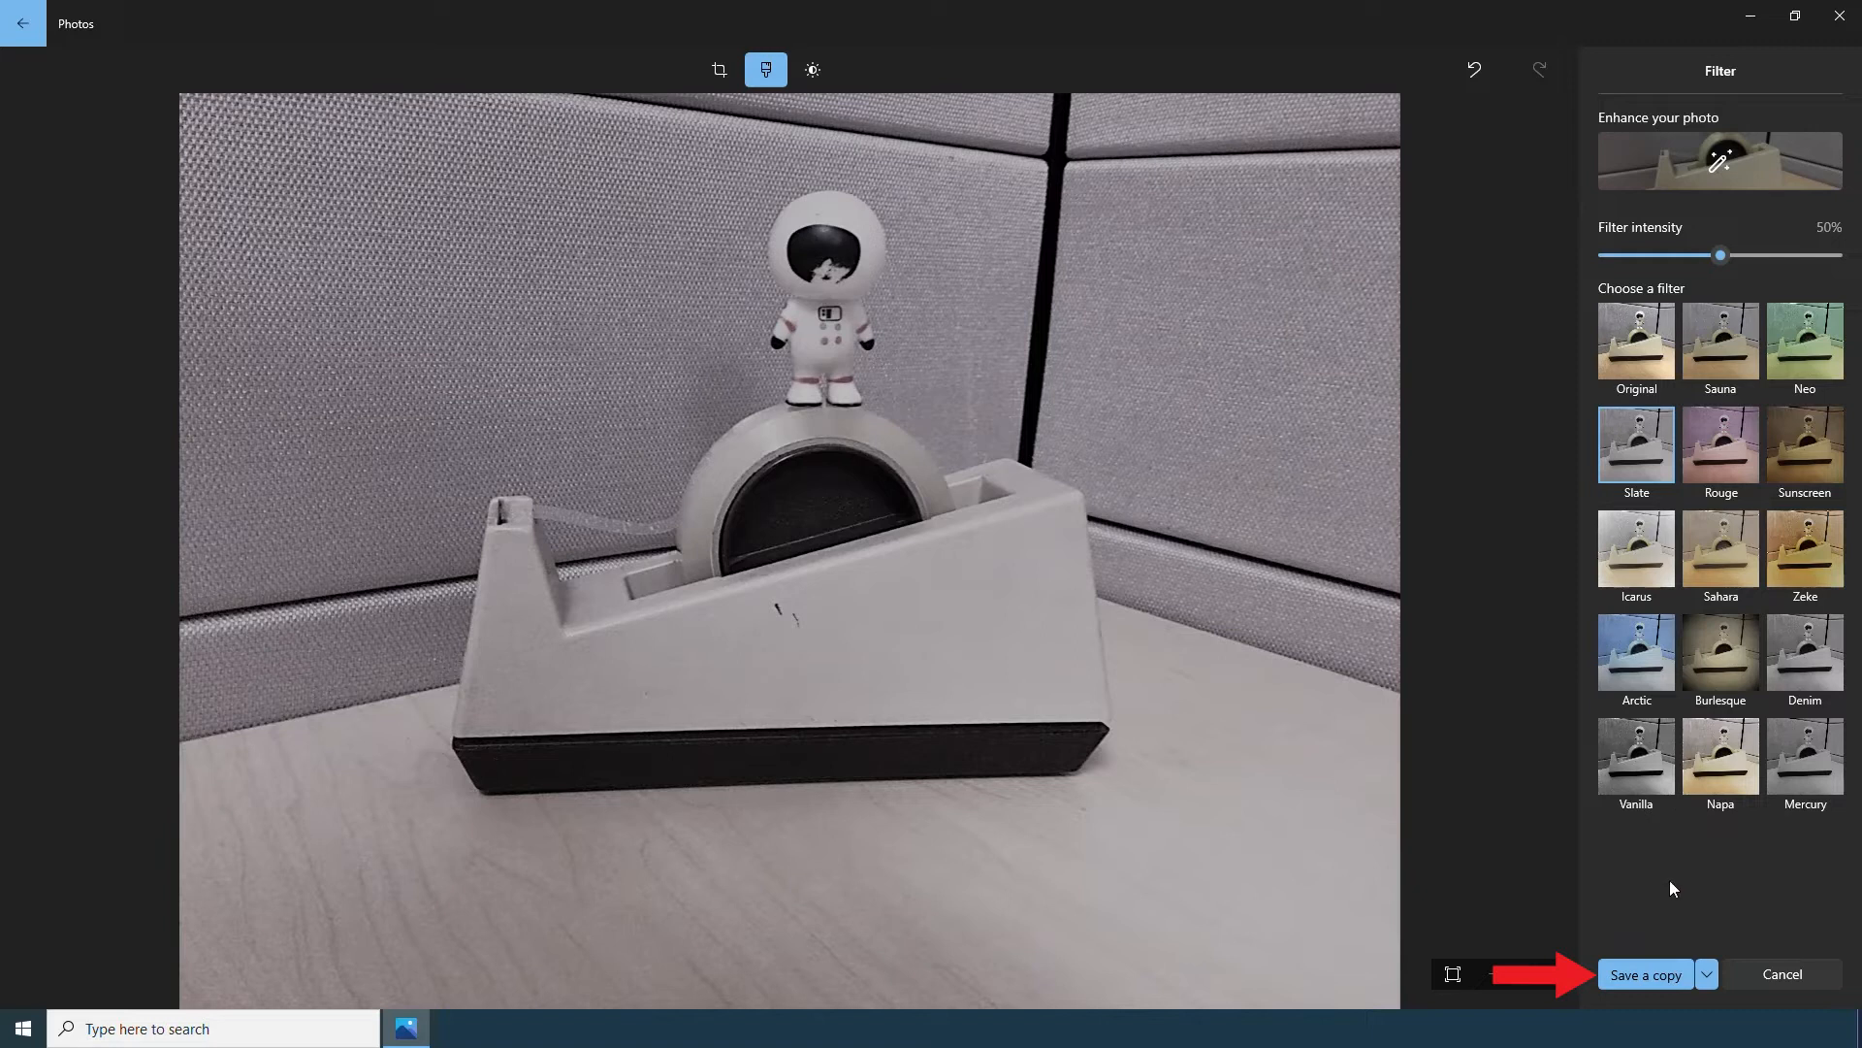
pyautogui.click(1661, 970)
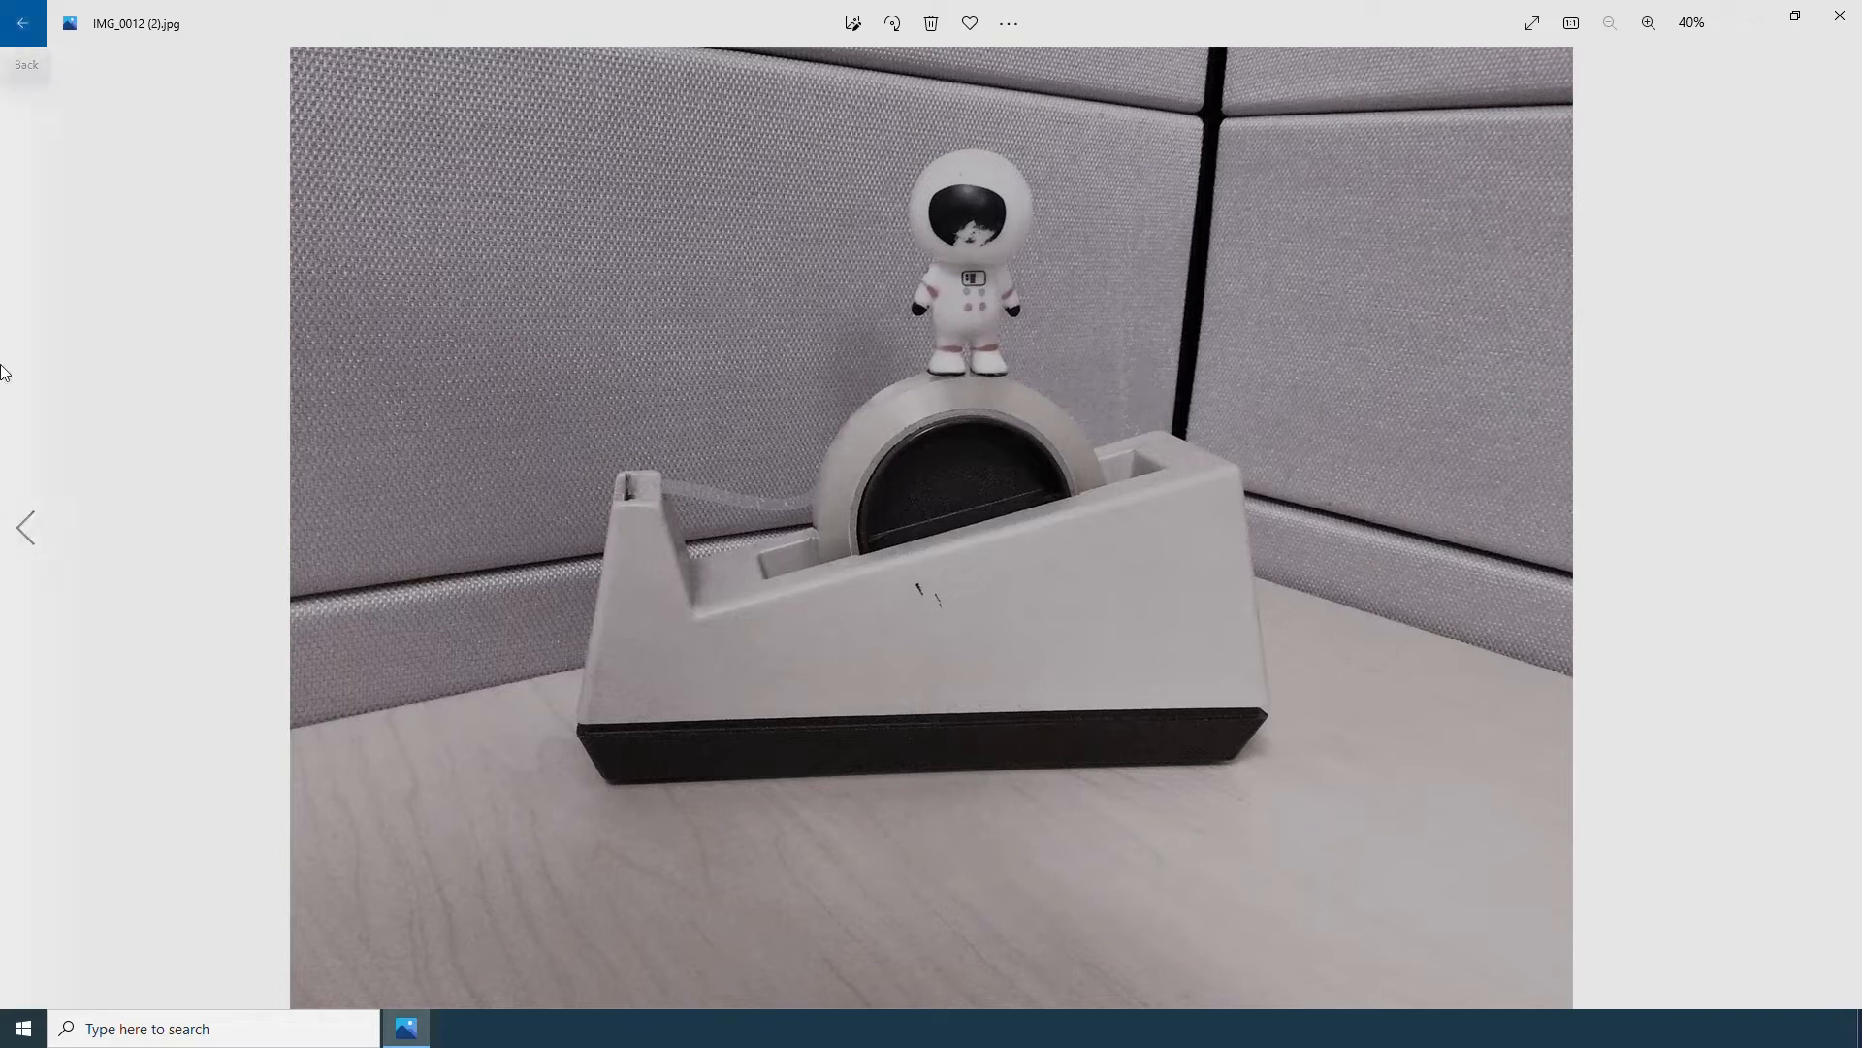
# - Check the original IMG_0012.jpg, and open IMG_0007.jpg, the dark photo of the astronaut on the carpet, from the collection
pyautogui.click(1829, 529)
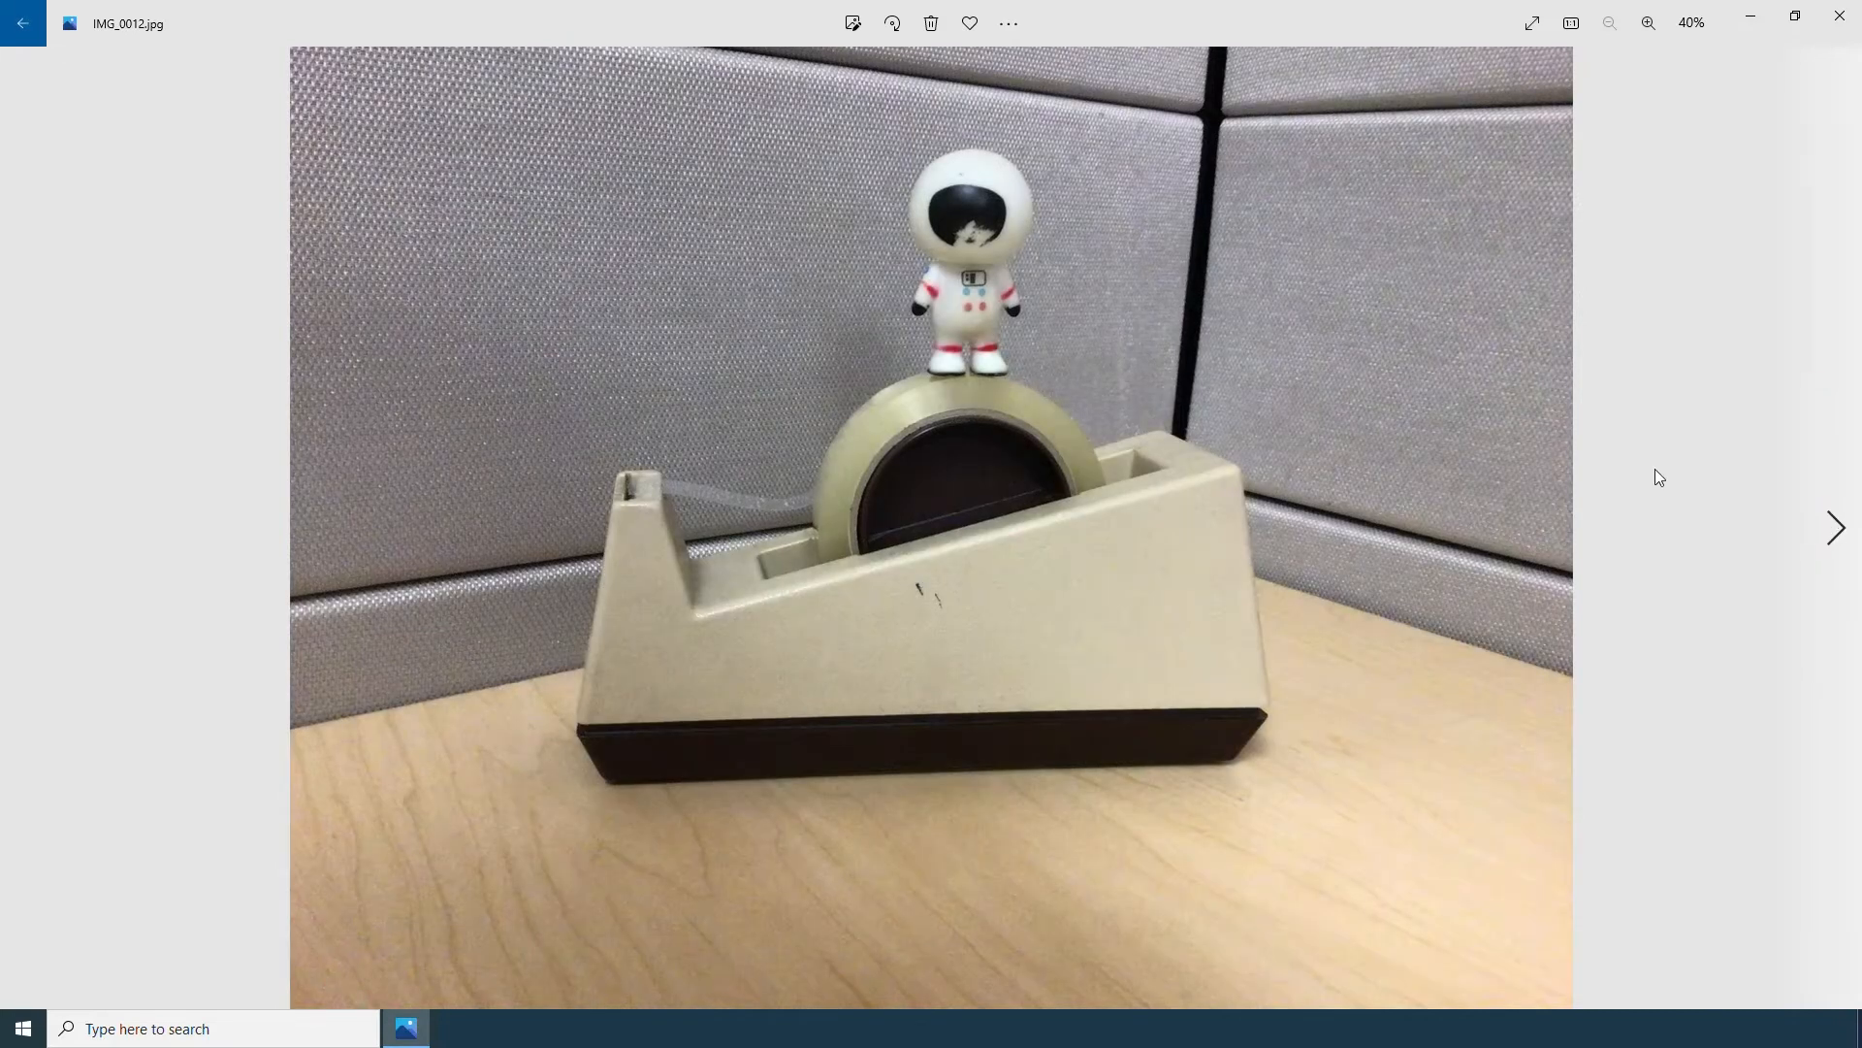
pyautogui.click(25, 26)
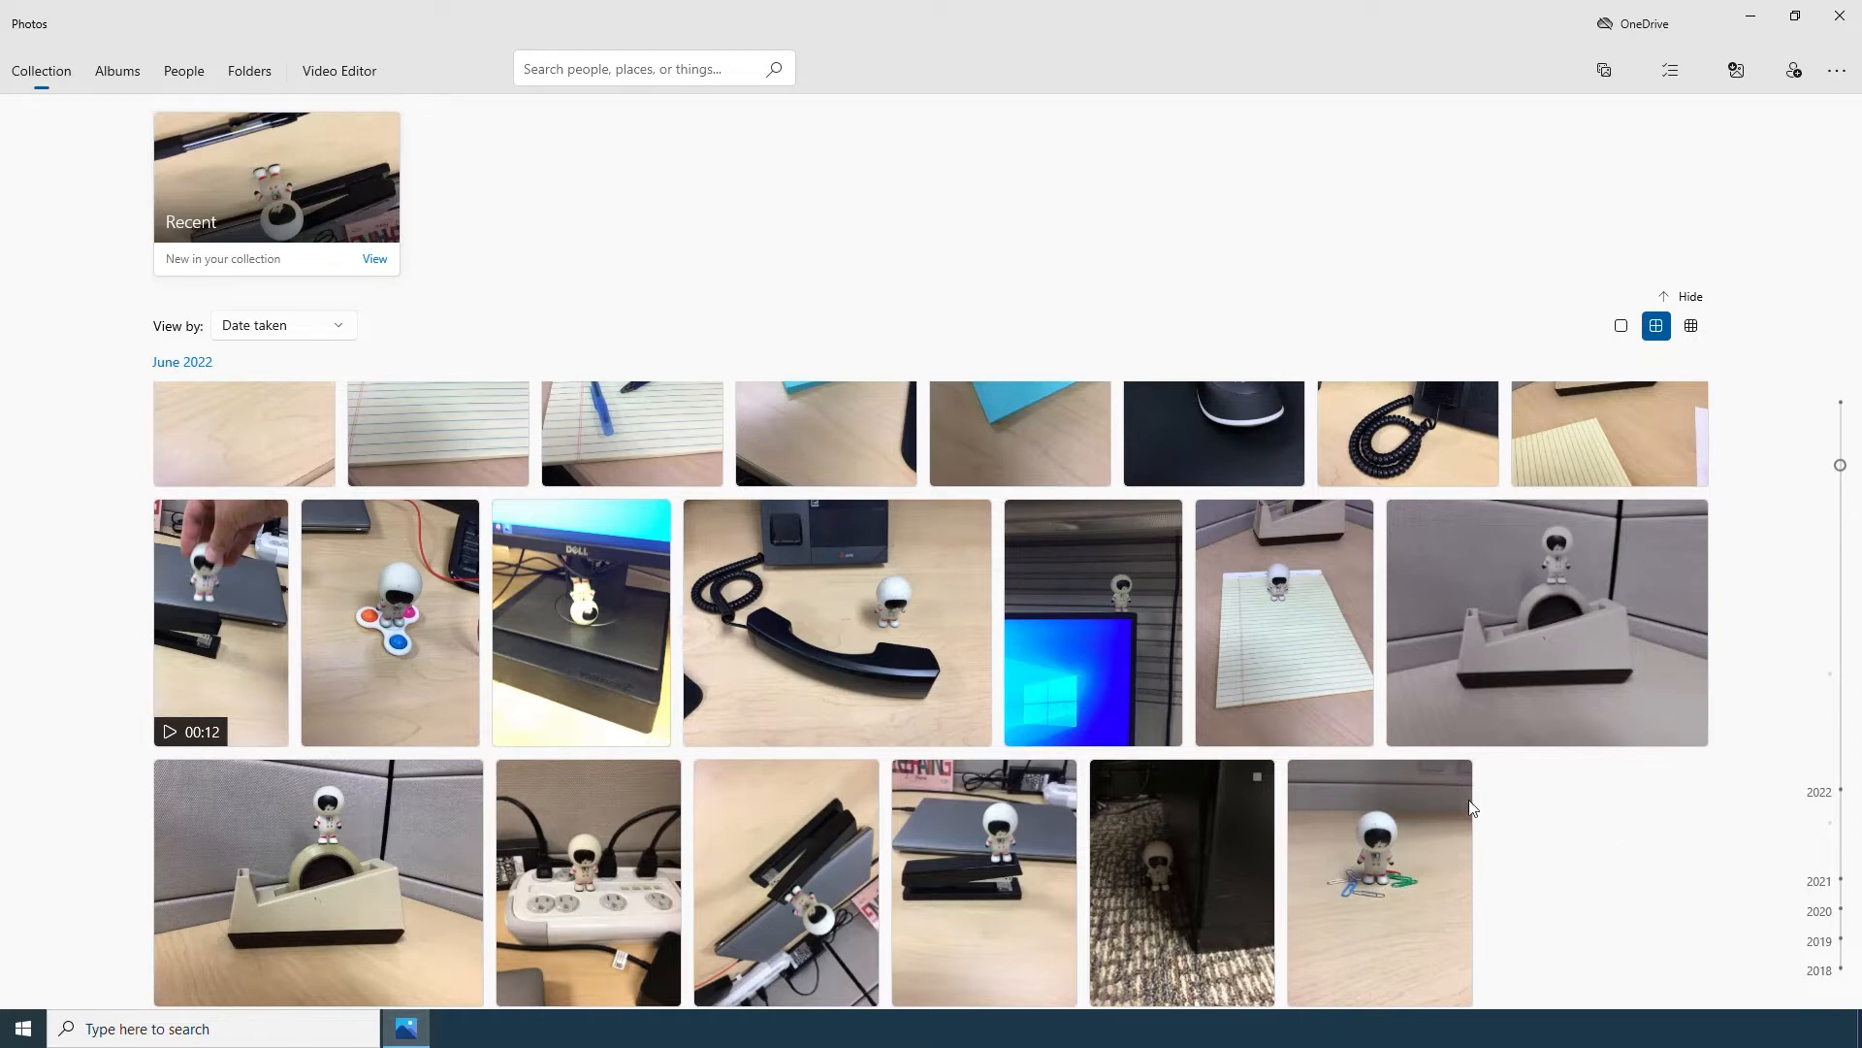
pyautogui.scroll(-1, 1261, 805)
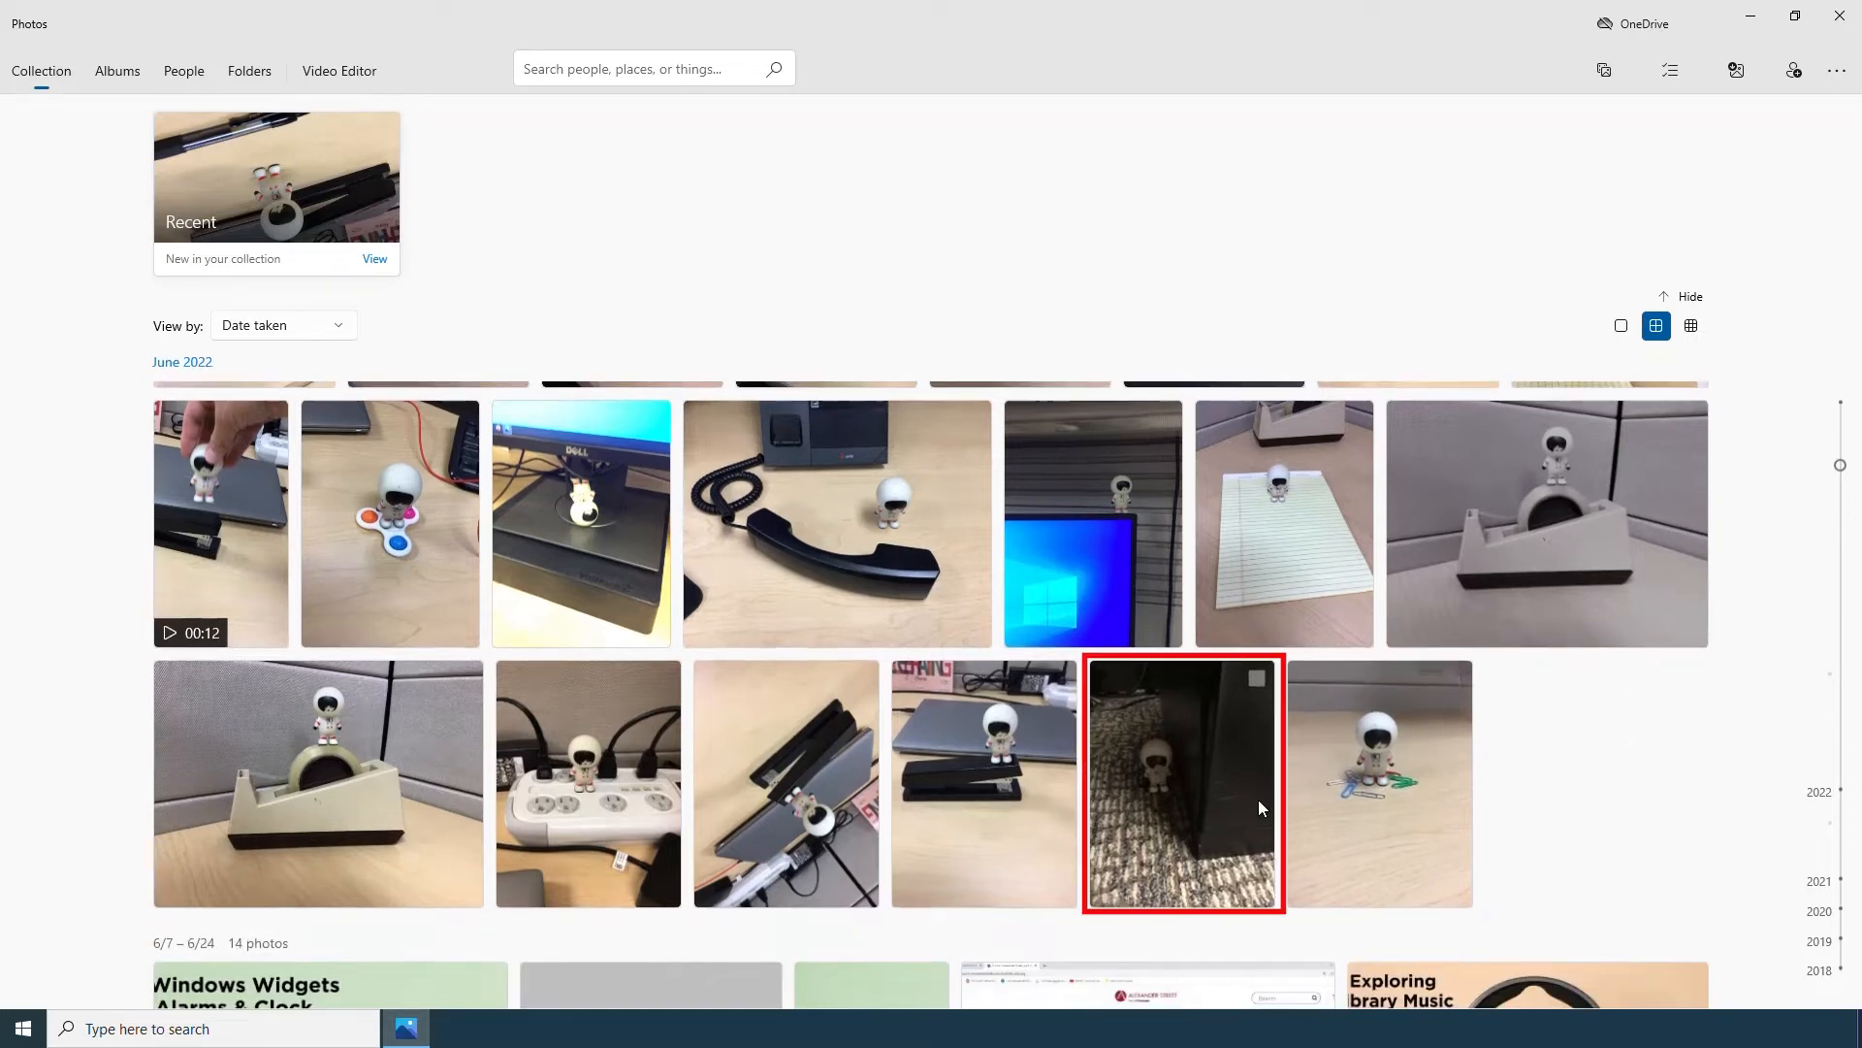
pyautogui.click(1193, 773)
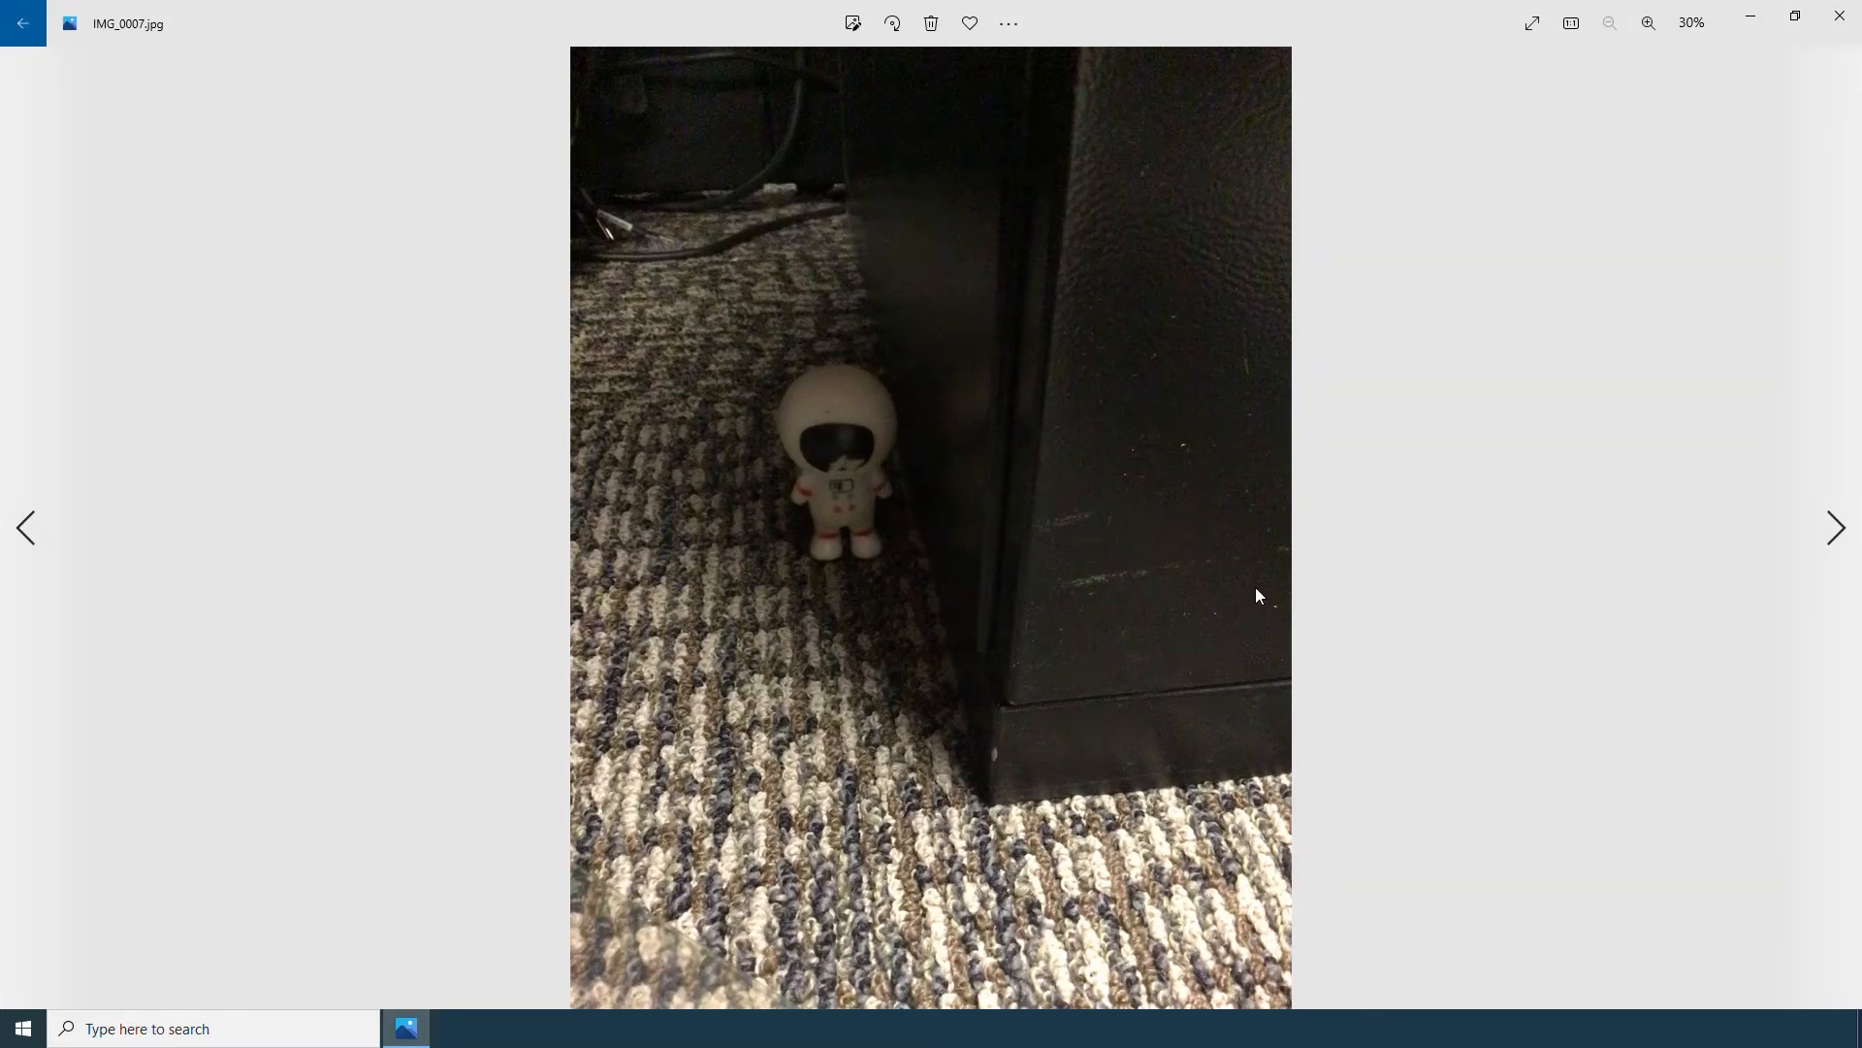
# - Open the detailed light adjustments for the dark photo and raise its Exposure and Shadows well above the middle
pyautogui.click(853, 27)
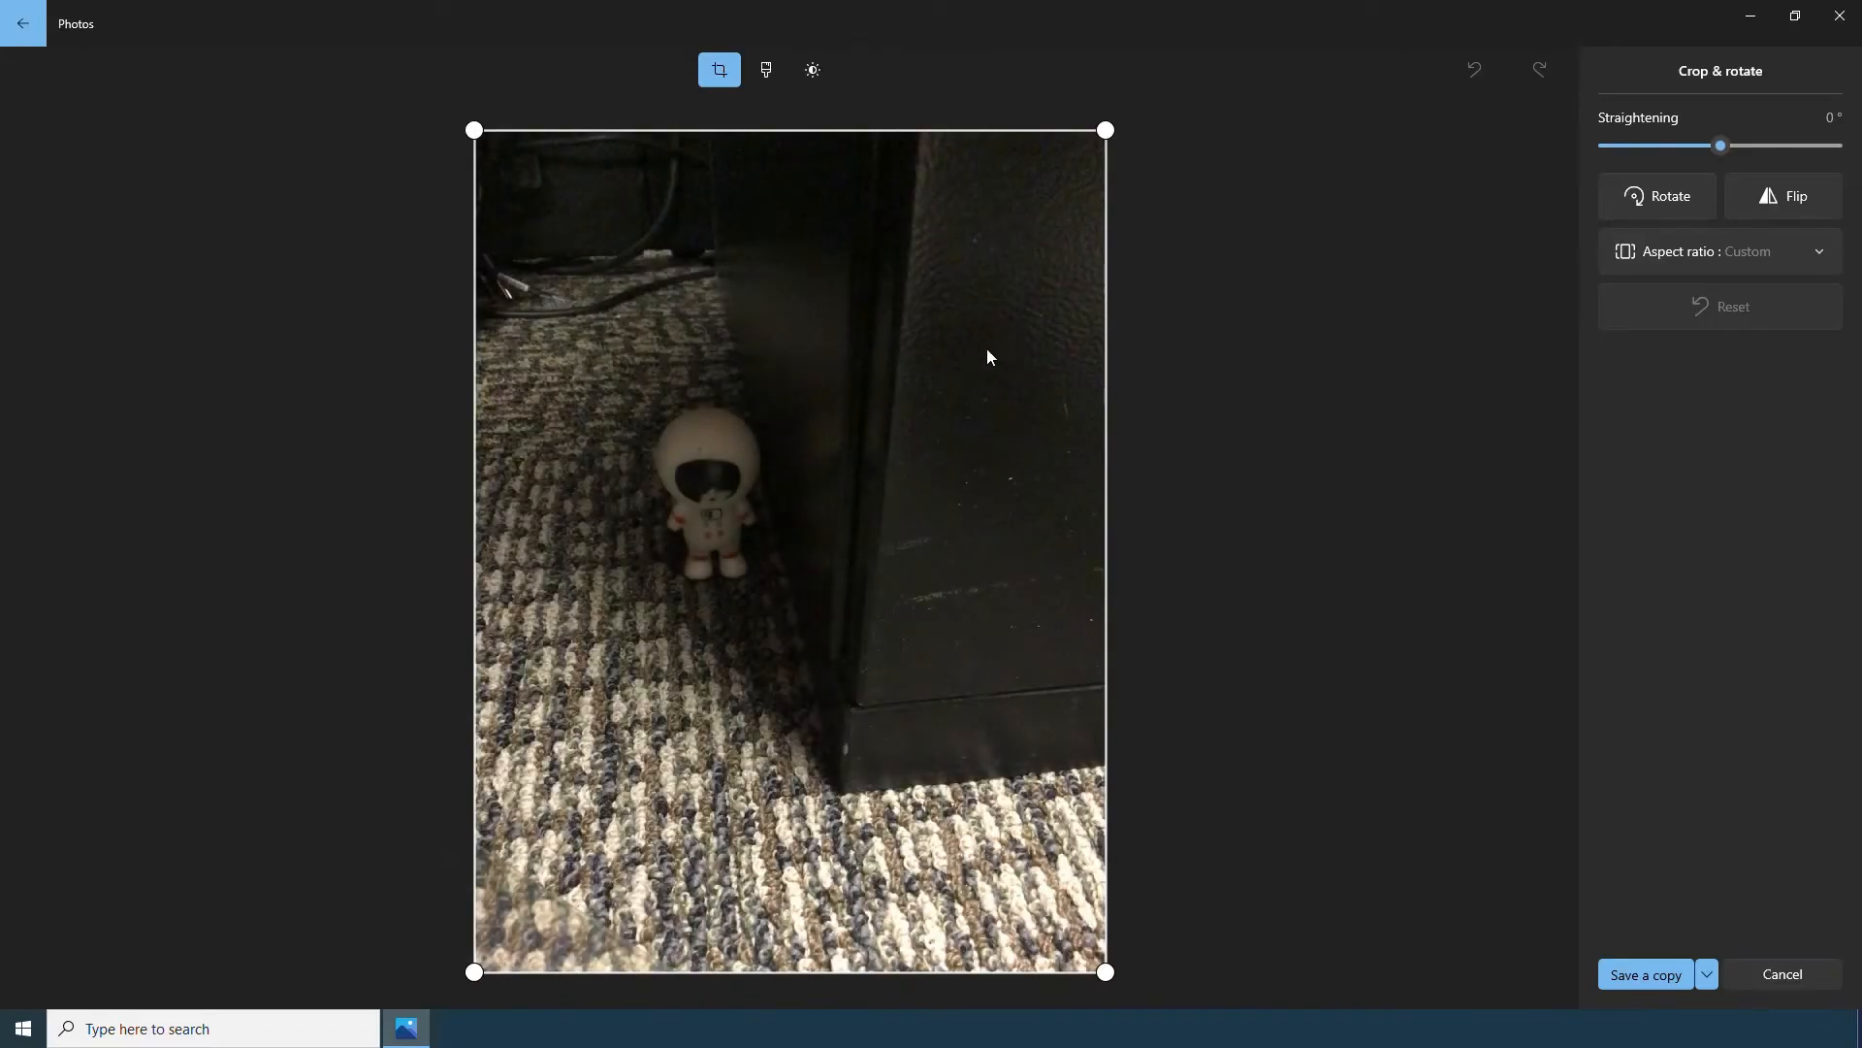
pyautogui.click(815, 72)
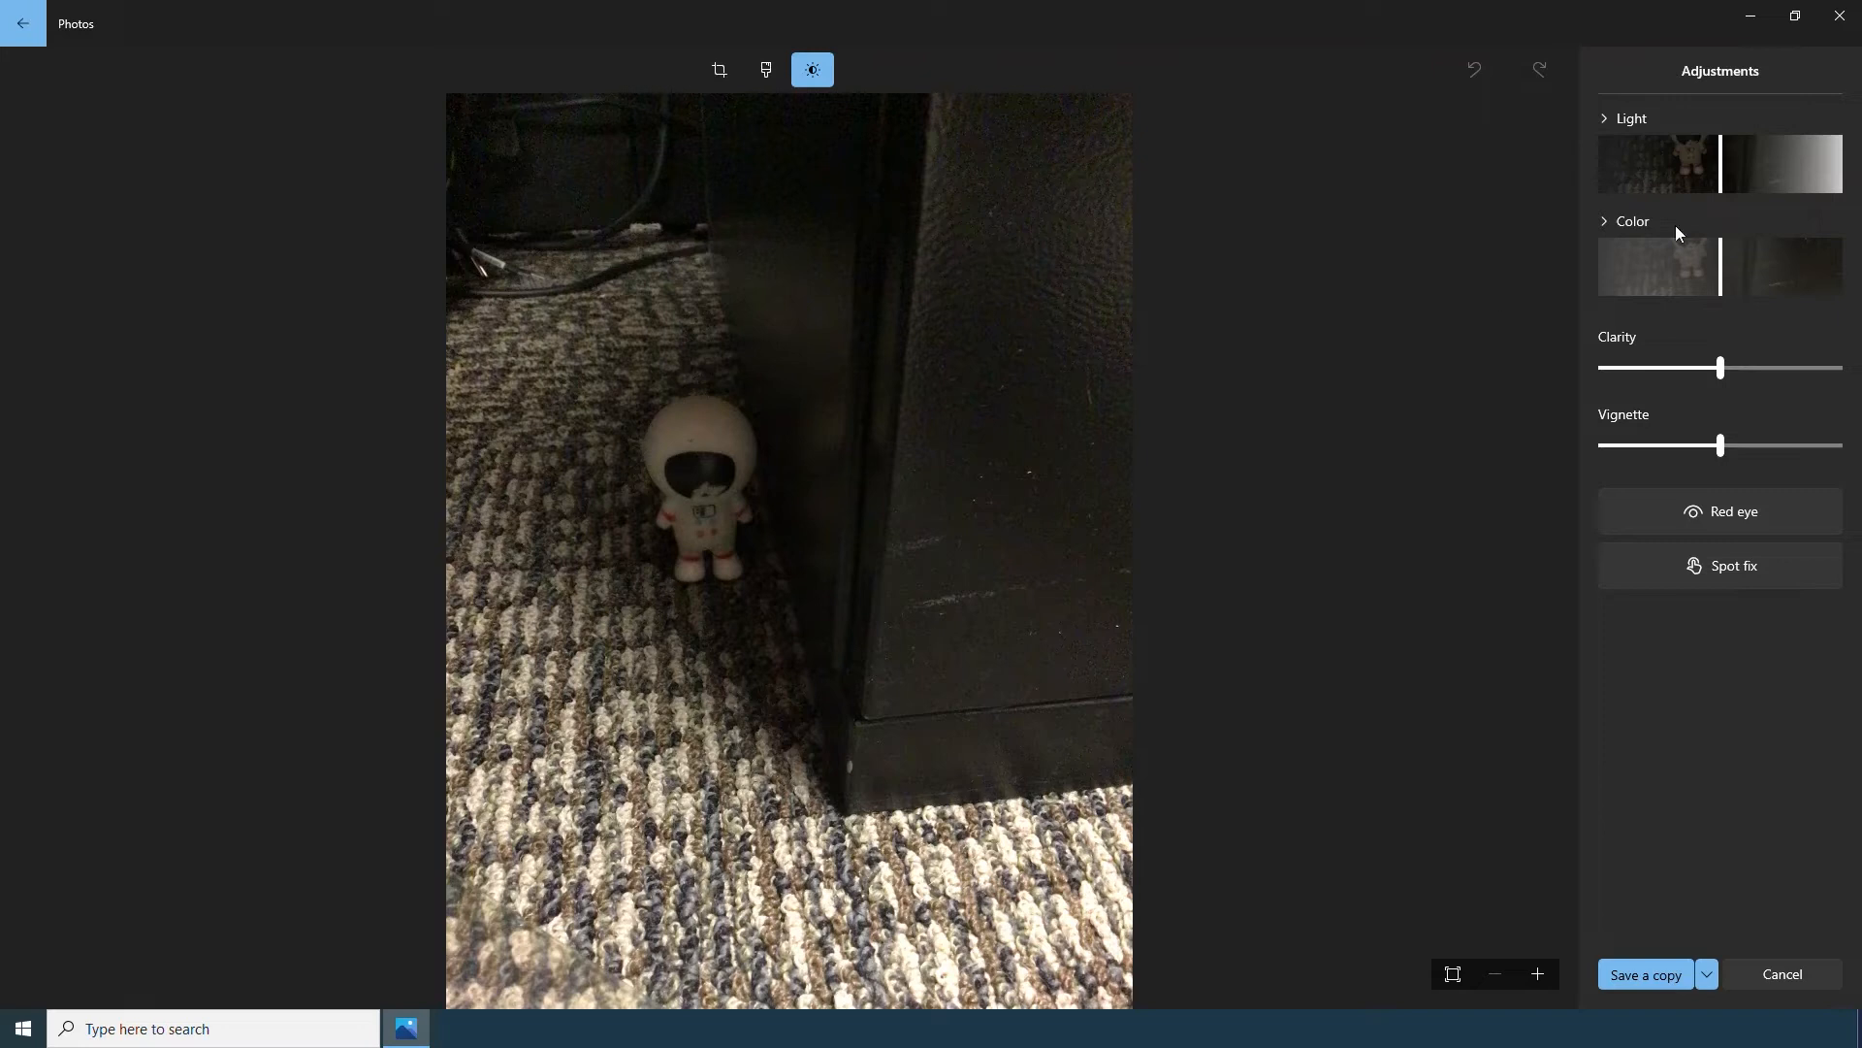
pyautogui.moveTo(1722, 184)
pyautogui.mouseDown()
pyautogui.moveTo(1832, 182)
pyautogui.moveTo(1723, 182)
pyautogui.mouseUp()
pyautogui.click(1604, 119)
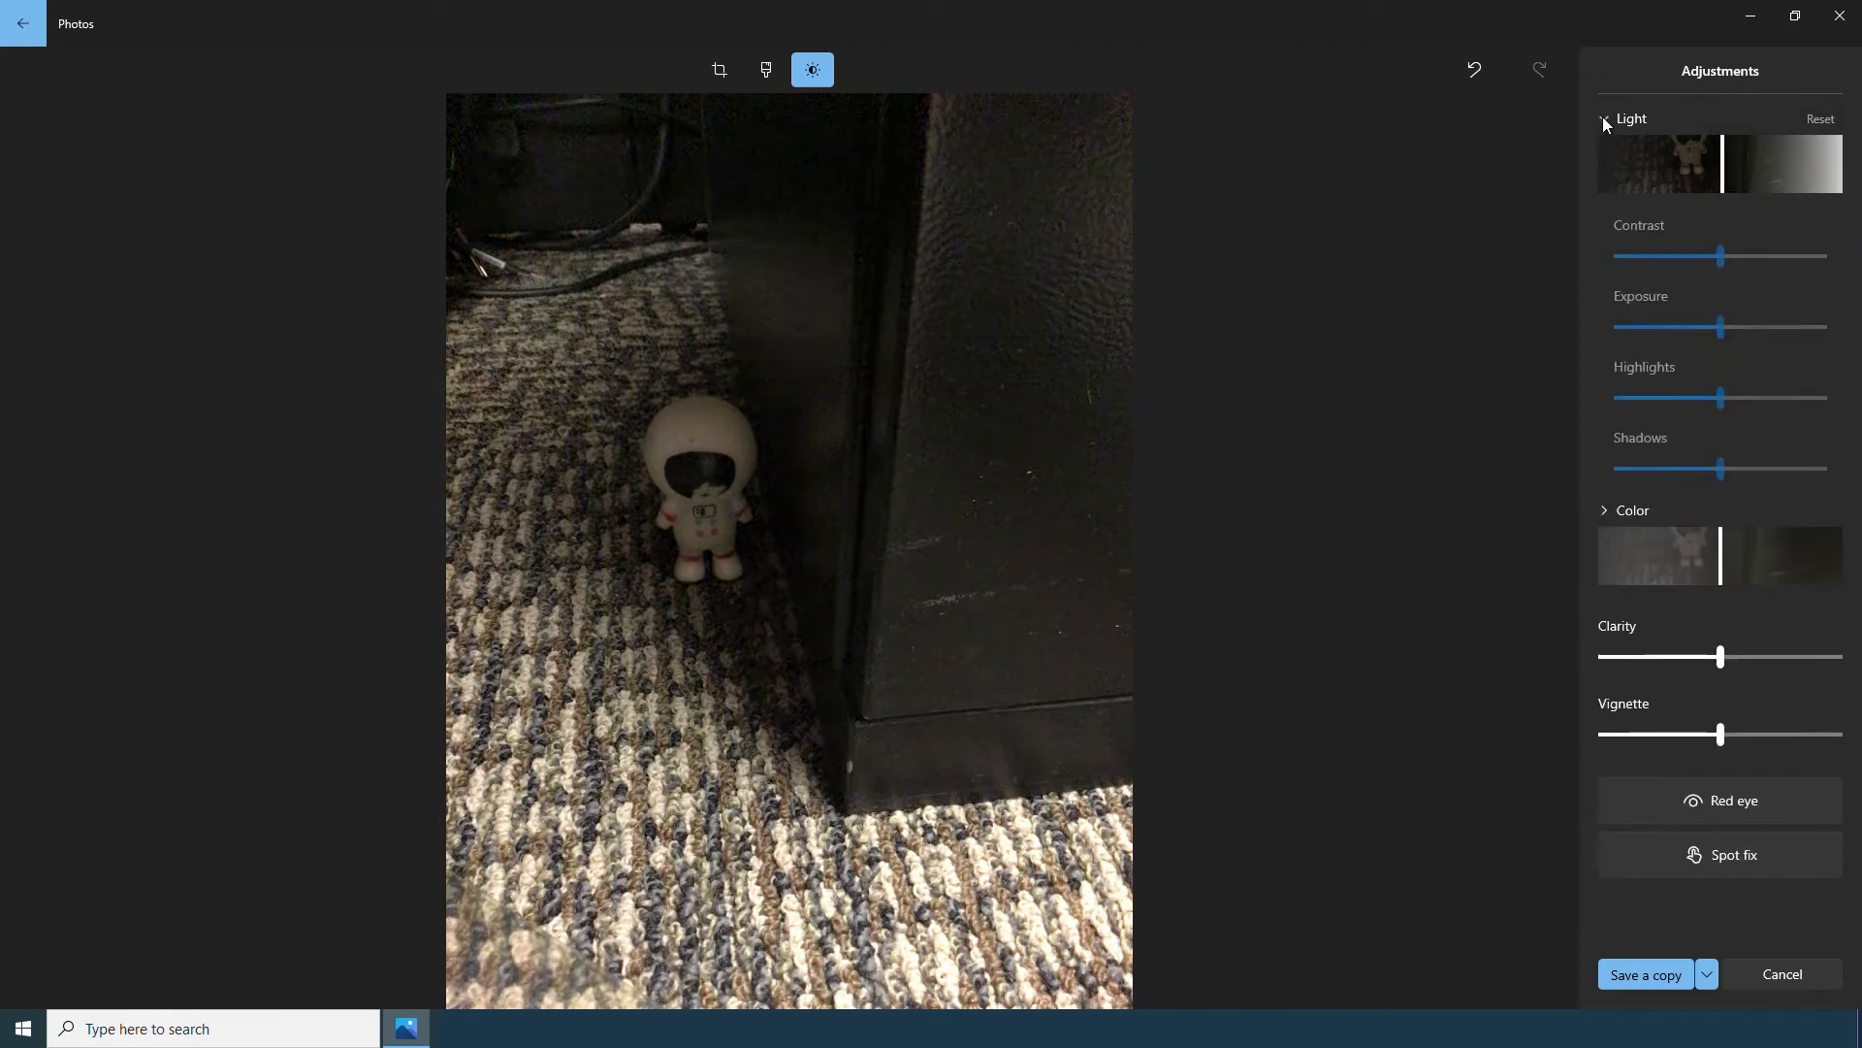
pyautogui.moveTo(1722, 256); pyautogui.dragTo(1757, 268)
pyautogui.moveTo(1785, 260)
pyautogui.mouseDown()
pyautogui.moveTo(1805, 260)
pyautogui.moveTo(1627, 269)
pyautogui.moveTo(1723, 268)
pyautogui.moveTo(1752, 326)
pyautogui.moveTo(1807, 326)
pyautogui.moveTo(1727, 326)
pyautogui.moveTo(1817, 329)
pyautogui.moveTo(1786, 328)
pyautogui.mouseUp()
pyautogui.moveTo(1721, 398); pyautogui.dragTo(1775, 469)
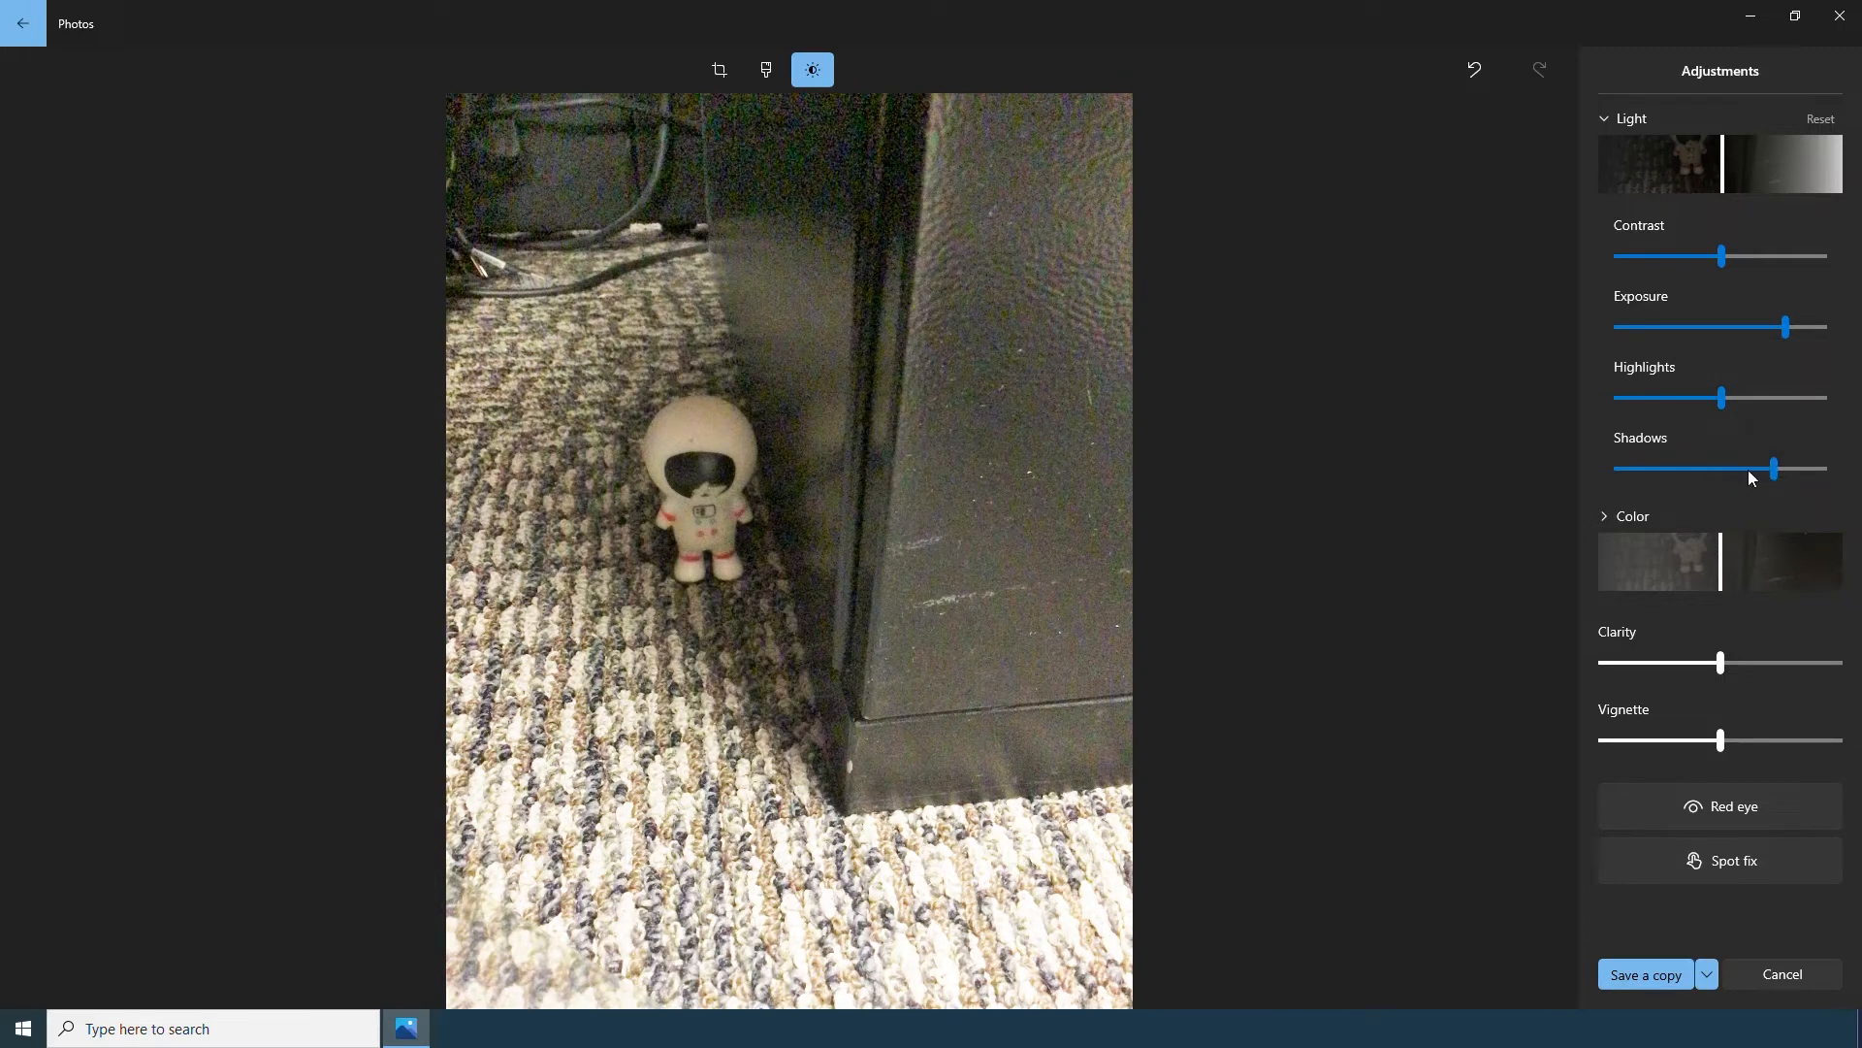
# - Set the photo's overall Light adjustment to 50 and save the brightened result as a copy
pyautogui.moveTo(1722, 163); pyautogui.dragTo(1795, 166)
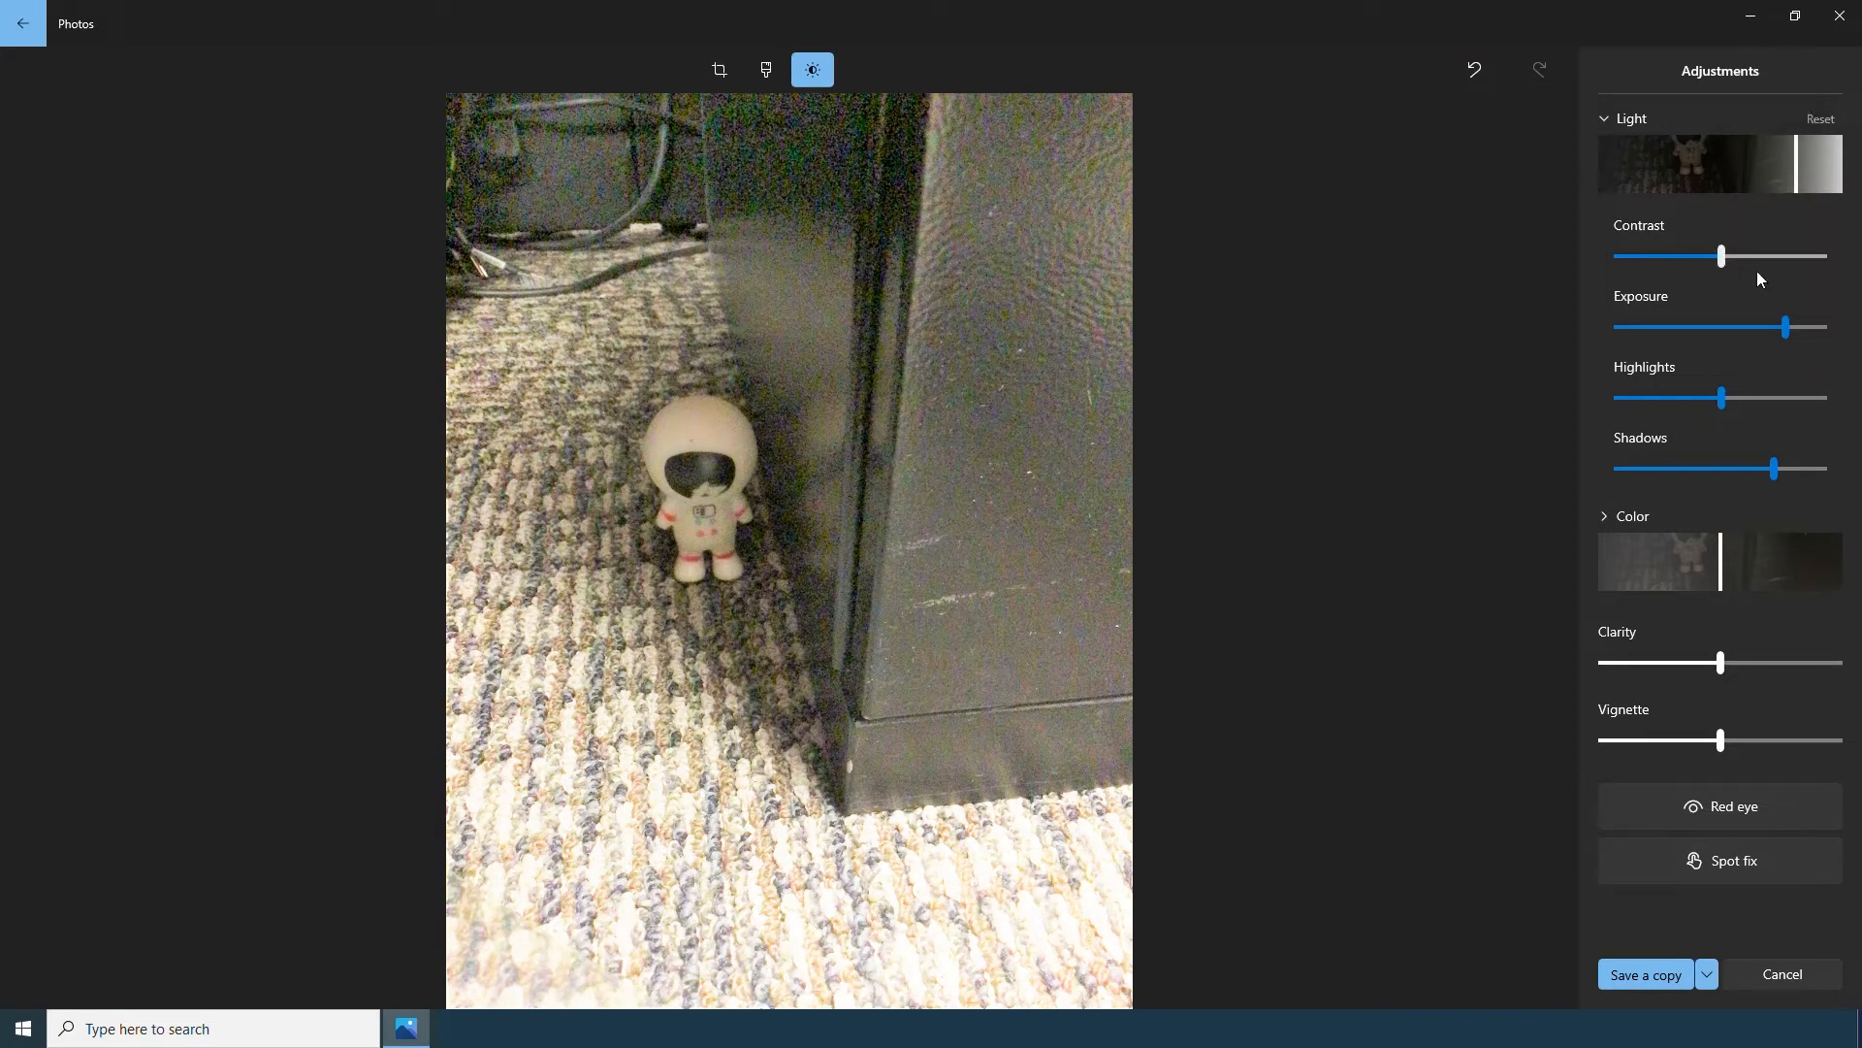
pyautogui.click(1604, 120)
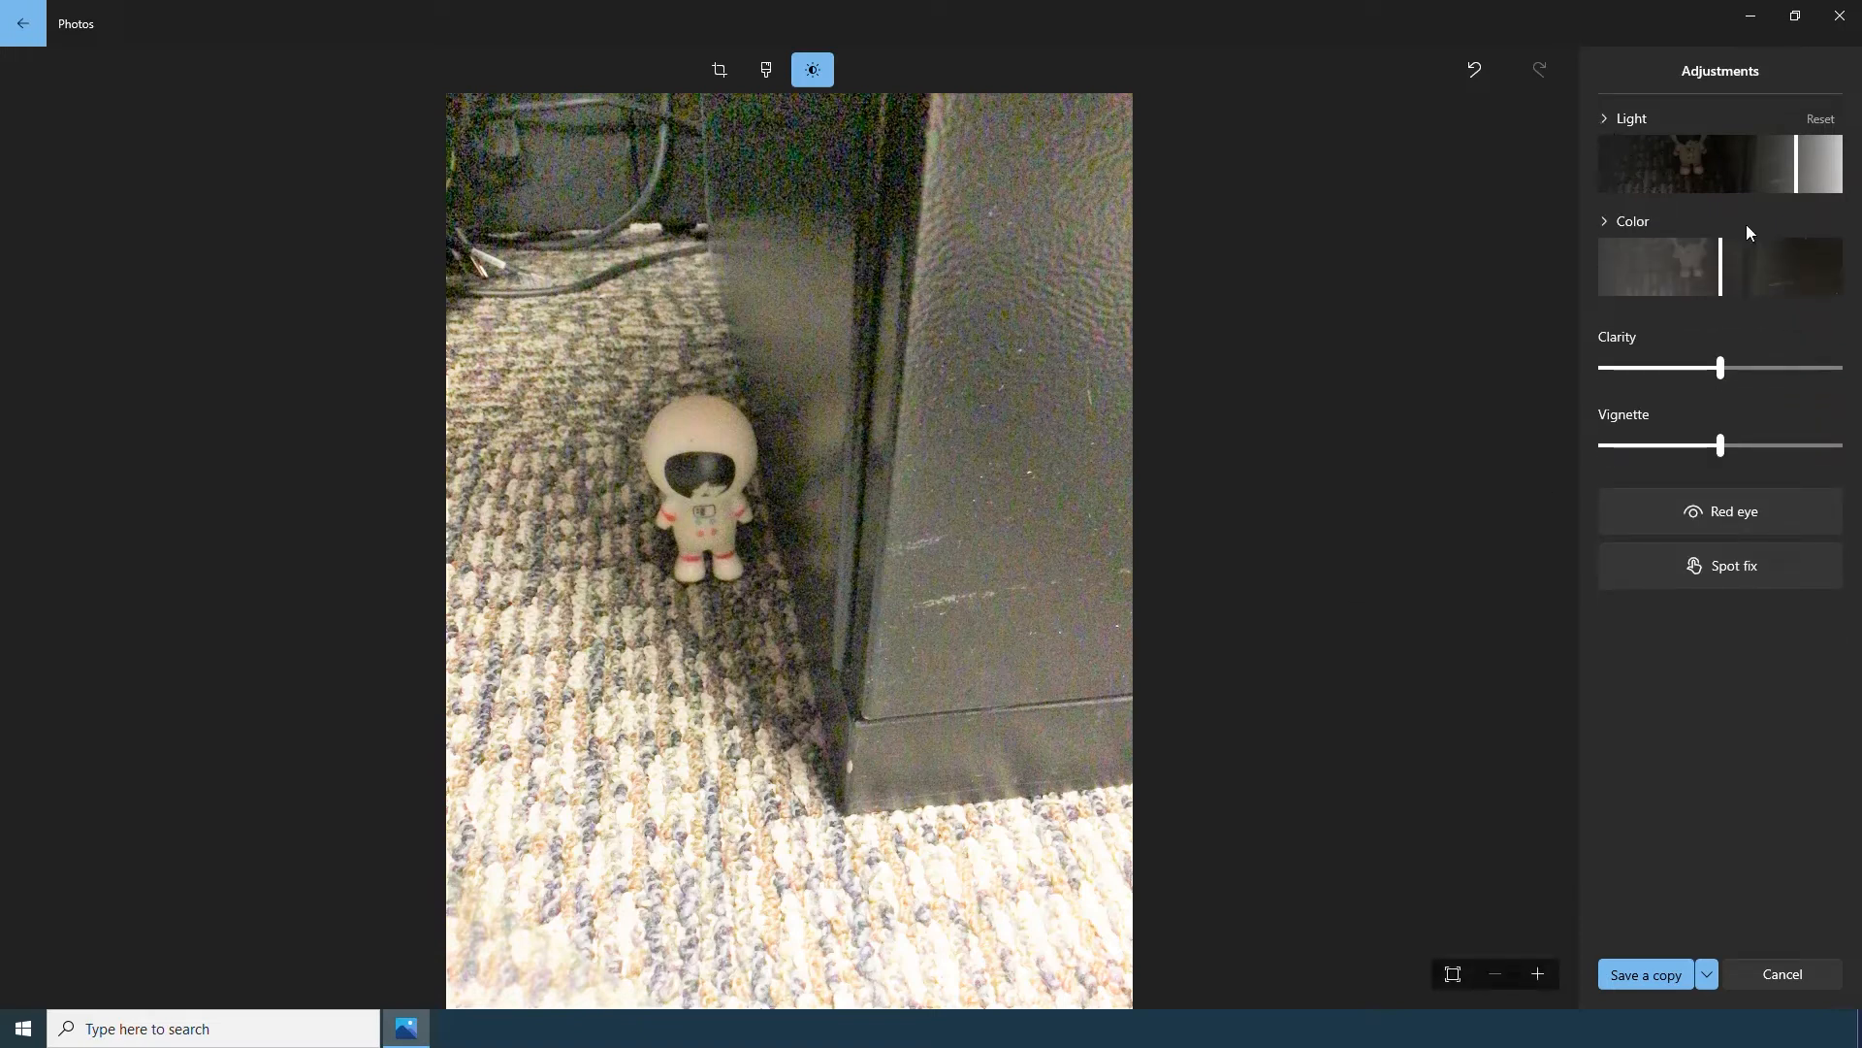
pyautogui.moveTo(1795, 177); pyautogui.dragTo(1782, 181)
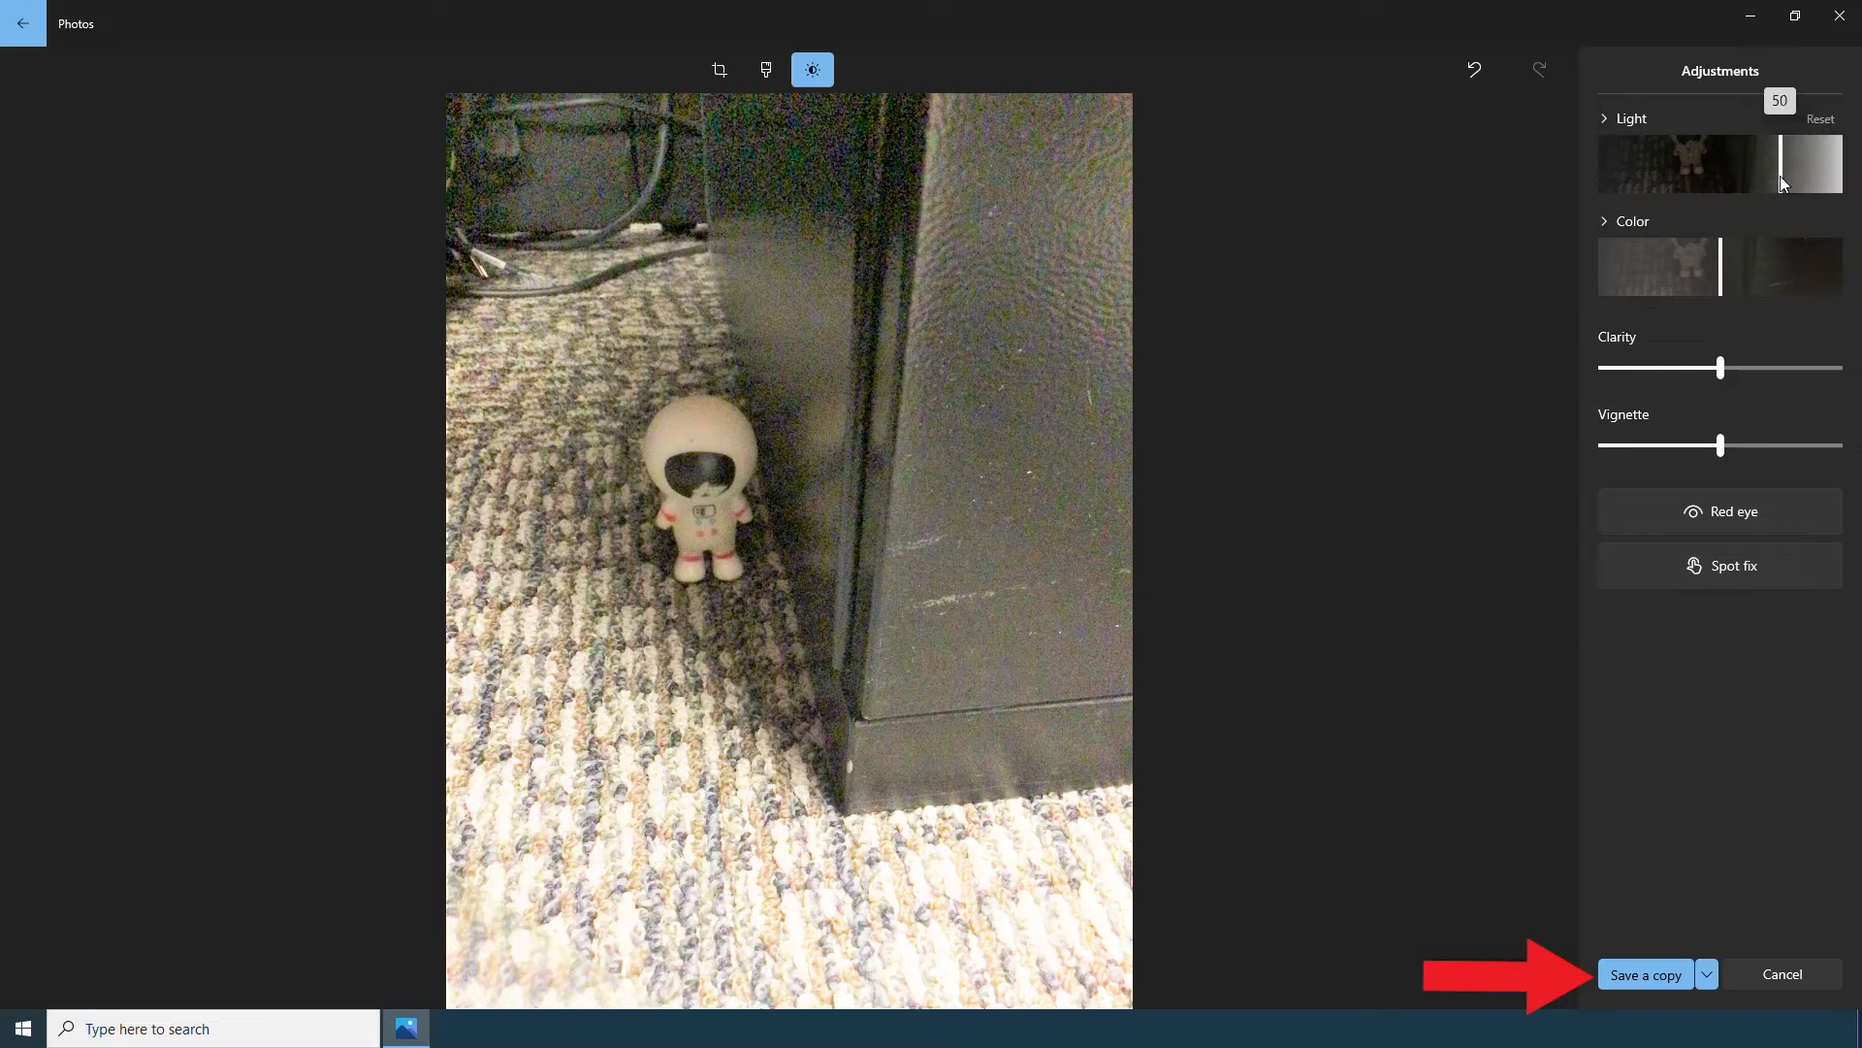
pyautogui.click(1659, 974)
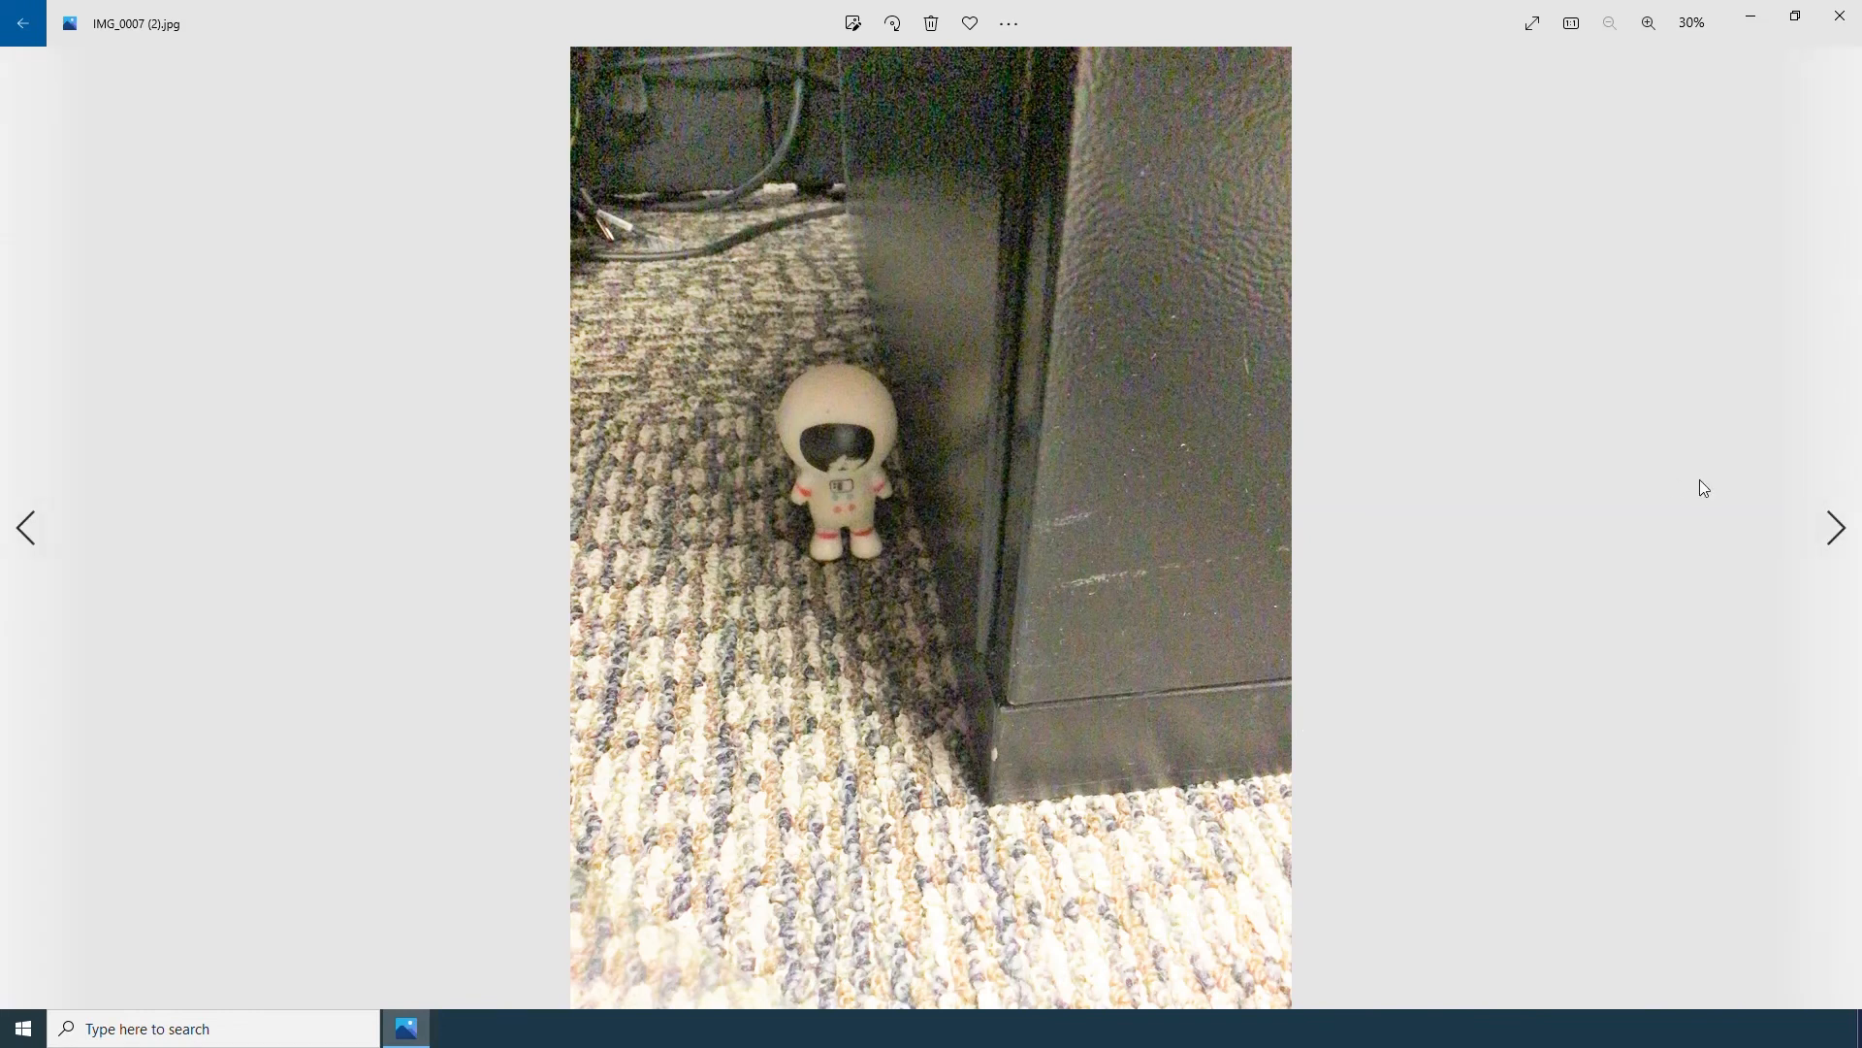
# - Compare the original IMG_0007.jpg with its brightened copy and return to the collection
pyautogui.click(1826, 520)
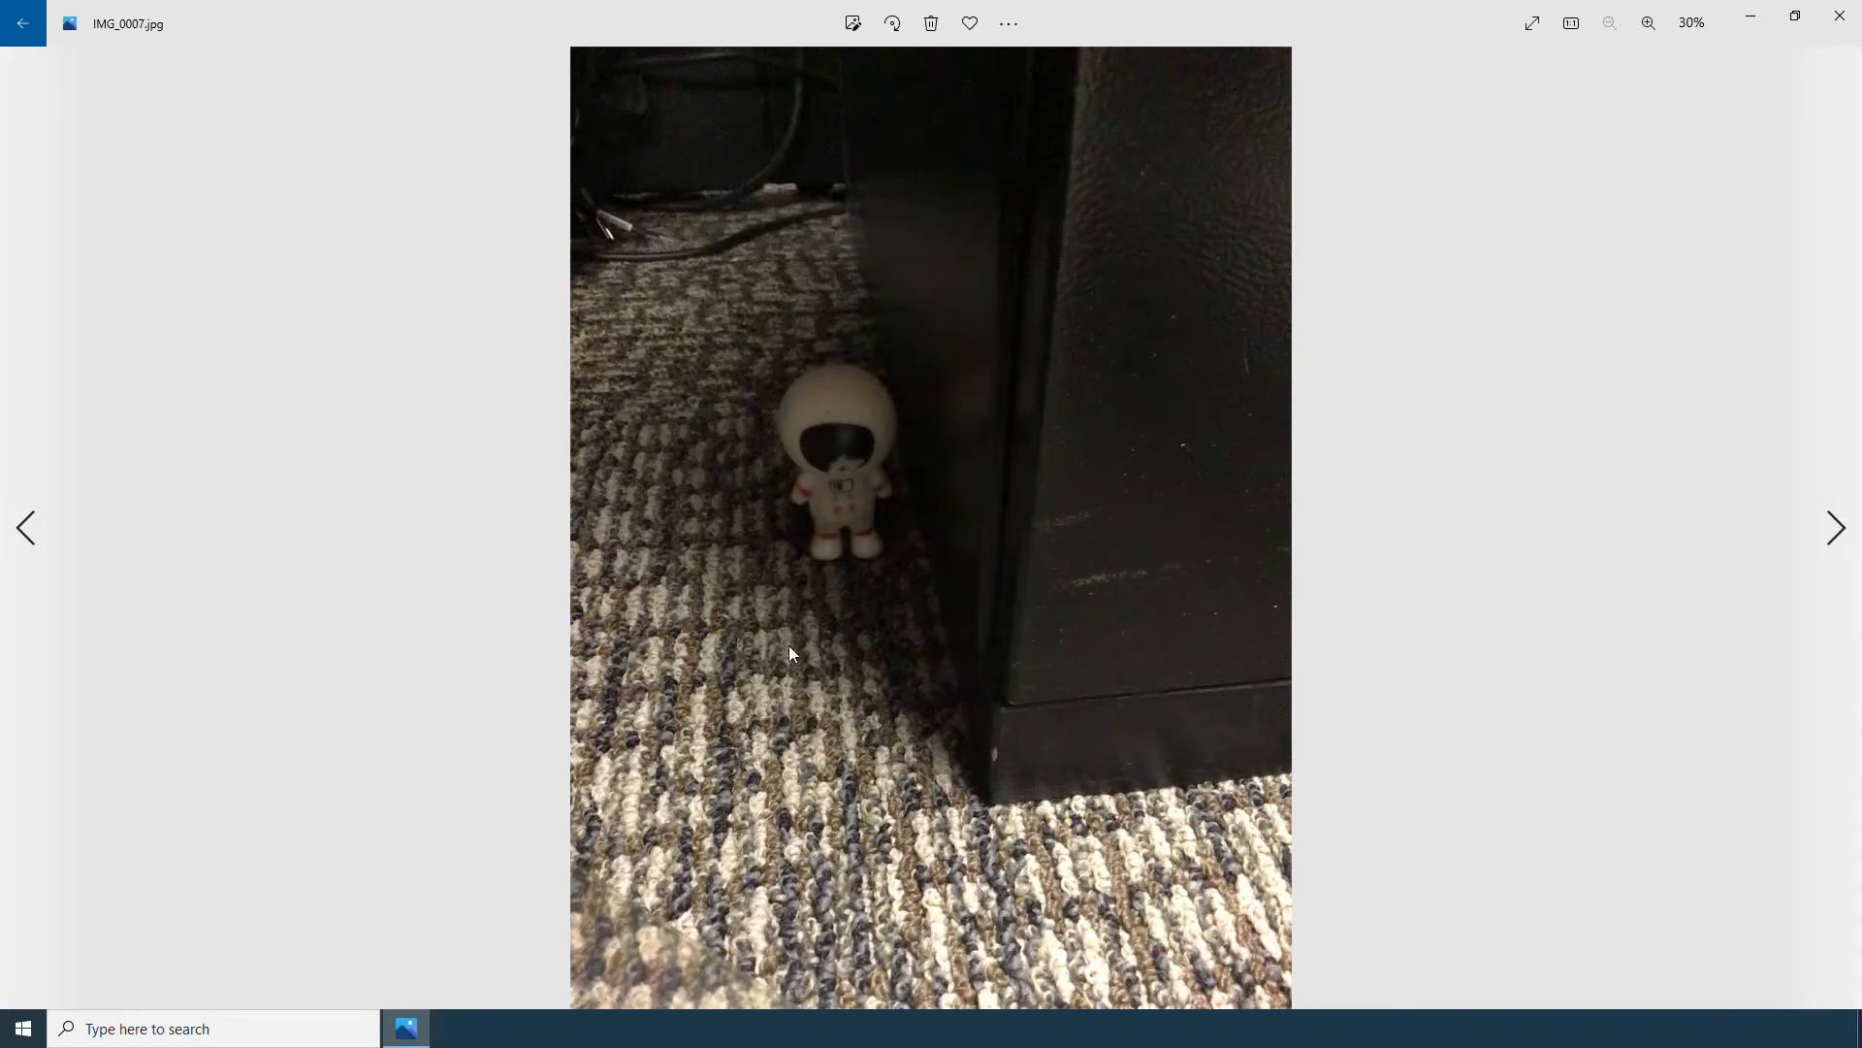
pyautogui.click(26, 527)
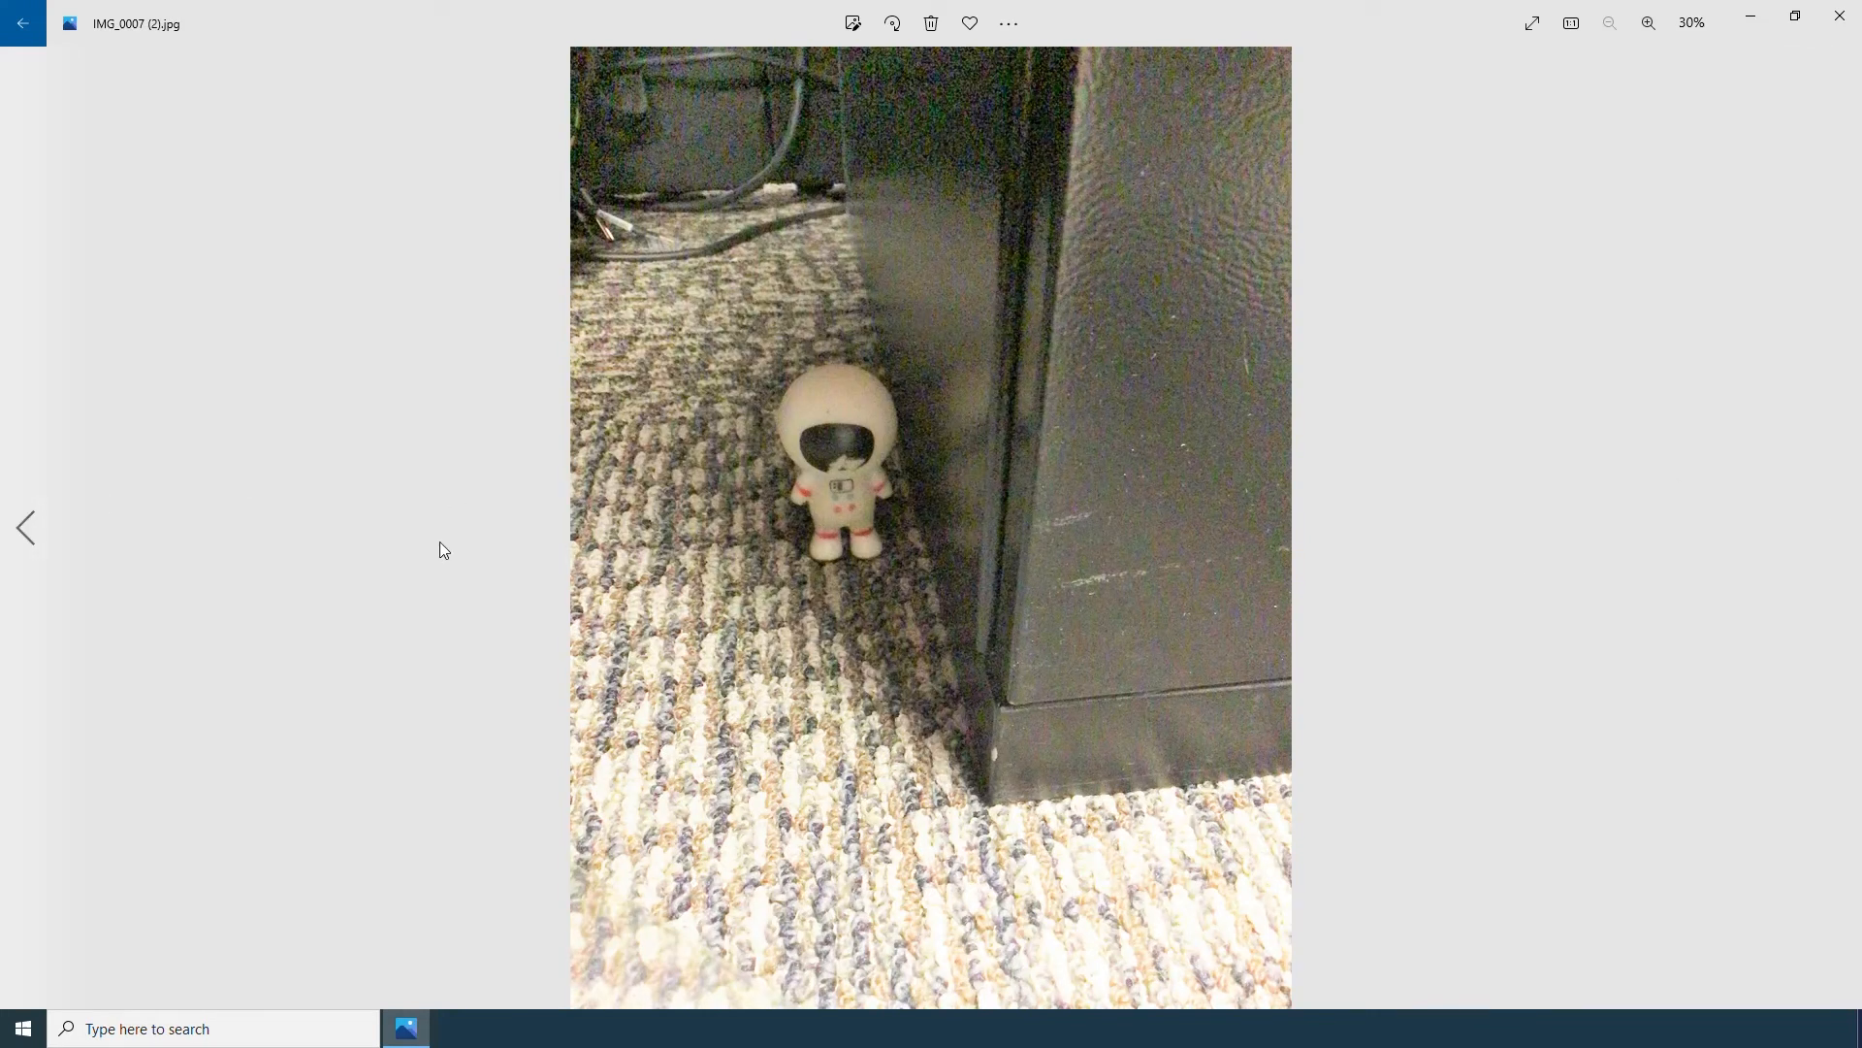
pyautogui.click(23, 27)
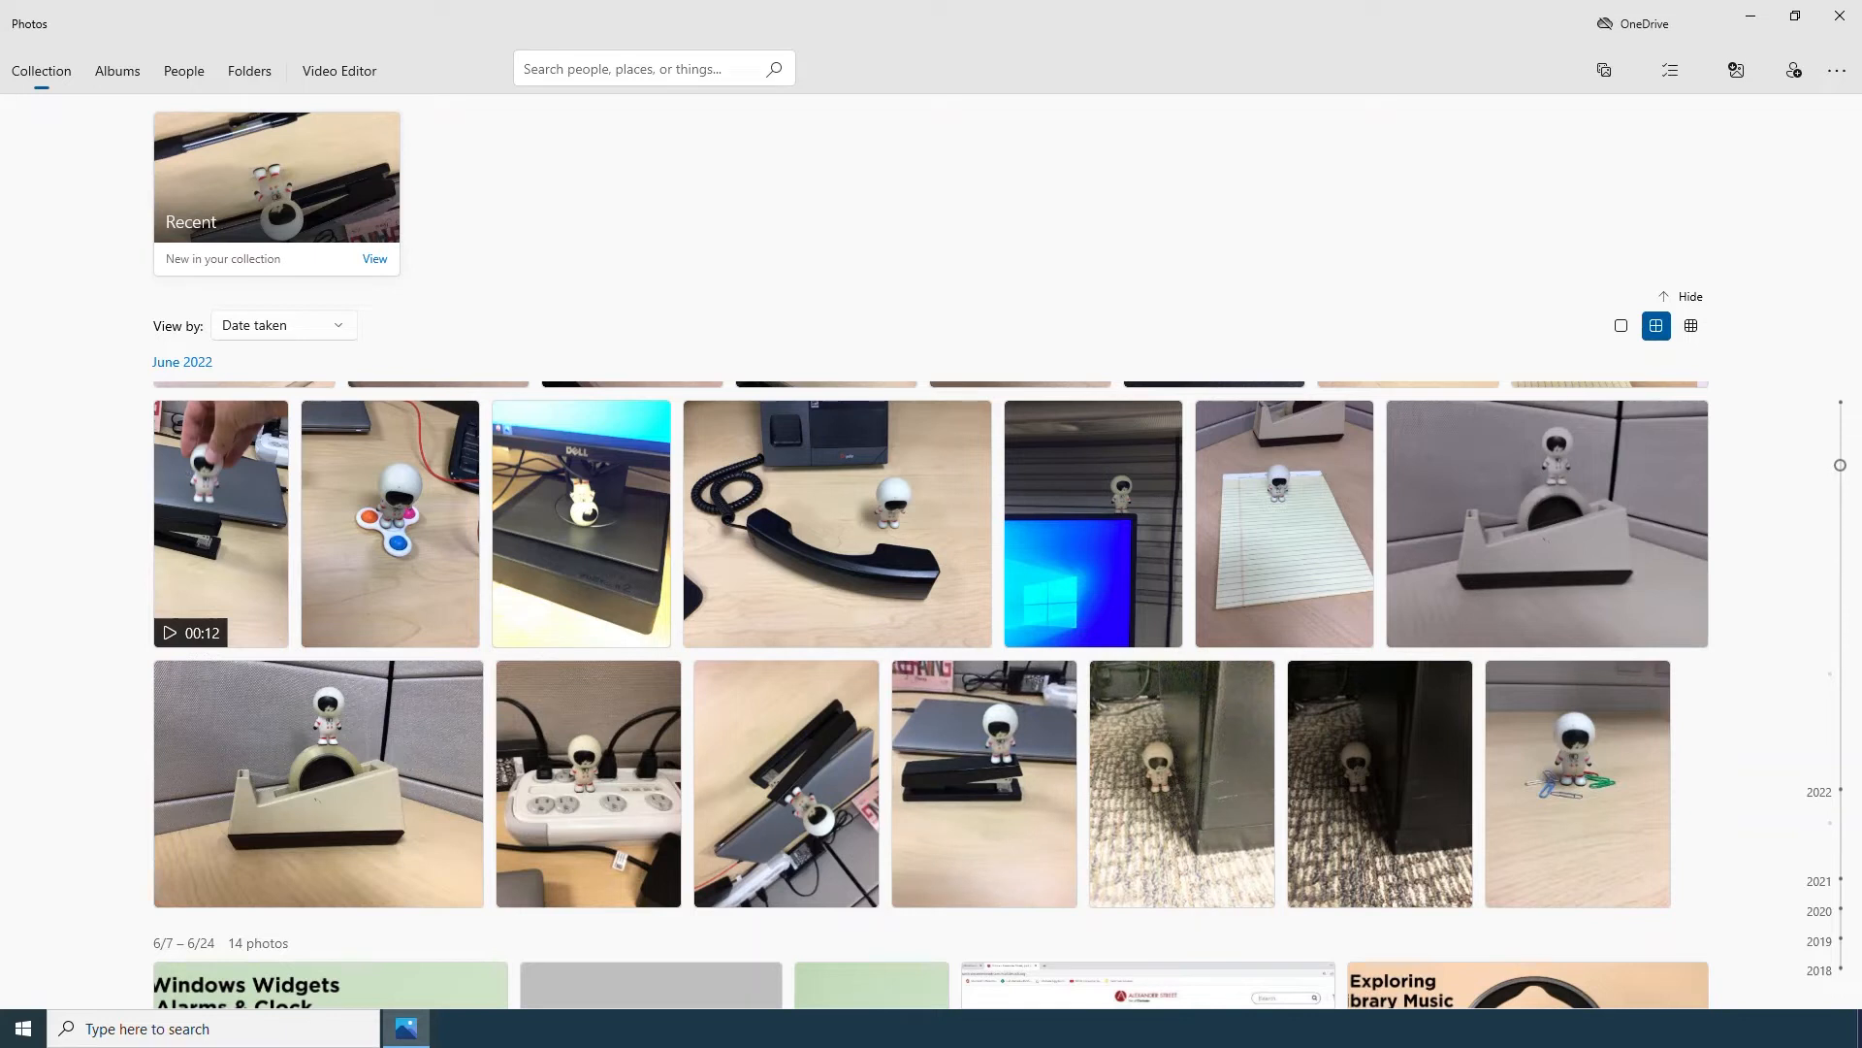
# - Open IMG_0005.jpg, the astronaut among colored paper clips, for editing and show its light and color adjustments
pyautogui.click(1574, 765)
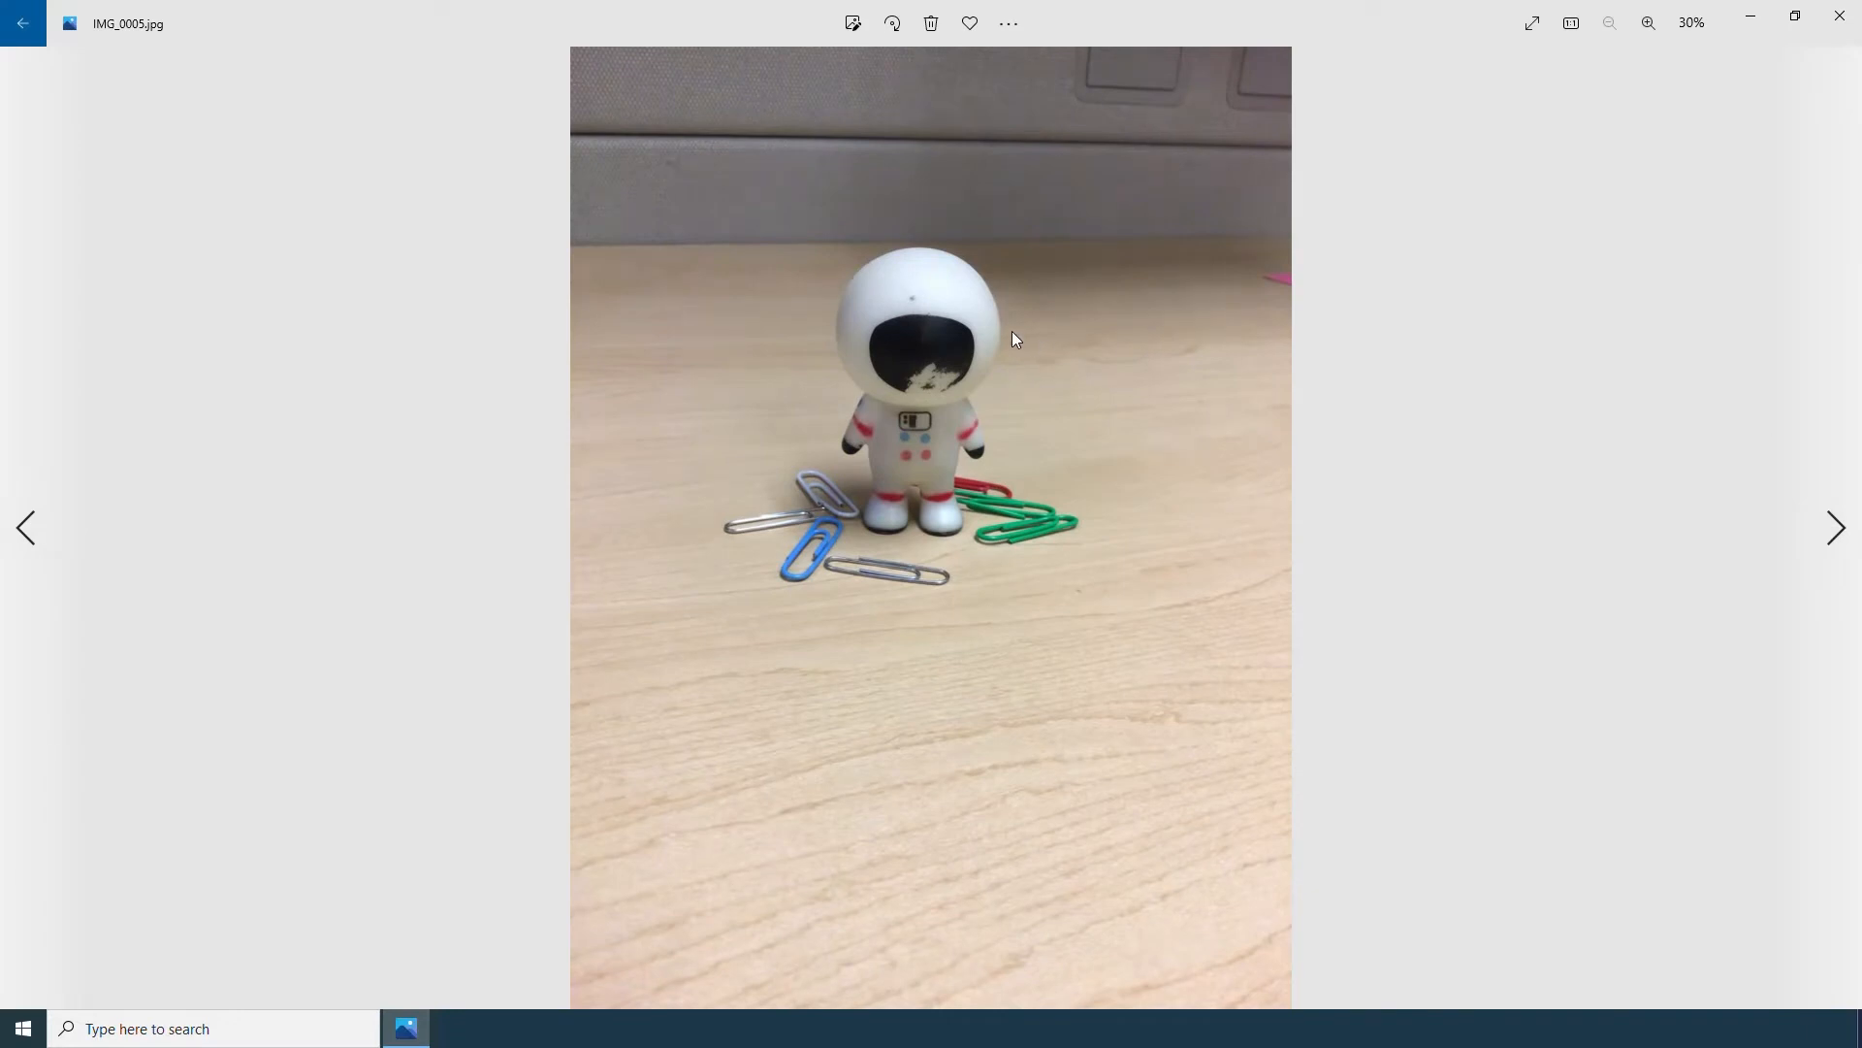
pyautogui.click(853, 25)
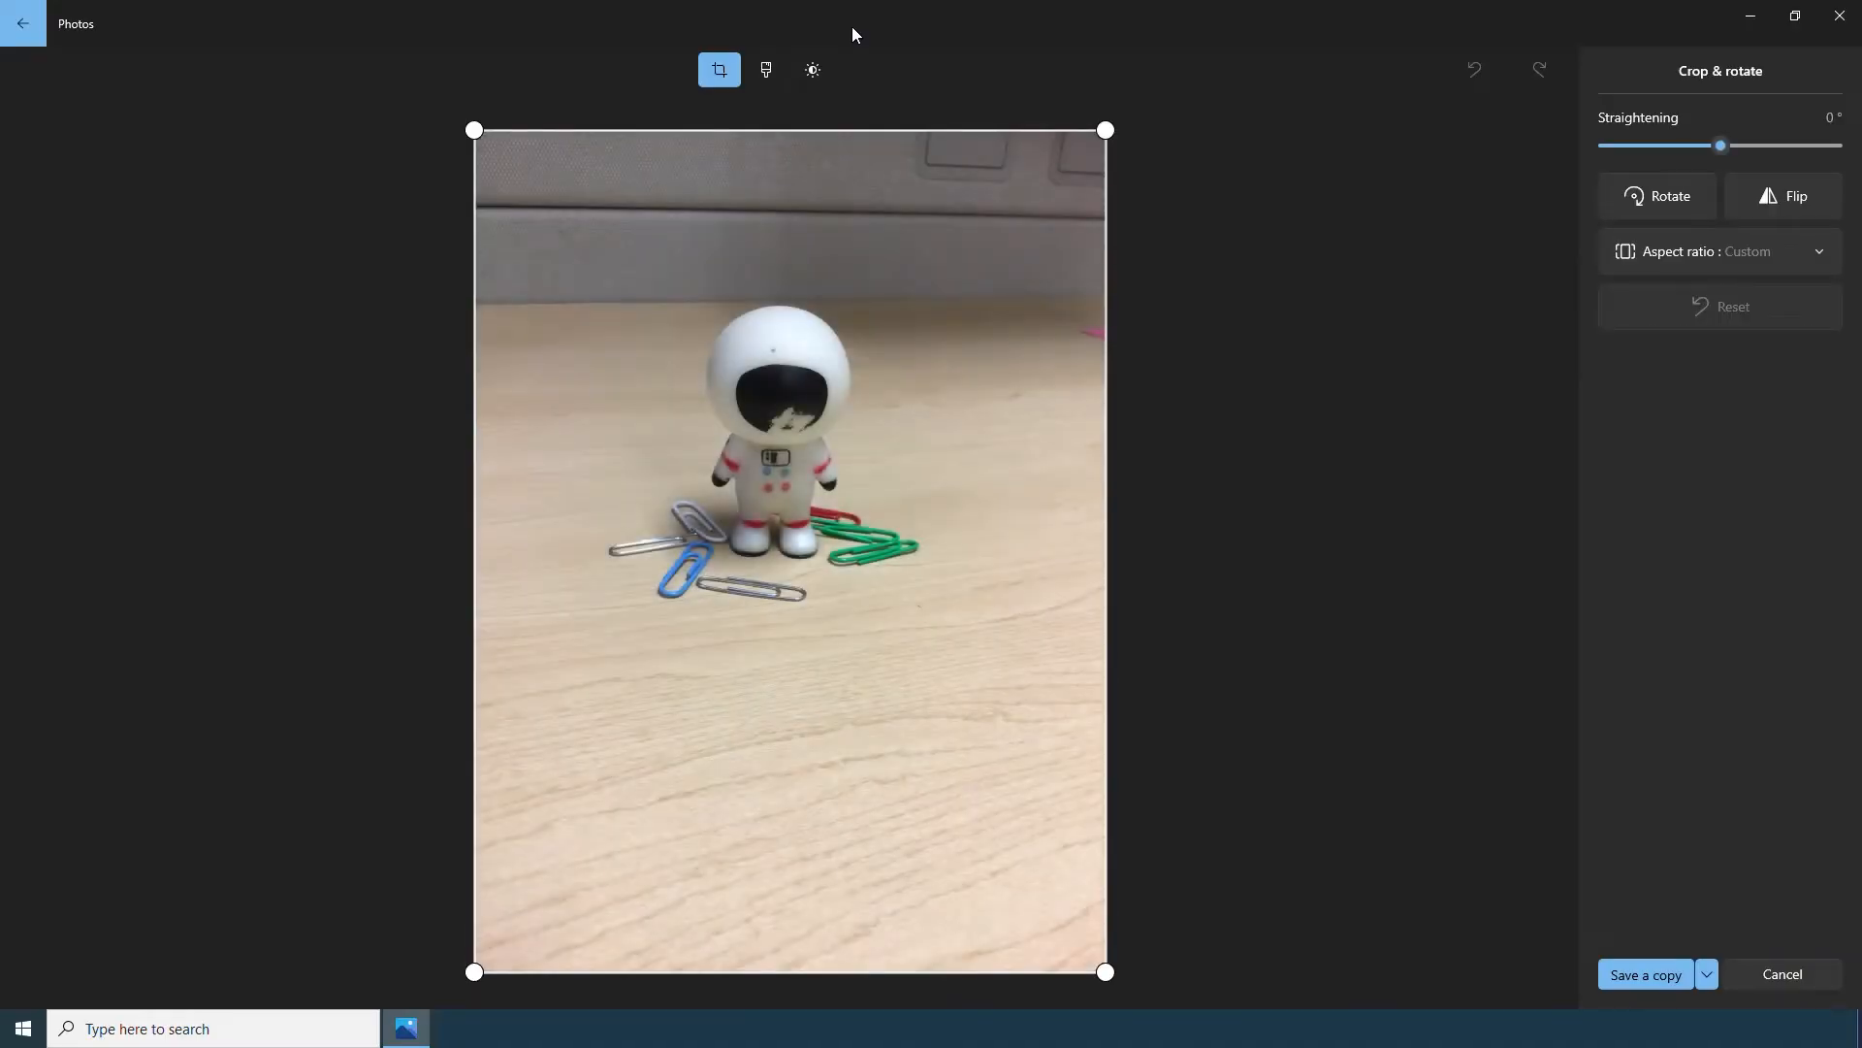
pyautogui.click(827, 83)
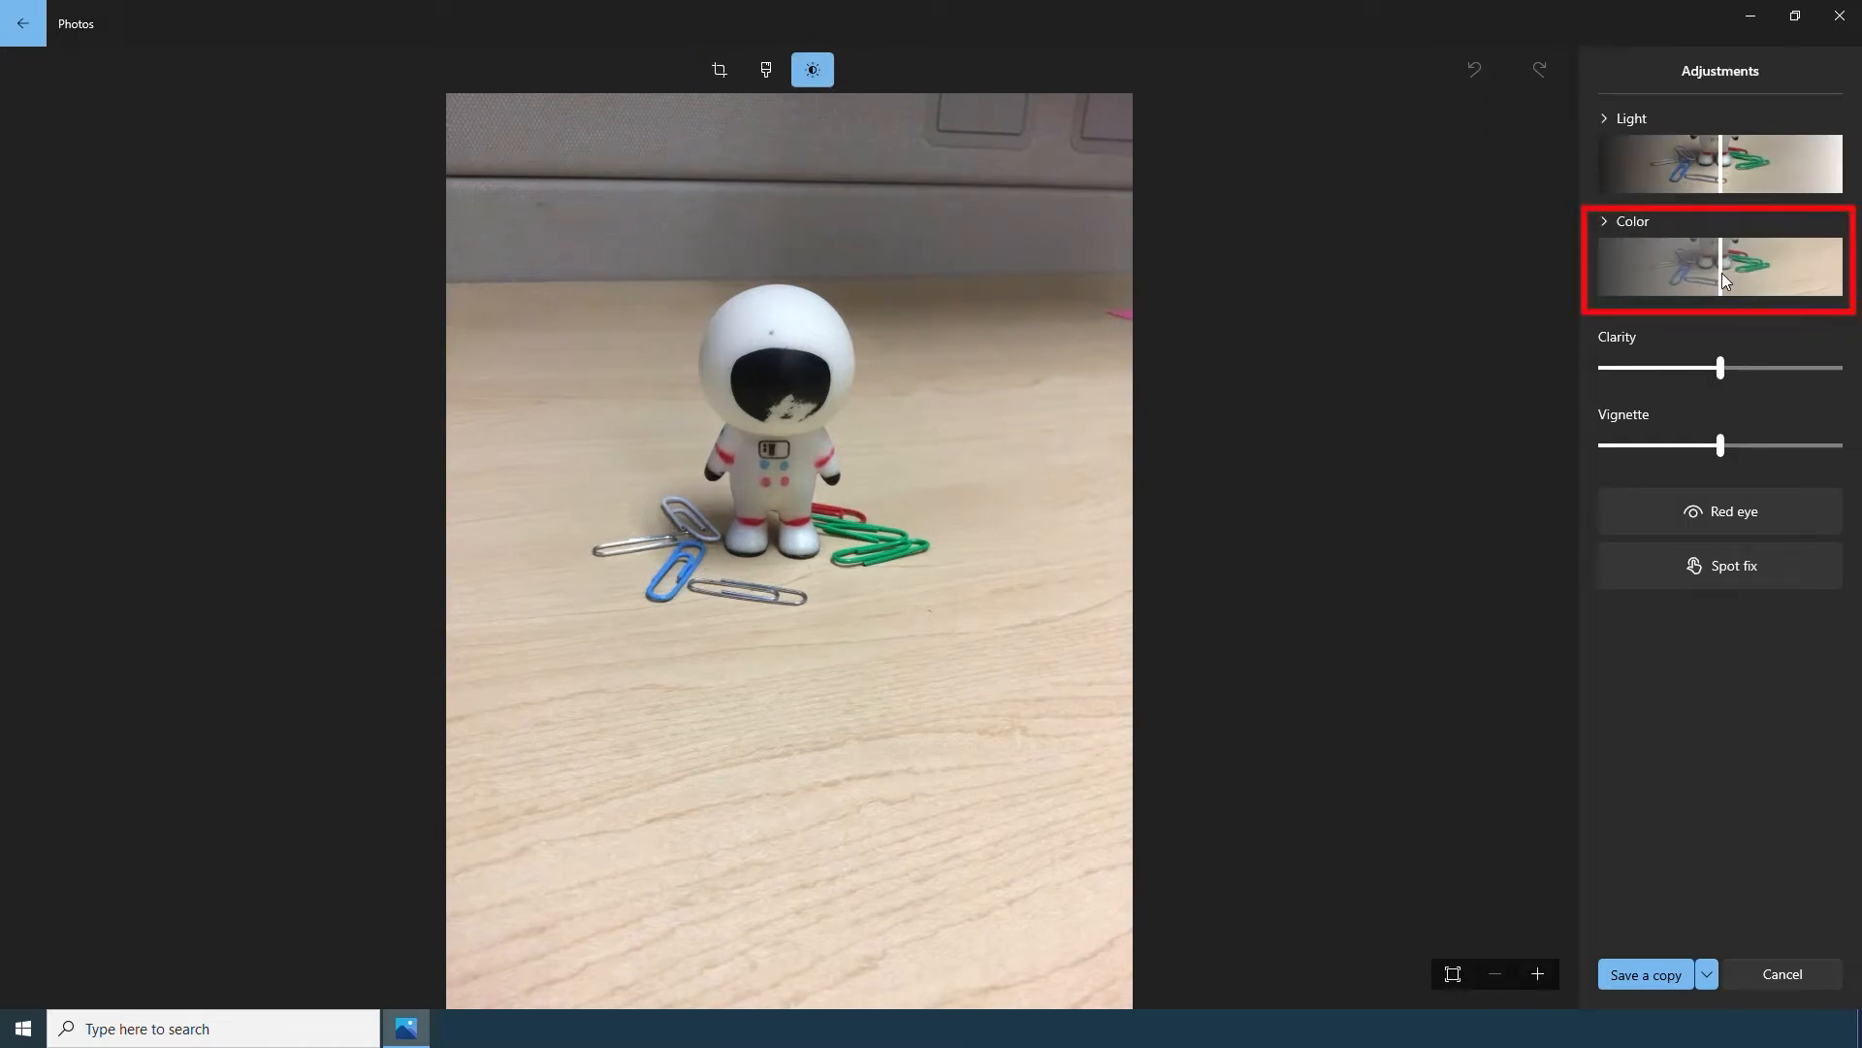
# - Raise the photo's overall Color to 6 and try the Tint on both sides before returning it close to the middle
pyautogui.moveTo(1721, 272)
pyautogui.mouseDown()
pyautogui.moveTo(1853, 287)
pyautogui.moveTo(1813, 268)
pyautogui.moveTo(1579, 293)
pyautogui.moveTo(1728, 287)
pyautogui.mouseUp()
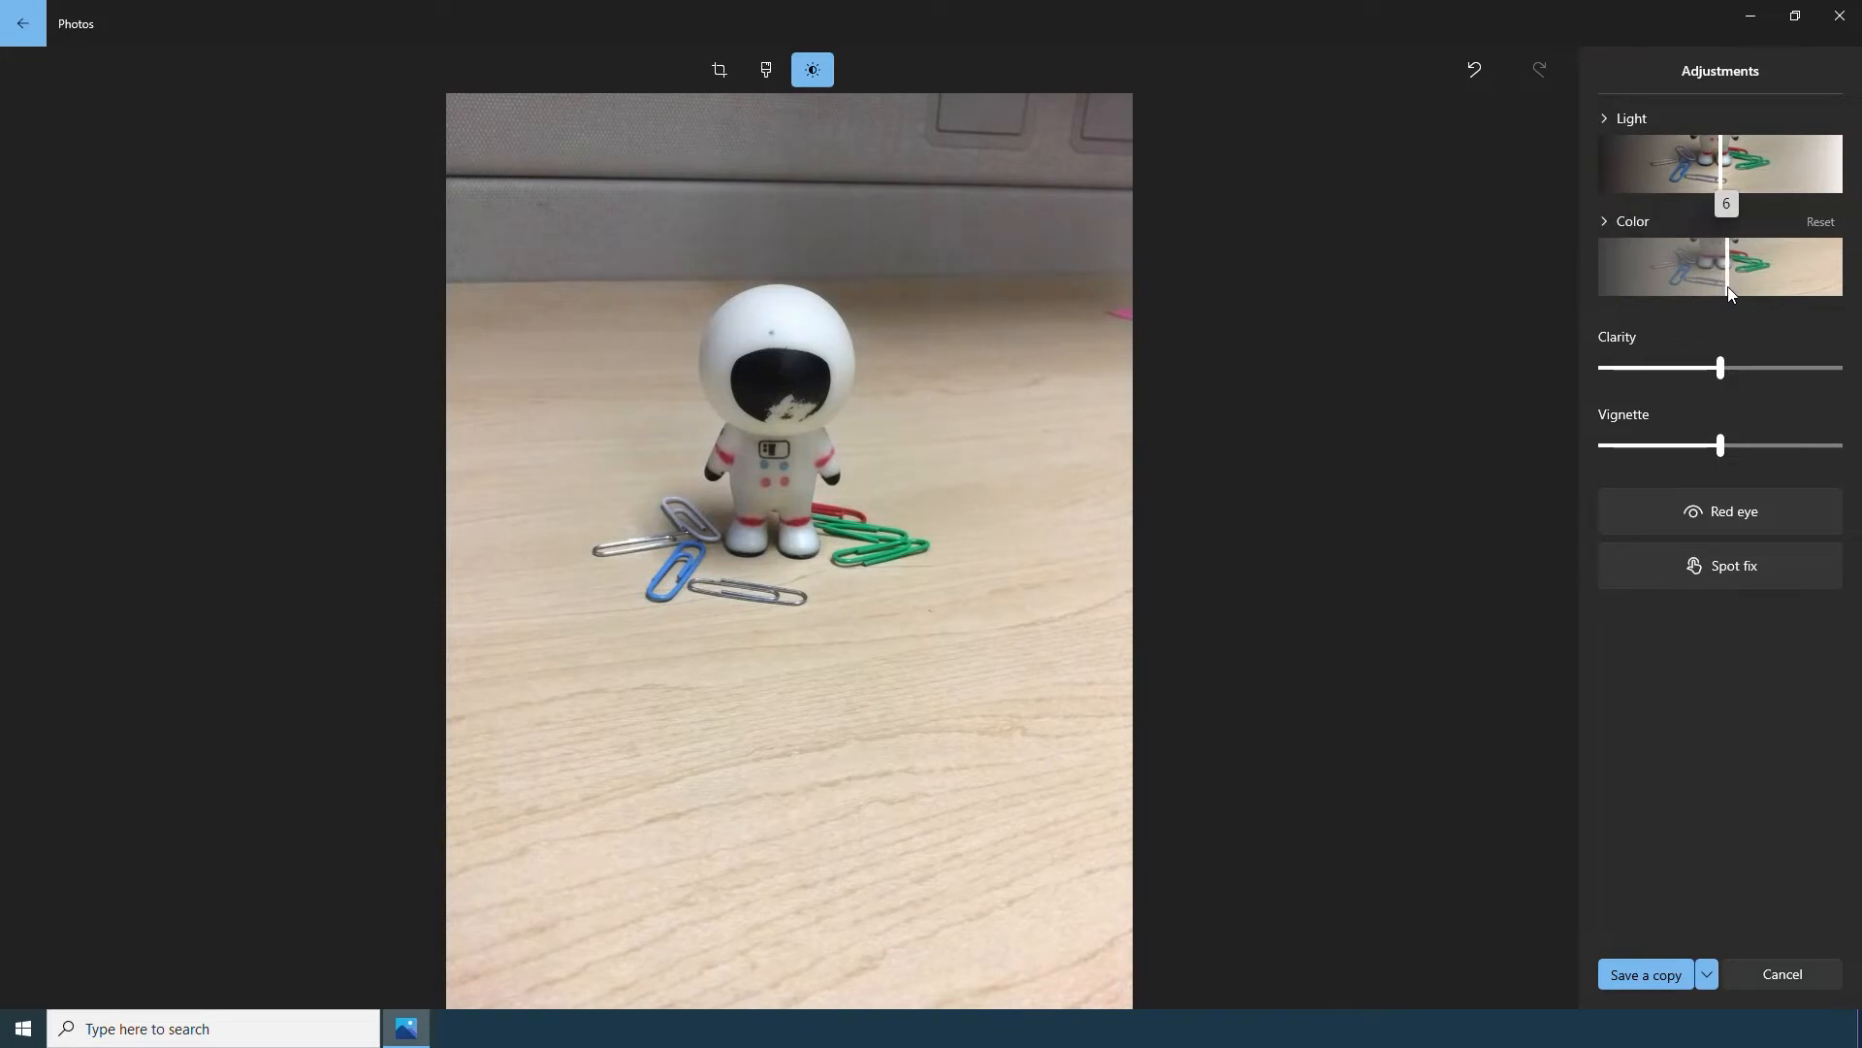
pyautogui.click(1604, 222)
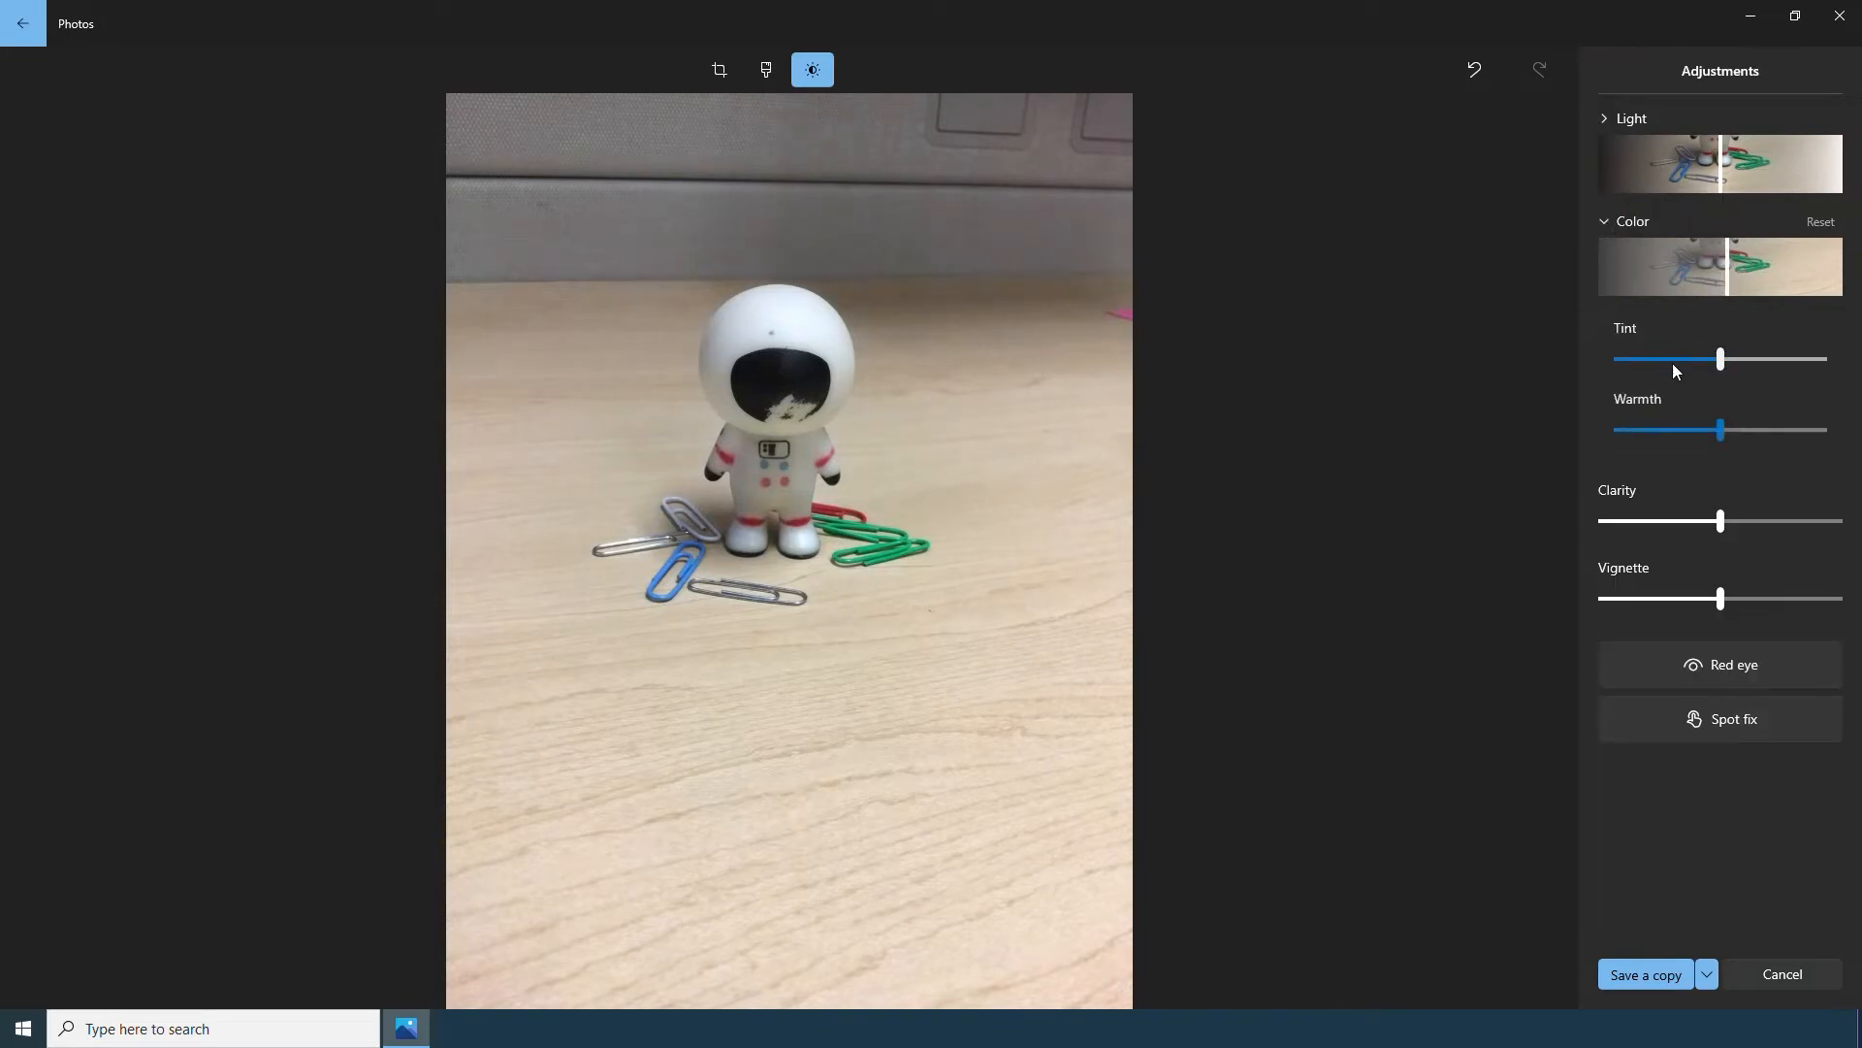
pyautogui.moveTo(1714, 358); pyautogui.dragTo(1779, 357)
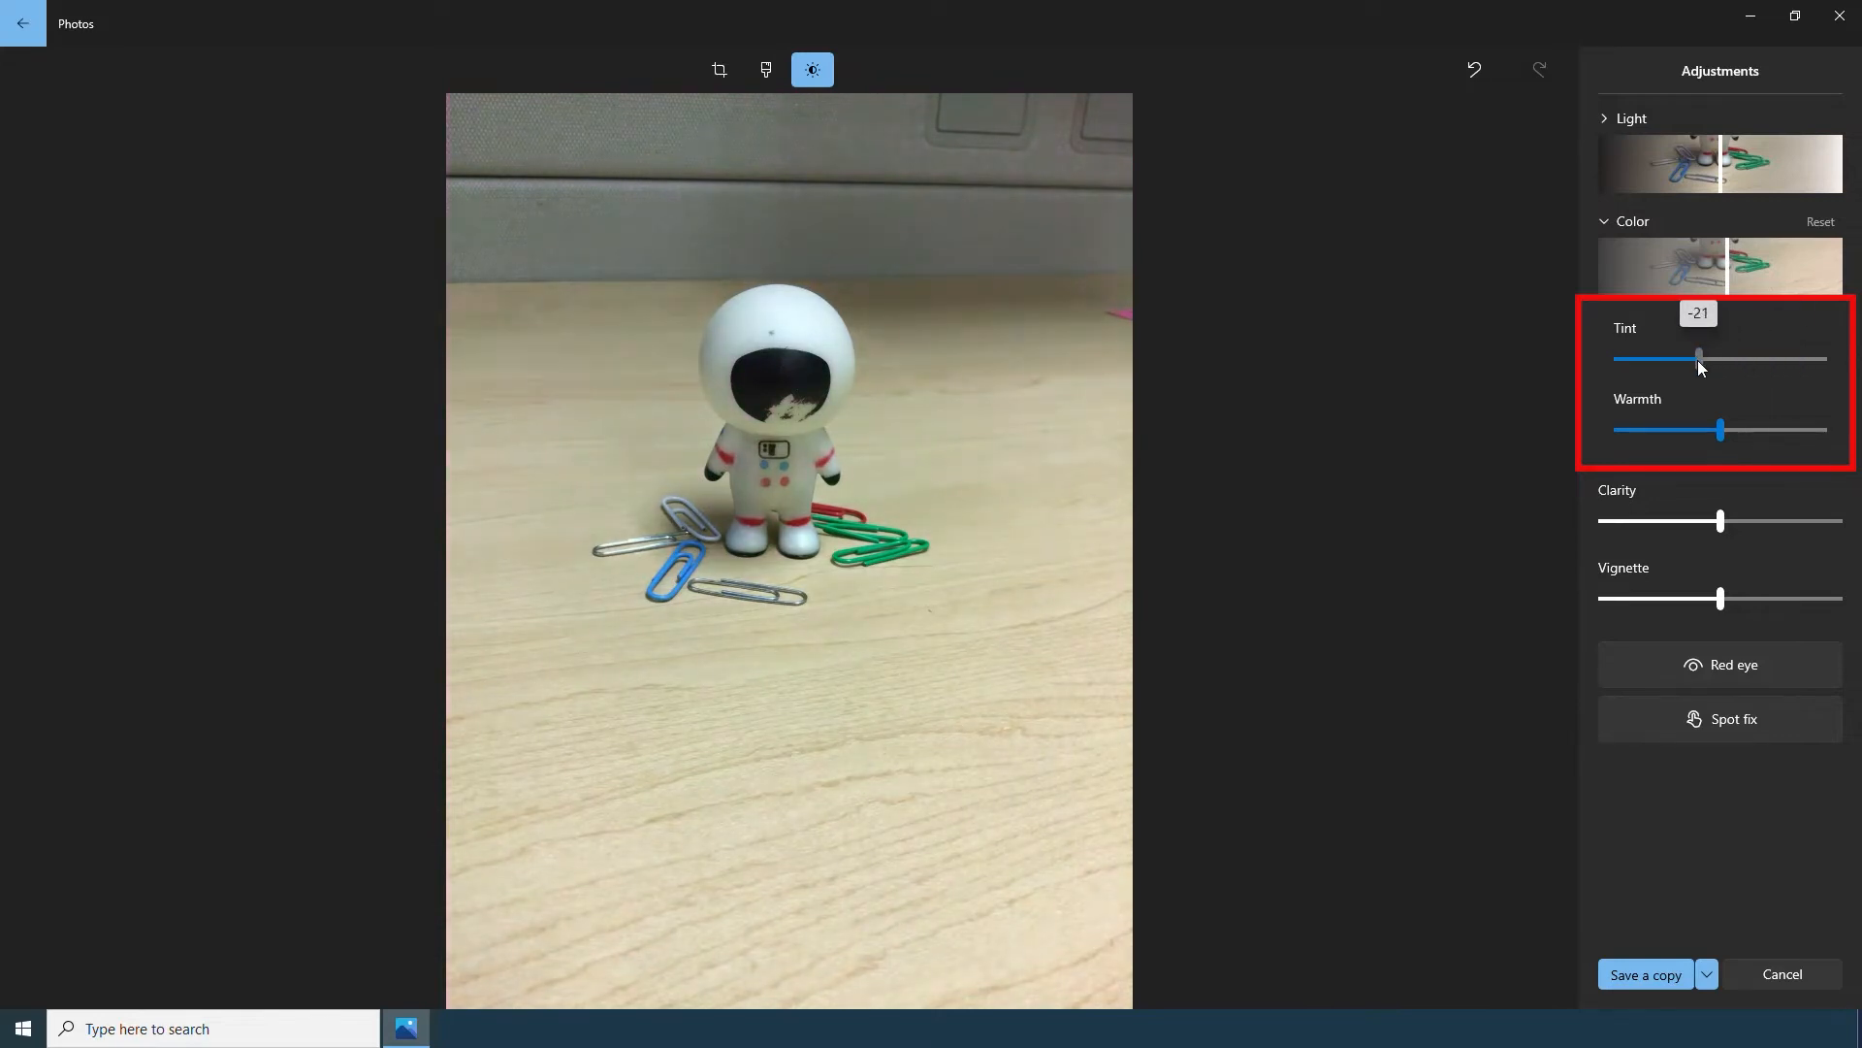
pyautogui.moveTo(1665, 366); pyautogui.dragTo(1723, 359)
# - Try a warmer photo with Warmth at 84, a cooler one at -60, and settle on a moderately cool setting
pyautogui.moveTo(1720, 428); pyautogui.dragTo(1732, 429)
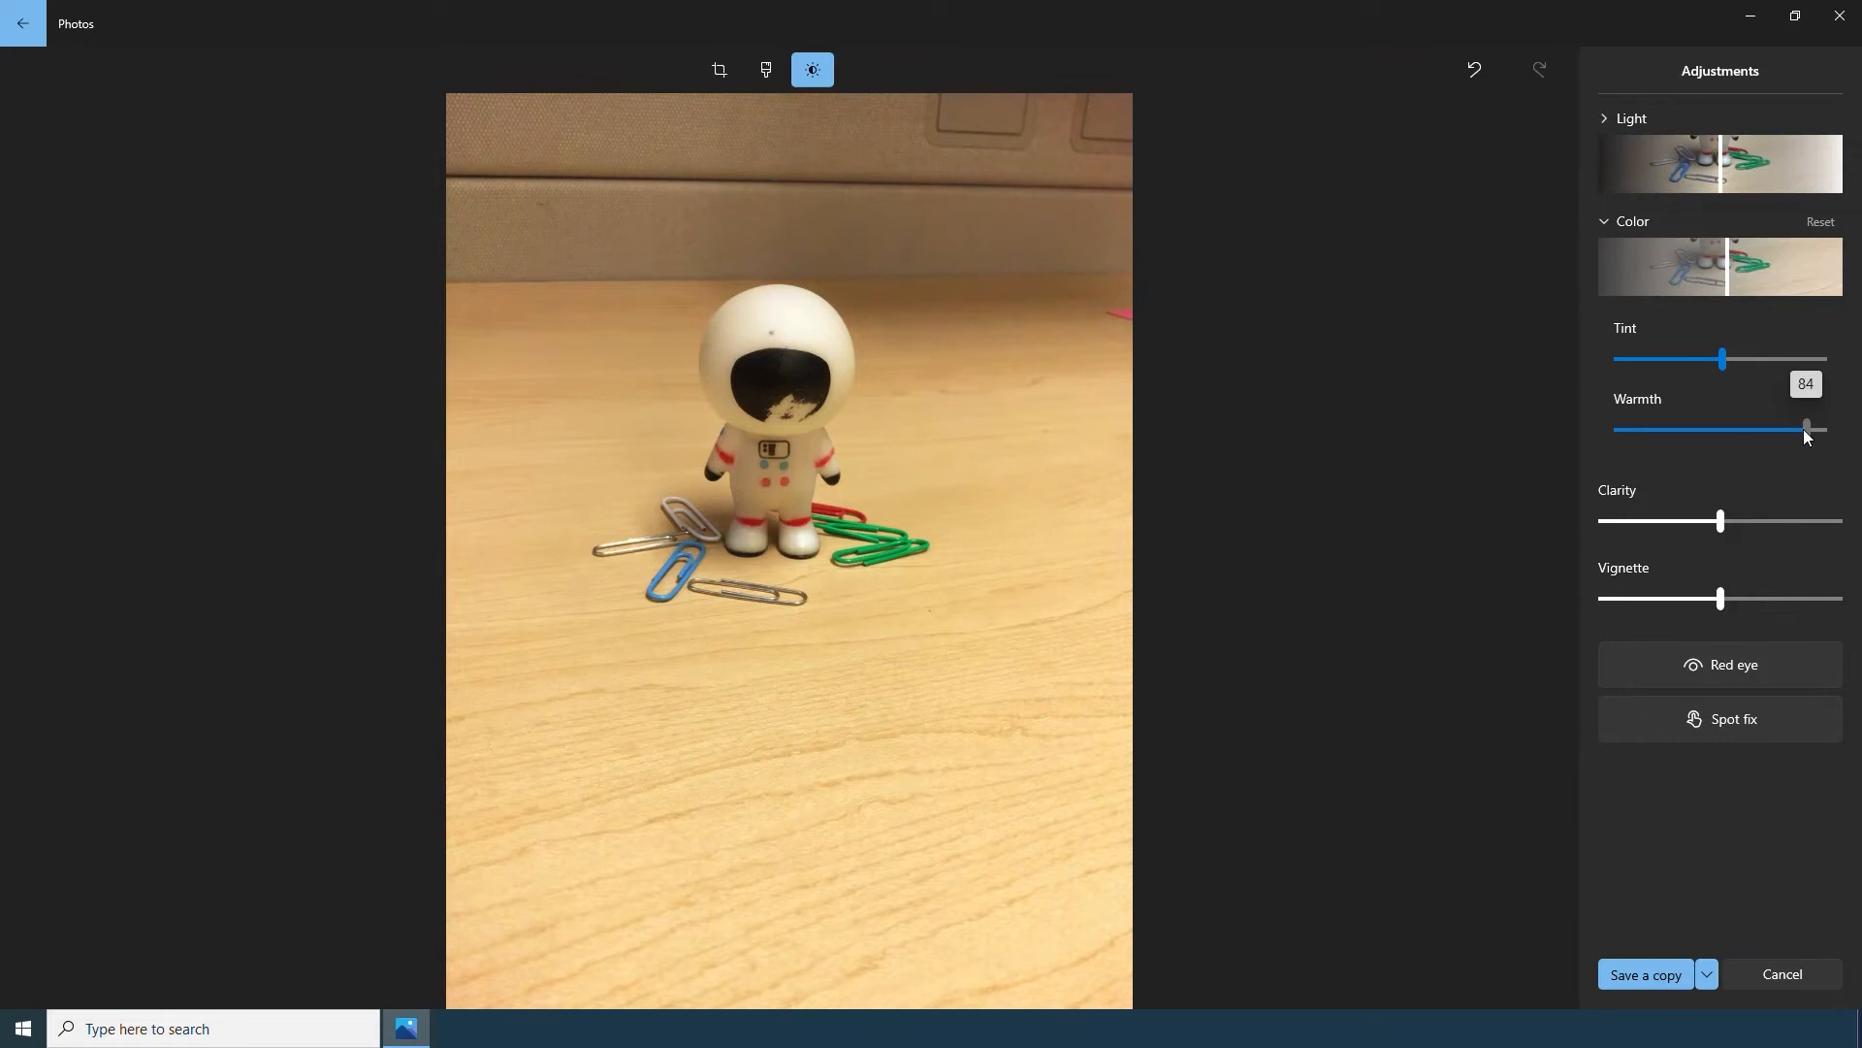
pyautogui.moveTo(1697, 432); pyautogui.dragTo(1662, 435)
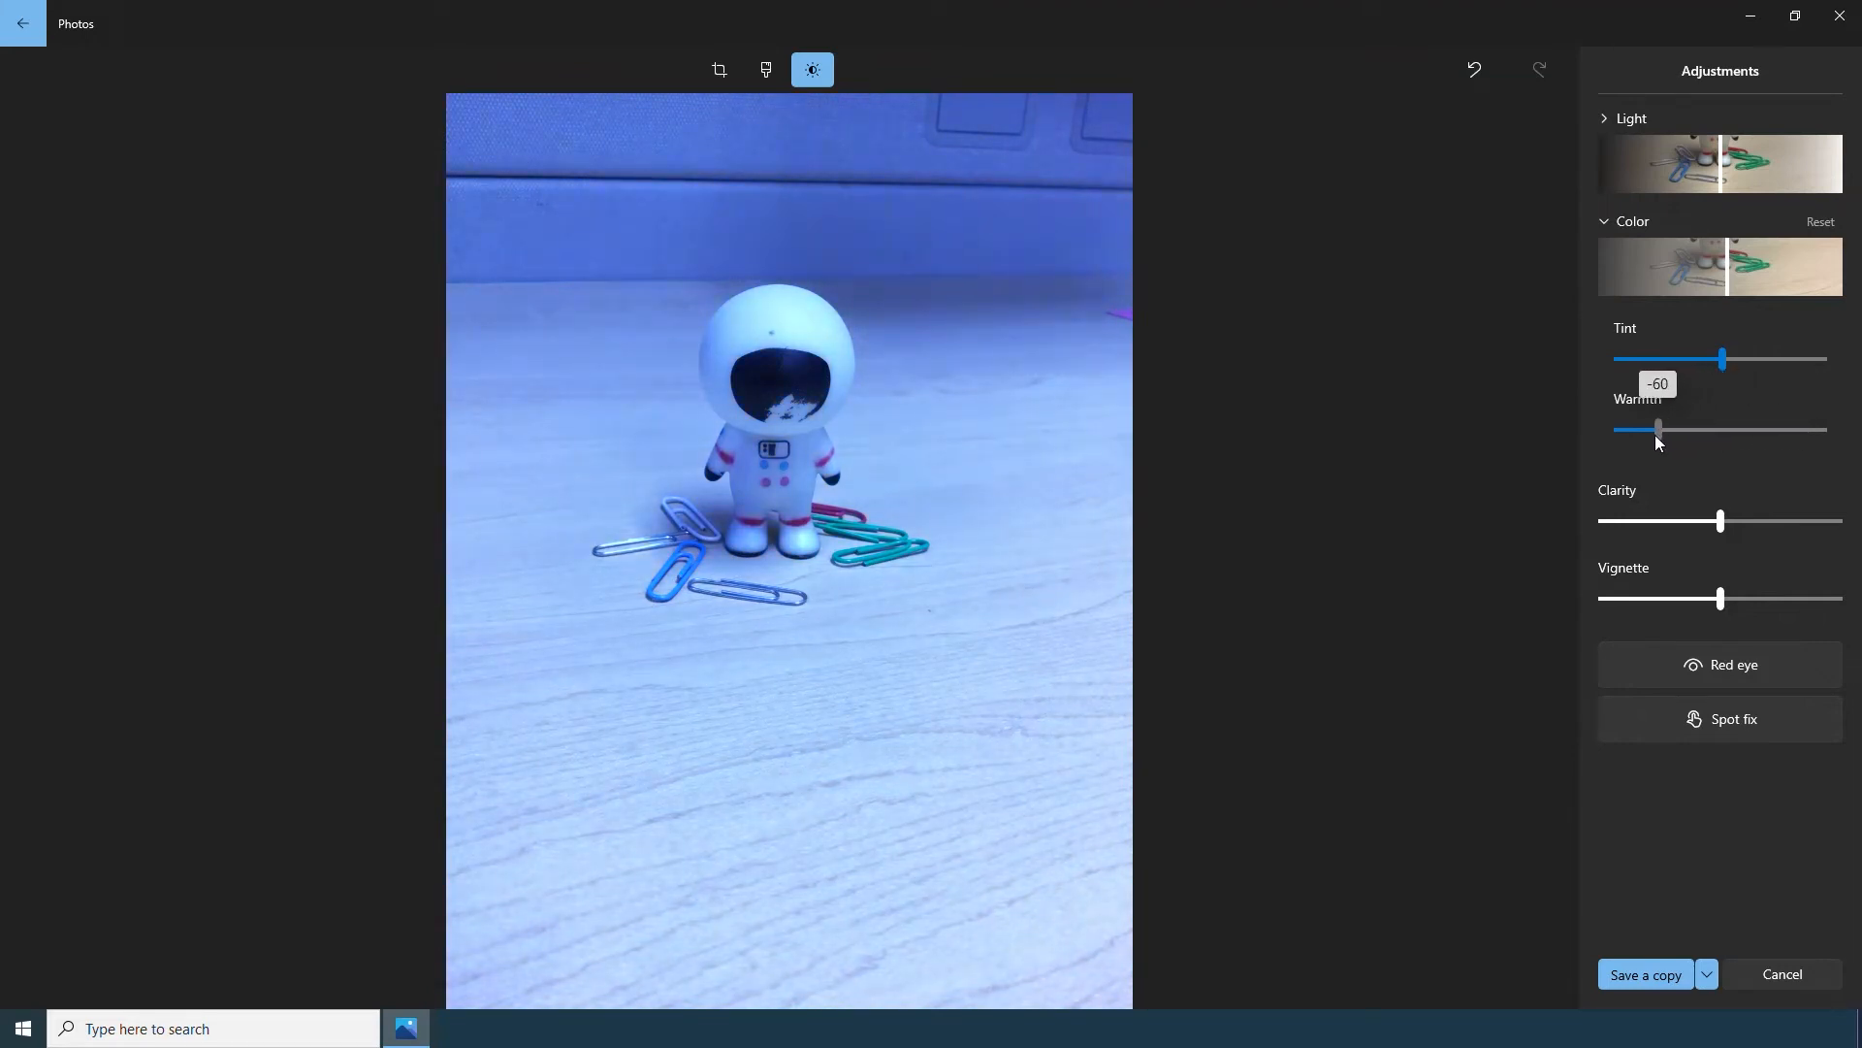
pyautogui.moveTo(1677, 438); pyautogui.dragTo(1683, 437)
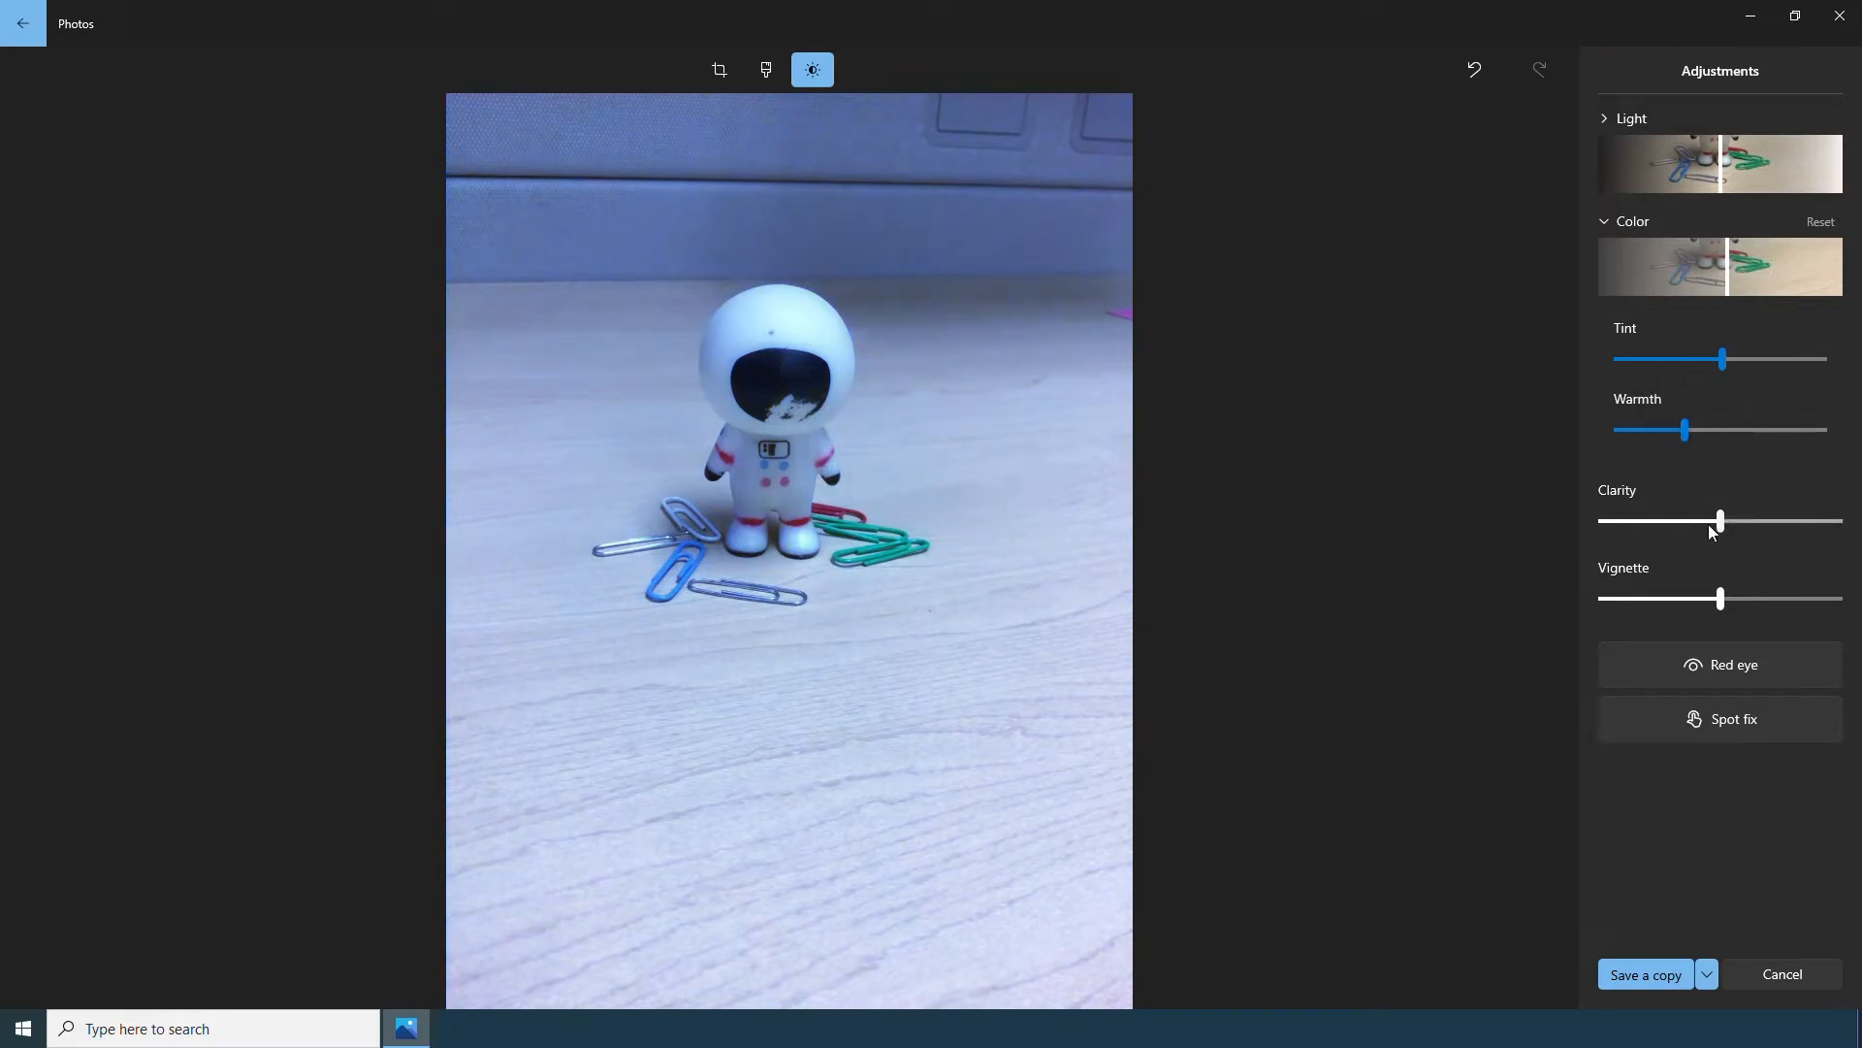
# - Nudge Clarity and Vignette slightly above the middle and bring Warmth back to the middle
pyautogui.moveTo(1721, 522)
pyautogui.mouseDown()
pyautogui.moveTo(1809, 521)
pyautogui.moveTo(1531, 522)
pyautogui.moveTo(1725, 528)
pyautogui.mouseUp()
pyautogui.moveTo(1721, 600)
pyautogui.mouseDown()
pyautogui.moveTo(1598, 602)
pyautogui.moveTo(1835, 598)
pyautogui.moveTo(1725, 599)
pyautogui.mouseUp()
pyautogui.moveTo(1686, 430); pyautogui.dragTo(1720, 431)
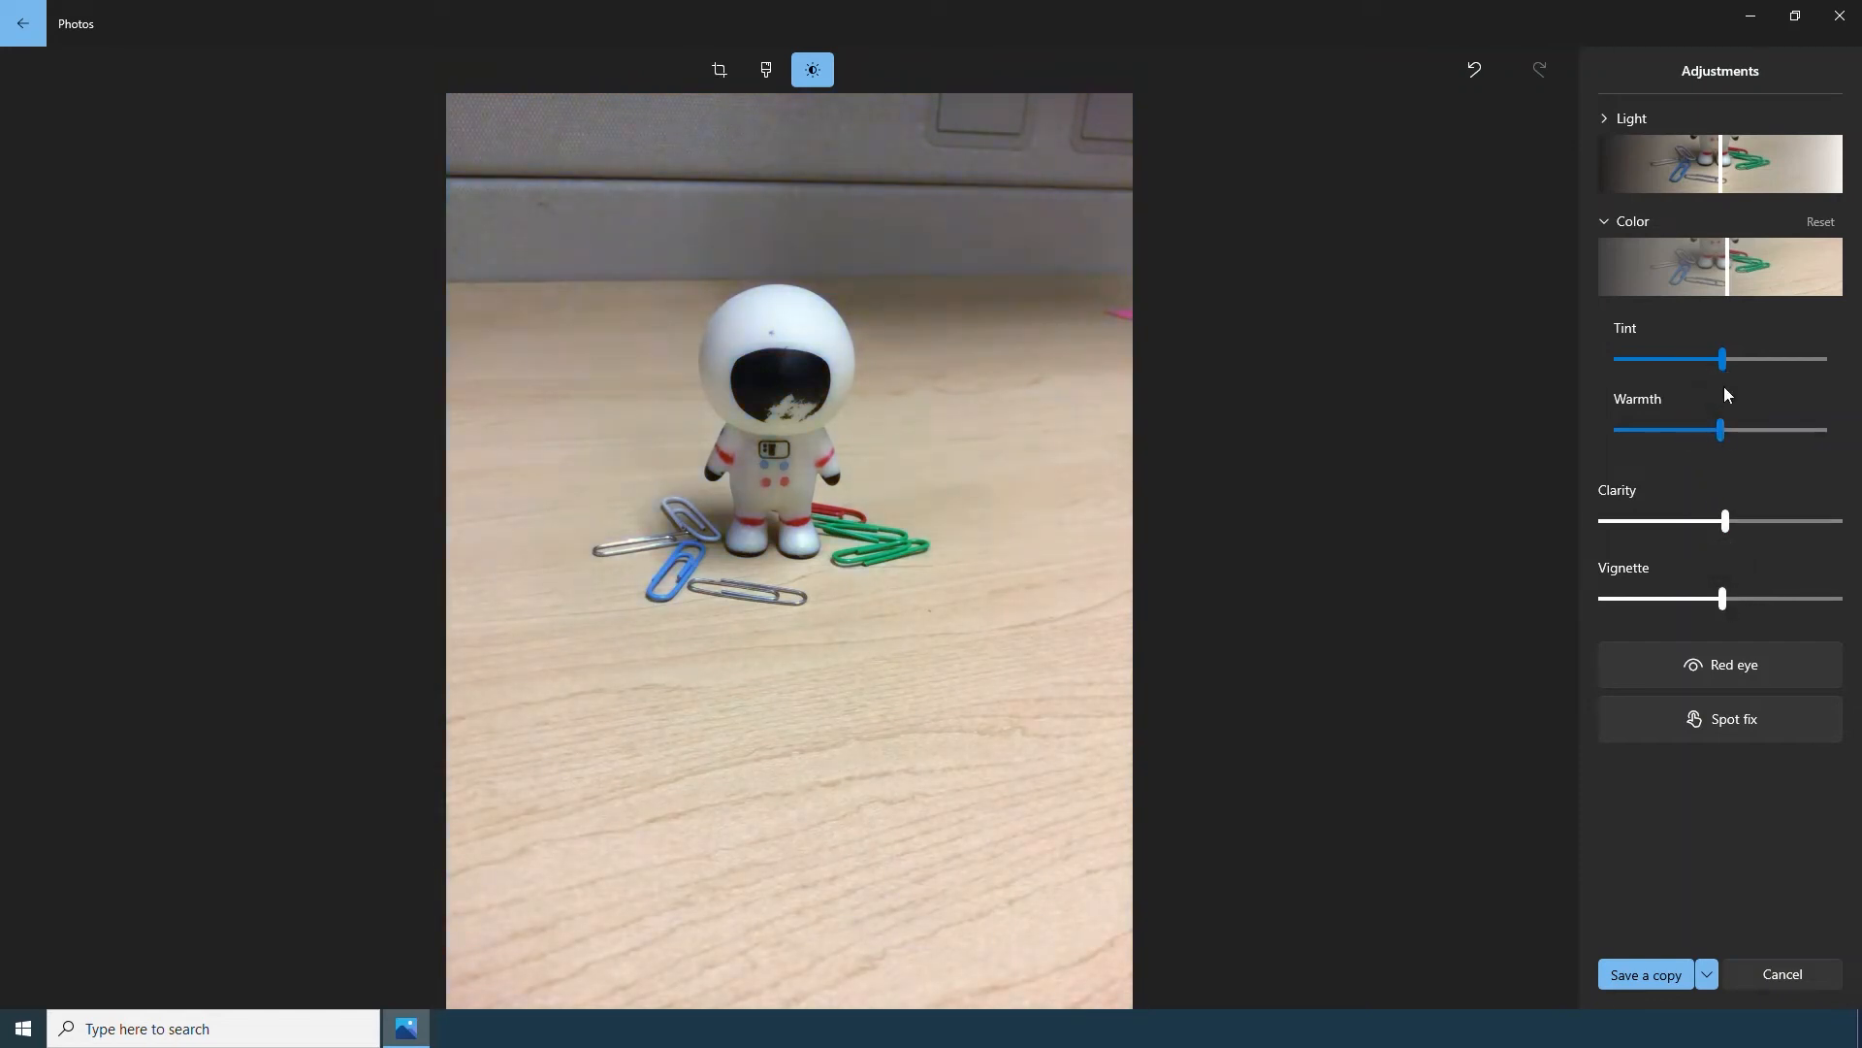
# - Try the Red eye correction on the astronaut's chest buttons and undo all adjustments made to the photo
pyautogui.click(1777, 661)
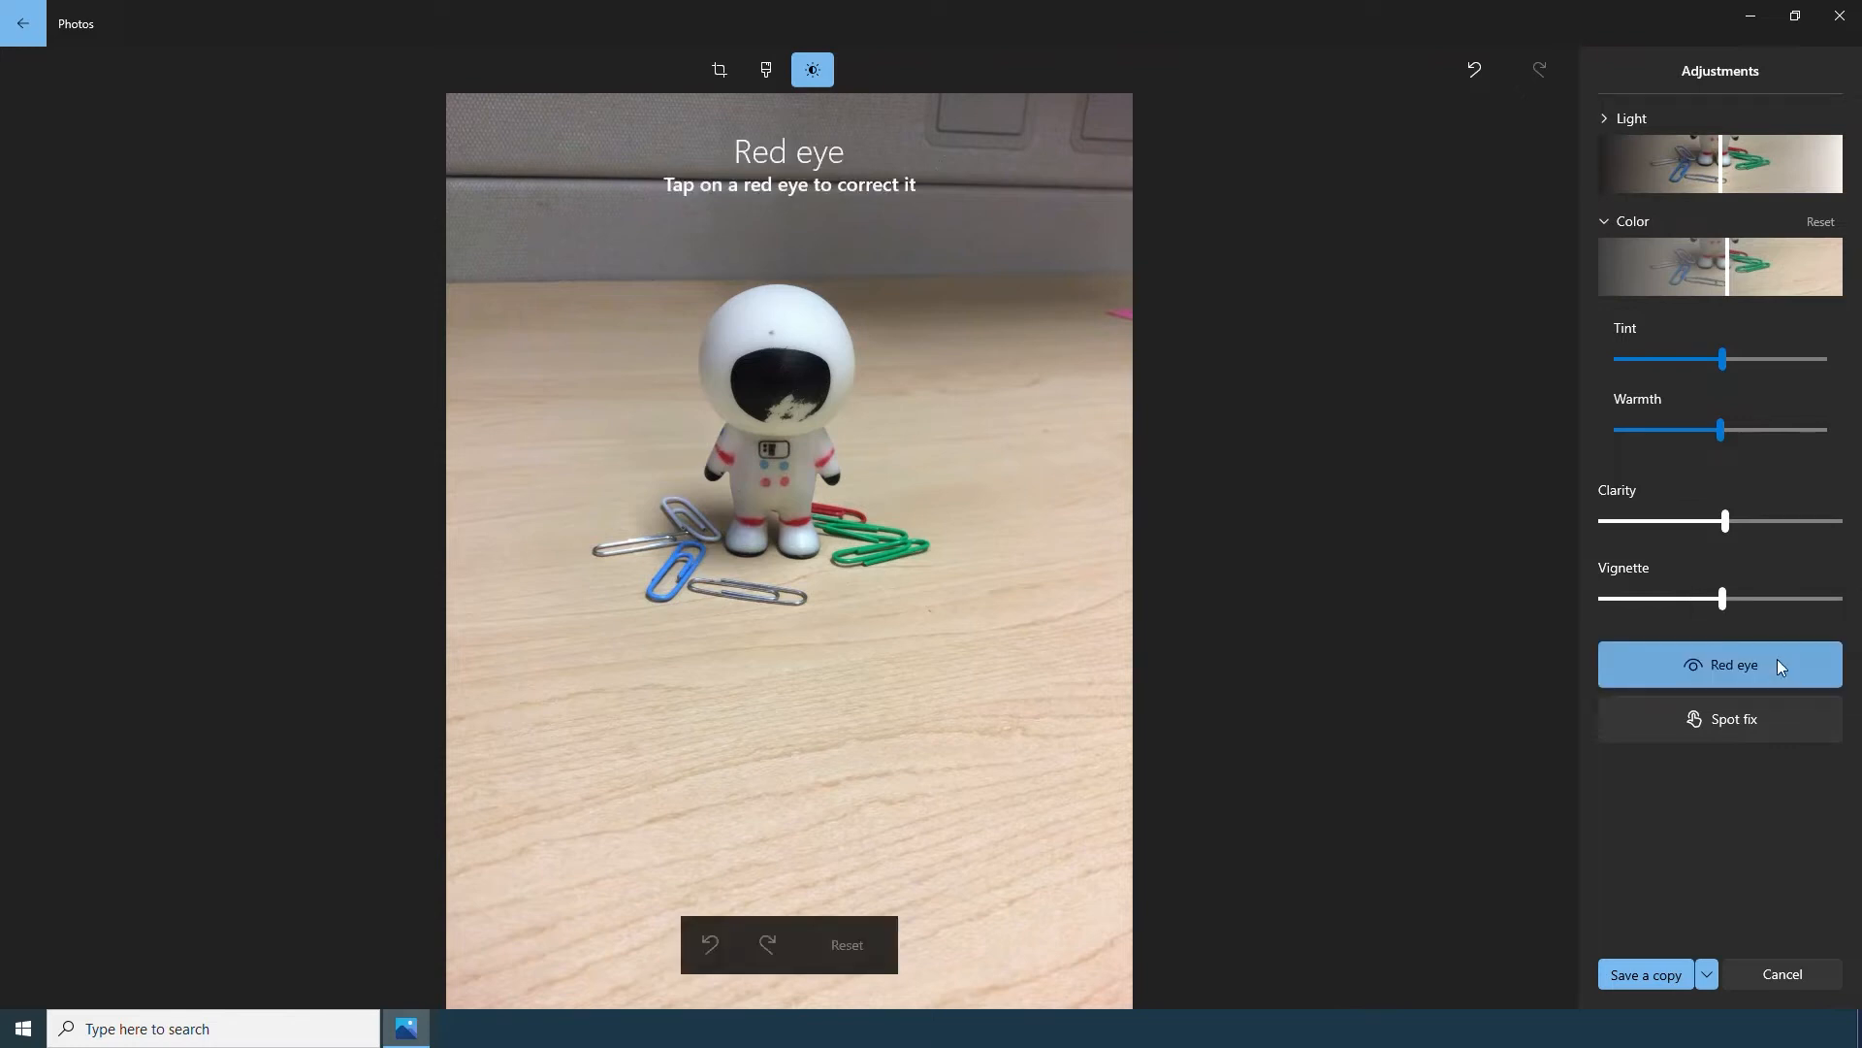
pyautogui.click(786, 485)
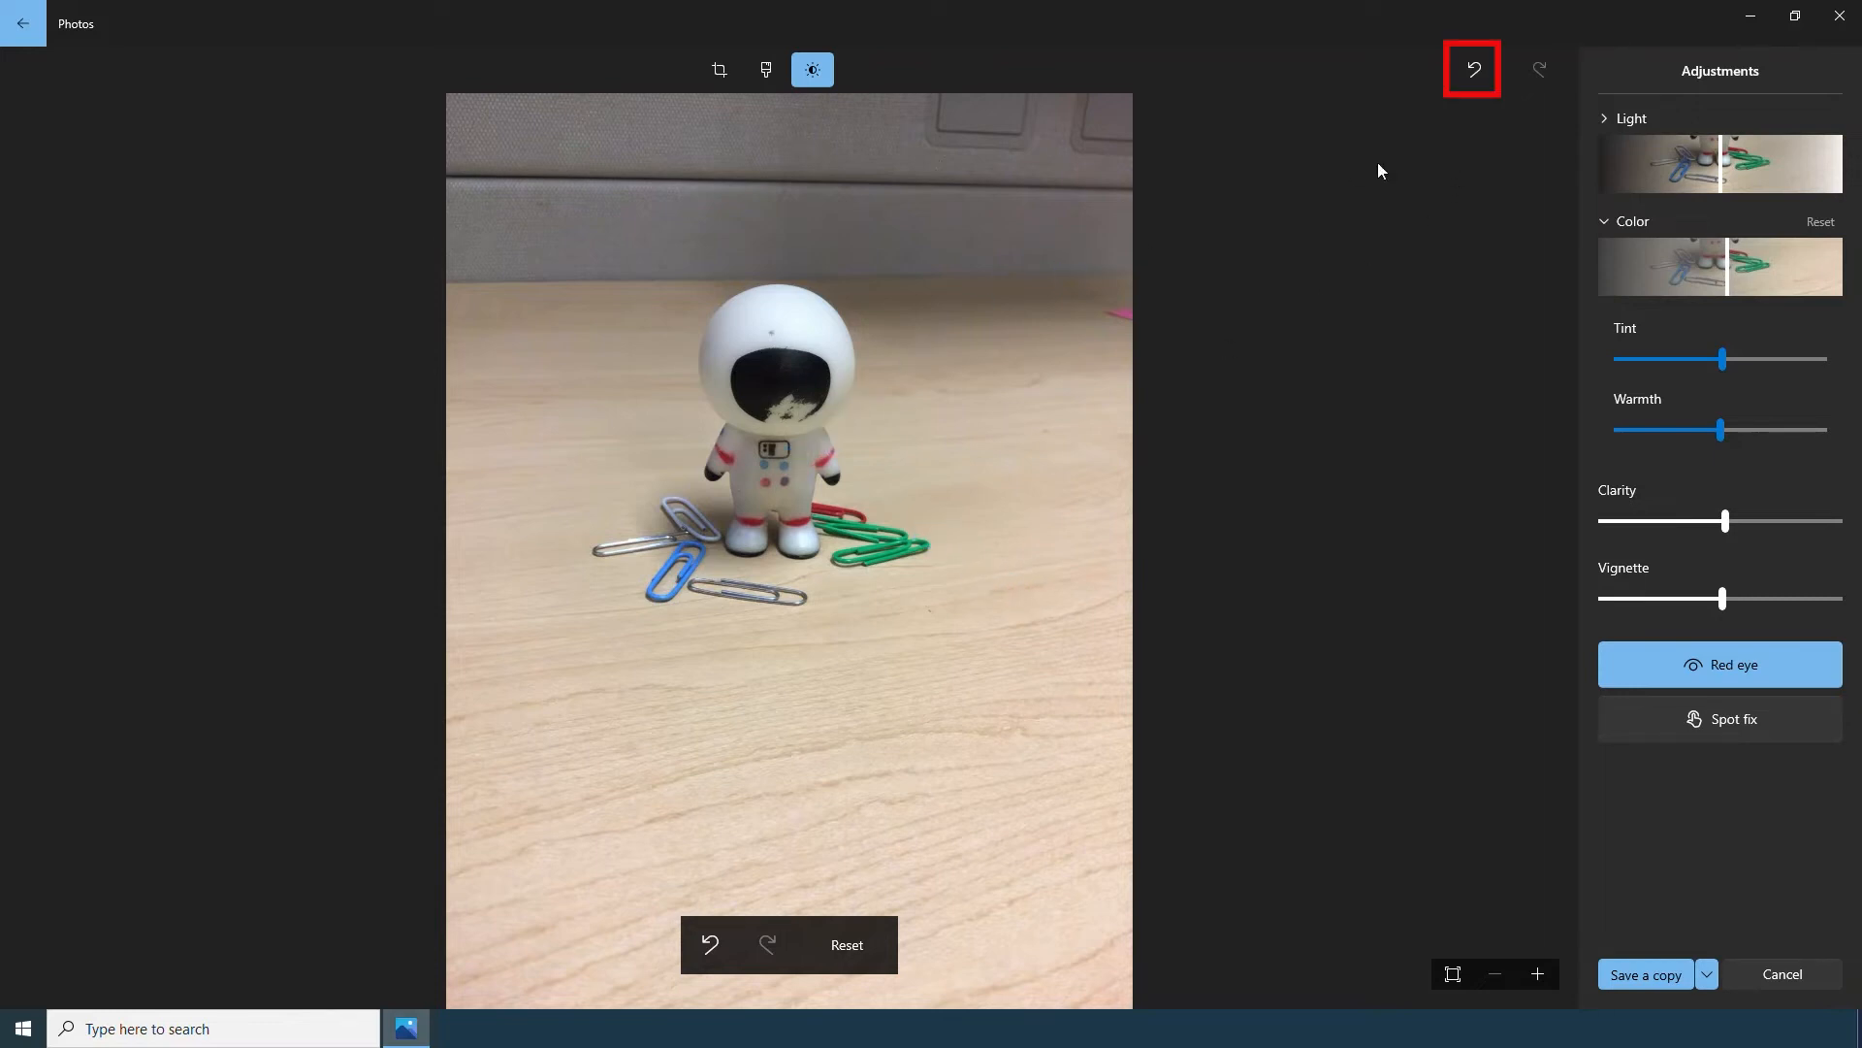
pyautogui.click(1485, 77)
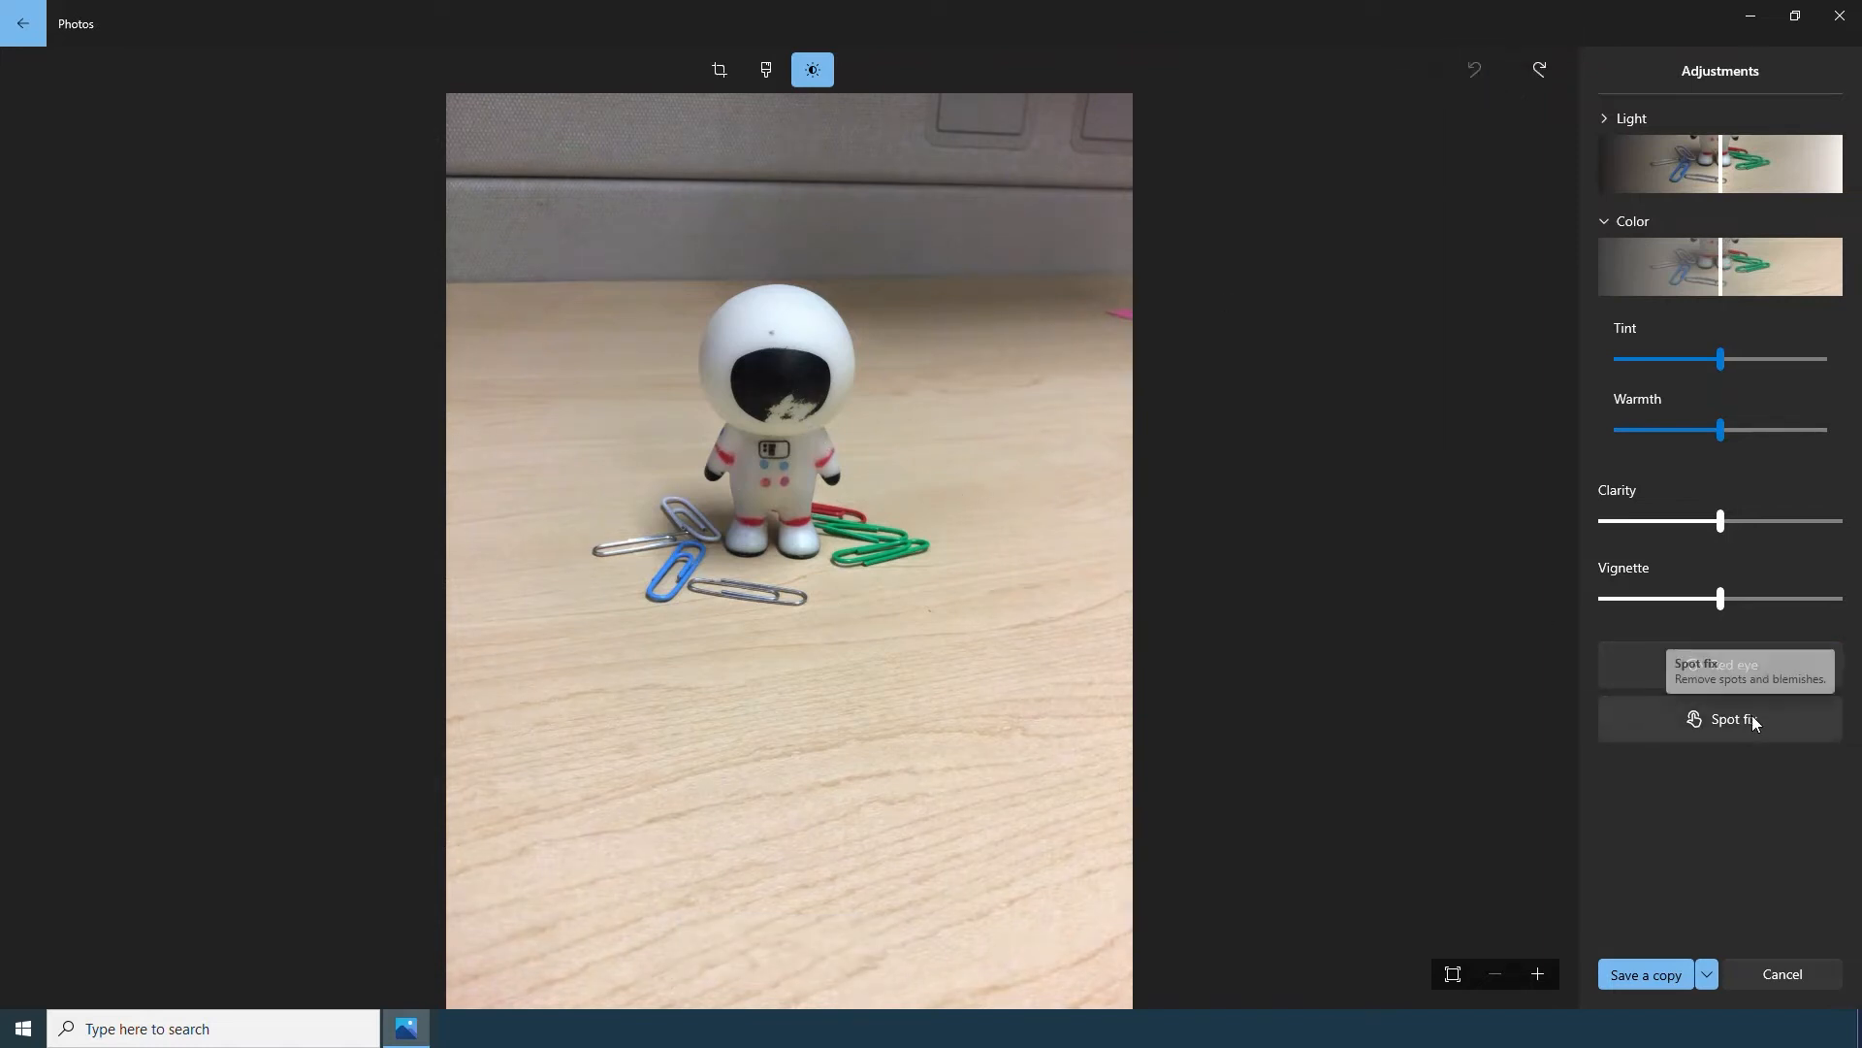
# - Remove light patches from the astronaut's black visor with Spot fix and save the result as a copy
pyautogui.click(1655, 724)
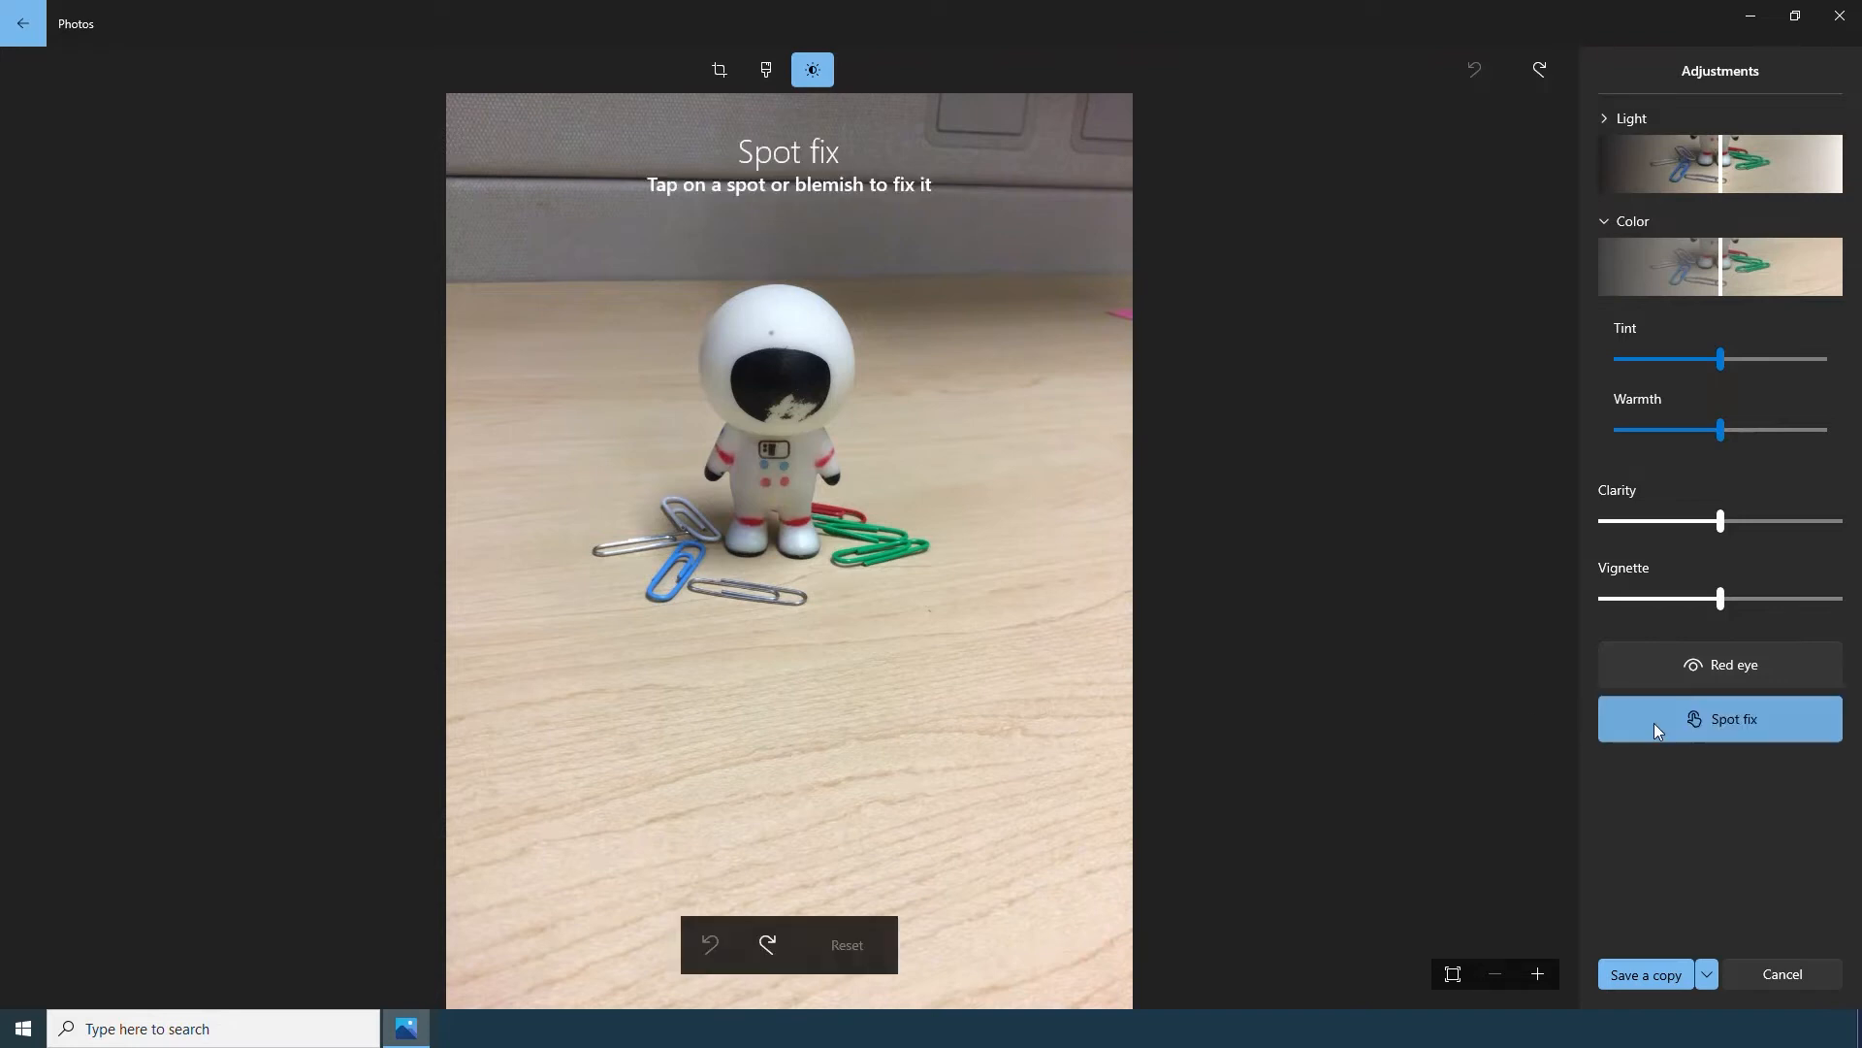
pyautogui.click(788, 410)
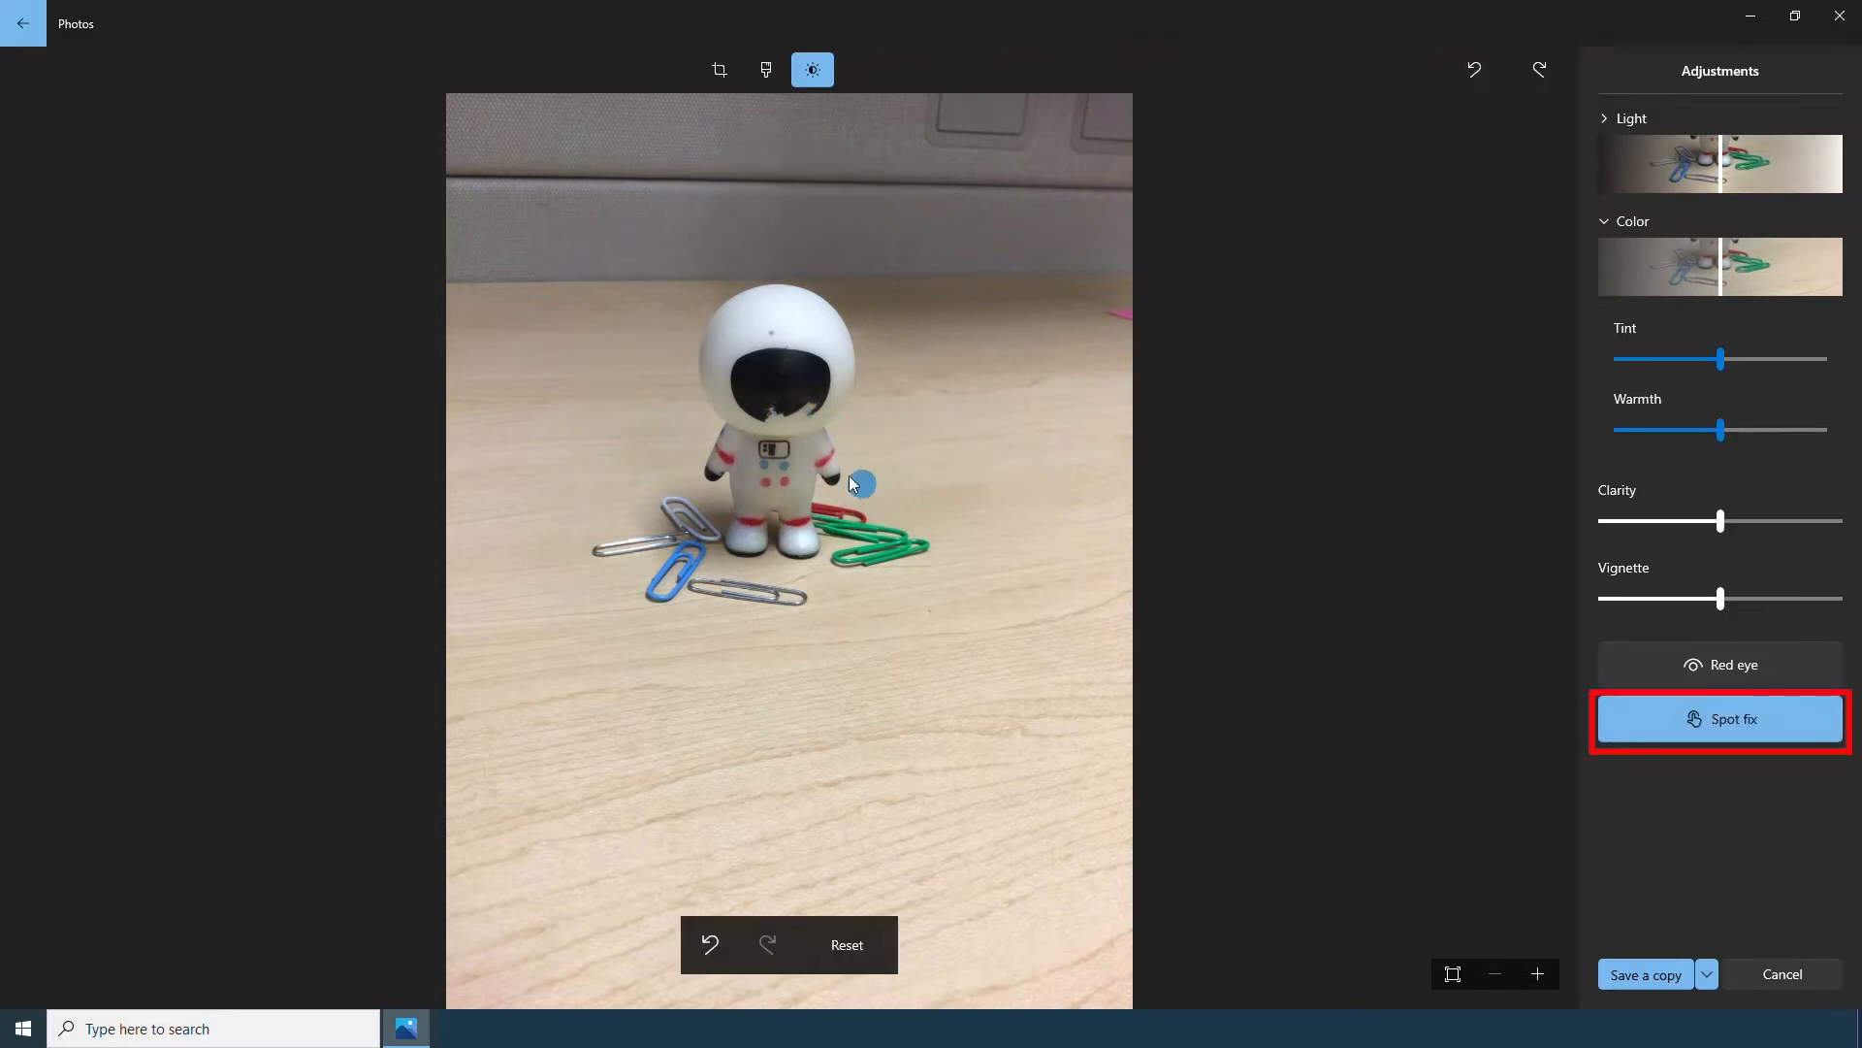
pyautogui.click(816, 427)
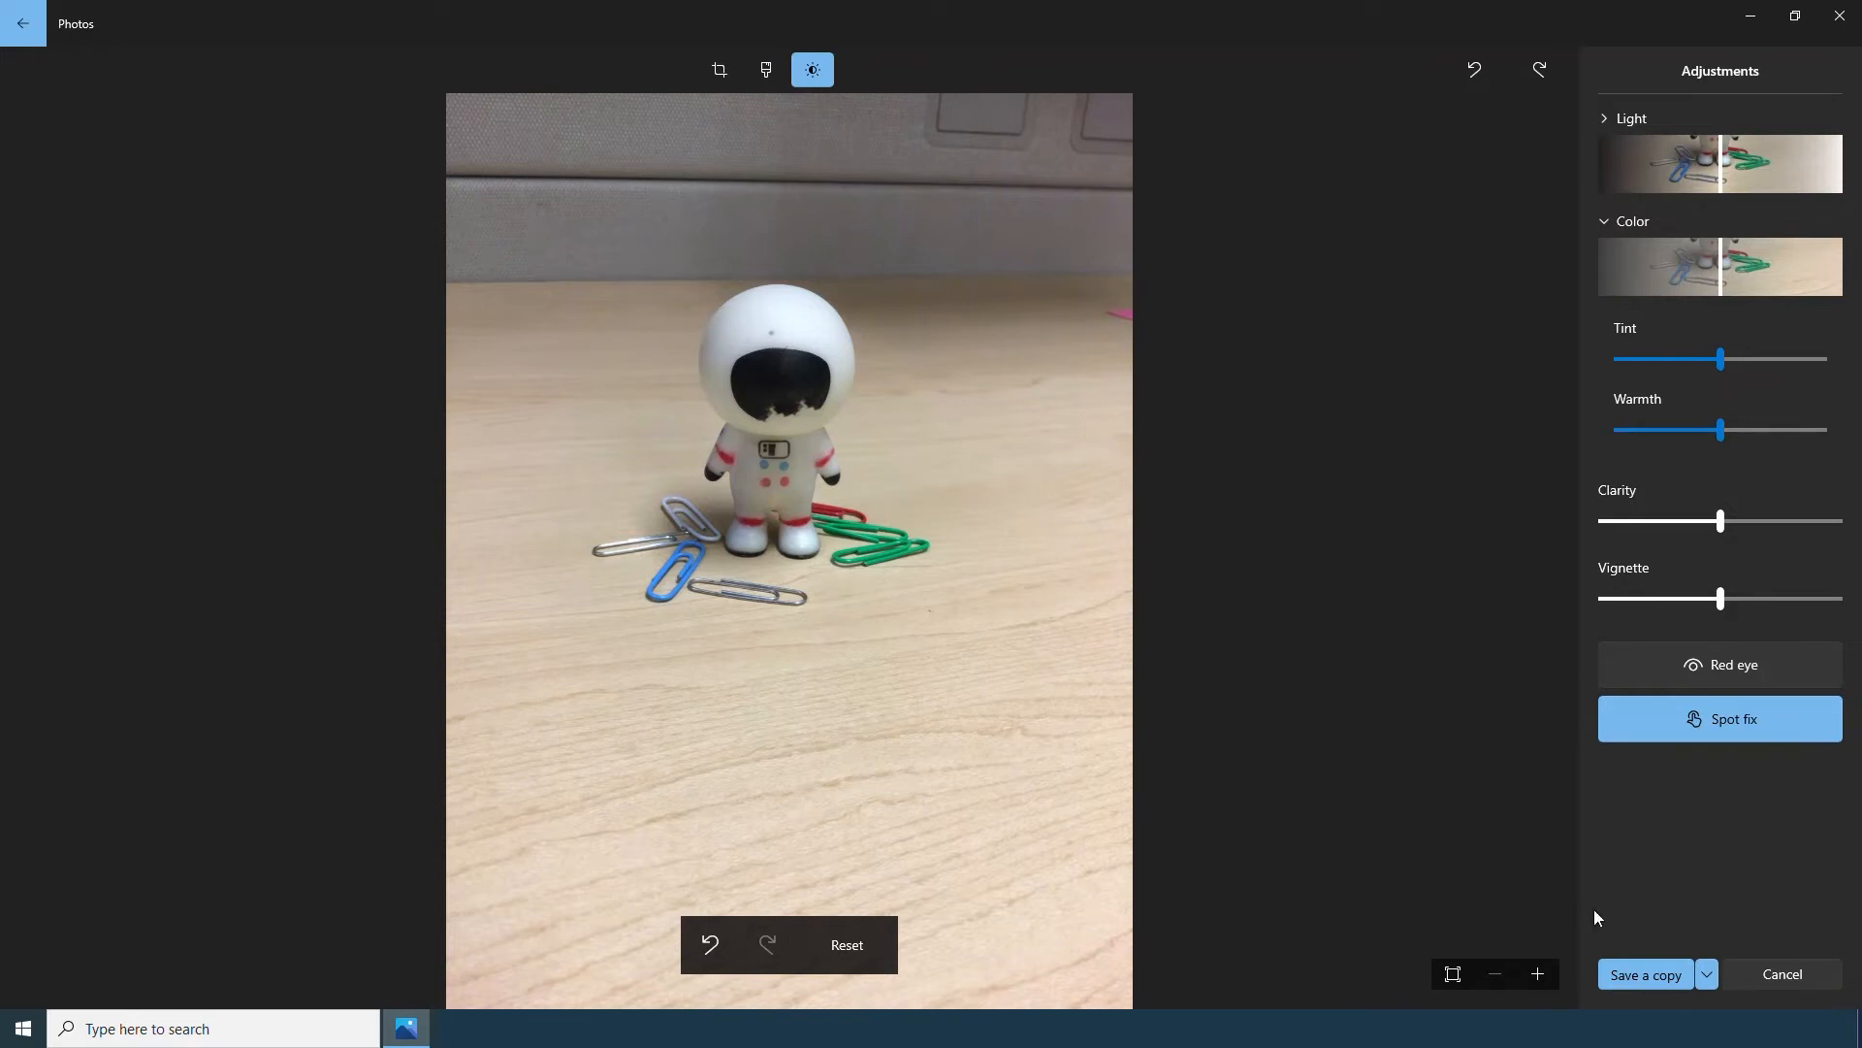
pyautogui.click(1655, 979)
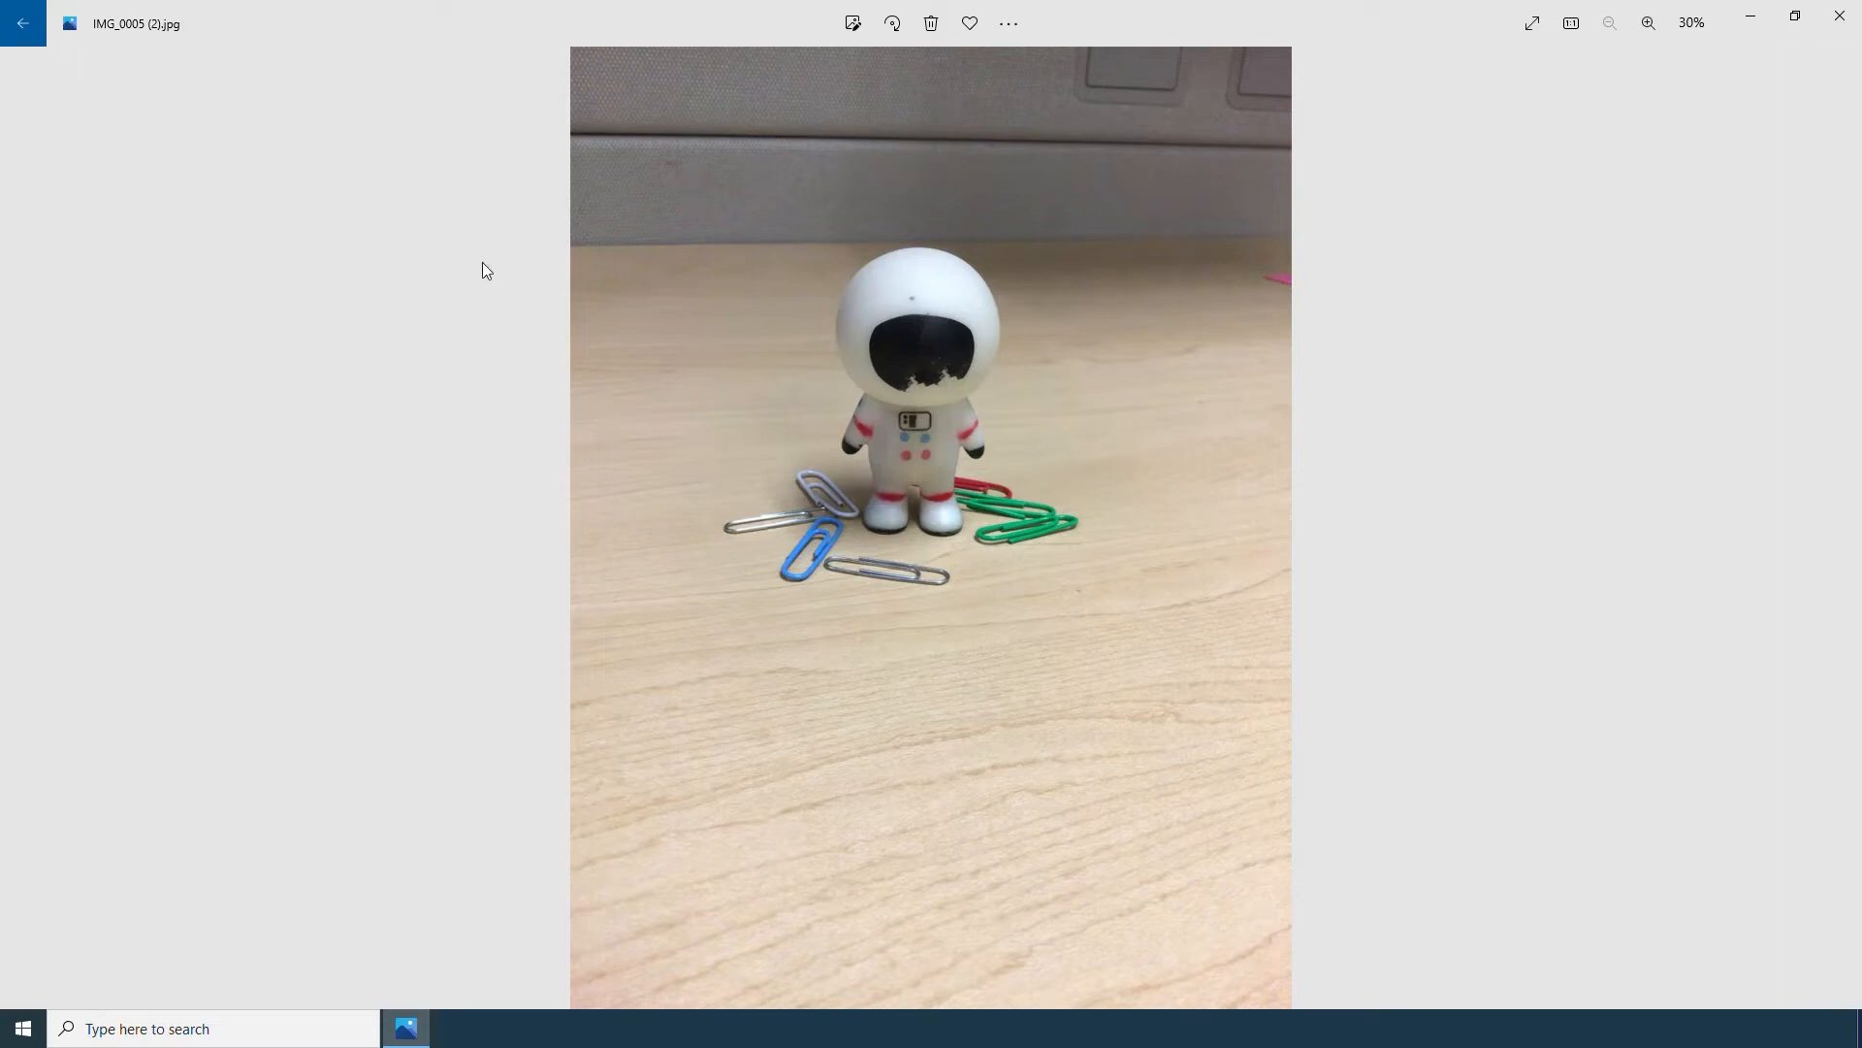
# - Open IMG_0040.jpg, the photo partly covered by a finger, from the start of the collection and delete it
pyautogui.click(23, 35)
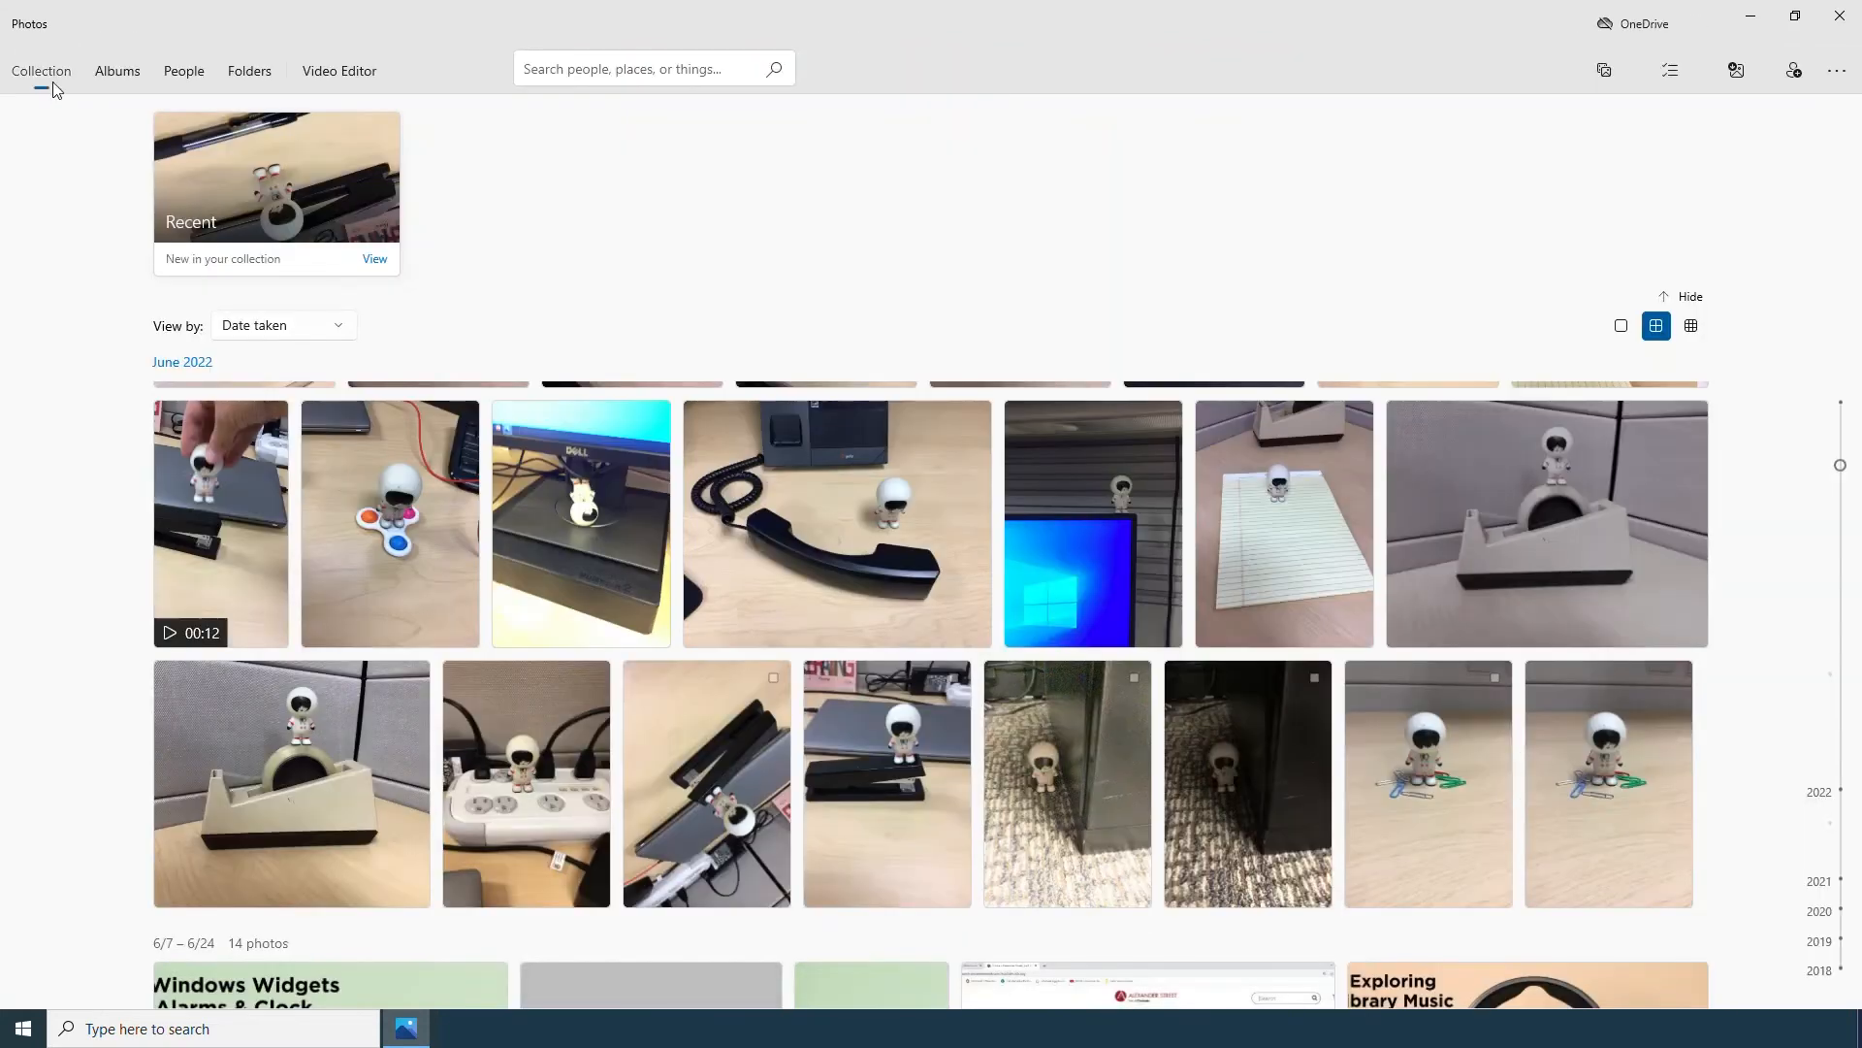
pyautogui.scroll(5, 782, 786)
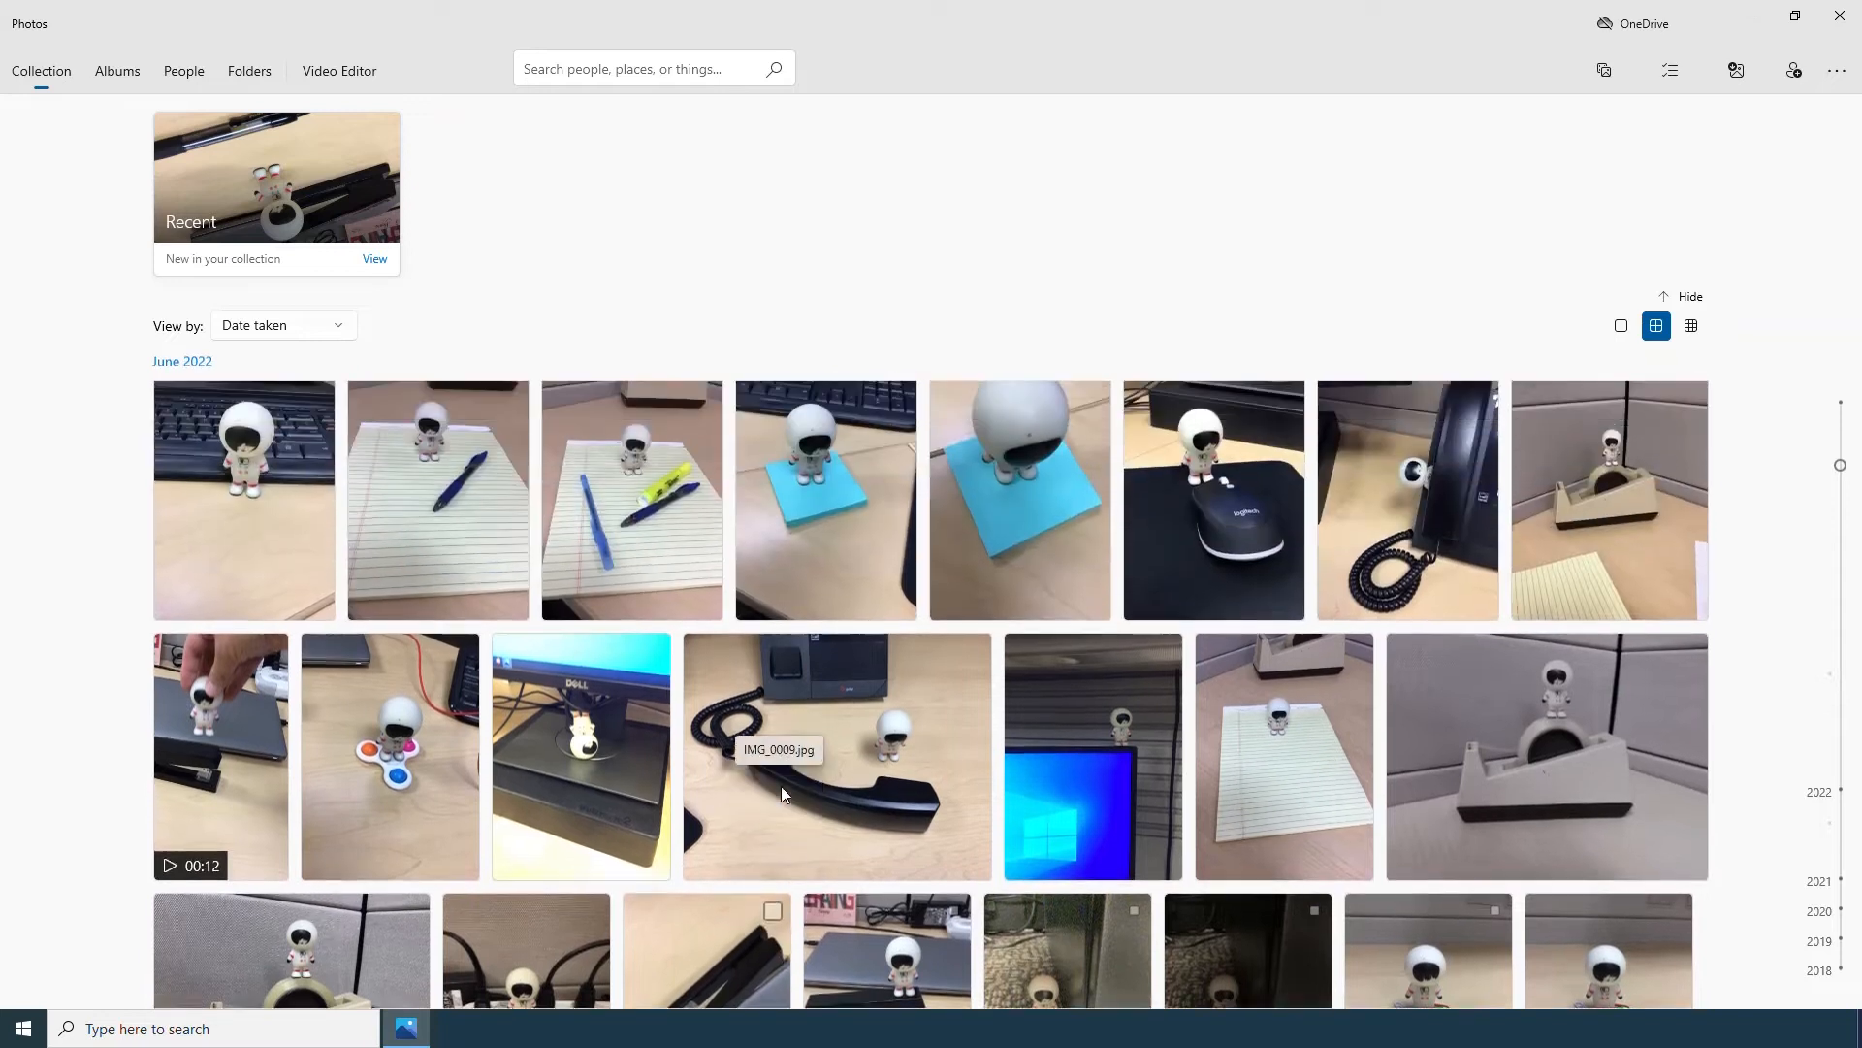
pyautogui.scroll(3, 781, 792)
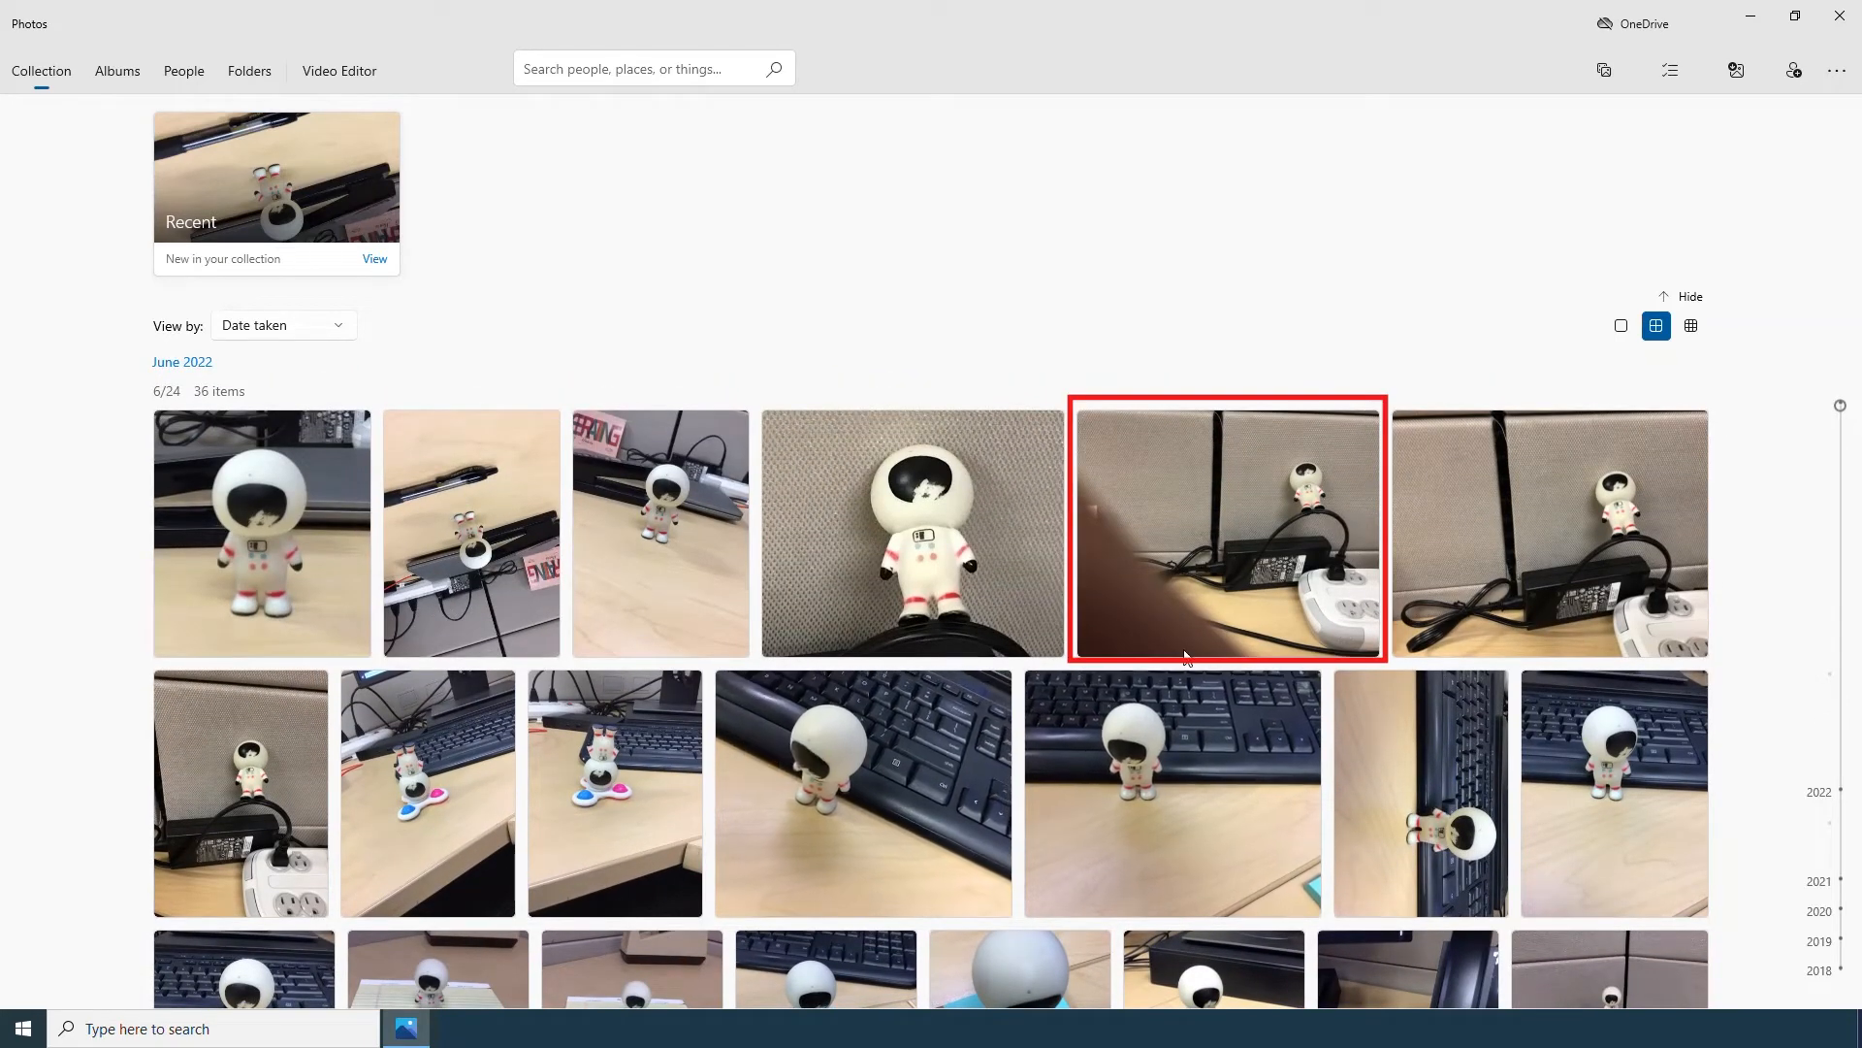
pyautogui.click(1224, 596)
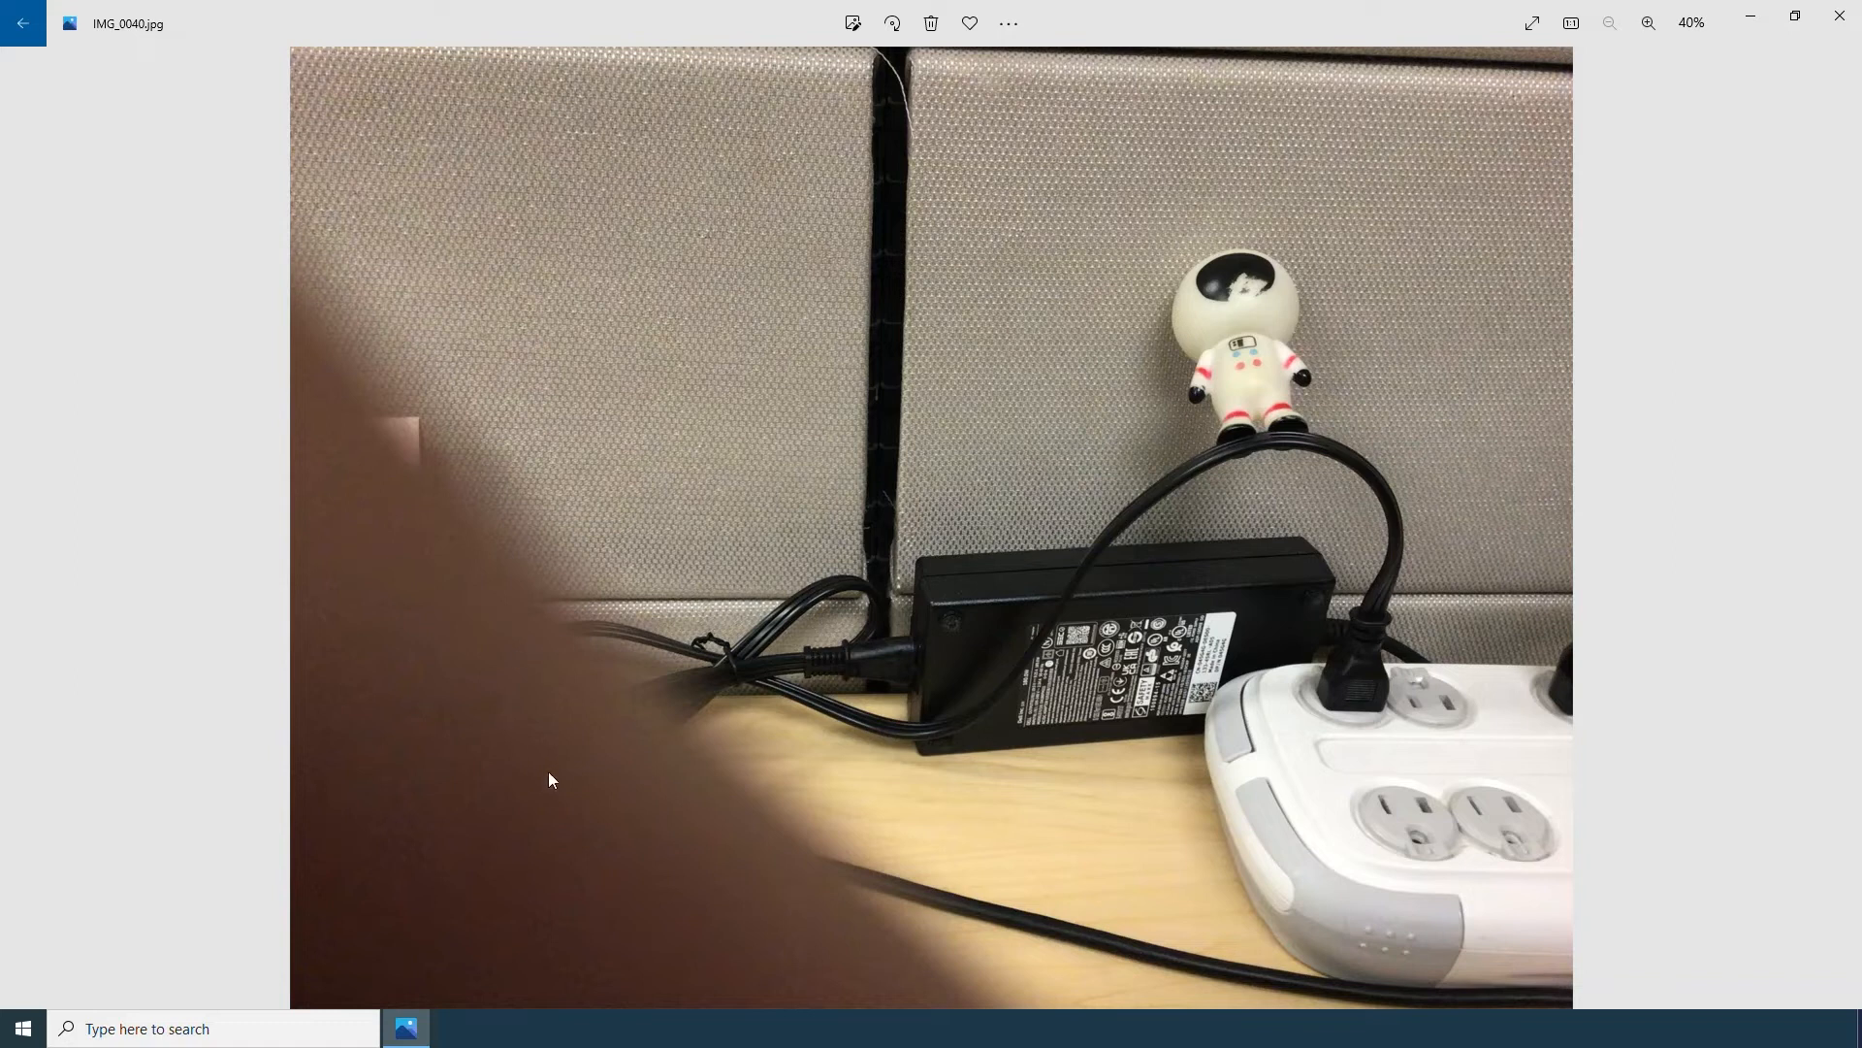
pyautogui.click(931, 24)
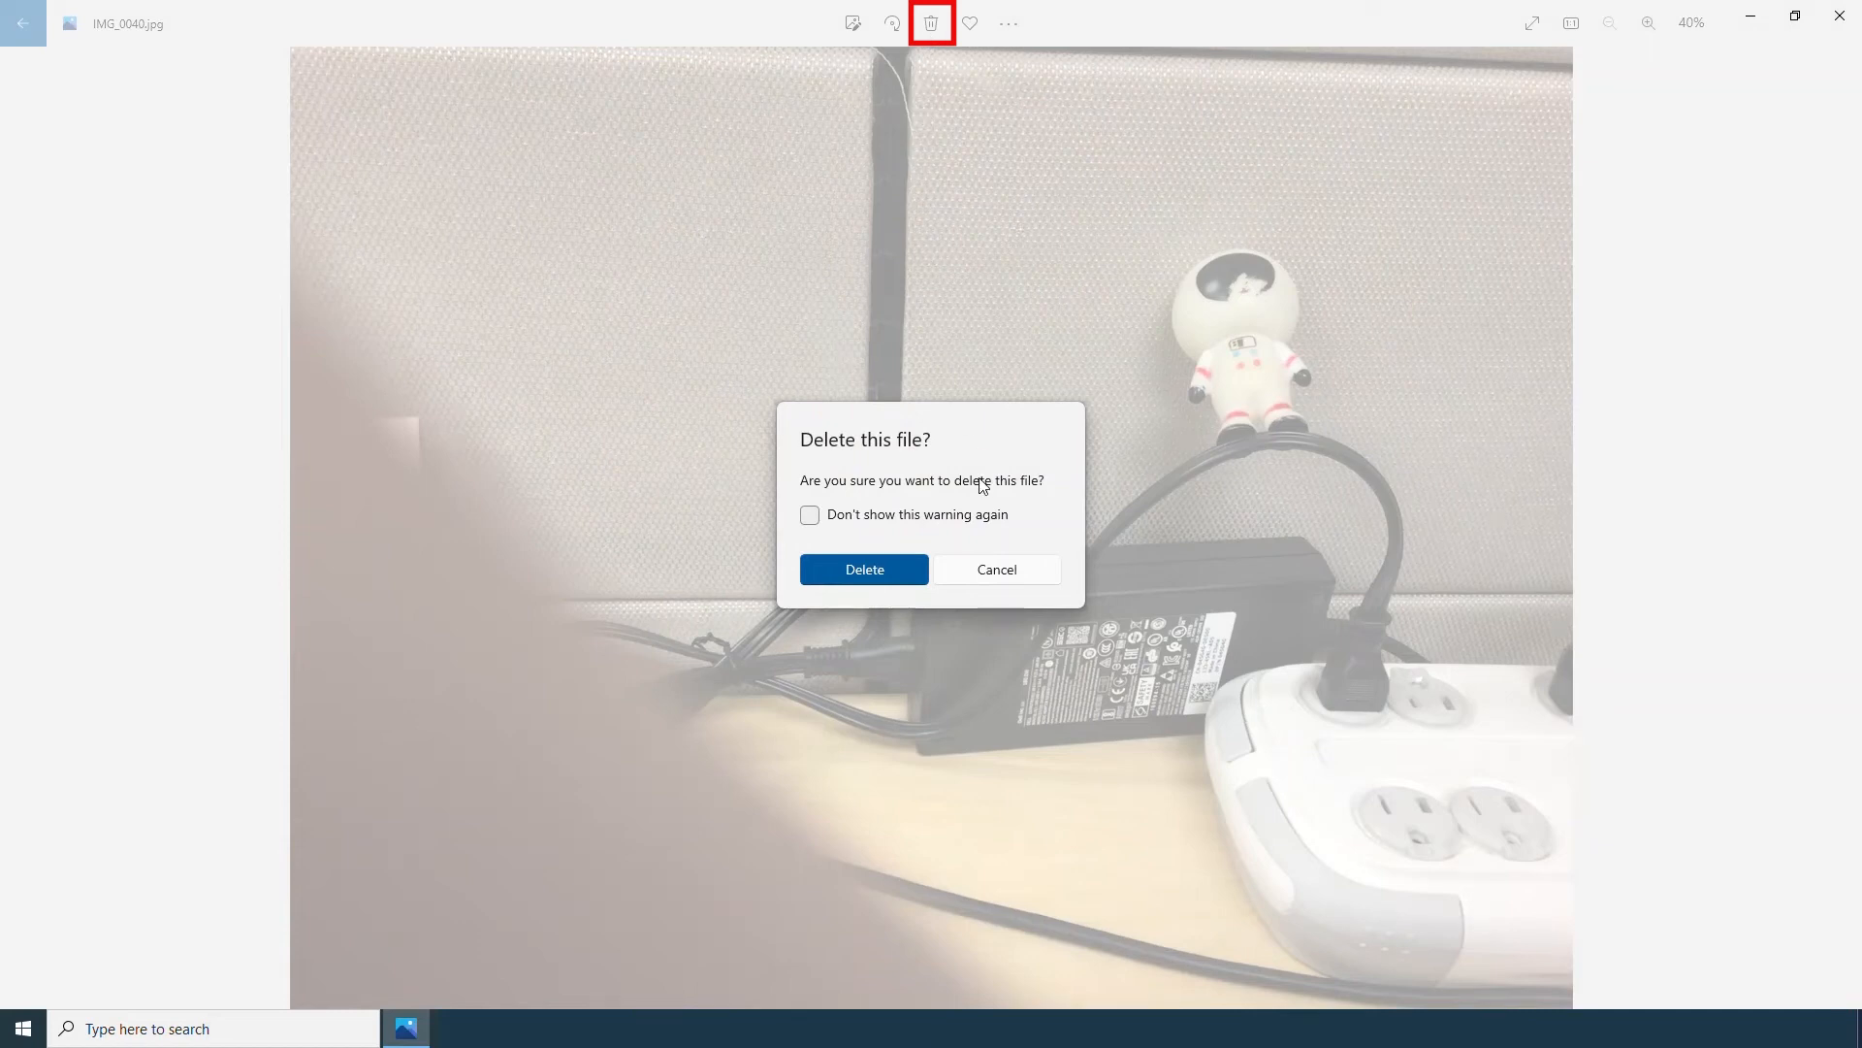
pyautogui.click(896, 573)
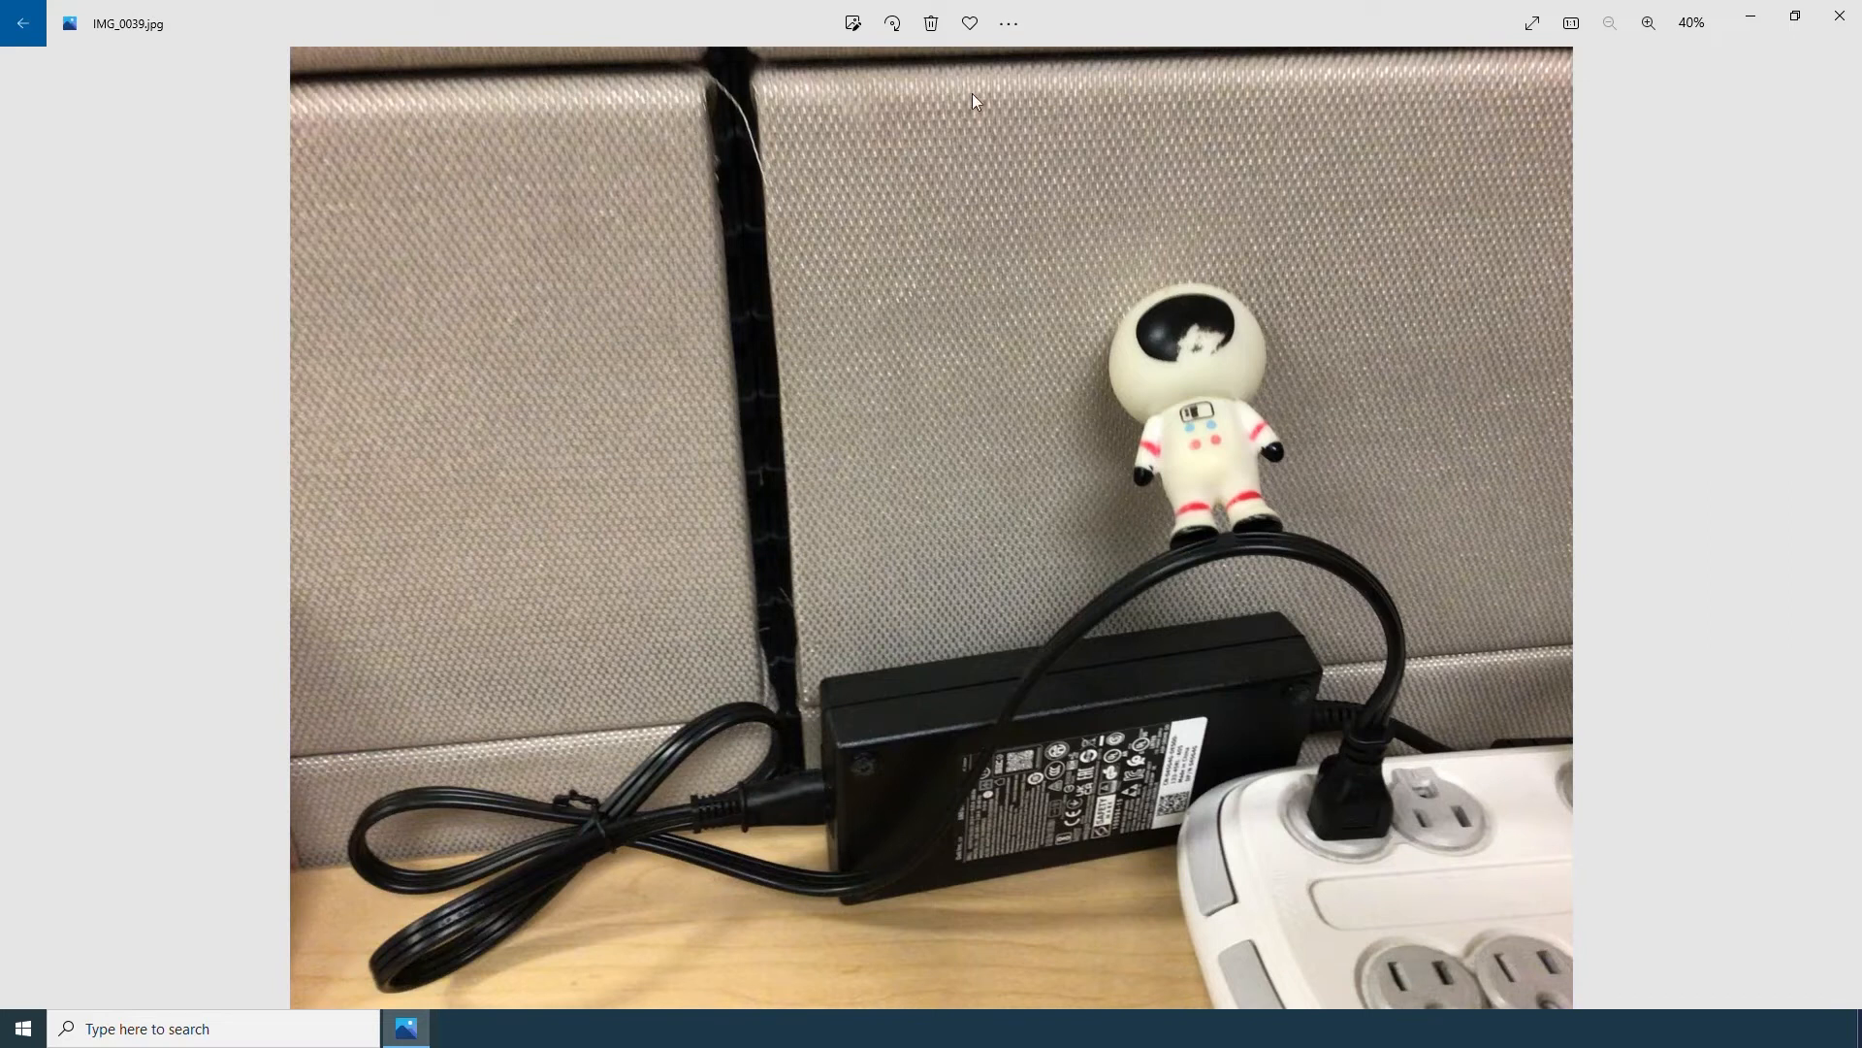
# - Mark IMG_0039.jpg as a favorite and view the Favorites album
pyautogui.click(973, 29)
pyautogui.click(41, 37)
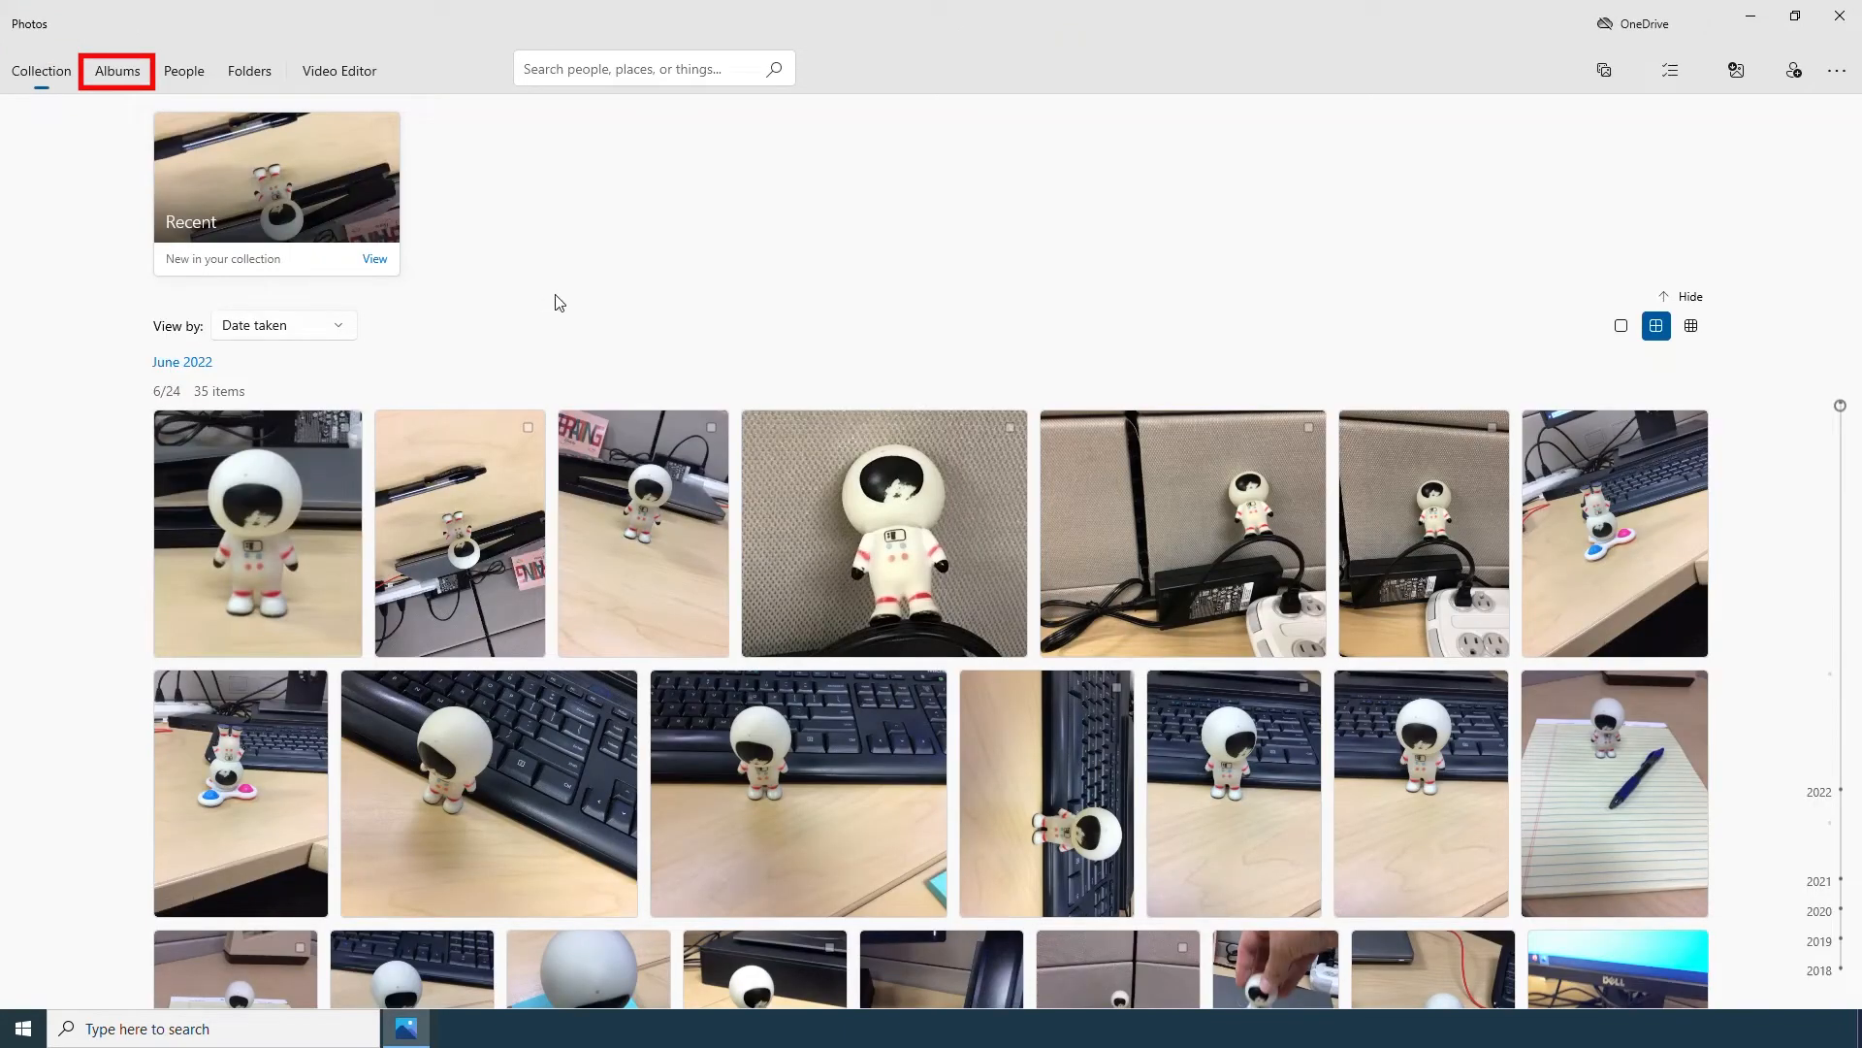
pyautogui.click(134, 83)
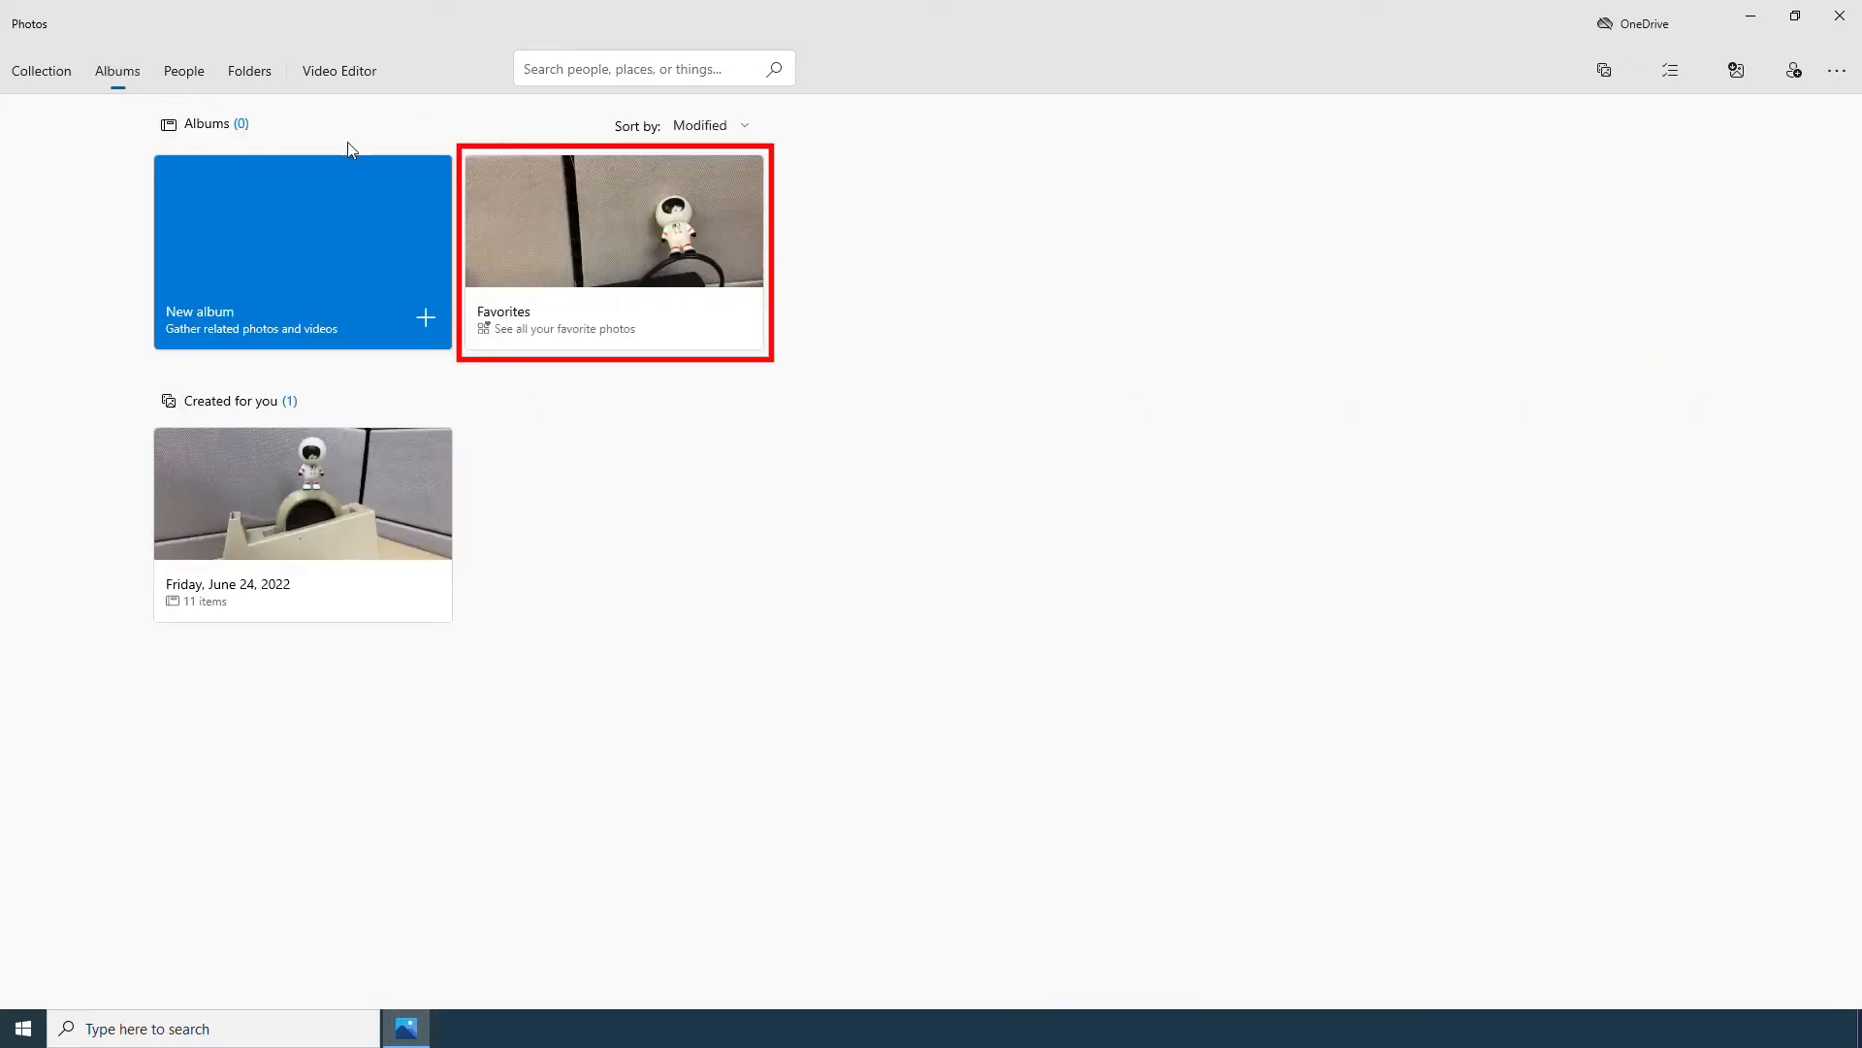
pyautogui.click(595, 240)
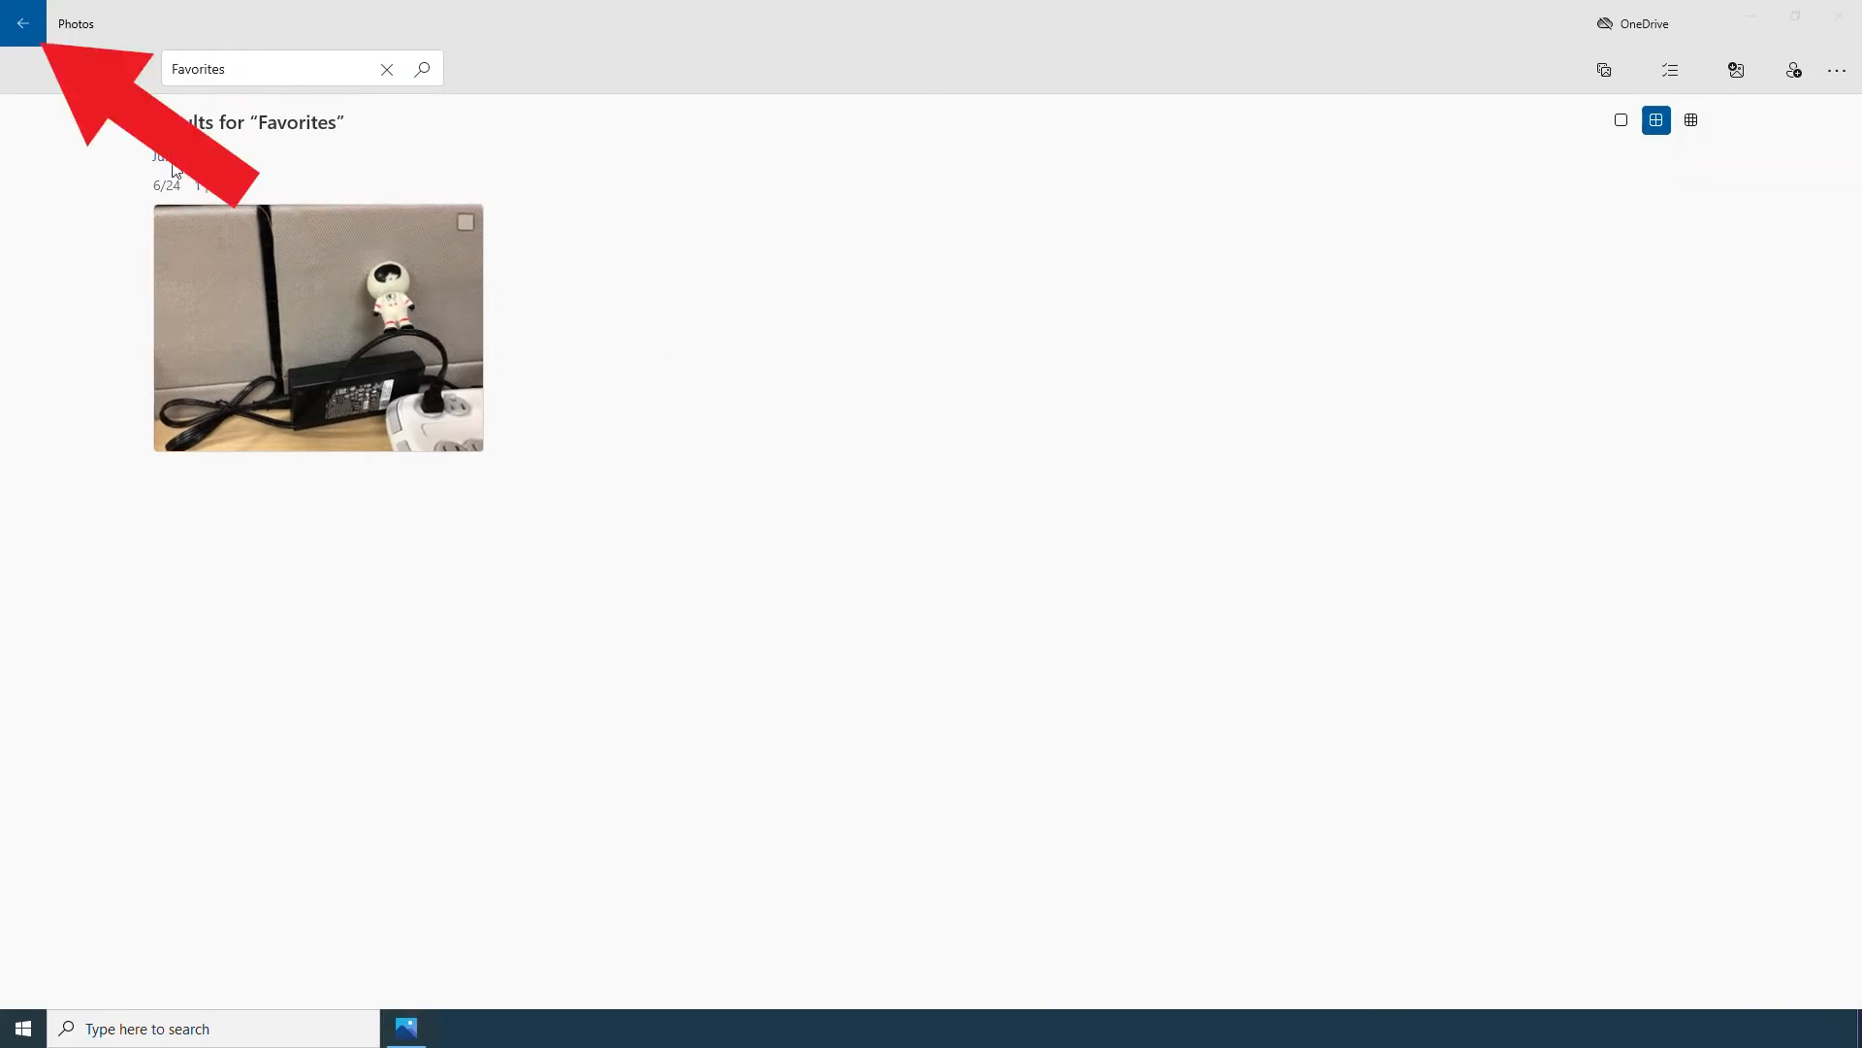
# - Start a new album and select four photos: the astronaut on the centered fidget spinner and three of it by the keyboard
pyautogui.click(35, 35)
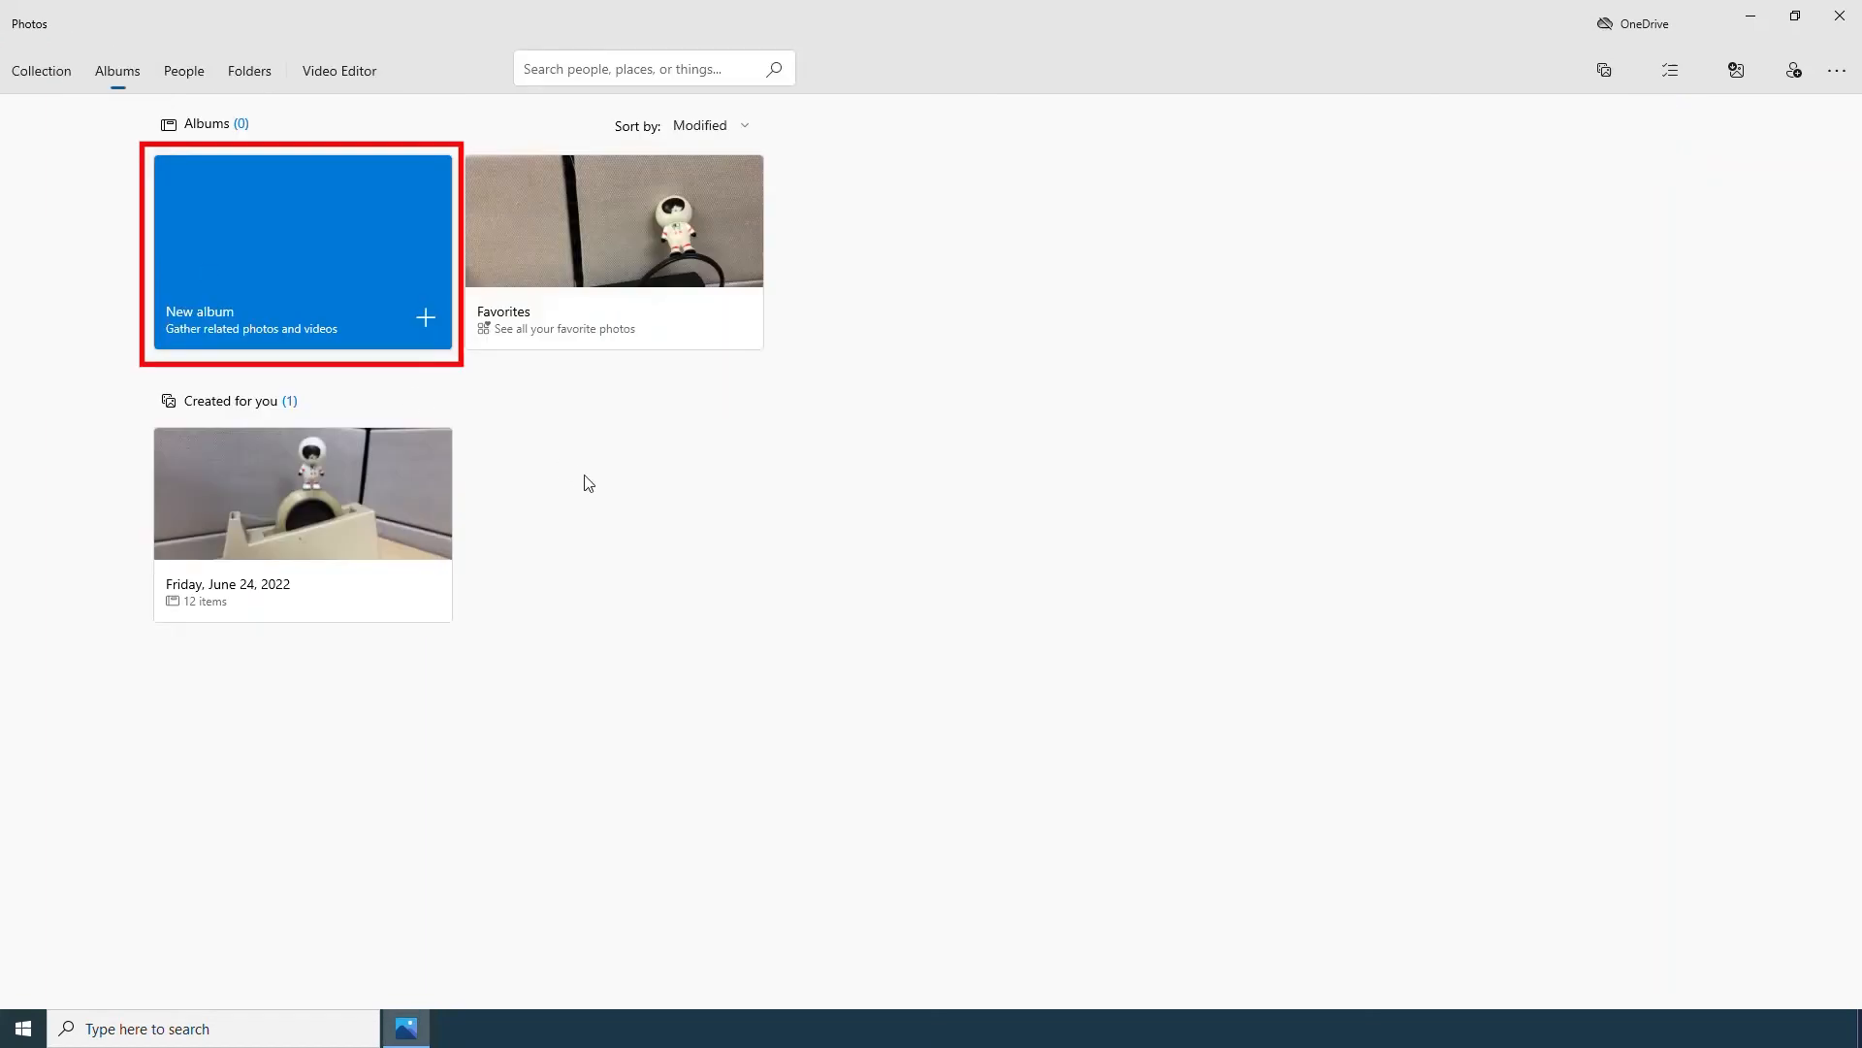
pyautogui.click(378, 328)
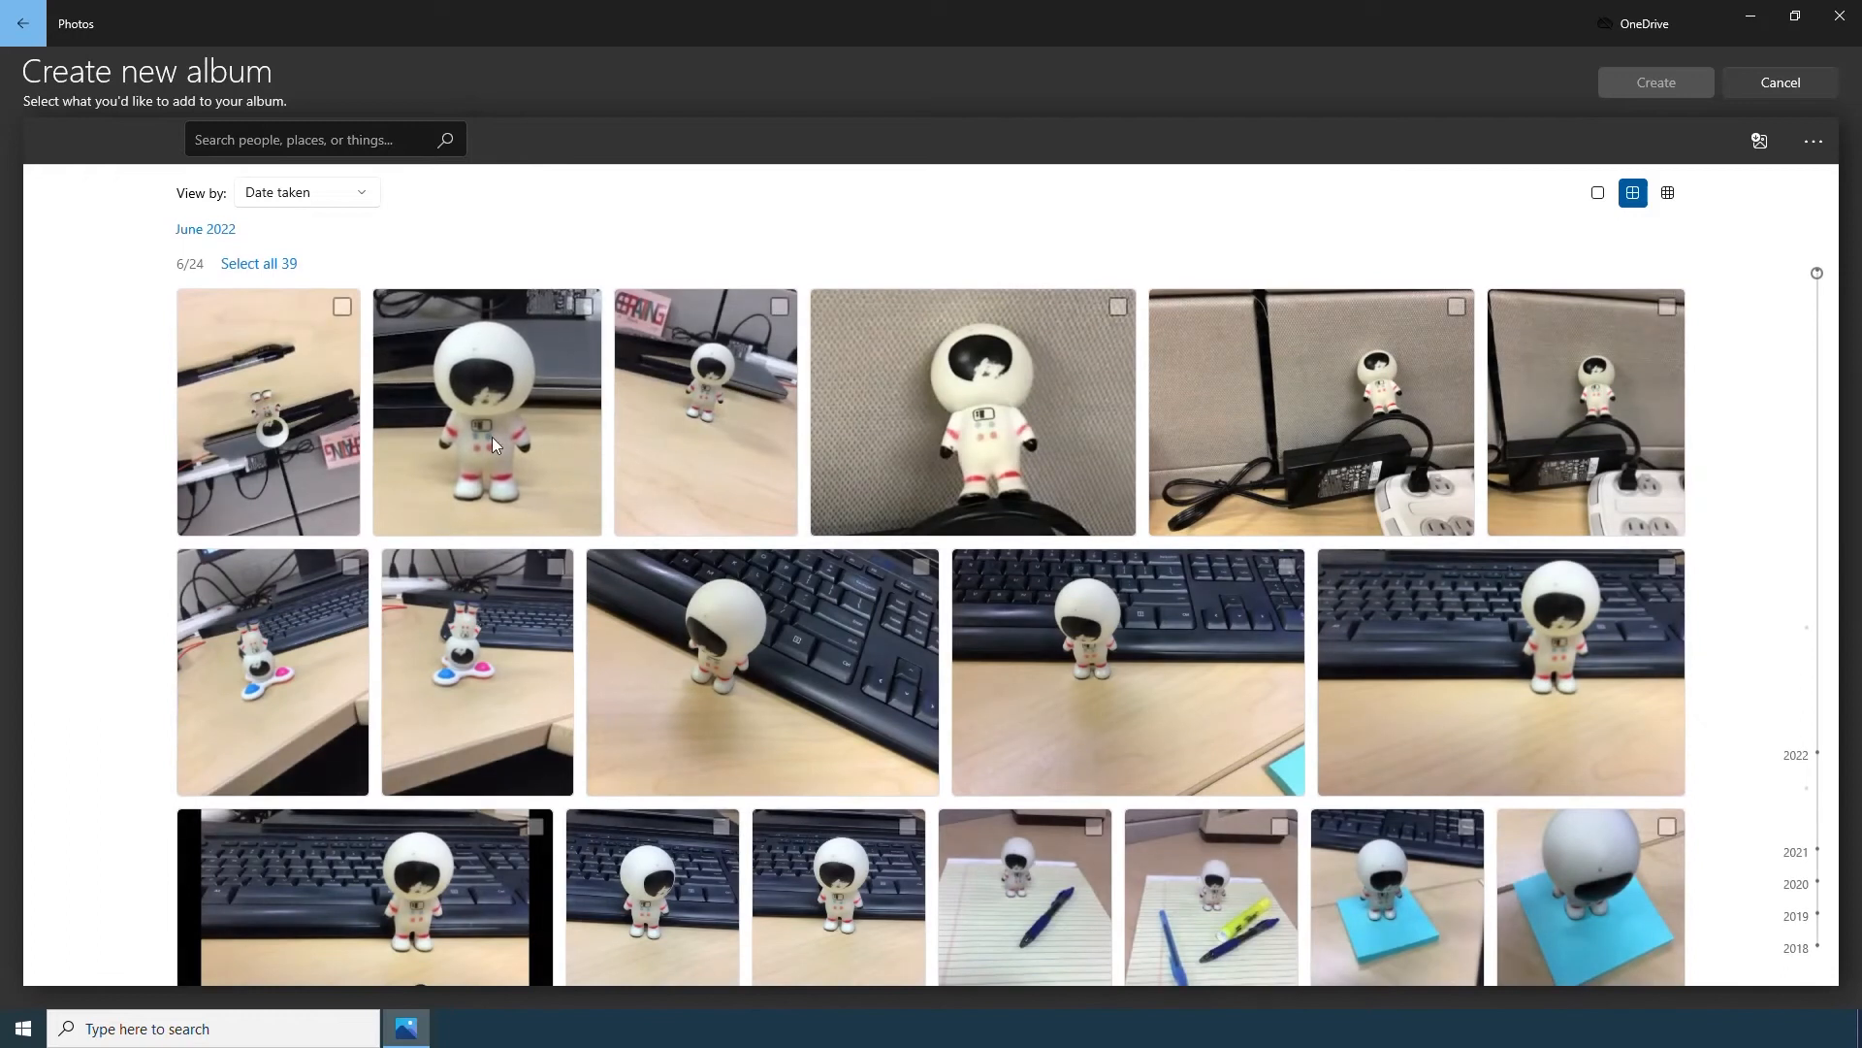
pyautogui.click(520, 661)
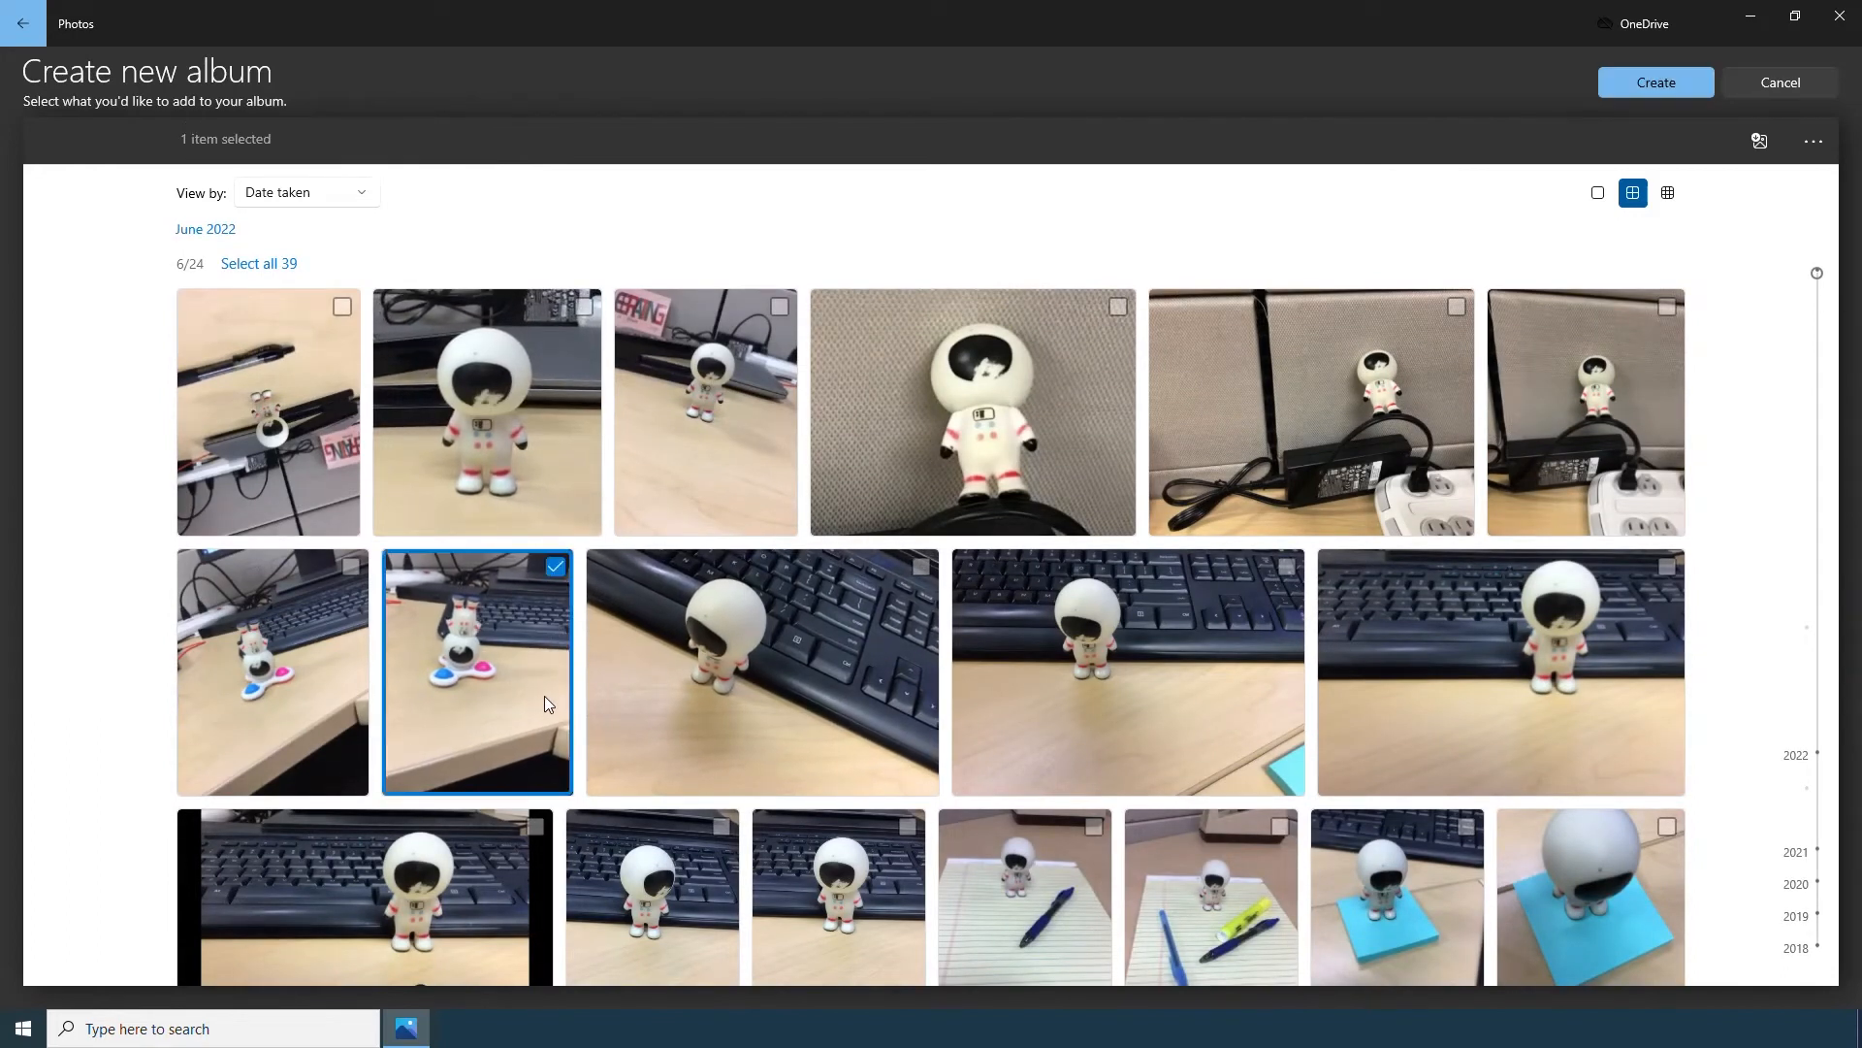
pyautogui.click(883, 662)
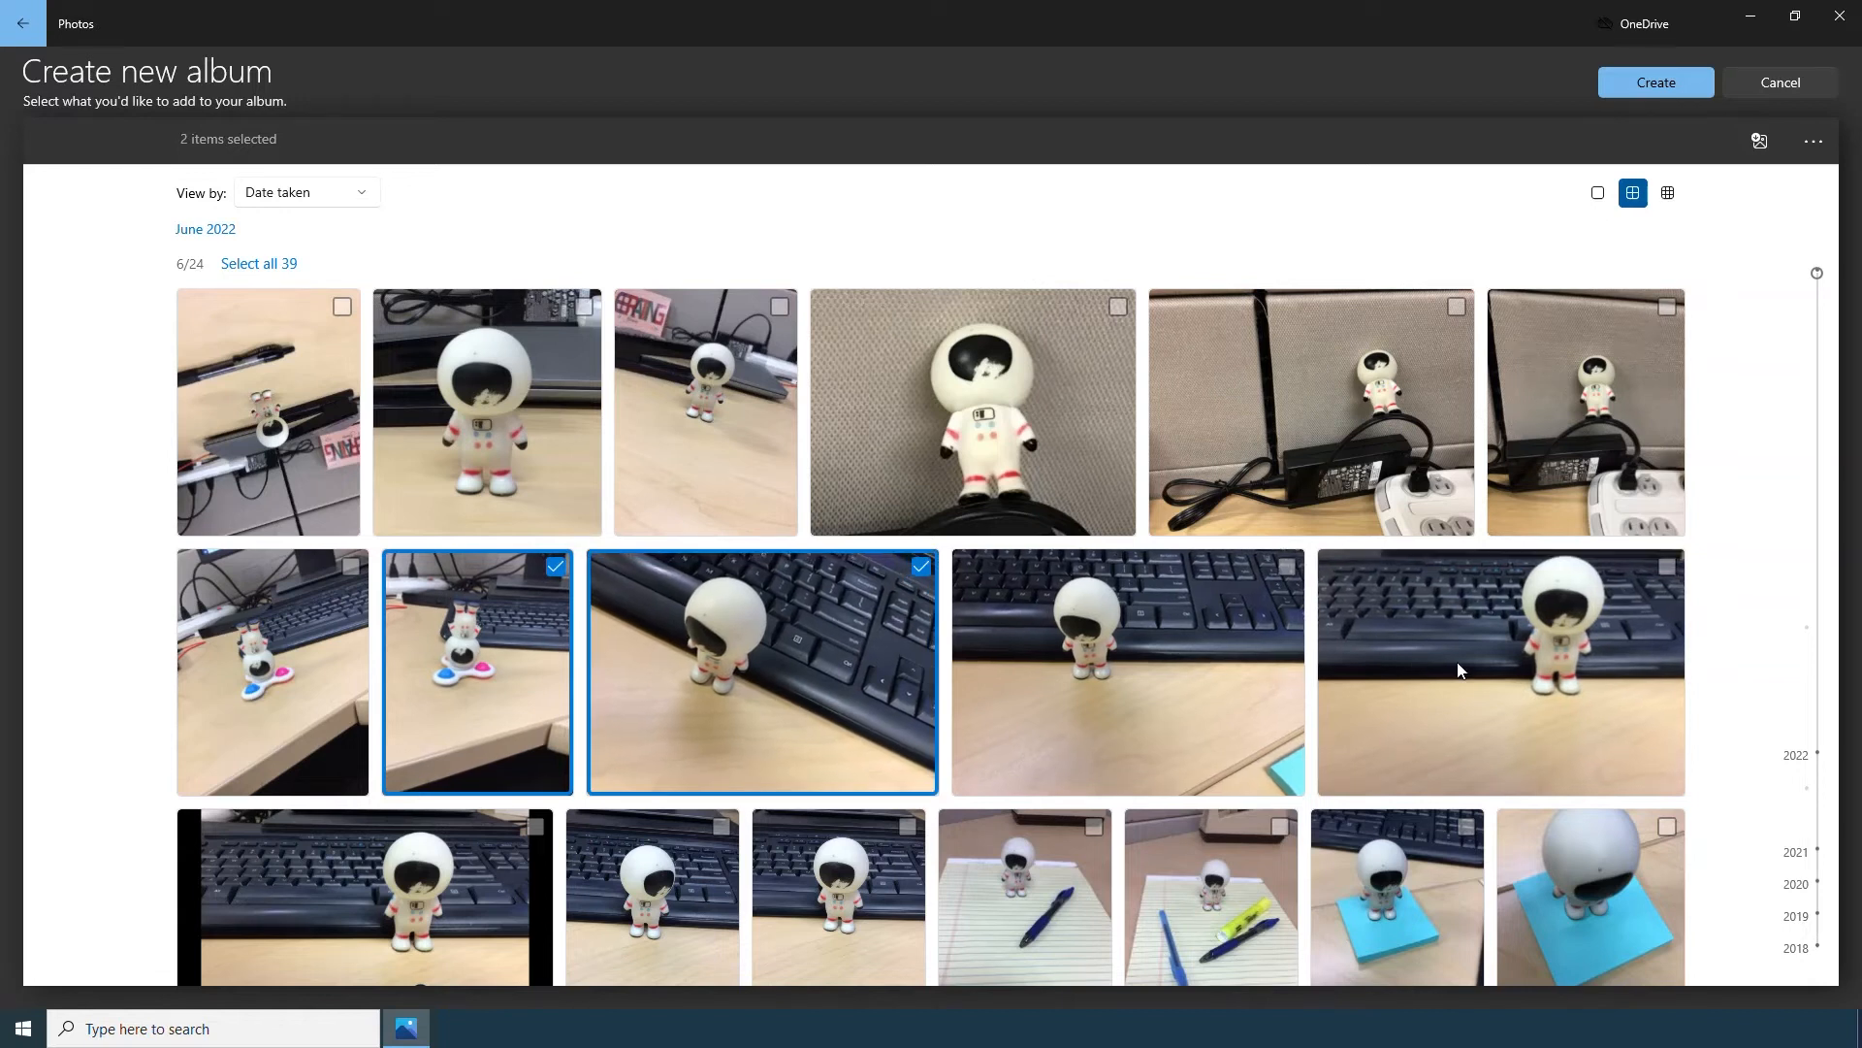
pyautogui.click(1482, 671)
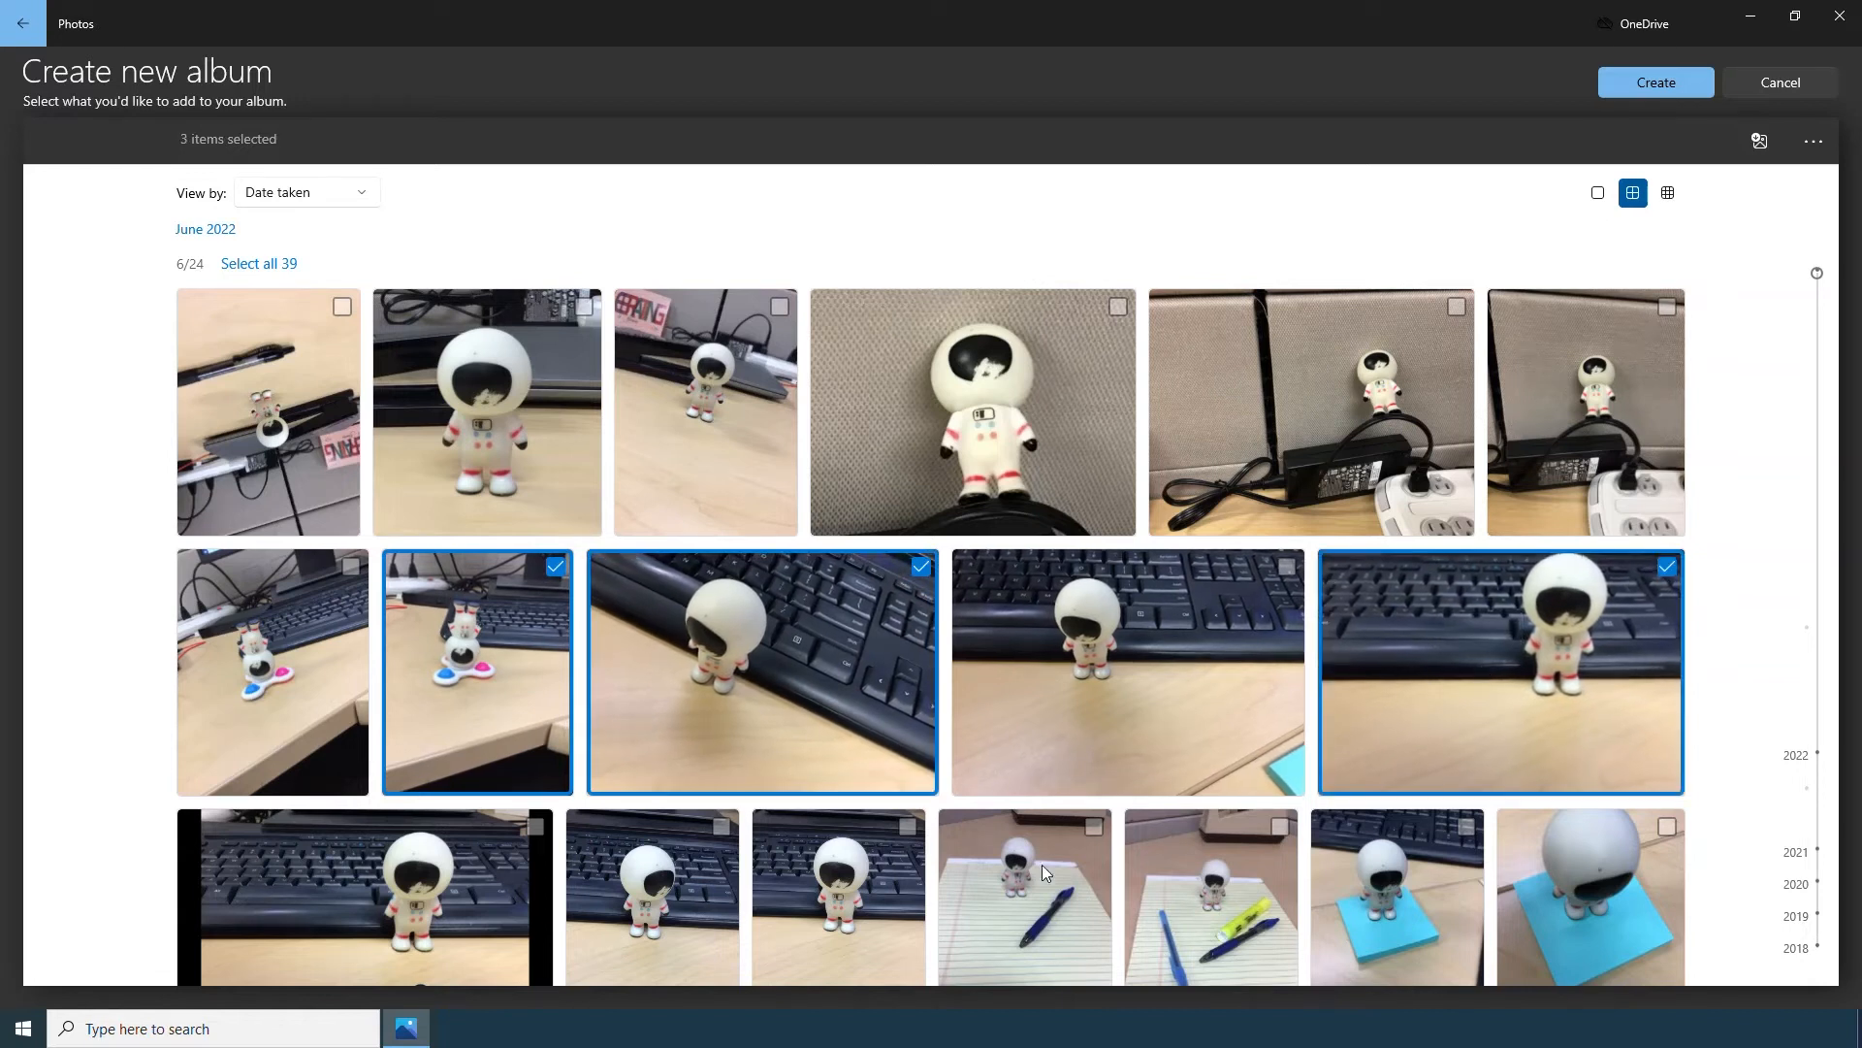
pyautogui.click(630, 881)
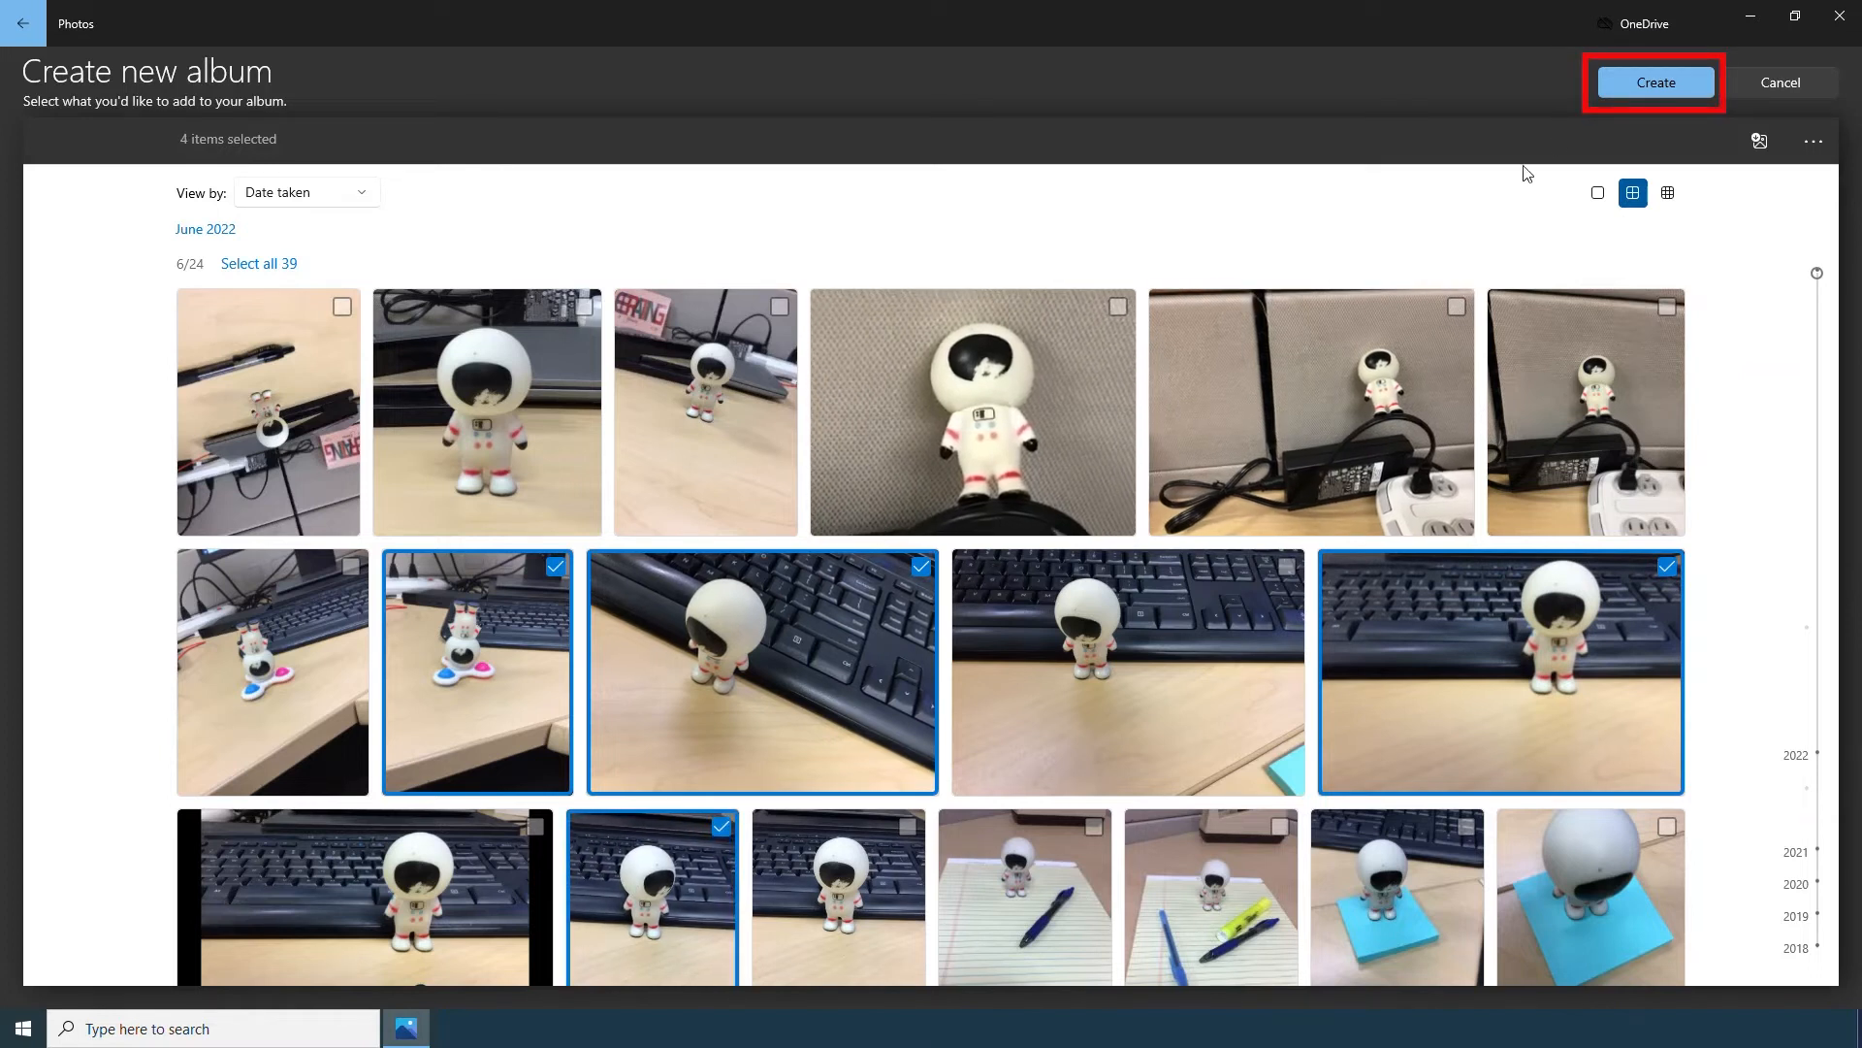
# - Create the album from the four selected photos and name it Keyboard Photos, returning to the albums overview
pyautogui.click(1609, 82)
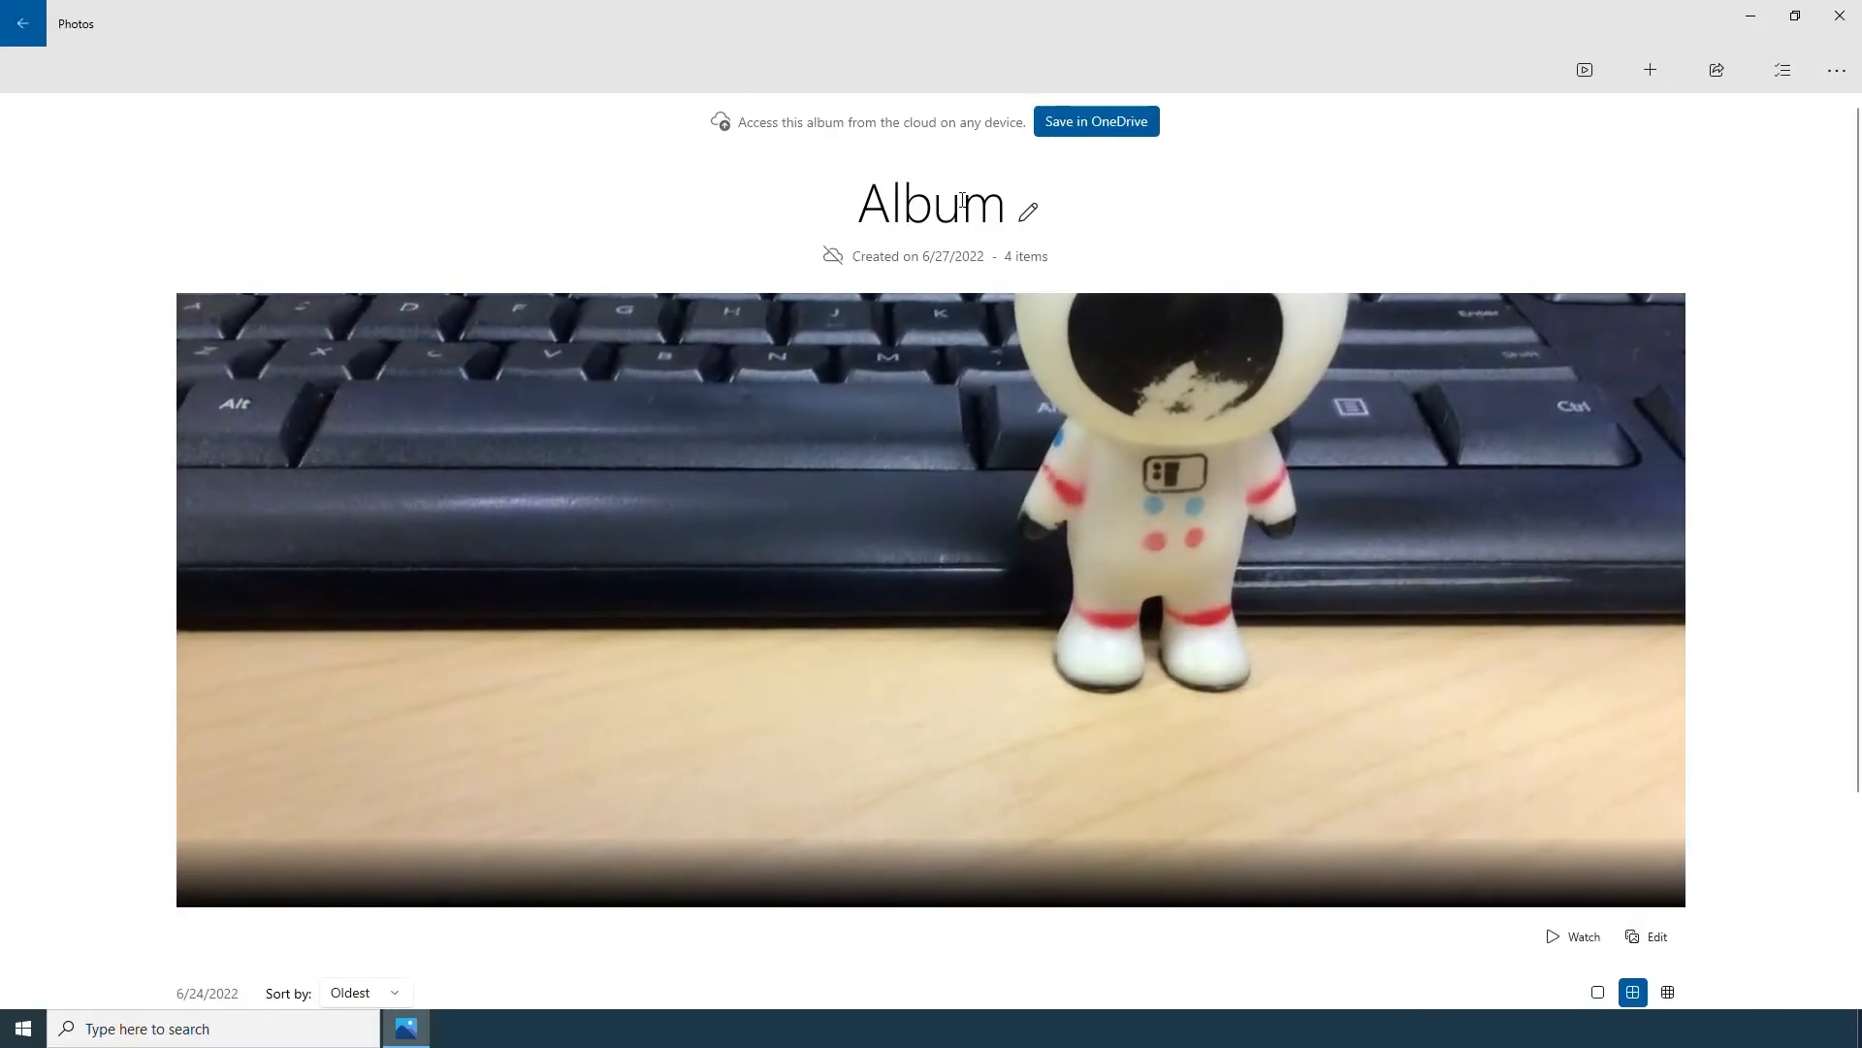
pyautogui.click(963, 198)
pyautogui.write('Keyboard')
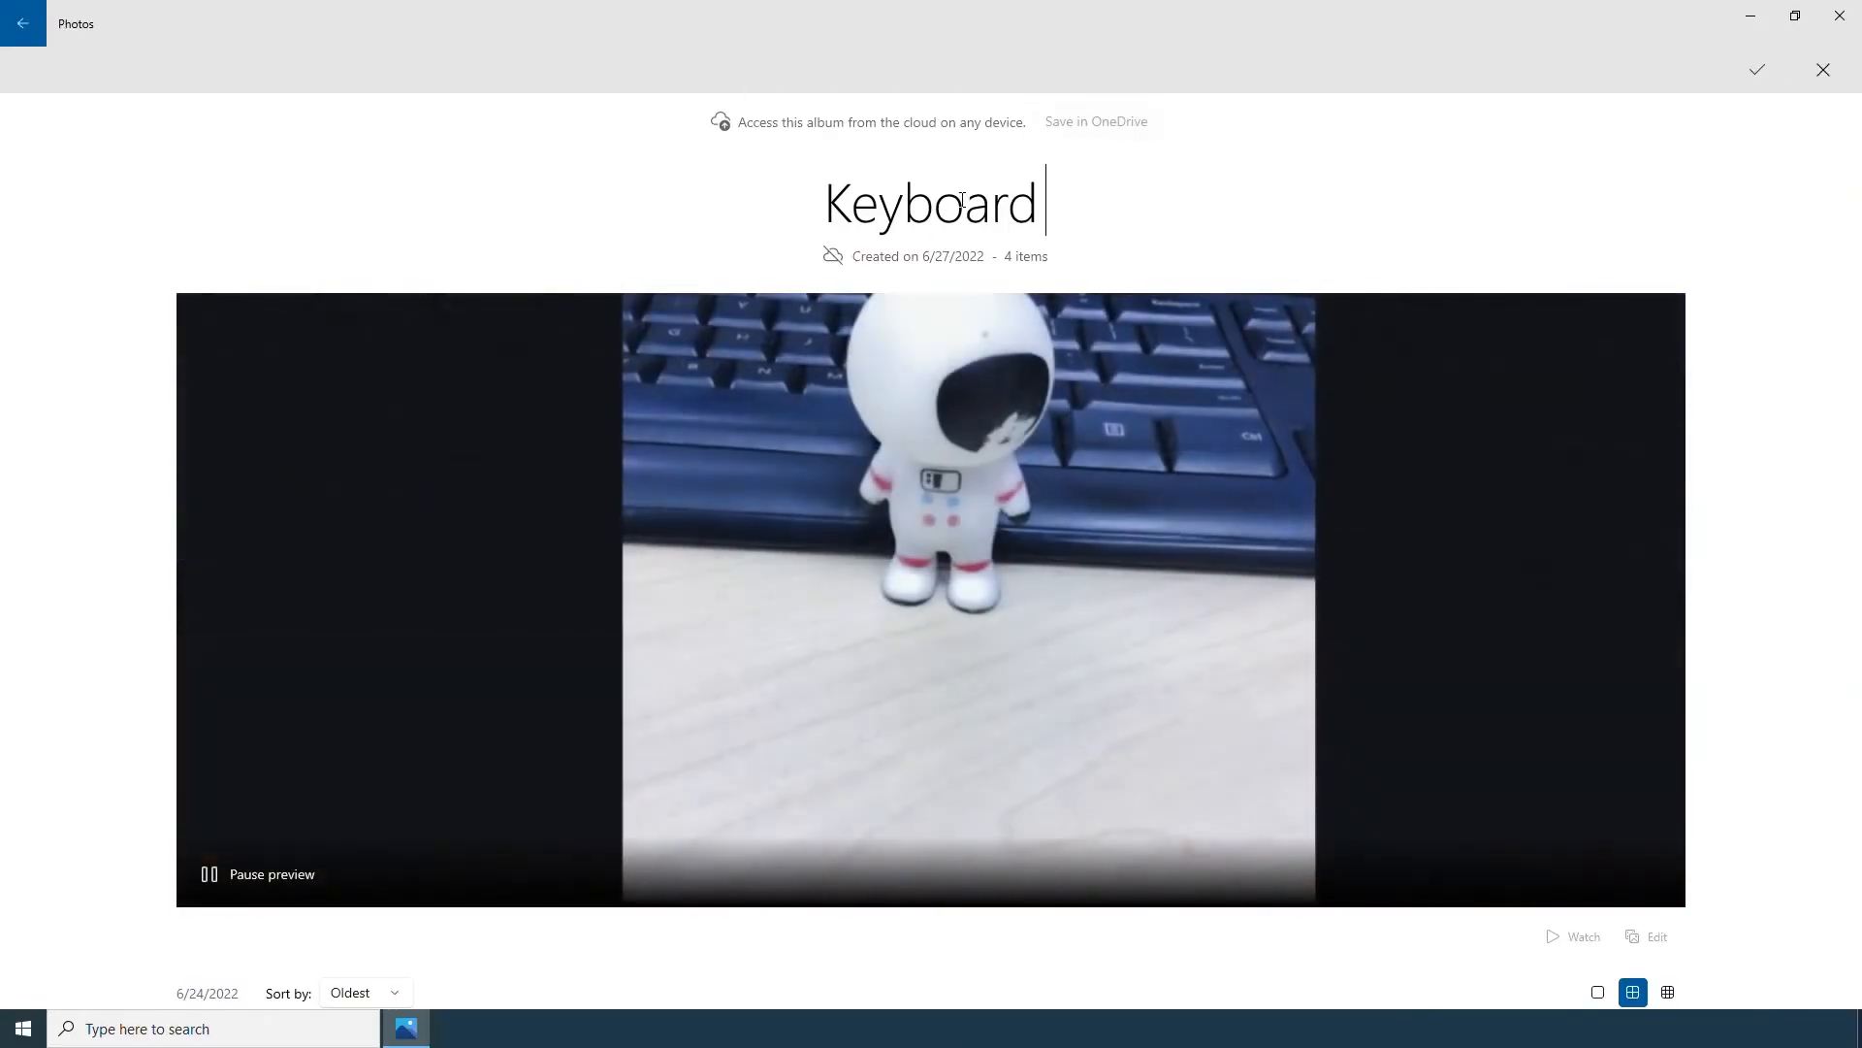
pyautogui.write(' Photos')
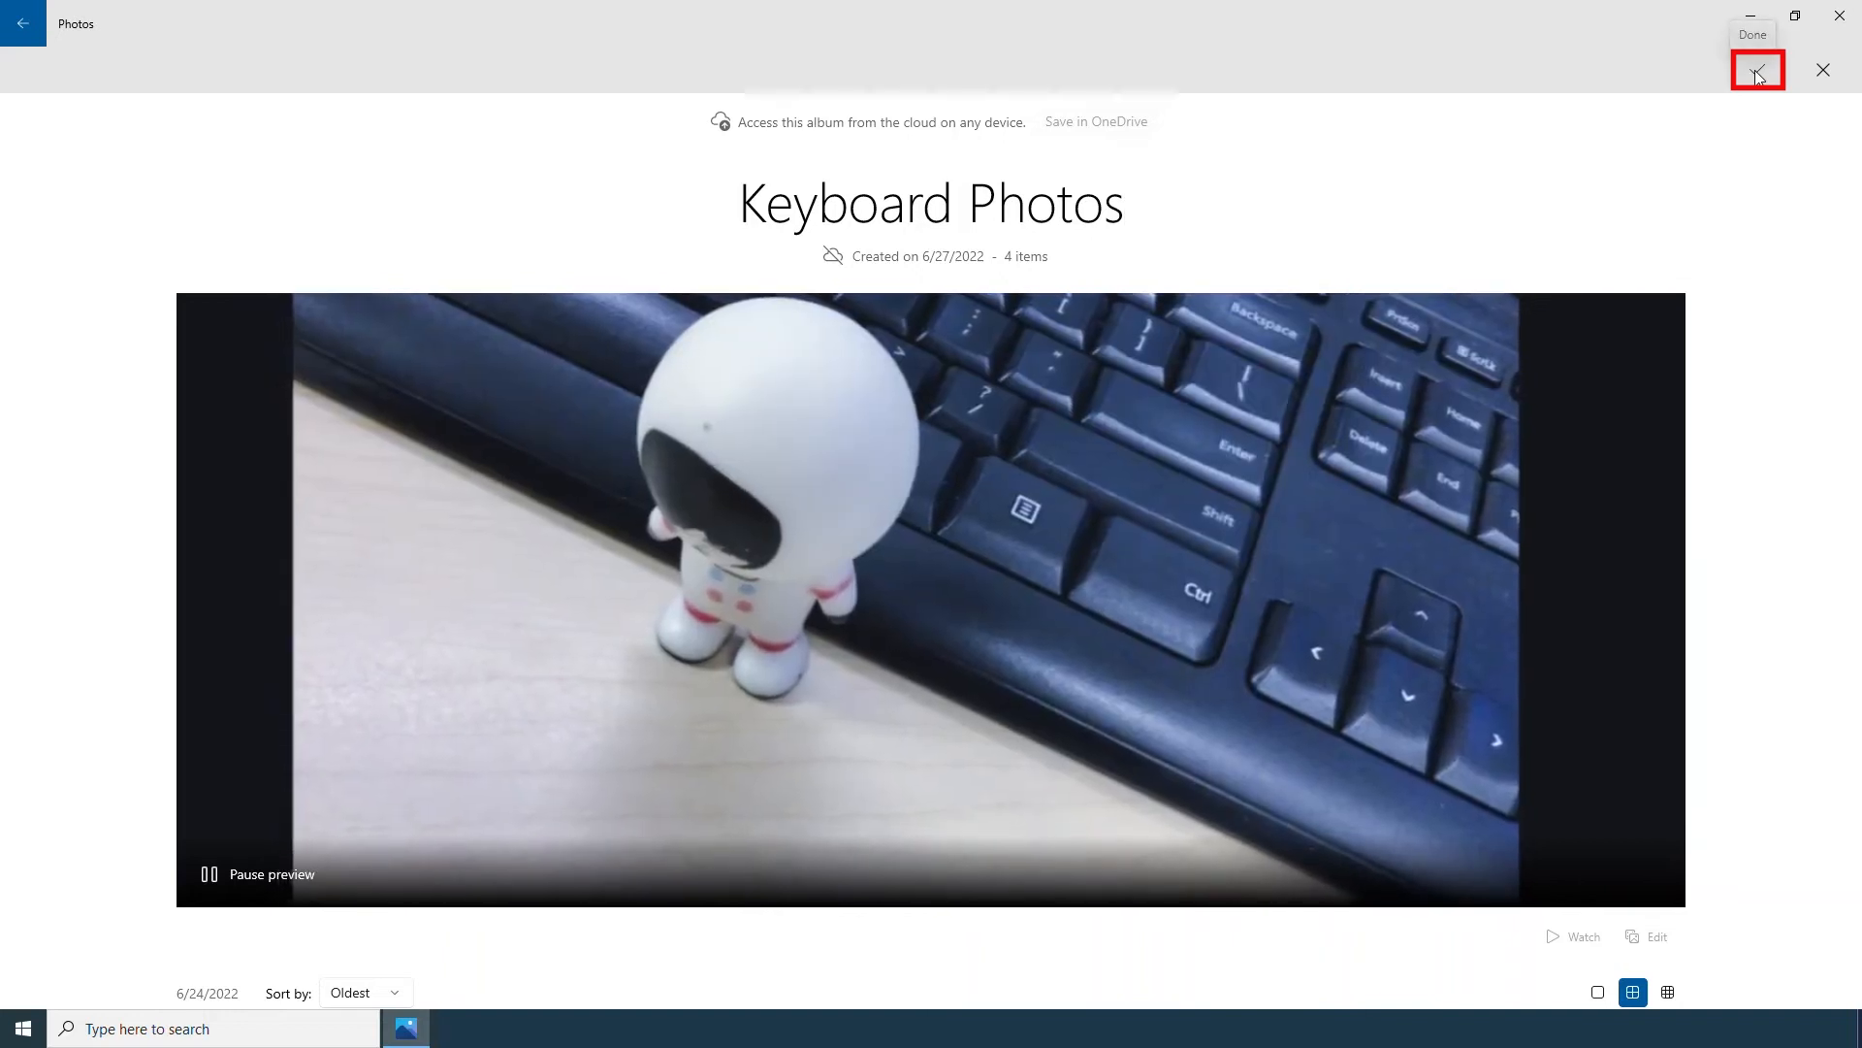
pyautogui.click(1758, 74)
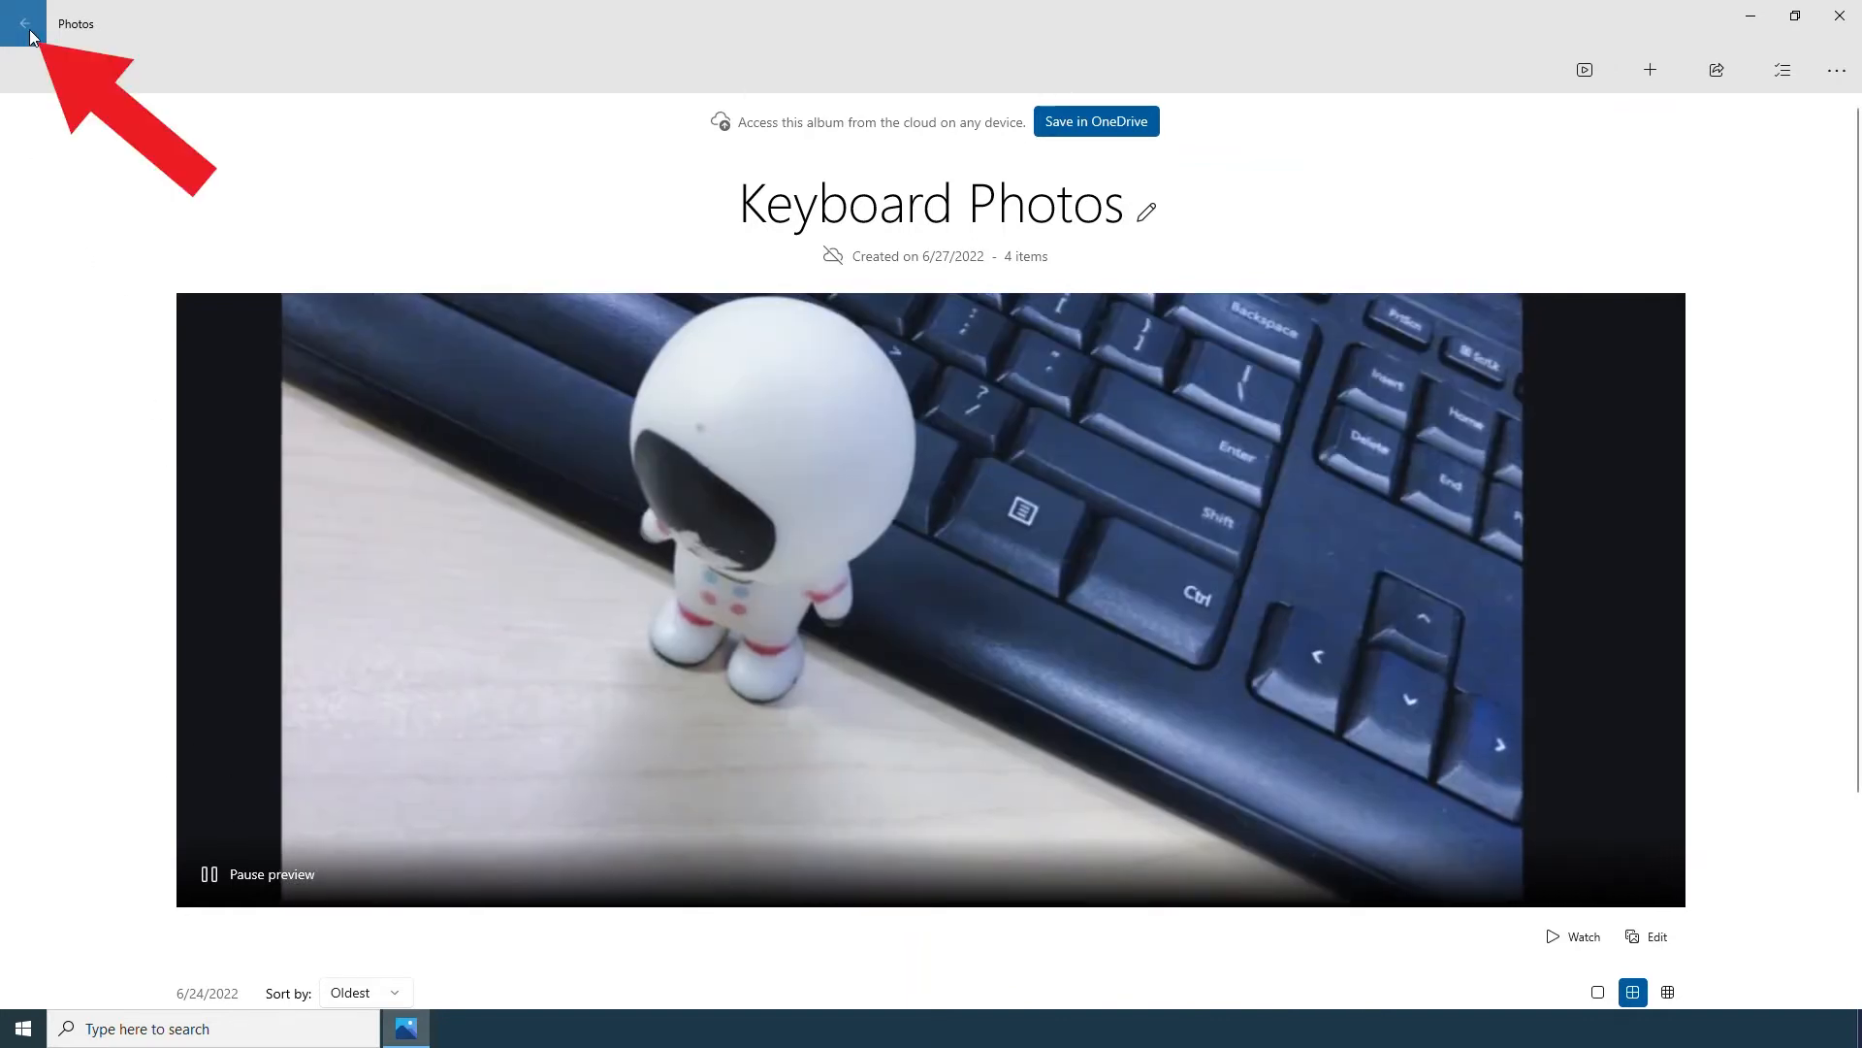
pyautogui.click(29, 33)
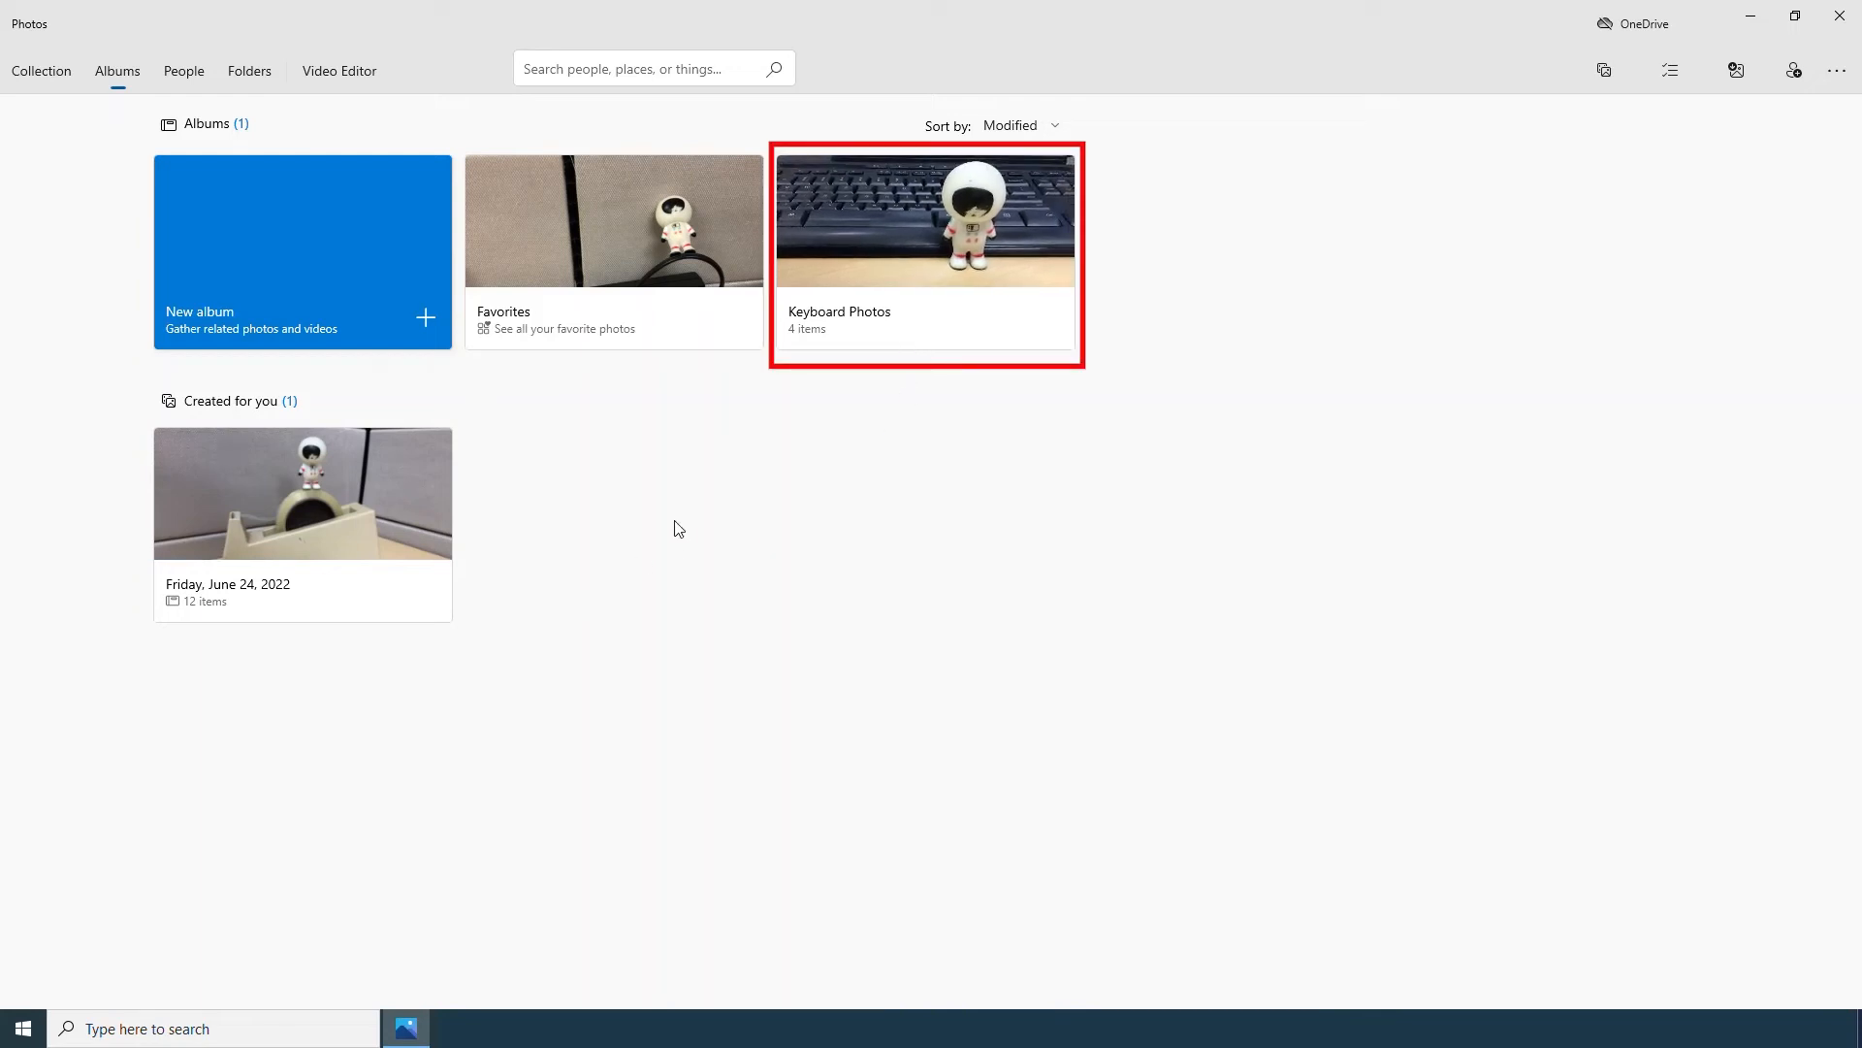
# - Open IMG_0029.jpg, the astronaut and pen on the notepad, from the collection and start Mark-up on it
pyautogui.click(50, 81)
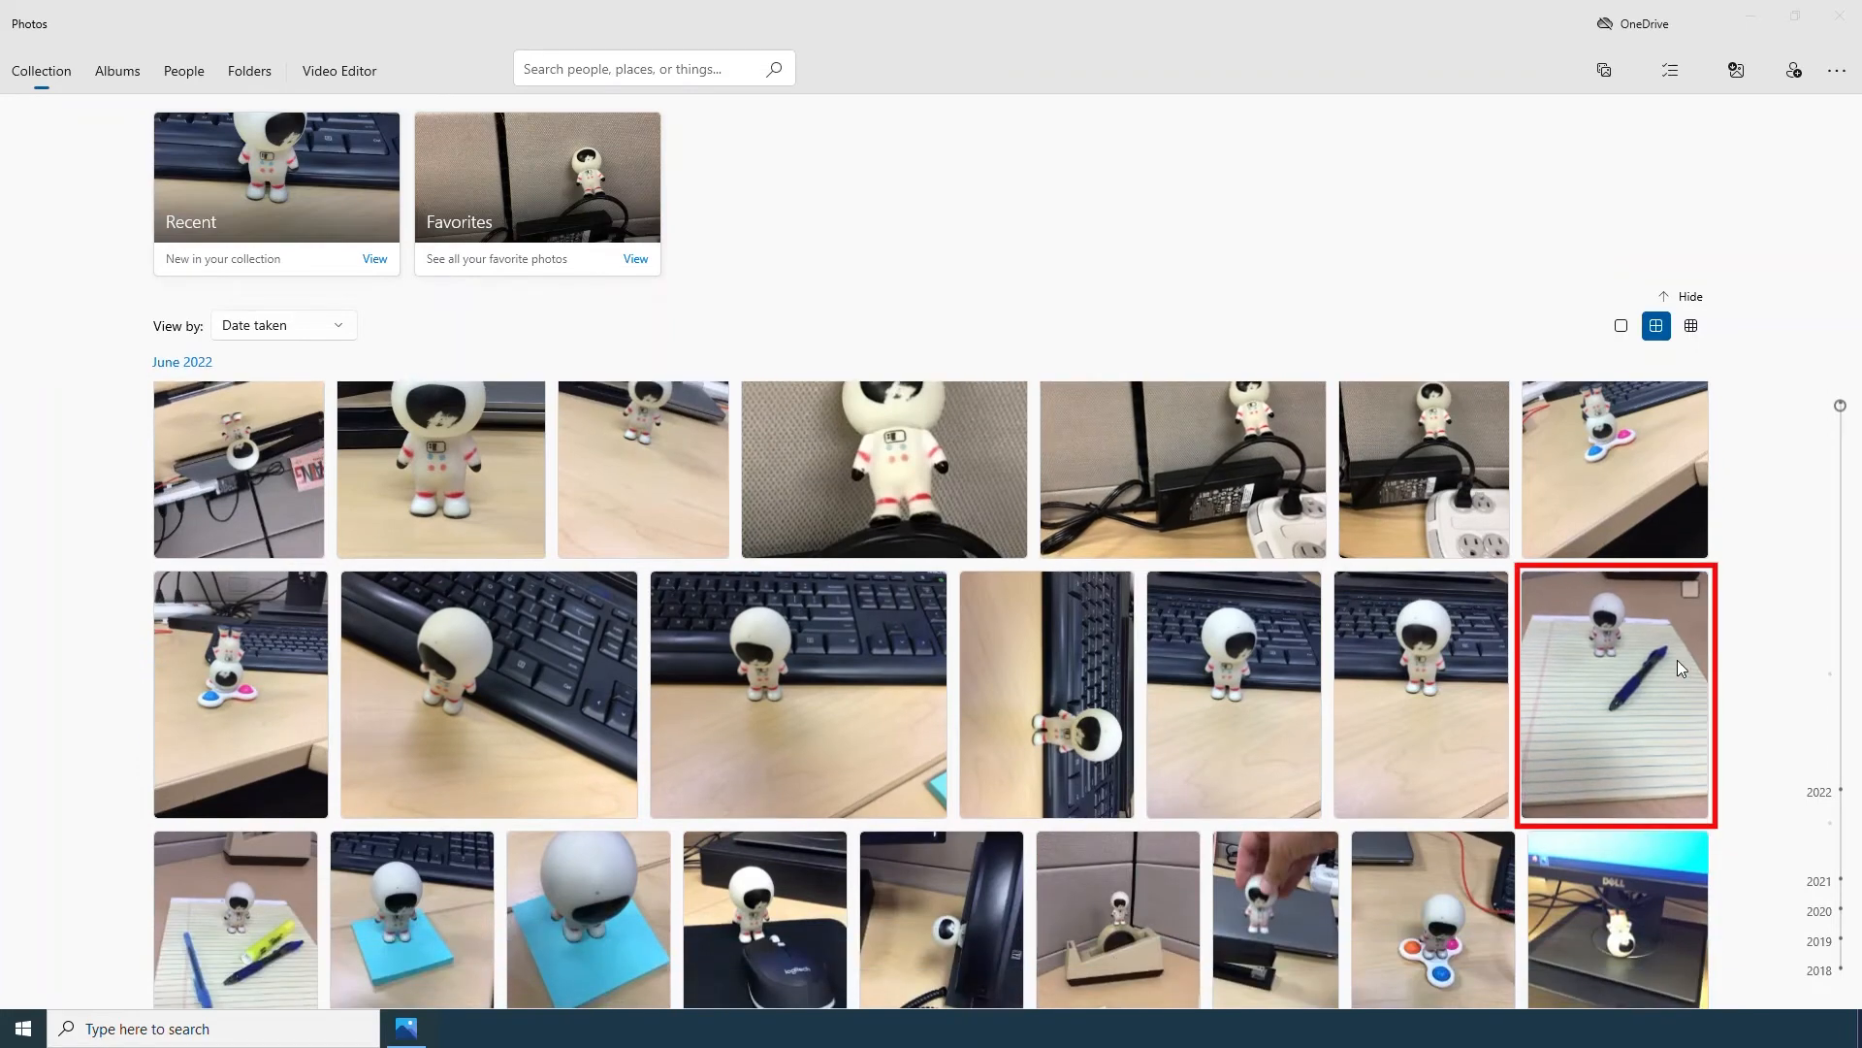
pyautogui.click(1678, 659)
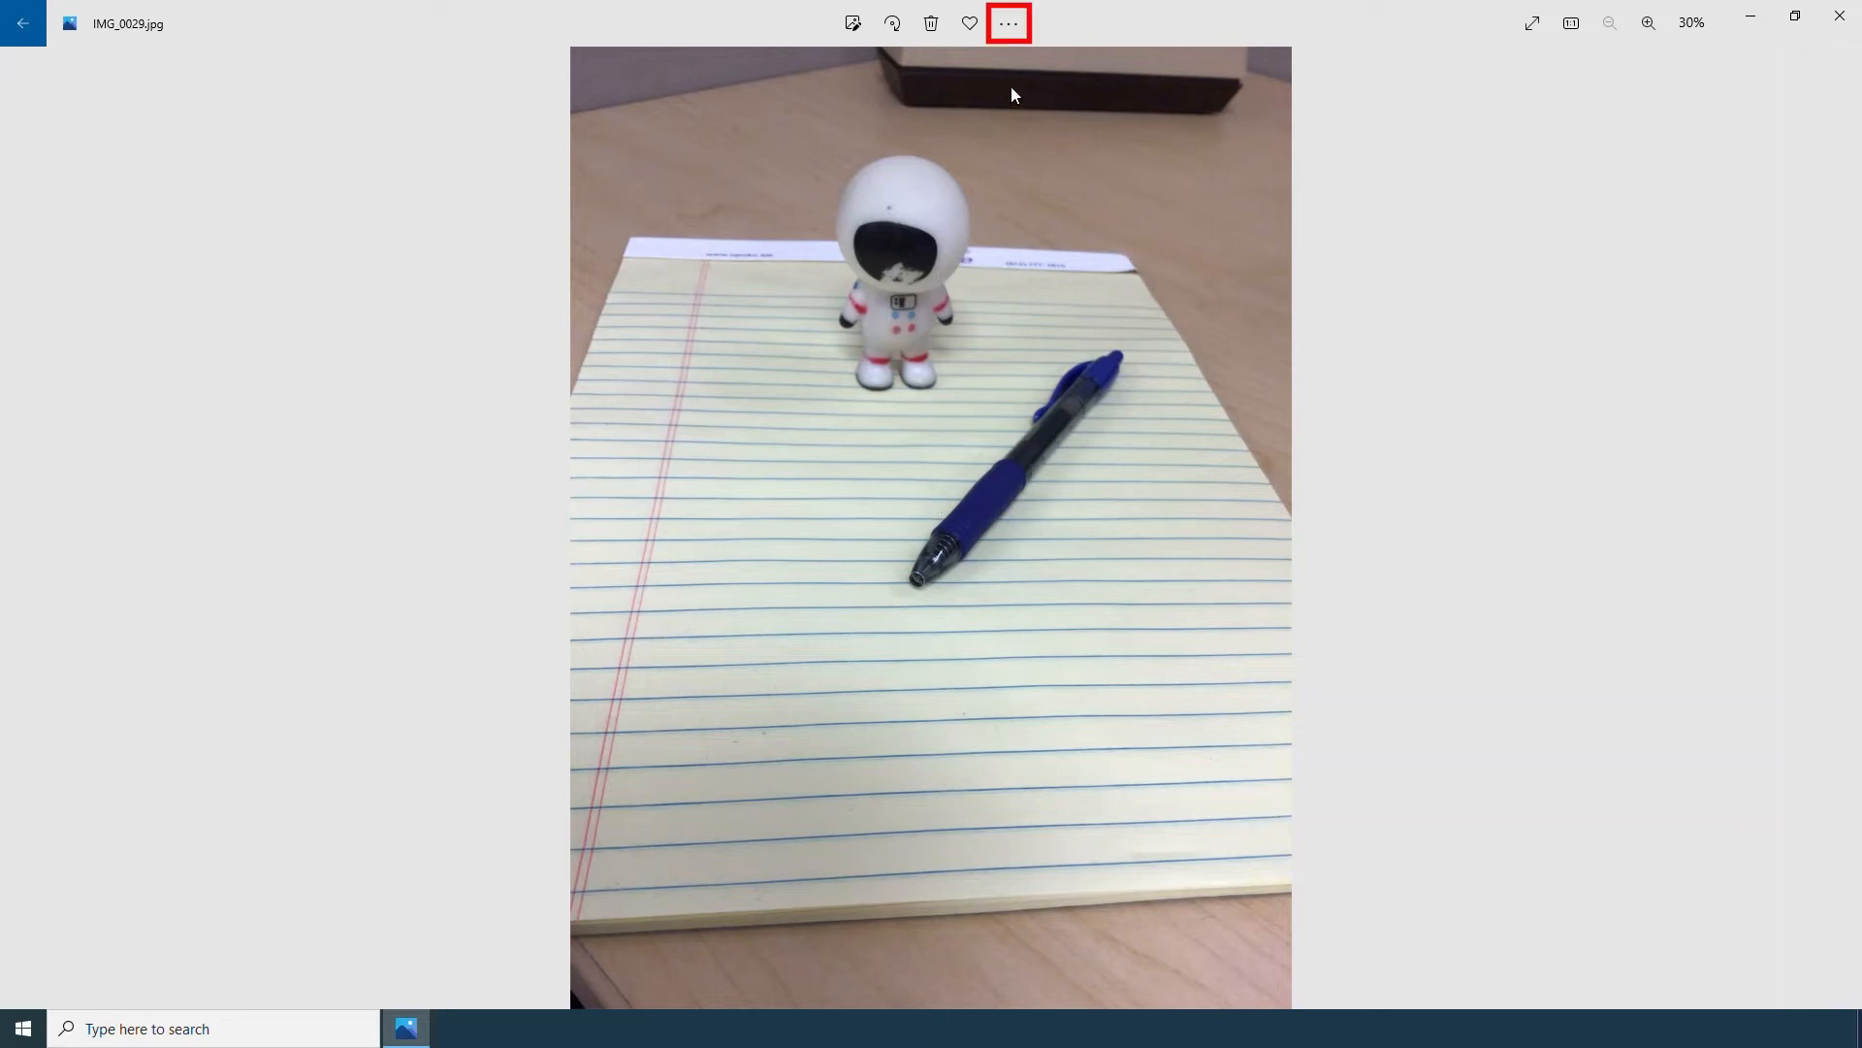
pyautogui.click(1013, 29)
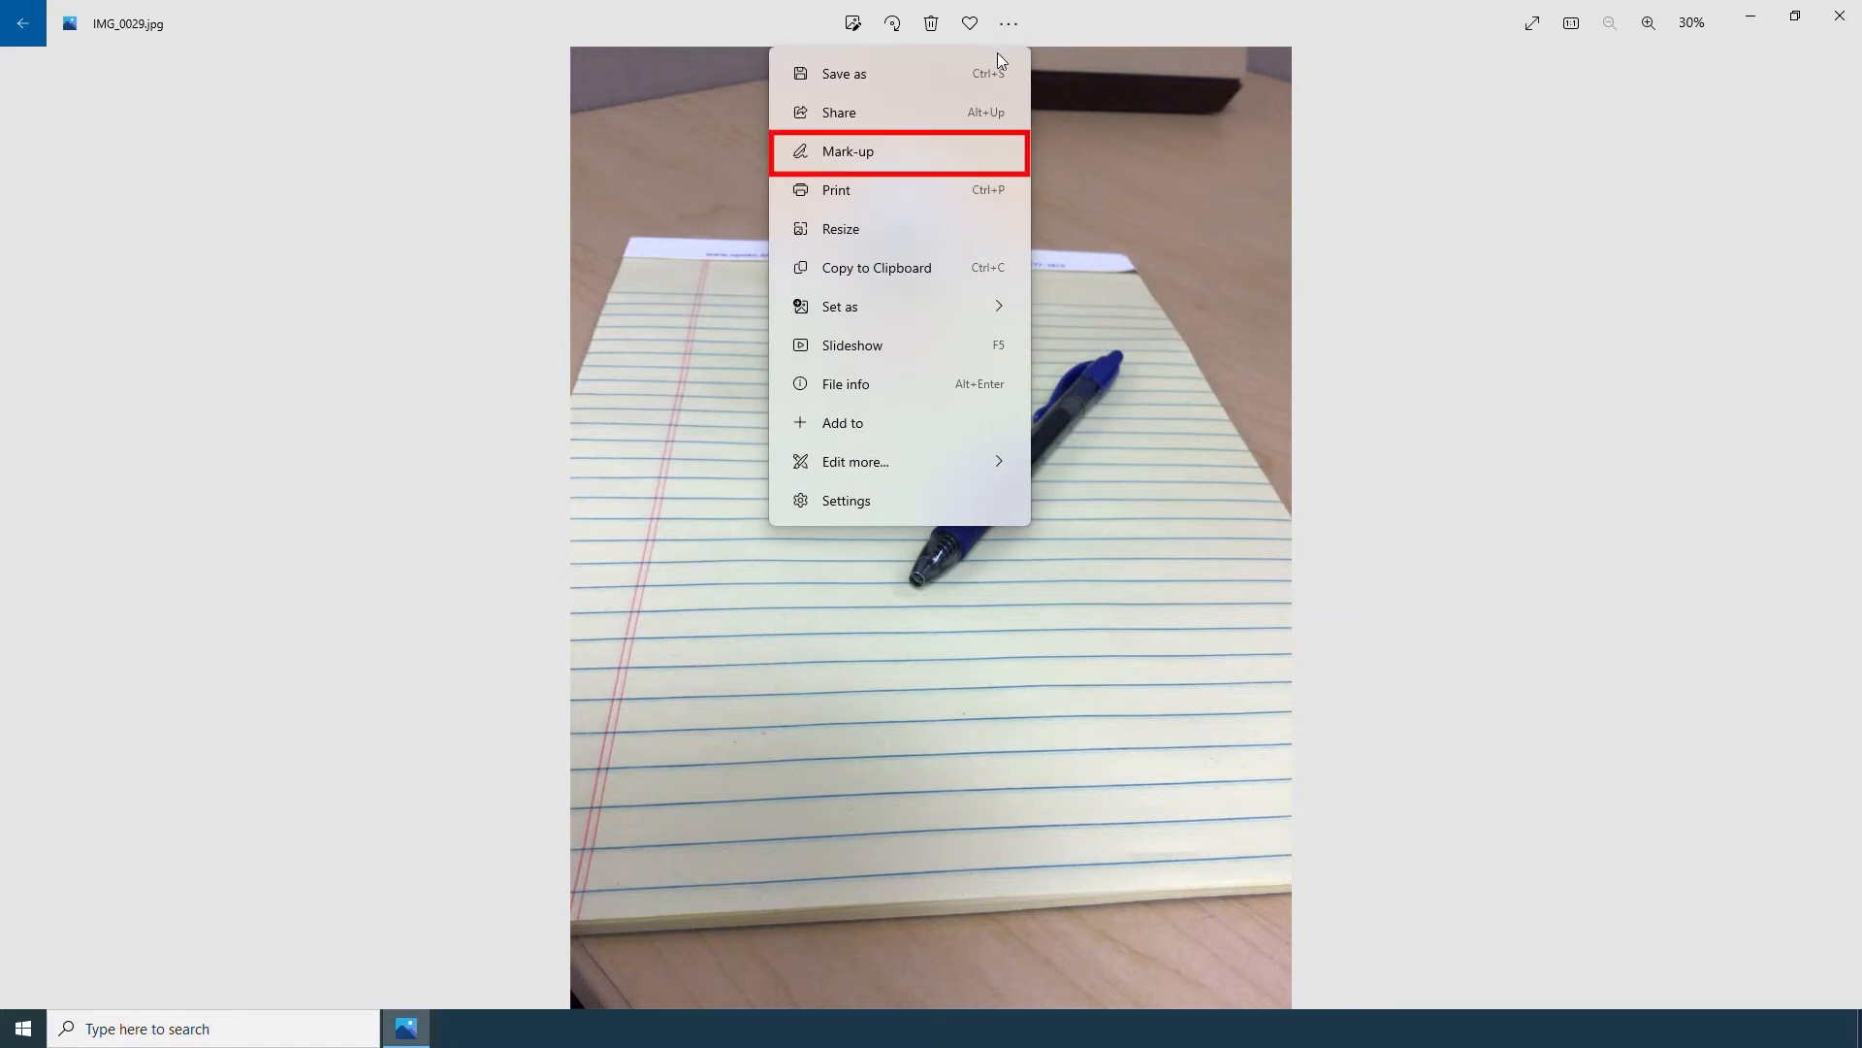
pyautogui.click(933, 154)
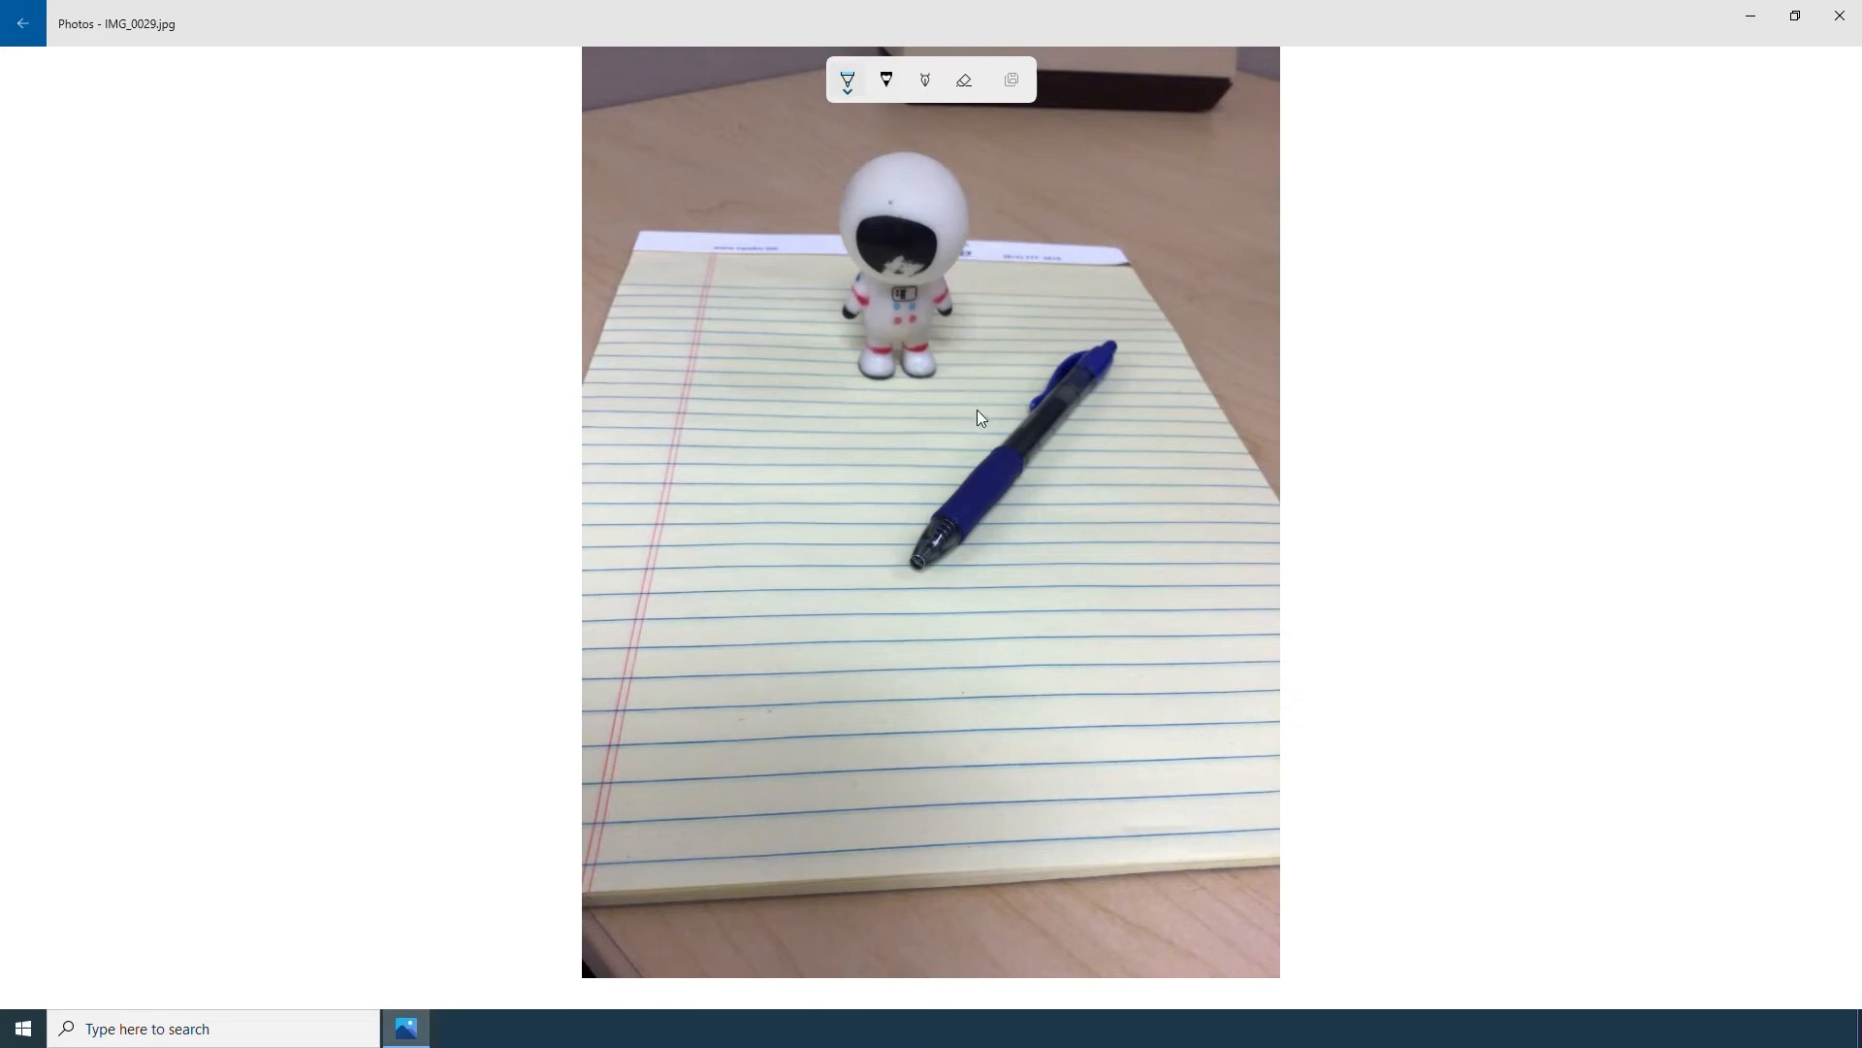
# - Draw a long curvy line across the notepad from the pen's tip with the ballpoint pen, in blue at size 11
pyautogui.click(851, 95)
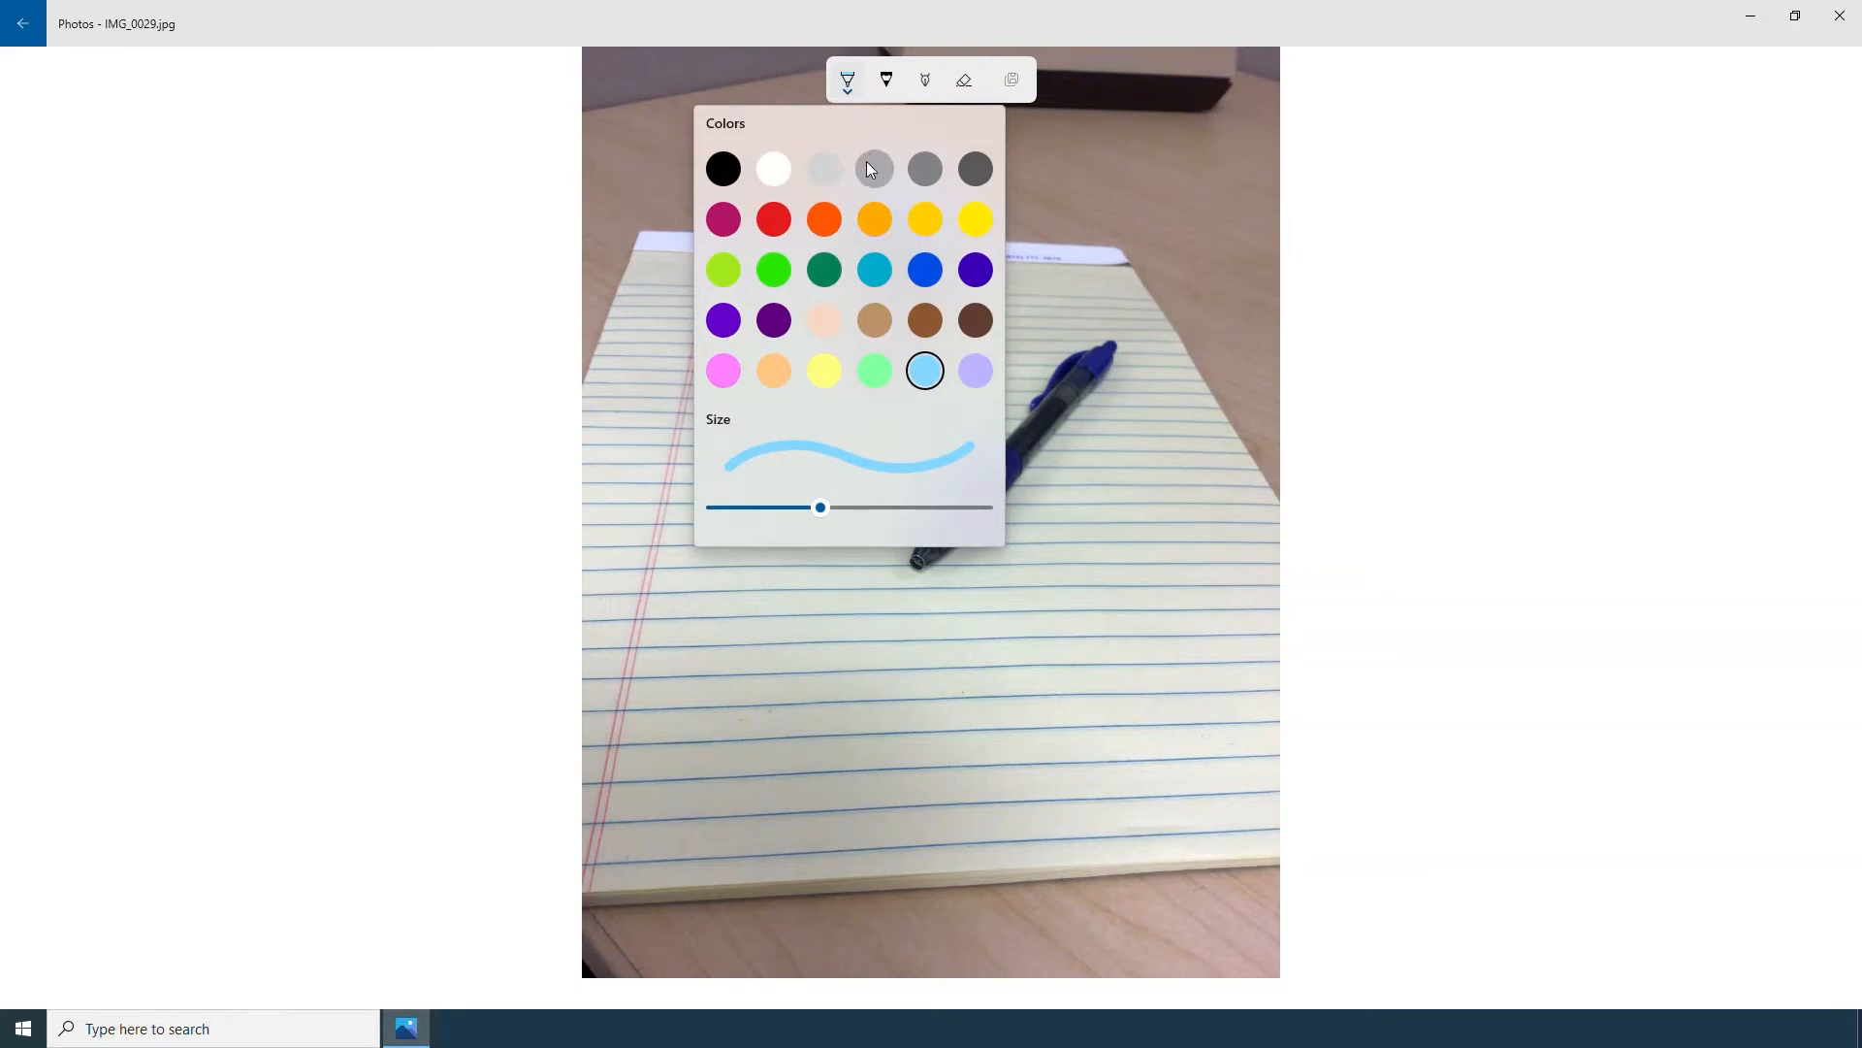
pyautogui.click(922, 277)
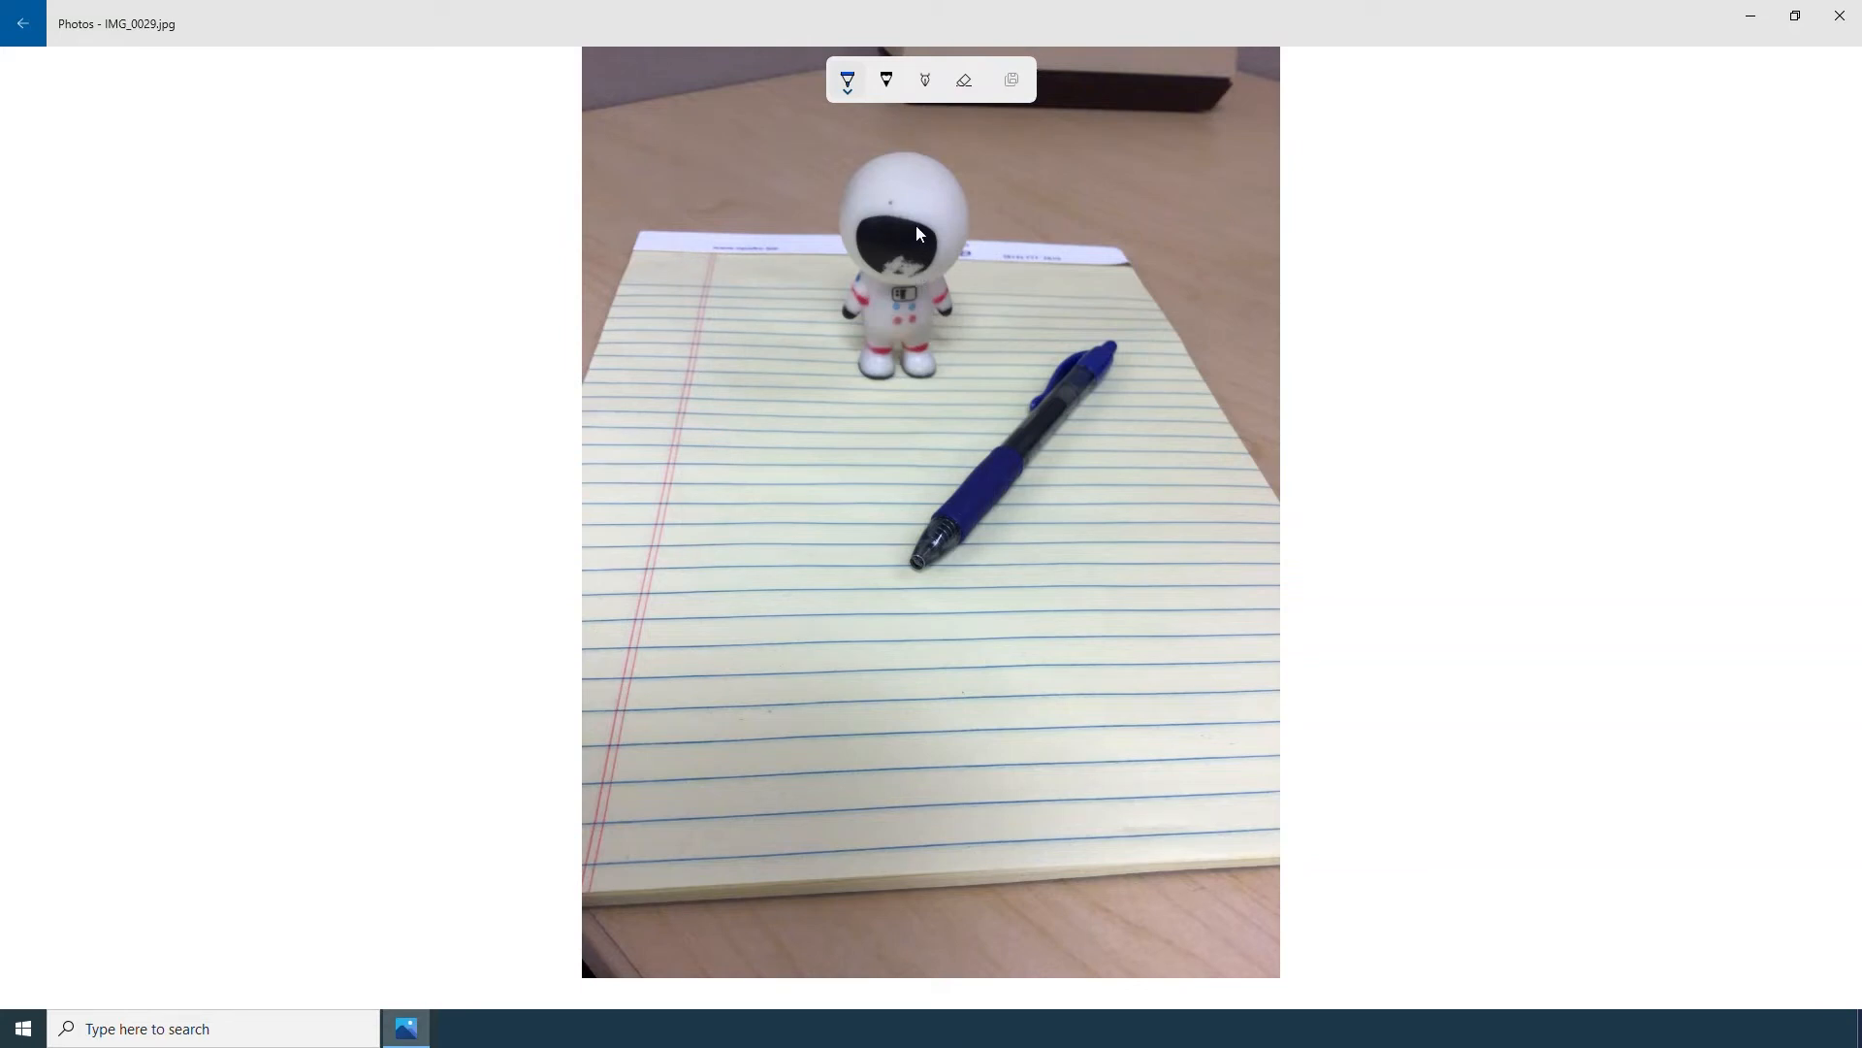
pyautogui.click(851, 92)
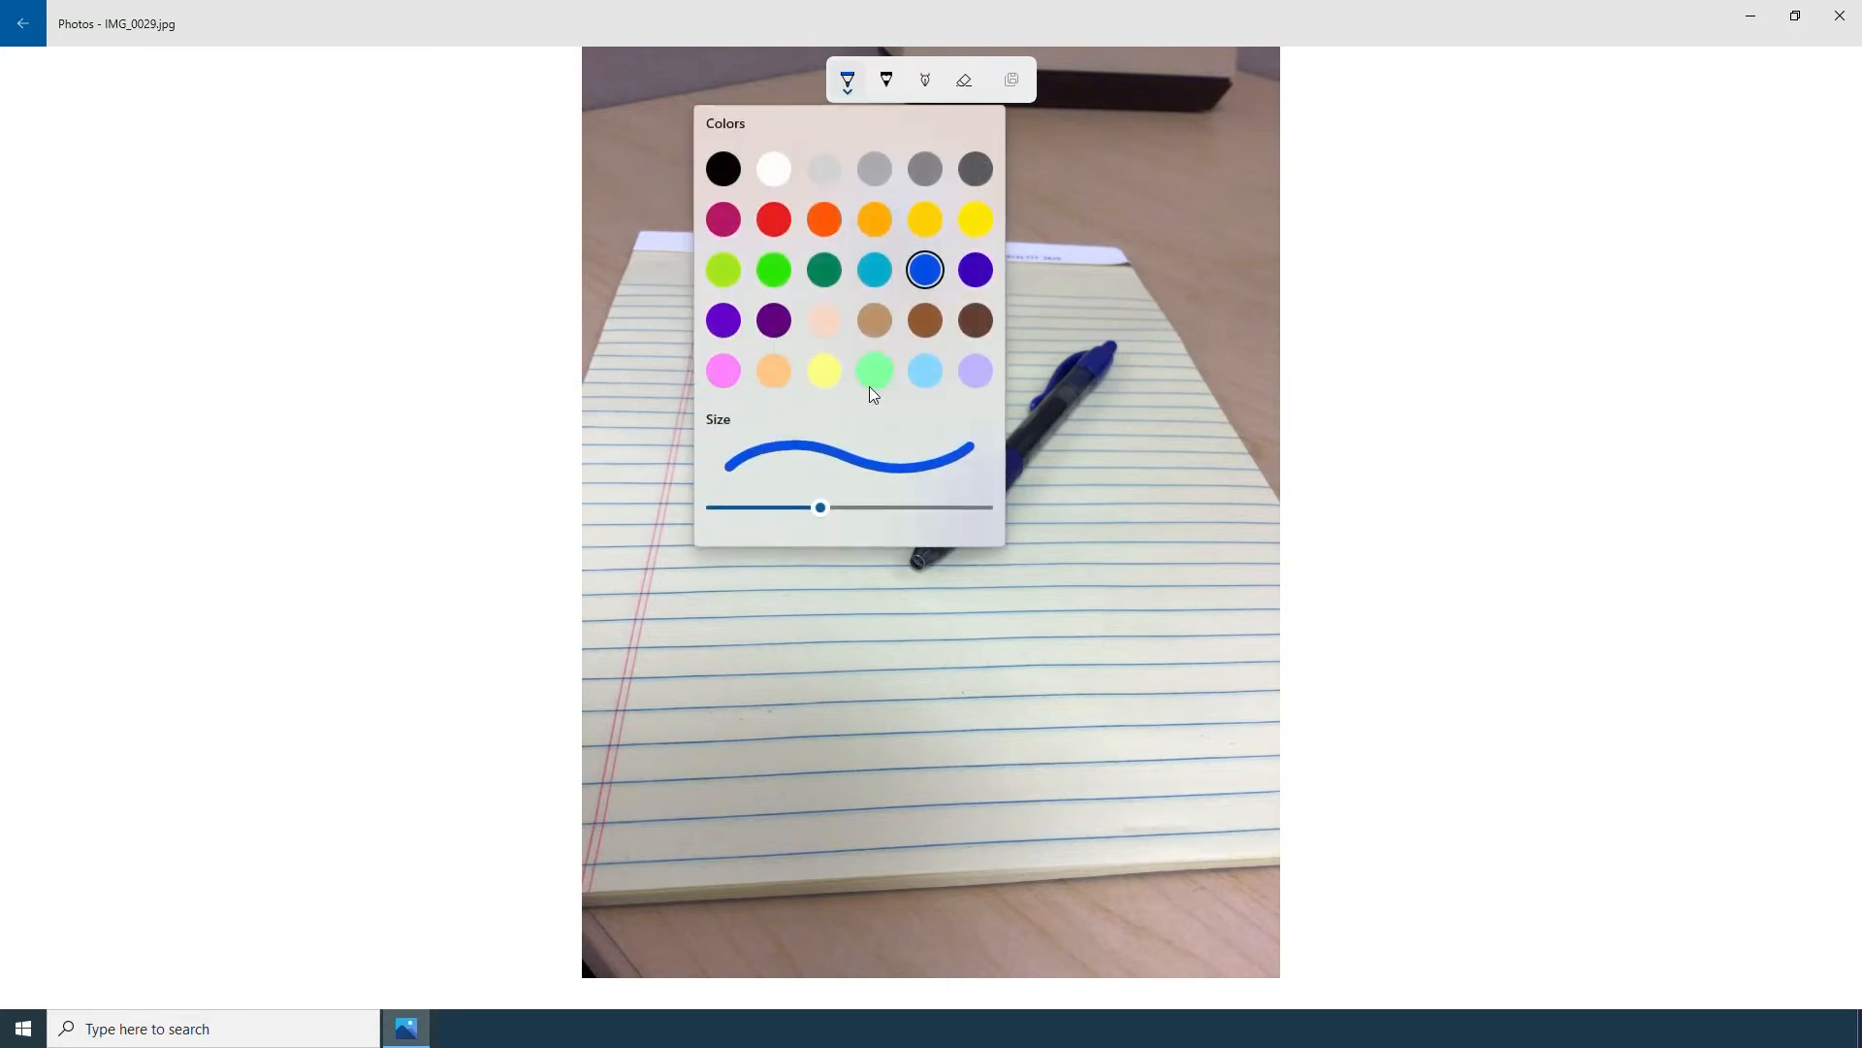
pyautogui.moveTo(830, 514)
pyautogui.mouseDown()
pyautogui.moveTo(994, 511)
pyautogui.moveTo(840, 514)
pyautogui.mouseUp()
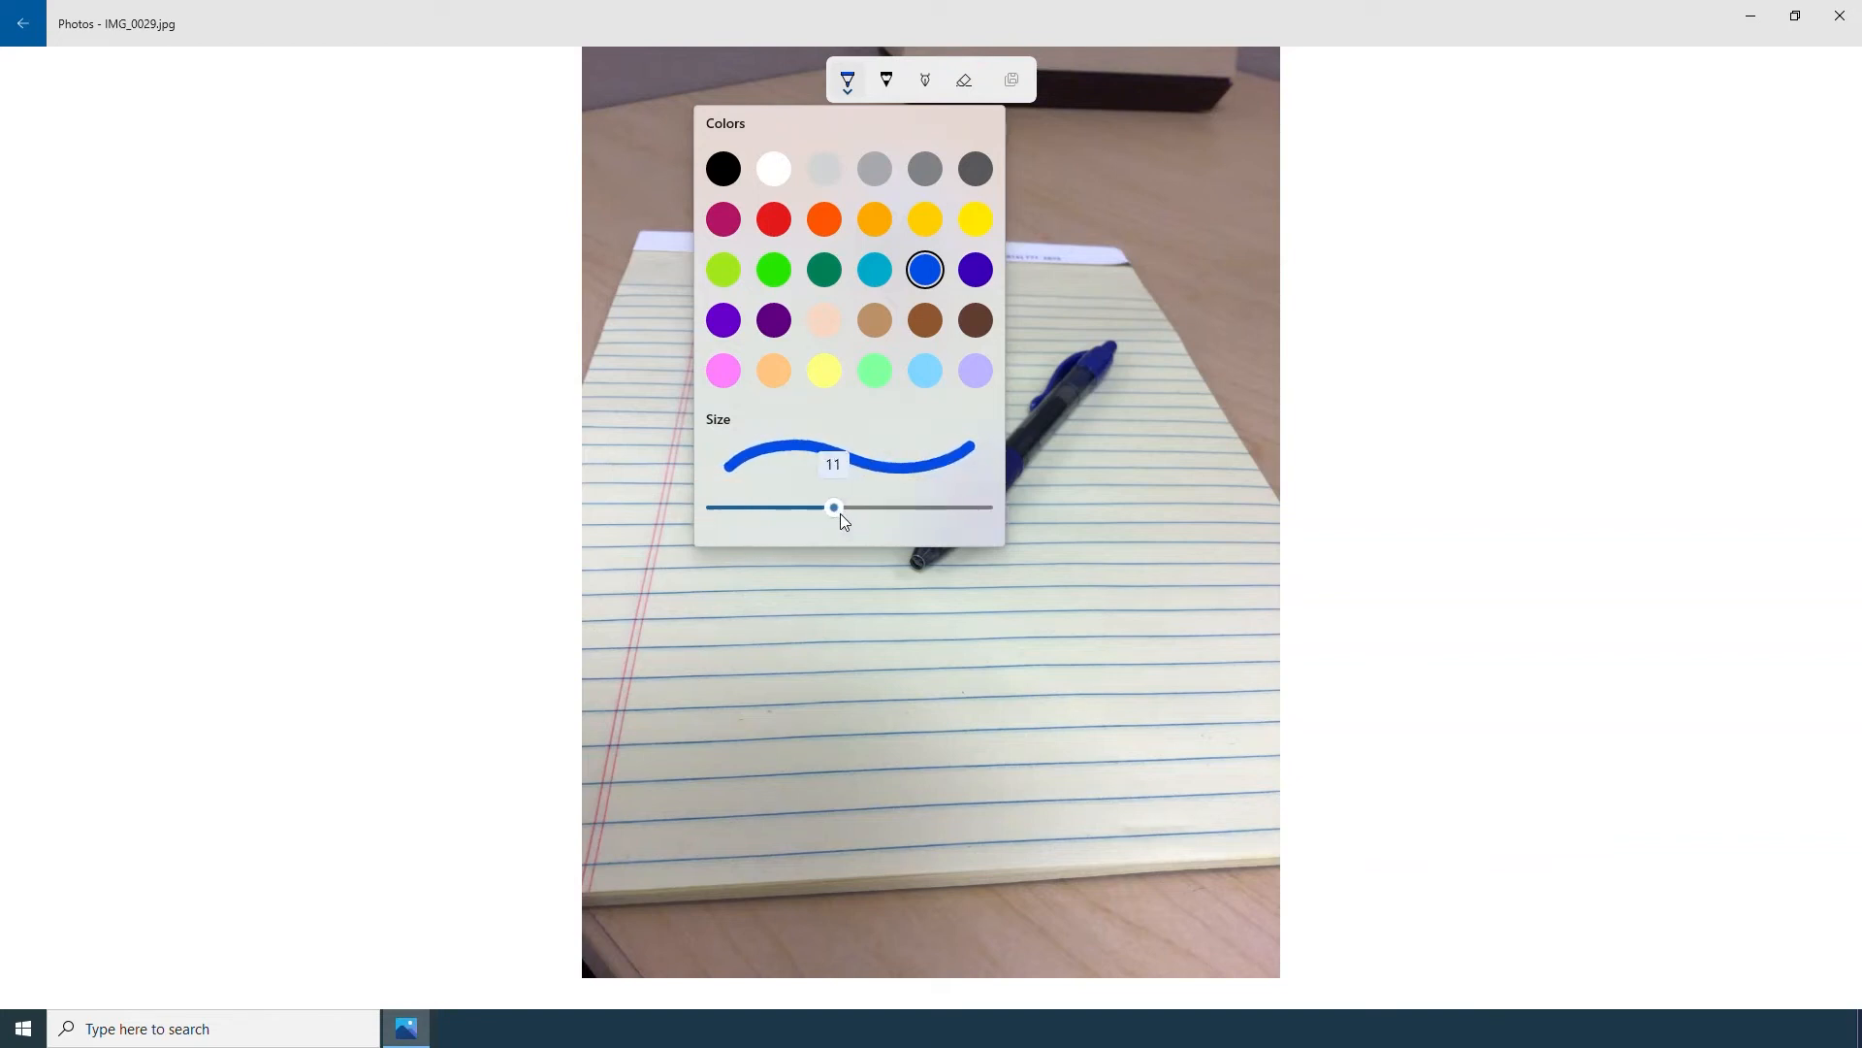
pyautogui.press('Escape')
pyautogui.moveTo(912, 565)
pyautogui.mouseDown()
pyautogui.moveTo(868, 582)
pyautogui.moveTo(861, 672)
pyautogui.moveTo(792, 671)
pyautogui.moveTo(765, 612)
pyautogui.moveTo(707, 567)
pyautogui.moveTo(648, 625)
pyautogui.moveTo(699, 730)
pyautogui.mouseUp()
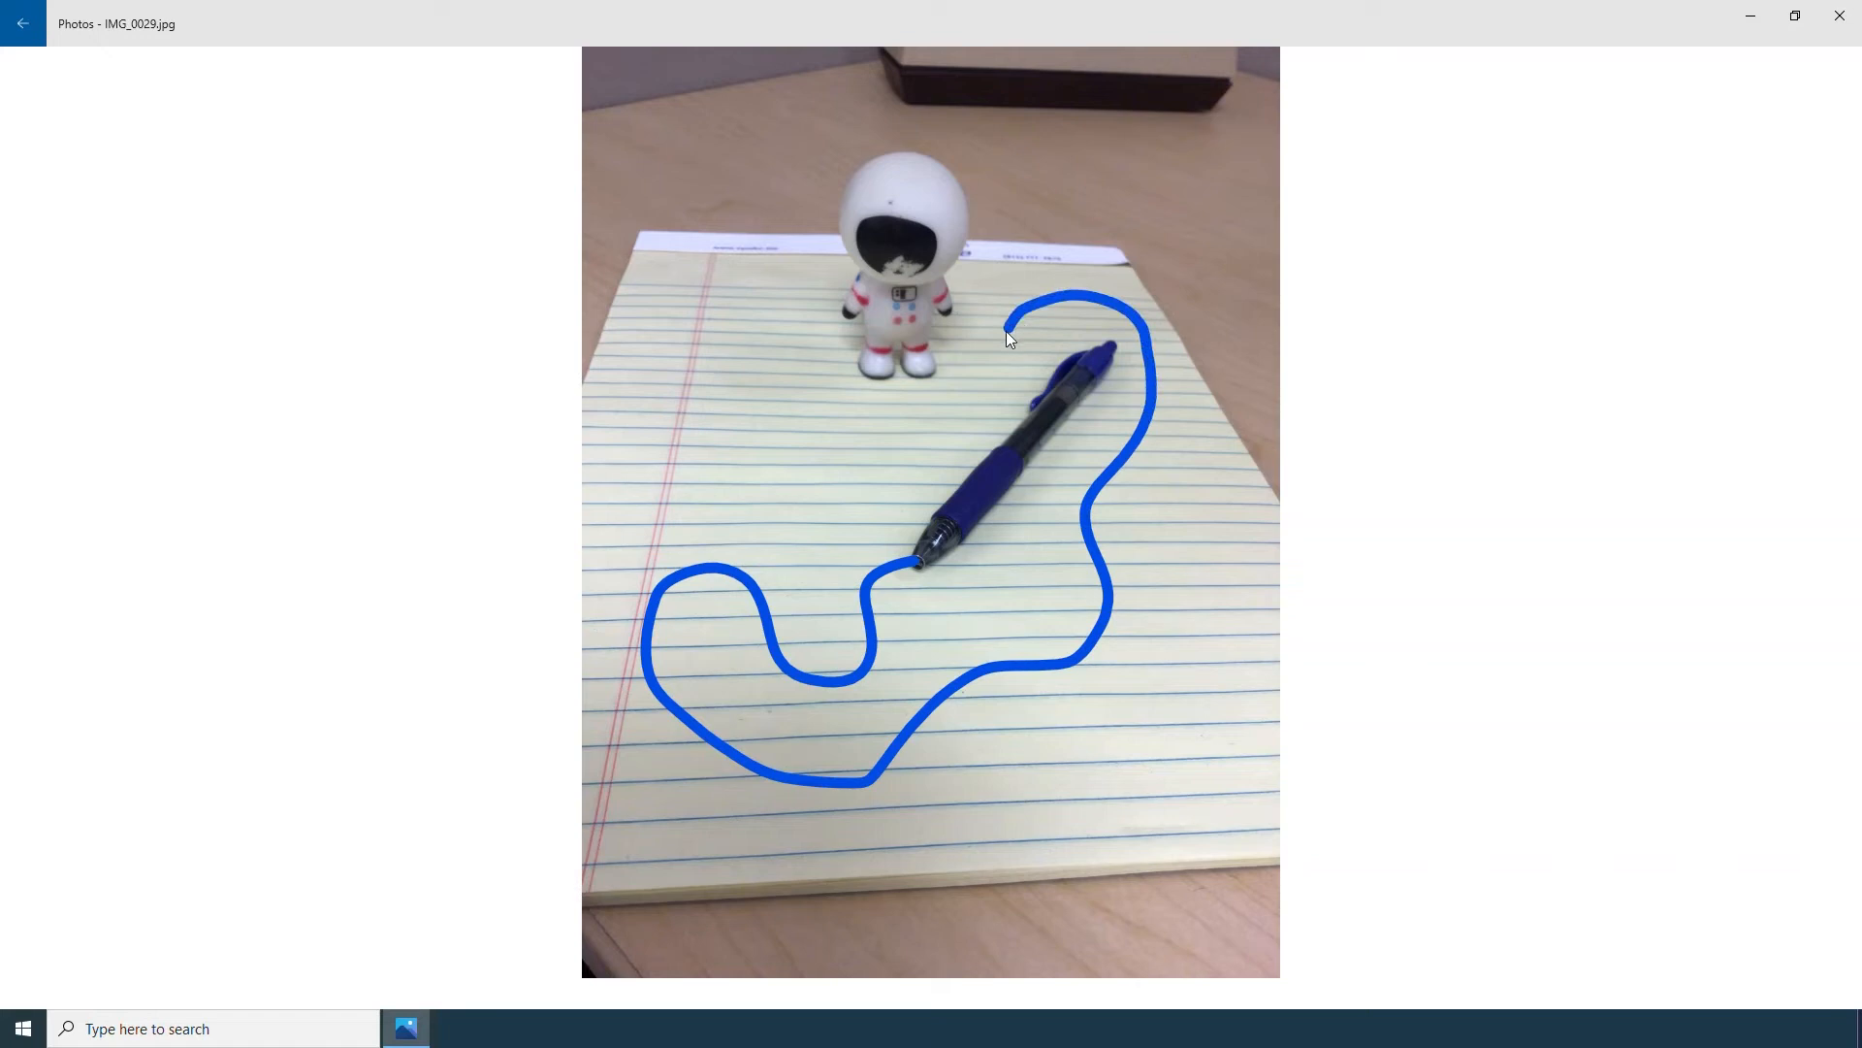
# - Write "Hi" on the notepad beside the pen using the black pencil at size 15
pyautogui.click(888, 86)
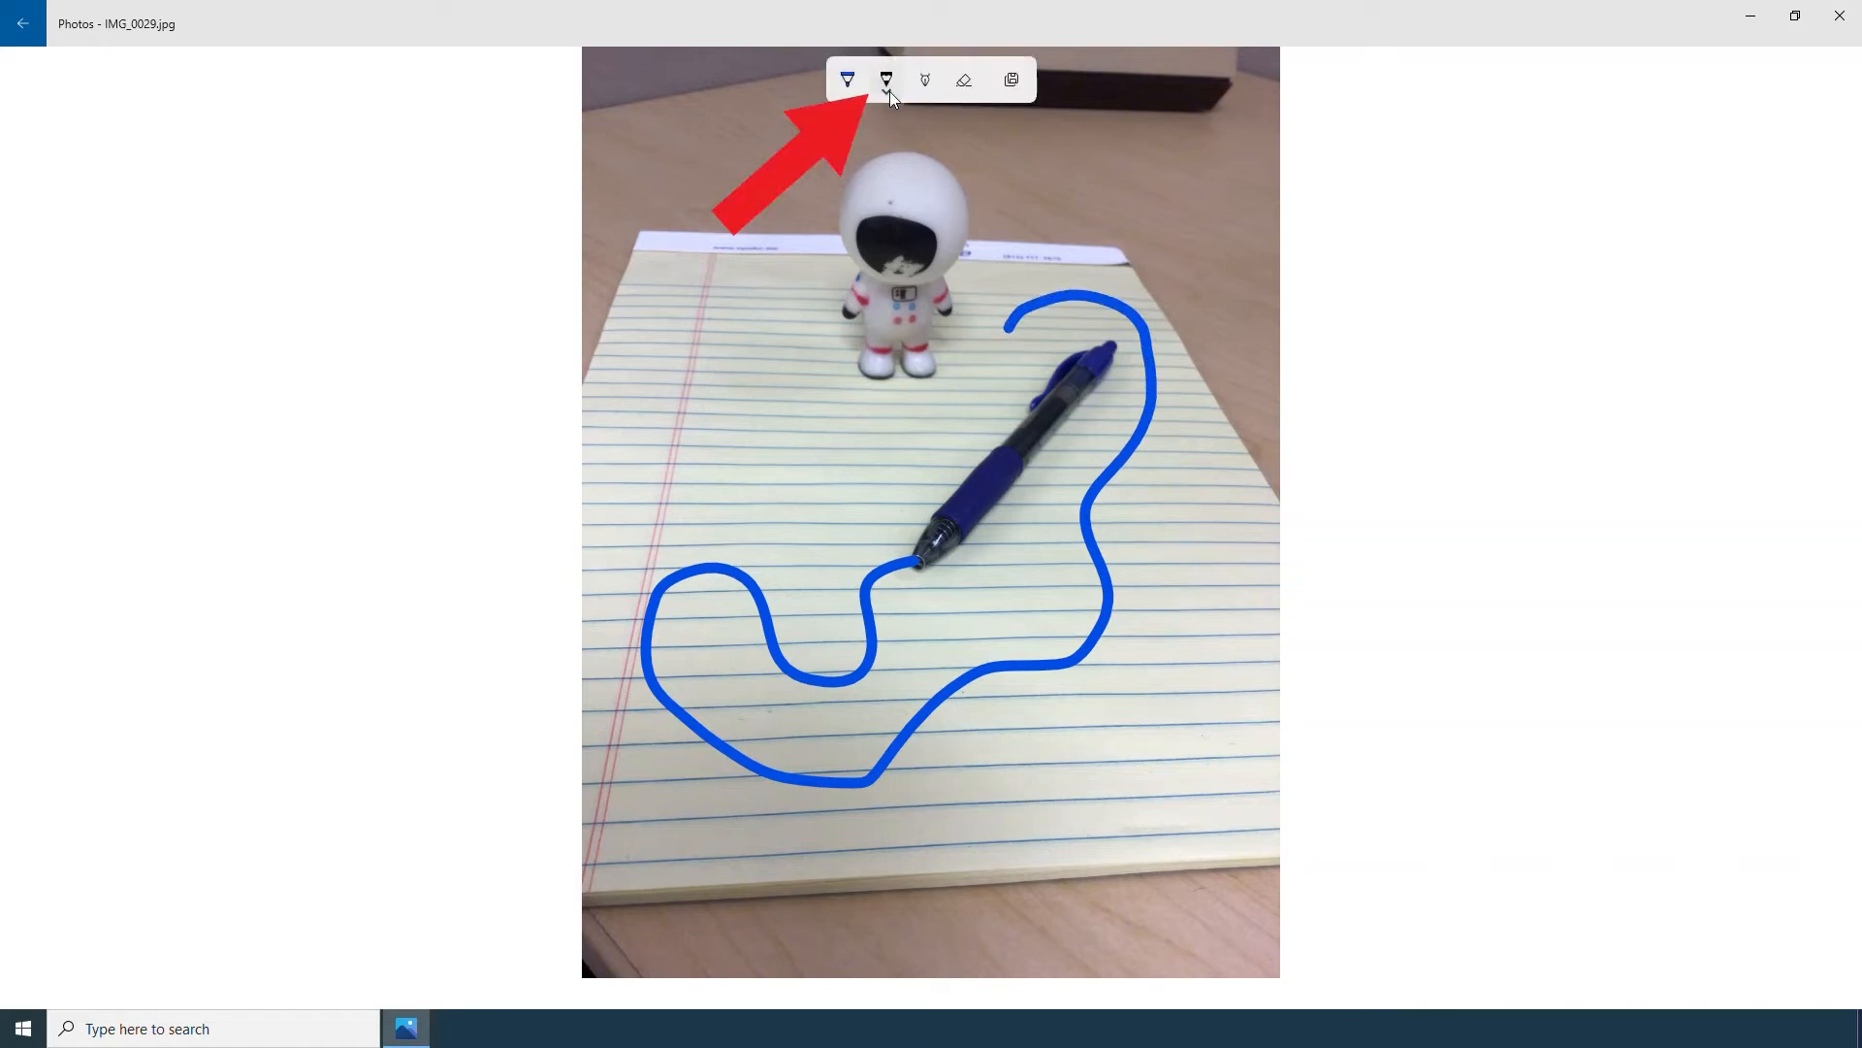
pyautogui.click(888, 85)
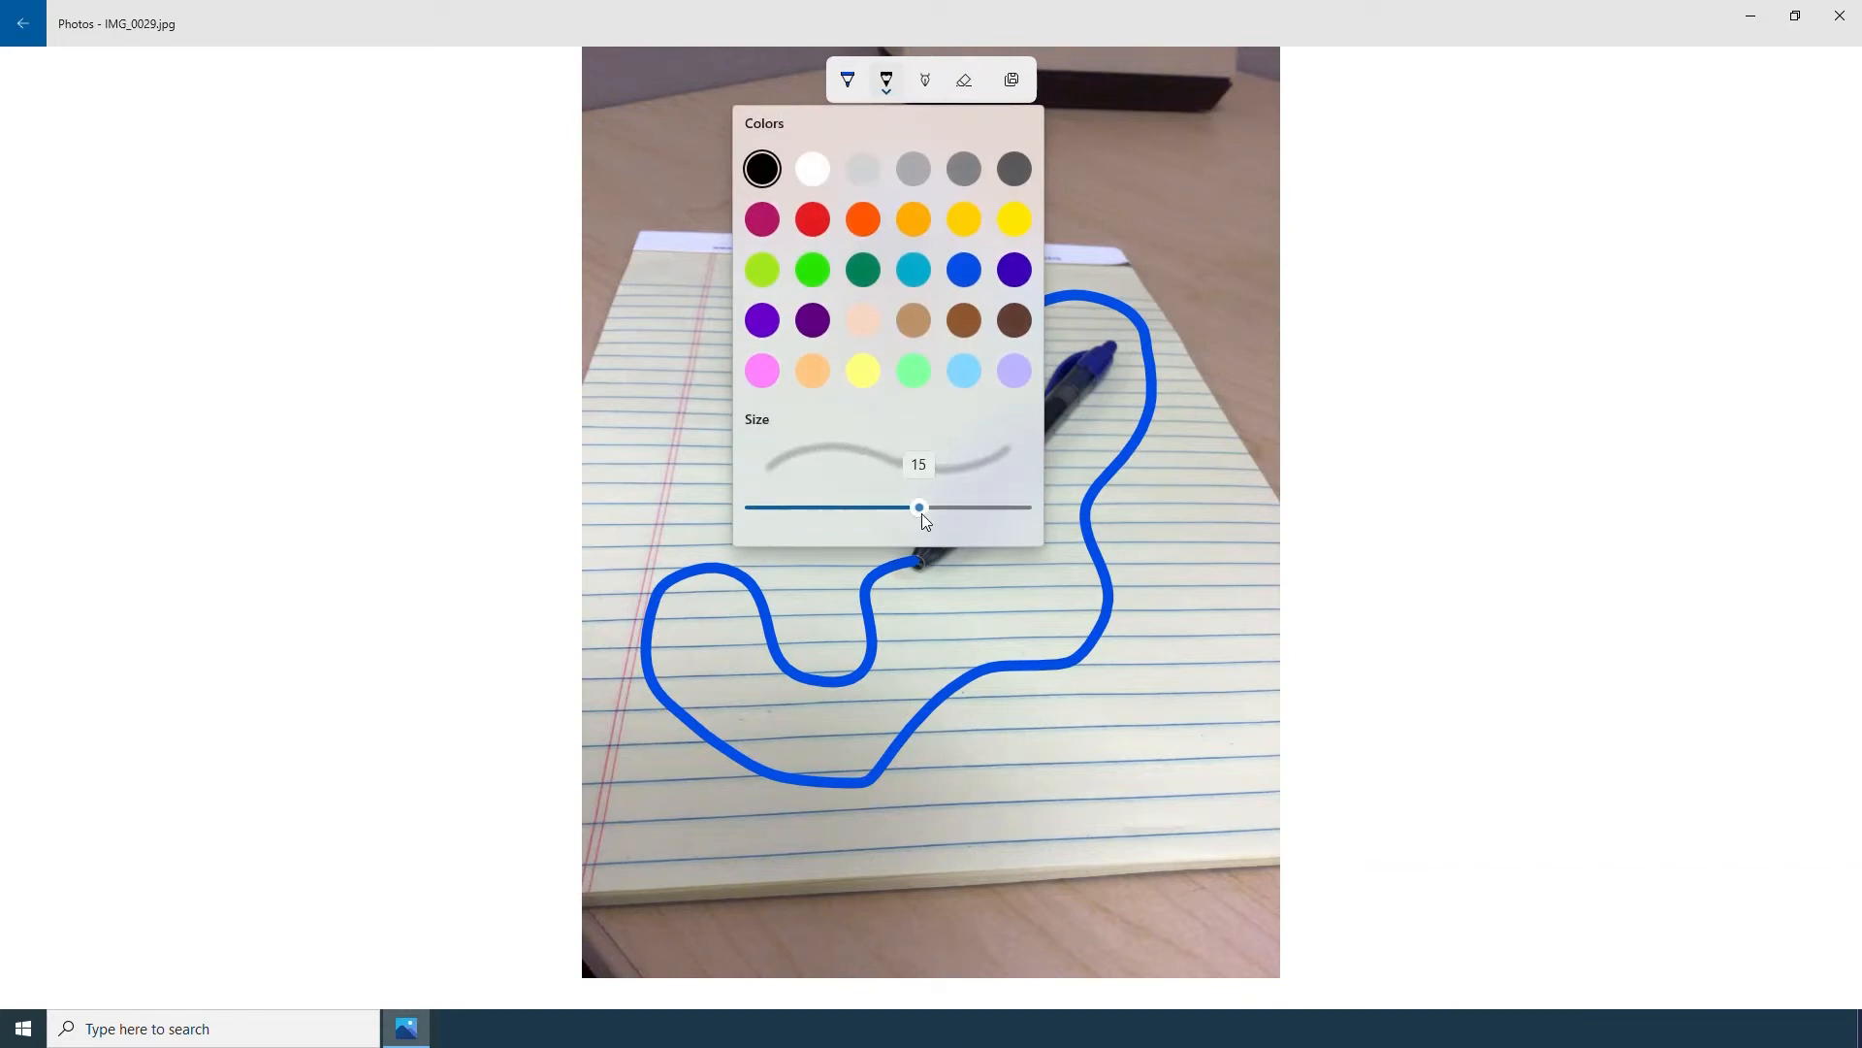
pyautogui.moveTo(706, 415)
pyautogui.mouseDown()
pyautogui.moveTo(727, 519)
pyautogui.moveTo(761, 476)
pyautogui.moveTo(801, 497)
pyautogui.mouseUp()
pyautogui.click(787, 433)
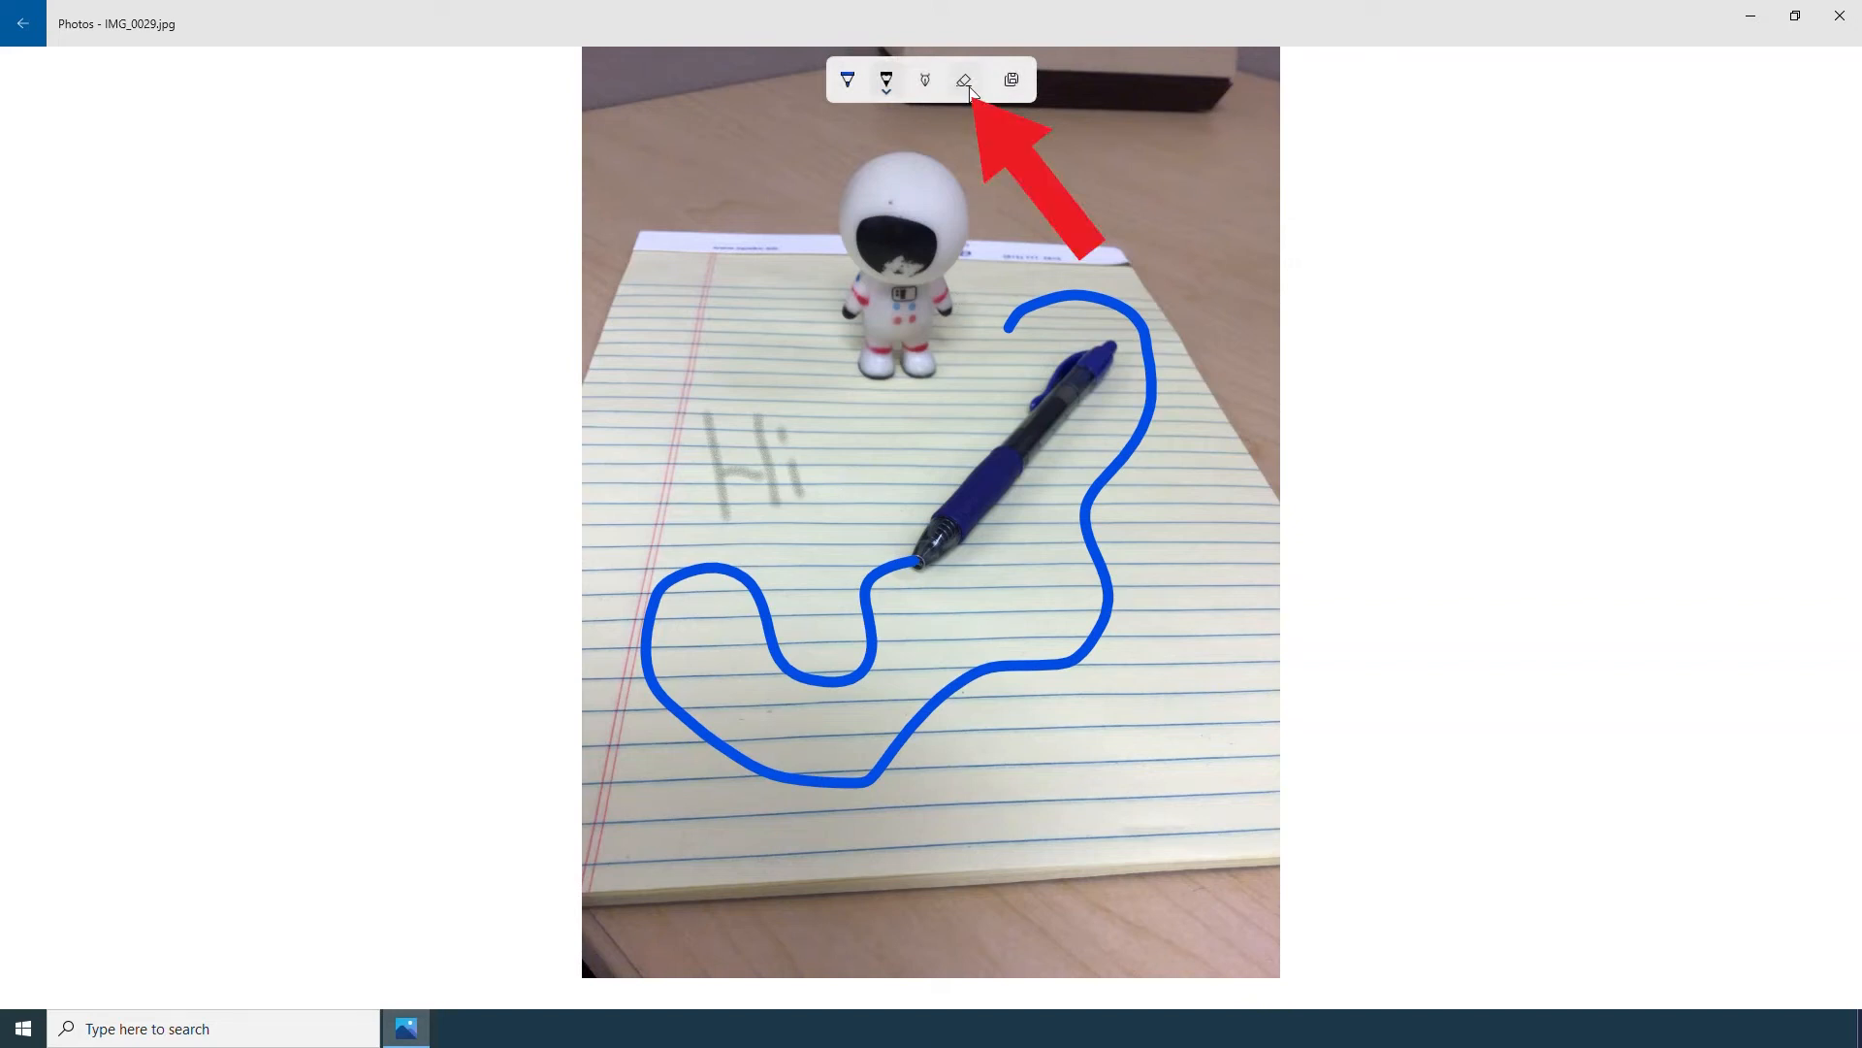
# - Erase all ink from the notepad photo, including the blue line and the pencil writing
pyautogui.click(966, 81)
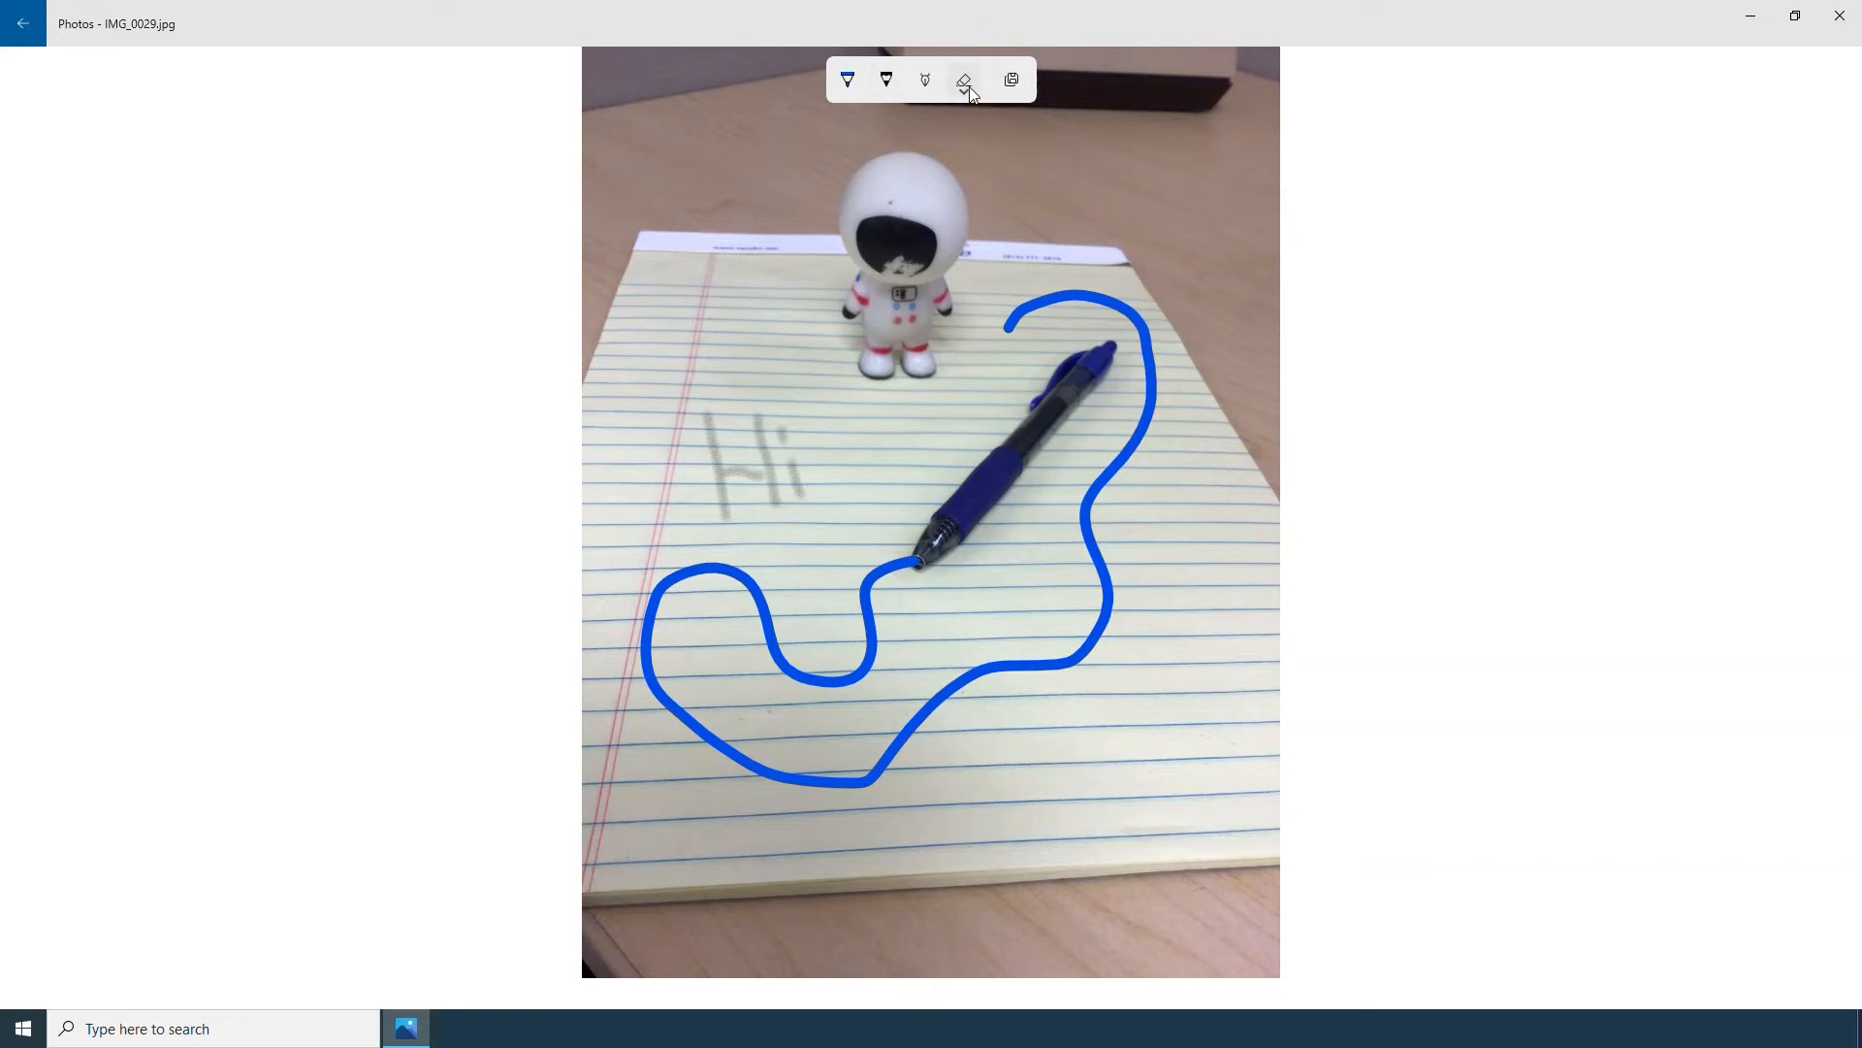
pyautogui.click(967, 90)
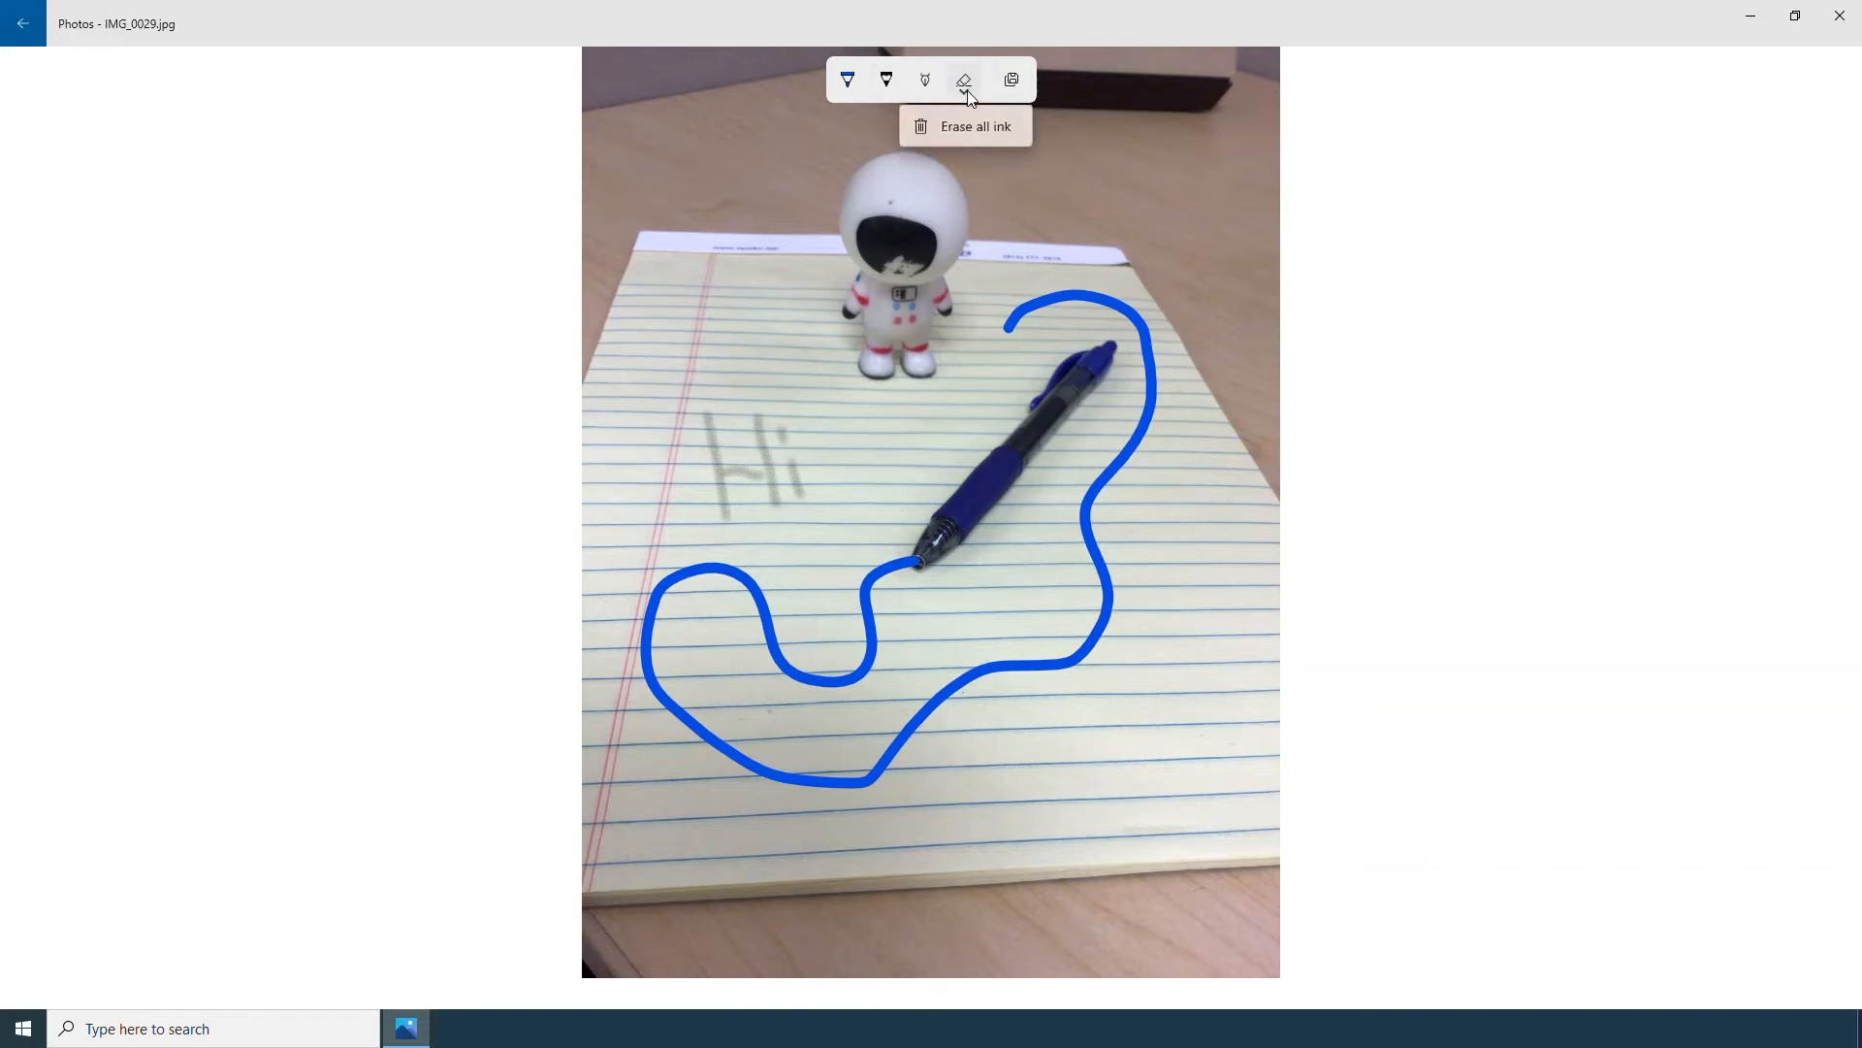
pyautogui.click(1006, 142)
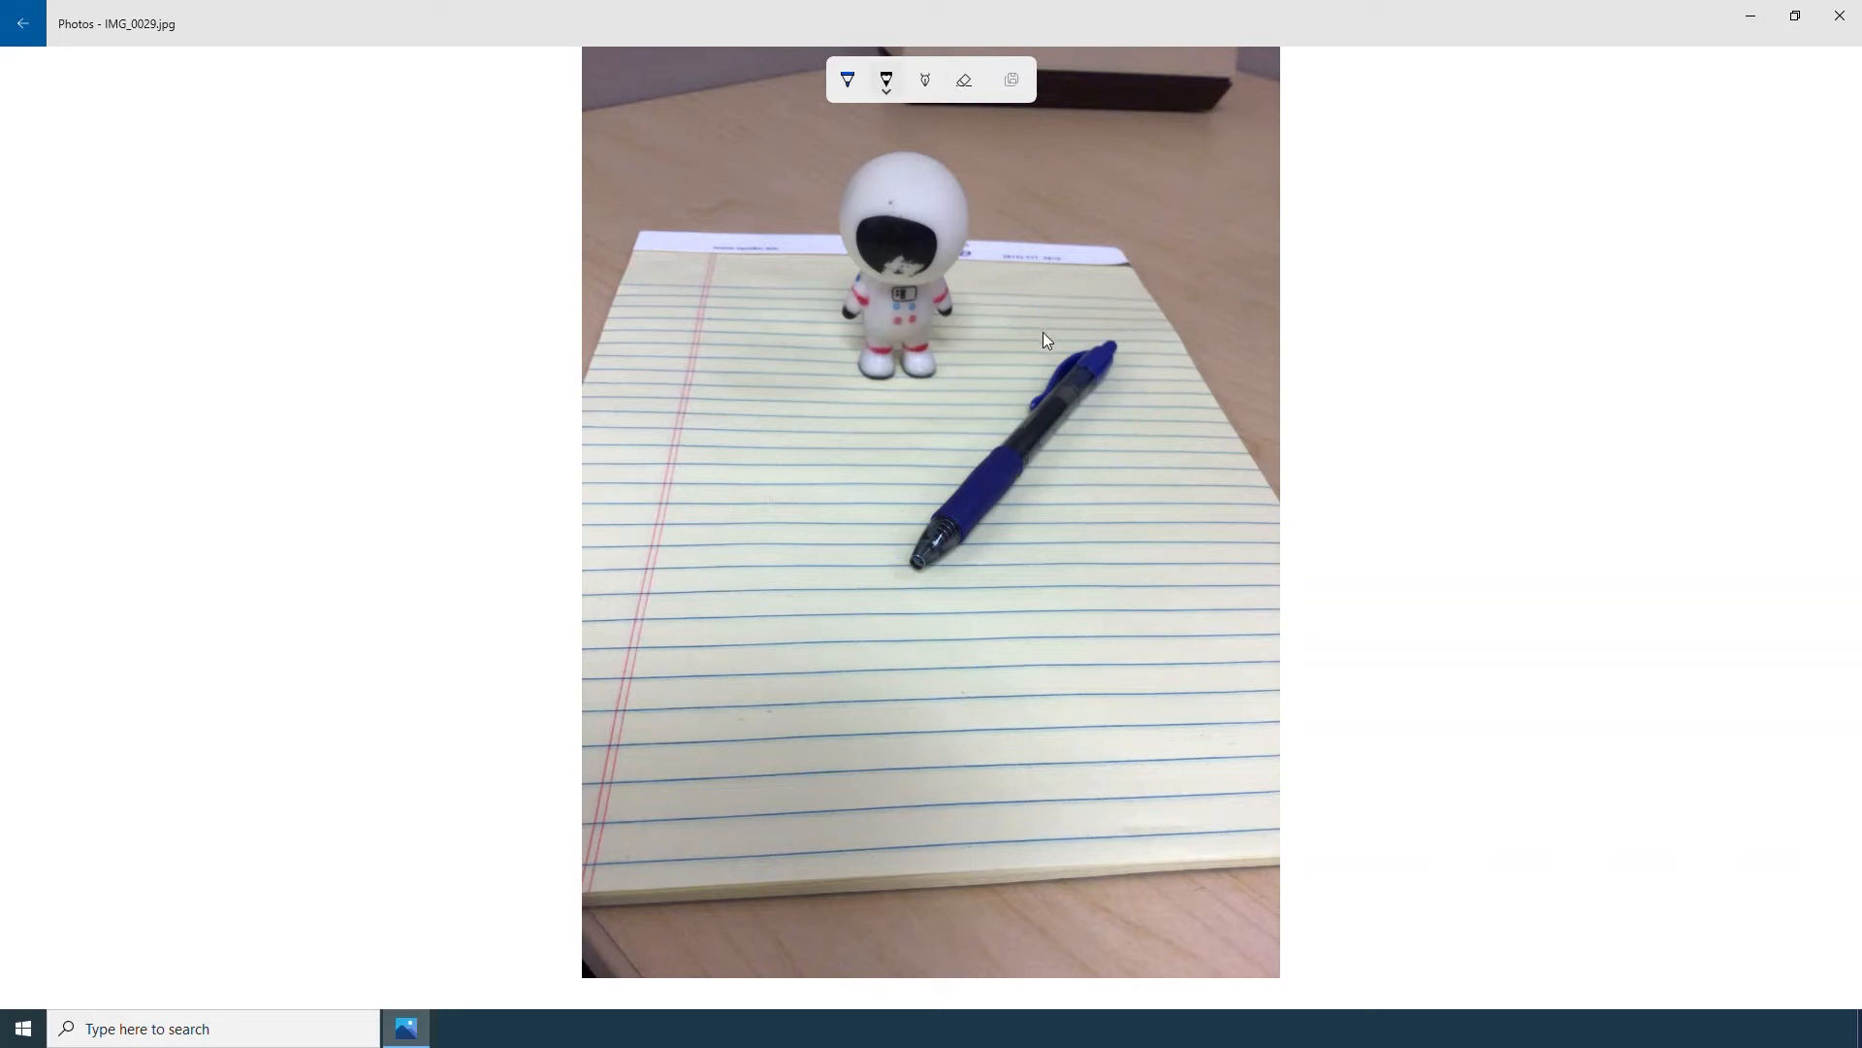
# - Switch to the yellow calligraphy-style marking pen and set its size to 19
pyautogui.click(926, 86)
pyautogui.click(929, 97)
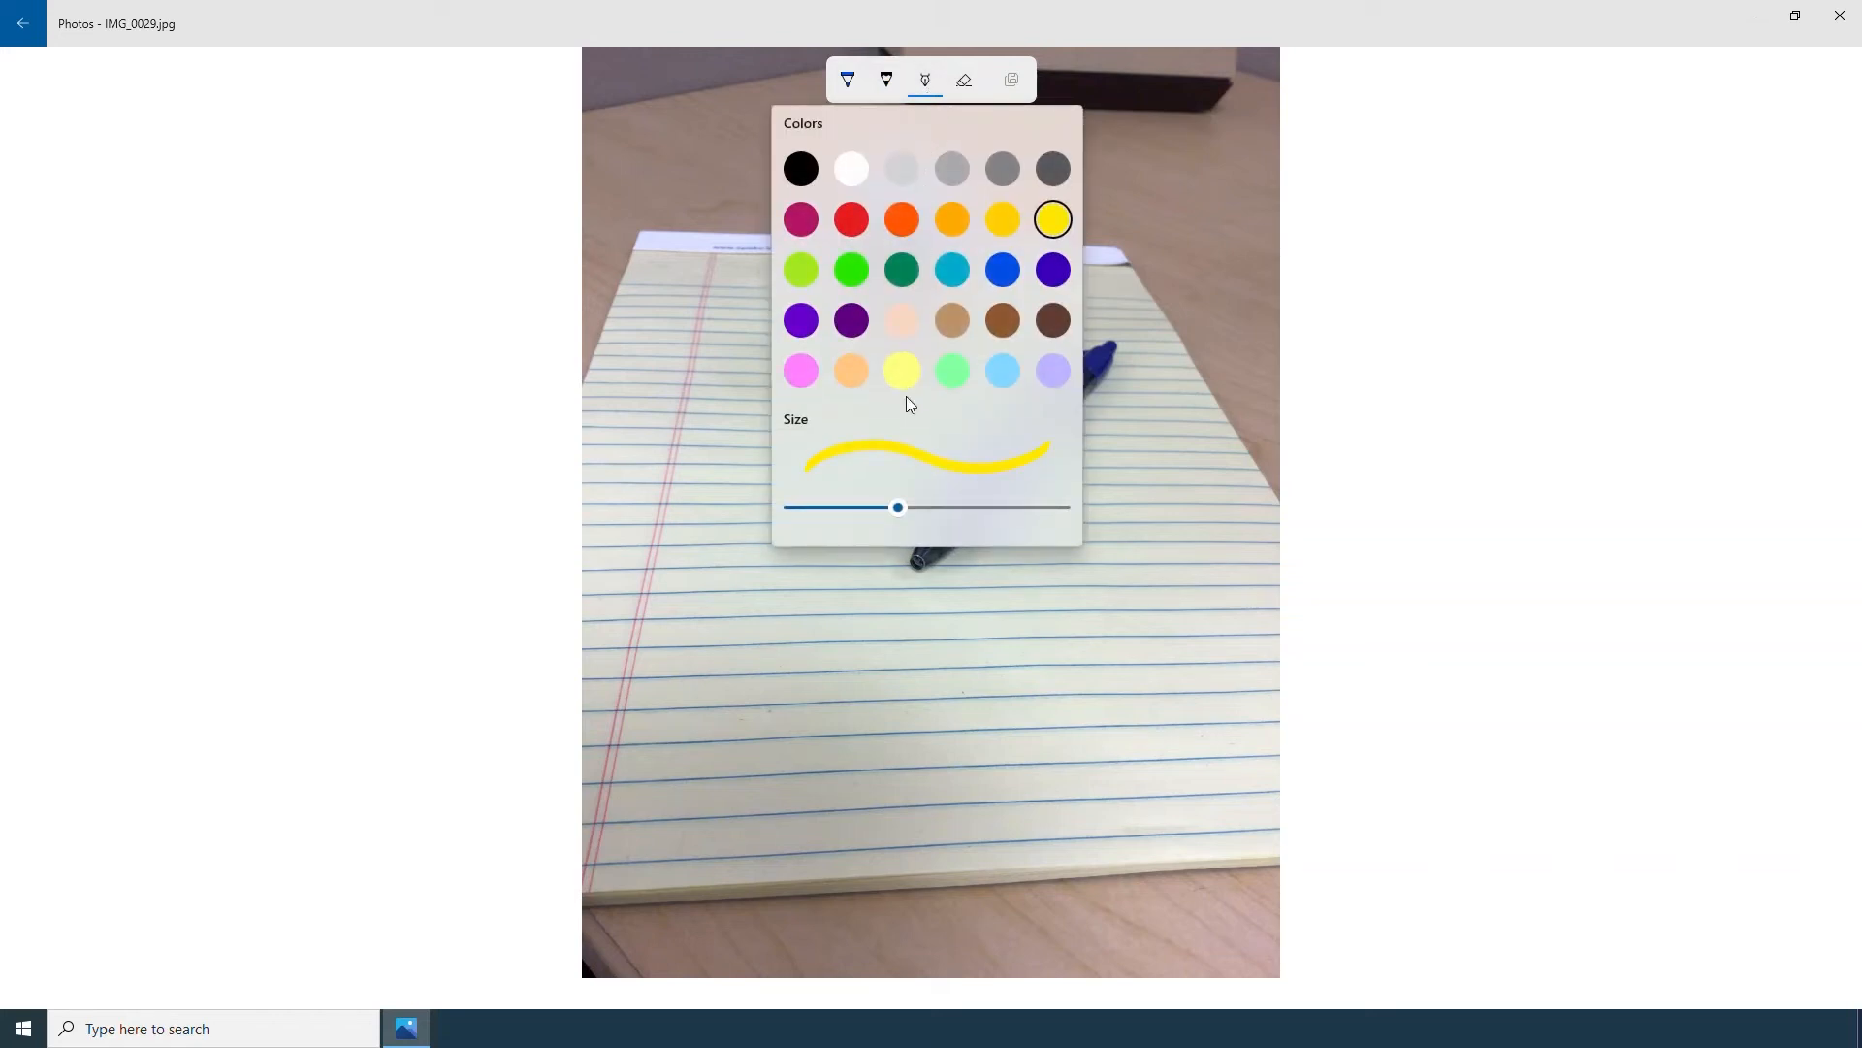
pyautogui.moveTo(904, 501); pyautogui.dragTo(918, 508)
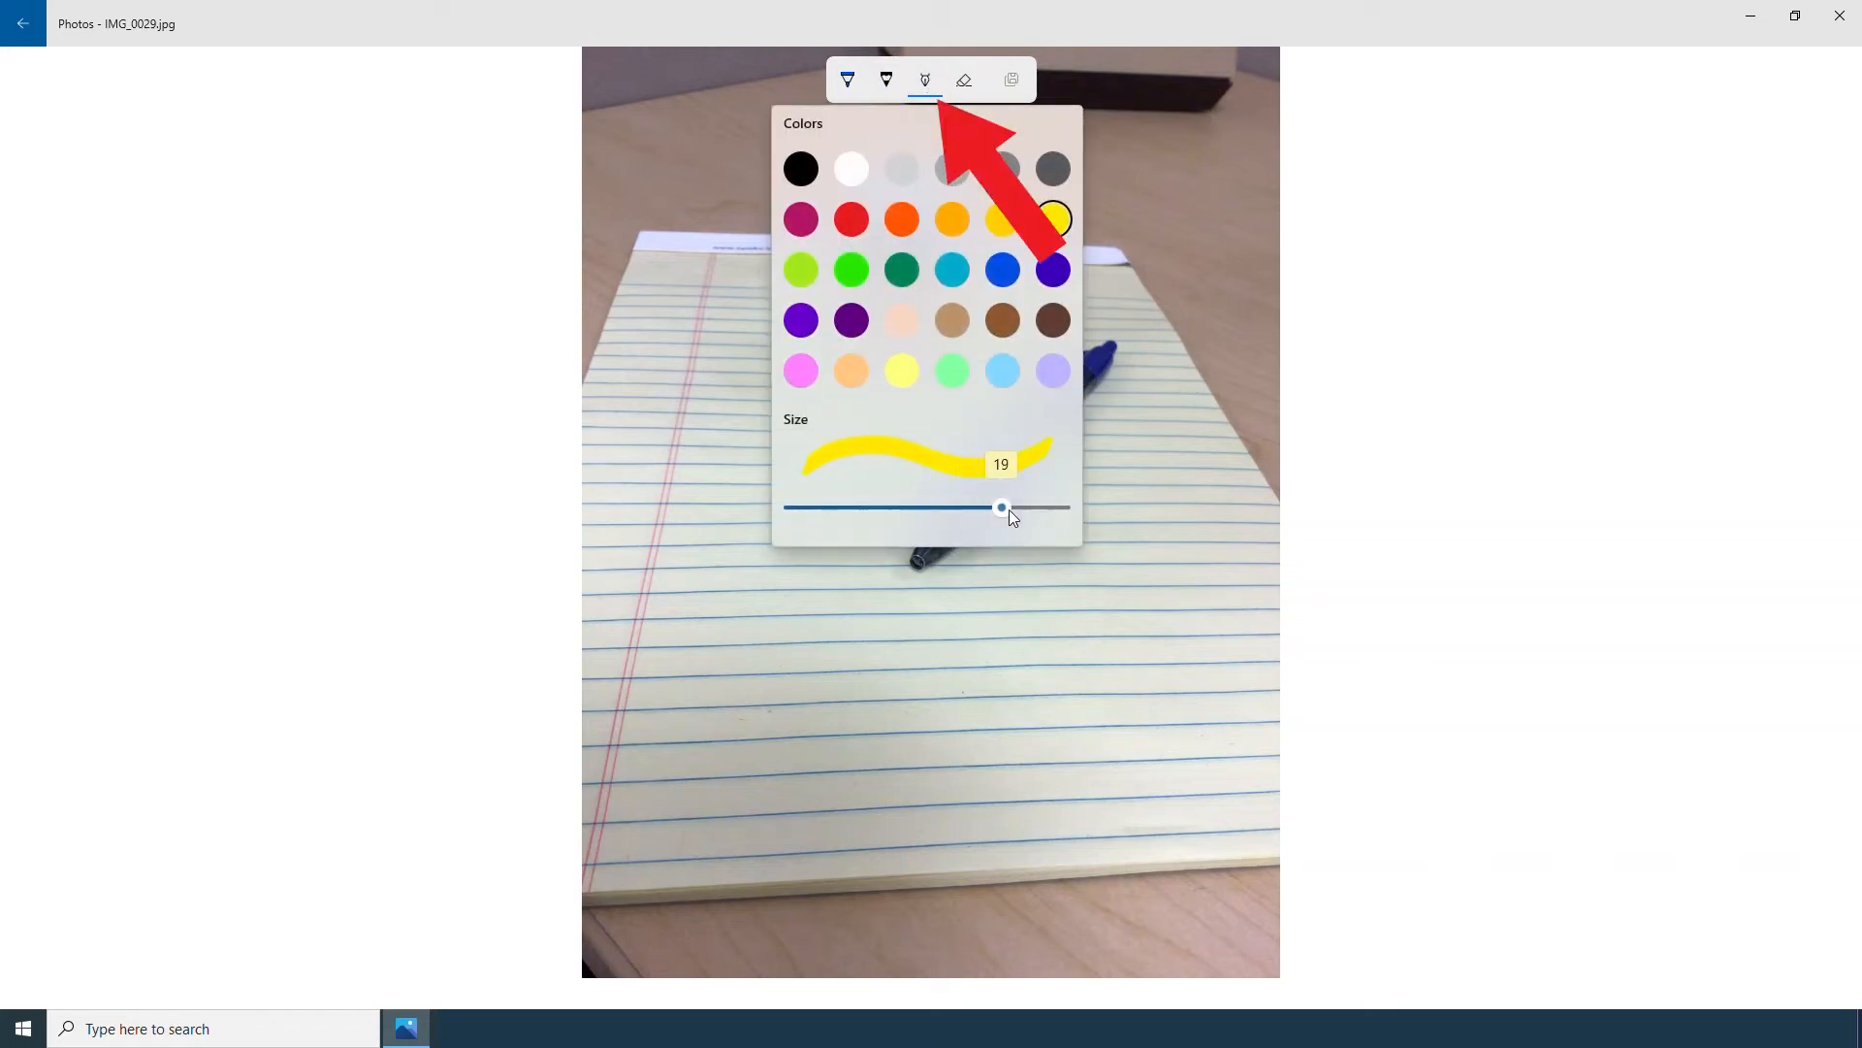
pyautogui.click(1087, 608)
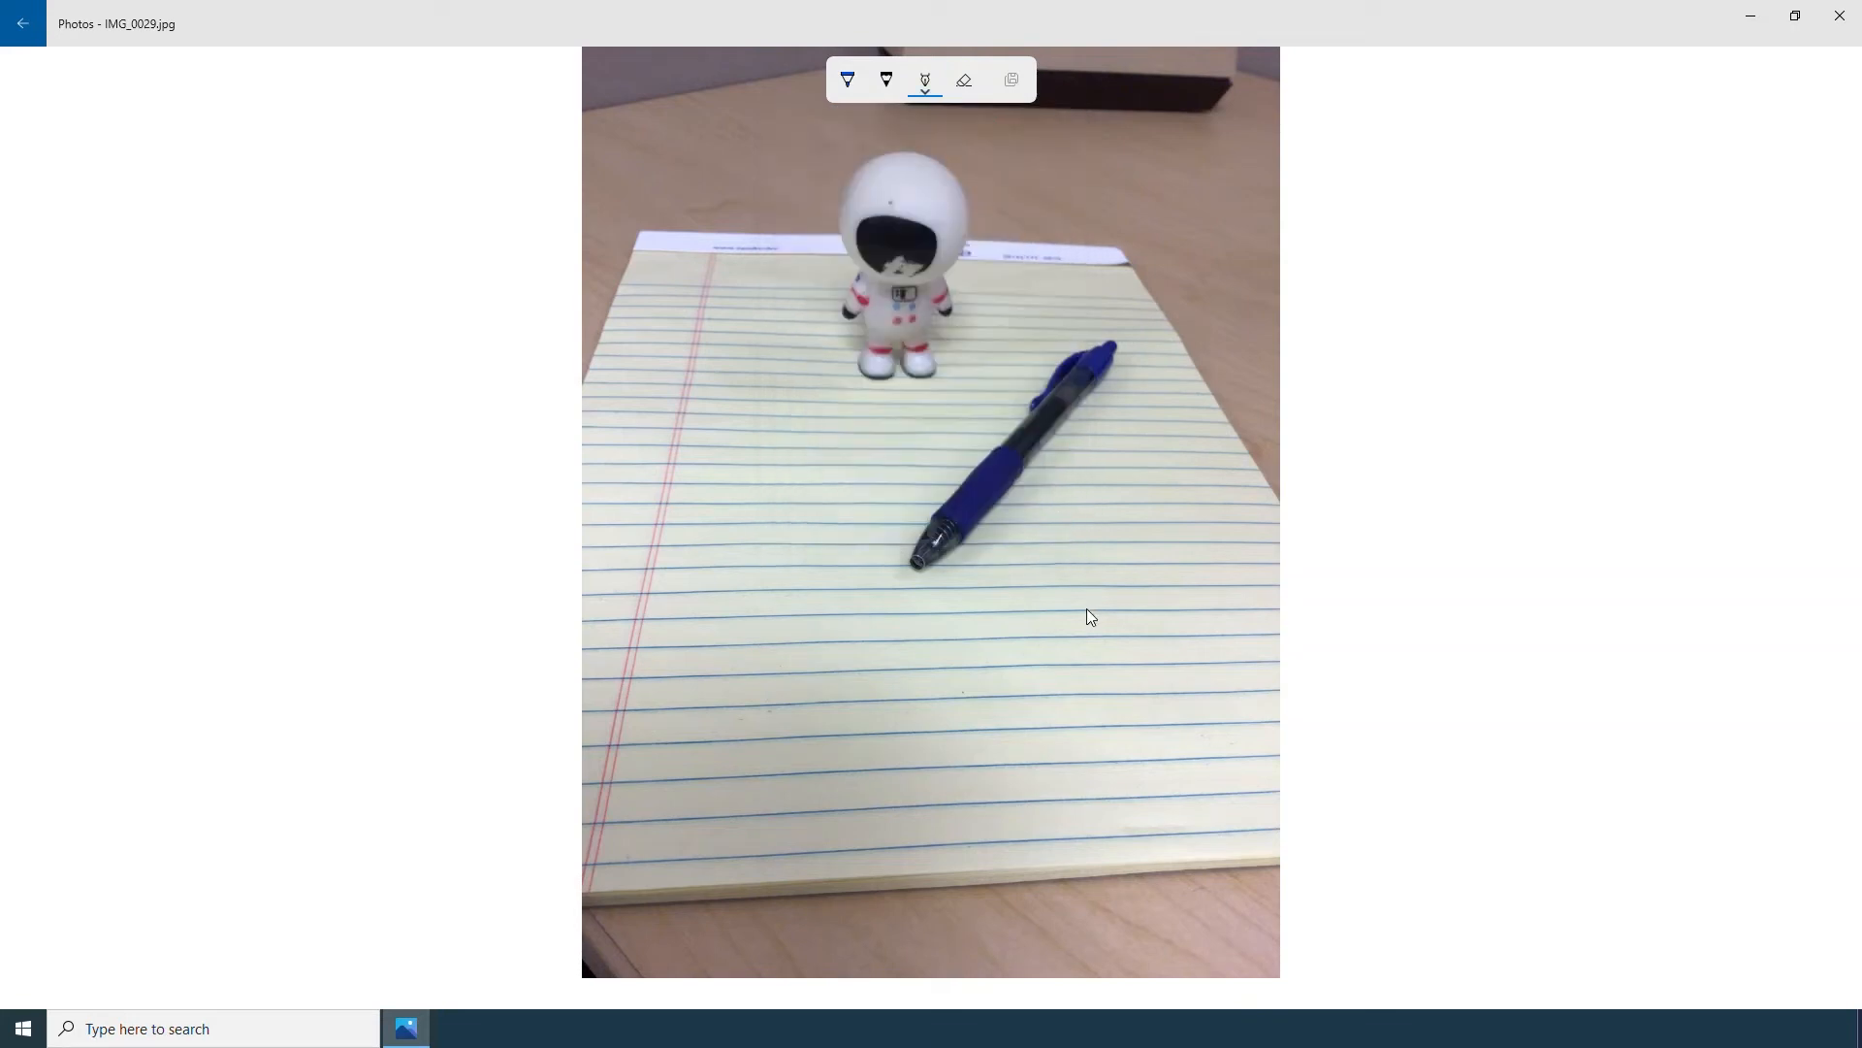
# - Draw yellow zigzags across the notepad and a ring around the astronaut, and erase all of this ink
pyautogui.moveTo(662, 737)
pyautogui.mouseDown()
pyautogui.moveTo(780, 668)
pyautogui.moveTo(861, 703)
pyautogui.mouseUp()
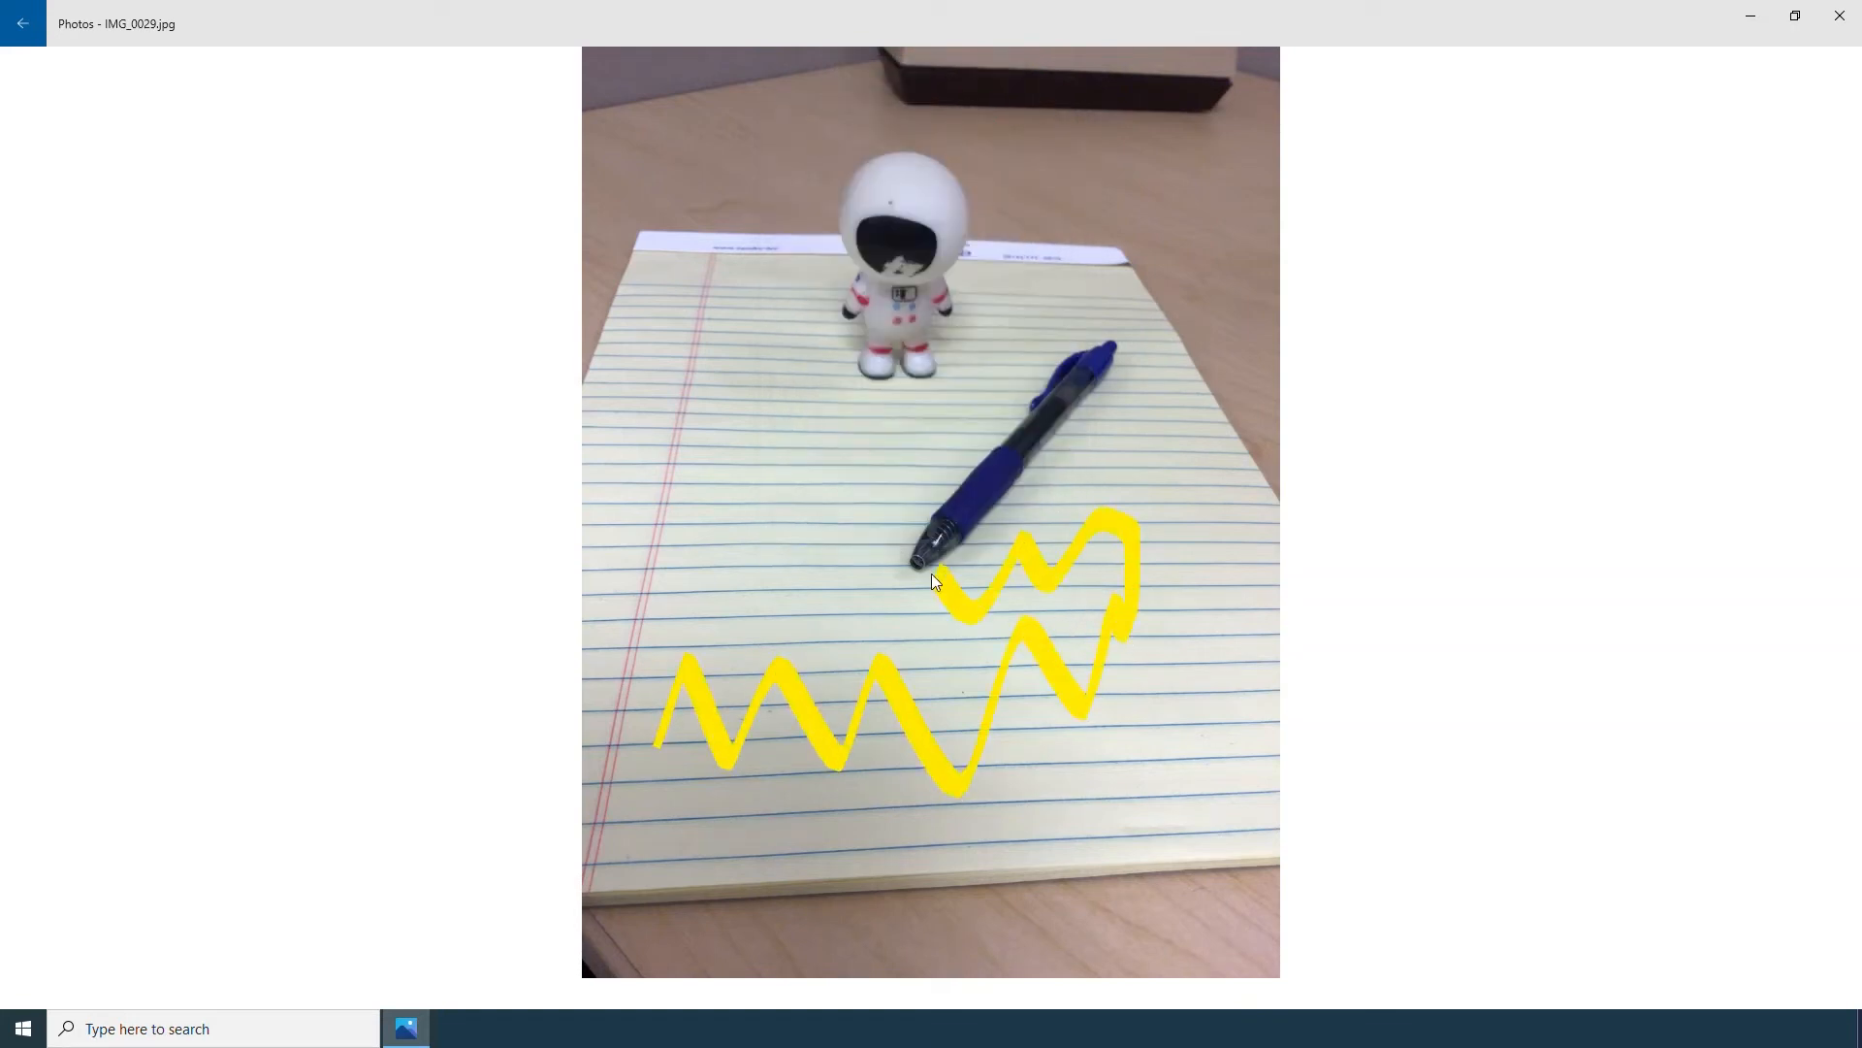
pyautogui.moveTo(786, 500)
pyautogui.mouseDown()
pyautogui.moveTo(706, 528)
pyautogui.moveTo(660, 468)
pyautogui.mouseUp()
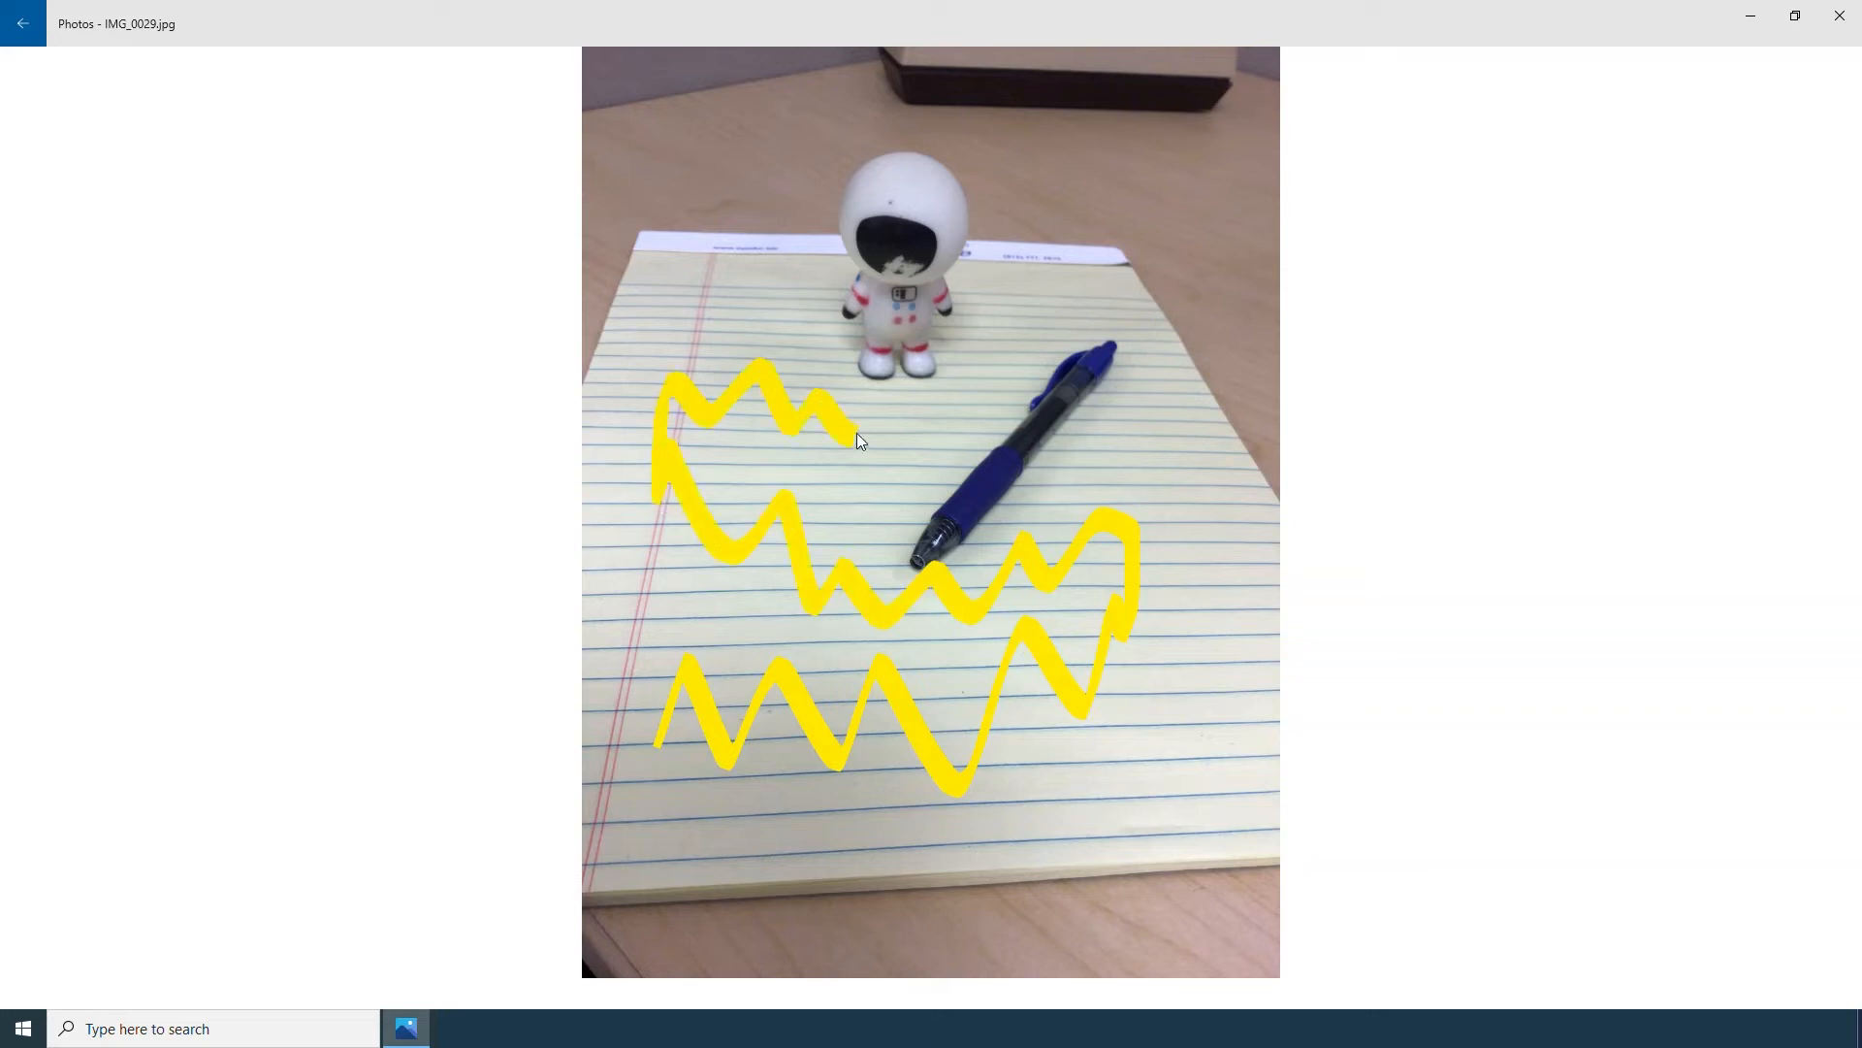
pyautogui.moveTo(941, 114)
pyautogui.mouseDown()
pyautogui.moveTo(756, 185)
pyautogui.moveTo(772, 357)
pyautogui.moveTo(909, 438)
pyautogui.moveTo(1045, 377)
pyautogui.moveTo(1064, 262)
pyautogui.moveTo(1025, 124)
pyautogui.moveTo(912, 116)
pyautogui.mouseUp()
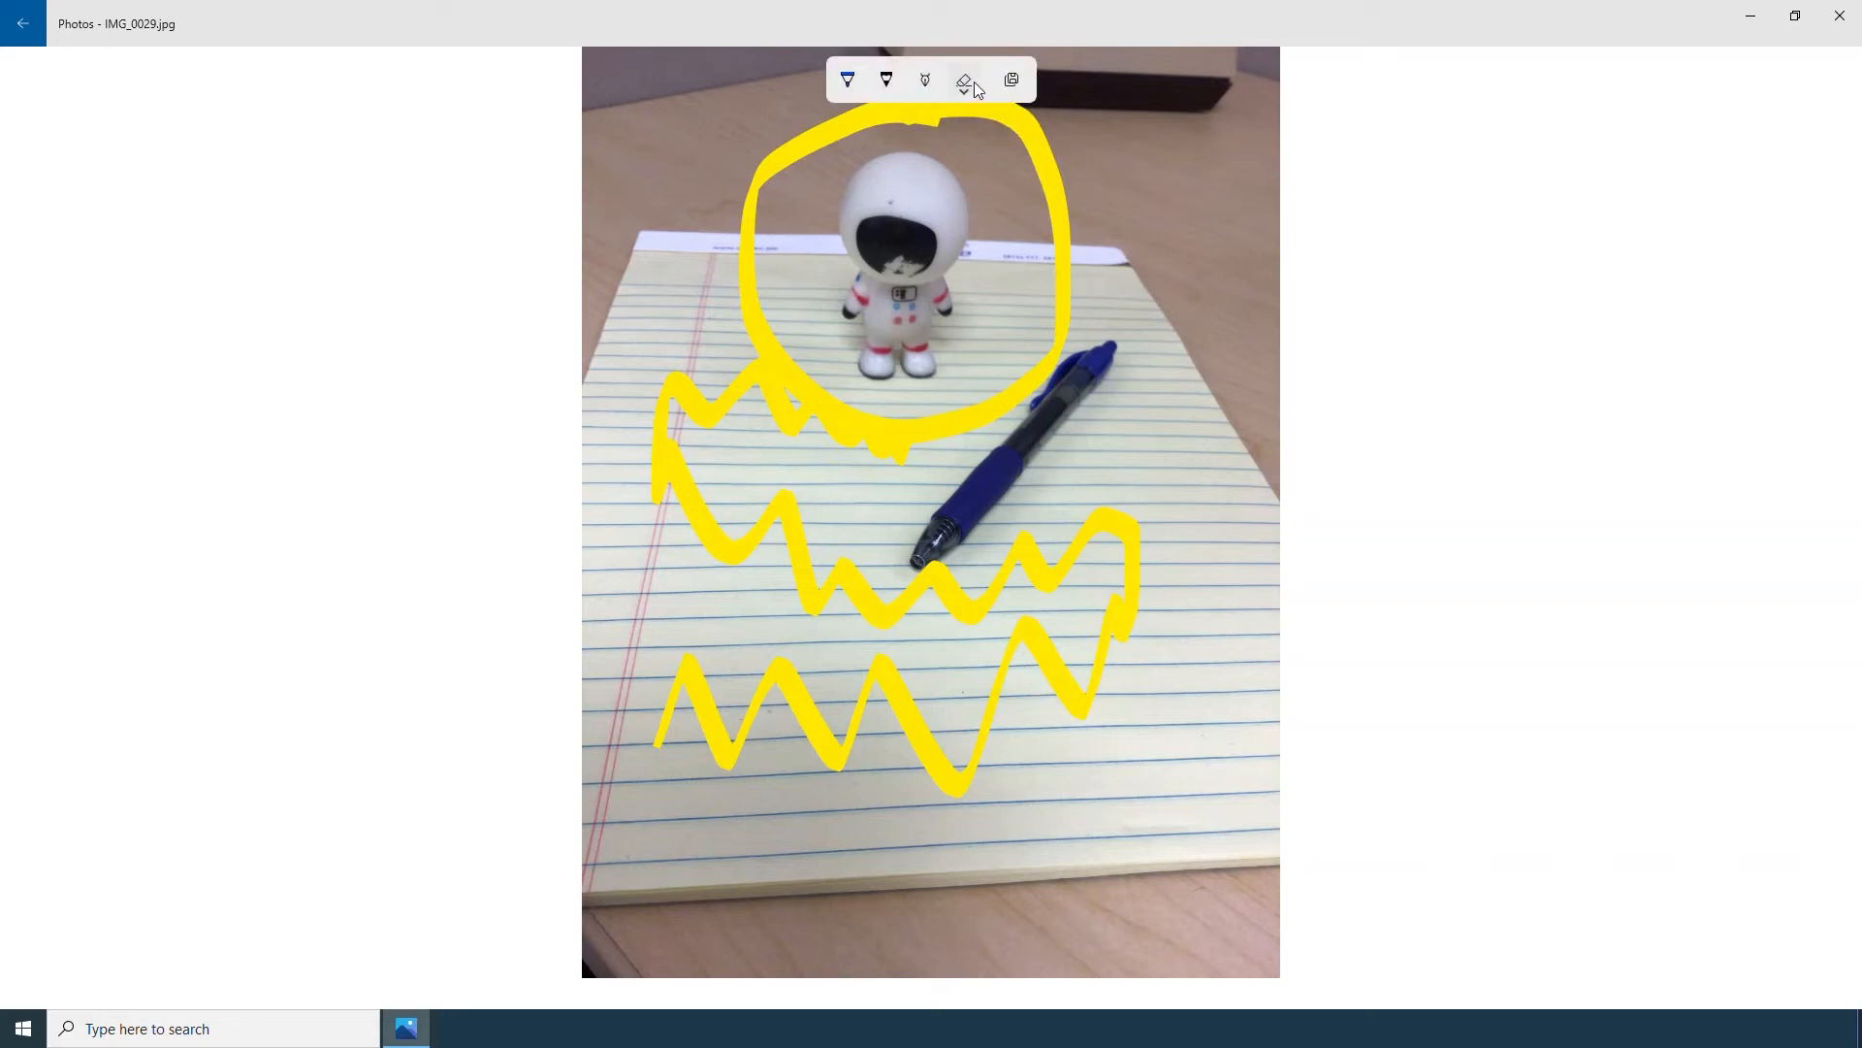
pyautogui.click(964, 81)
pyautogui.click(962, 126)
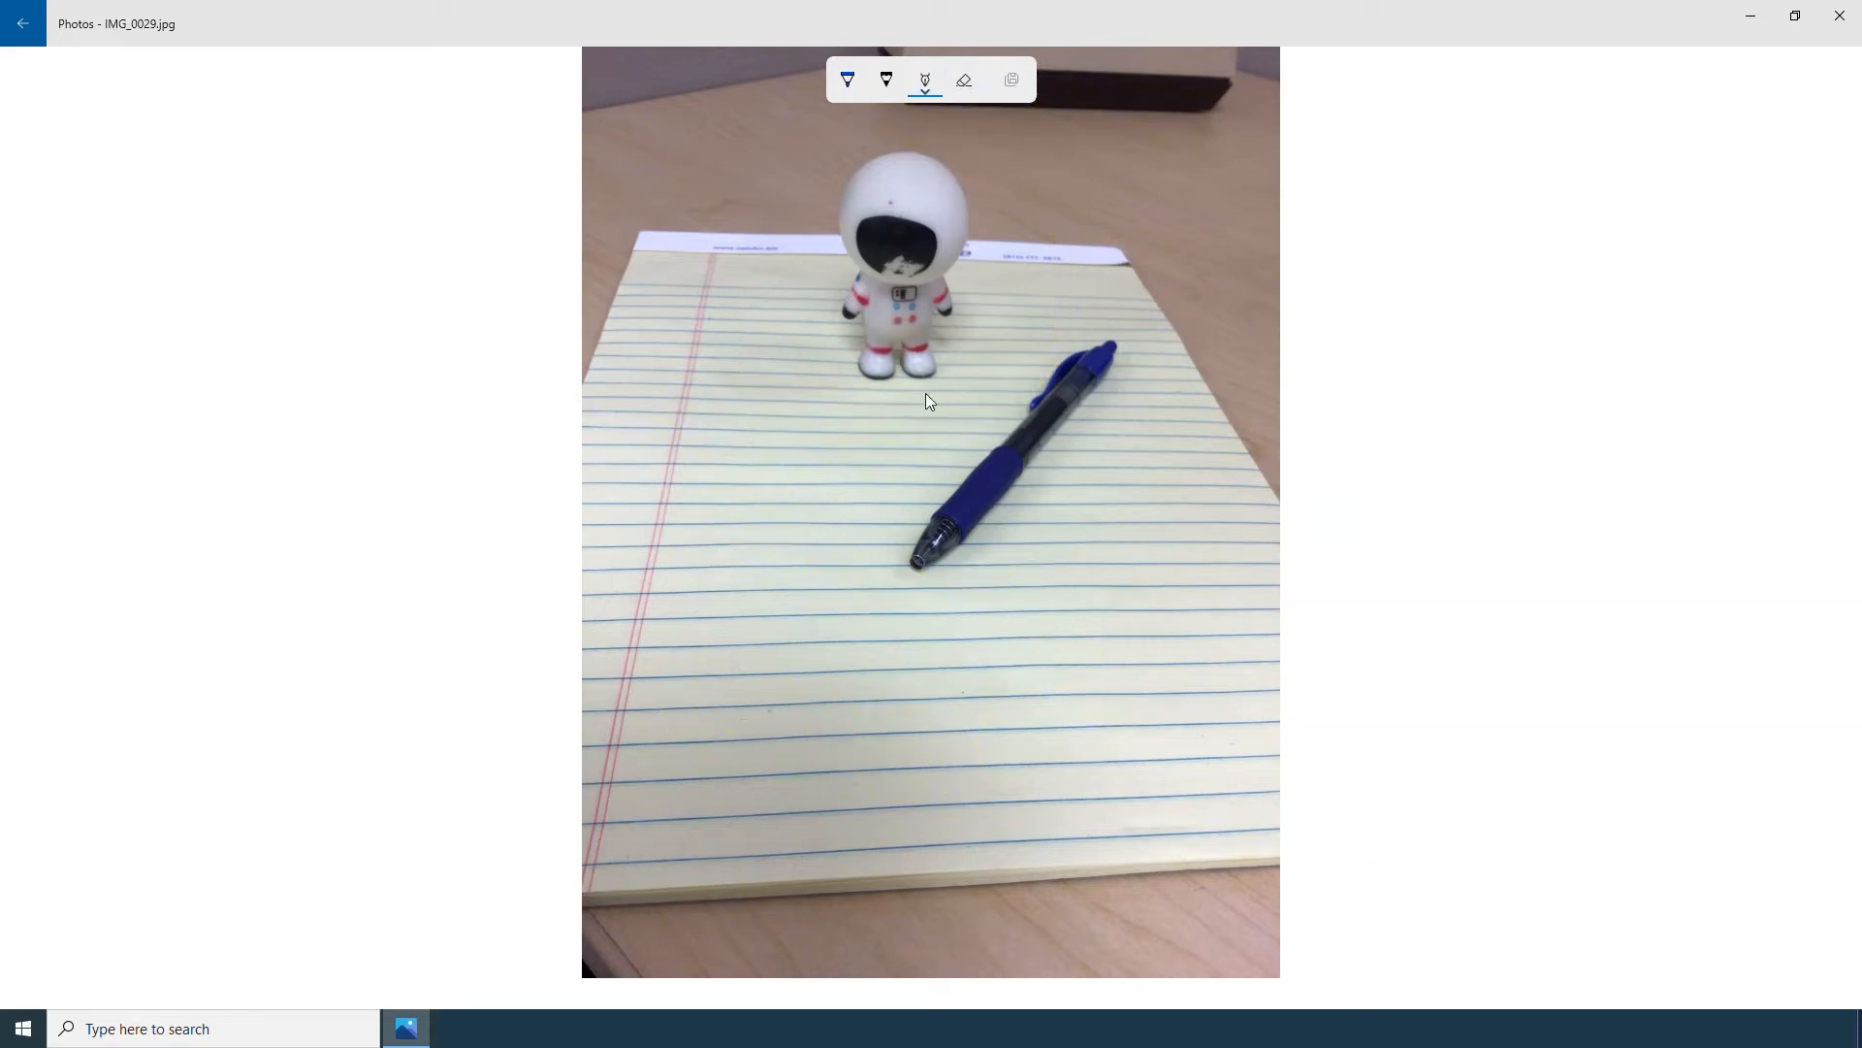
# - Circle the astronaut and the pen in yellow and save the marked-up photo as a copy
pyautogui.moveTo(973, 129)
pyautogui.mouseDown()
pyautogui.moveTo(878, 143)
pyautogui.moveTo(784, 205)
pyautogui.moveTo(789, 344)
pyautogui.moveTo(895, 420)
pyautogui.moveTo(996, 381)
pyautogui.moveTo(1013, 175)
pyautogui.mouseUp()
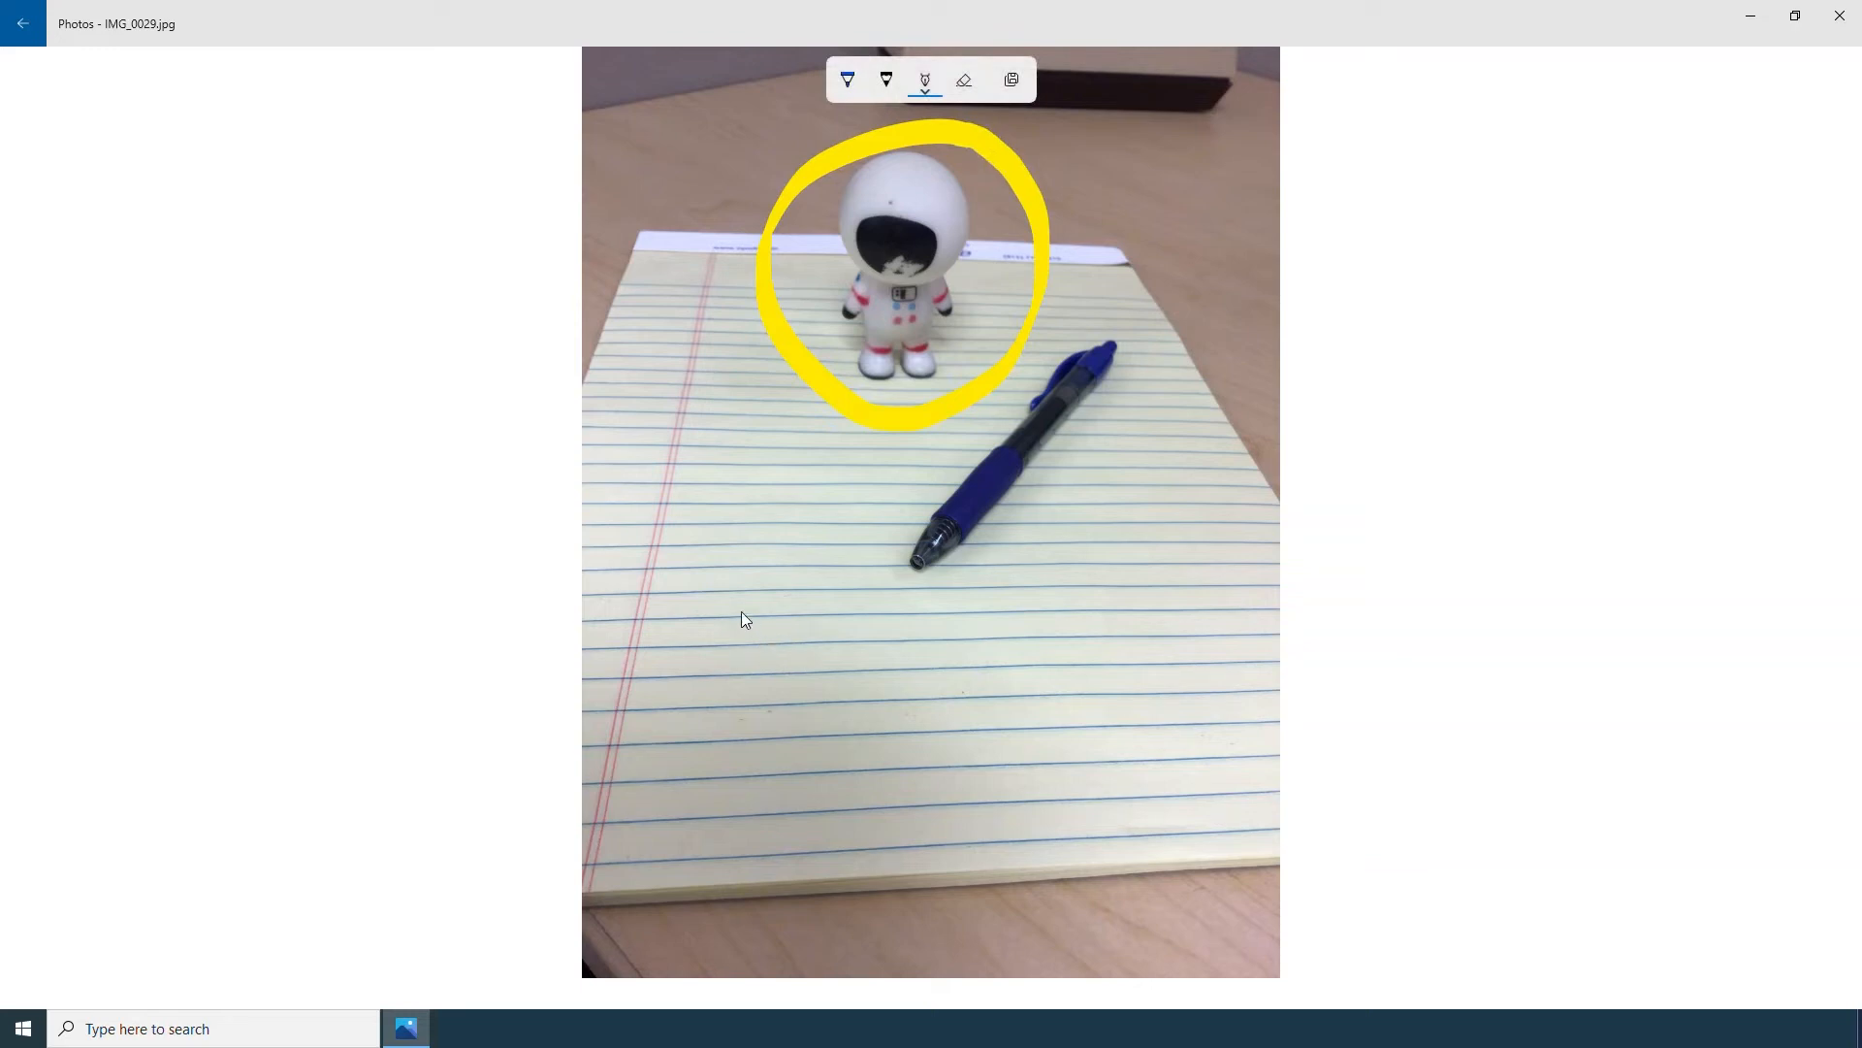
pyautogui.moveTo(1118, 306); pyautogui.dragTo(937, 450)
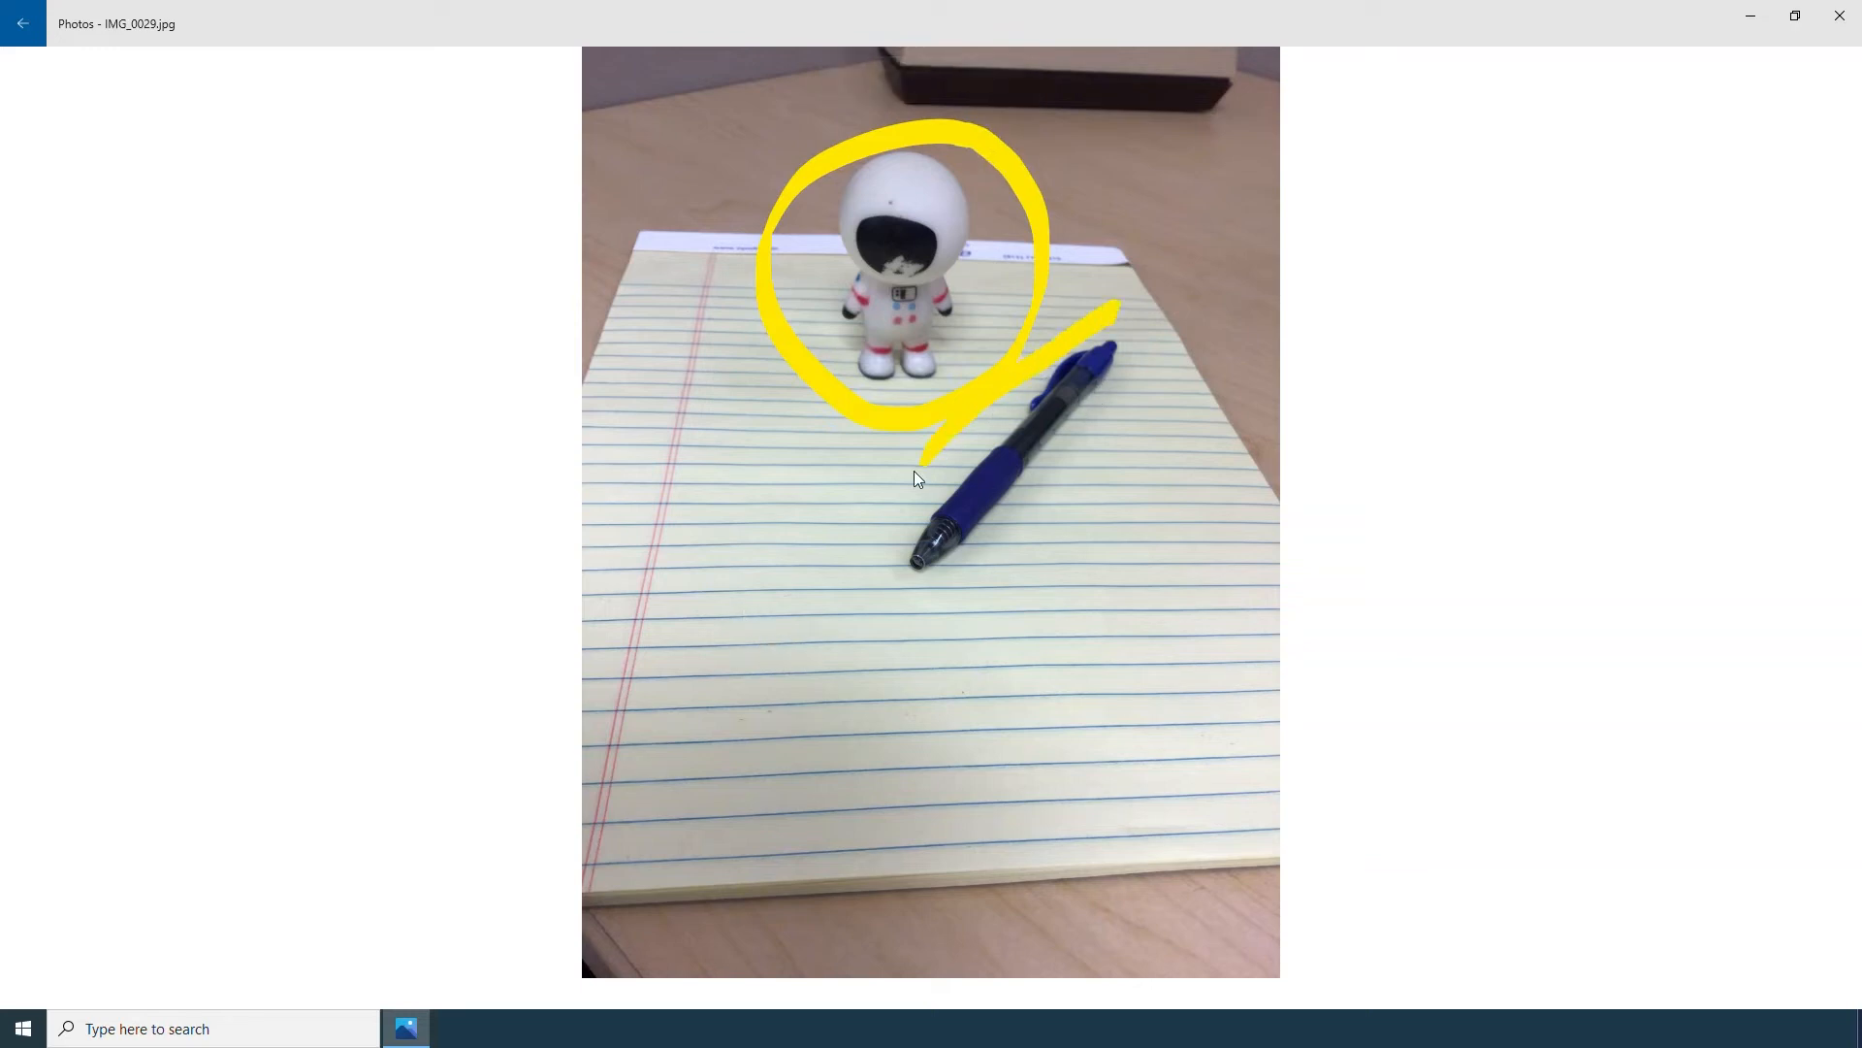
pyautogui.moveTo(978, 635)
pyautogui.mouseDown()
pyautogui.moveTo(1101, 573)
pyautogui.moveTo(1176, 447)
pyautogui.moveTo(1176, 338)
pyautogui.moveTo(1128, 310)
pyautogui.mouseUp()
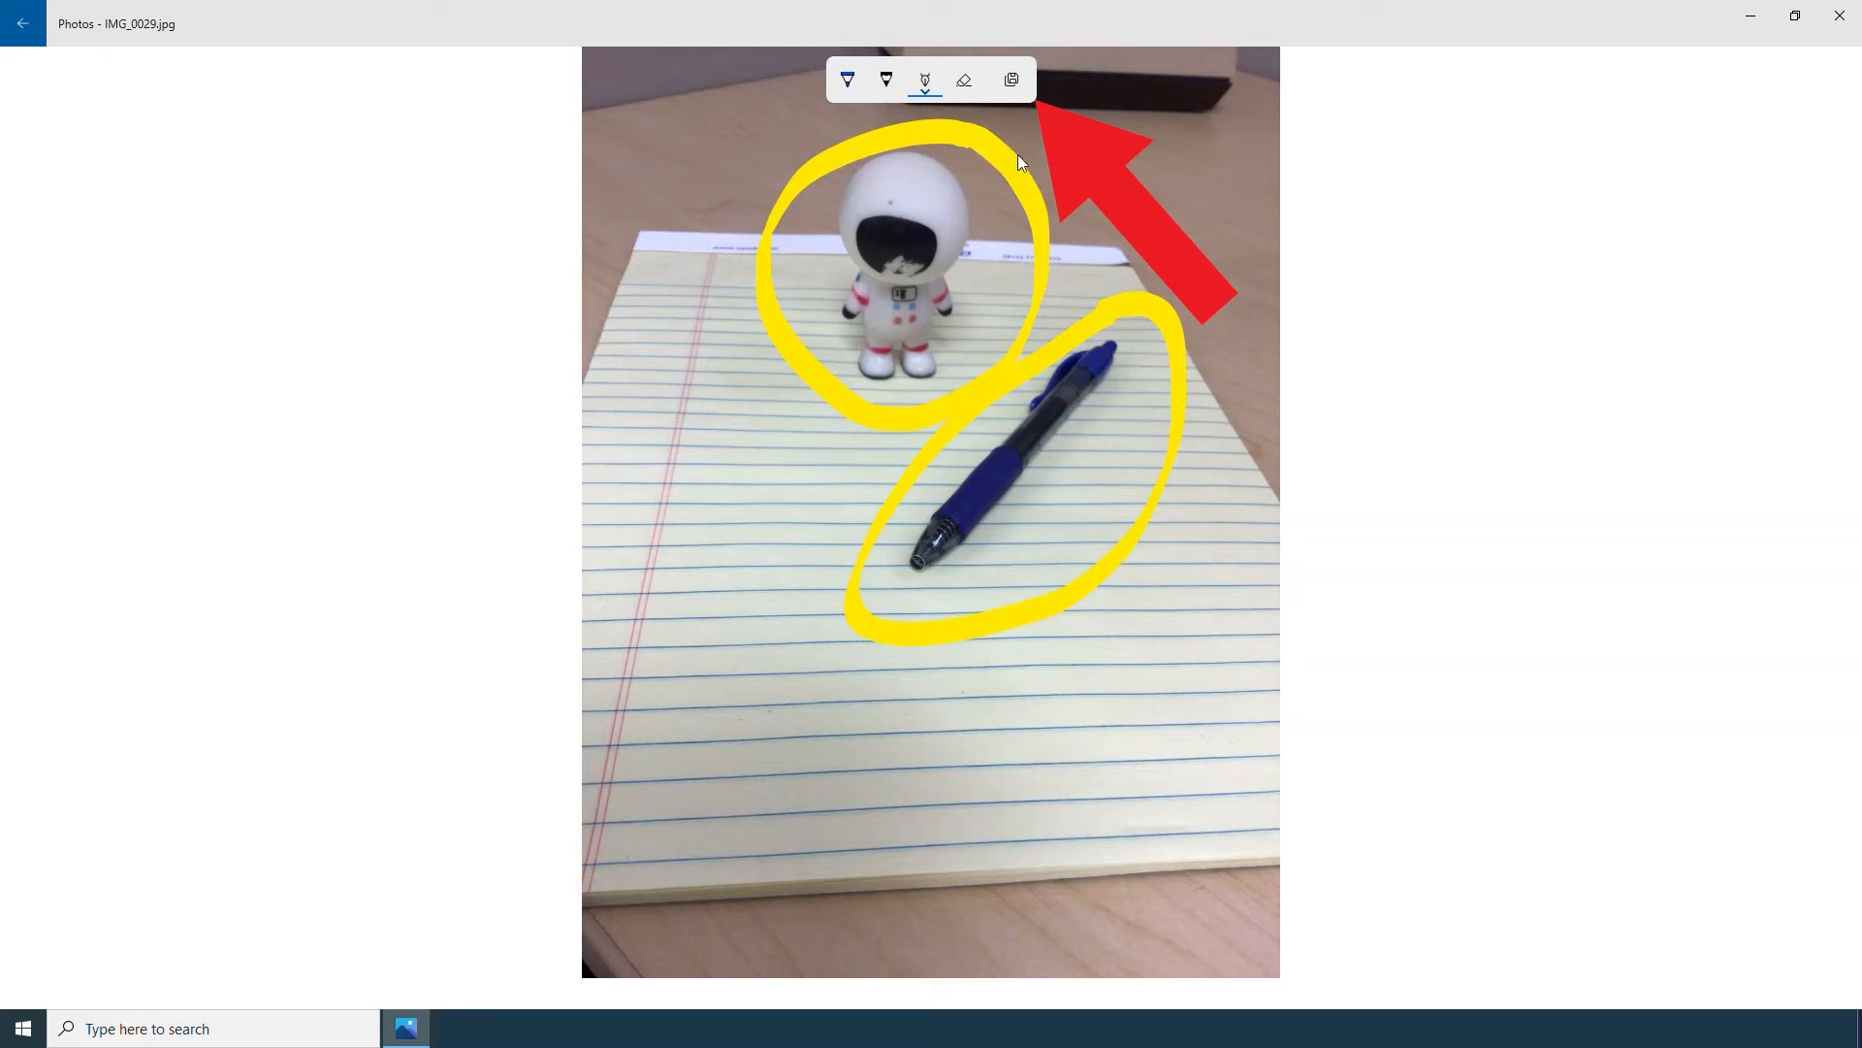
pyautogui.click(1011, 82)
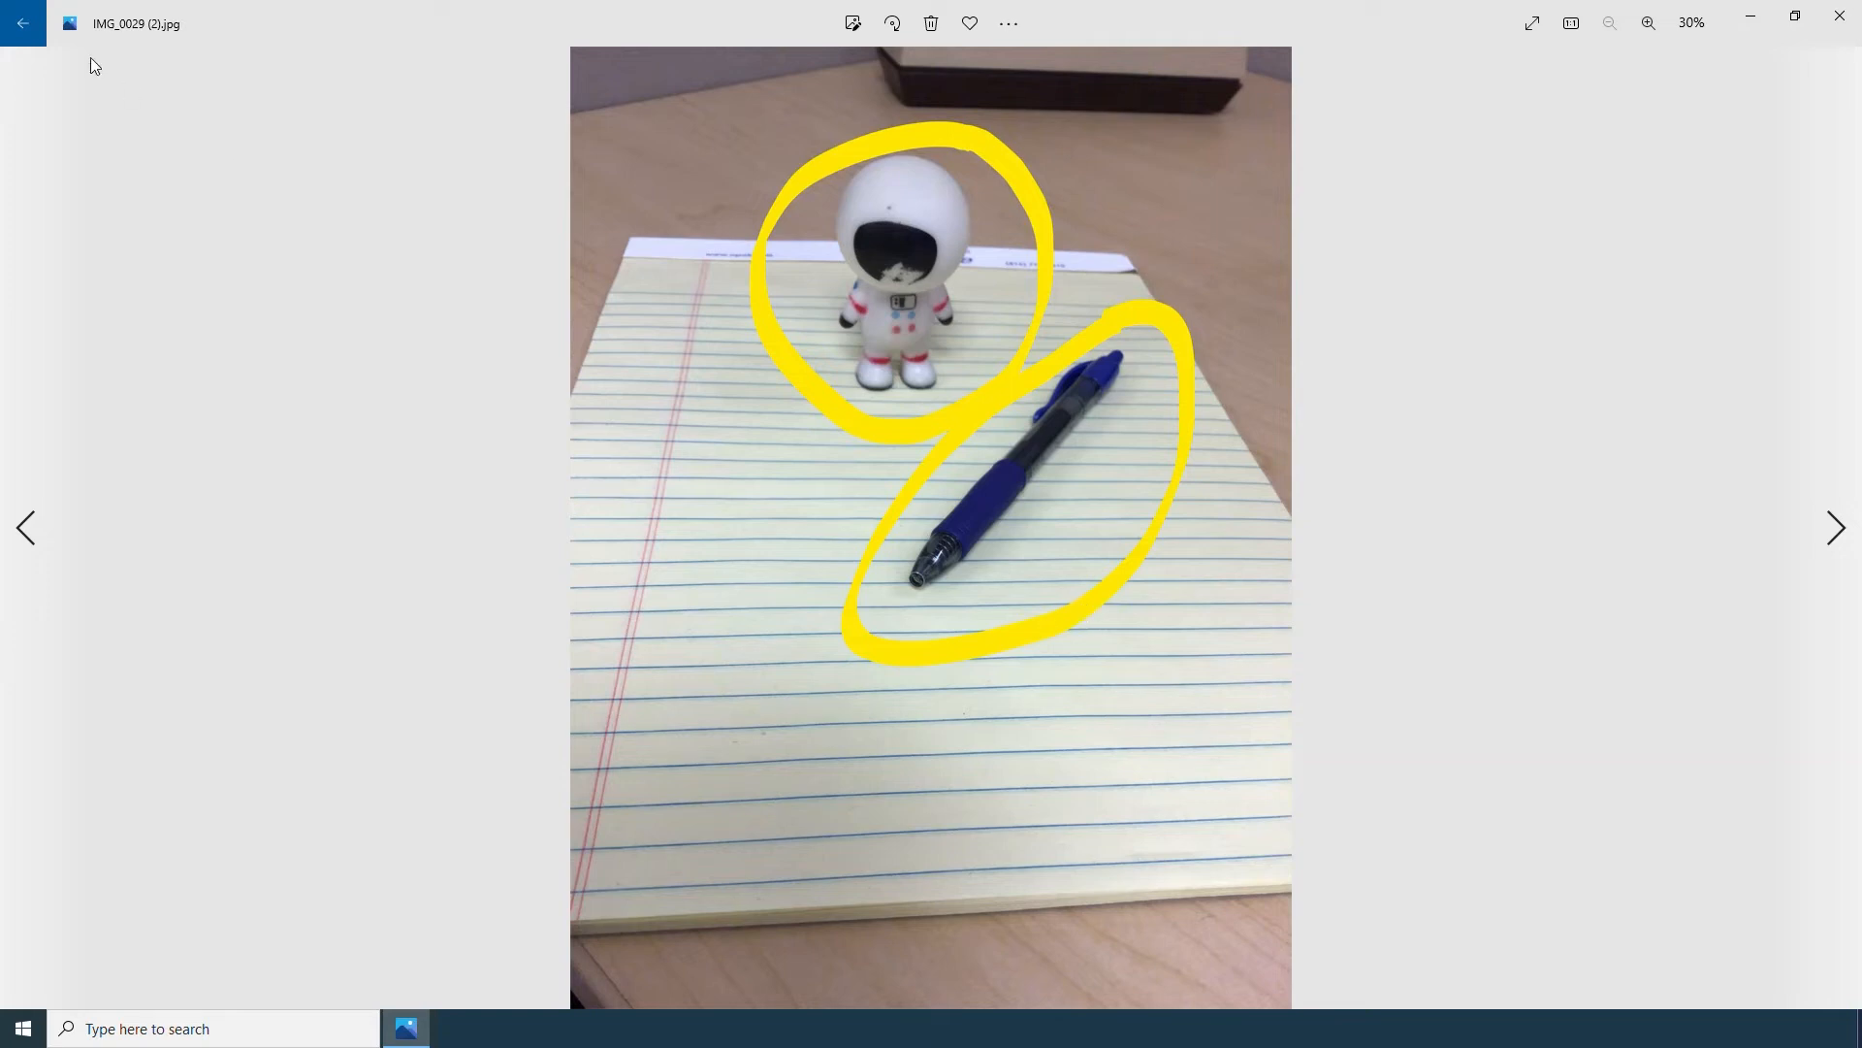
# - Return to the collection and open the photo IMG_0032.jpg of the astronaut by the keyboard for adding 3D effects
pyautogui.click(20, 19)
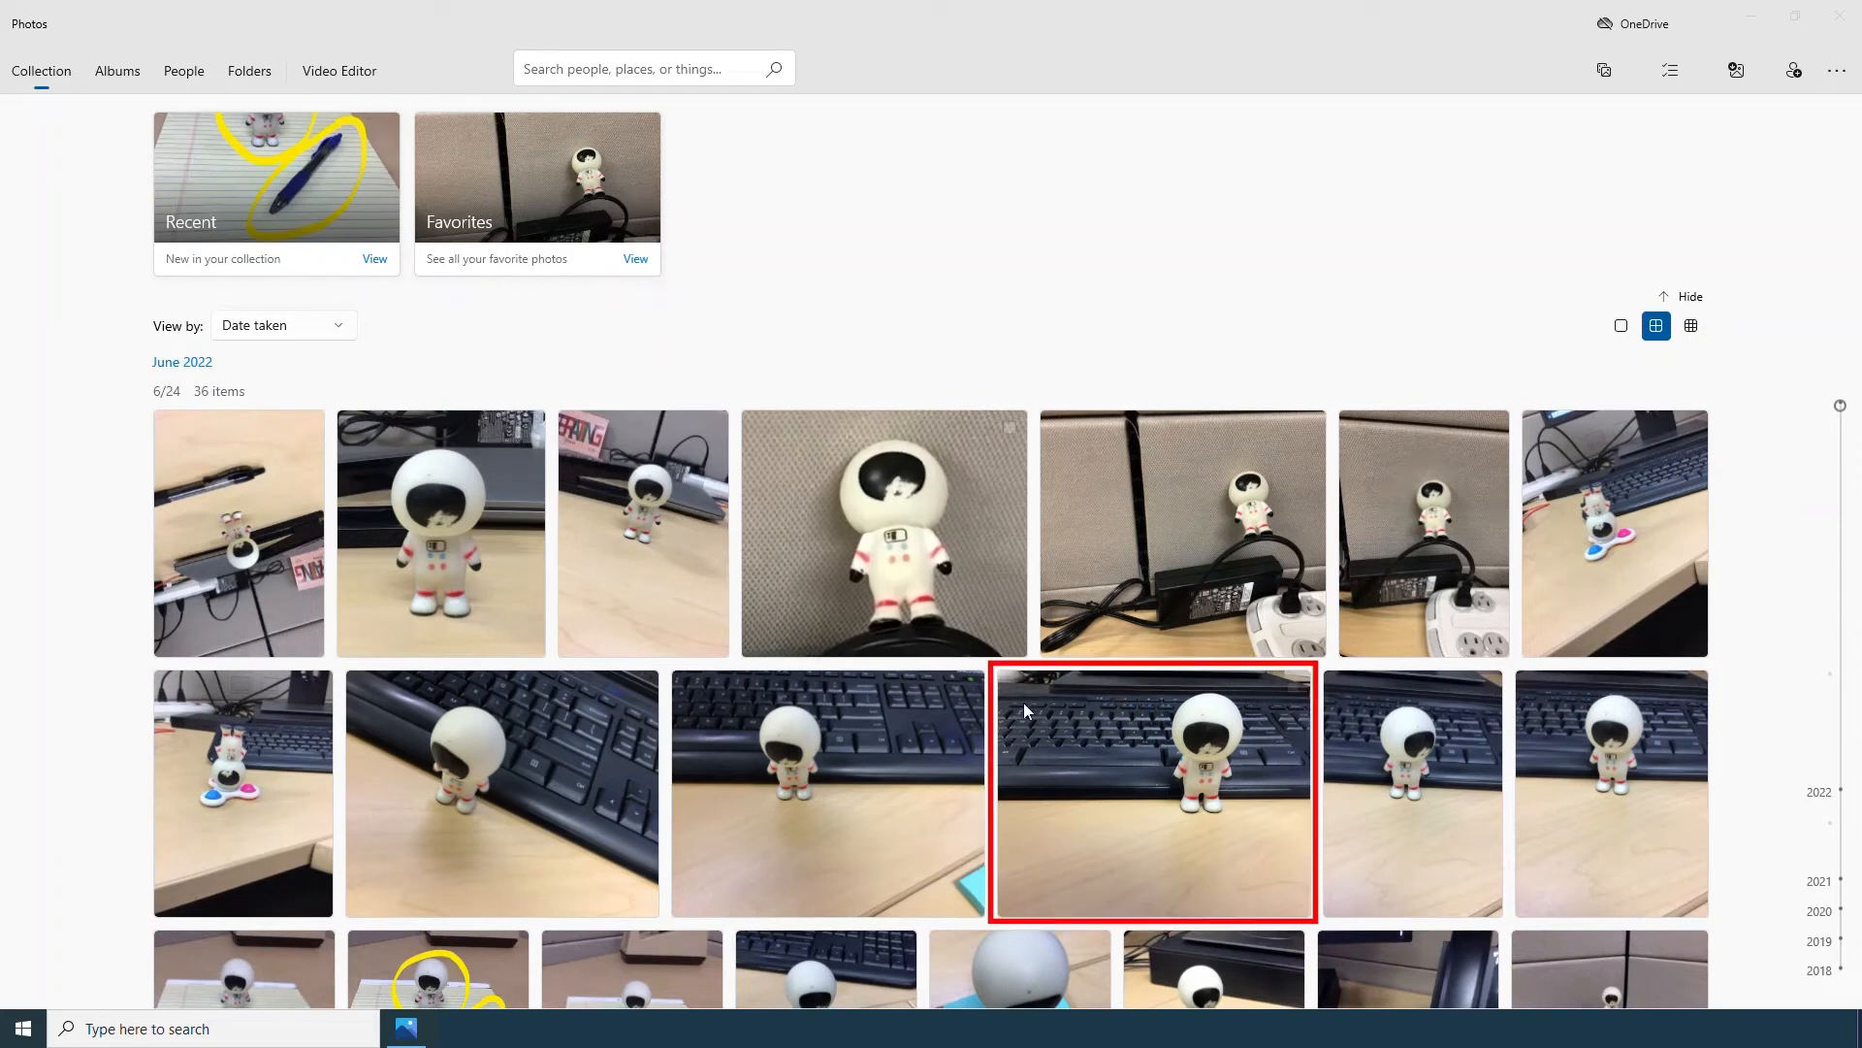
pyautogui.click(1085, 743)
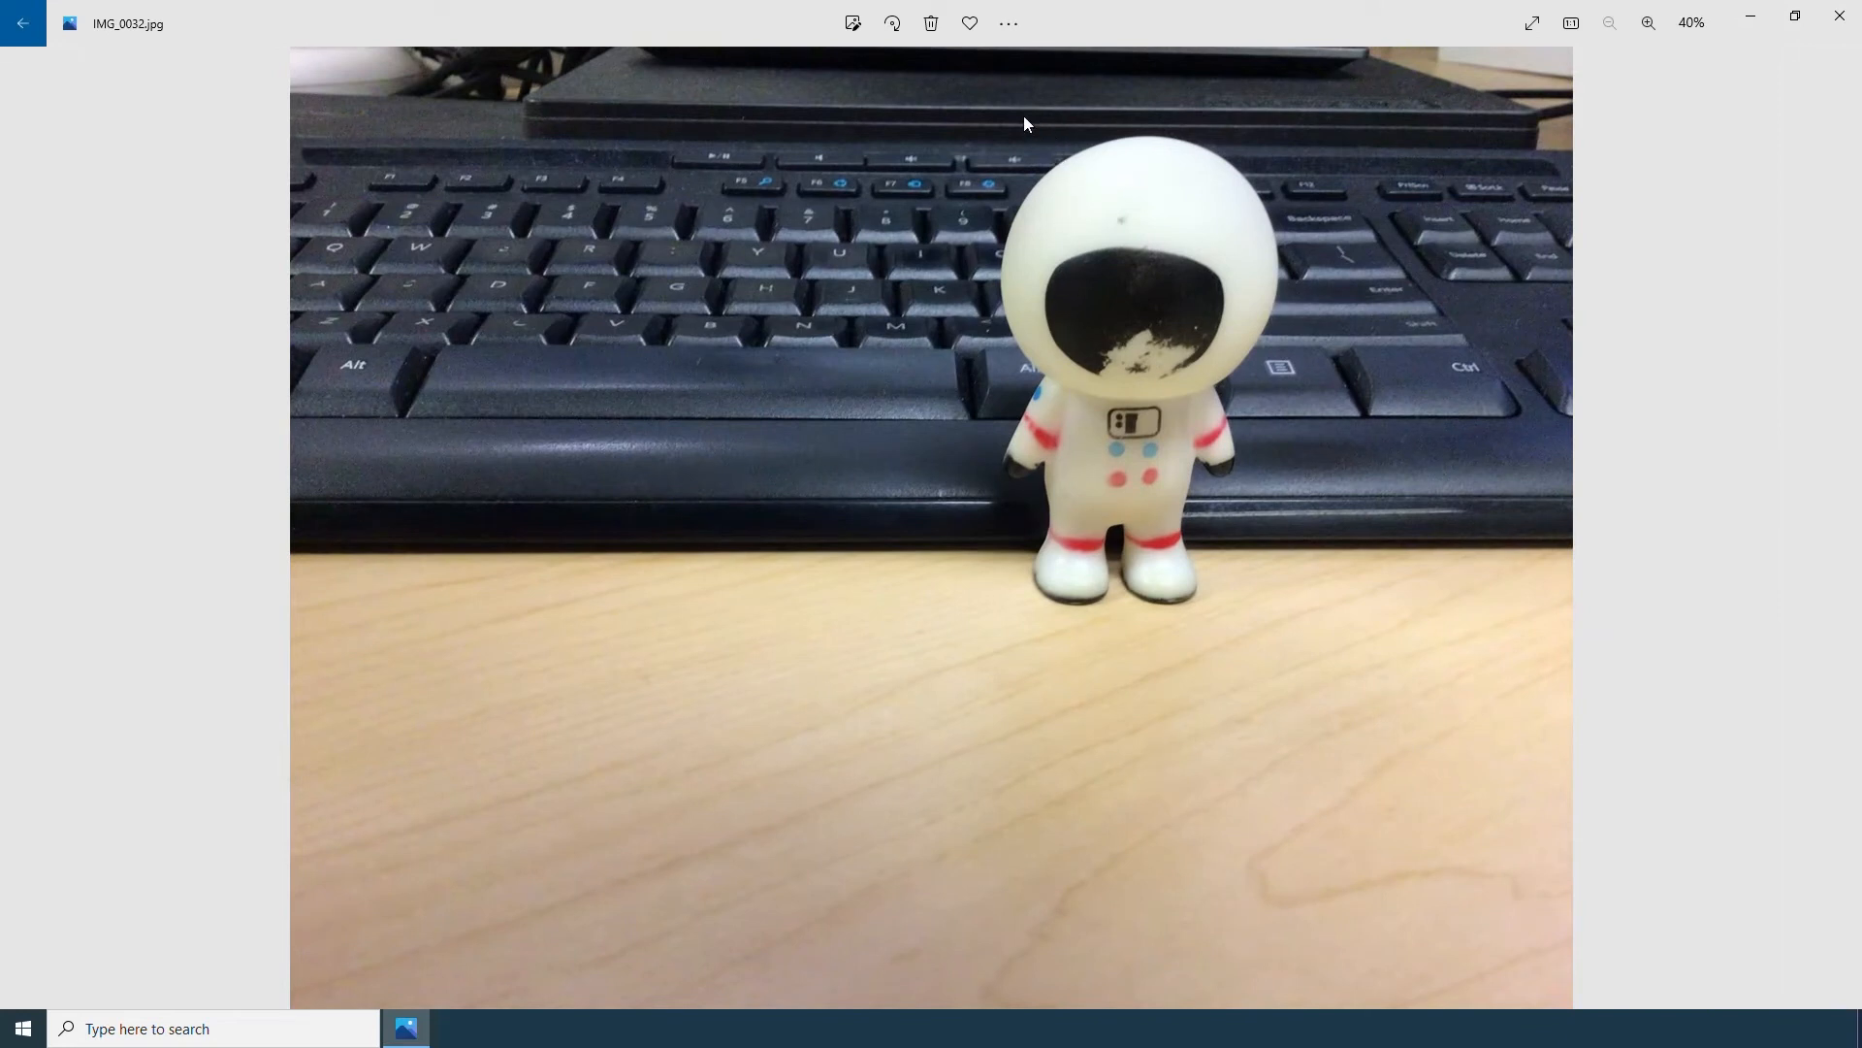
pyautogui.click(1017, 39)
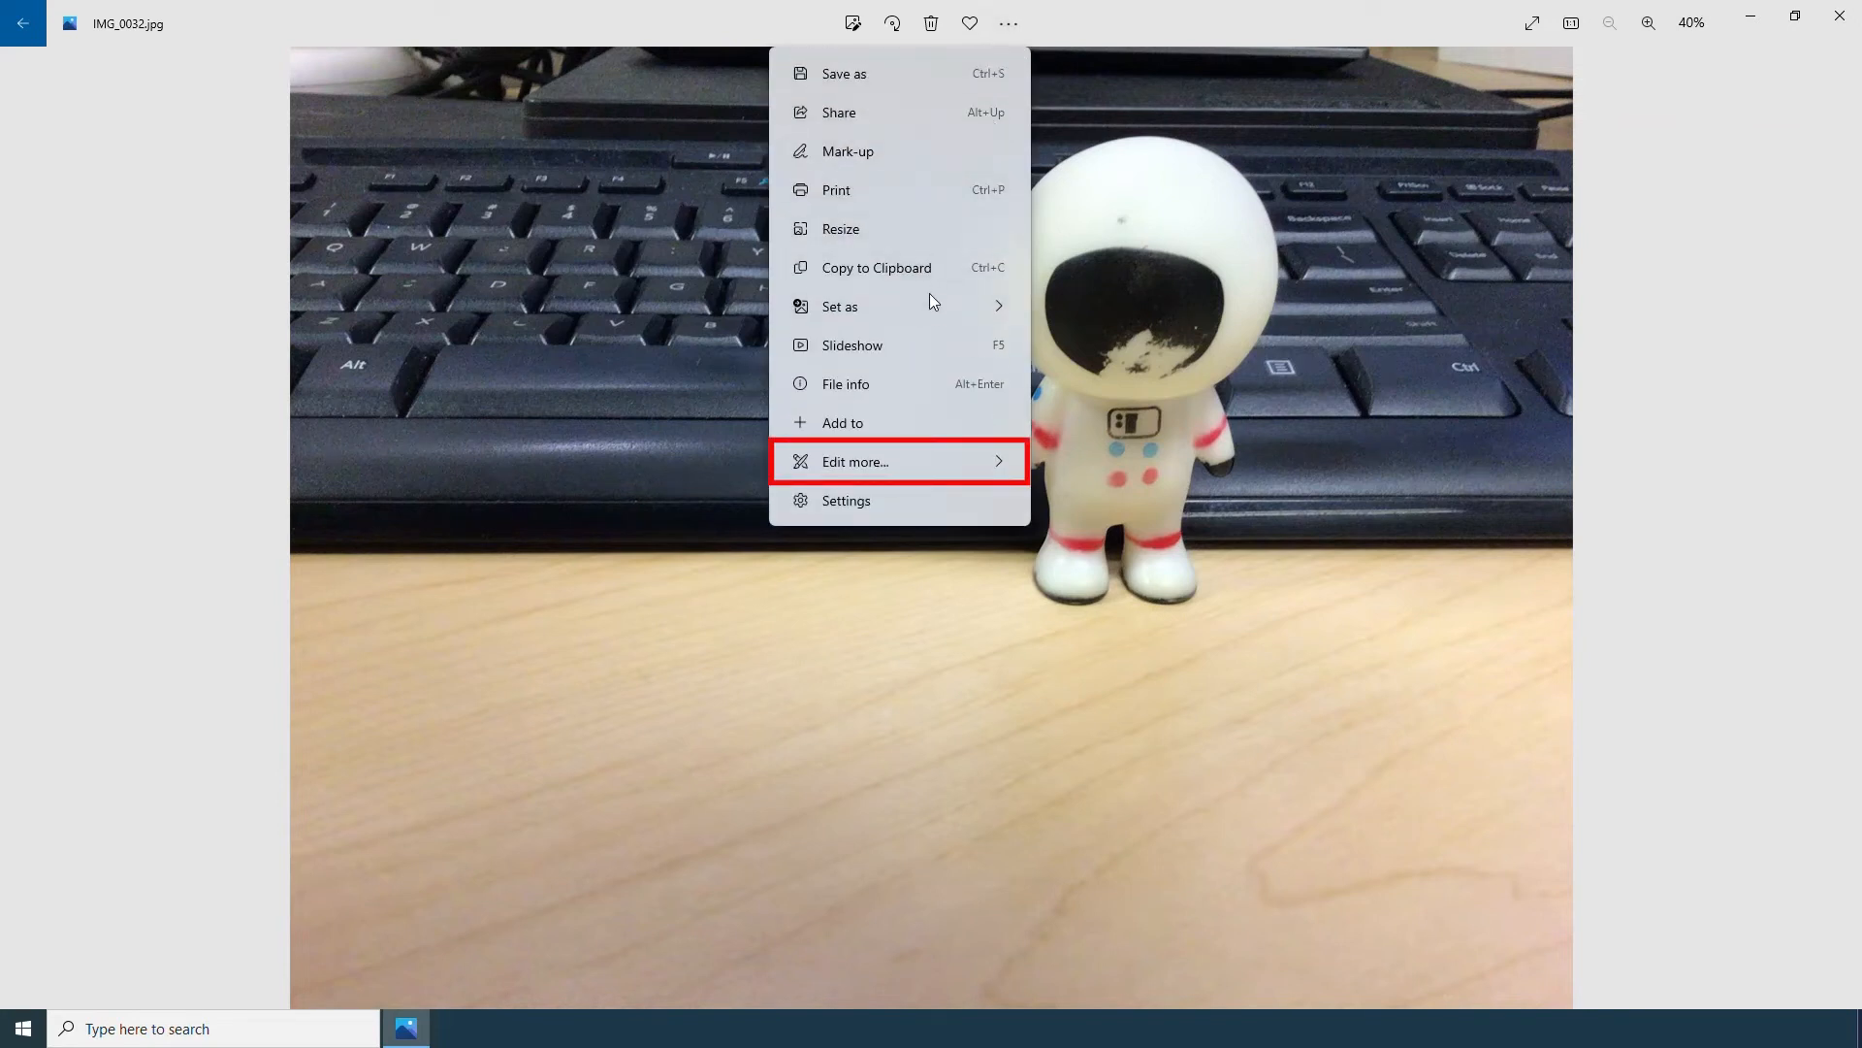
pyautogui.moveTo(887, 456)
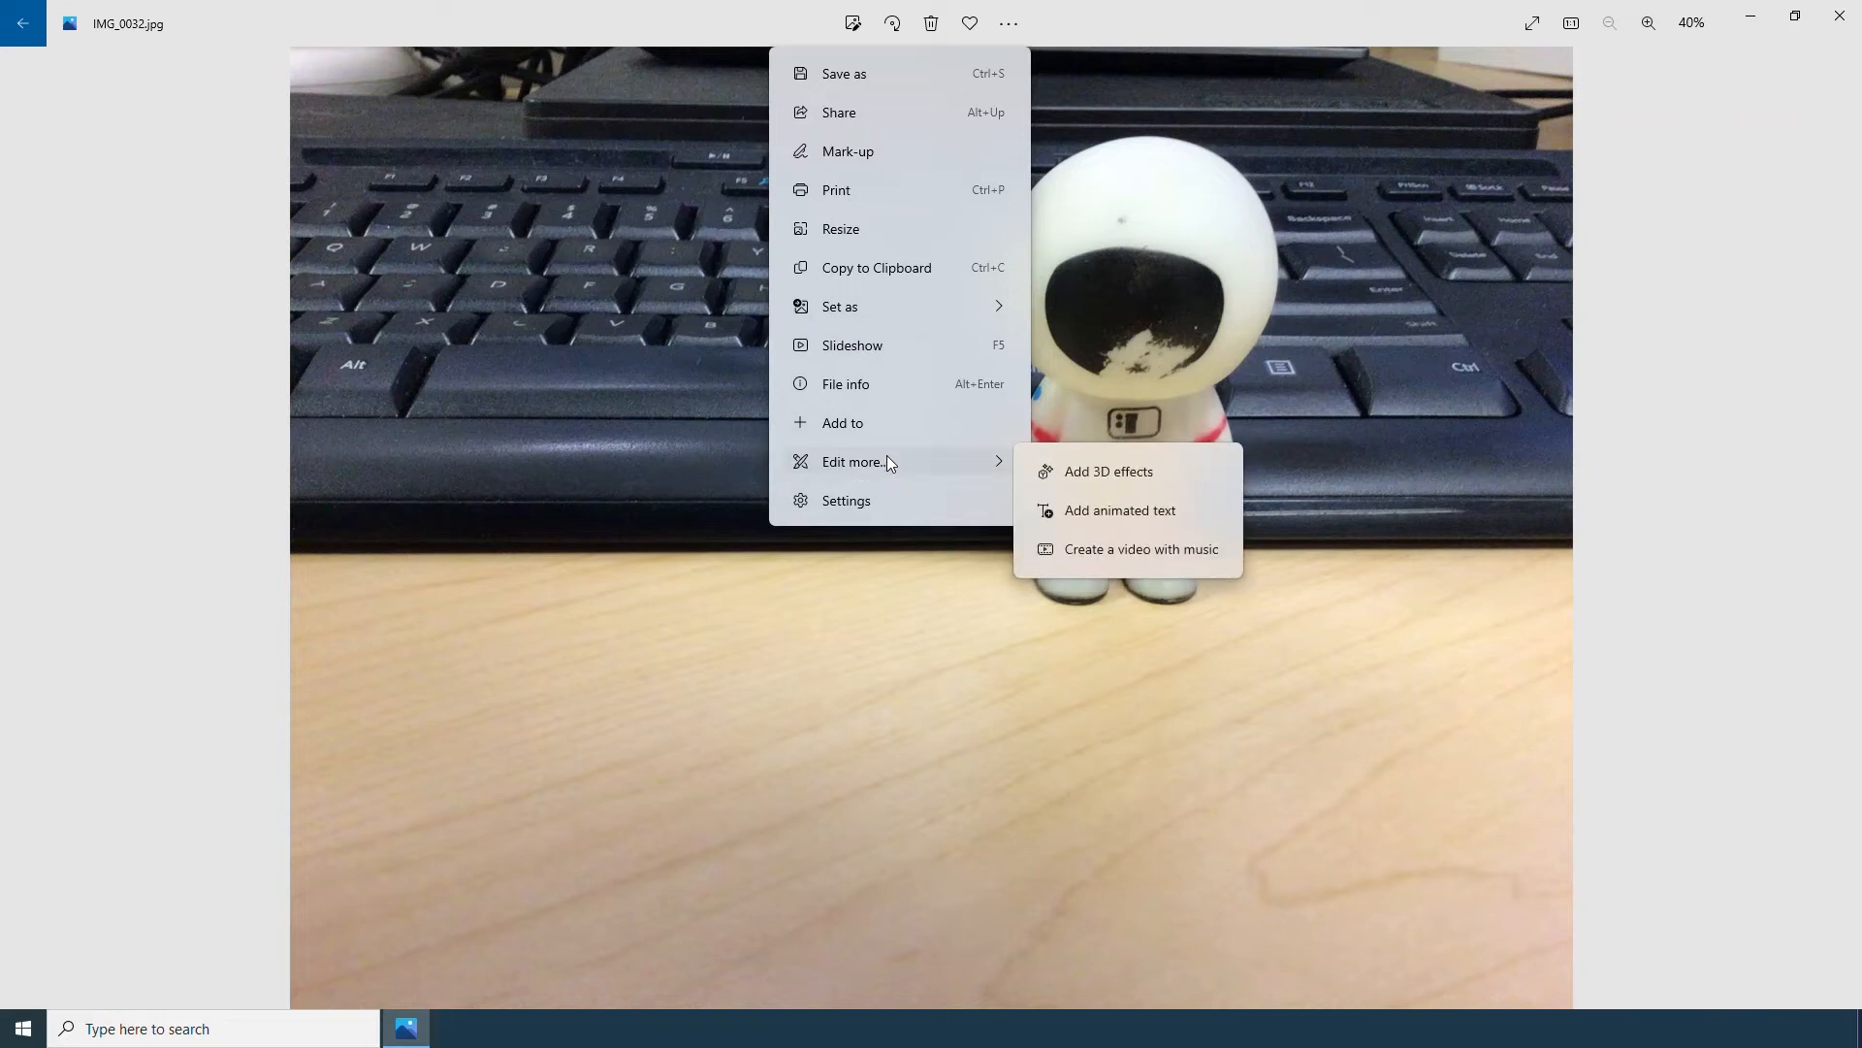
pyautogui.click(1167, 476)
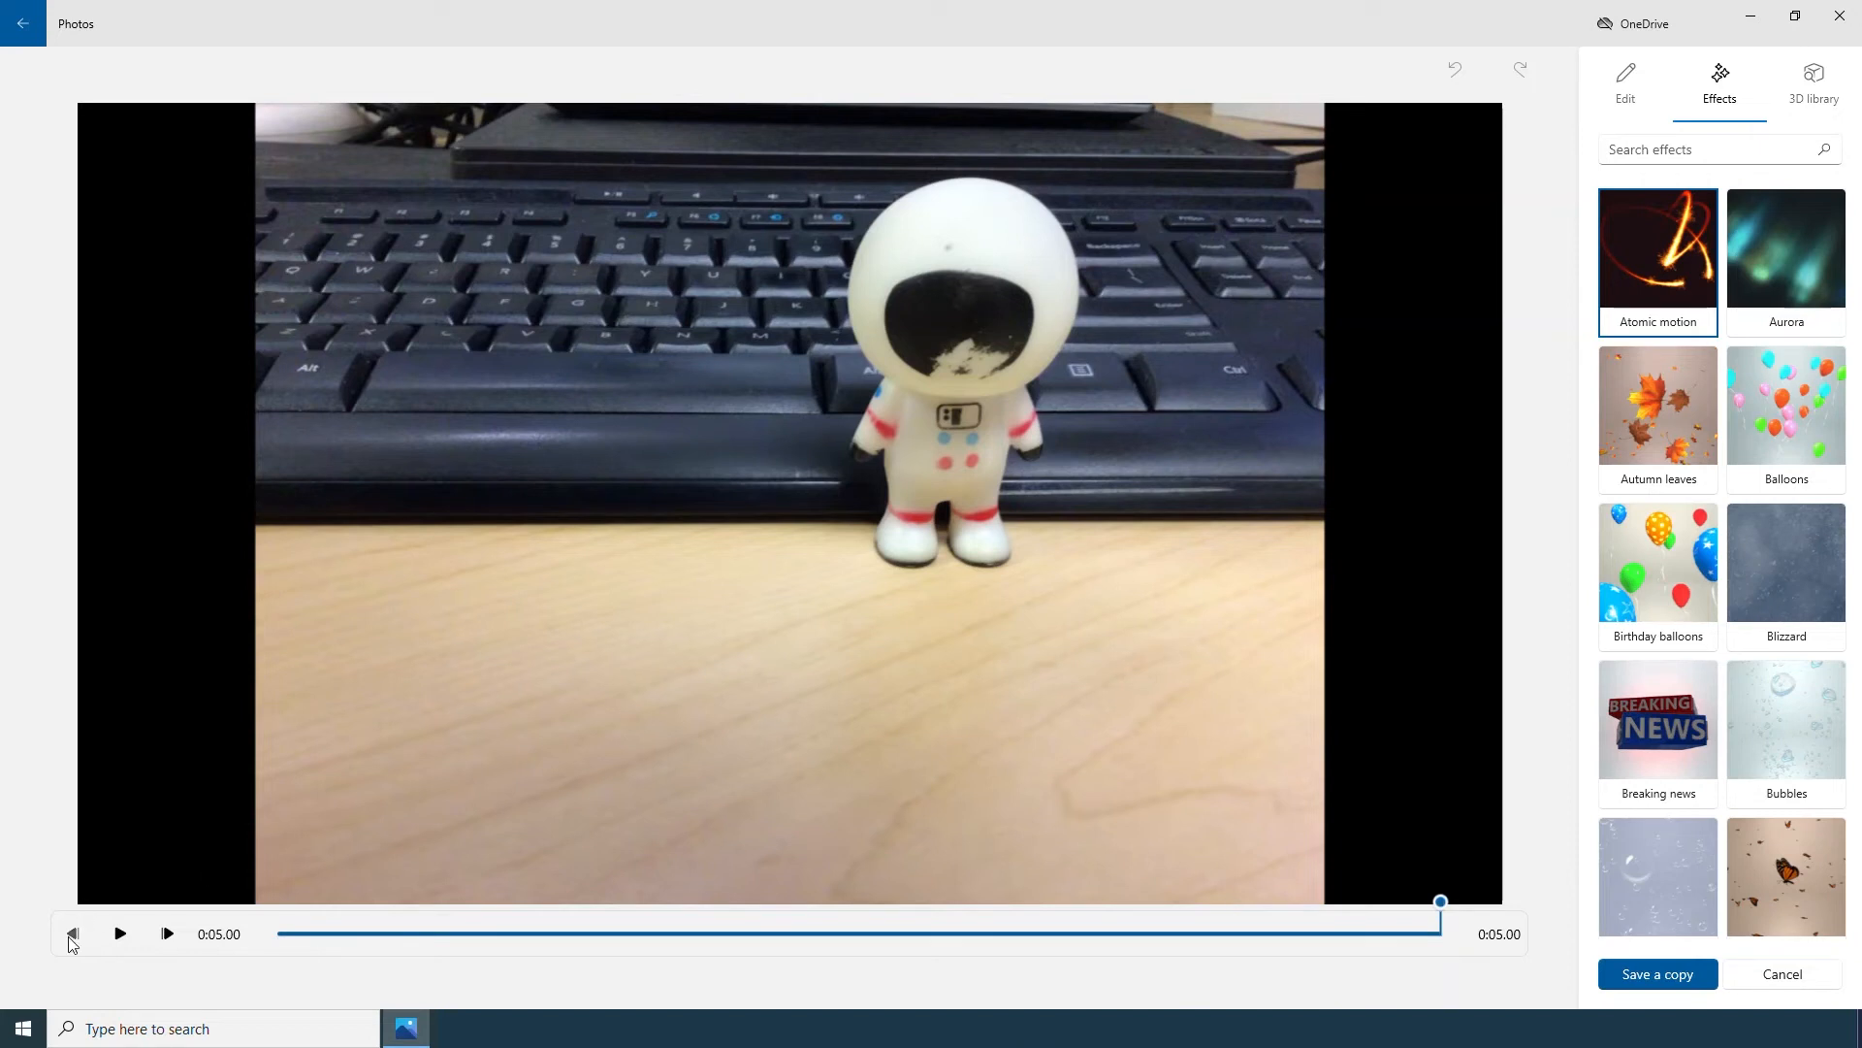
# - Rewind the clip to 0:00.00 and add the Confetti blast effect to the photo
pyautogui.moveTo(1433, 901); pyautogui.dragTo(354, 910)
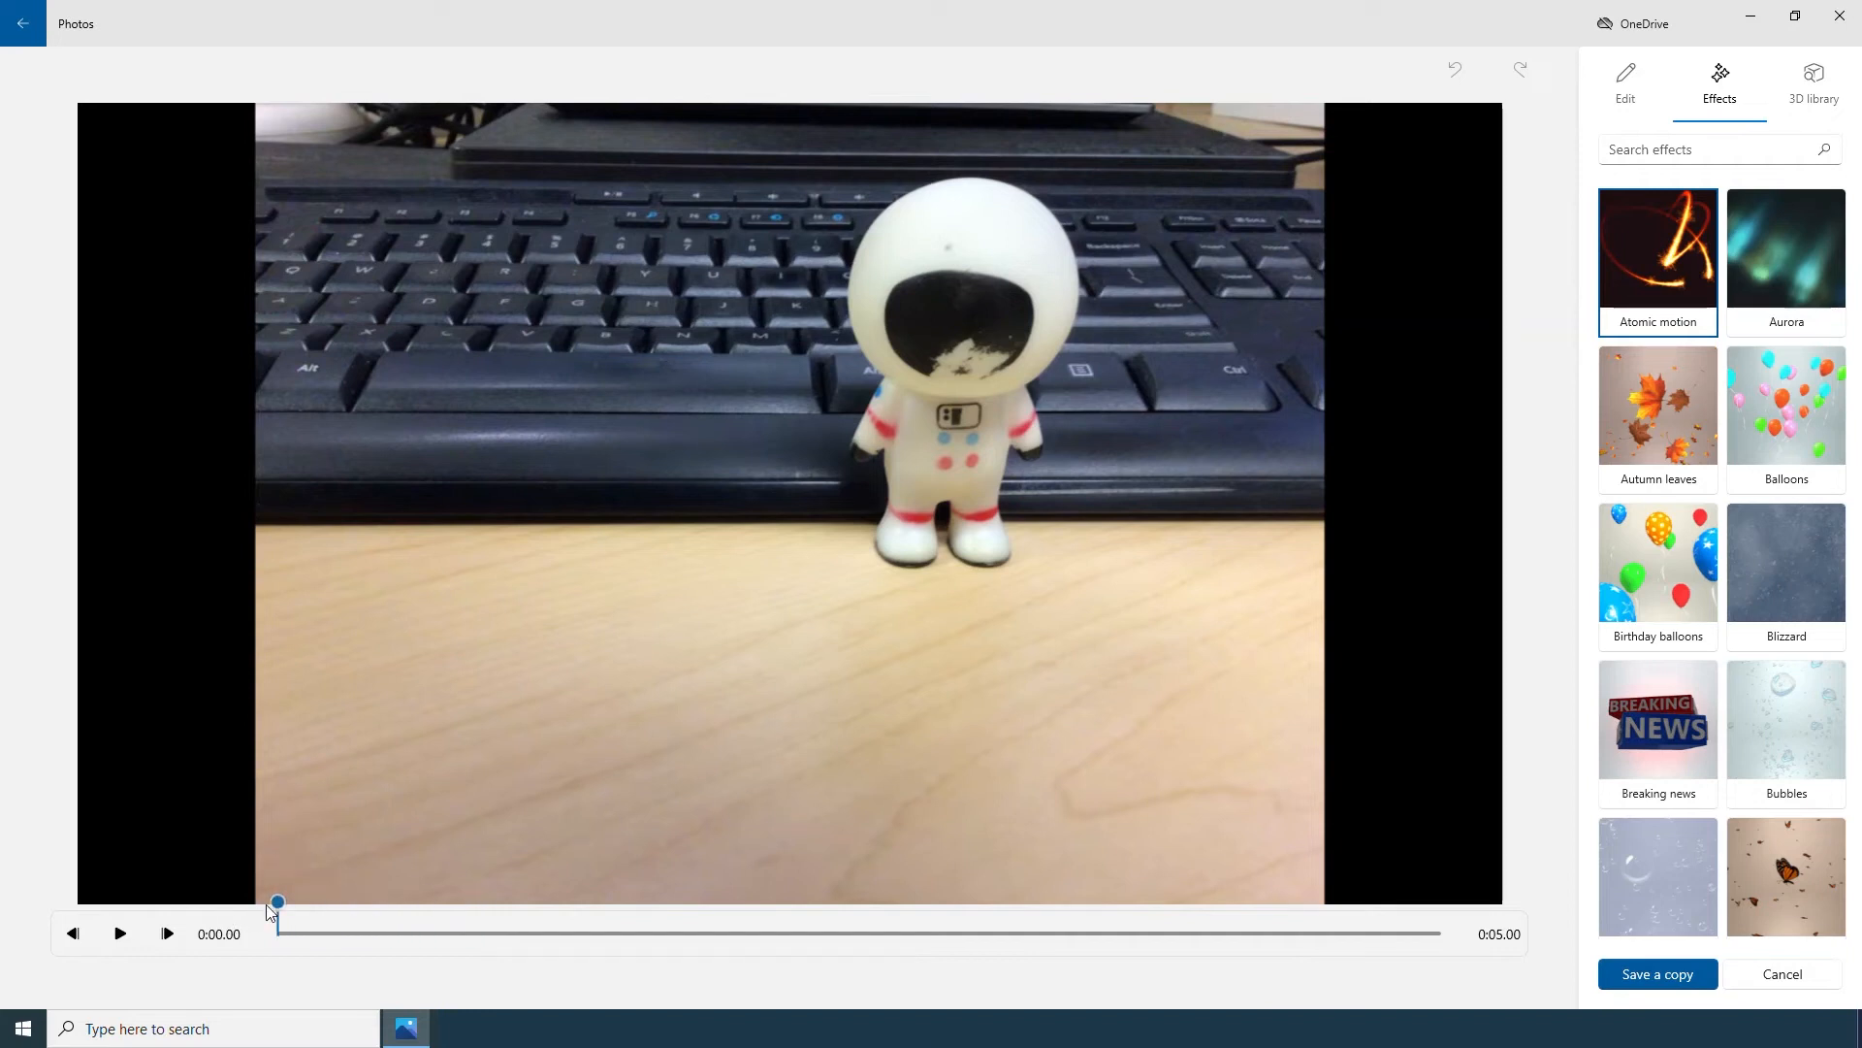
pyautogui.moveTo(317, 911); pyautogui.dragTo(262, 951)
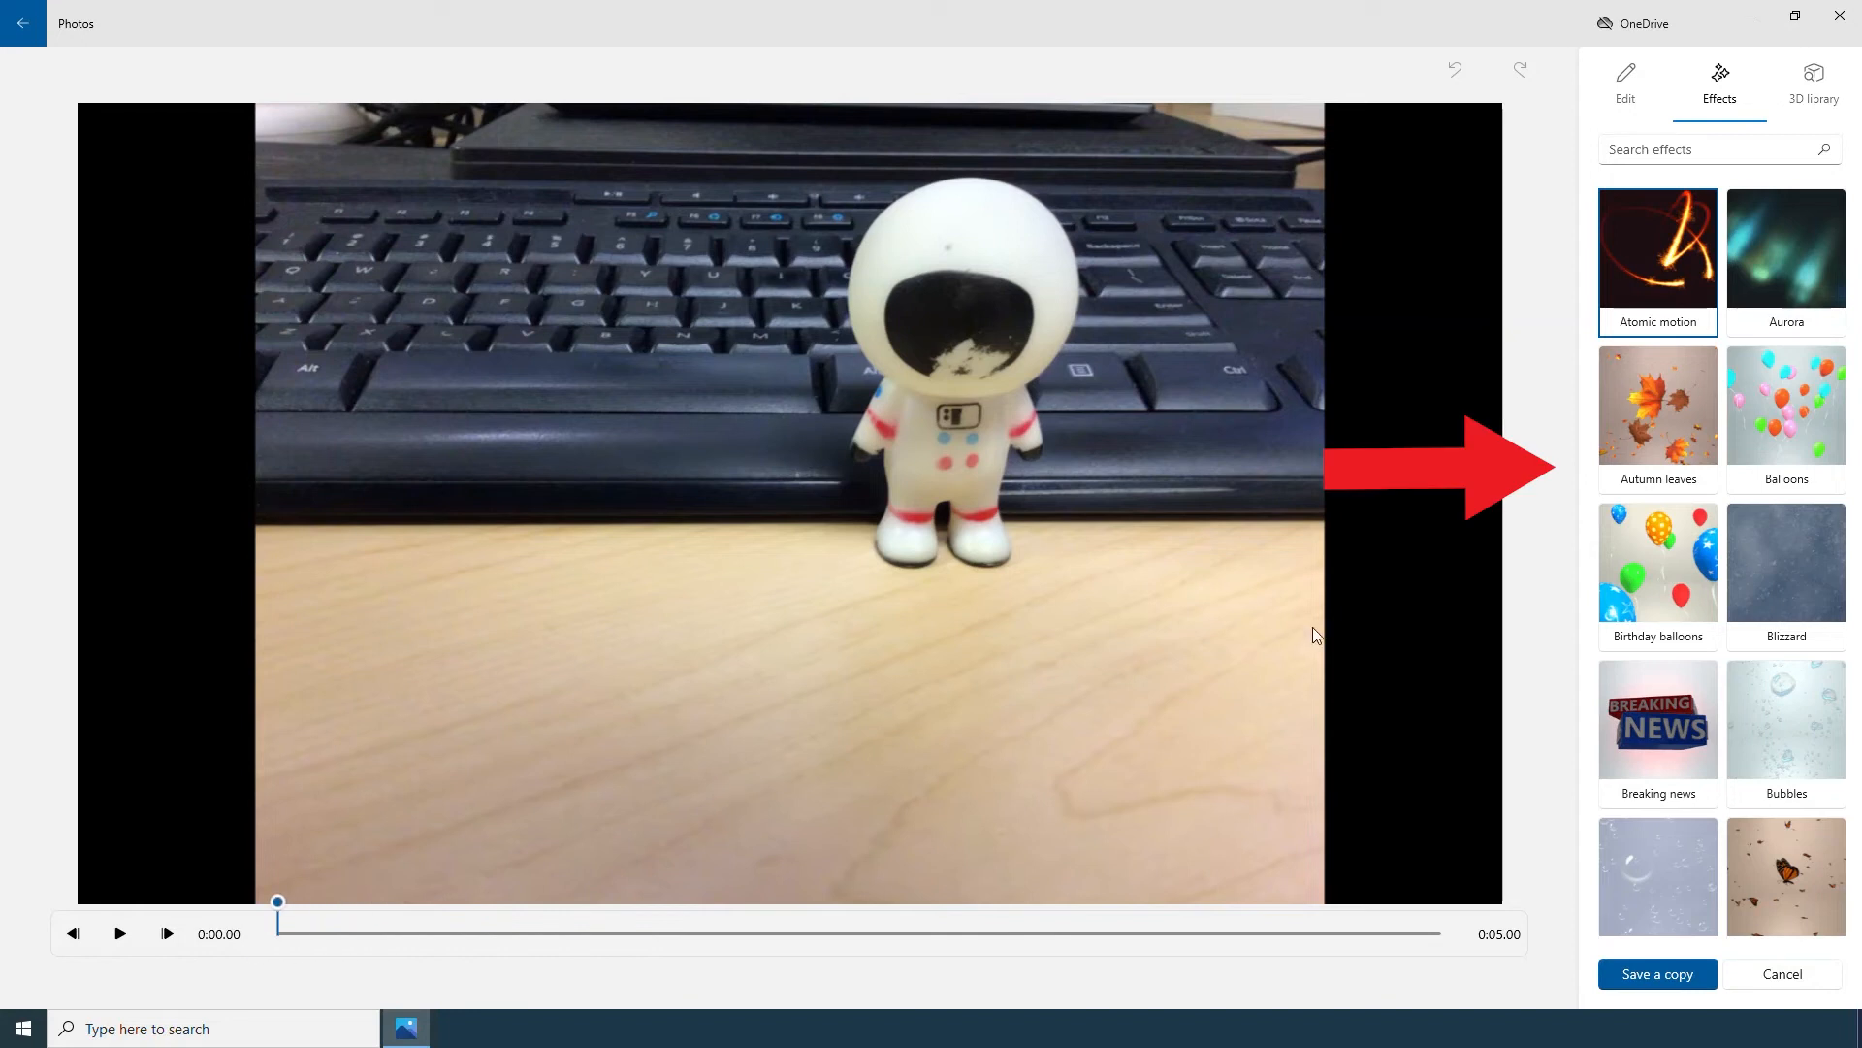
pyautogui.scroll(-3, 1767, 549)
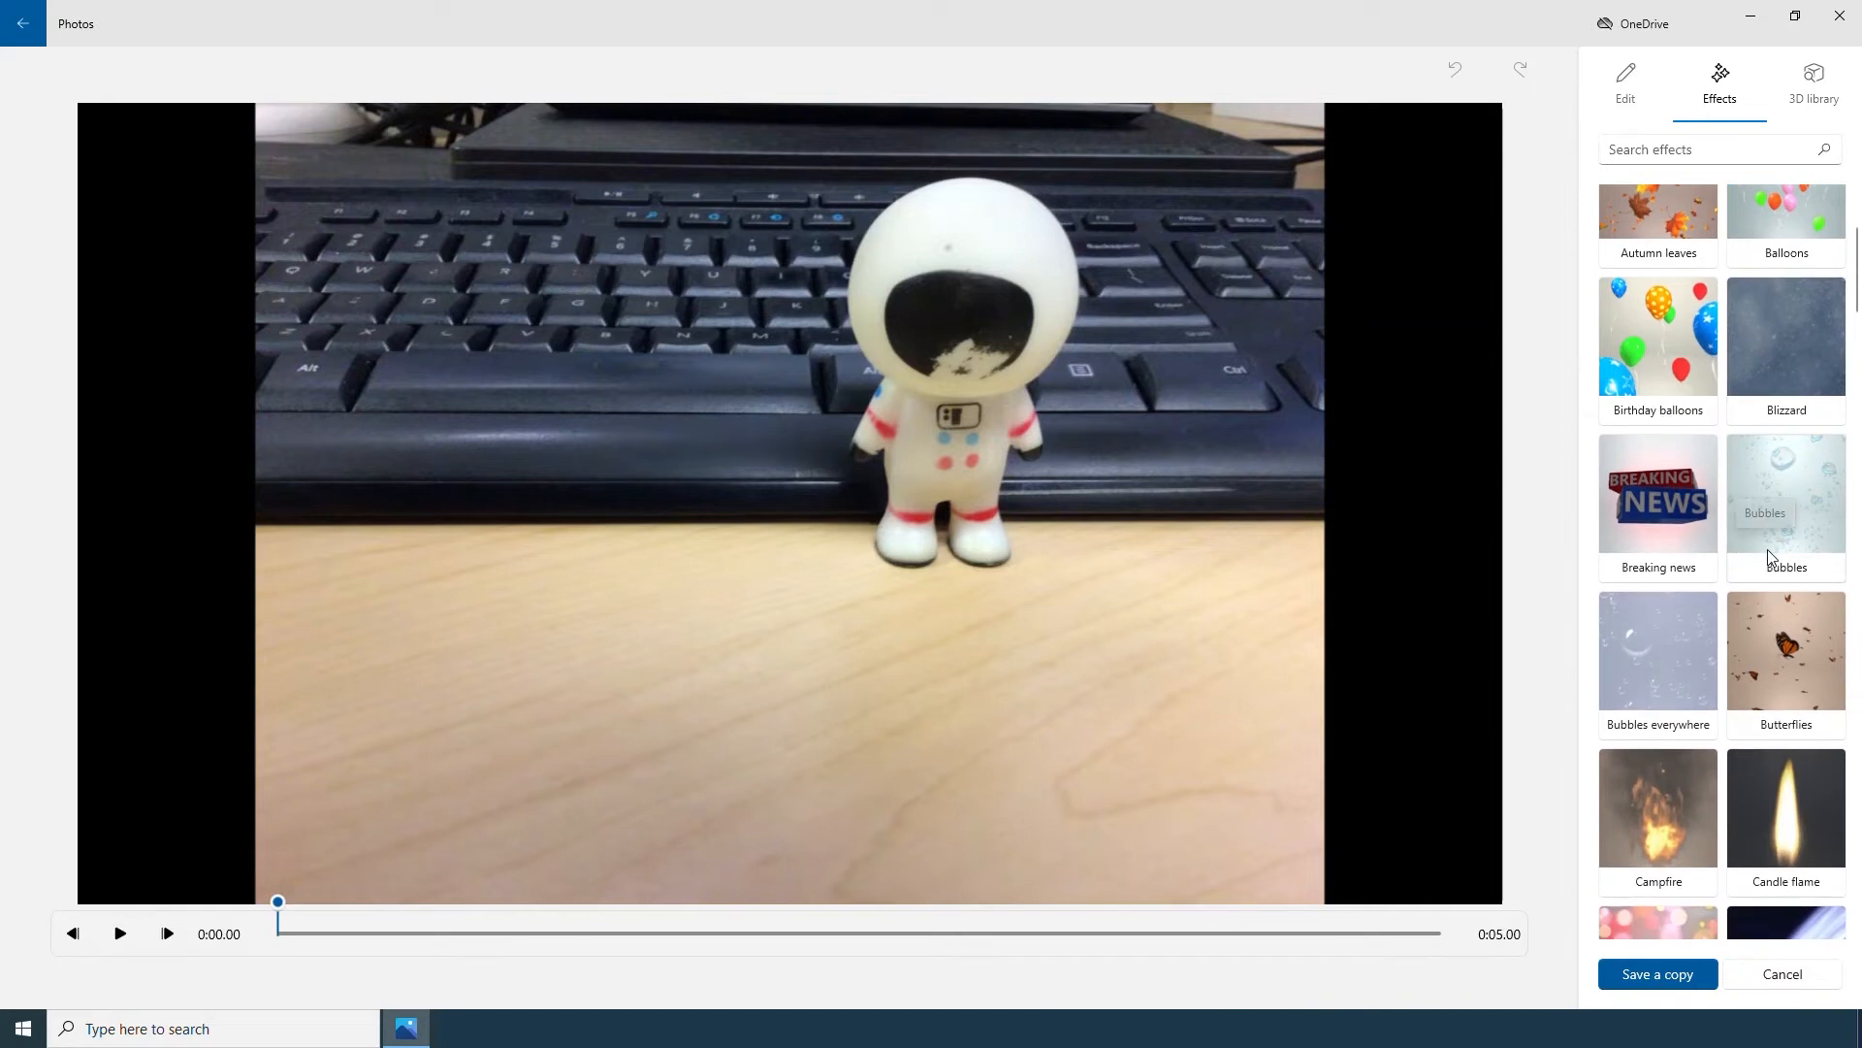
pyautogui.scroll(-3, 1768, 550)
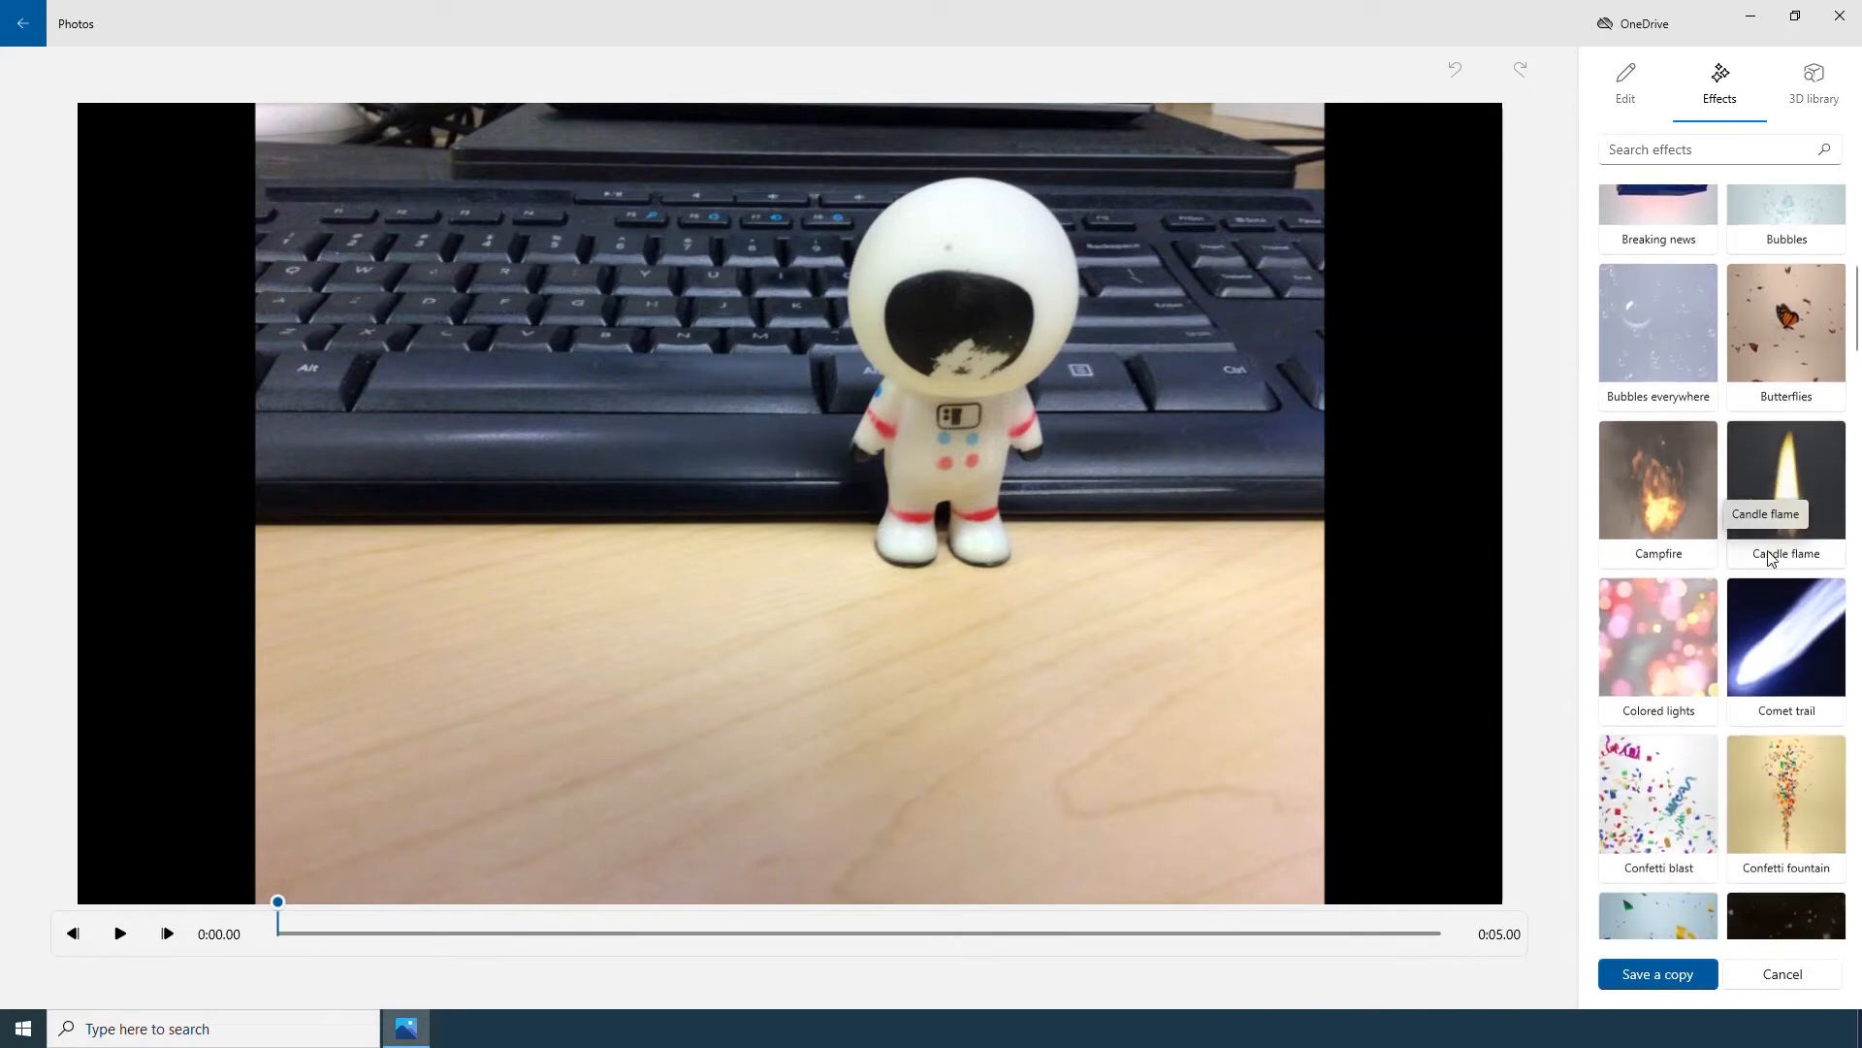
pyautogui.scroll(-2, 1767, 558)
pyautogui.scroll(-2, 1768, 563)
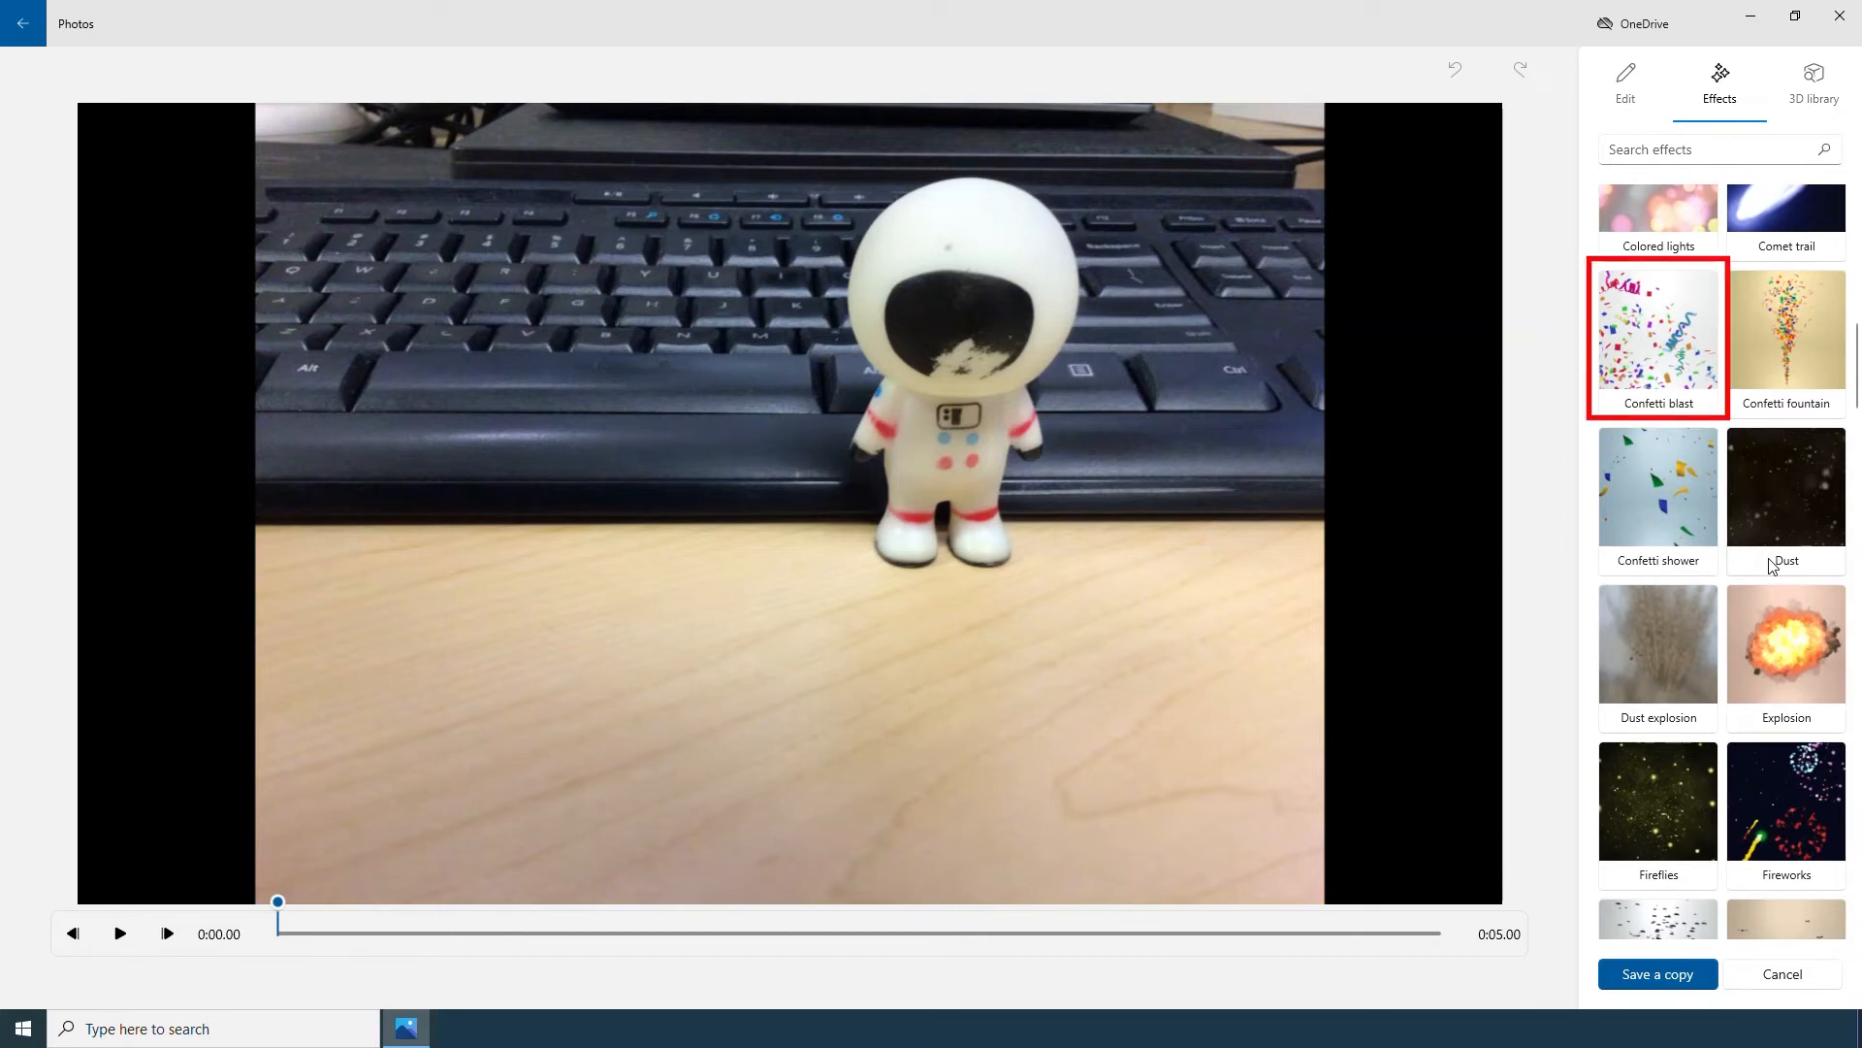
pyautogui.click(1660, 384)
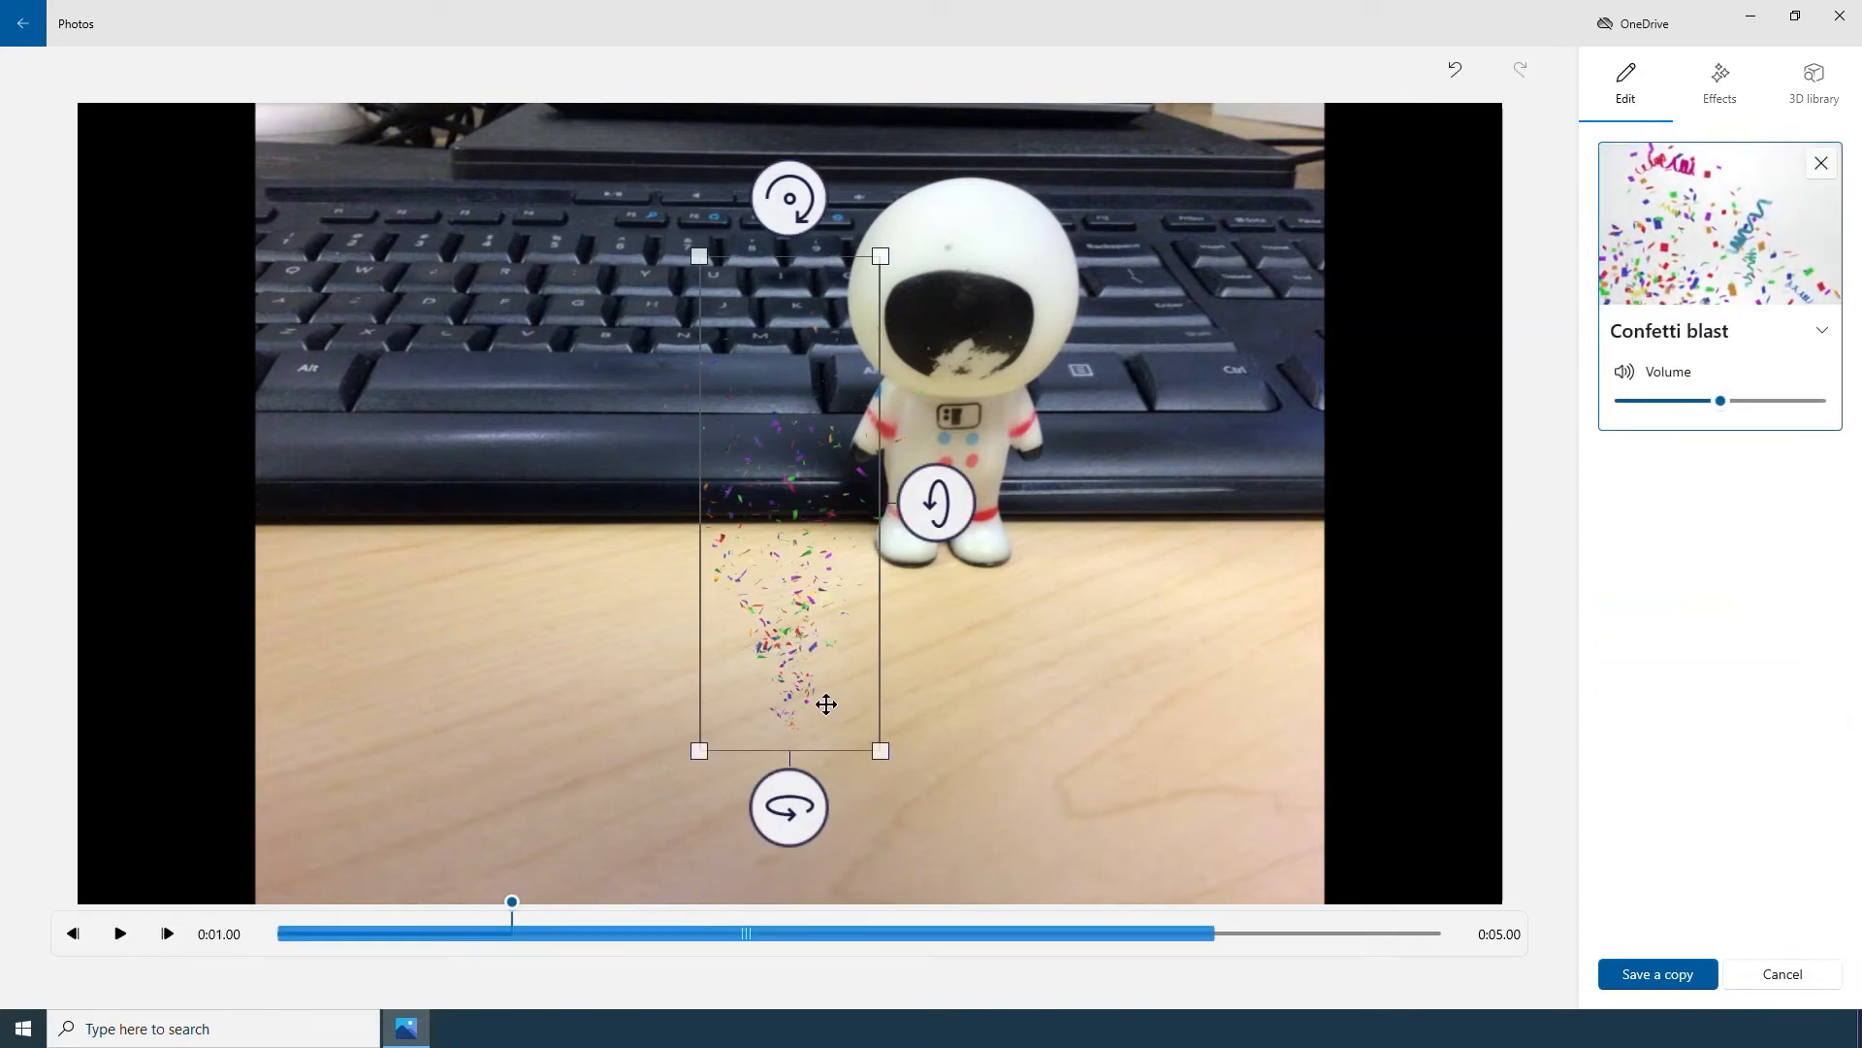
# - Move the confetti blast closer to the astronaut and play the clip from the start
pyautogui.moveTo(827, 678); pyautogui.dragTo(933, 670)
pyautogui.moveTo(513, 902); pyautogui.dragTo(279, 937)
pyautogui.click(122, 943)
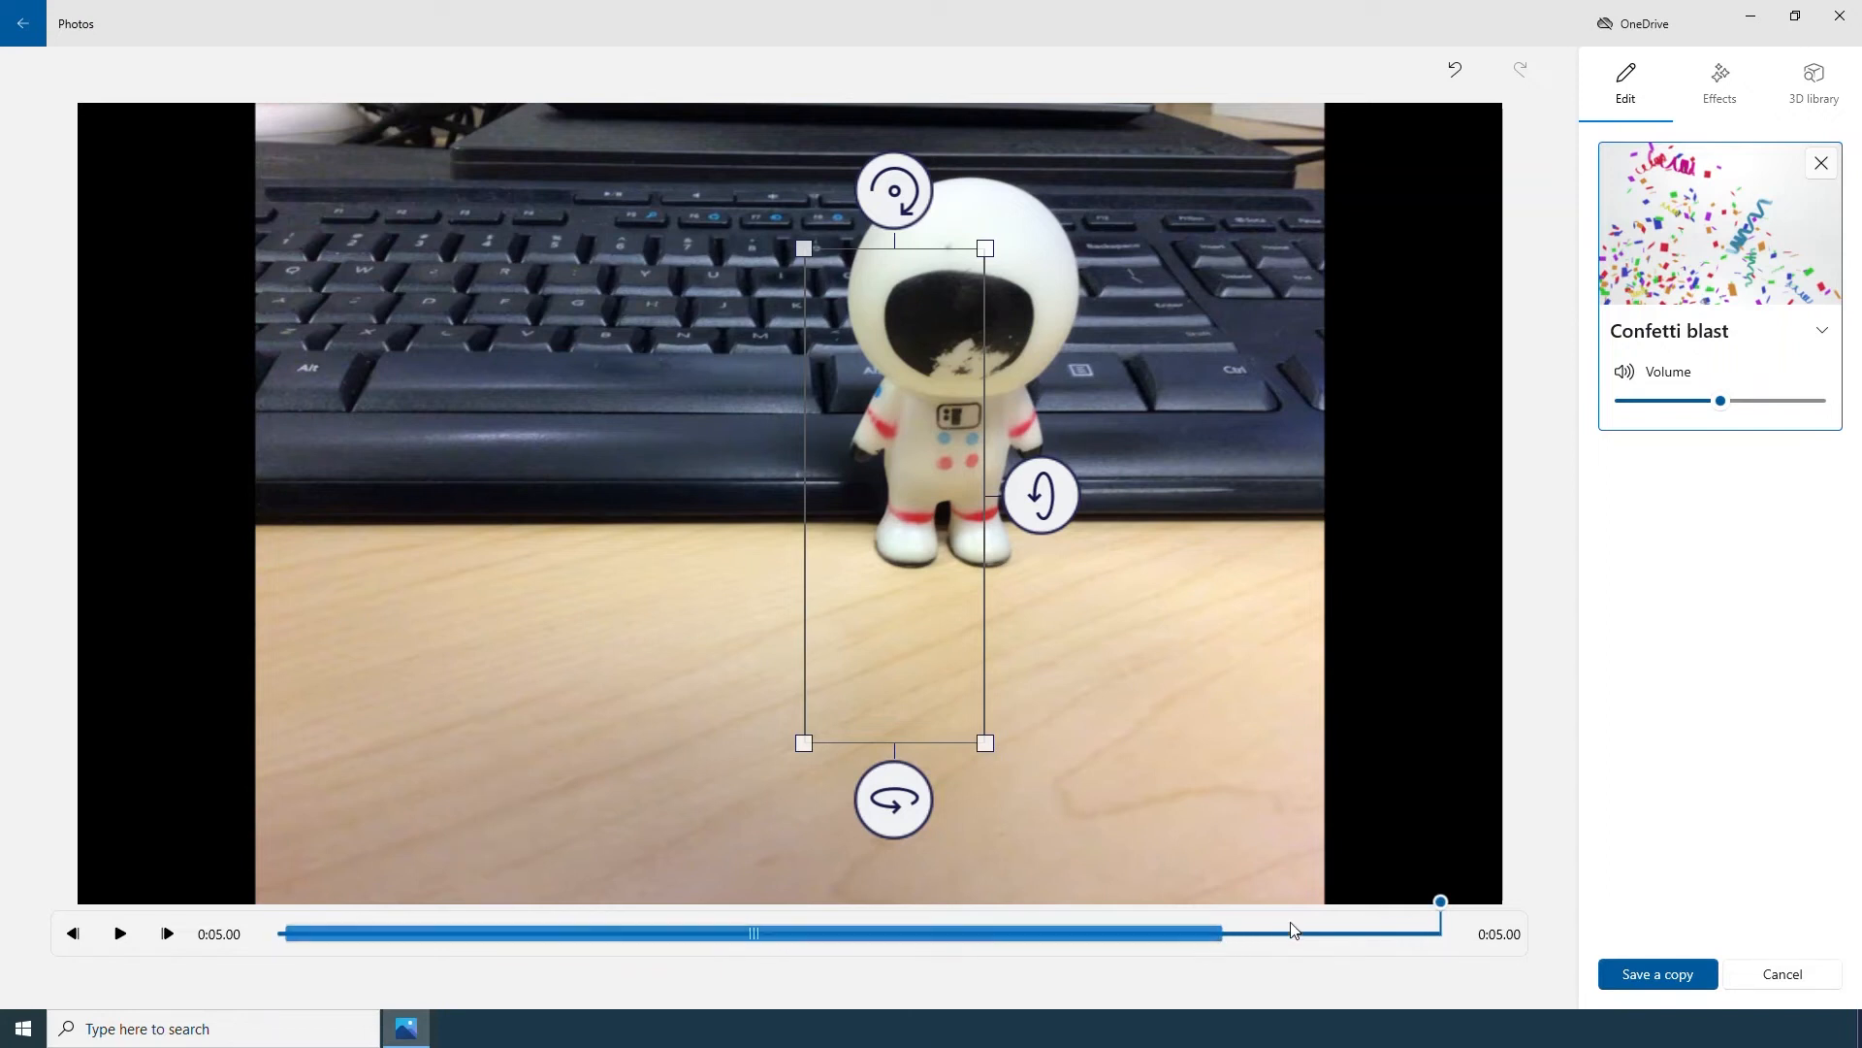
# - Bring the playhead back to about 0:00.53 and center the confetti blast on the astronaut
pyautogui.moveTo(1440, 902); pyautogui.dragTo(1123, 906)
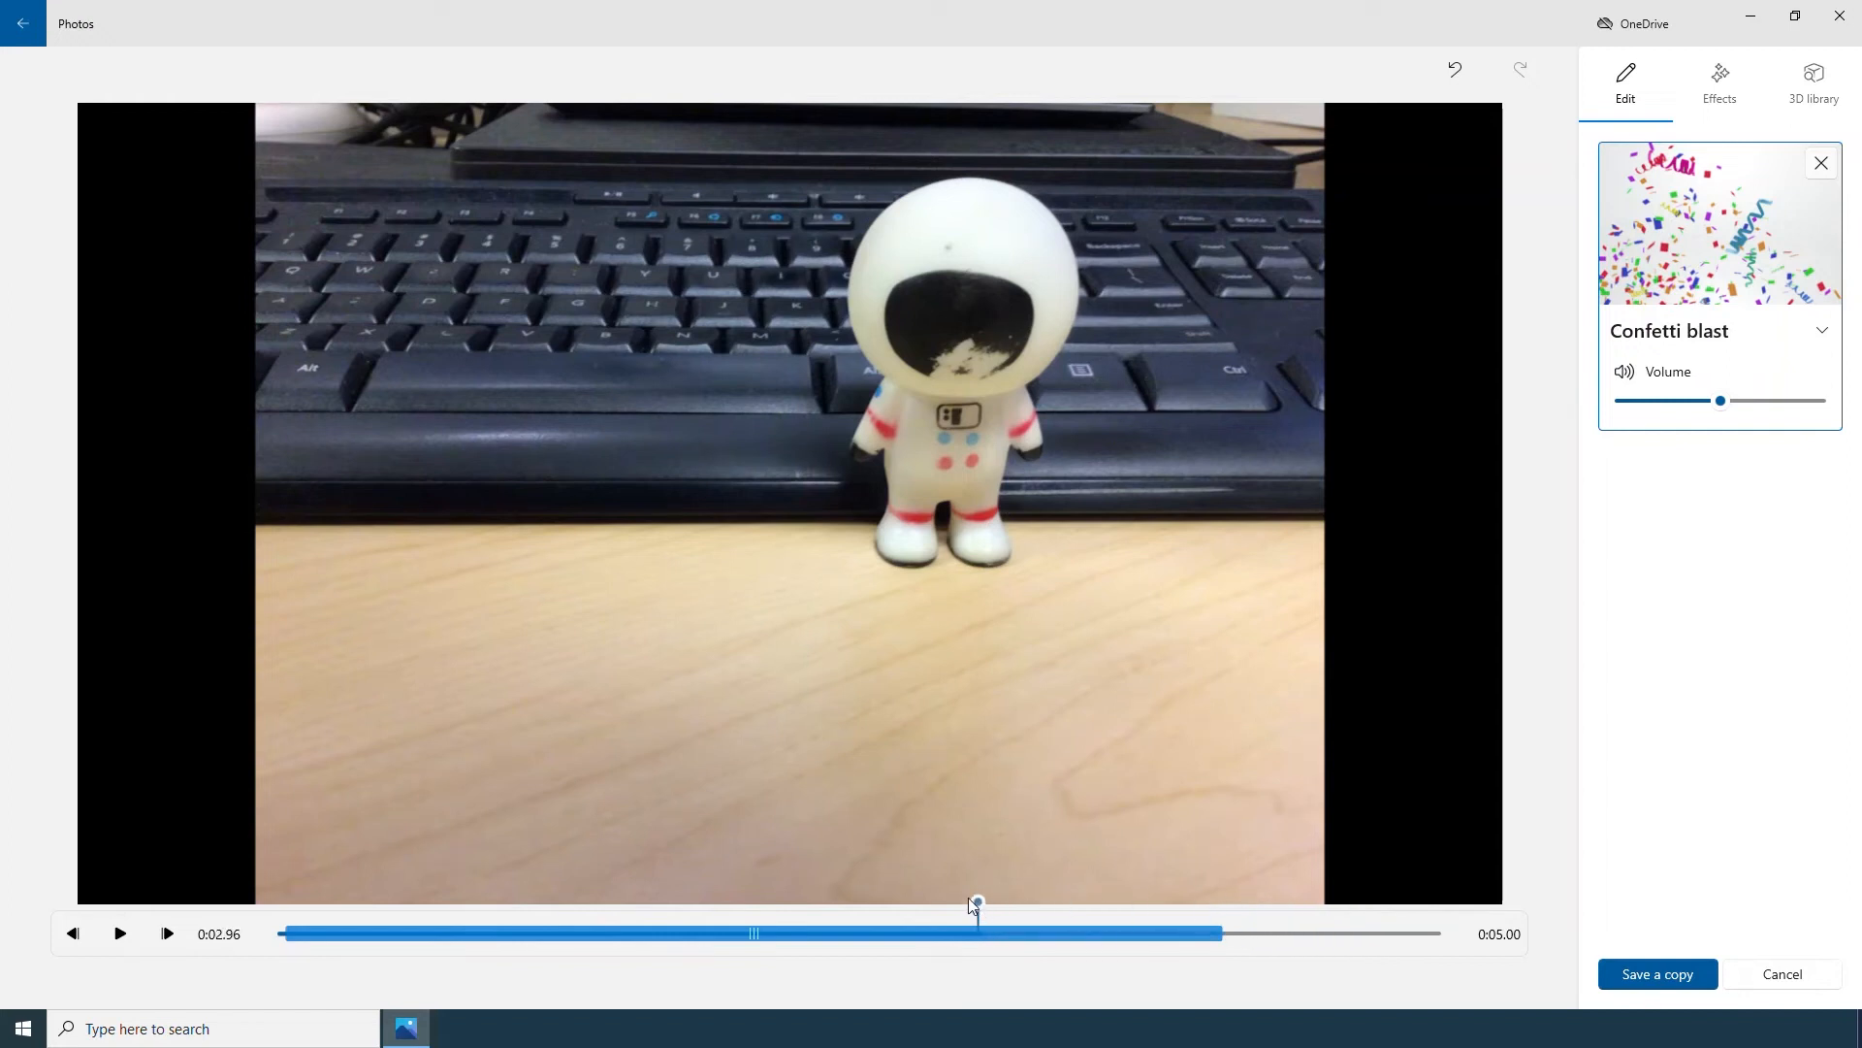
pyautogui.moveTo(817, 890); pyautogui.dragTo(794, 902)
pyautogui.moveTo(645, 905); pyautogui.dragTo(405, 902)
pyautogui.moveTo(873, 586); pyautogui.dragTo(931, 575)
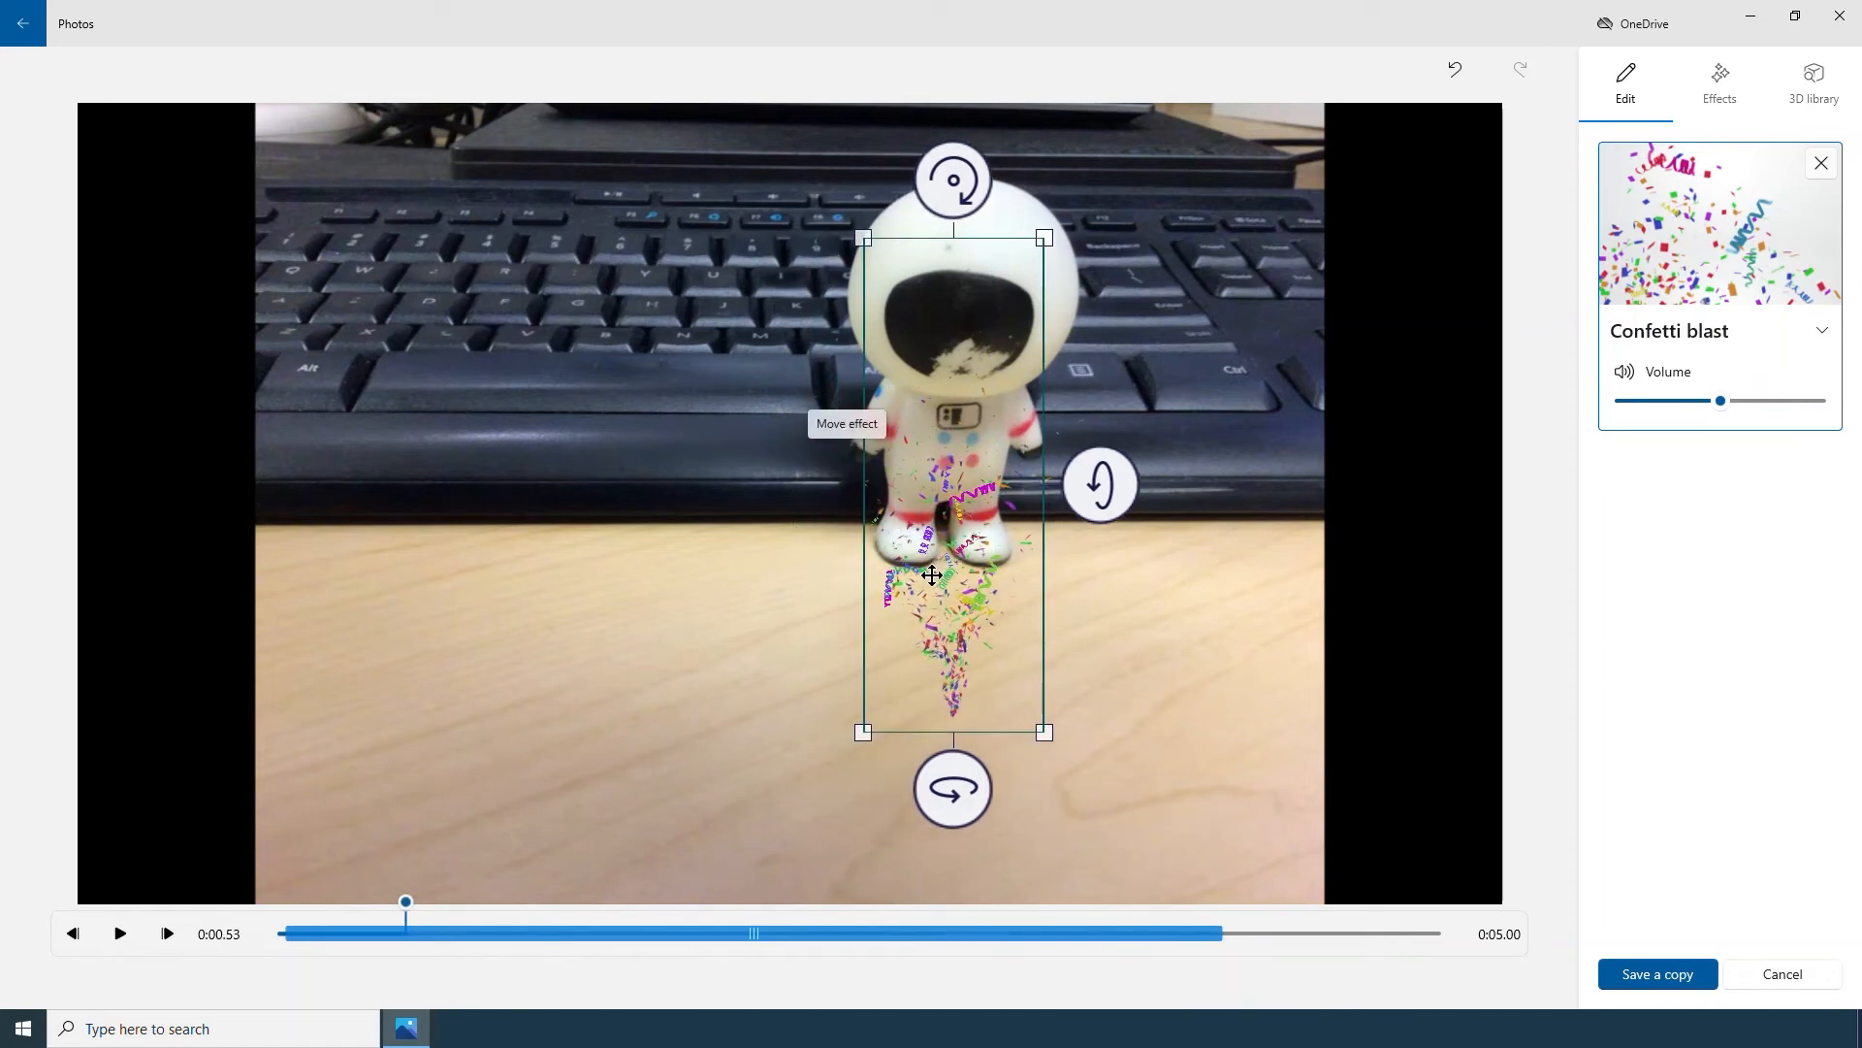
# - Rotate the confetti blast around its axes so that it tilts toward the upper left
pyautogui.moveTo(937, 788); pyautogui.dragTo(871, 789)
pyautogui.moveTo(1135, 490)
pyautogui.mouseDown()
pyautogui.moveTo(1140, 850)
pyautogui.moveTo(1141, 472)
pyautogui.mouseUp()
pyautogui.moveTo(973, 170); pyautogui.dragTo(771, 228)
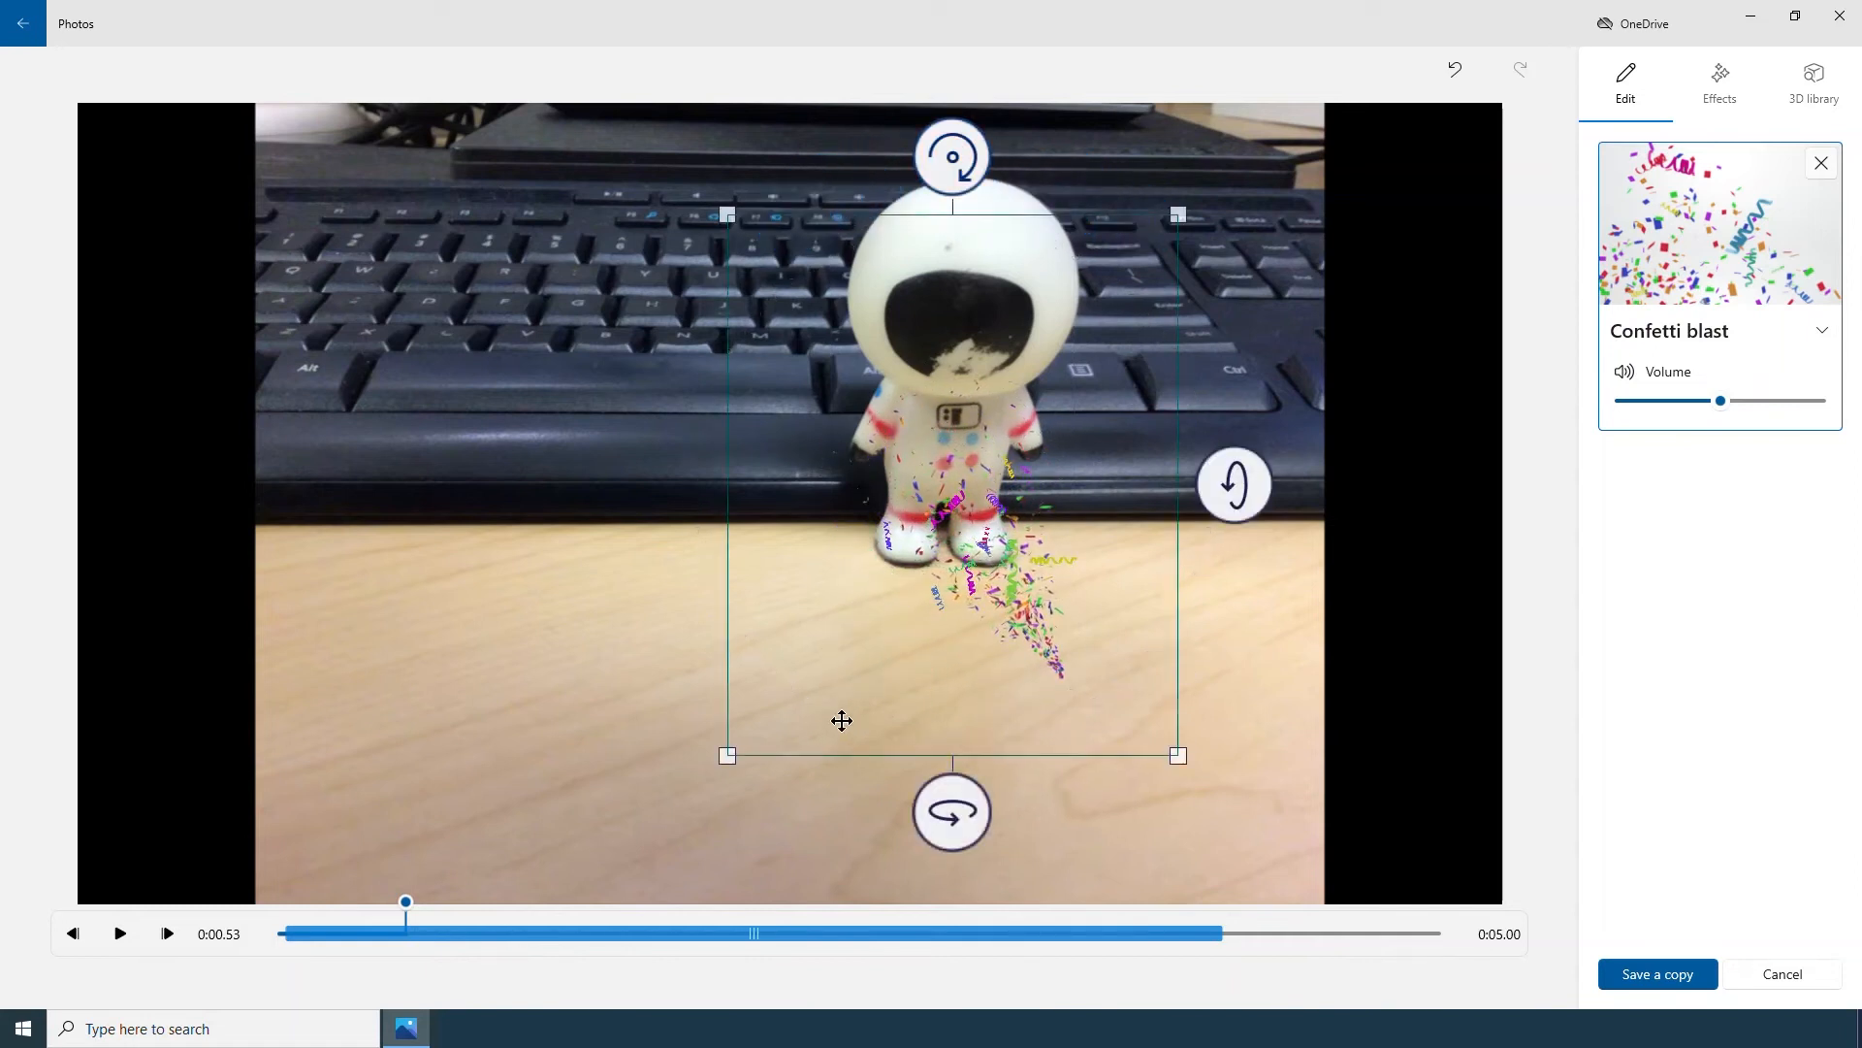
# - Enlarge the confetti blast, place it to the right of the astronaut and fine-tune its tilt
pyautogui.moveTo(744, 754); pyautogui.dragTo(606, 825)
pyautogui.moveTo(998, 652); pyautogui.dragTo(1218, 633)
pyautogui.moveTo(1129, 136)
pyautogui.mouseDown()
pyautogui.moveTo(1060, 144)
pyautogui.moveTo(1126, 145)
pyautogui.mouseUp()
pyautogui.moveTo(1098, 565); pyautogui.dragTo(1141, 552)
pyautogui.moveTo(1169, 151); pyautogui.dragTo(1136, 153)
pyautogui.moveTo(1281, 564); pyautogui.dragTo(1235, 553)
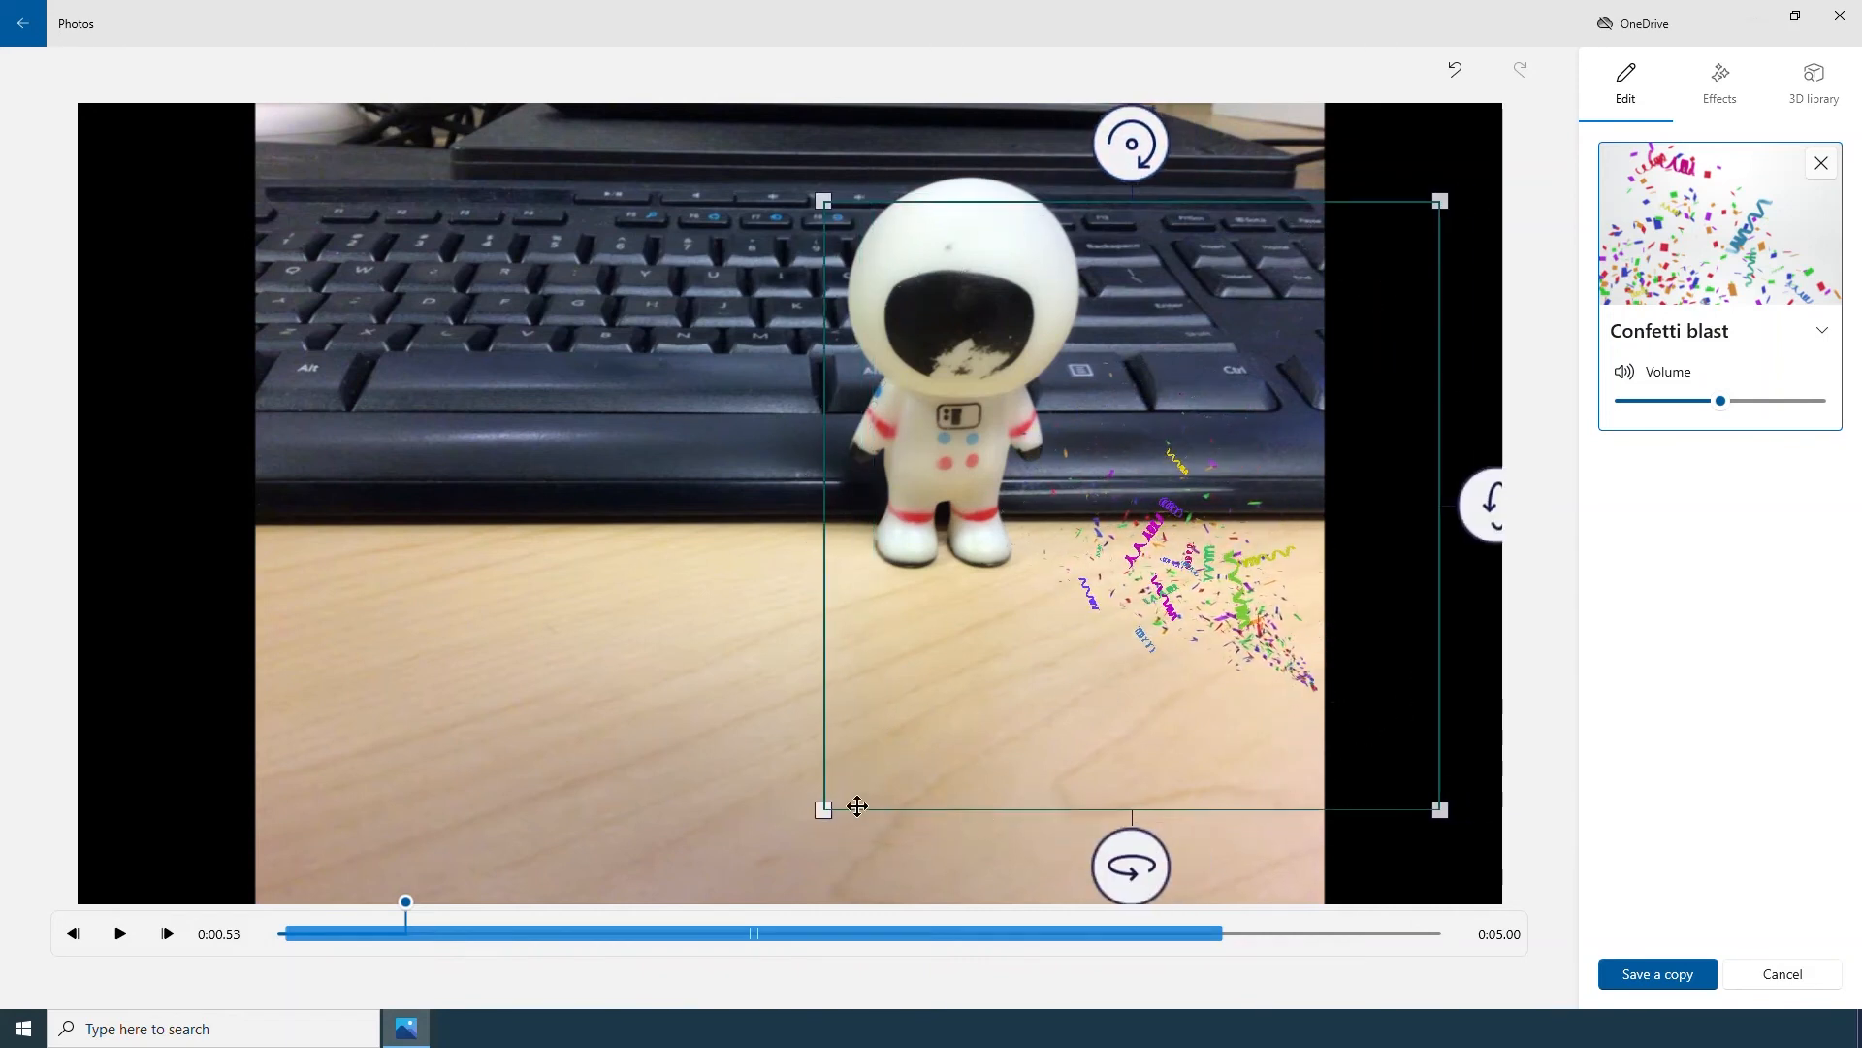
pyautogui.moveTo(822, 809); pyautogui.dragTo(795, 827)
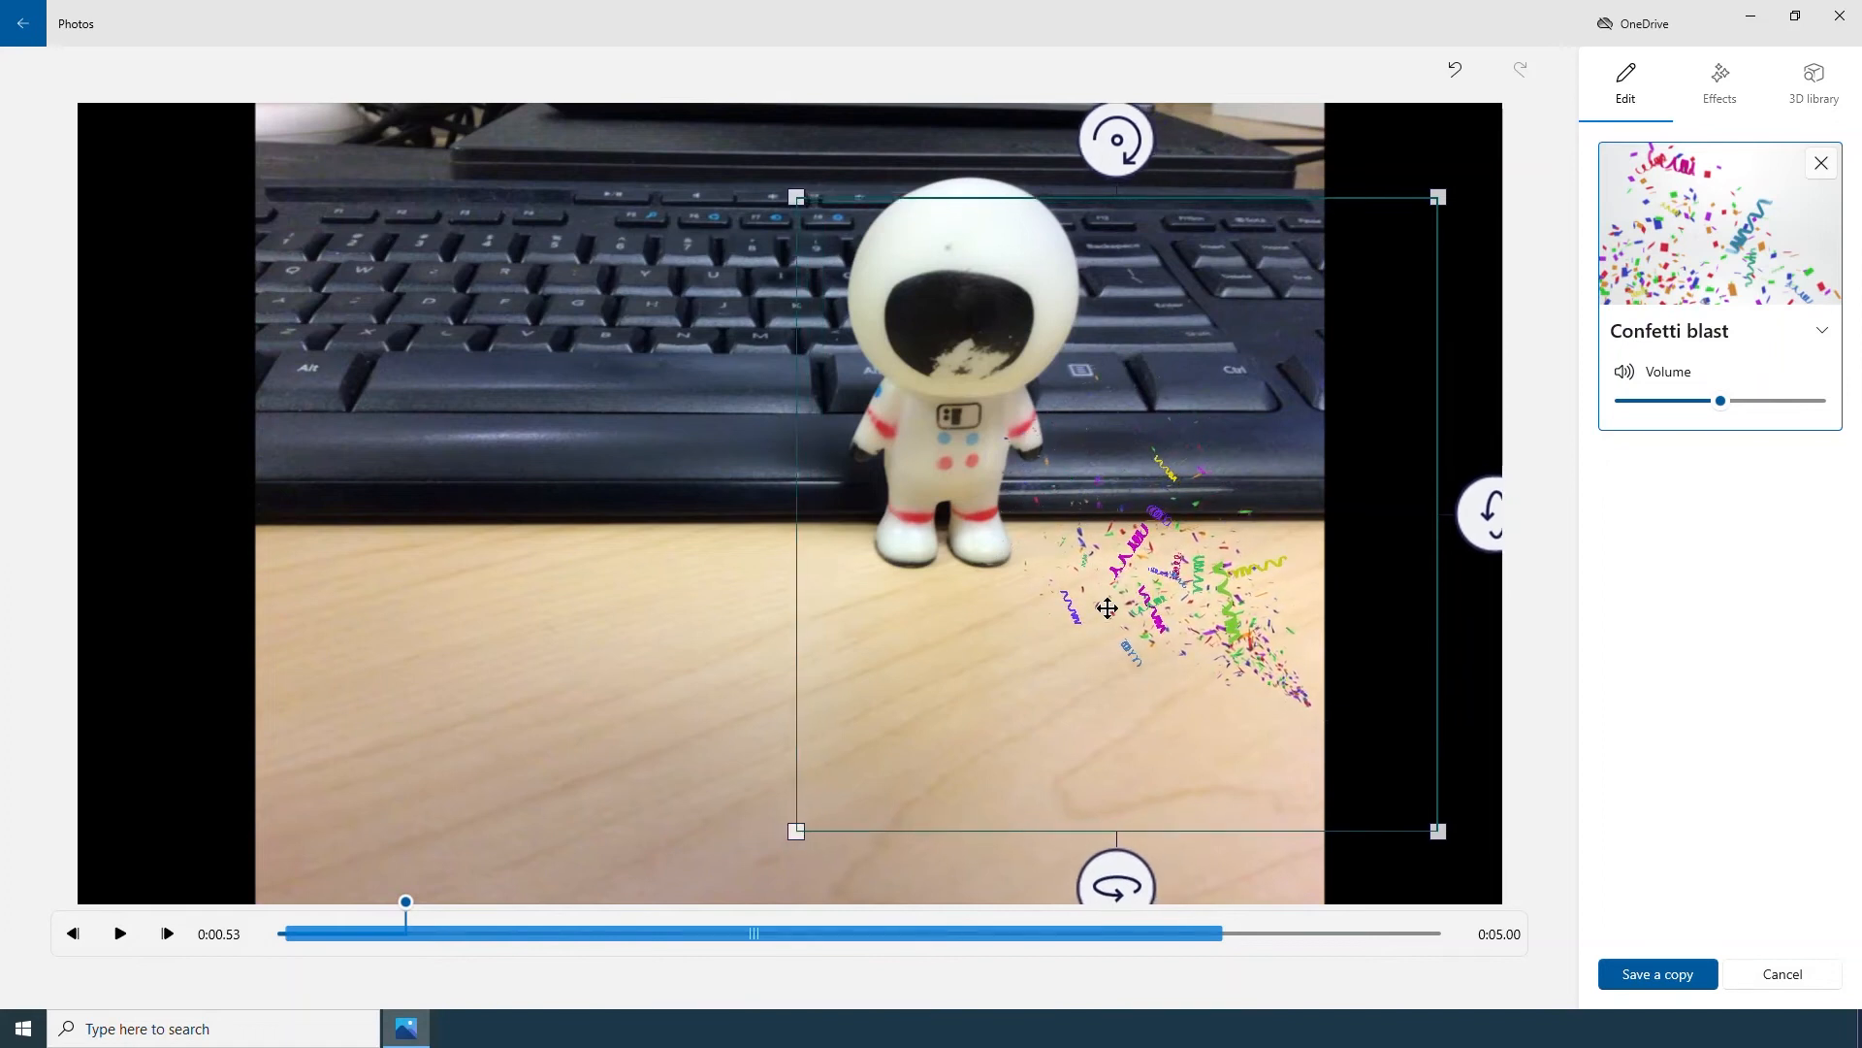
# - Play the clip from the start to preview the repositioned confetti and pause it at about 0:04.16
pyautogui.moveTo(415, 907); pyautogui.dragTo(271, 907)
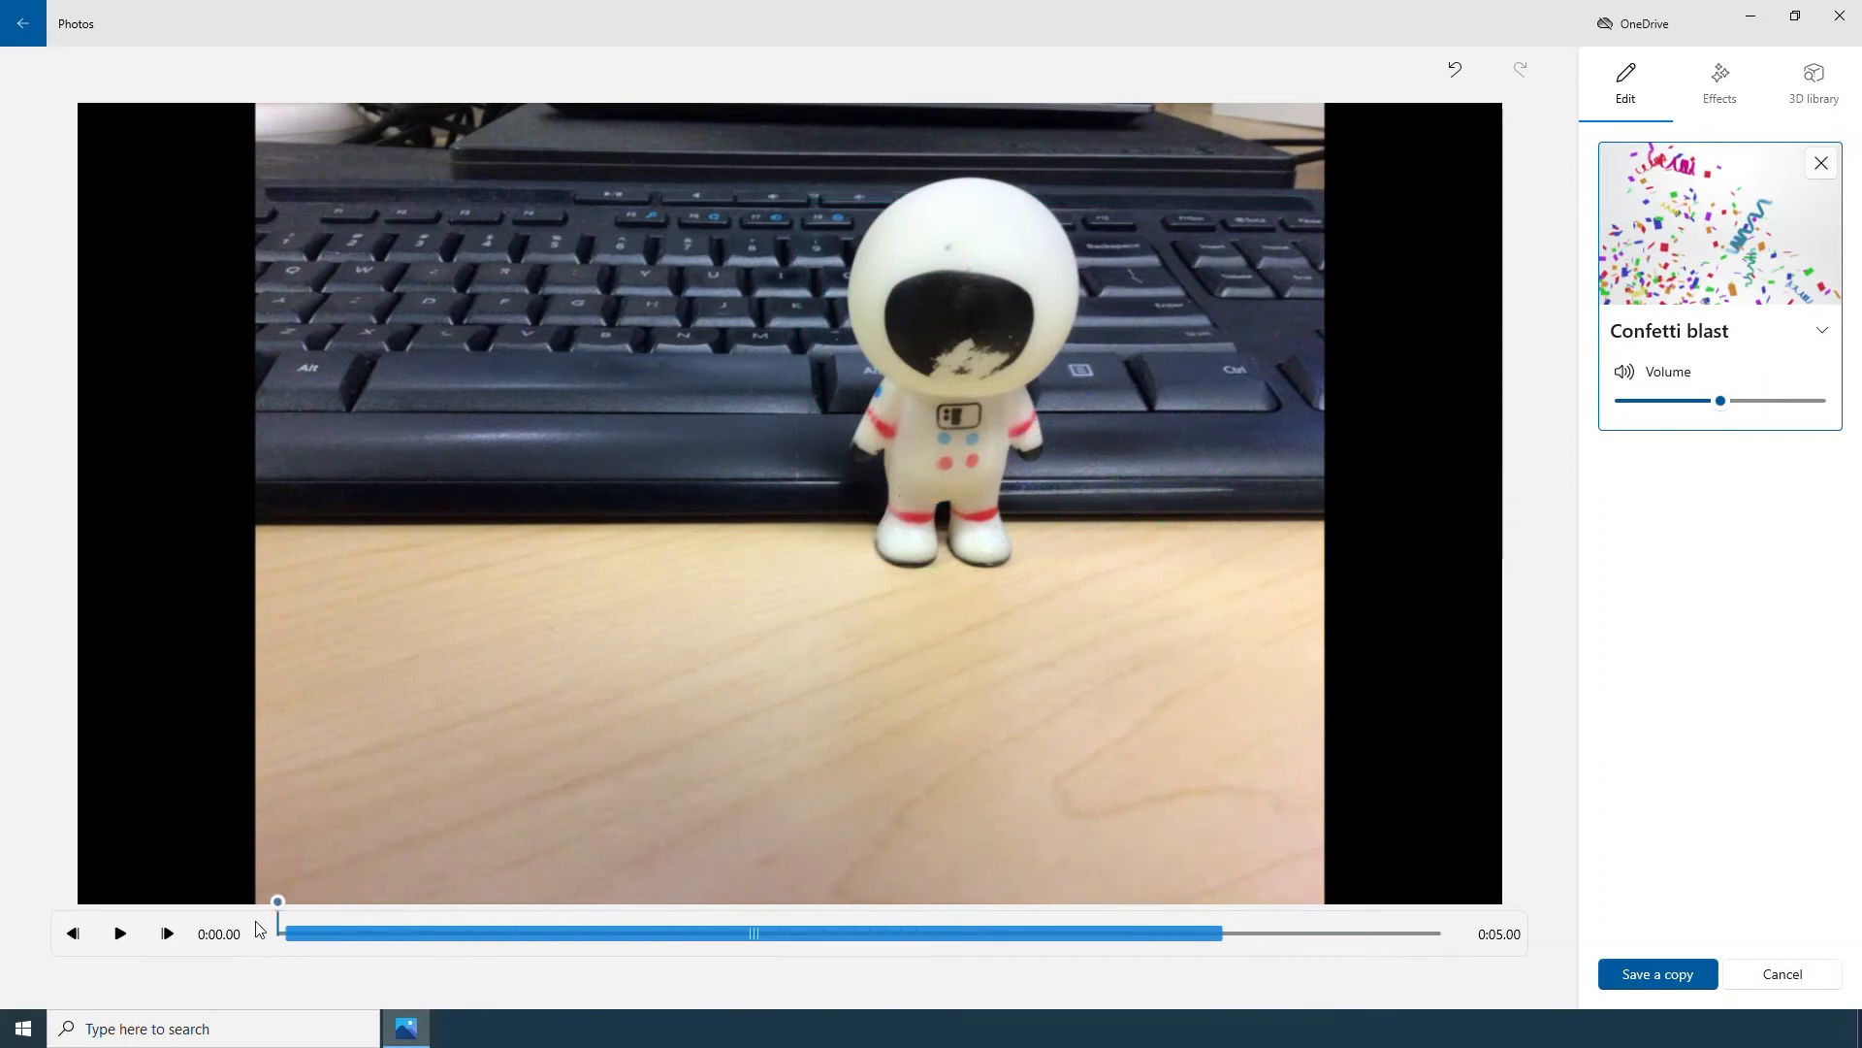
pyautogui.click(119, 934)
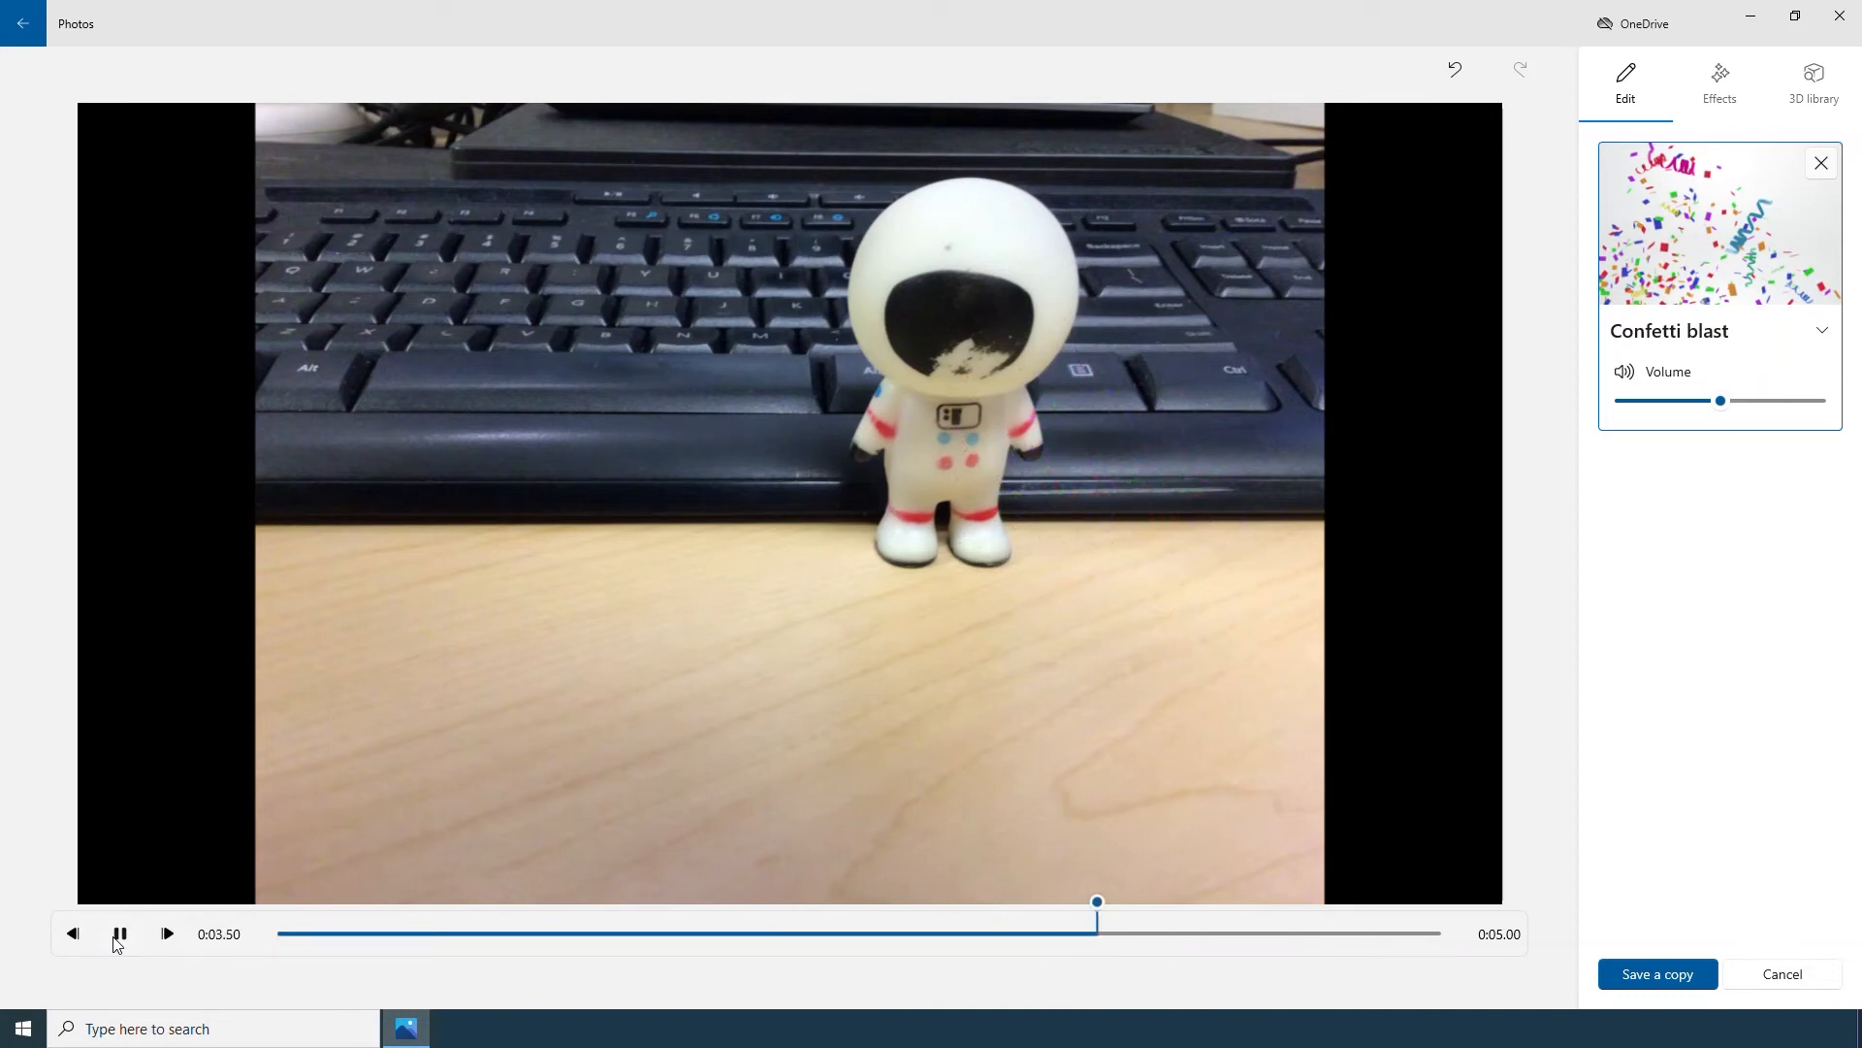
pyautogui.click(119, 934)
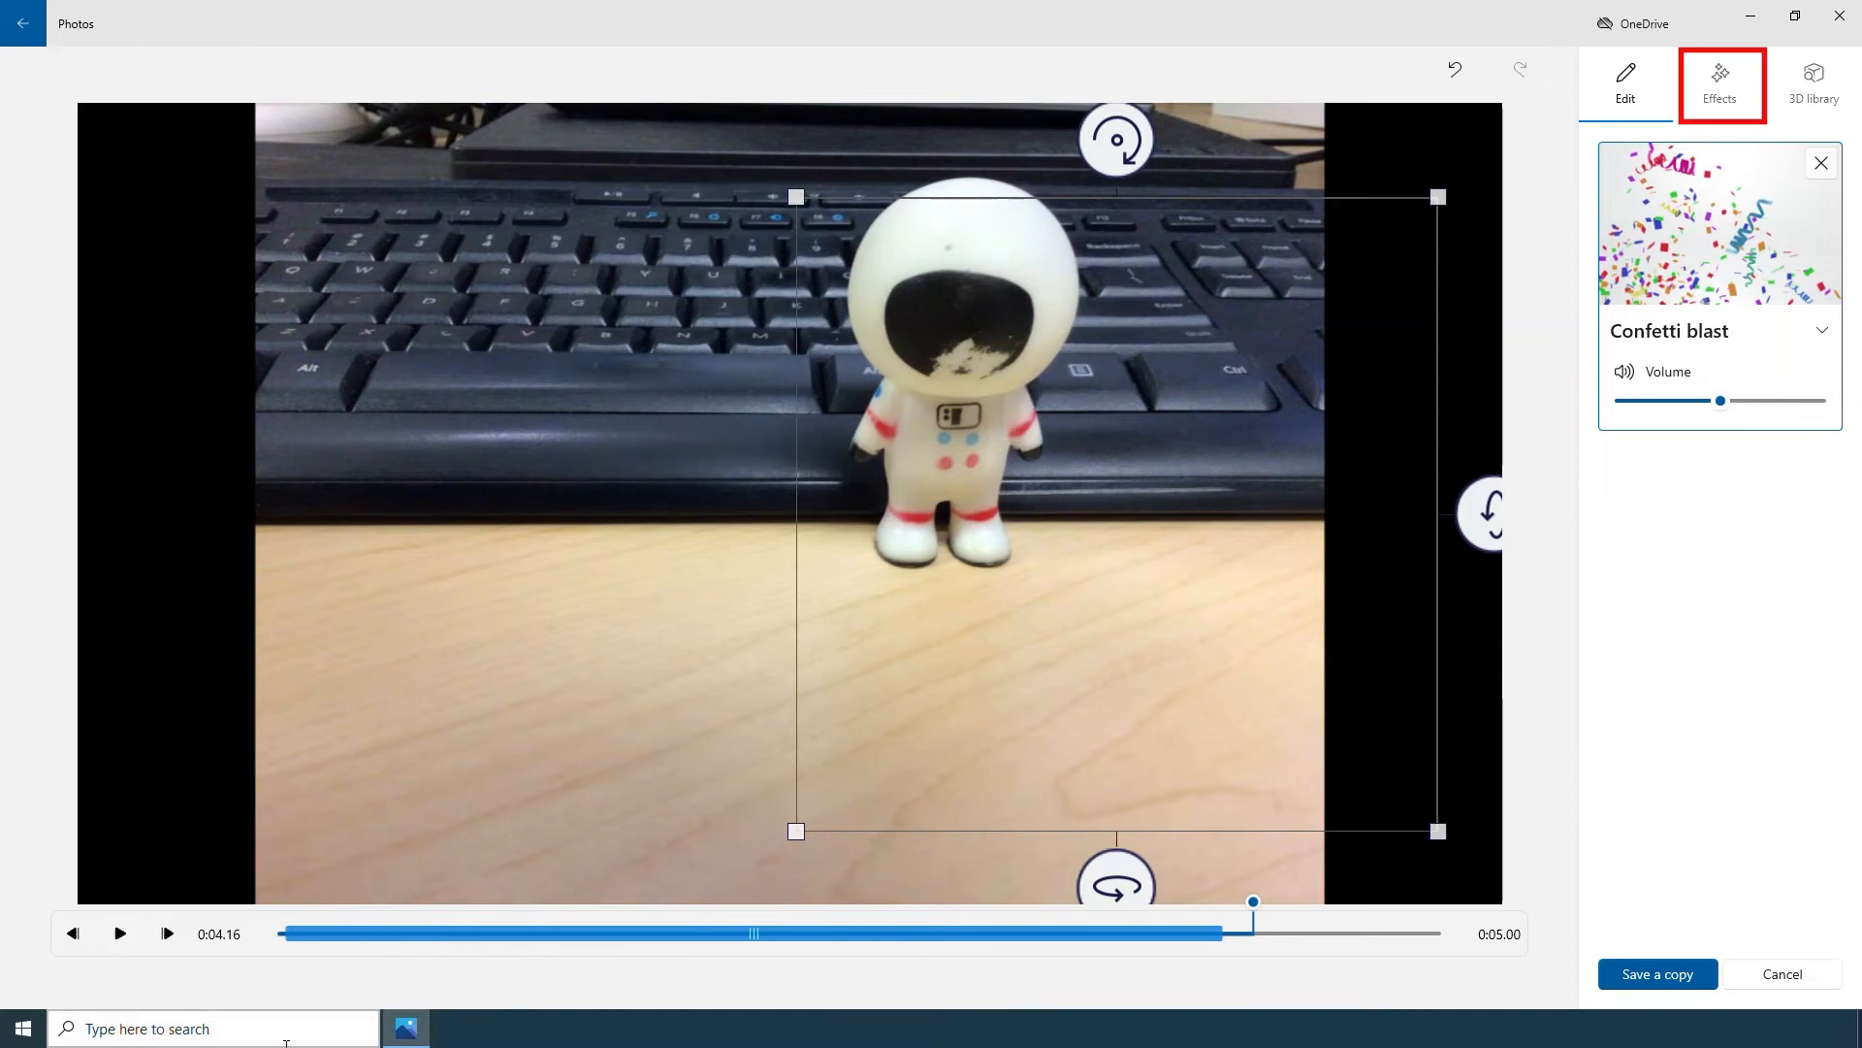
# - Add the Birthday balloons effect and adjust its timing to span the whole 5-second clip
pyautogui.click(1733, 101)
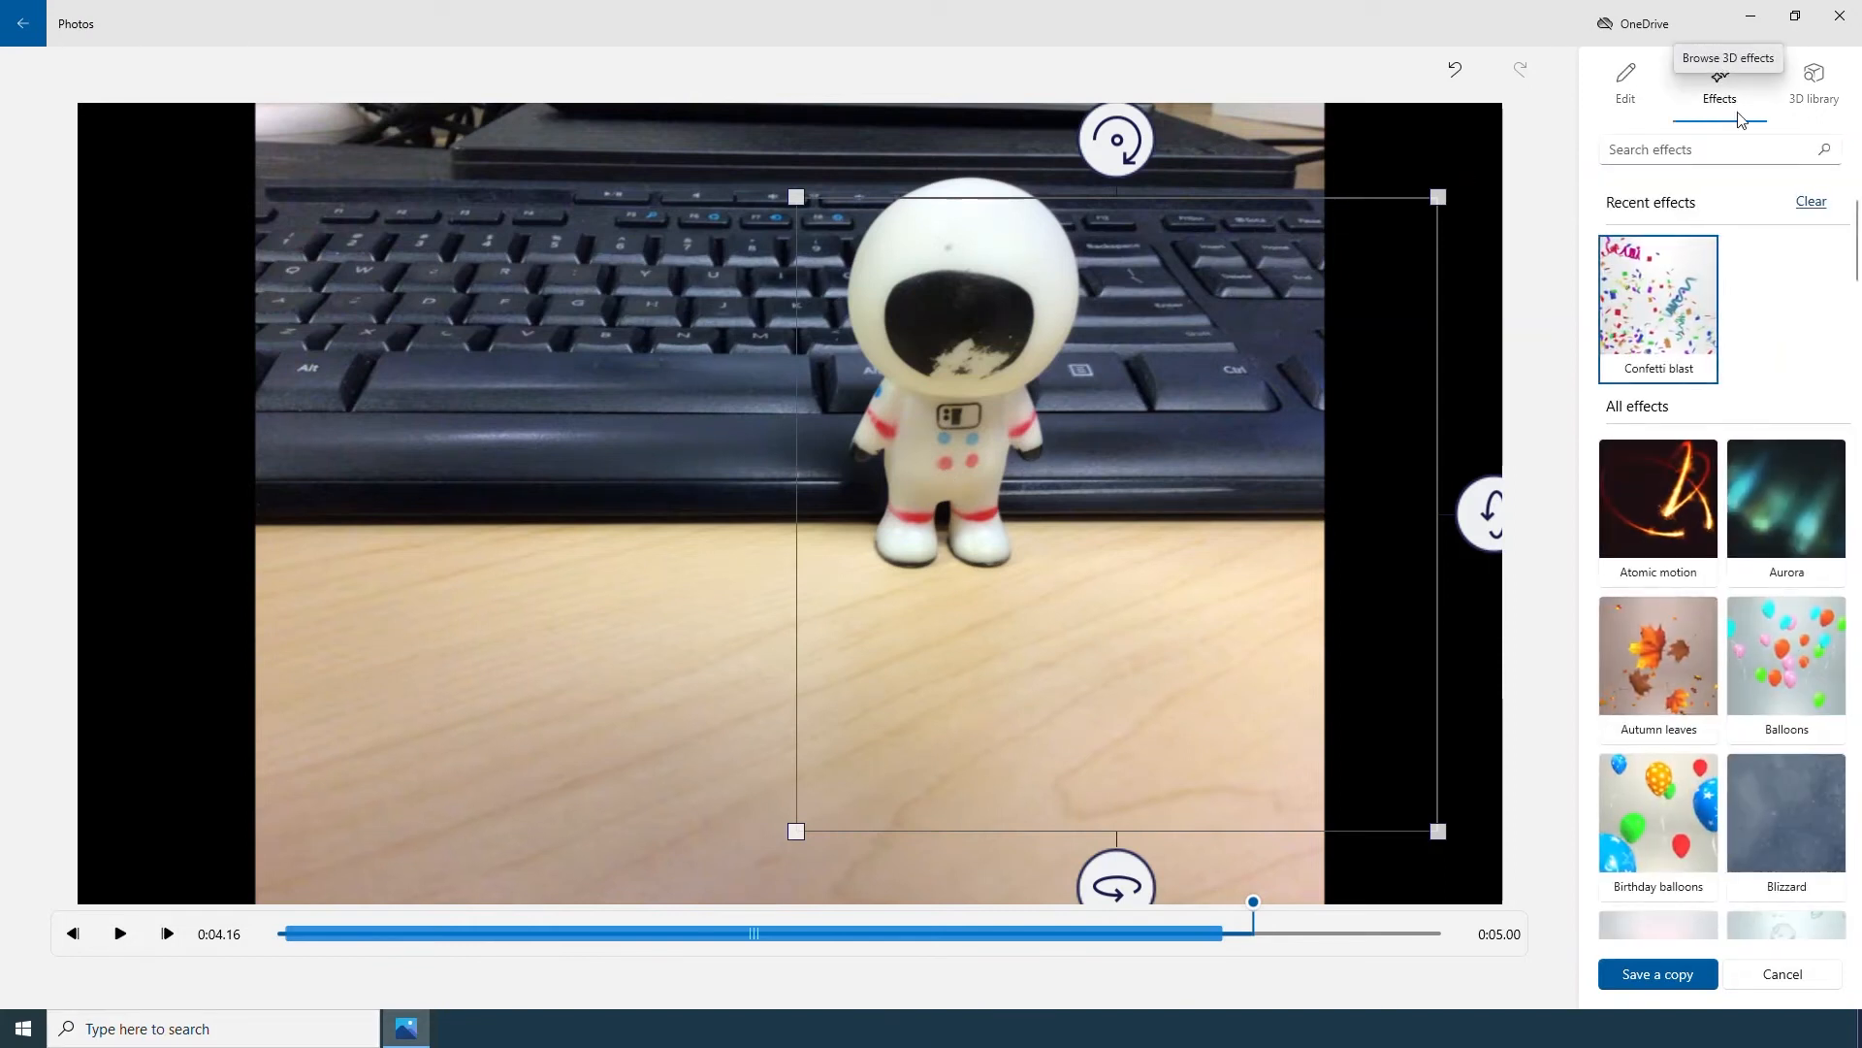
pyautogui.scroll(-1, 1802, 400)
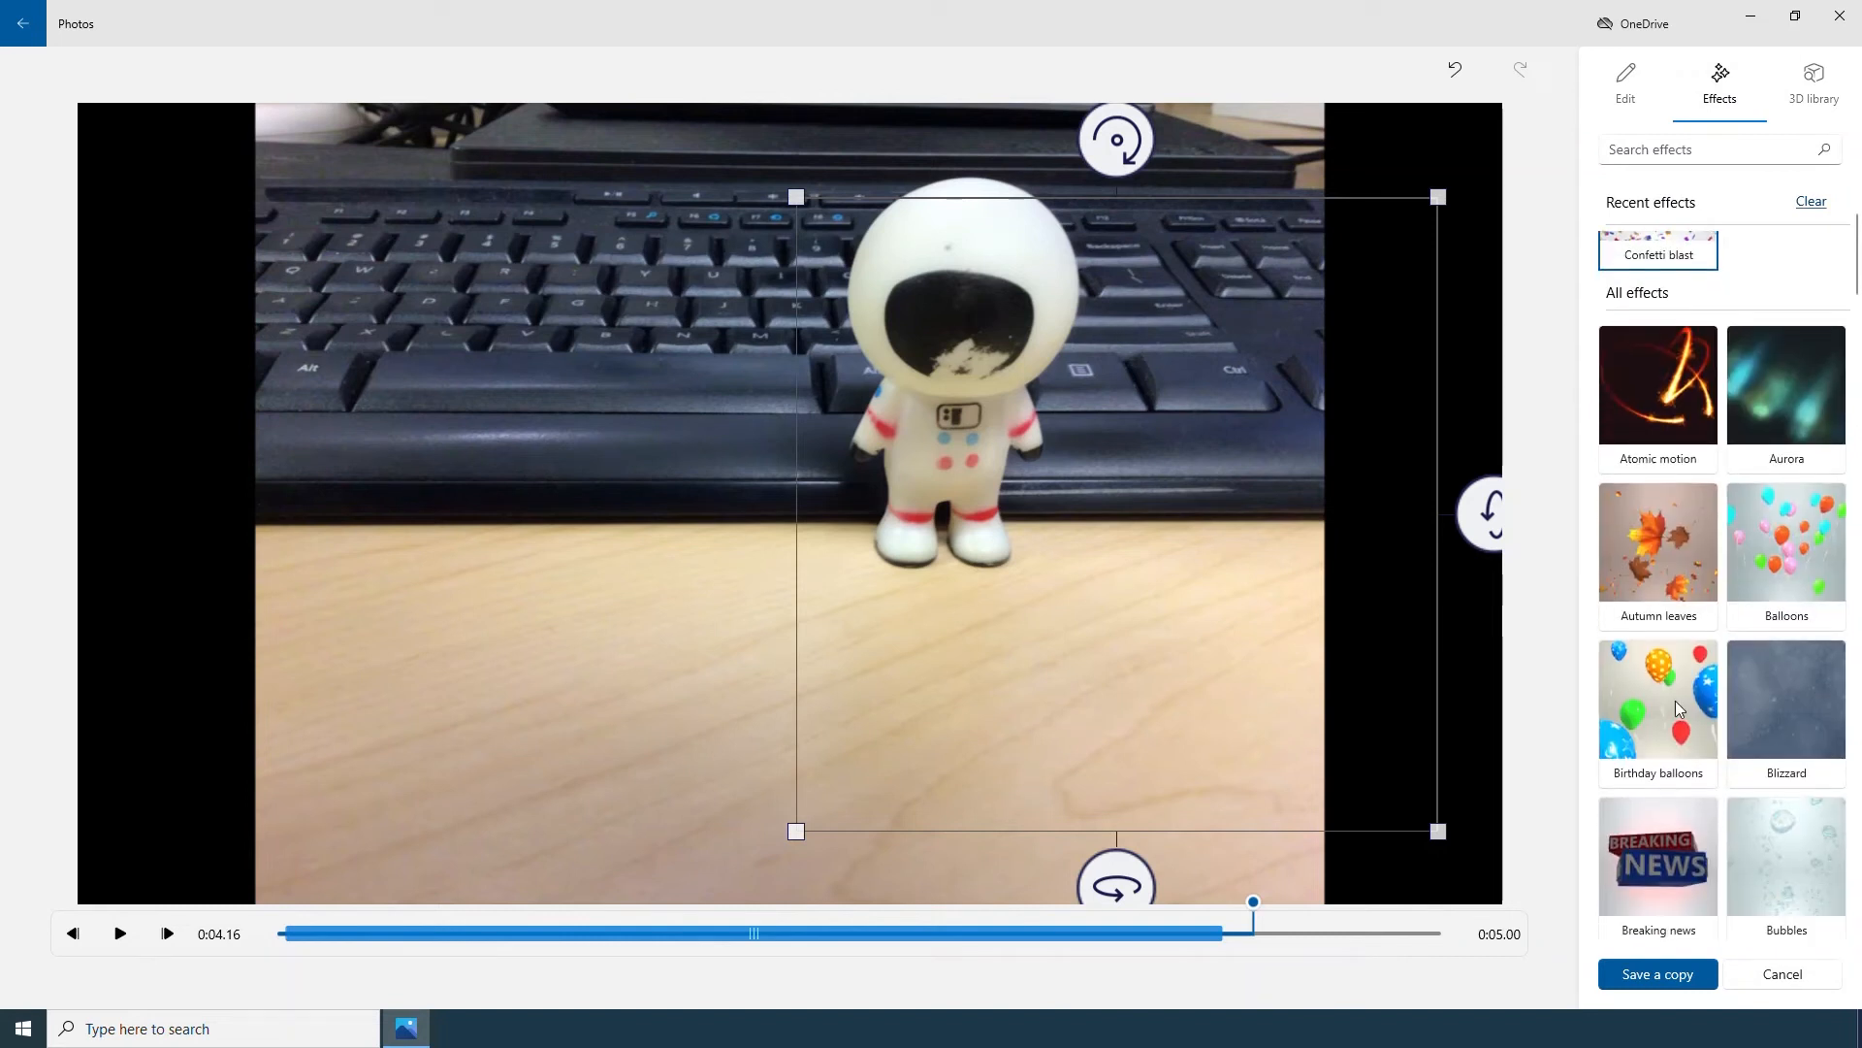
pyautogui.click(1649, 702)
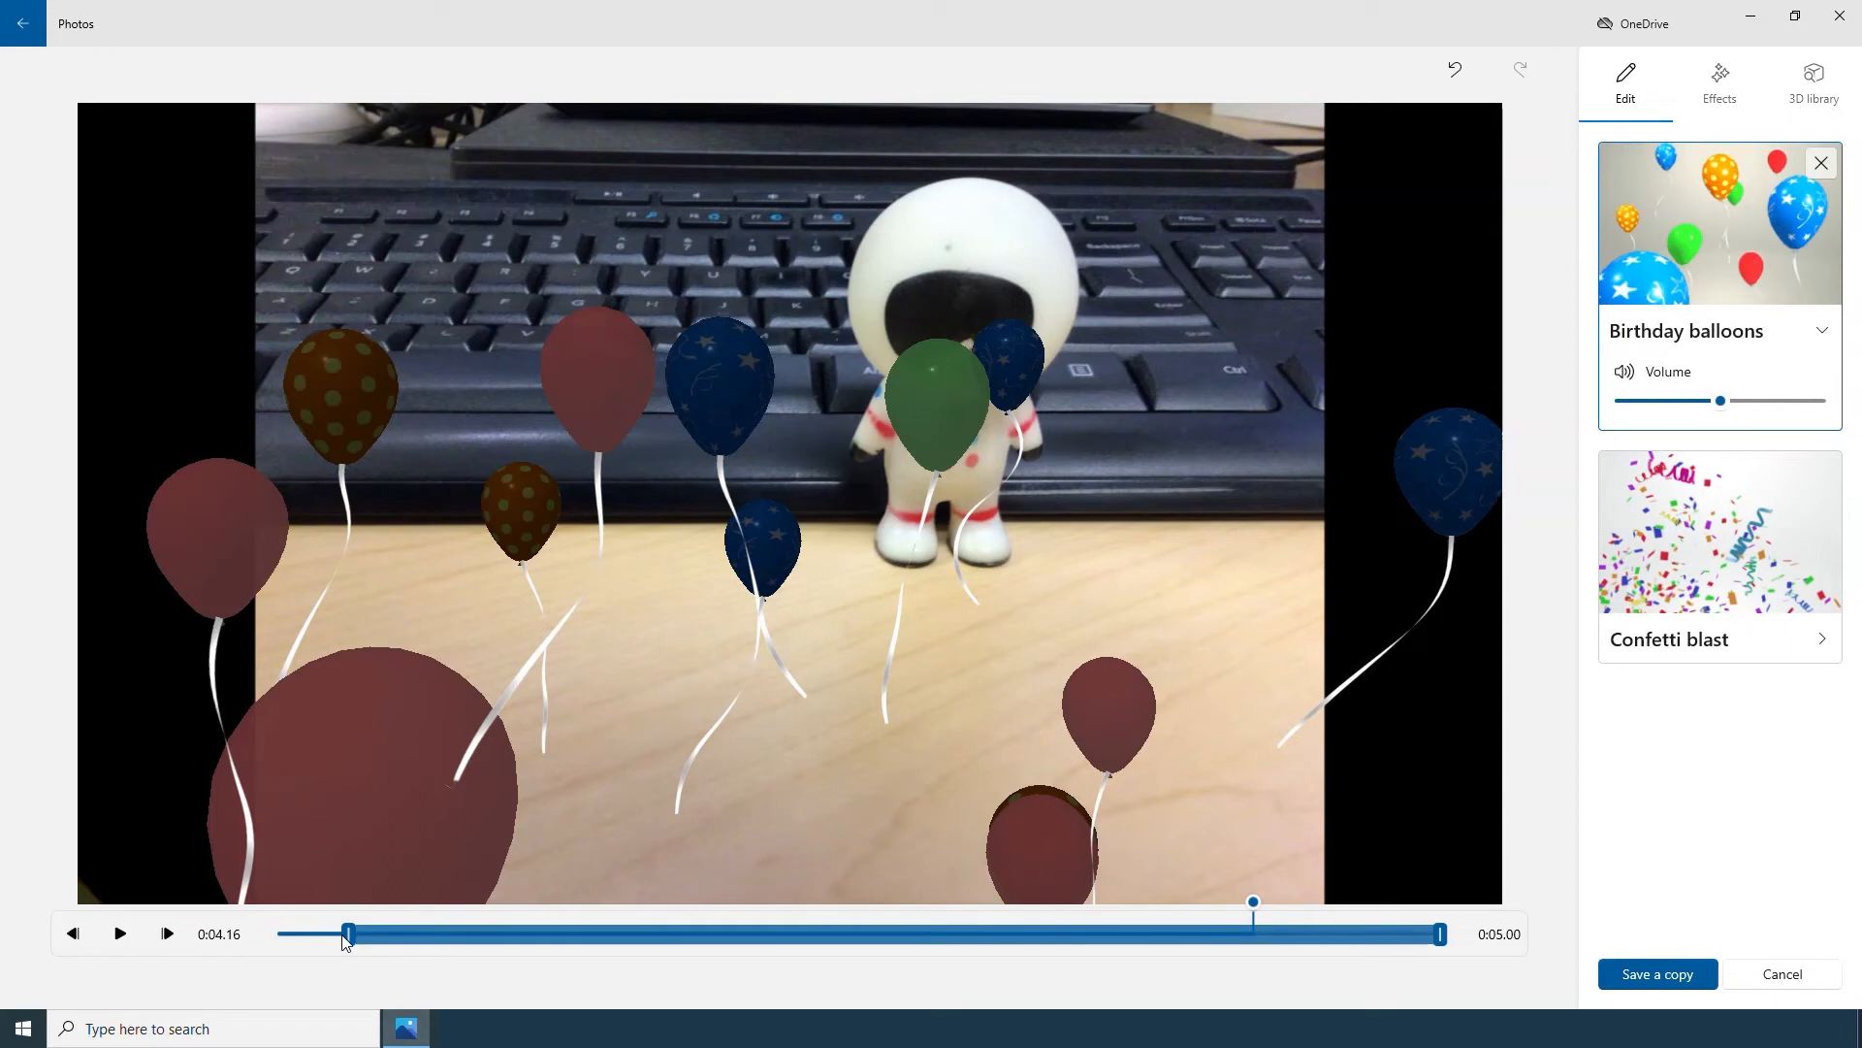
pyautogui.moveTo(346, 941); pyautogui.dragTo(779, 952)
pyautogui.moveTo(1248, 904); pyautogui.dragTo(270, 939)
# - Preview the clip from 0:00.00 with both effects, deselect the balloons and set the playhead to about 0:03.96
pyautogui.moveTo(826, 896); pyautogui.dragTo(171, 906)
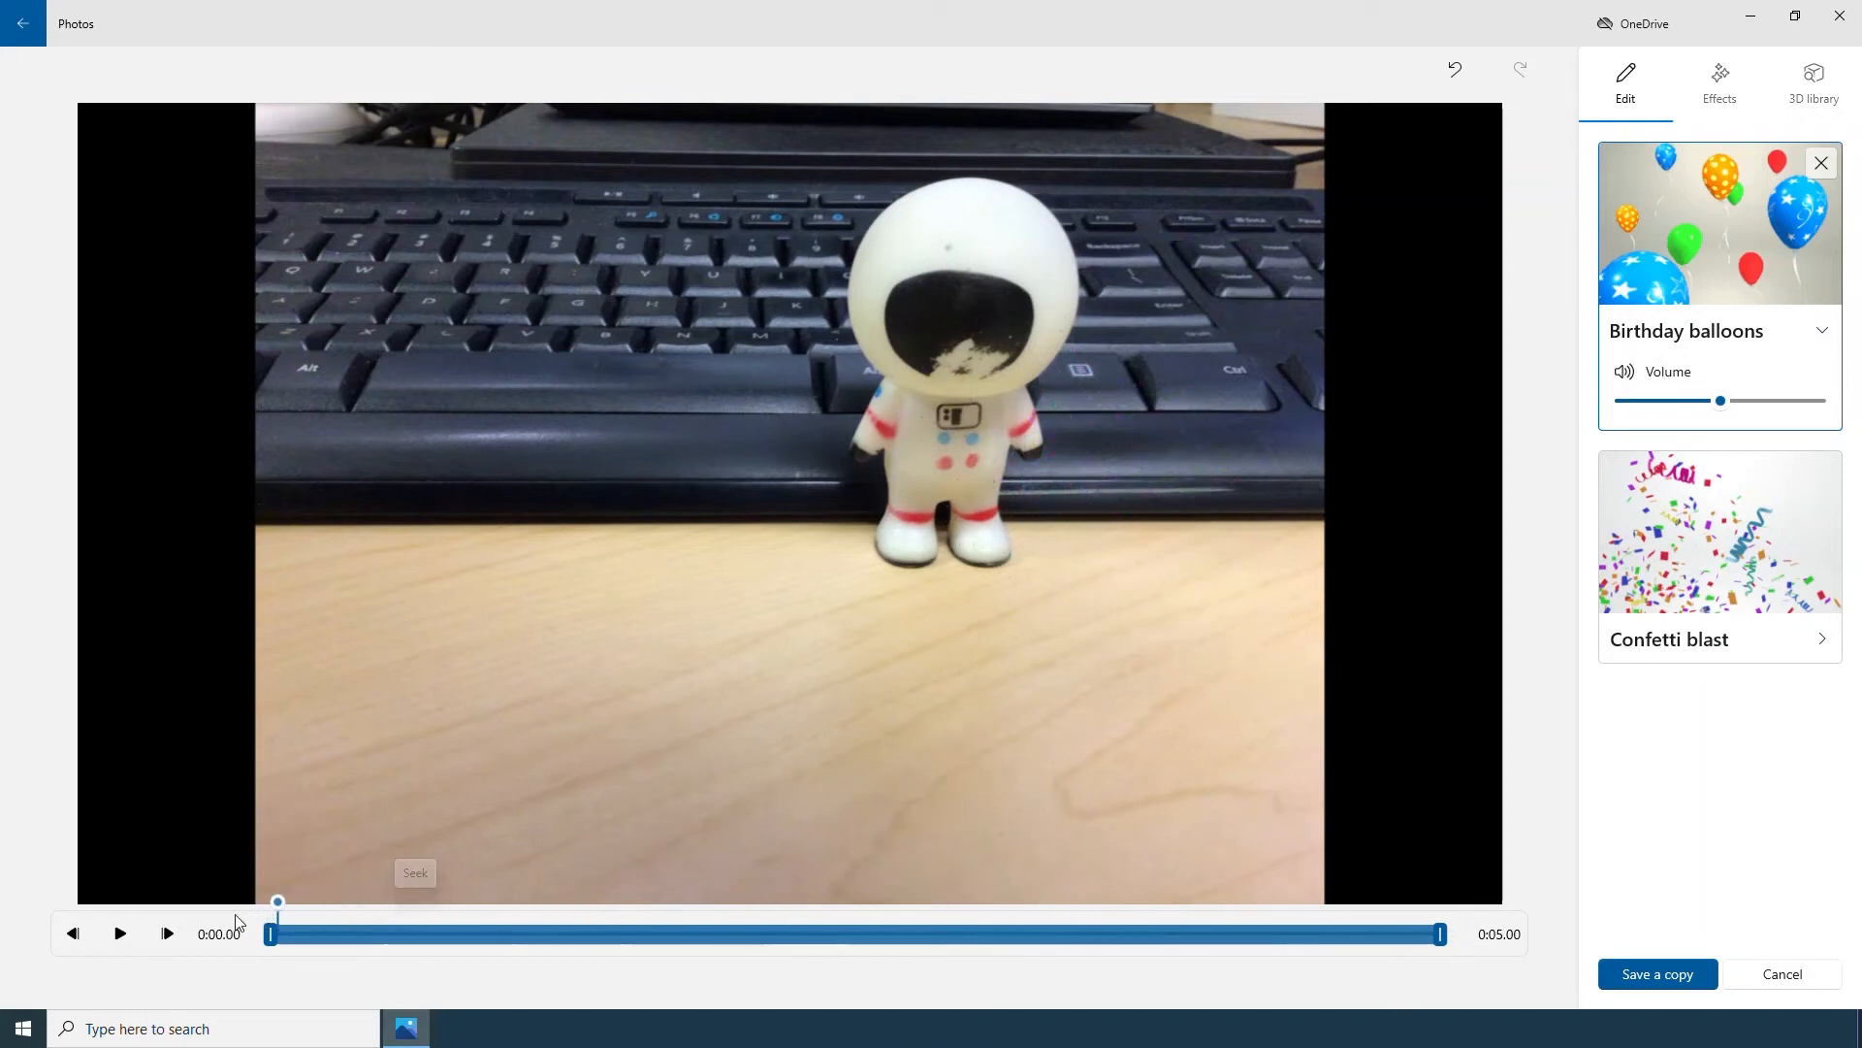
pyautogui.click(114, 933)
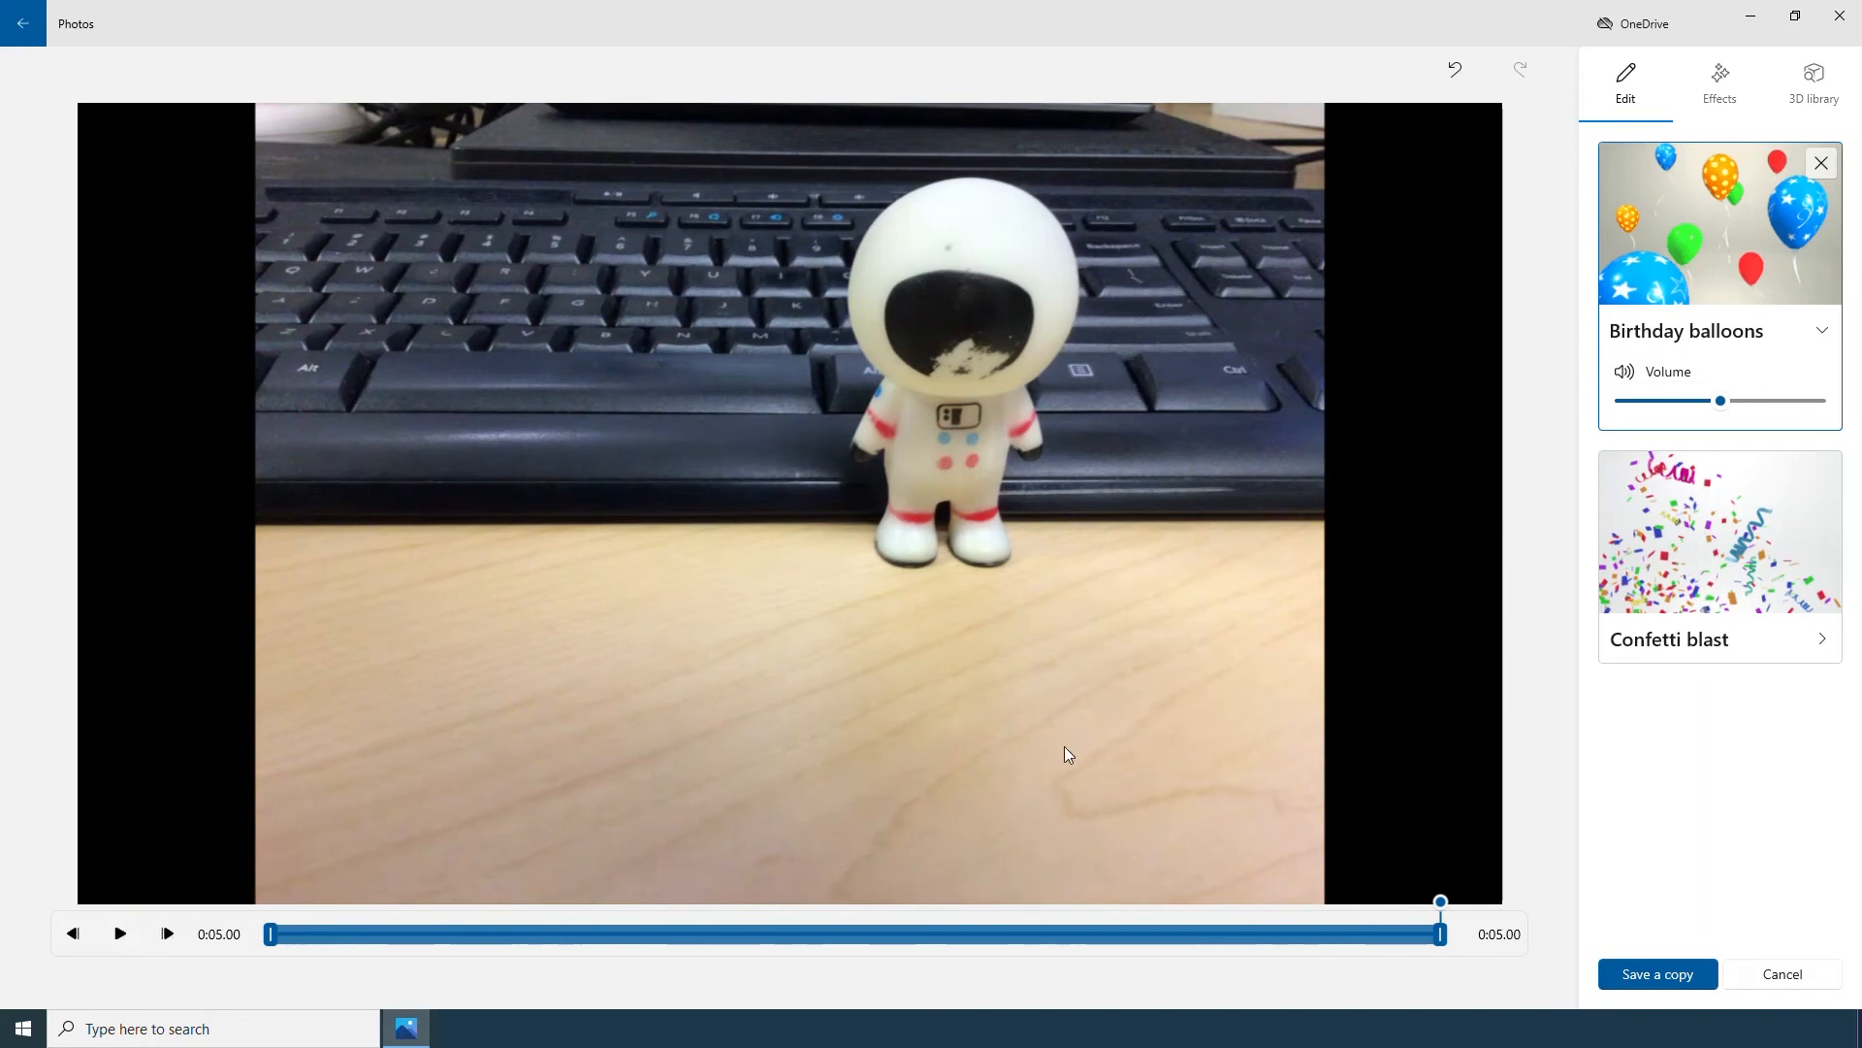
pyautogui.moveTo(1444, 903); pyautogui.dragTo(1195, 863)
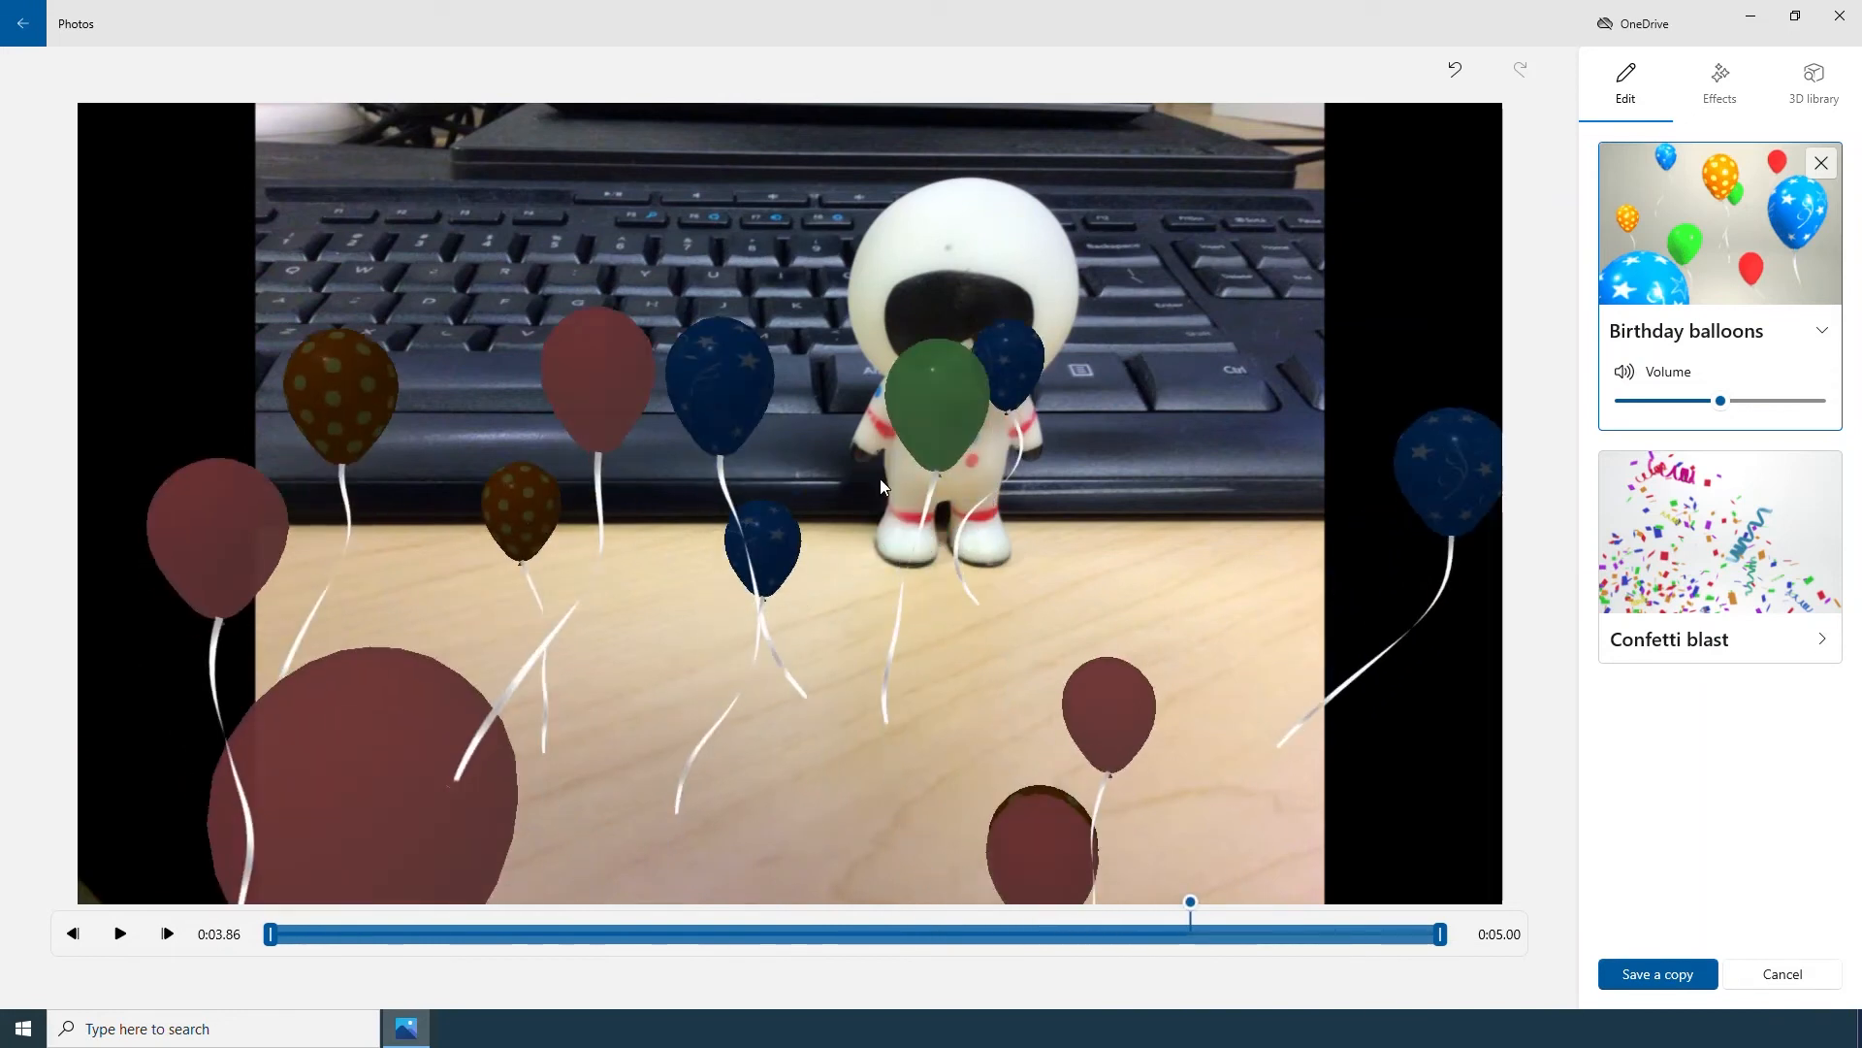
pyautogui.click(561, 402)
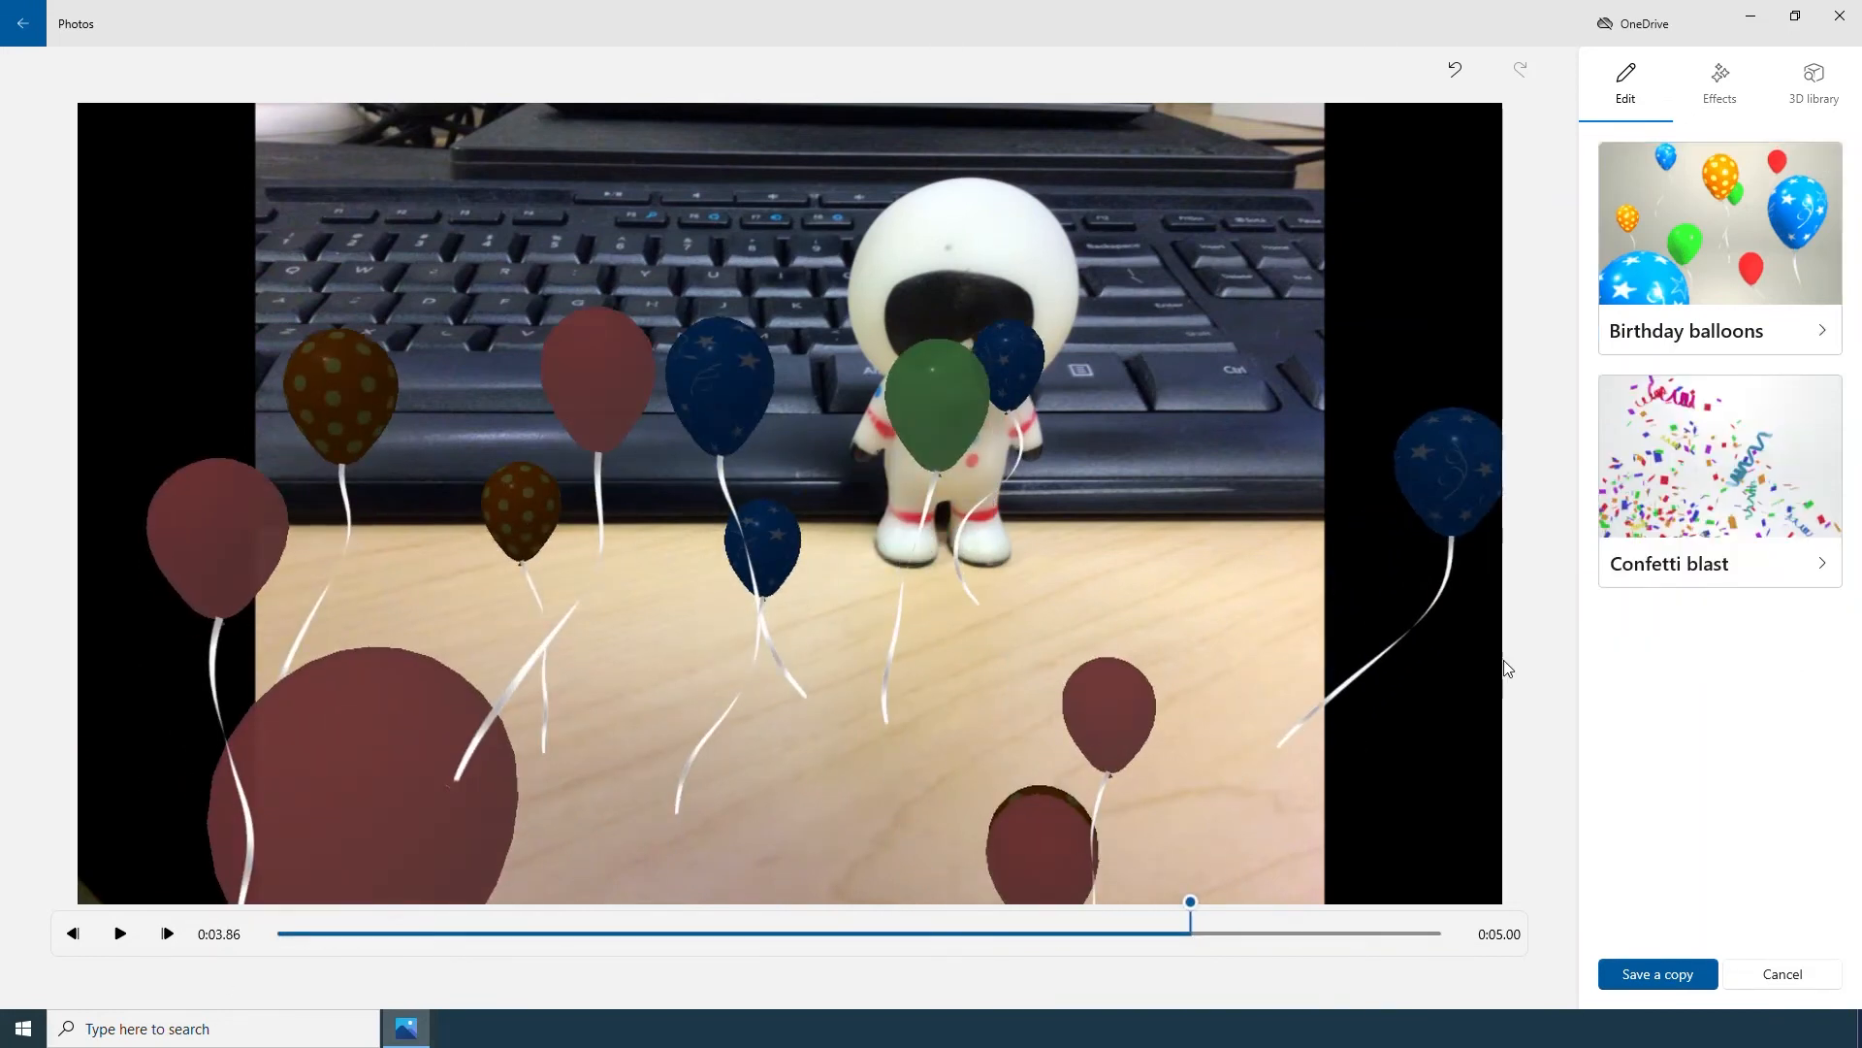
pyautogui.moveTo(1185, 902); pyautogui.dragTo(1208, 902)
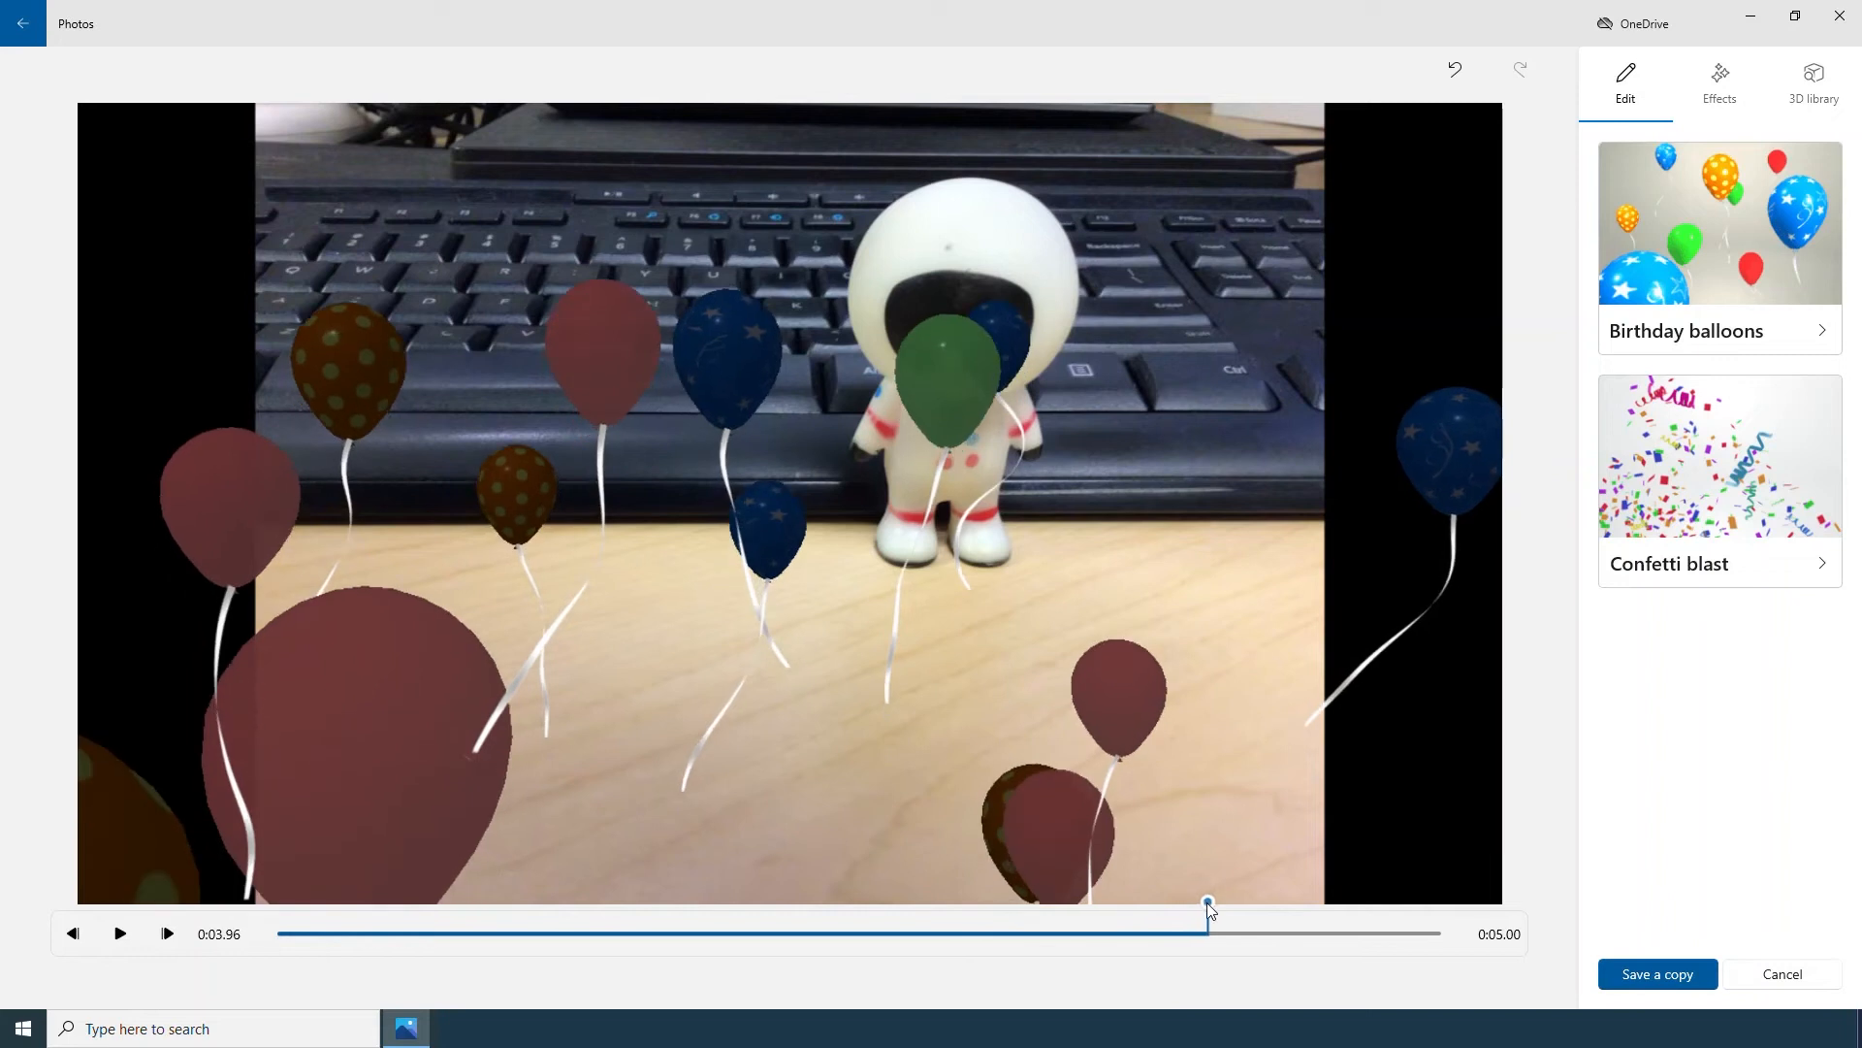
# - Start saving a copy of the video with High 1080p quality and check the additional encoding options
pyautogui.click(1675, 975)
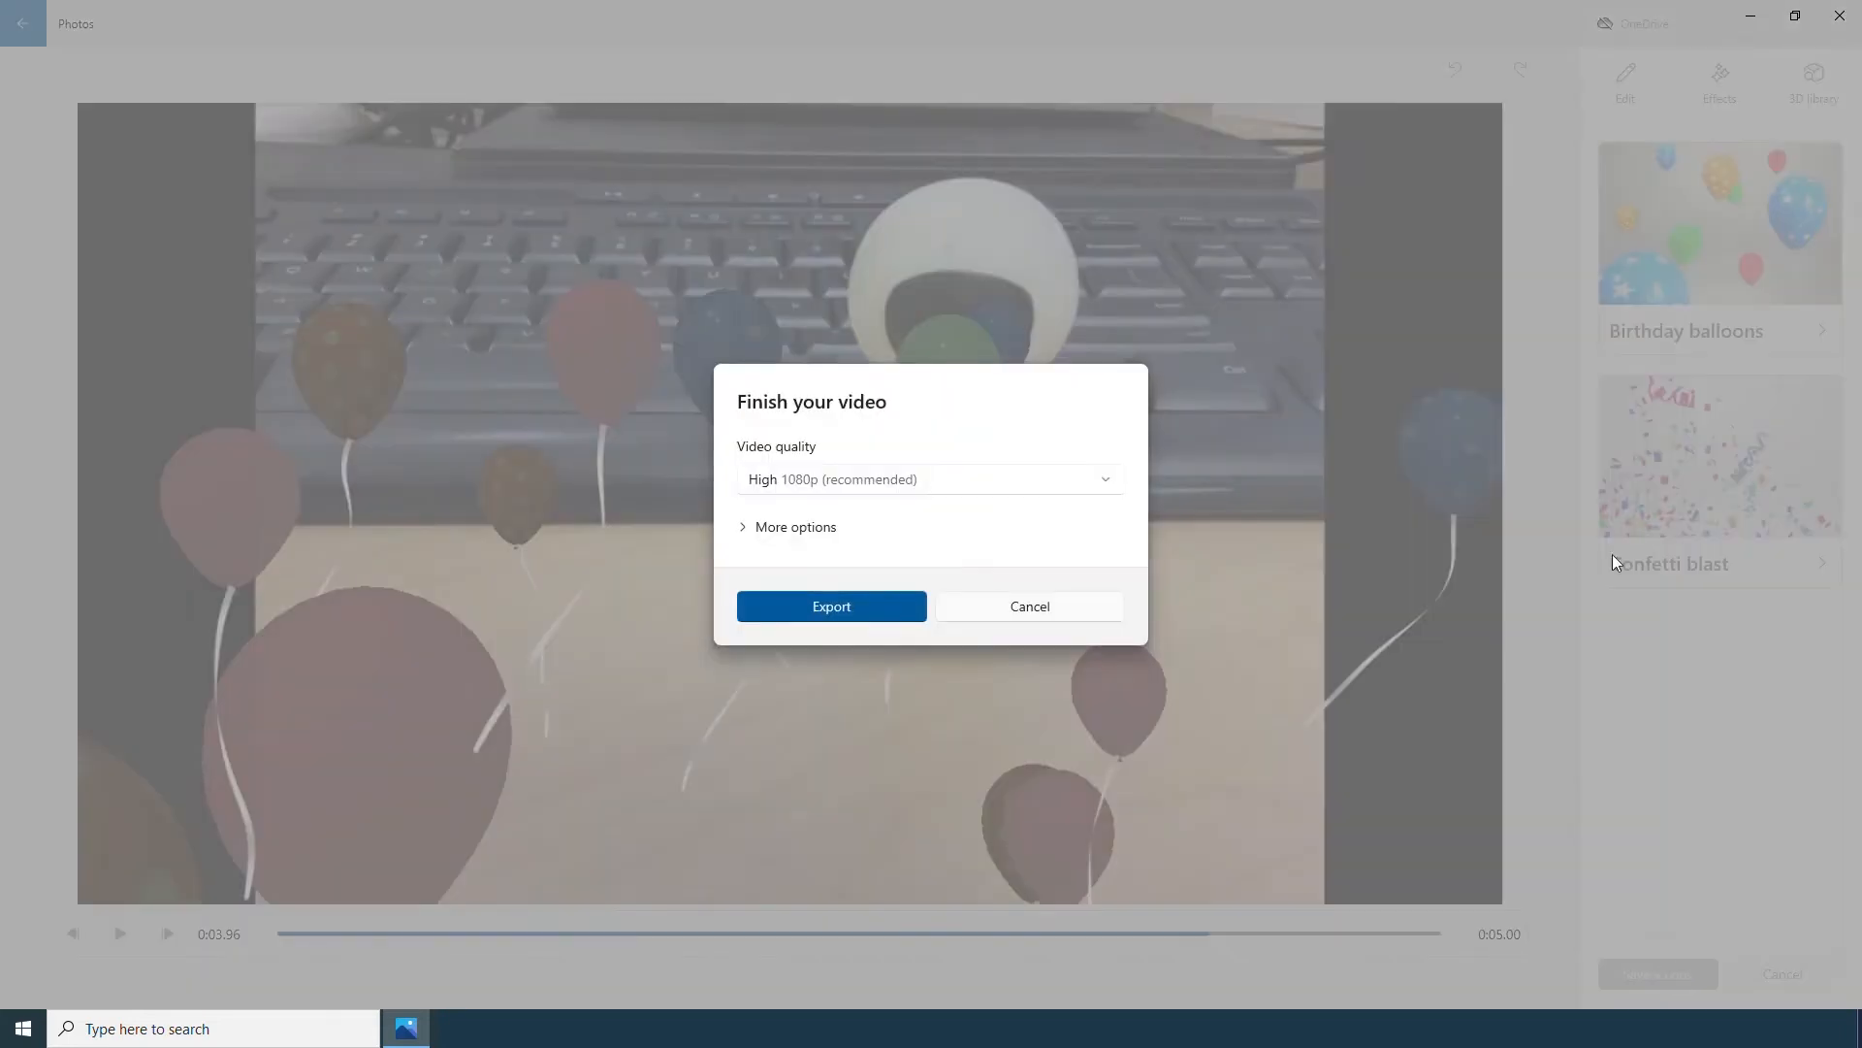
pyautogui.click(1110, 489)
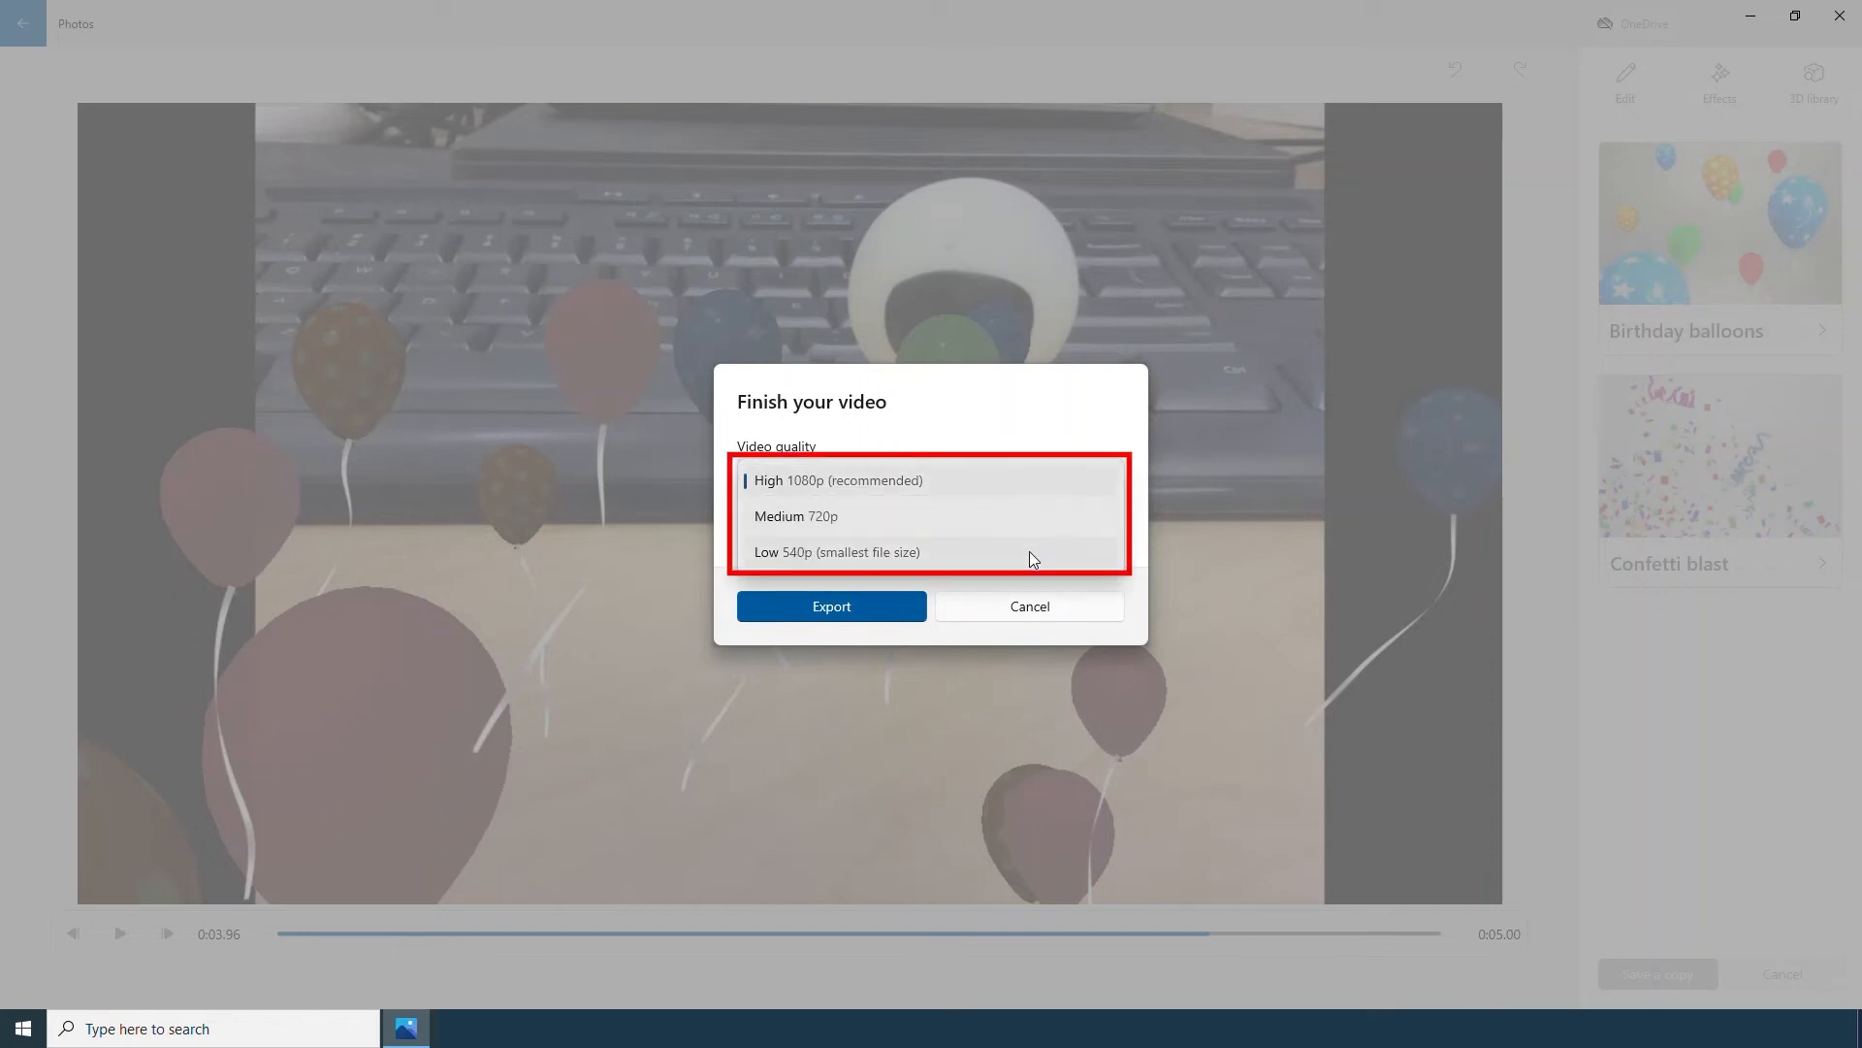
pyautogui.click(1032, 491)
pyautogui.click(827, 529)
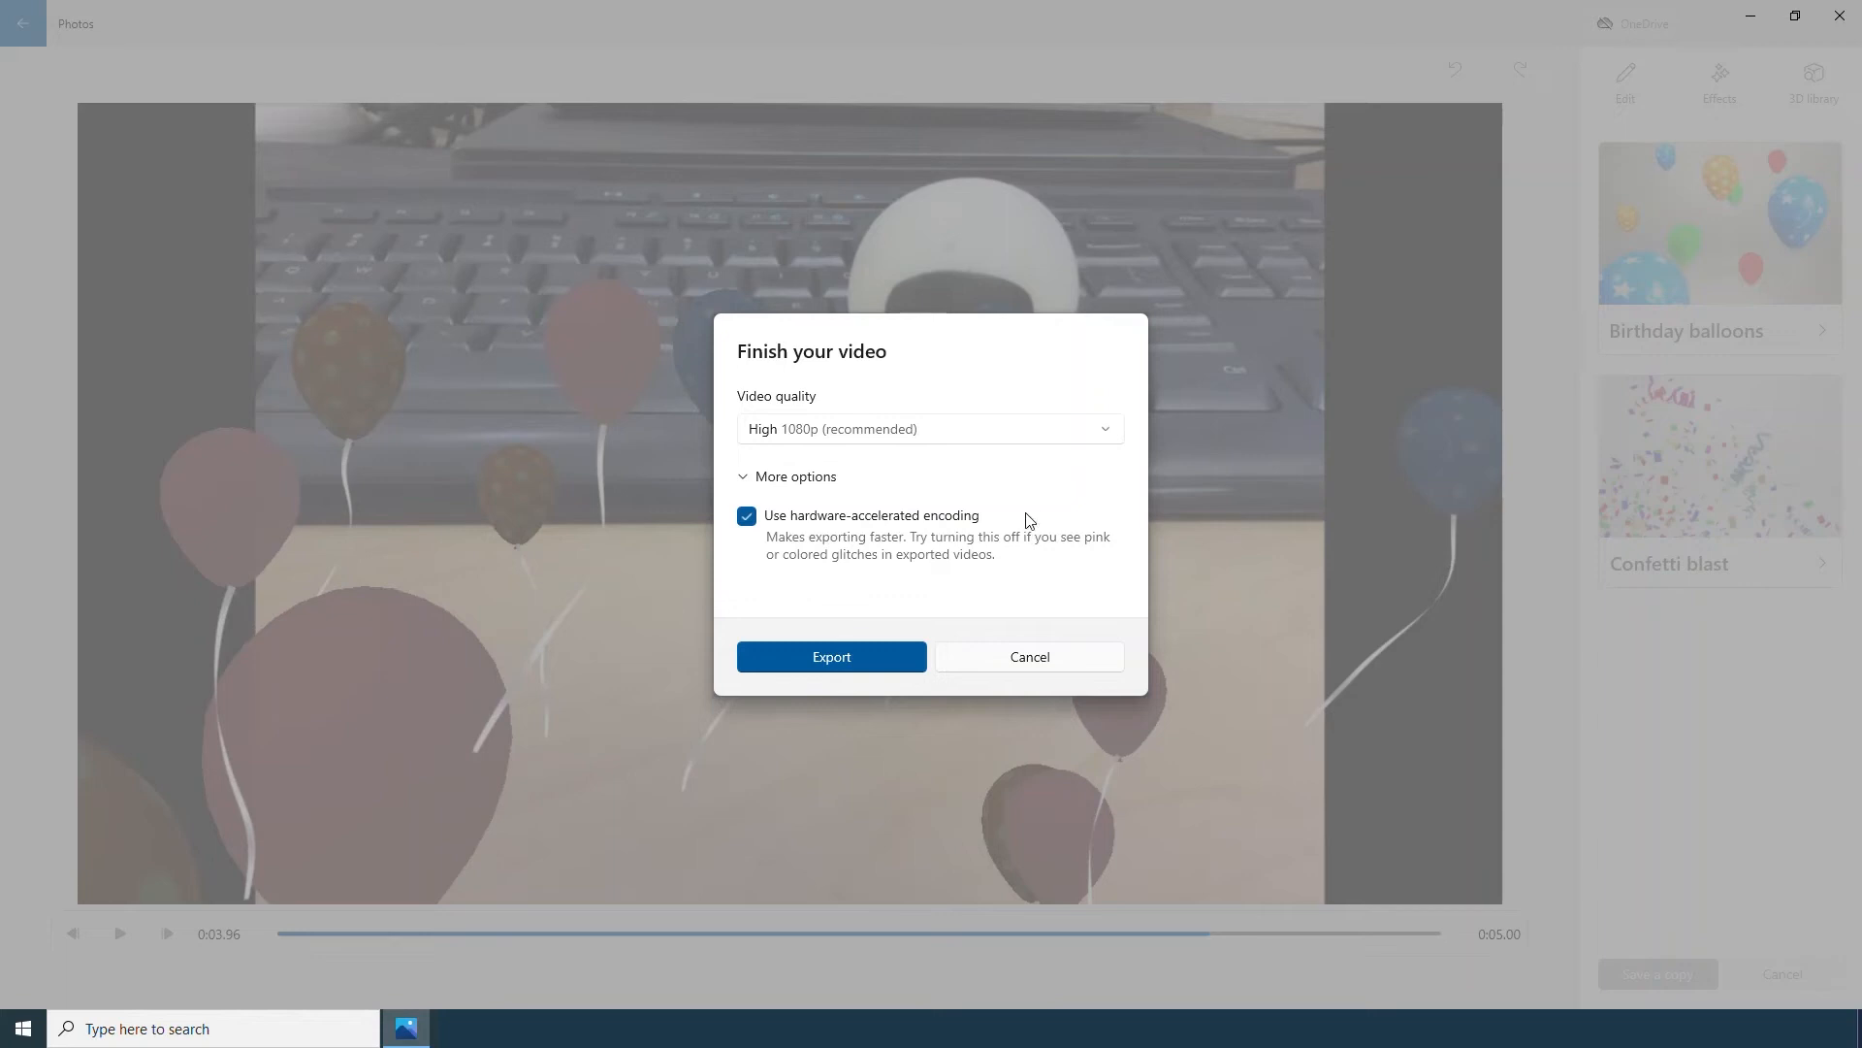
pyautogui.click(818, 479)
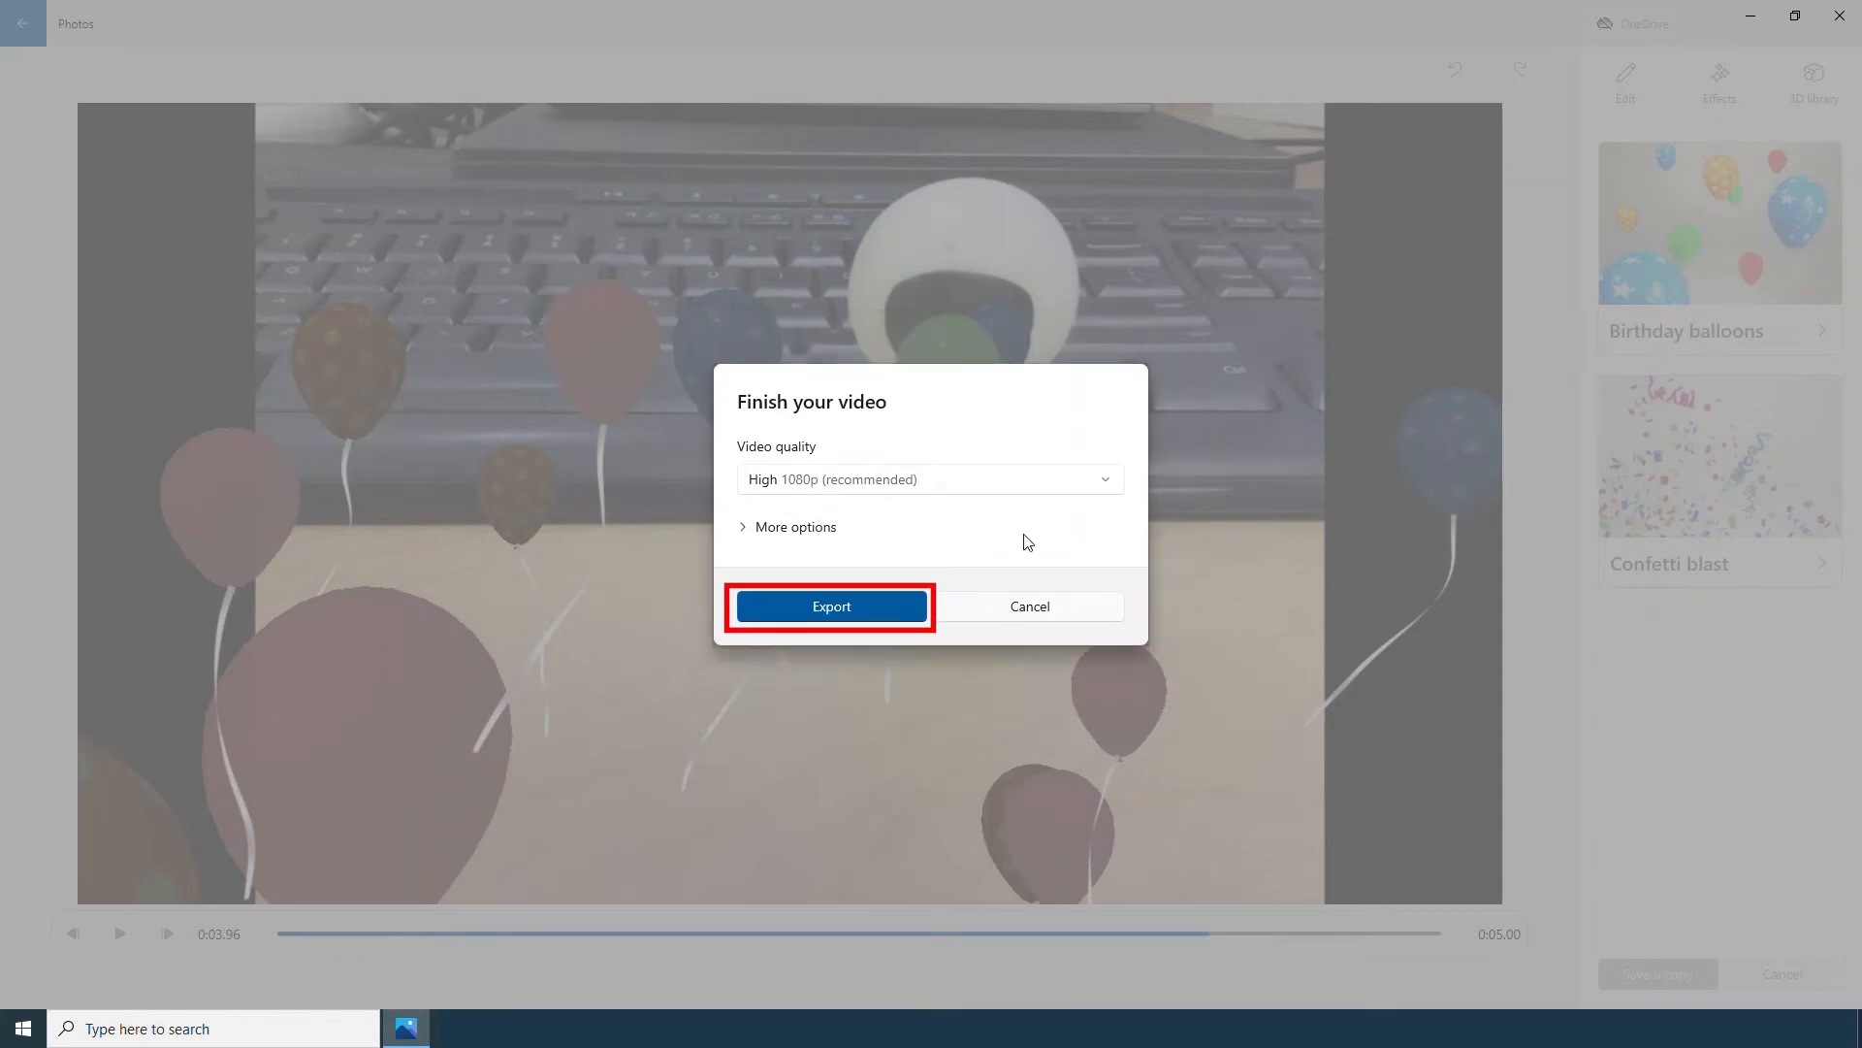
# - Export the video to the Pictures folder under the name "party time"
pyautogui.click(882, 603)
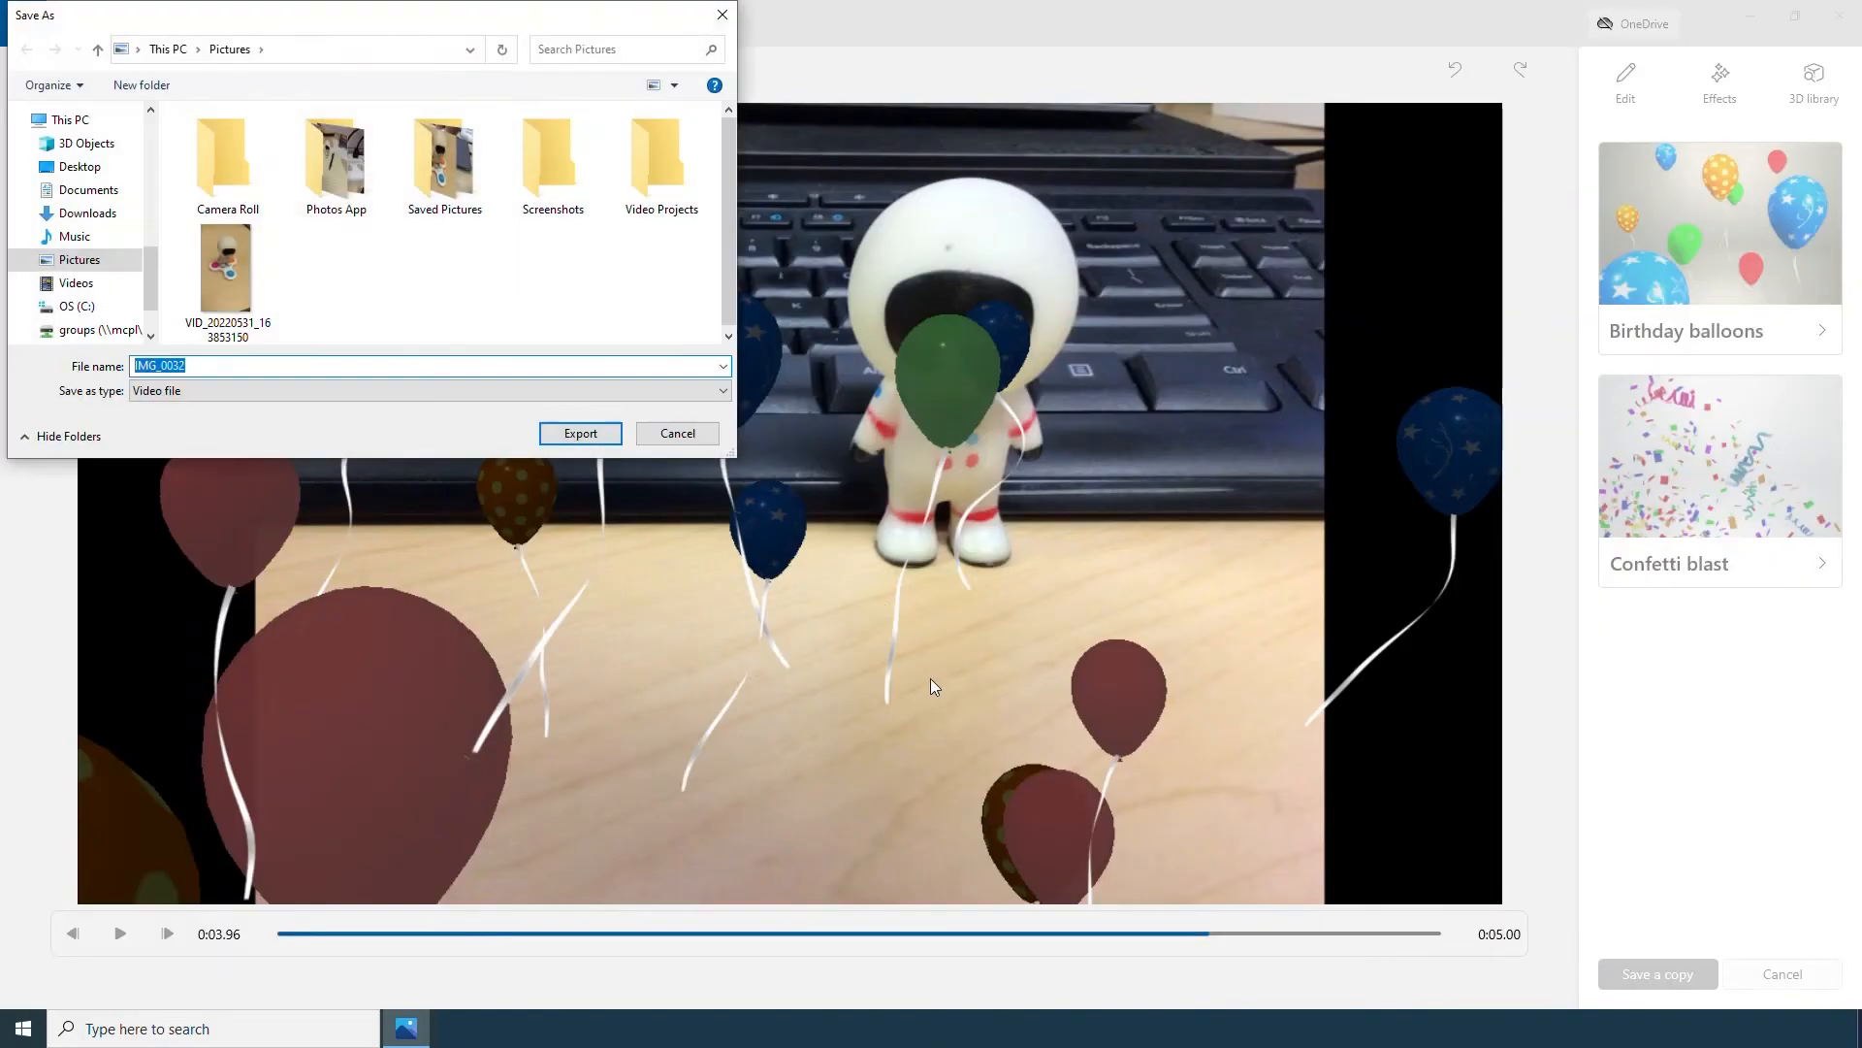
pyautogui.write('party time')
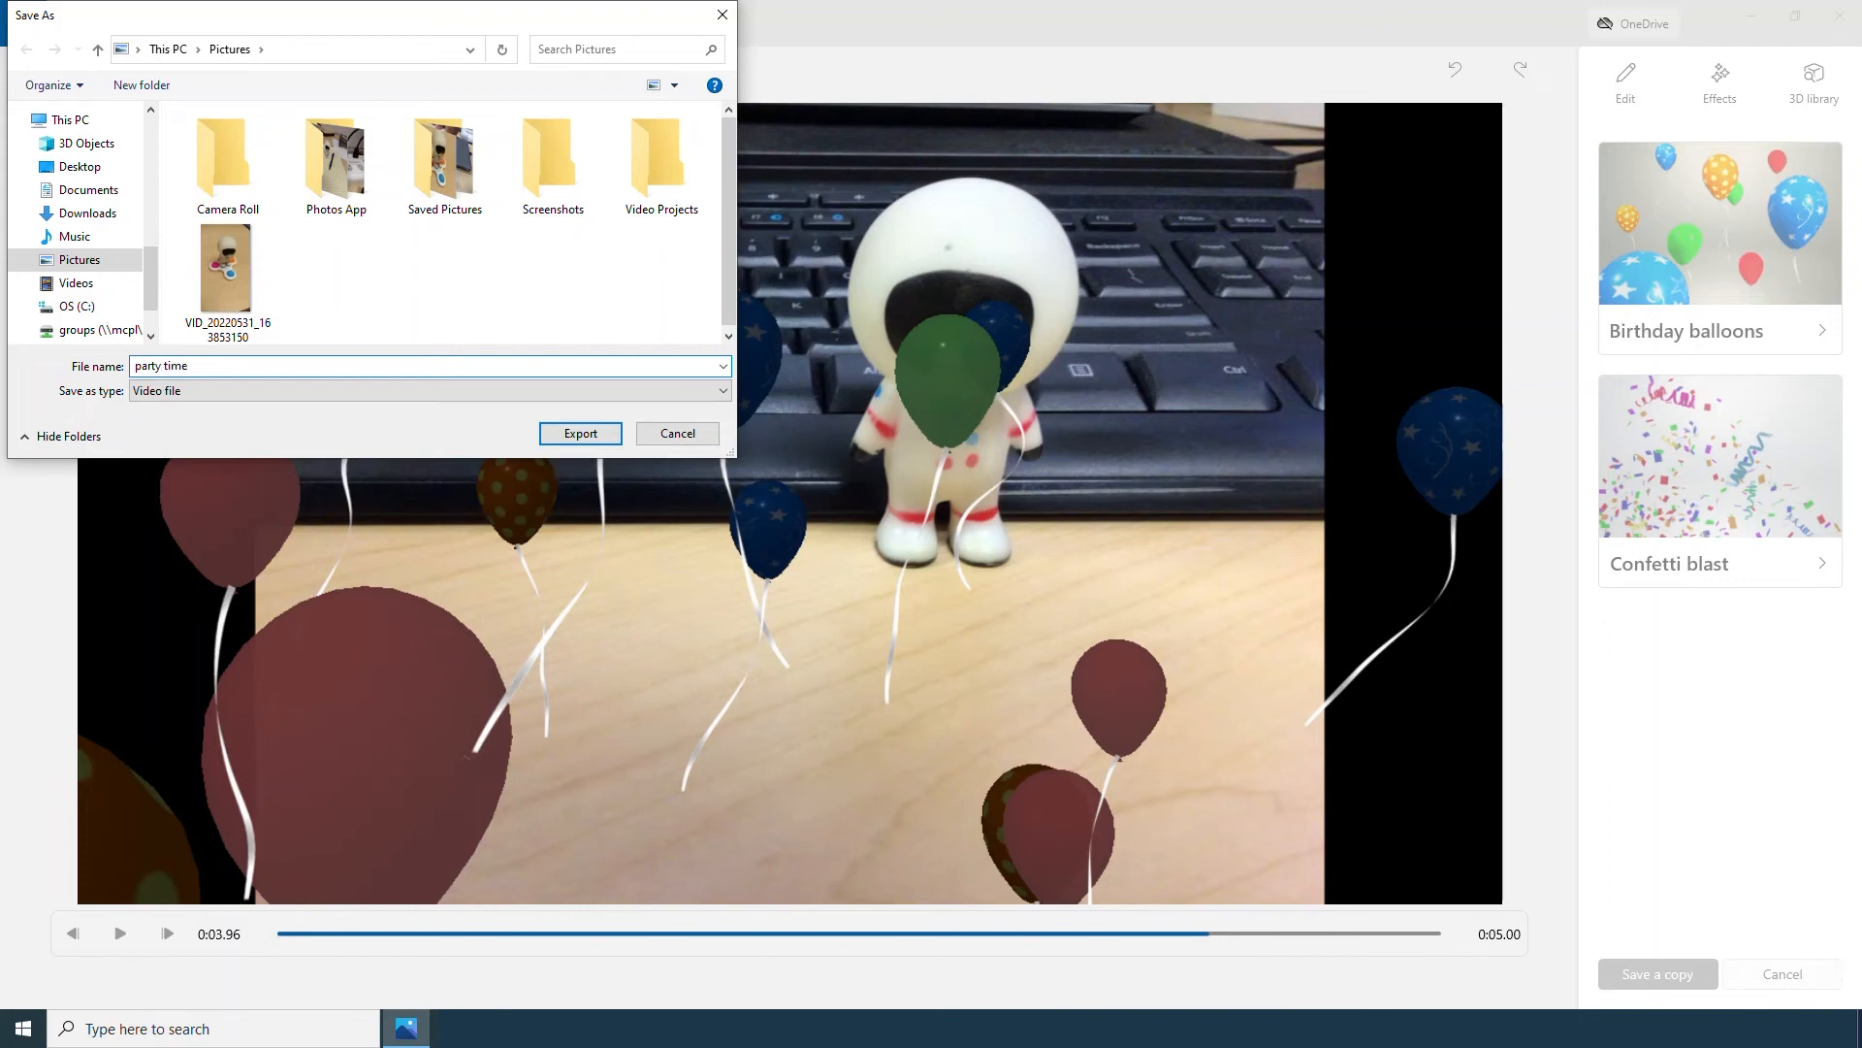
pyautogui.click(578, 431)
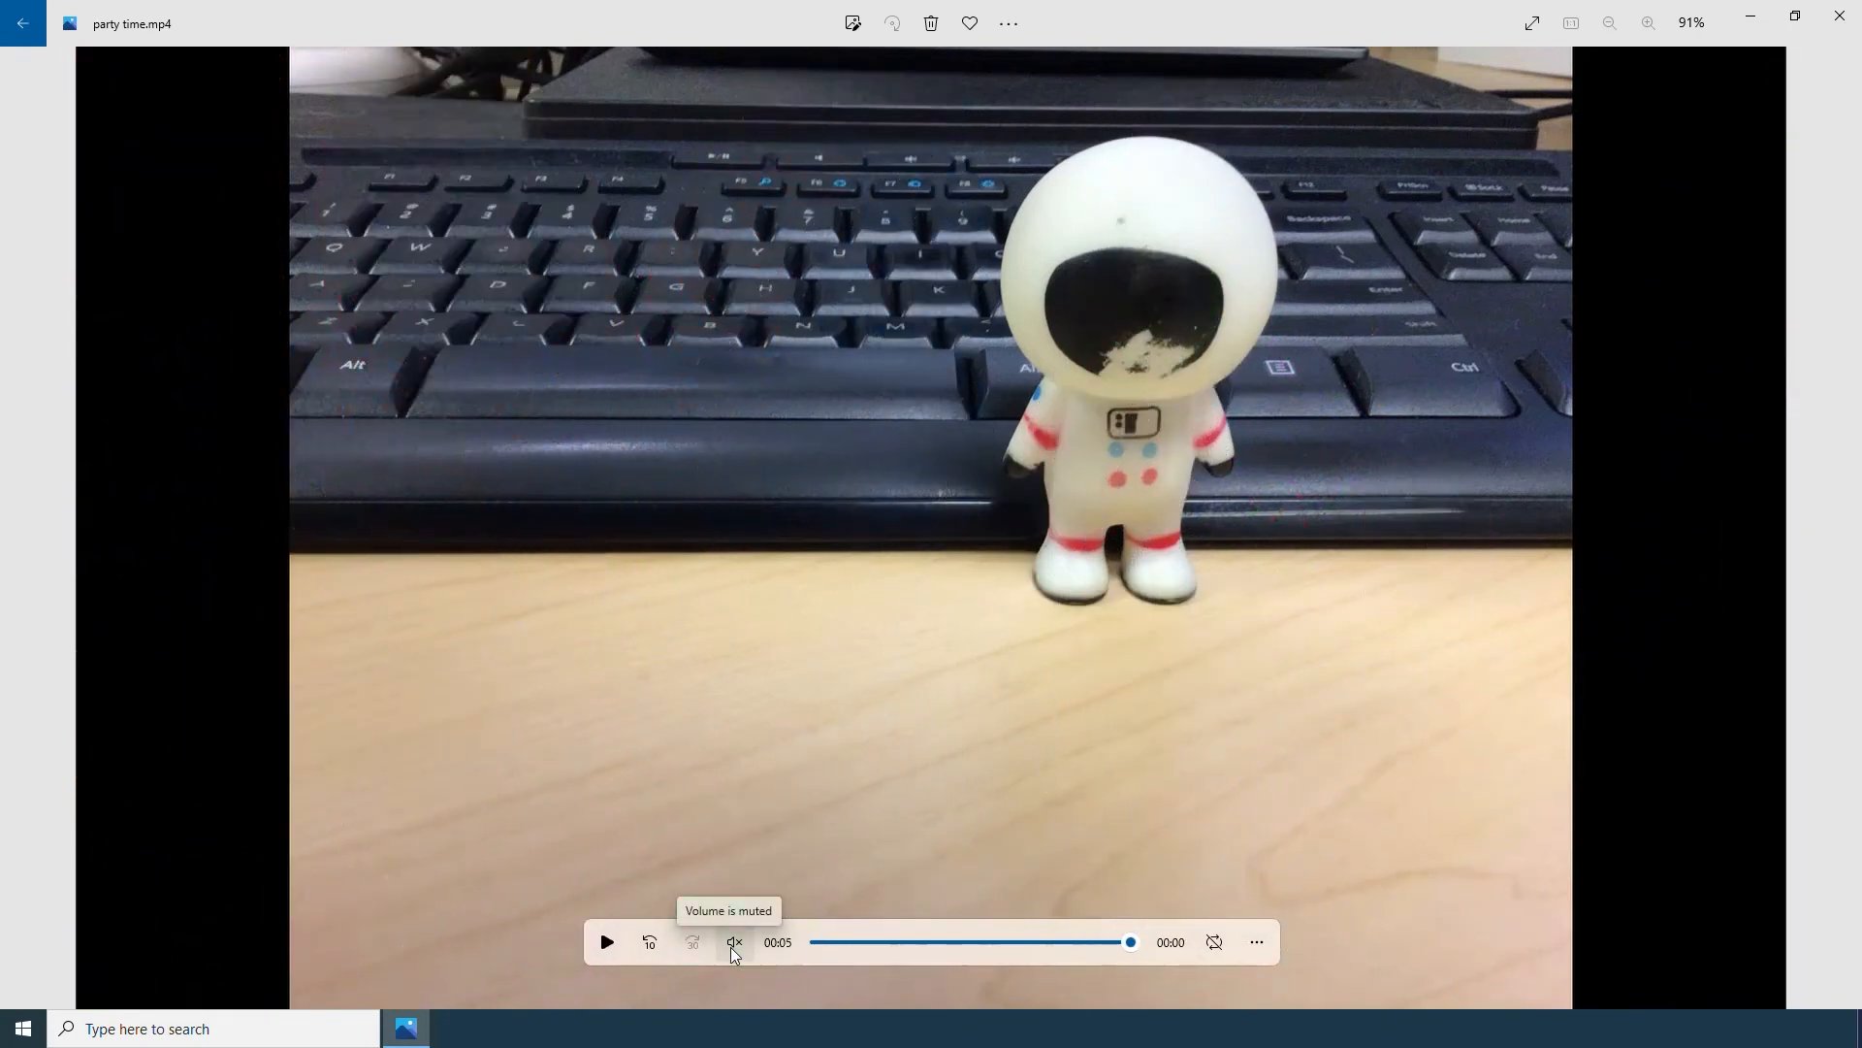
# - Unmute the exported video at volume 33 and rewind it to the start for playback
pyautogui.click(732, 948)
pyautogui.moveTo(769, 883); pyautogui.dragTo(714, 878)
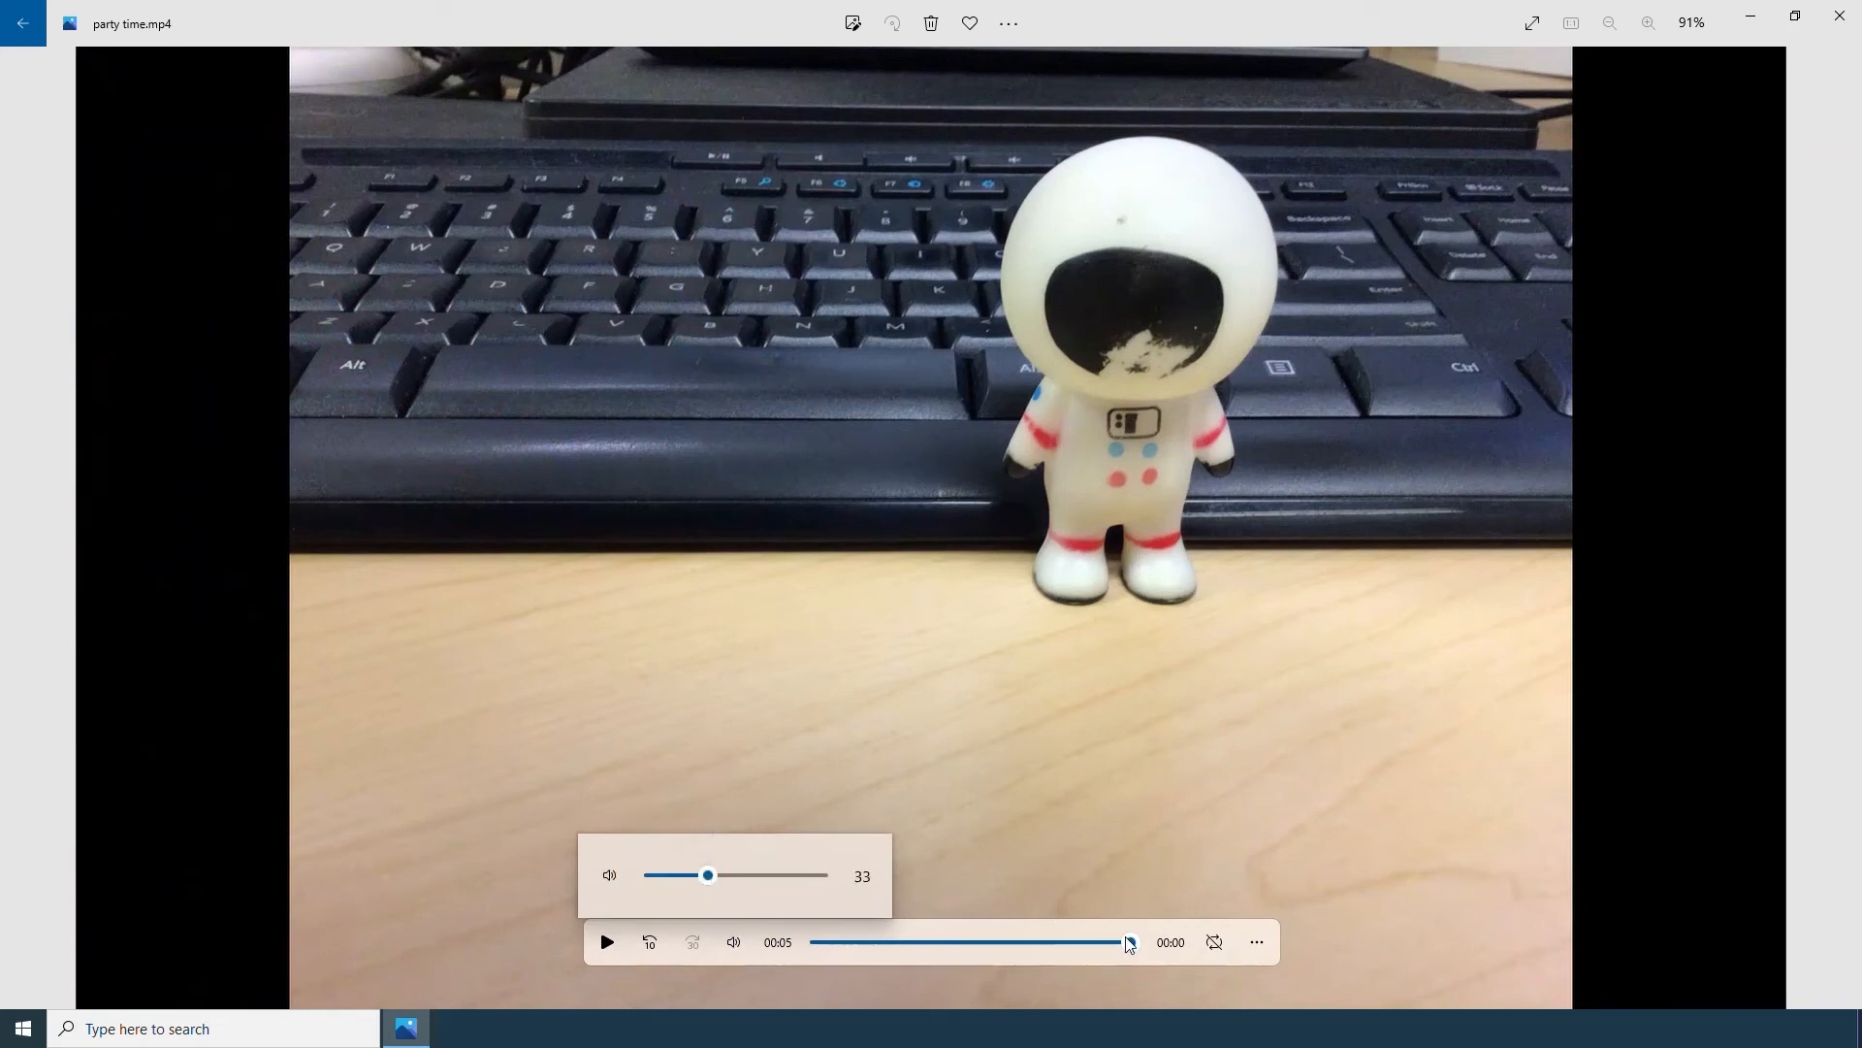
pyautogui.moveTo(1132, 935); pyautogui.dragTo(815, 958)
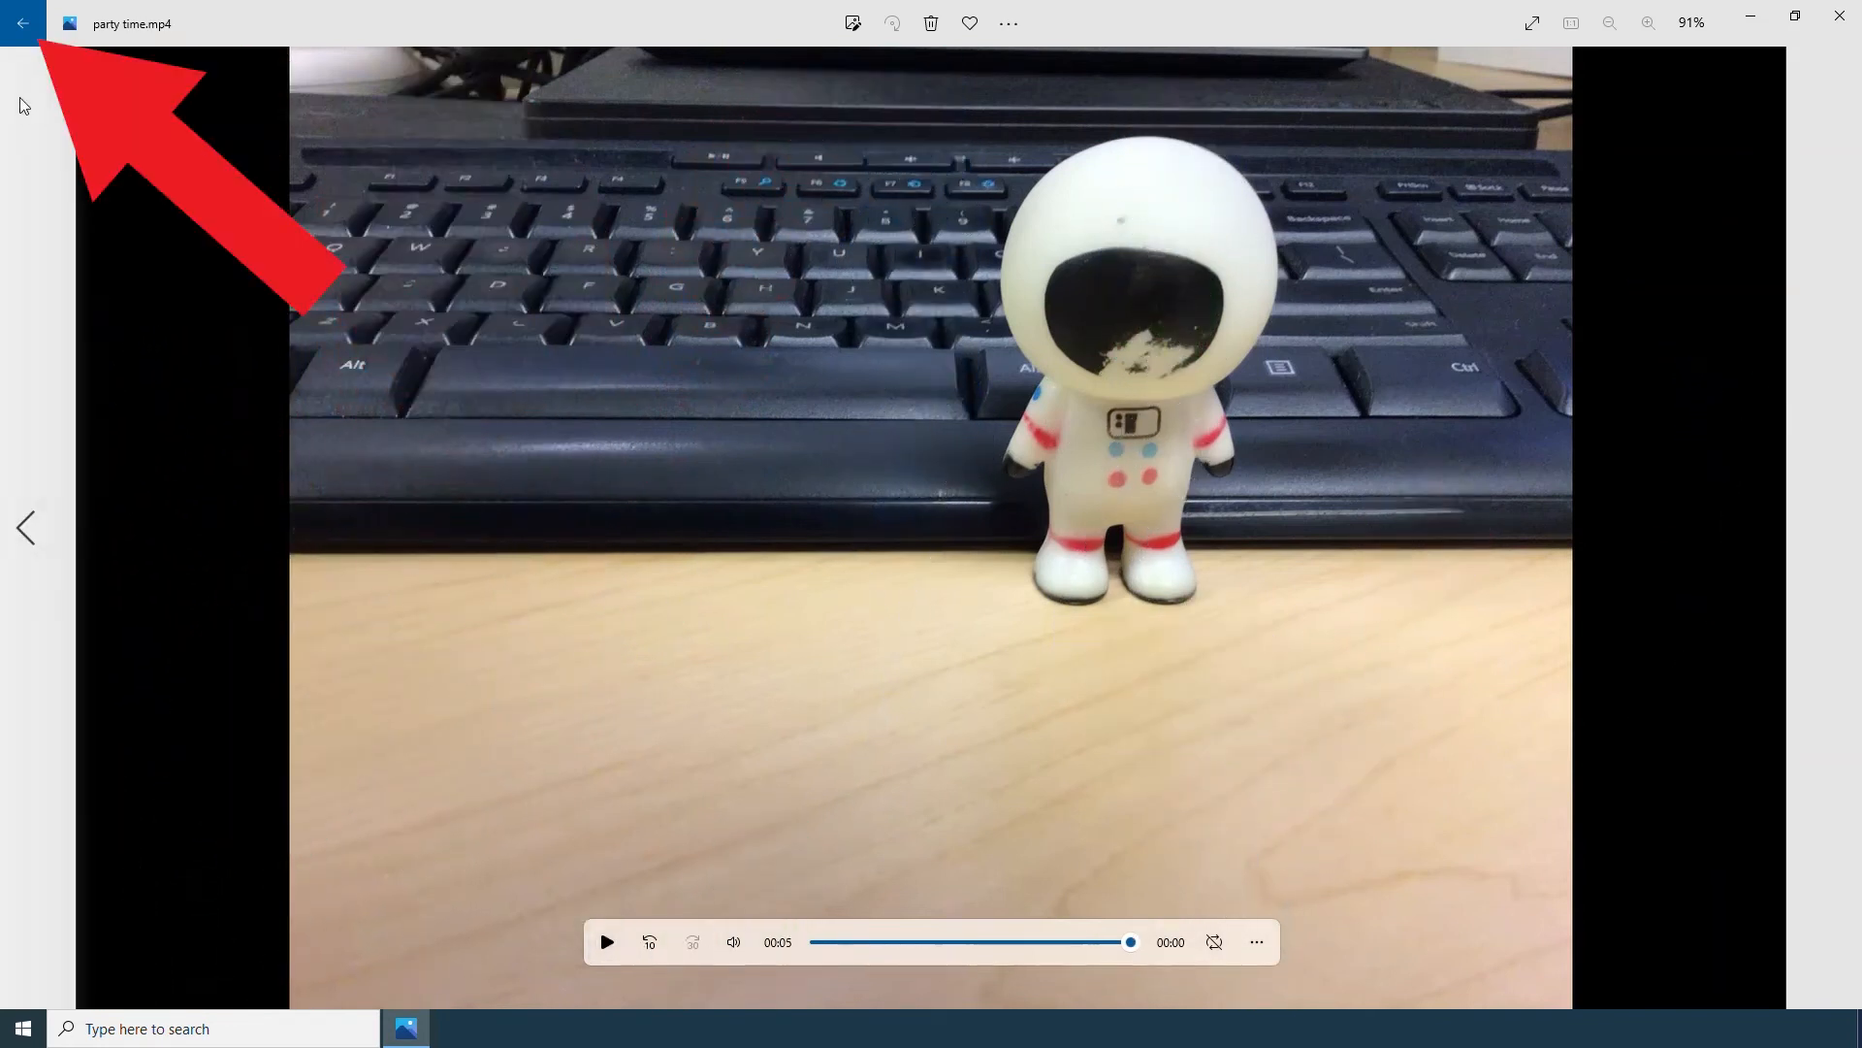
# - Return to the photo collection and open IMG_0015.jpg, the picture of the telephone handset beside the astronaut
pyautogui.click(25, 38)
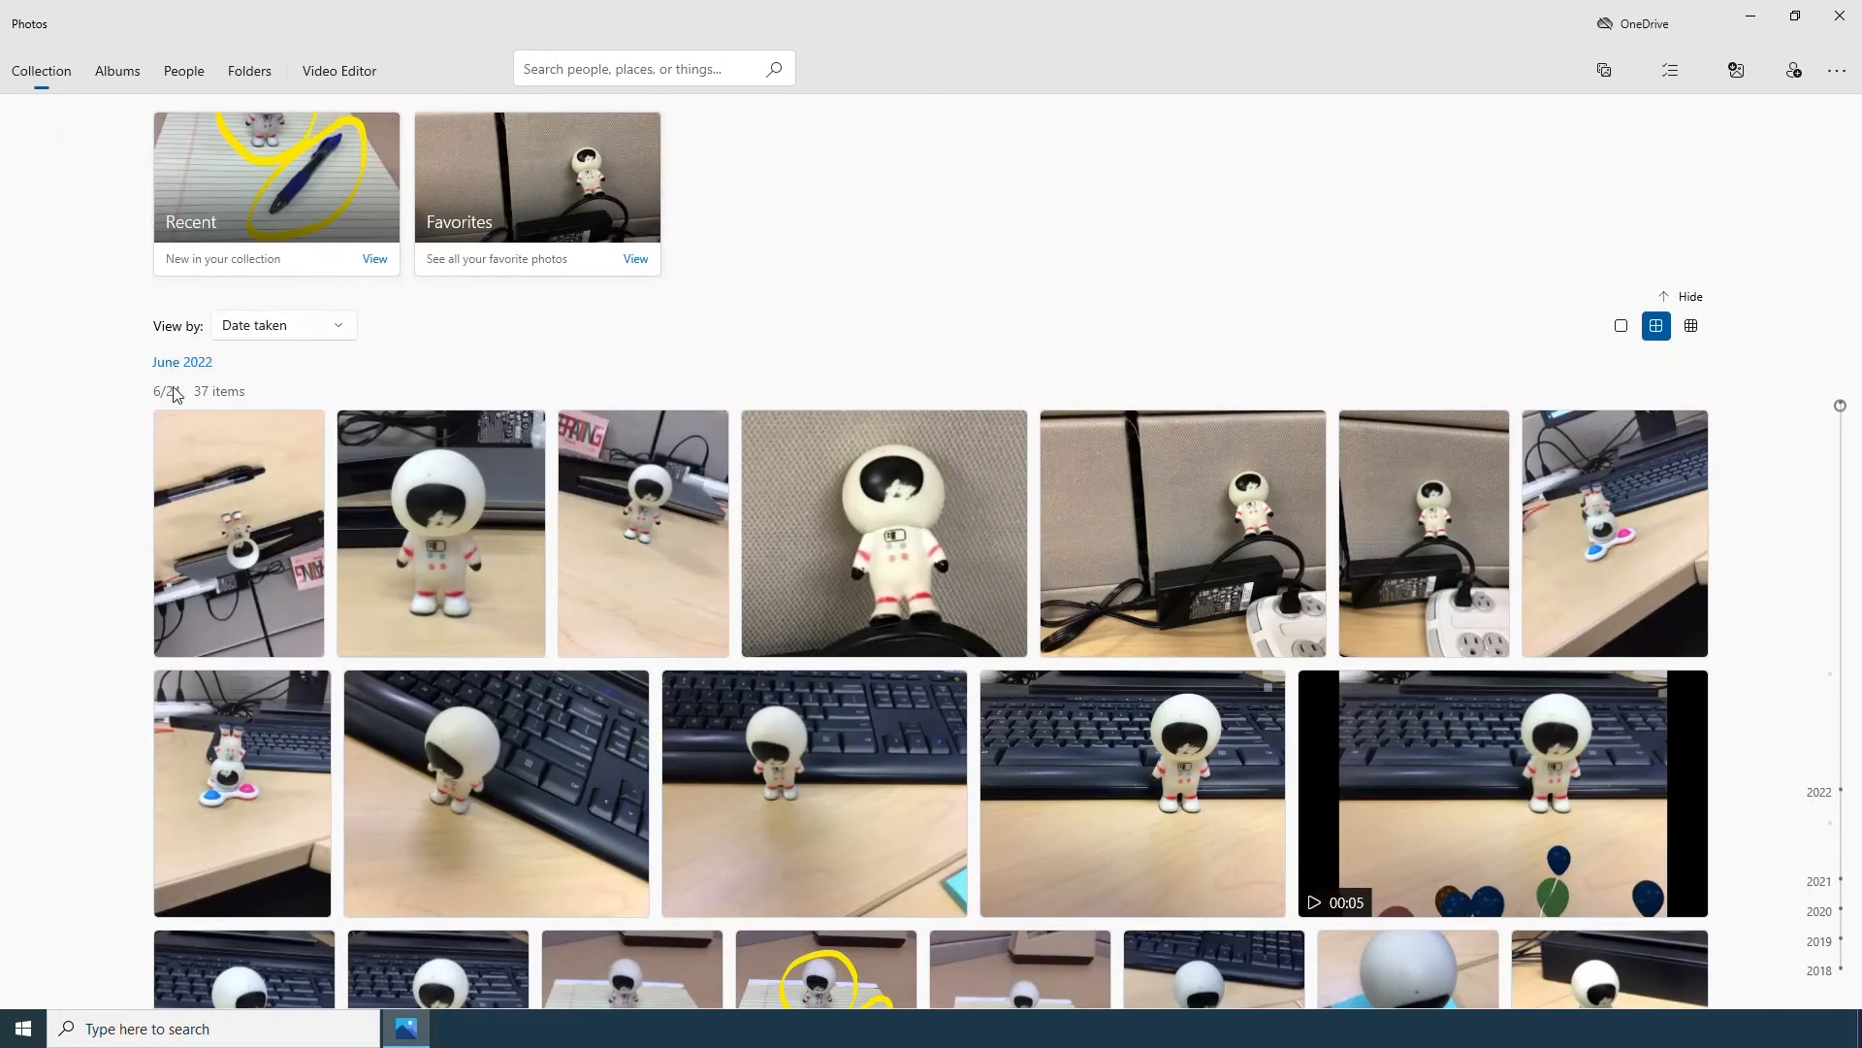
pyautogui.moveTo(1560, 776)
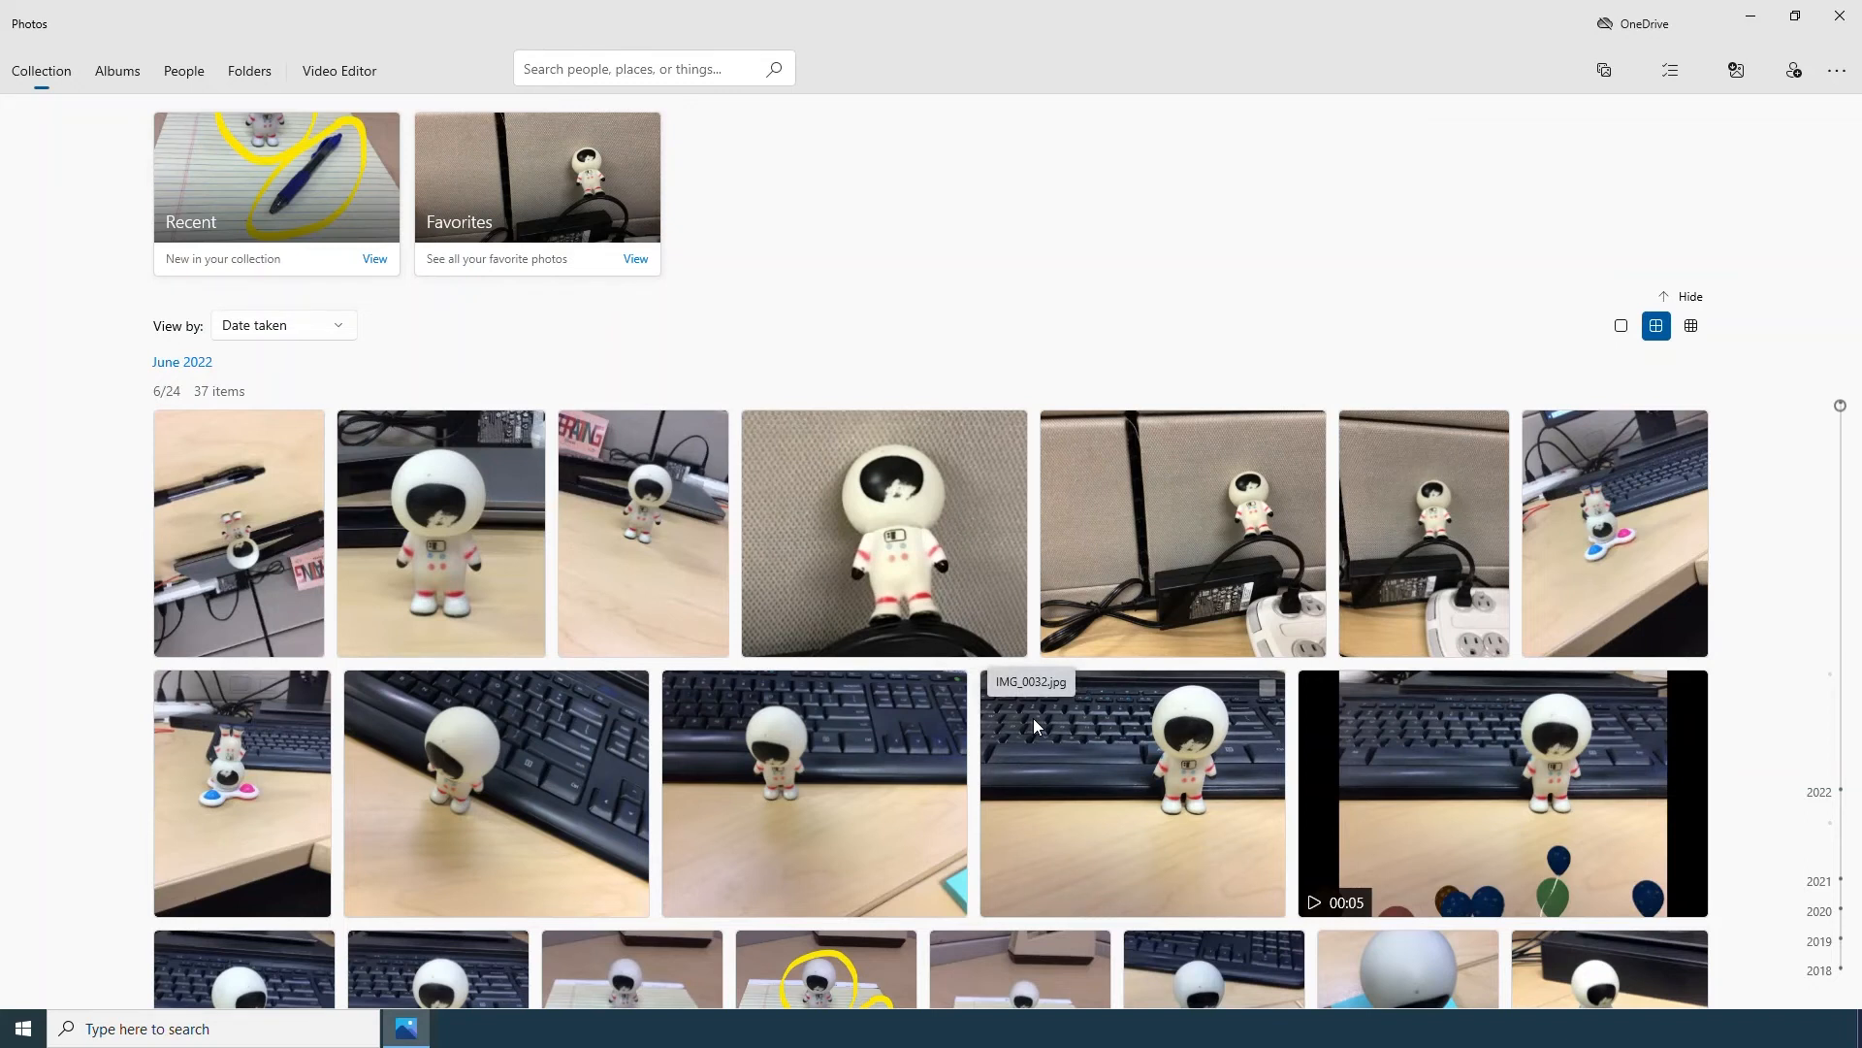
pyautogui.scroll(-4, 1018, 720)
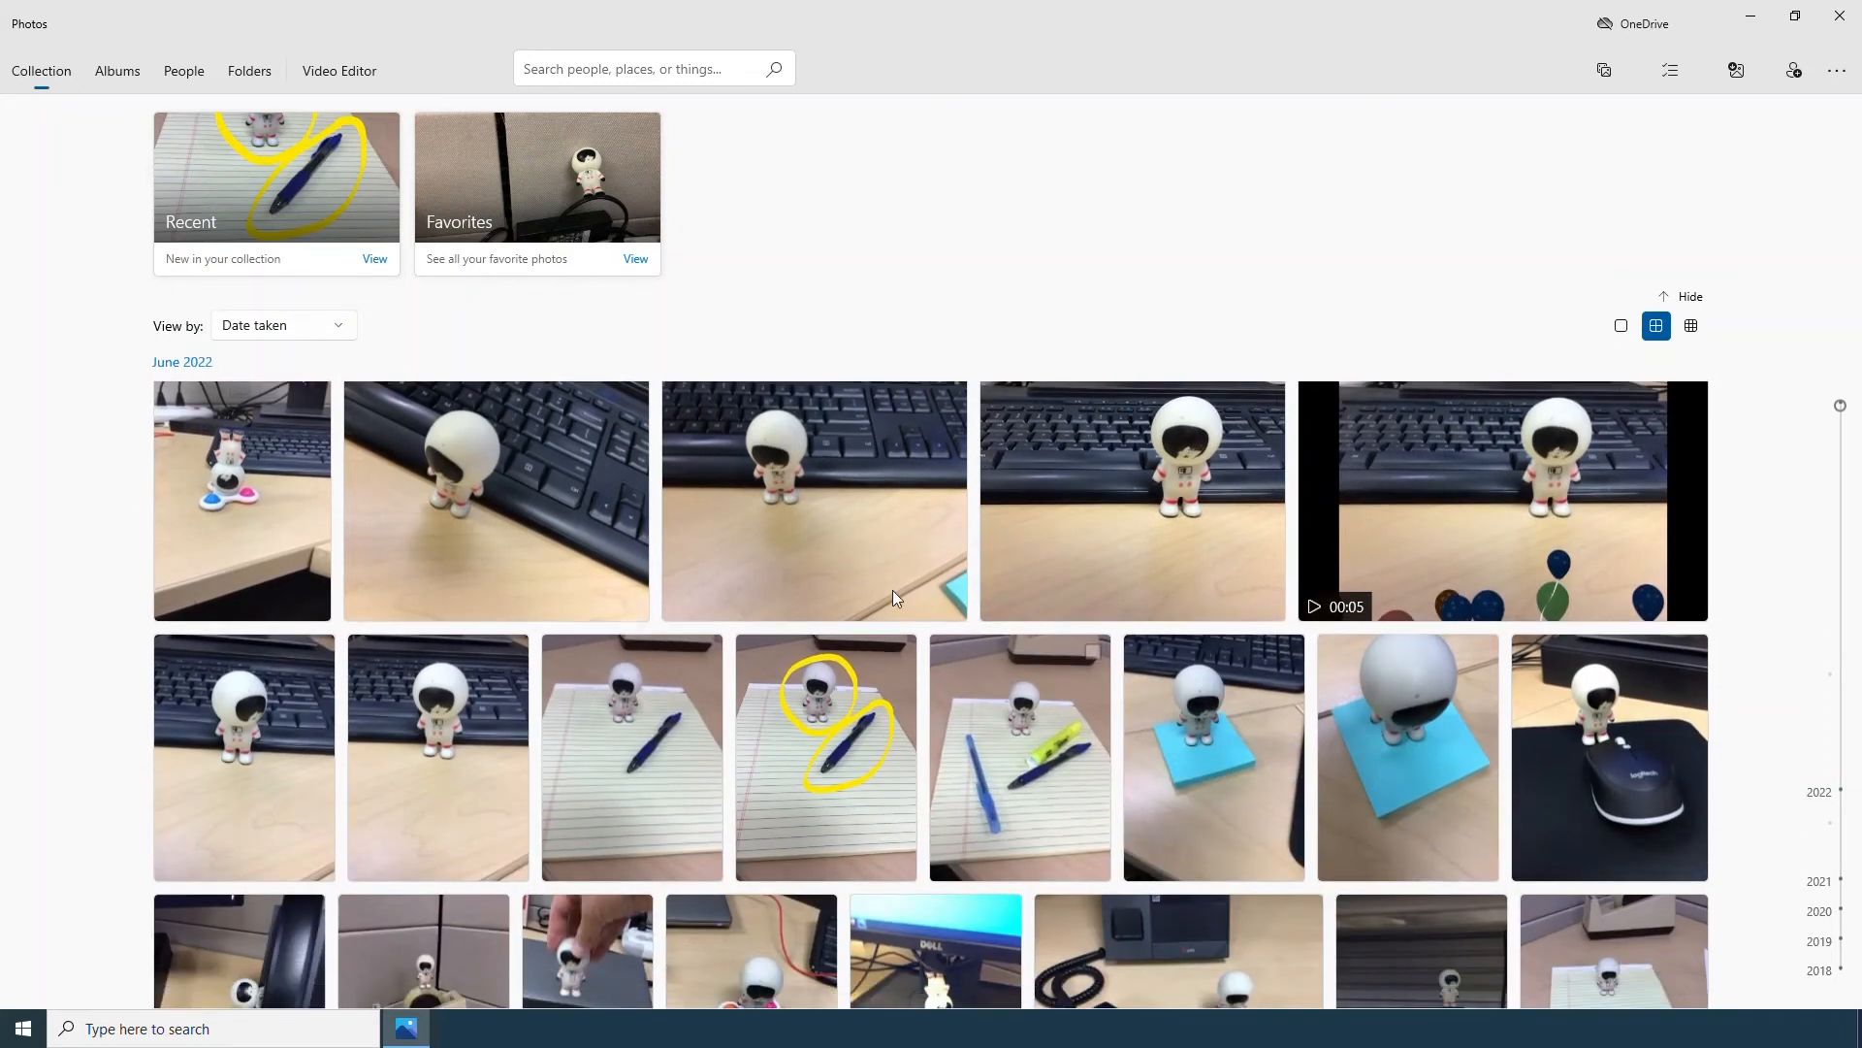
pyautogui.scroll(-3, 882, 580)
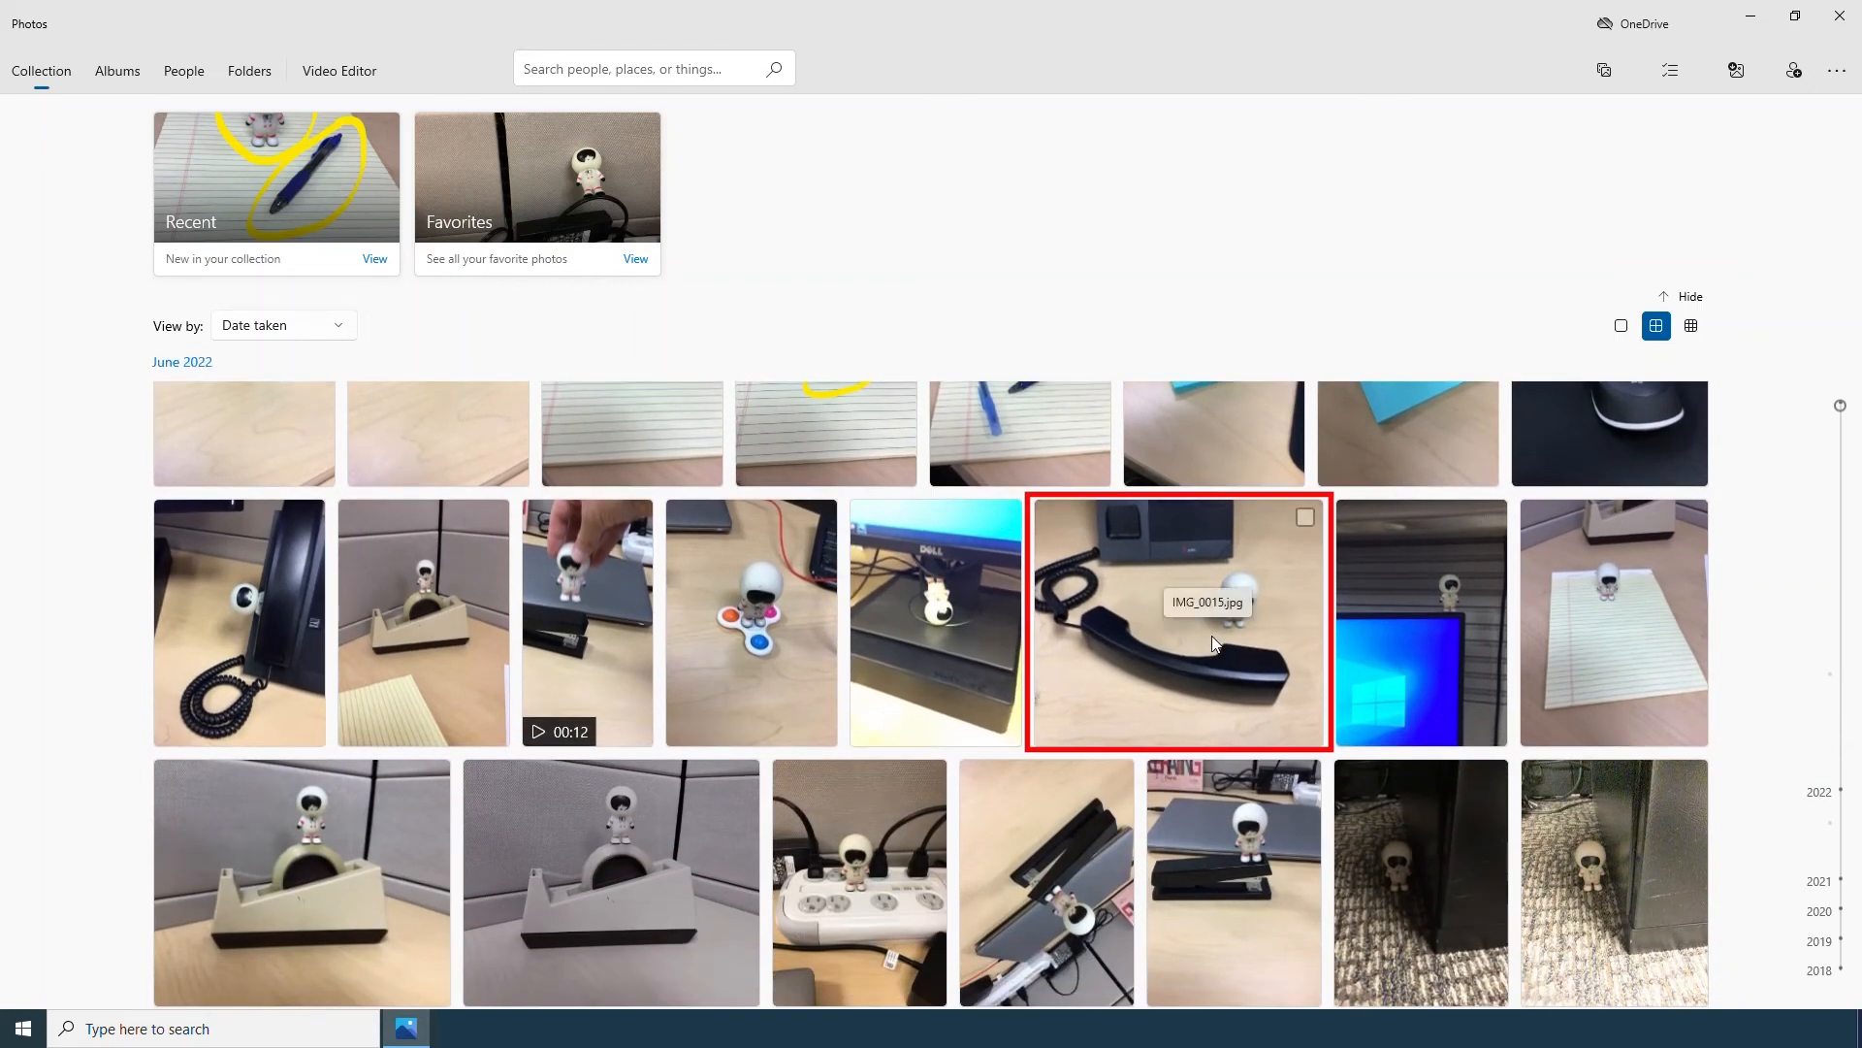
pyautogui.click(1212, 634)
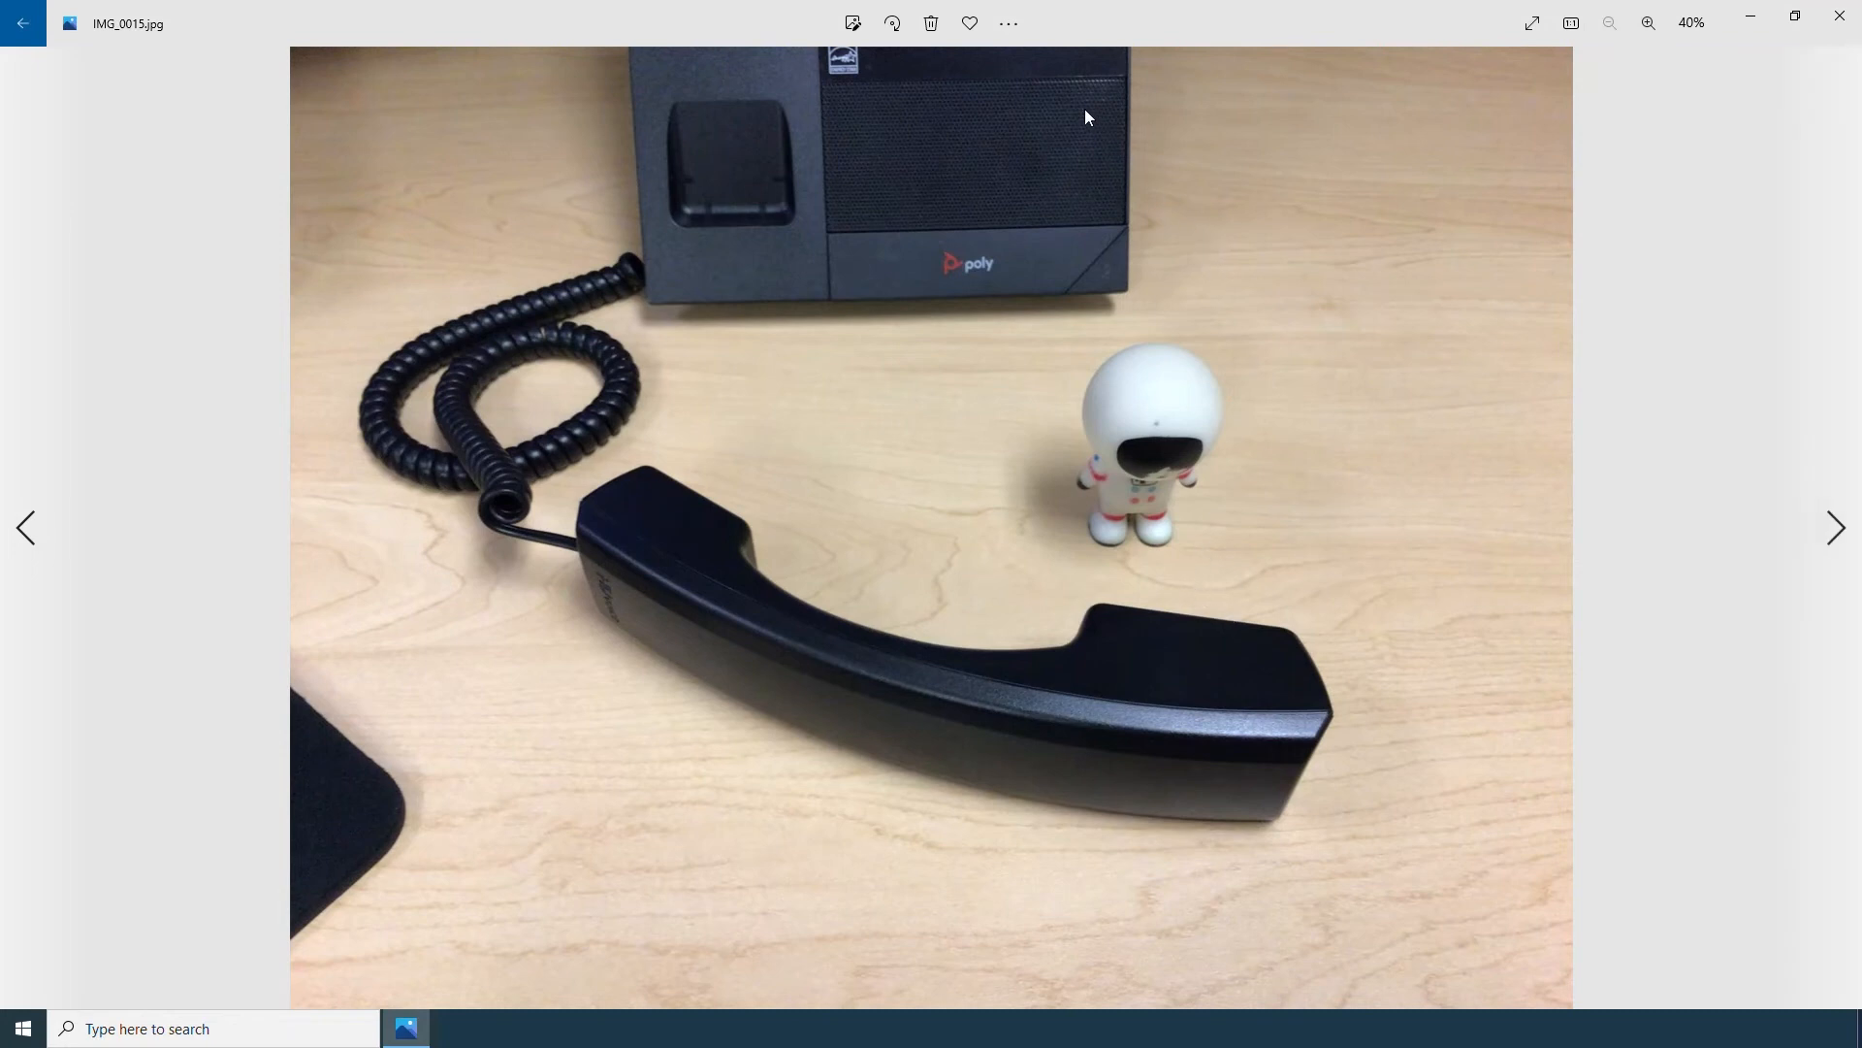
# - Add the animated text "Call for the astronaut" to the photo and preview it from the start
pyautogui.click(1024, 39)
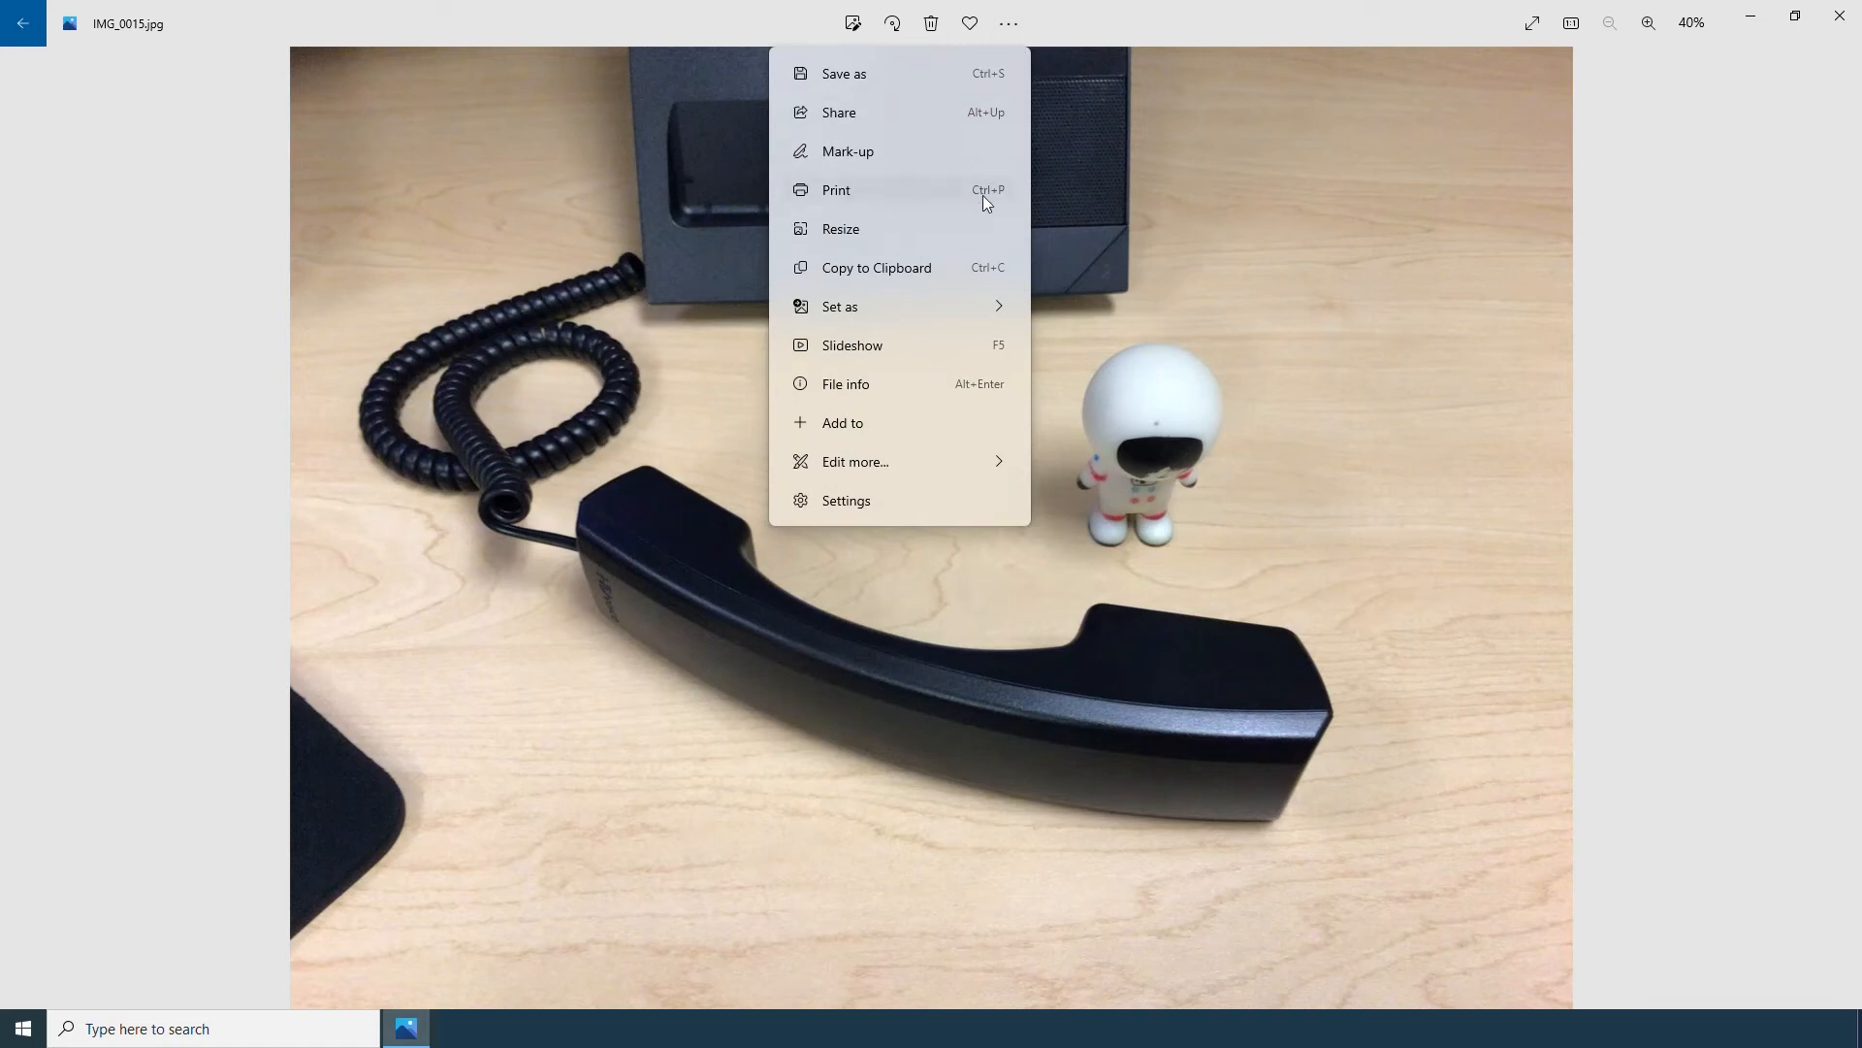
pyautogui.moveTo(893, 466)
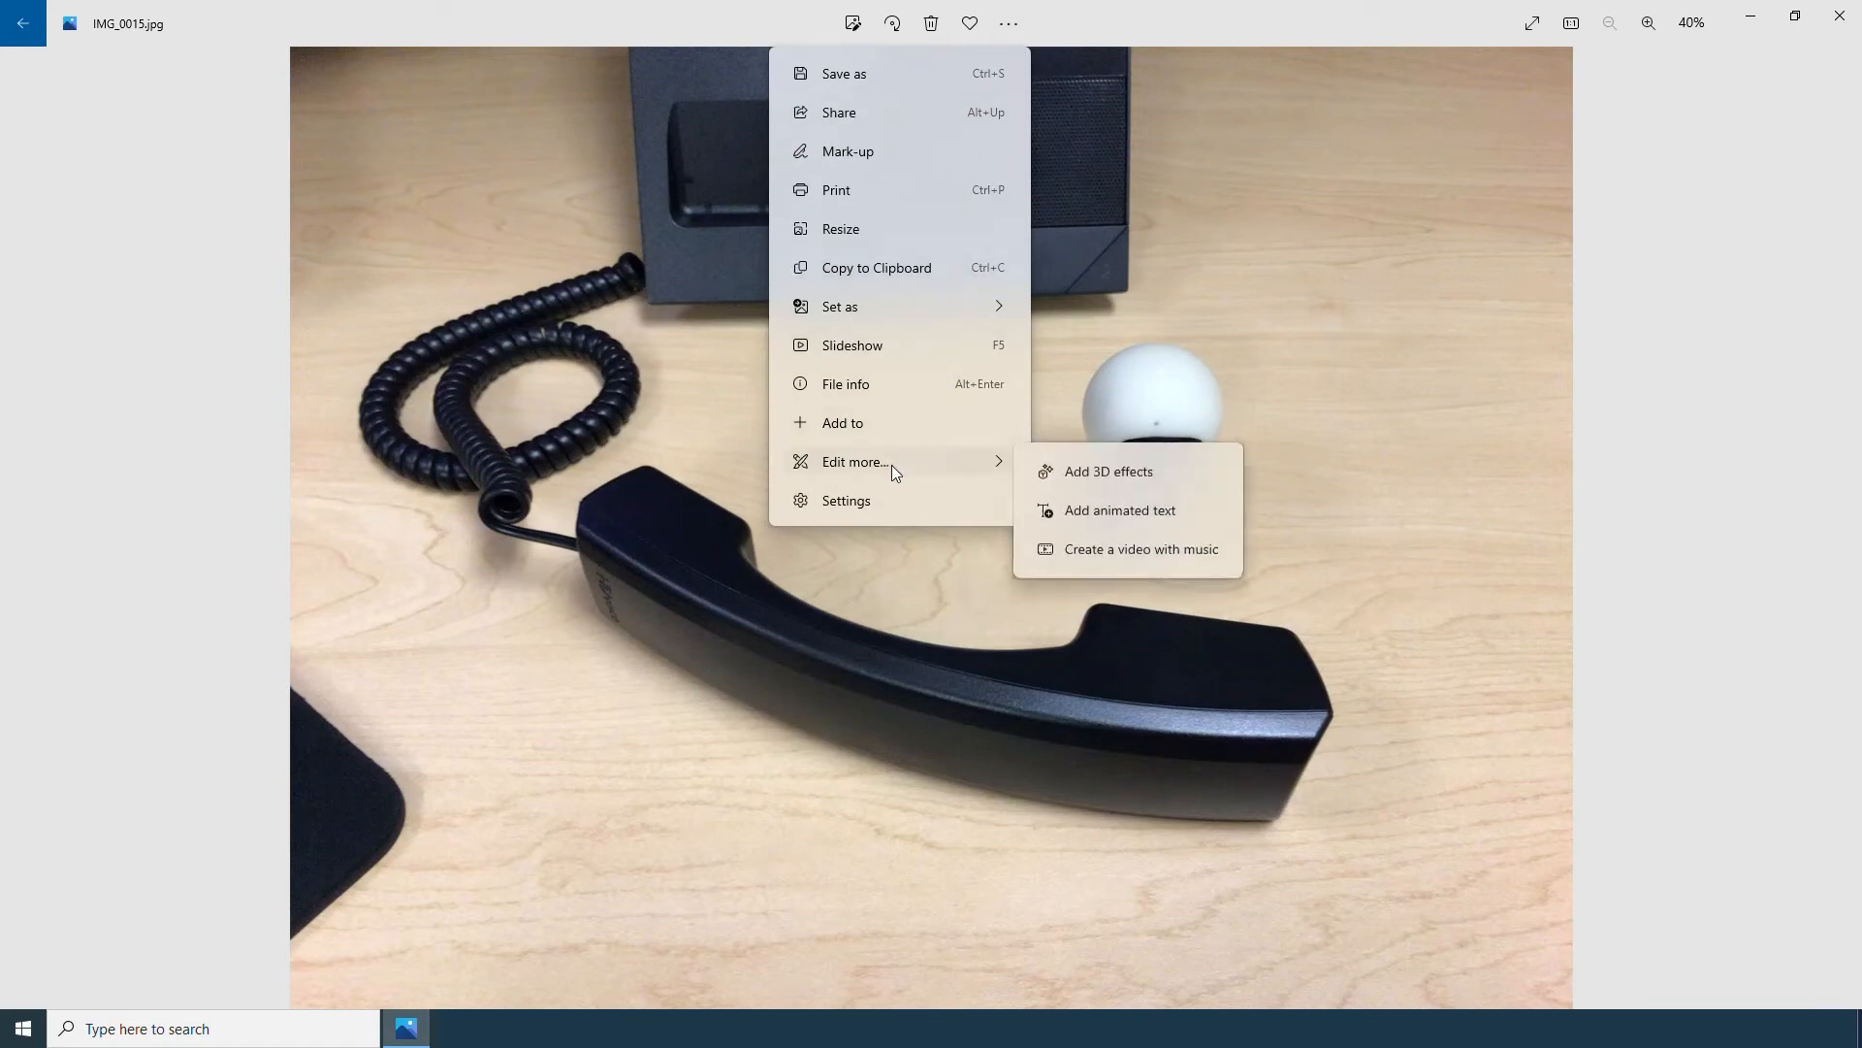
pyautogui.click(1196, 514)
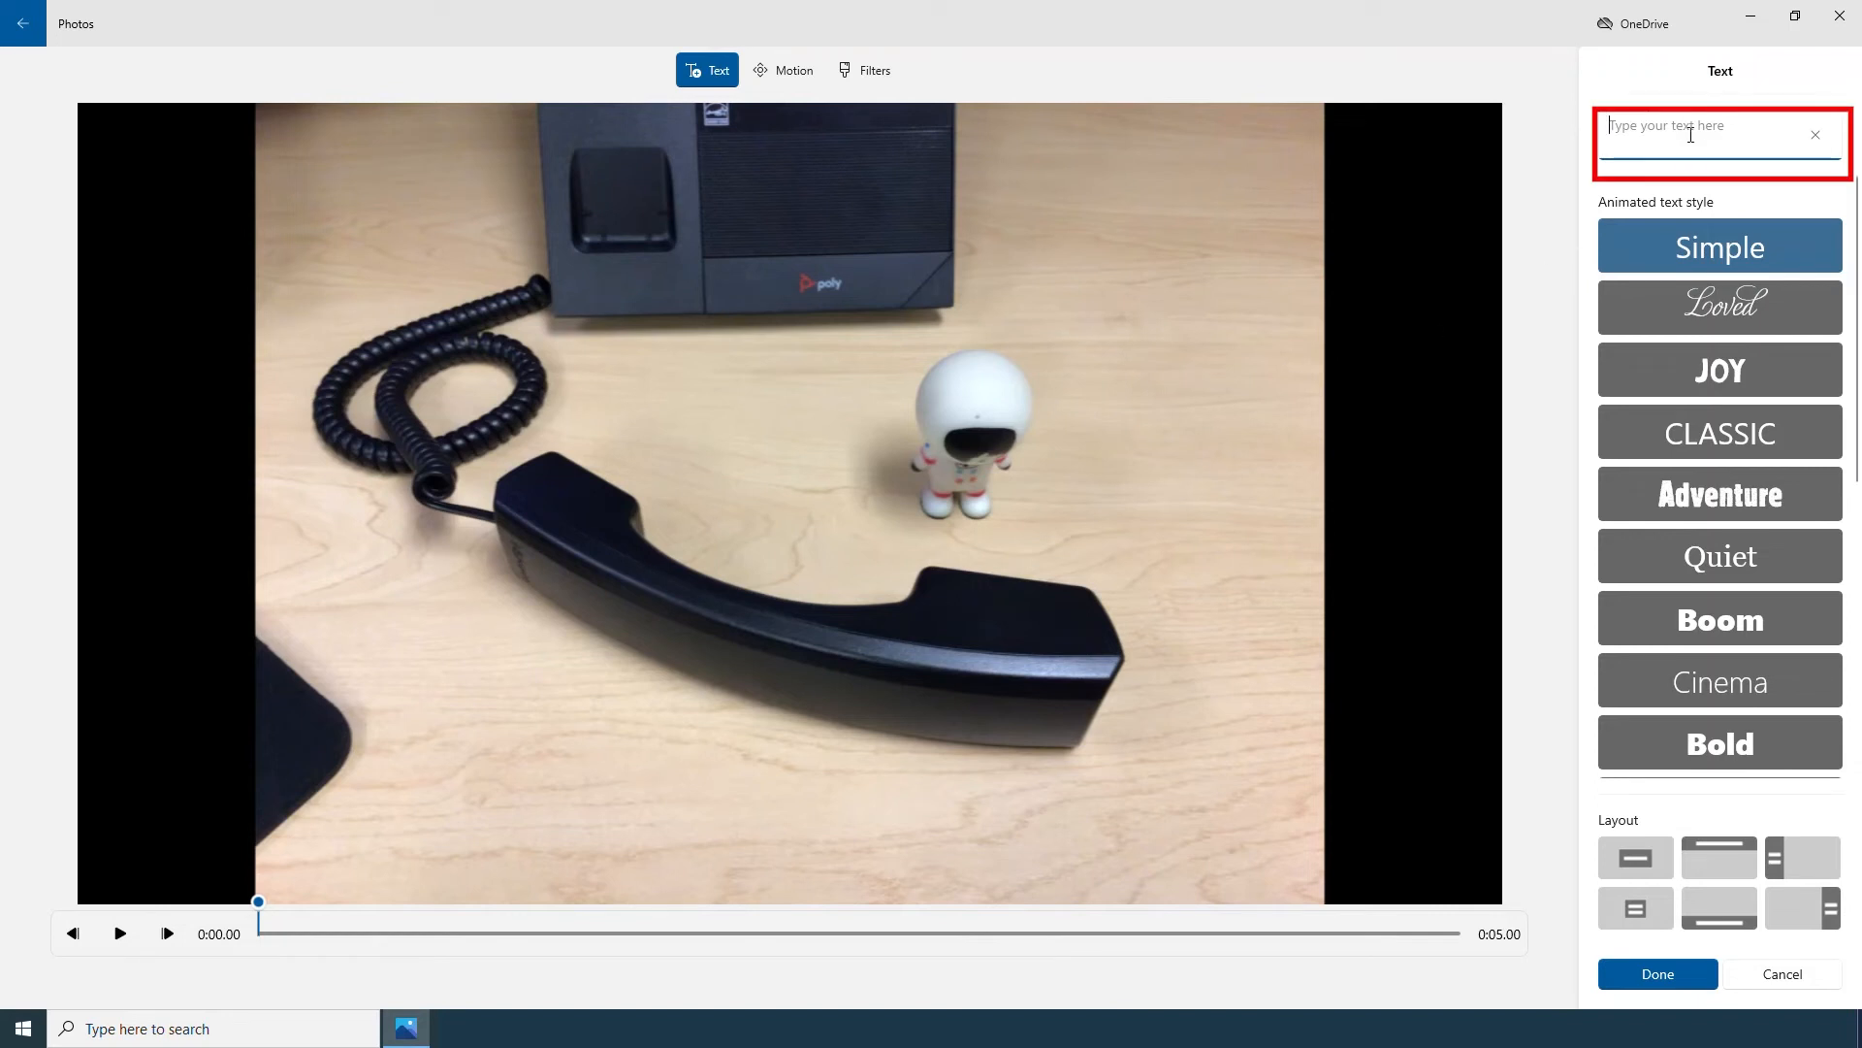
pyautogui.write('C')
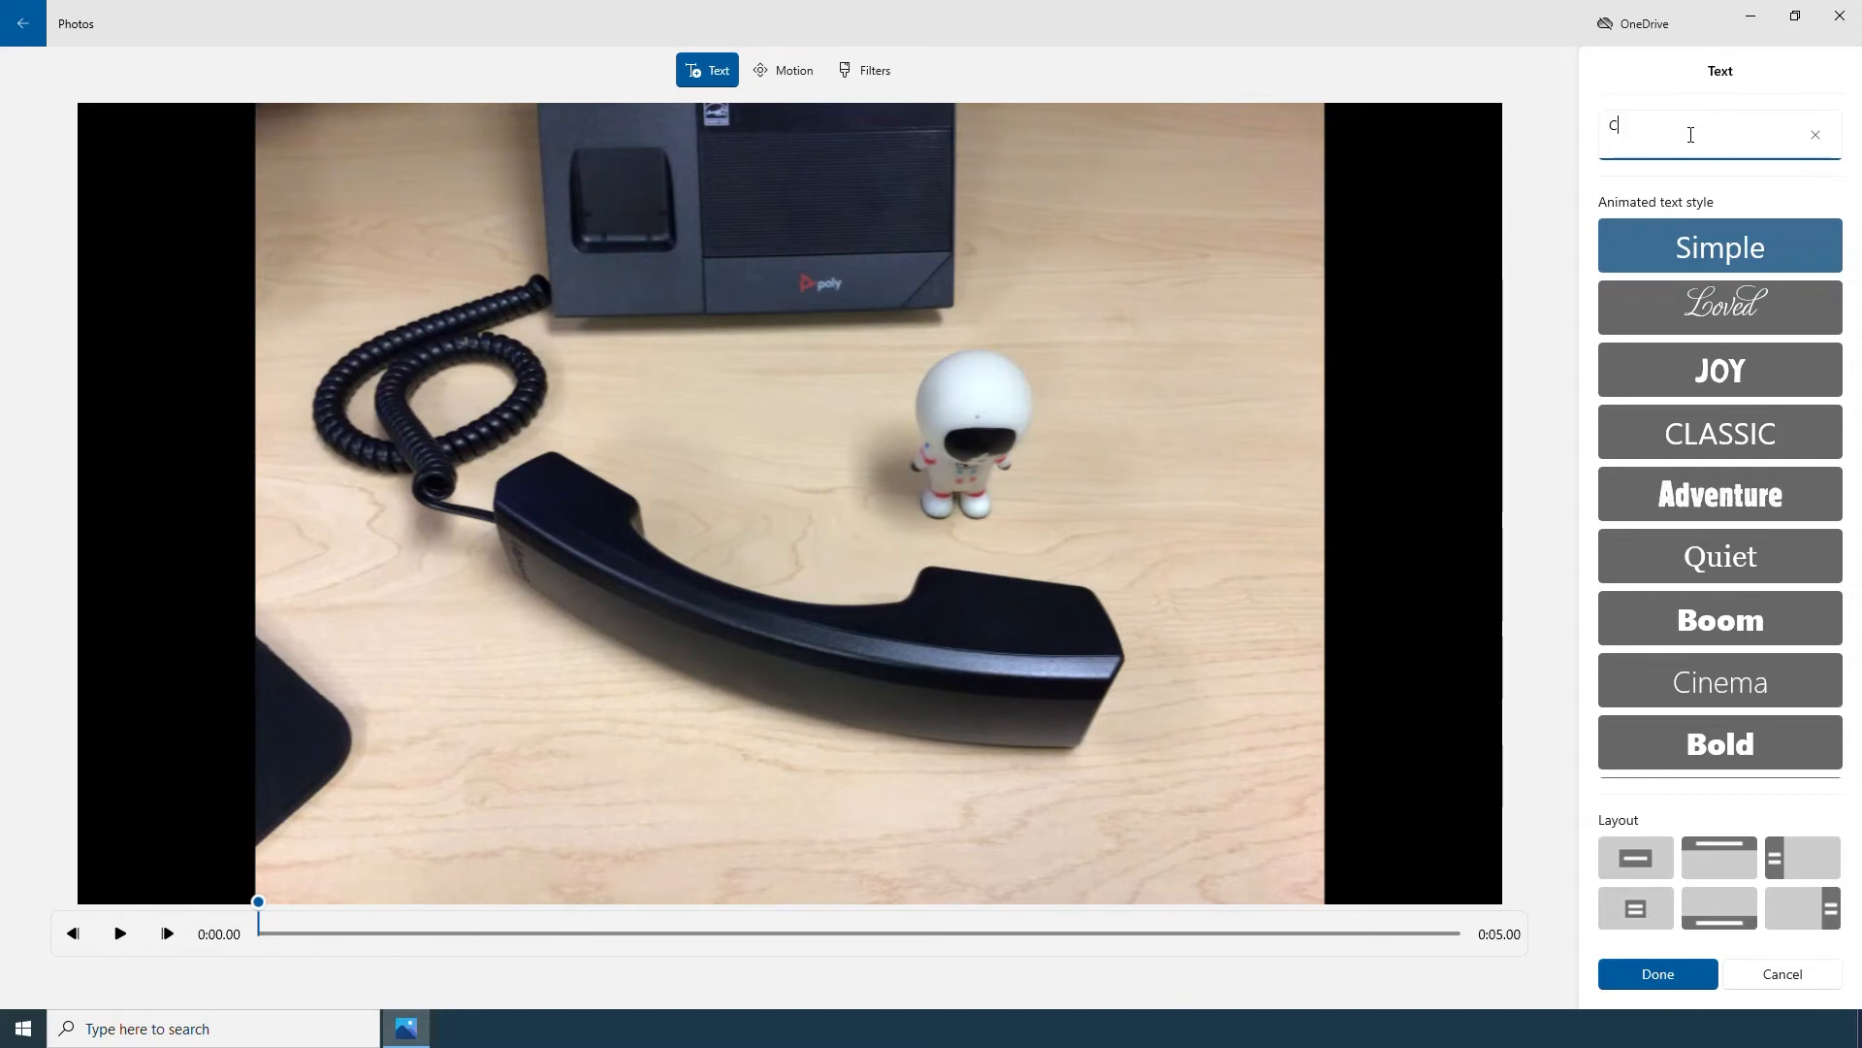
pyautogui.write('all for')
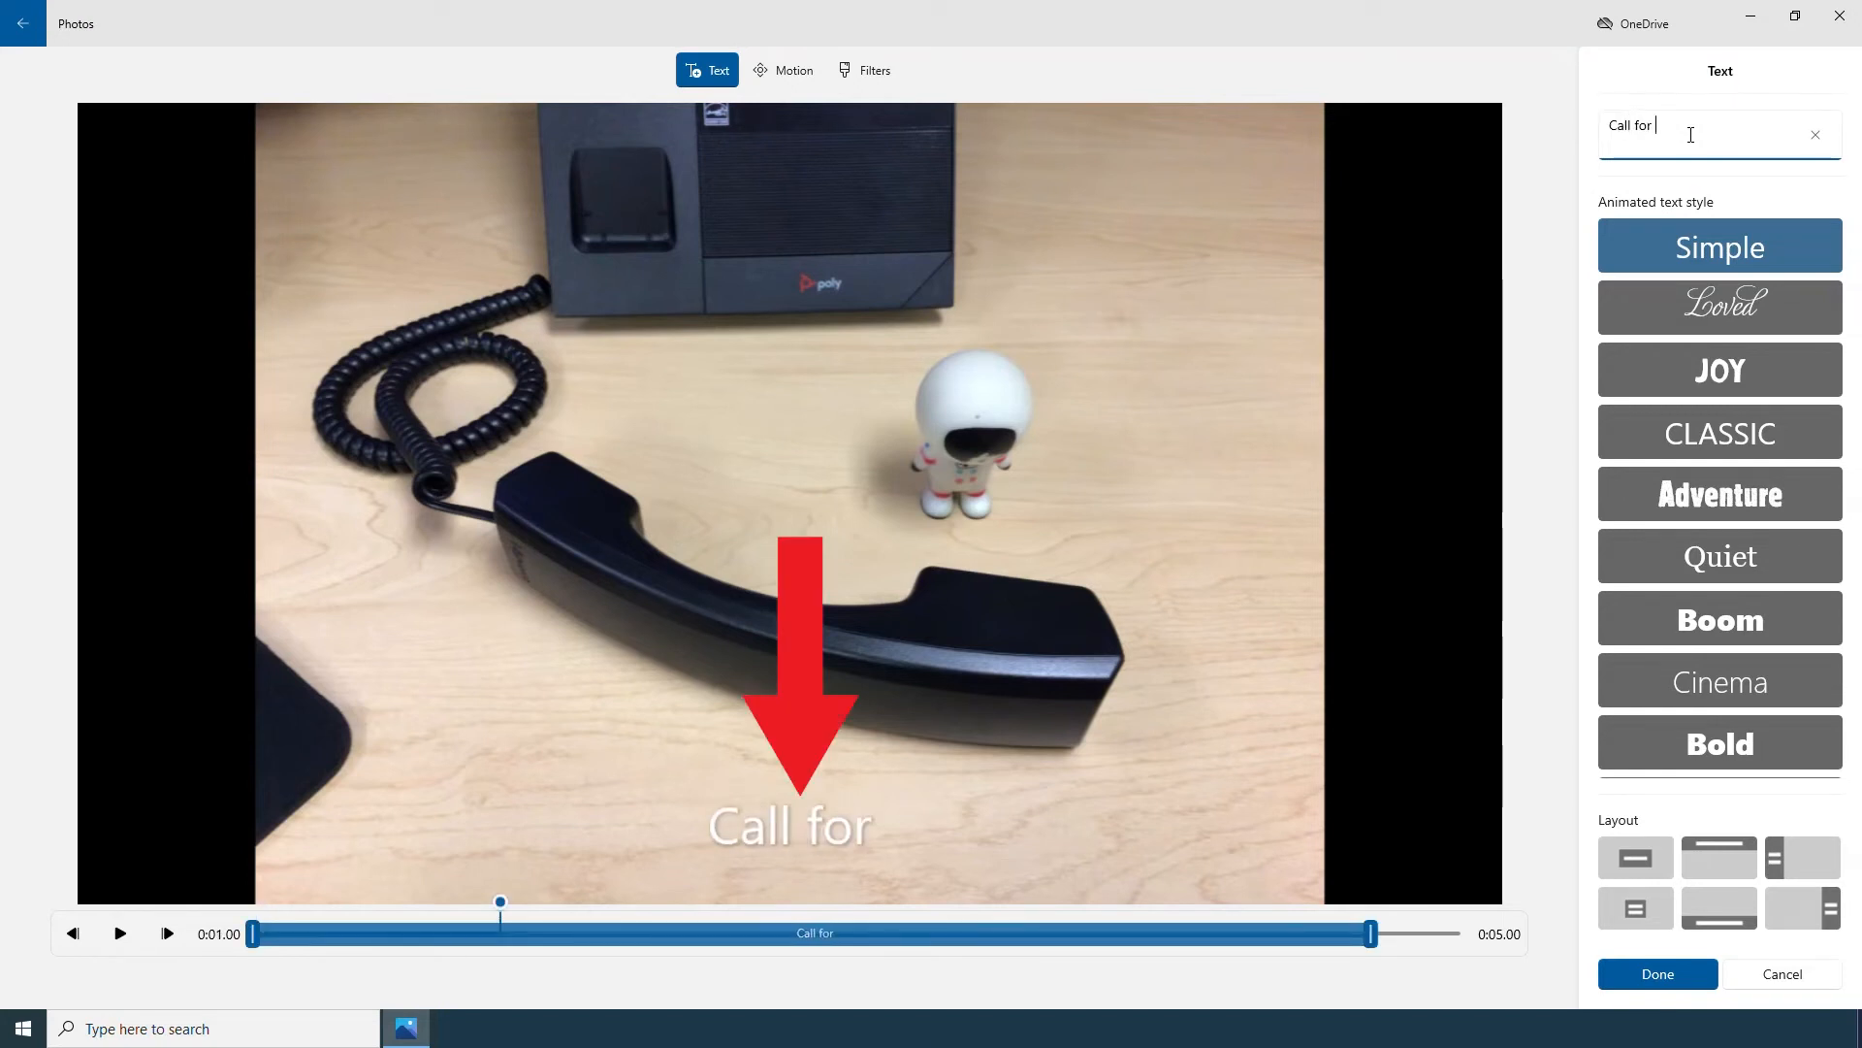
pyautogui.write('As')
pyautogui.press('BackSpace')
pyautogui.write('the astron')
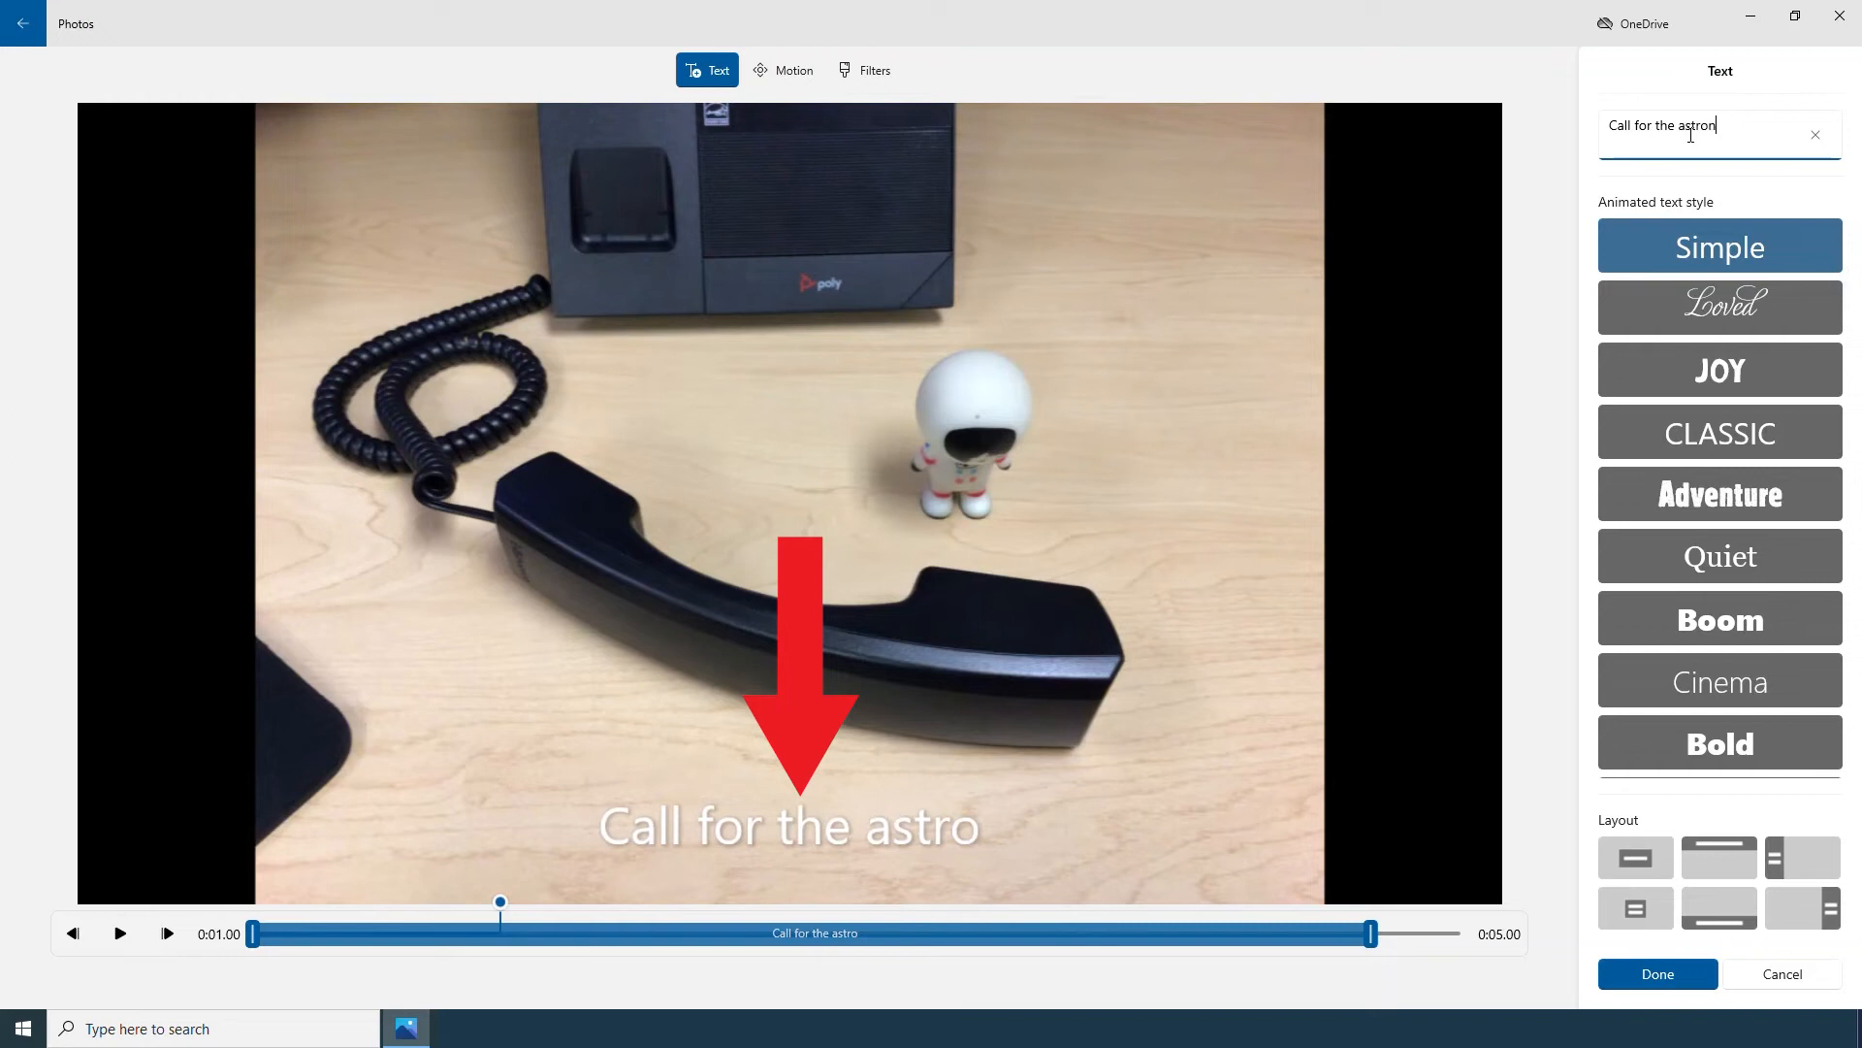
pyautogui.write('aut')
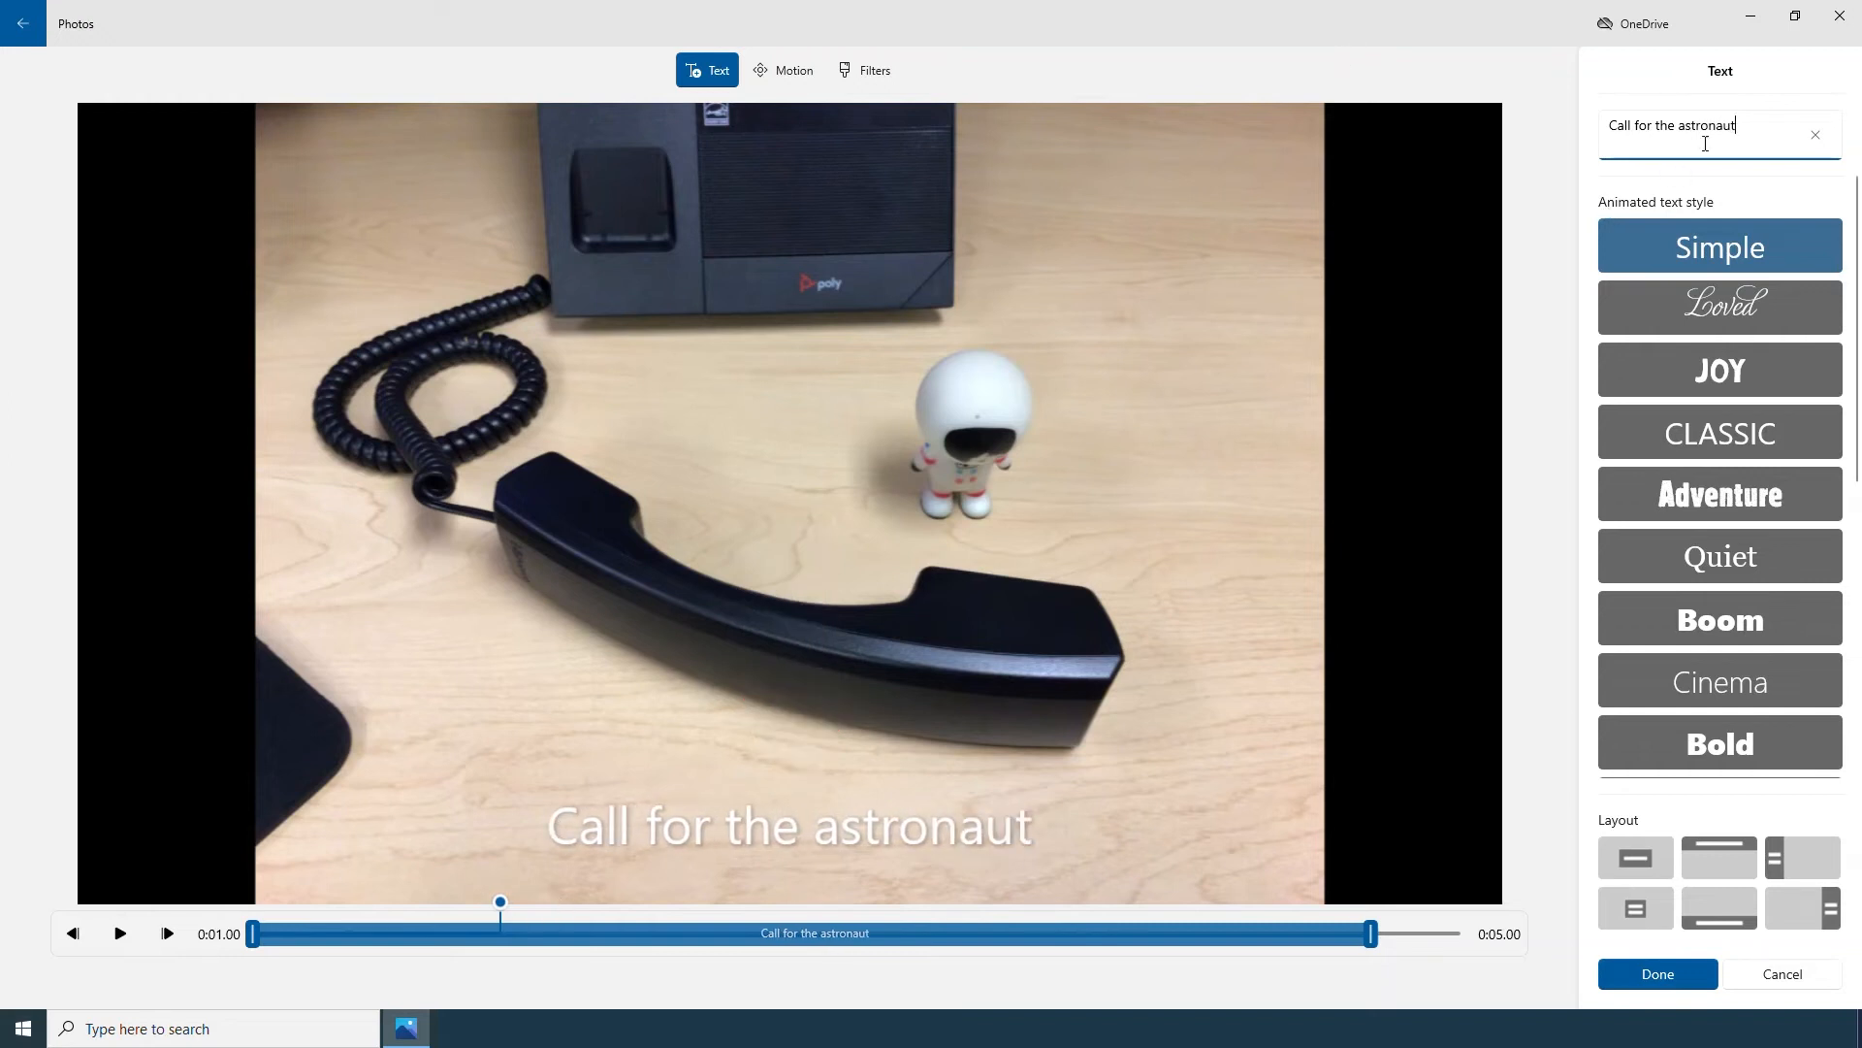
pyautogui.moveTo(499, 901); pyautogui.dragTo(233, 928)
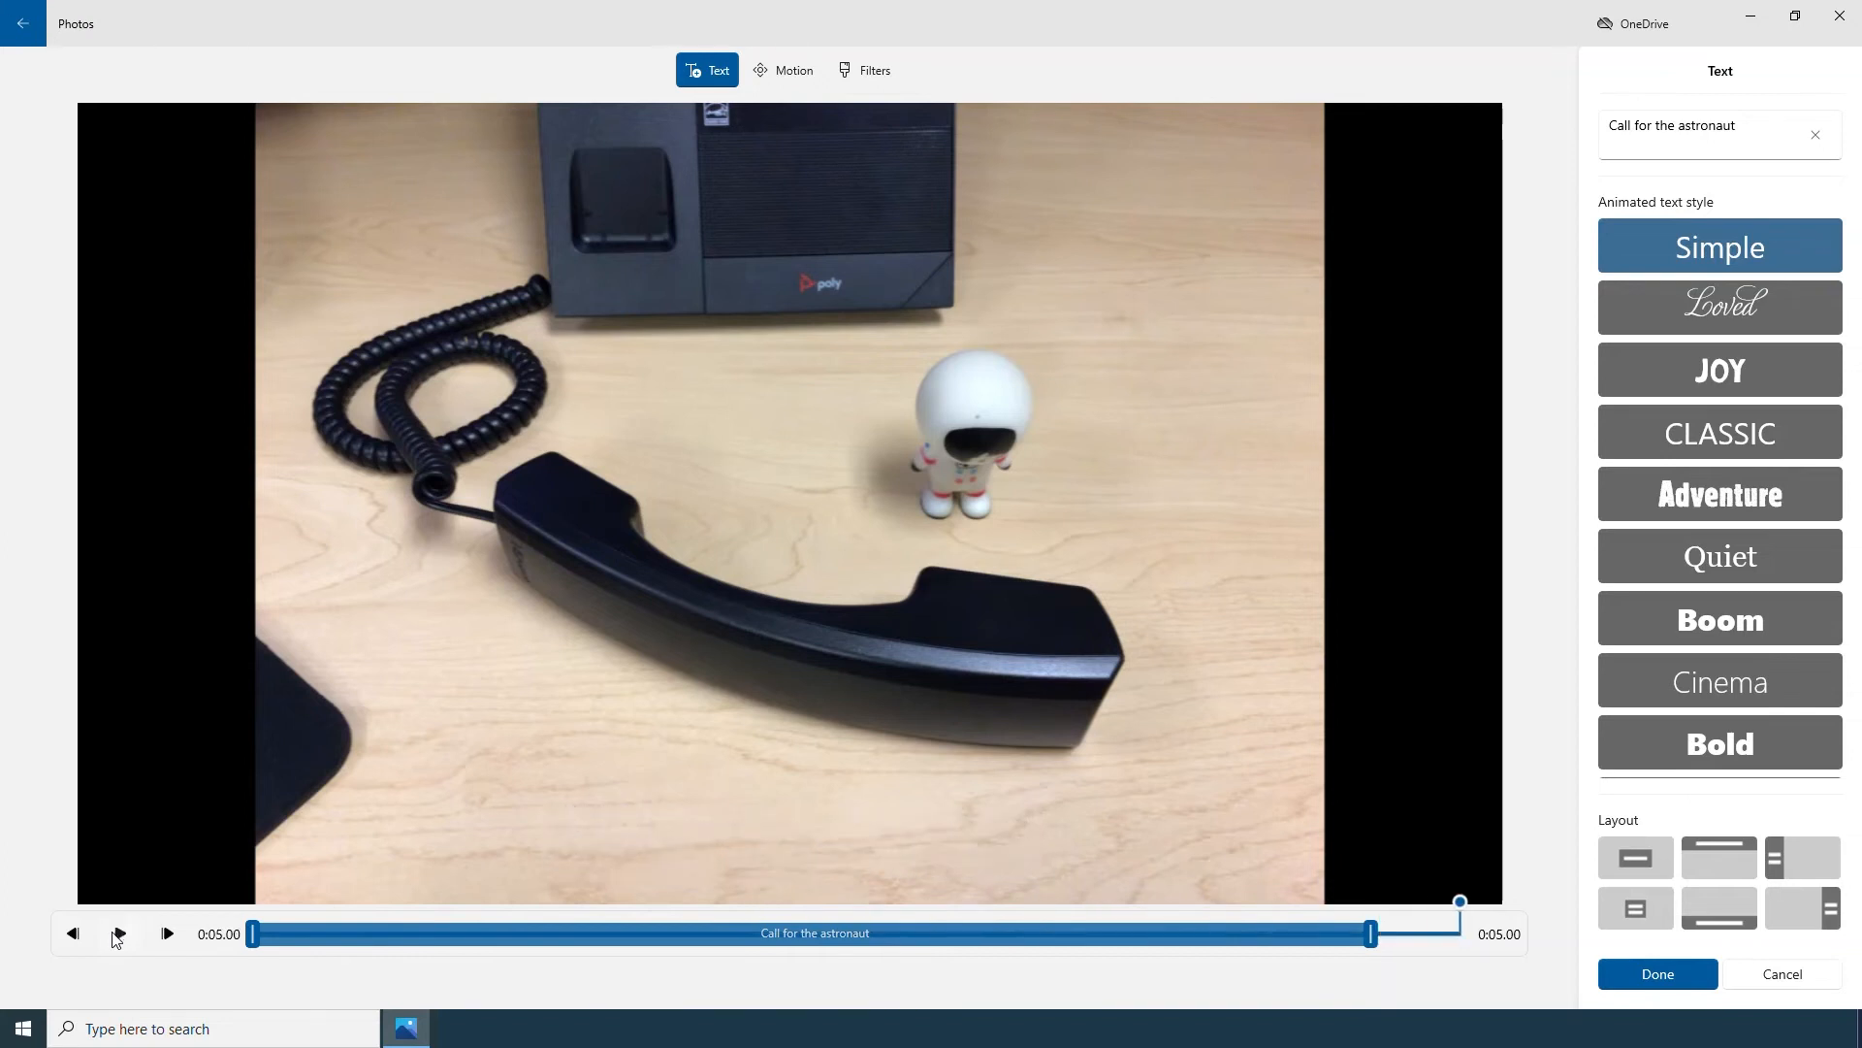
# - Try the Joy text style, preview it from the start, and shorten the text to end at about 3 seconds
pyautogui.click(1765, 370)
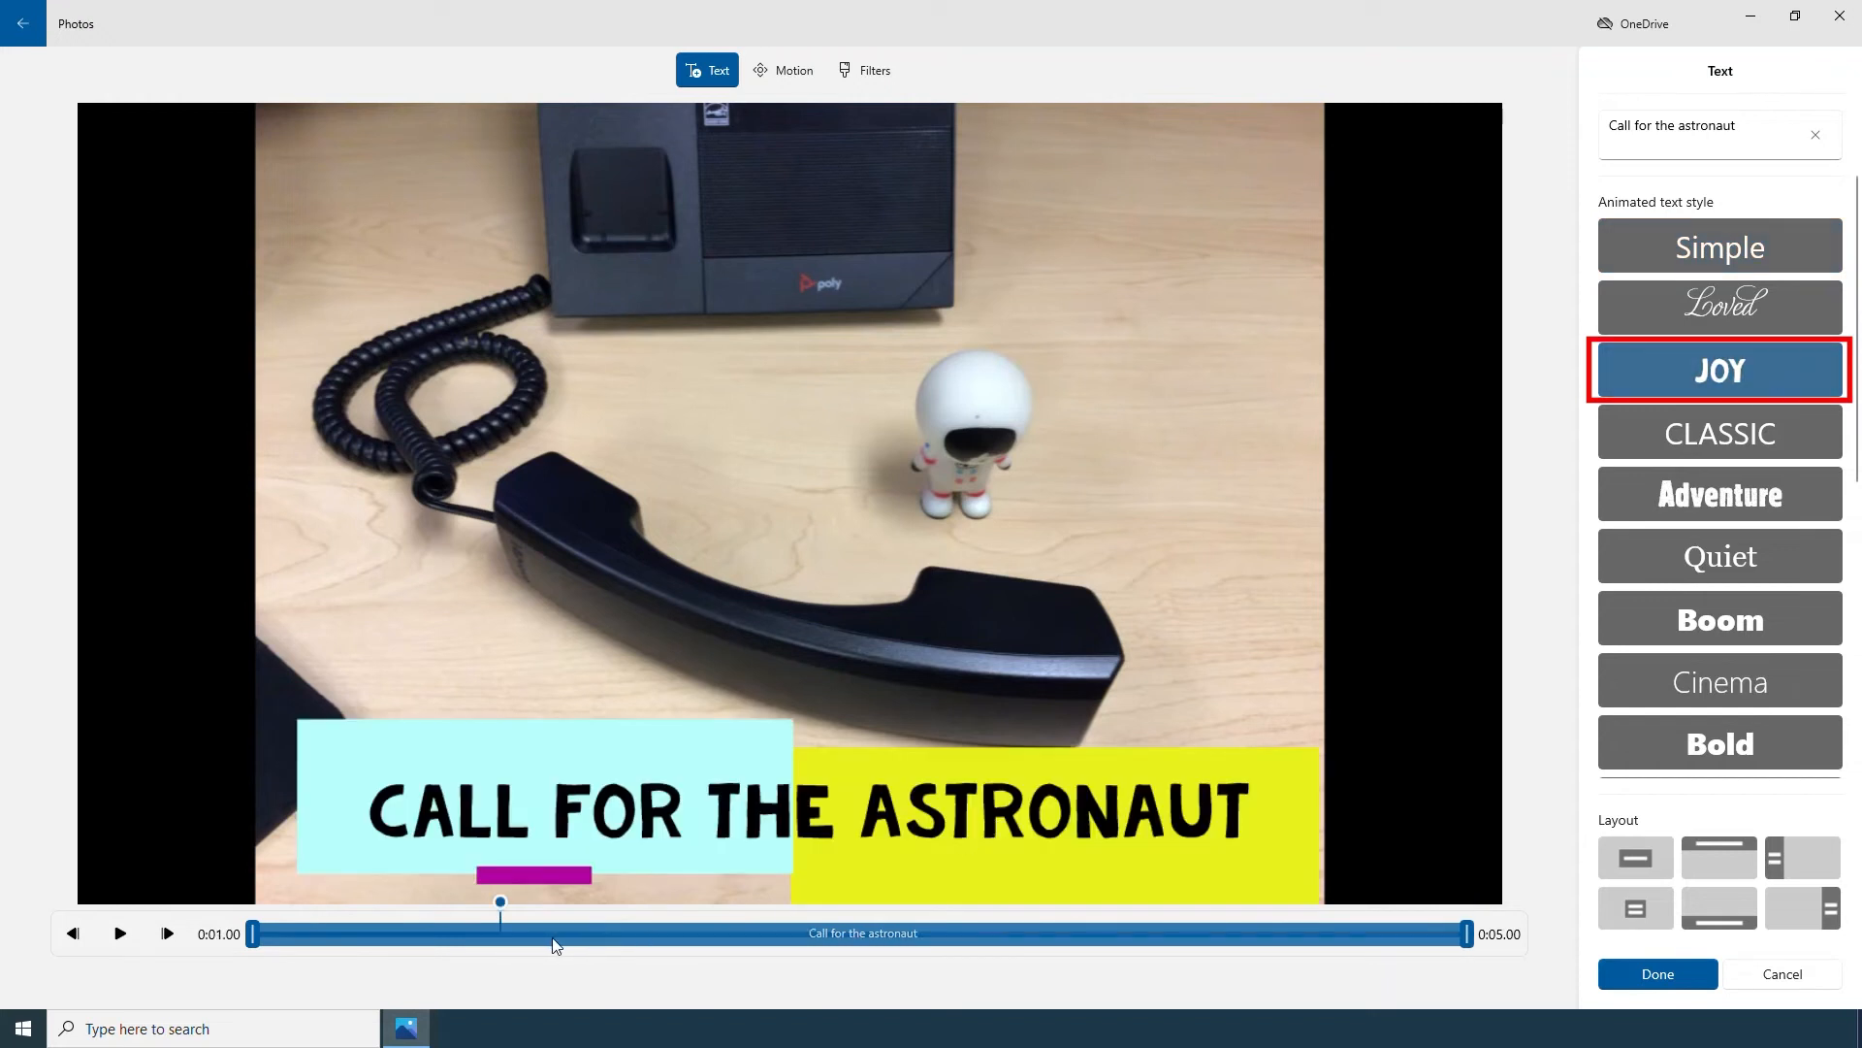
pyautogui.moveTo(502, 903); pyautogui.dragTo(264, 908)
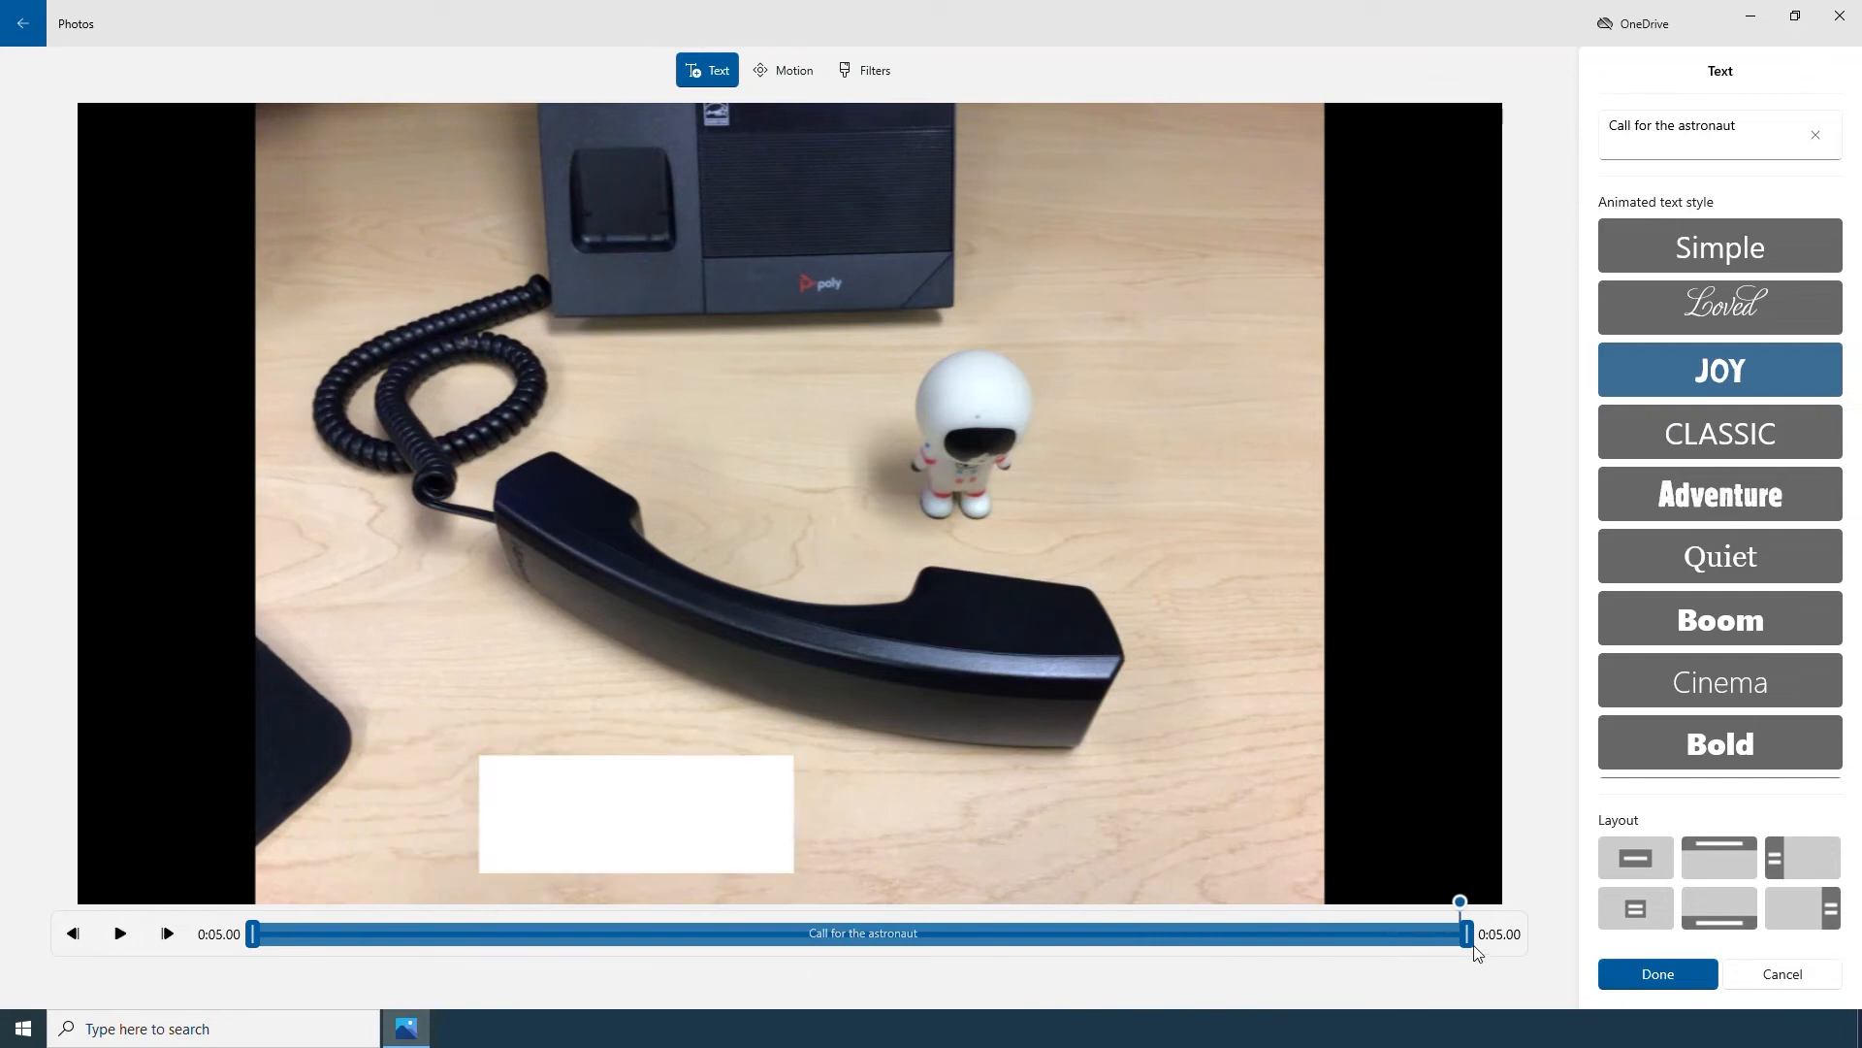
pyautogui.moveTo(1455, 941); pyautogui.dragTo(1005, 941)
pyautogui.moveTo(1458, 901); pyautogui.dragTo(1059, 883)
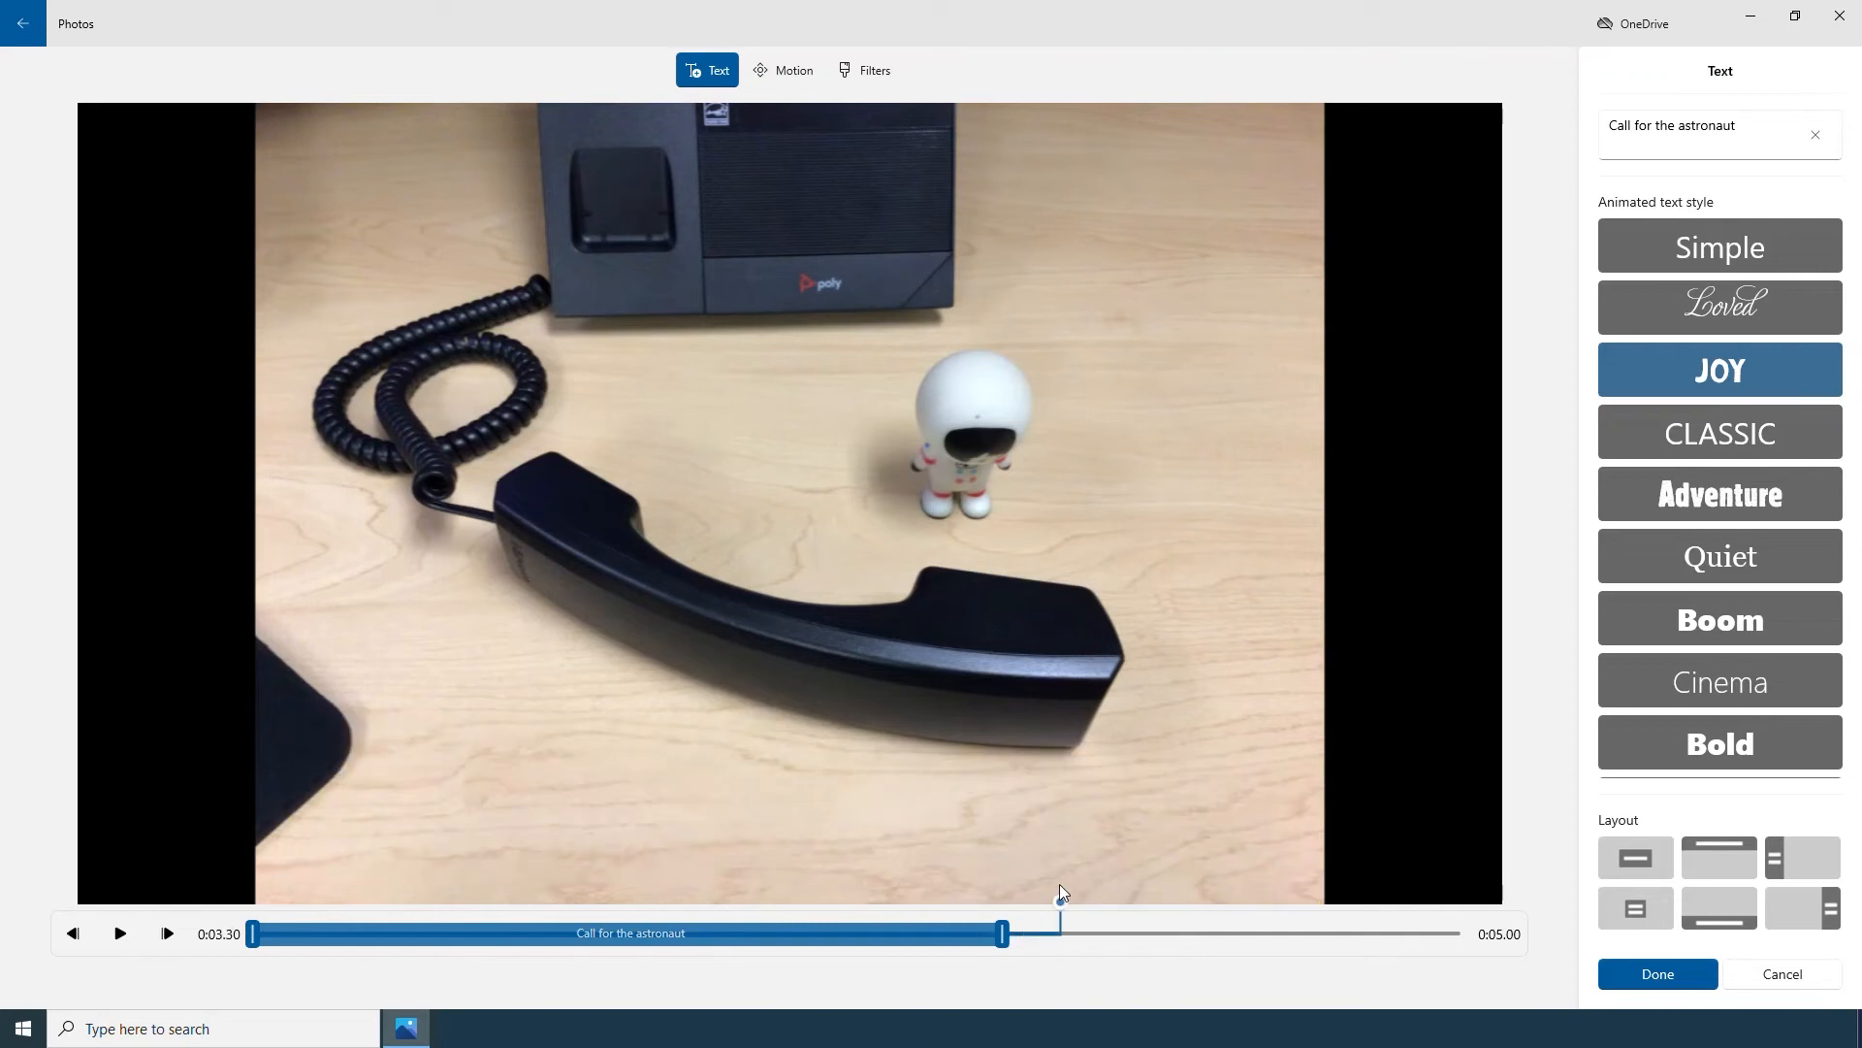
# - Apply the Boom text style, preview the clip, and move the playhead back to about 0:02.06
pyautogui.click(1785, 609)
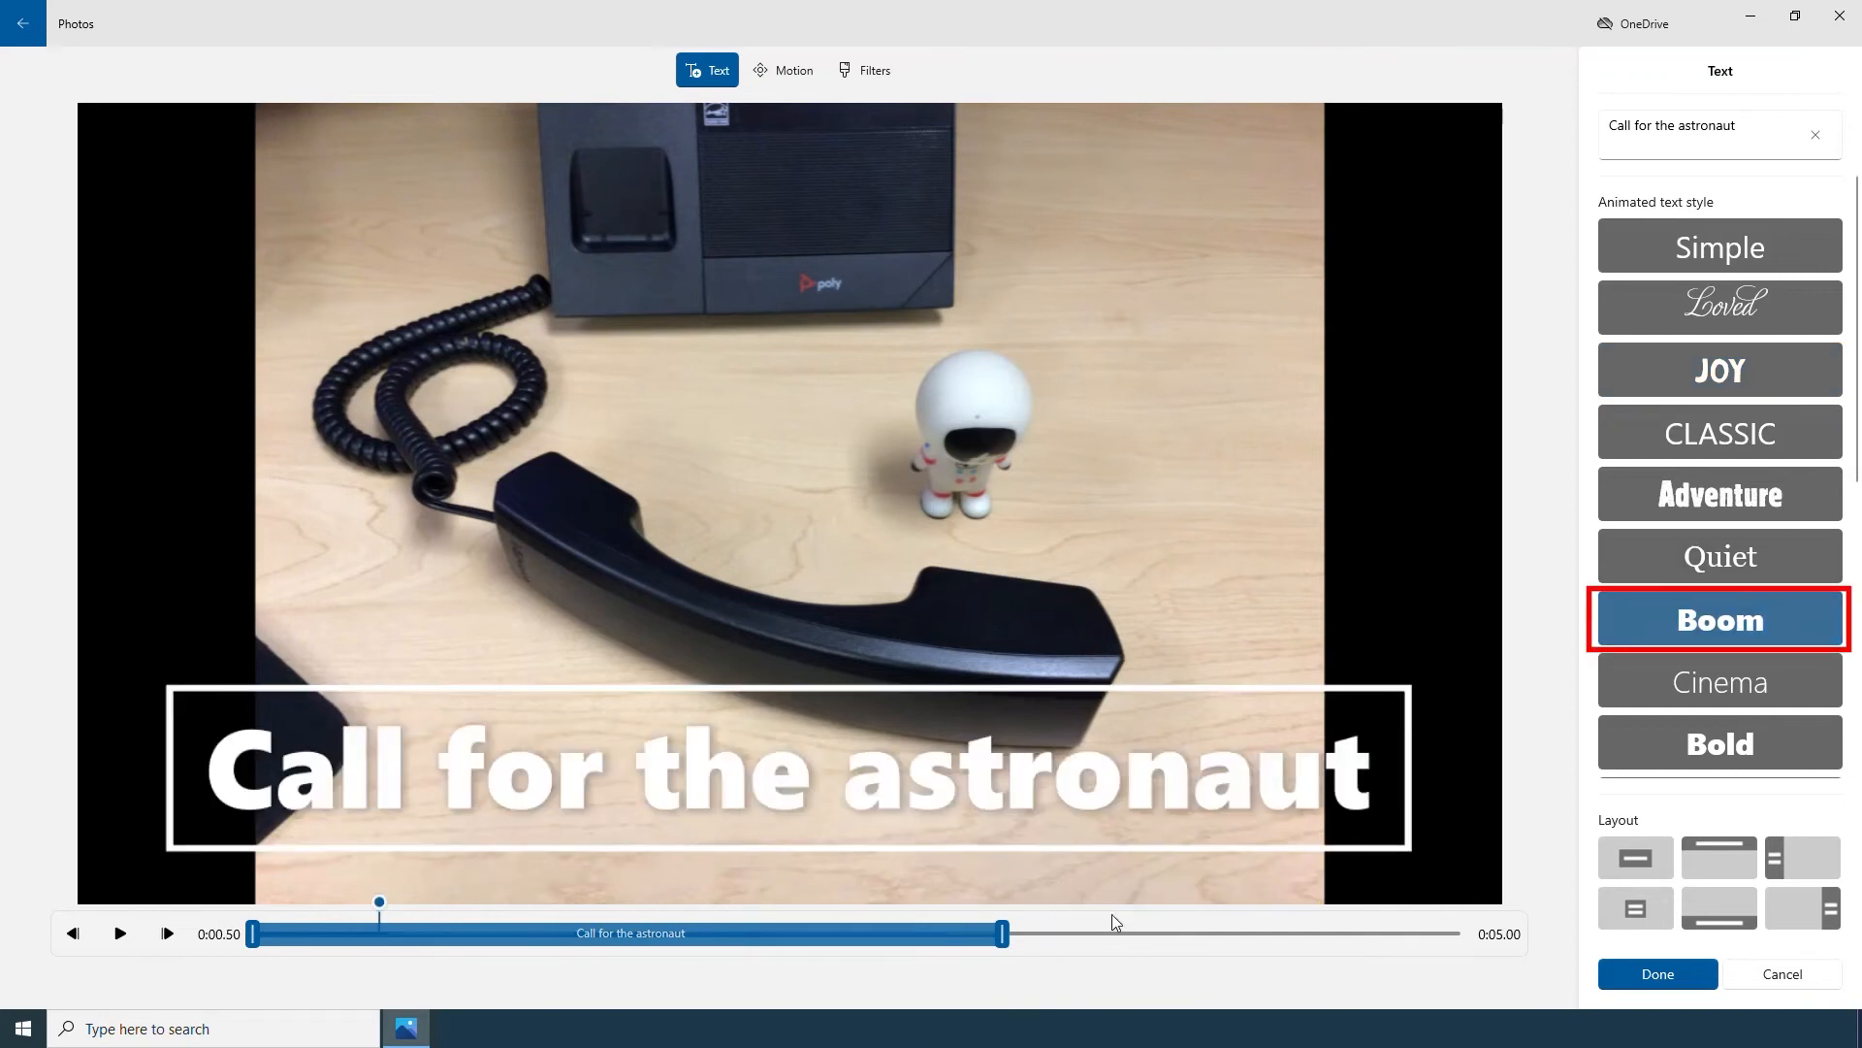
pyautogui.click(121, 936)
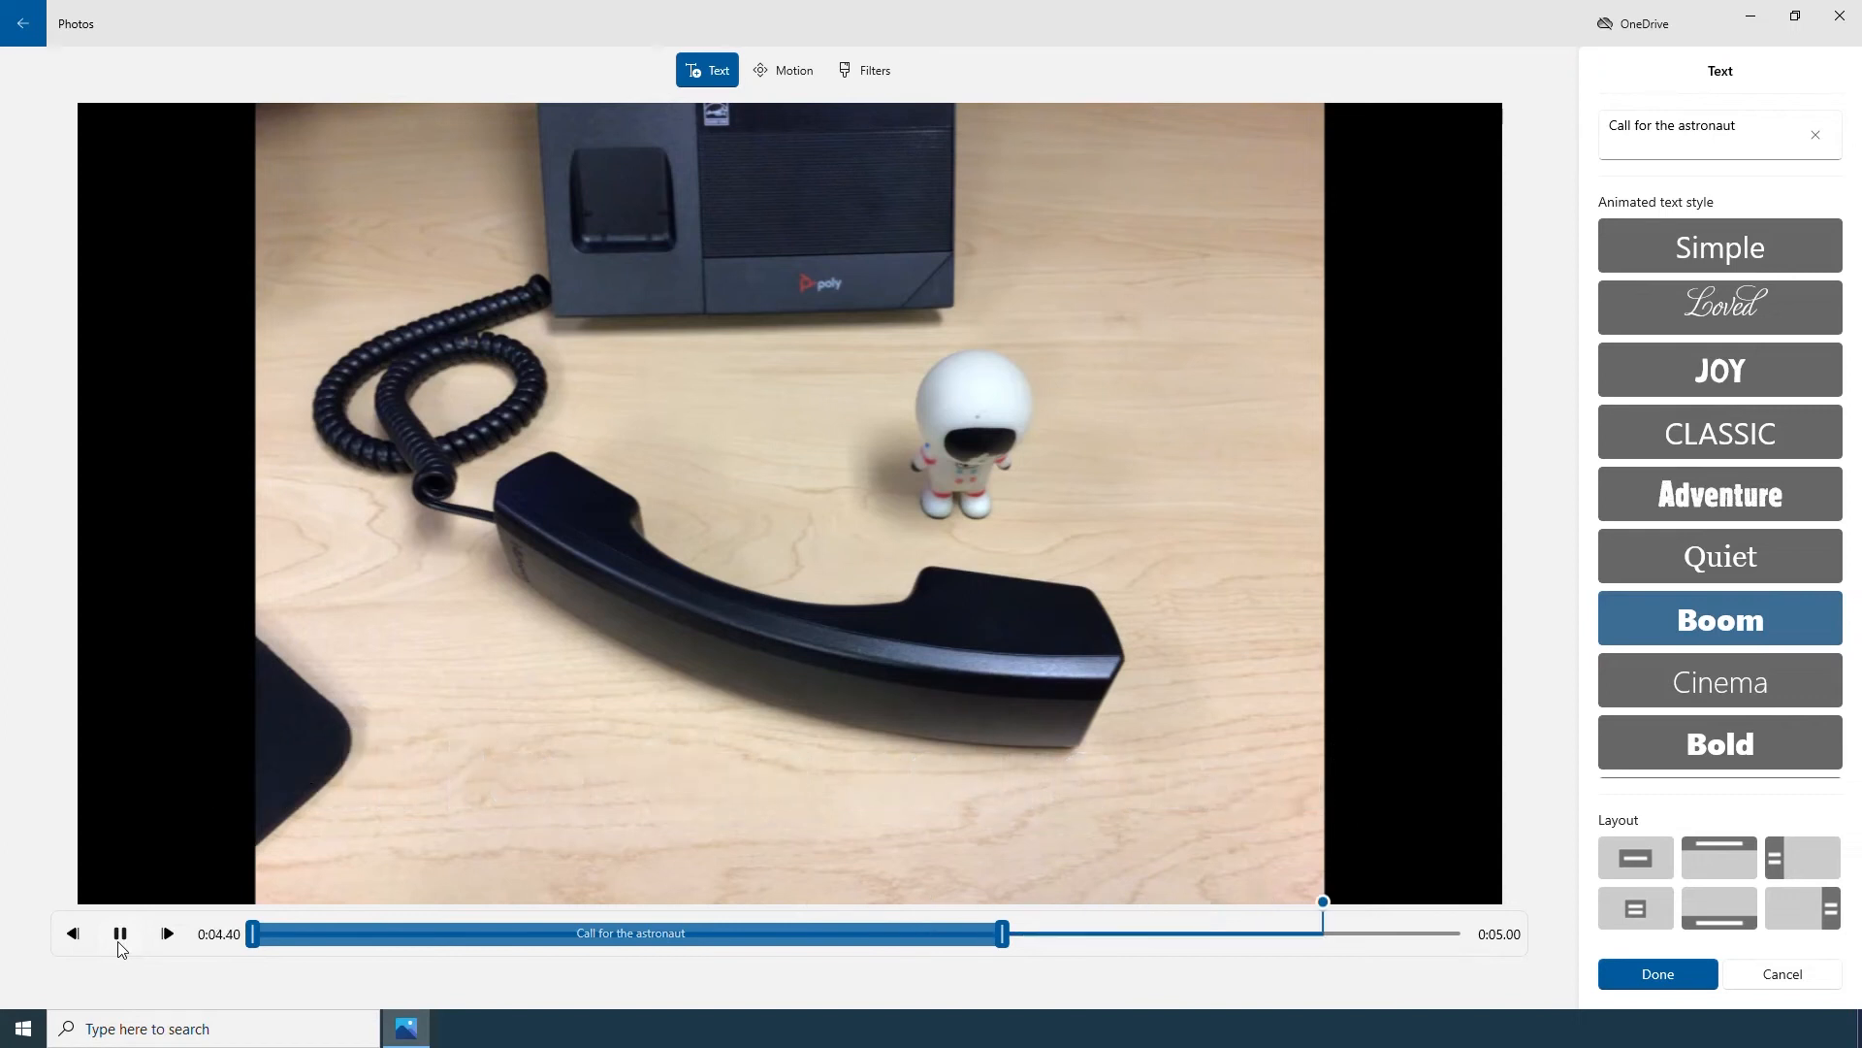
pyautogui.moveTo(1461, 903); pyautogui.dragTo(760, 912)
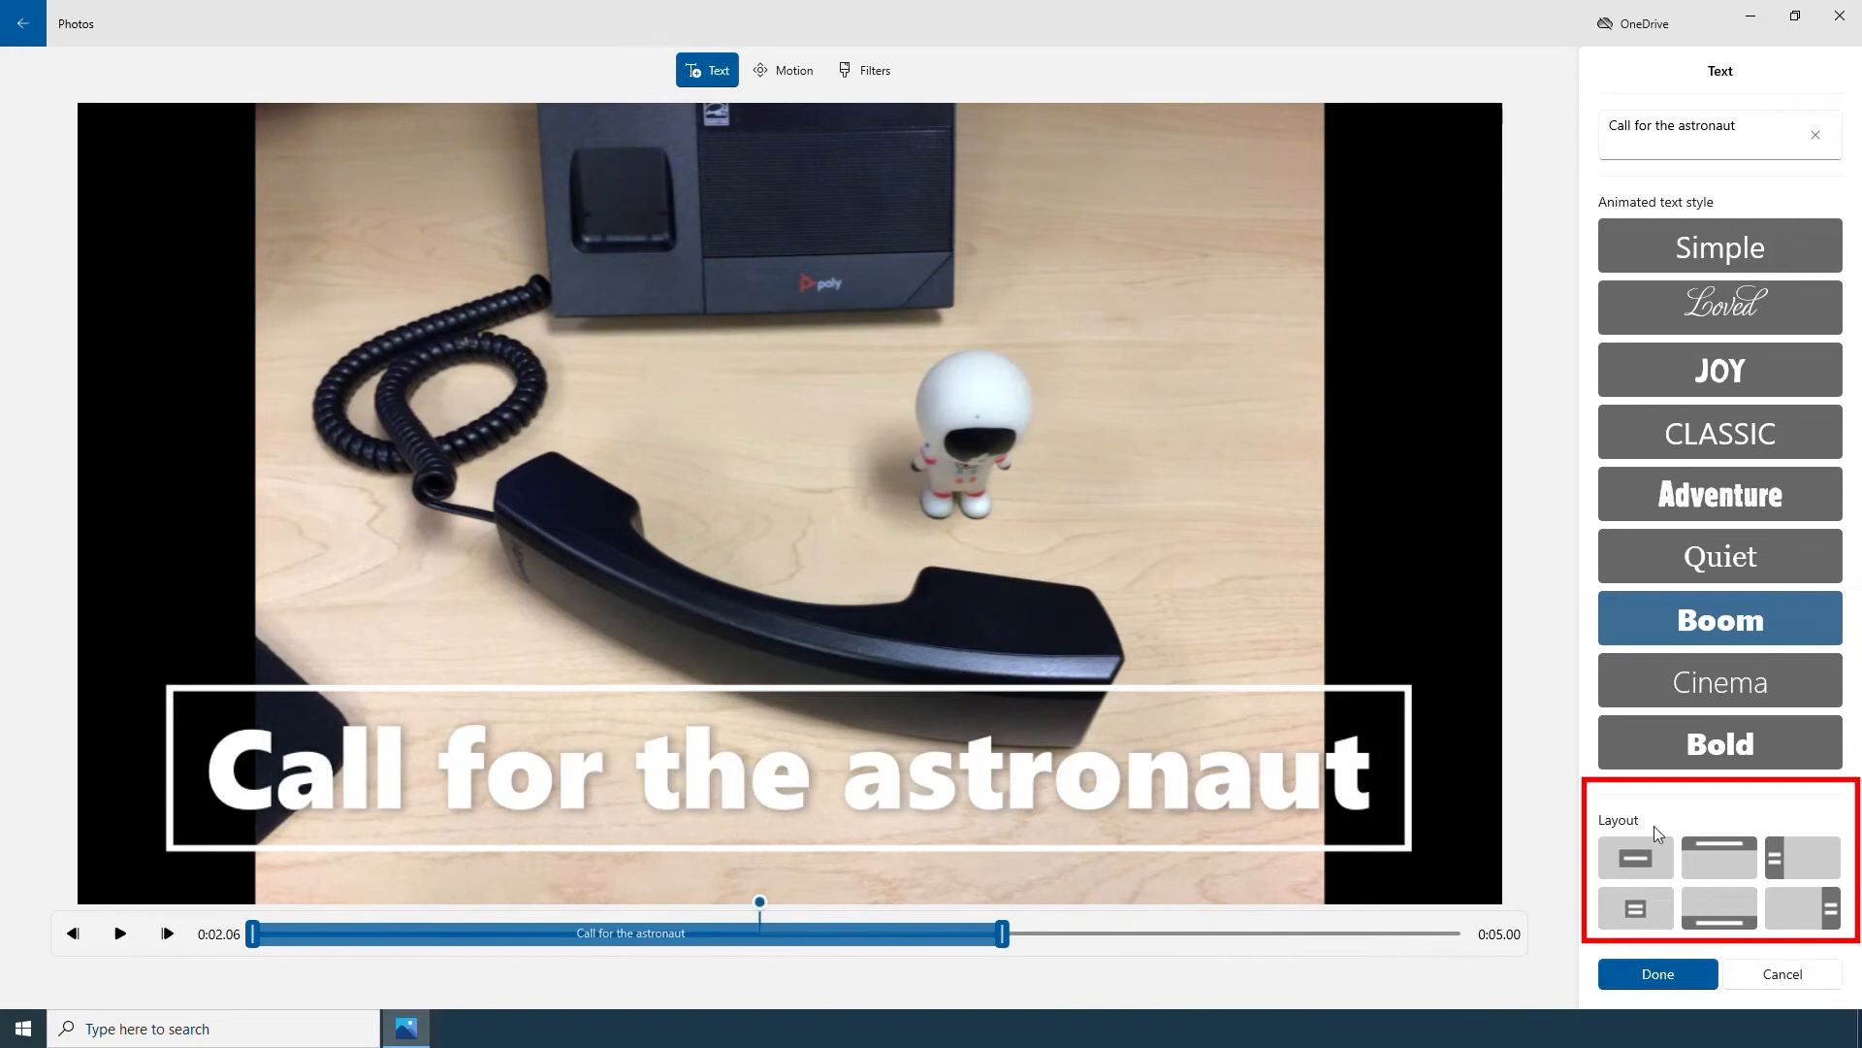
# - Compare the text layouts, including Top, Left, Title 2 and Bottom, and place the text on the right side of the picture
pyautogui.click(1644, 854)
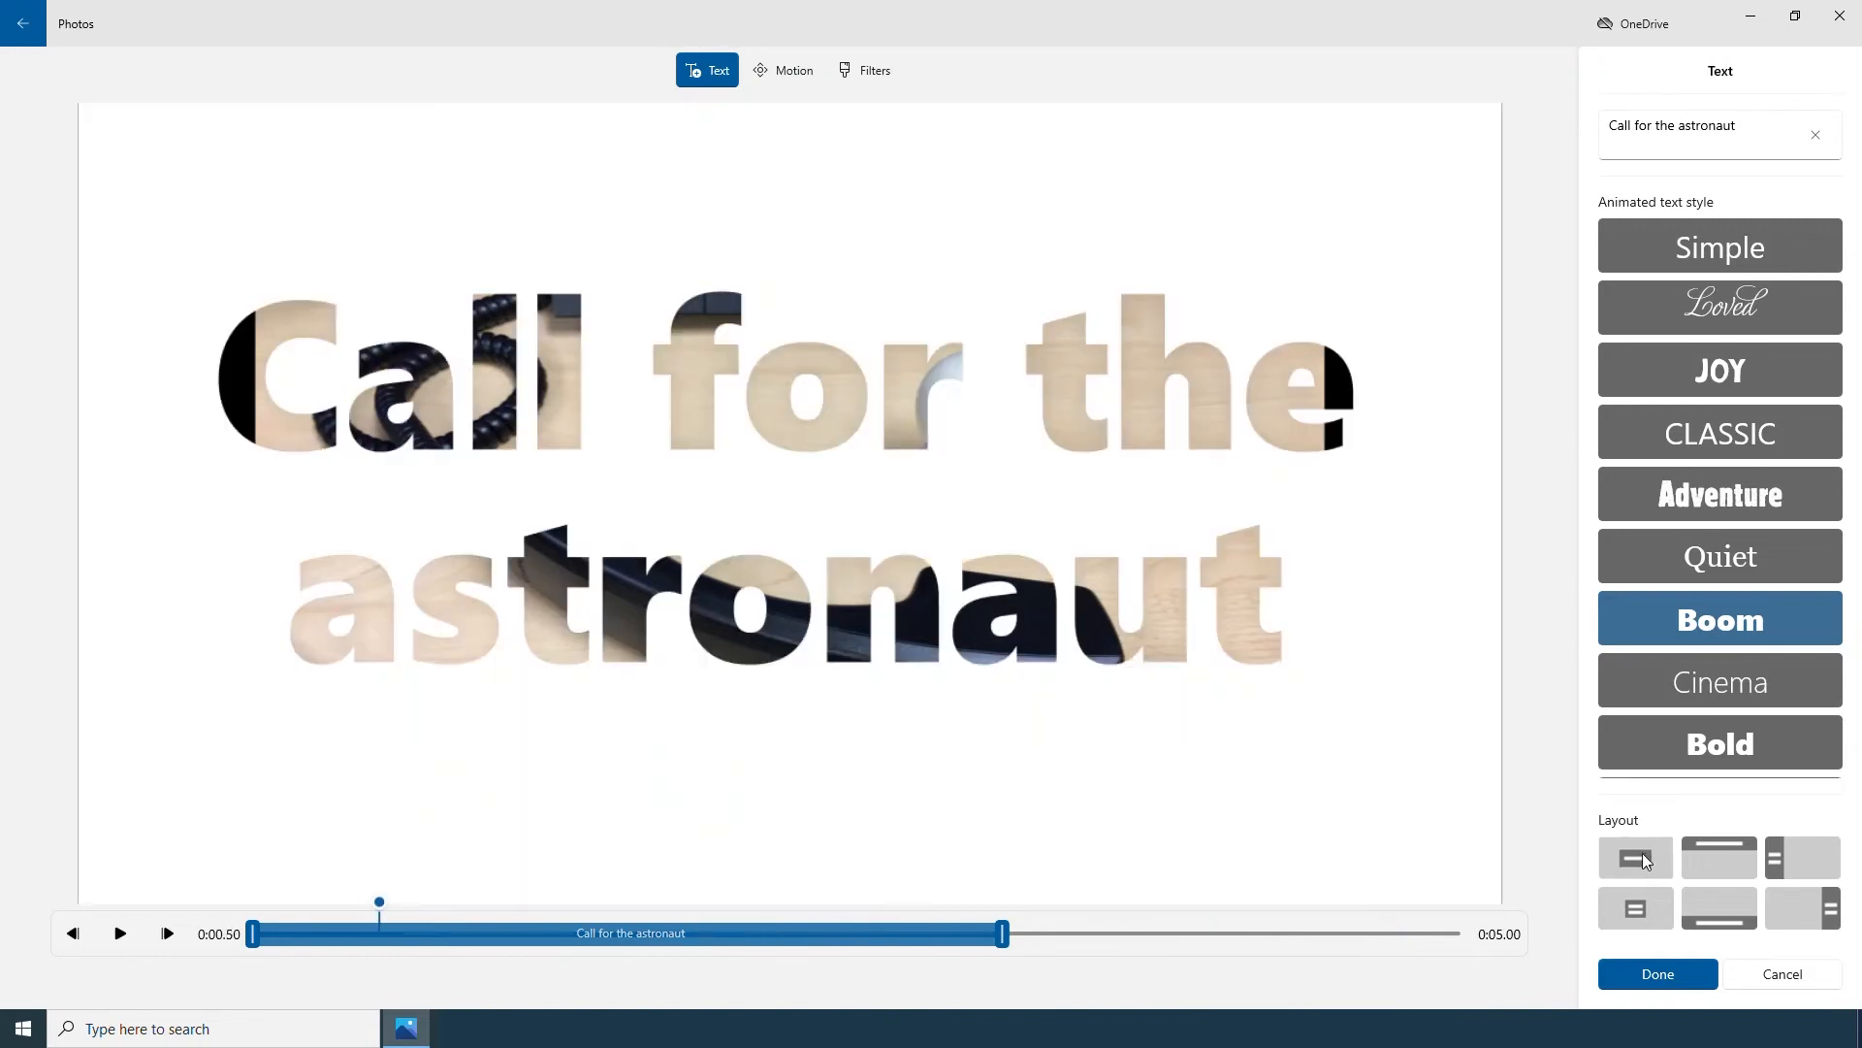
pyautogui.click(1720, 857)
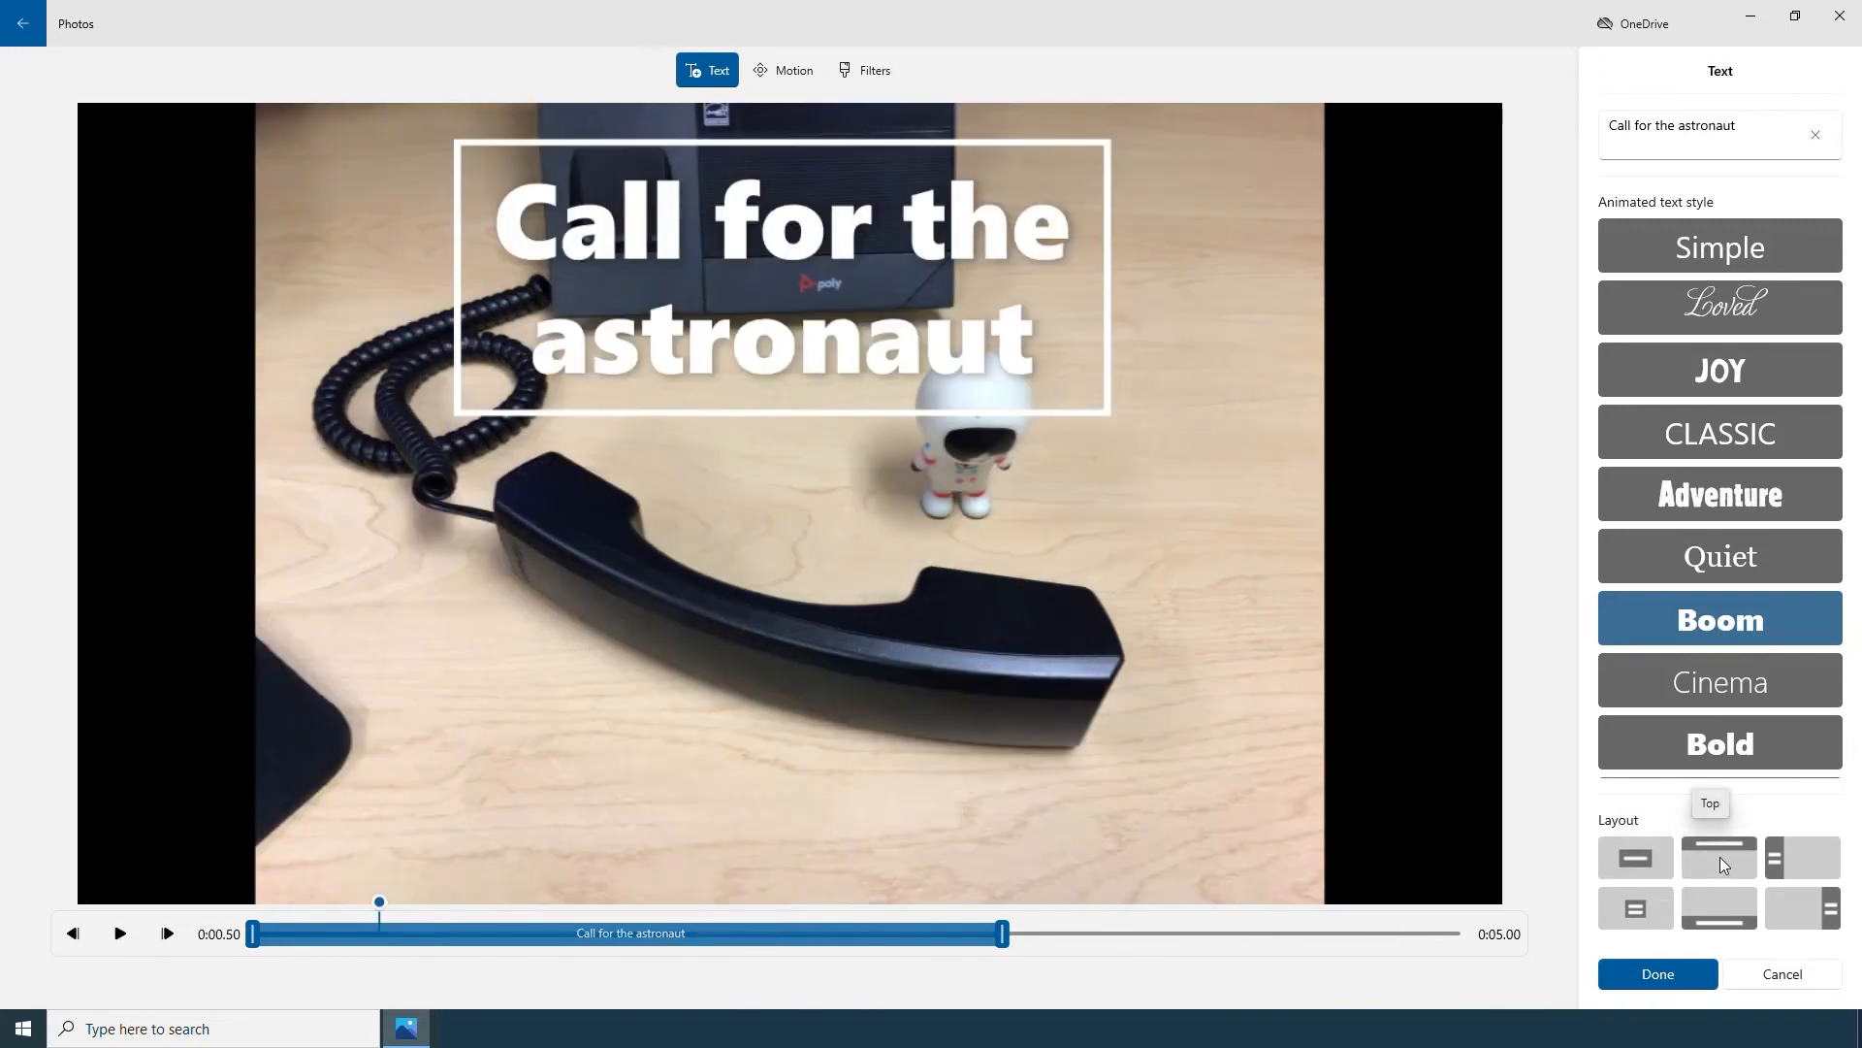
pyautogui.click(1791, 858)
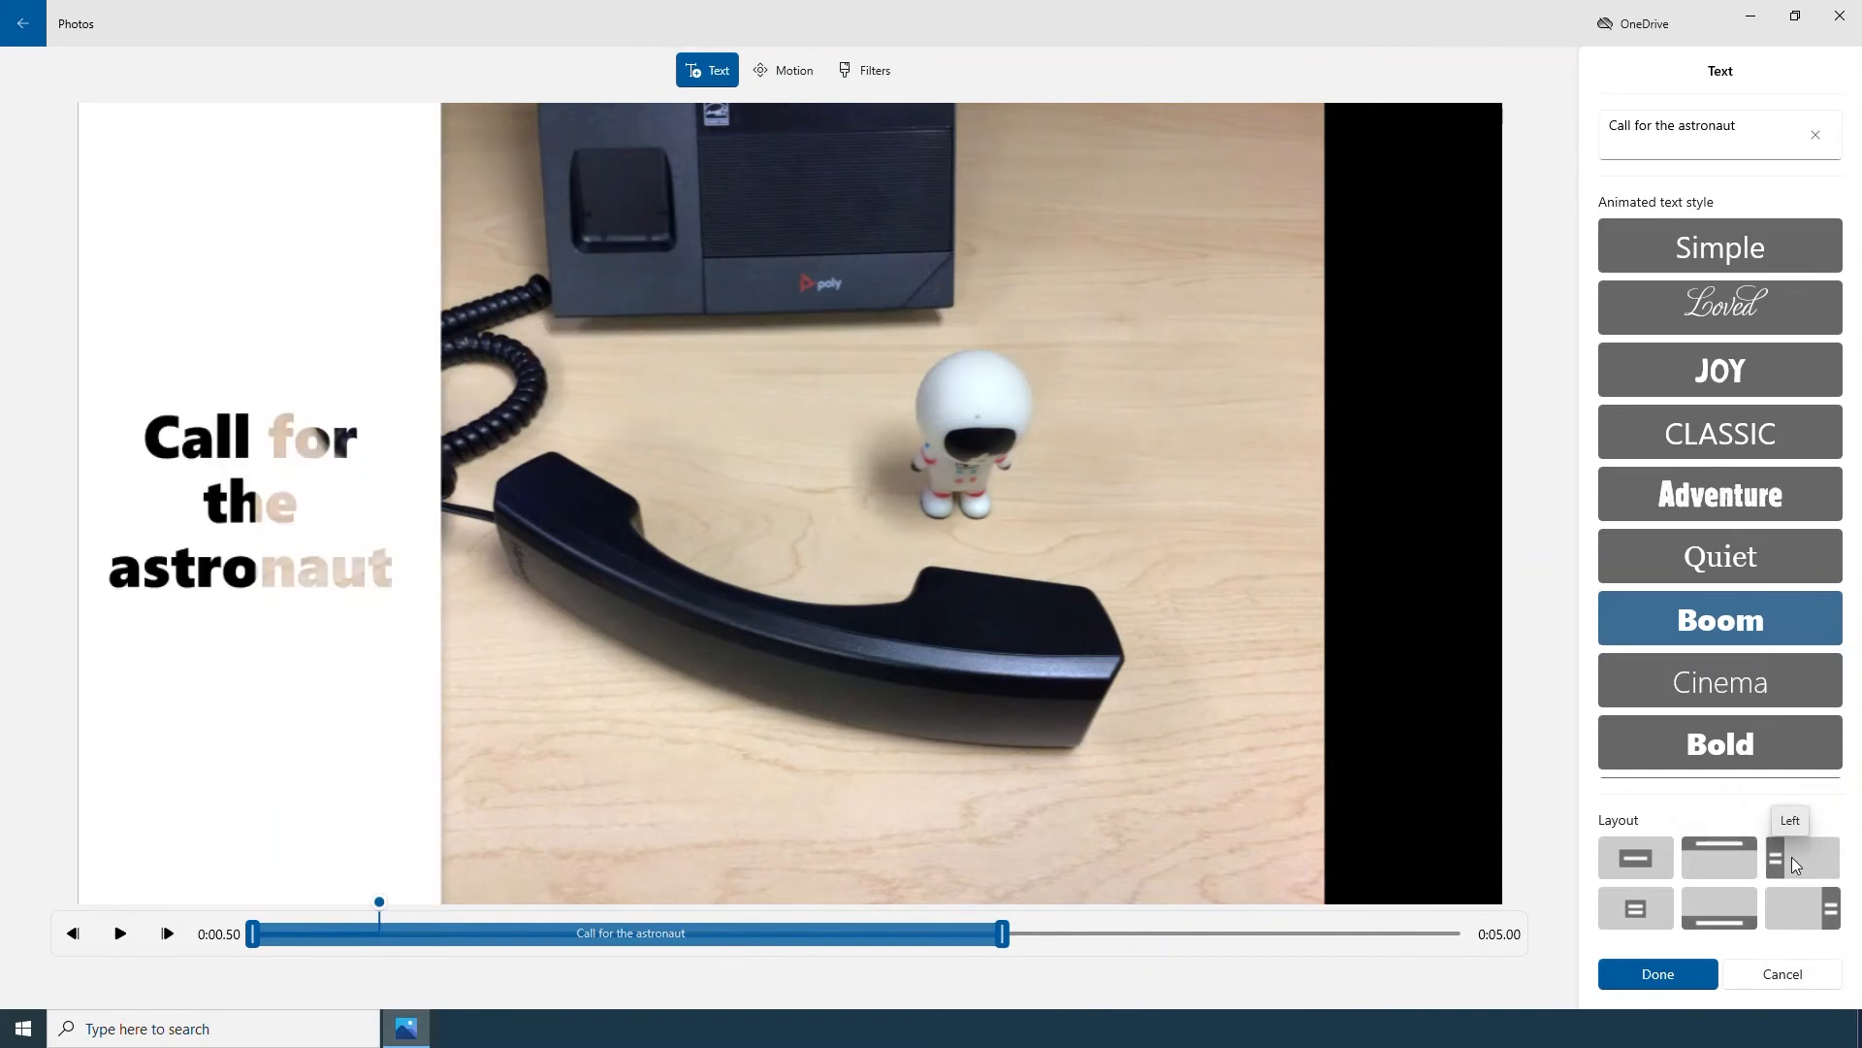
pyautogui.click(1661, 919)
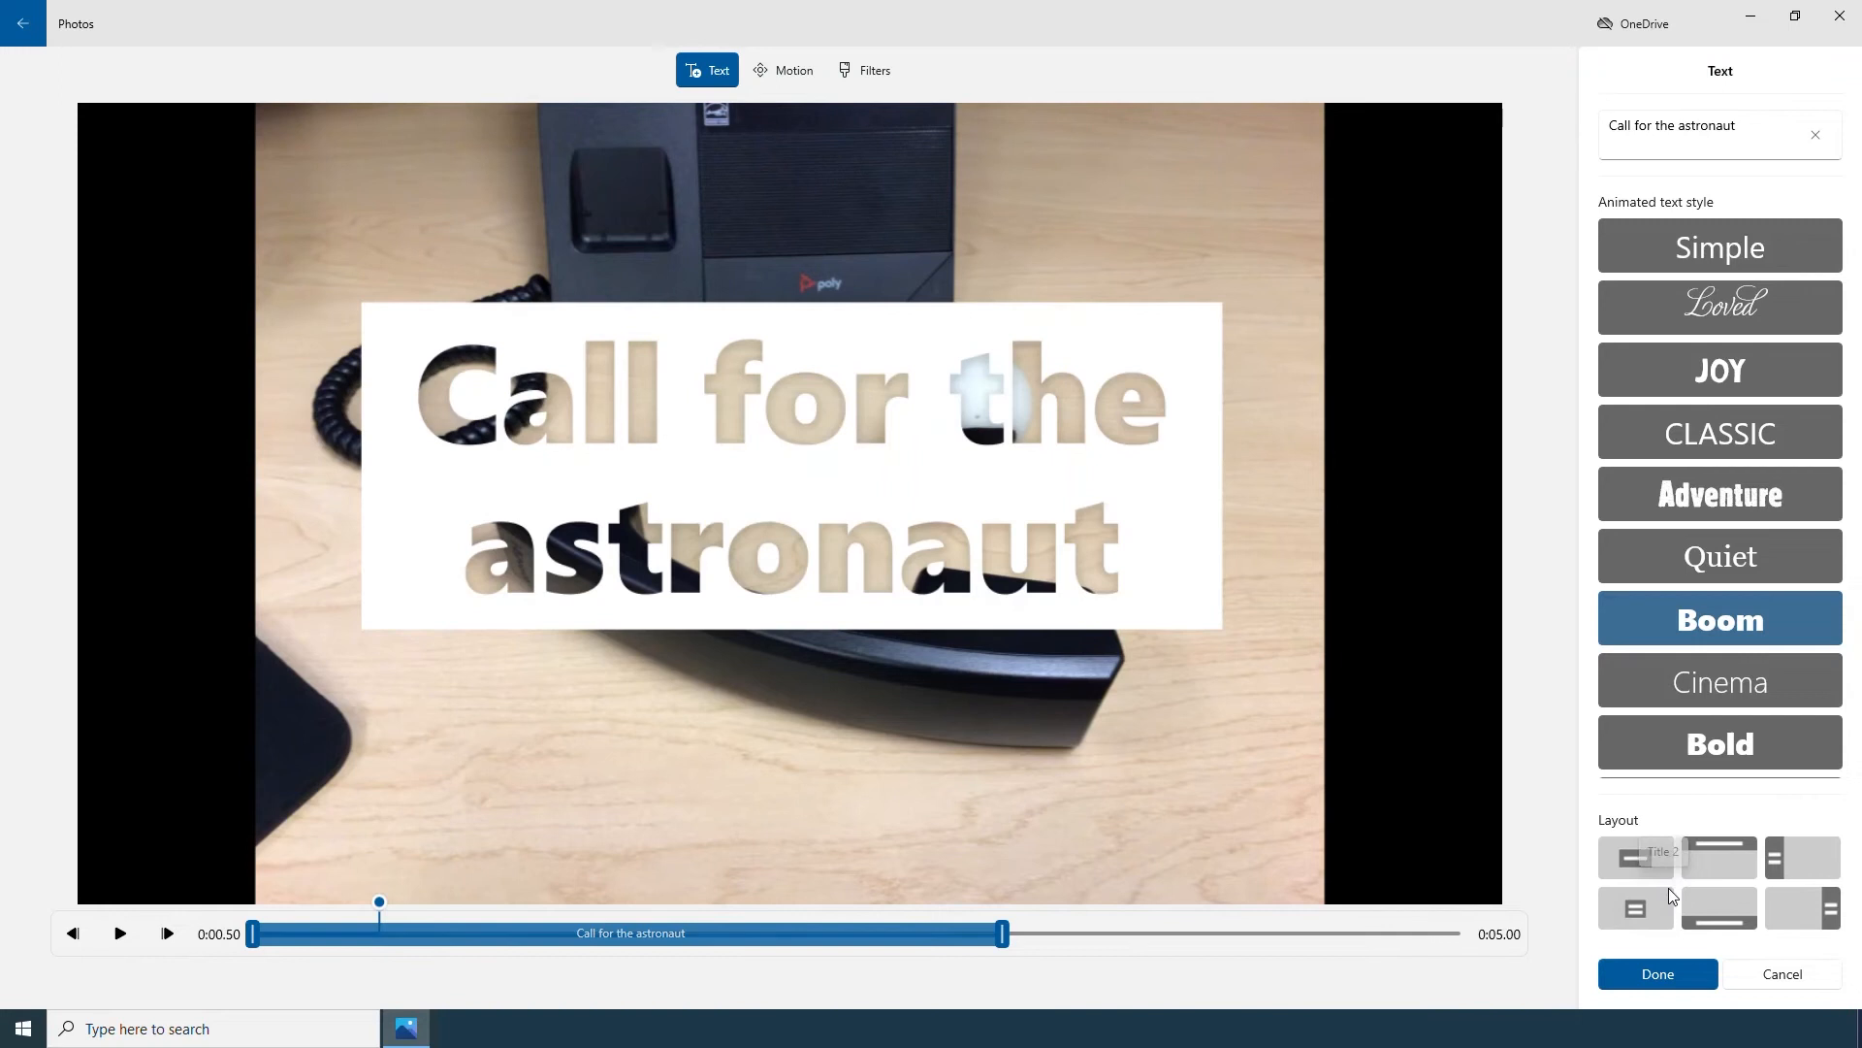
pyautogui.click(1715, 899)
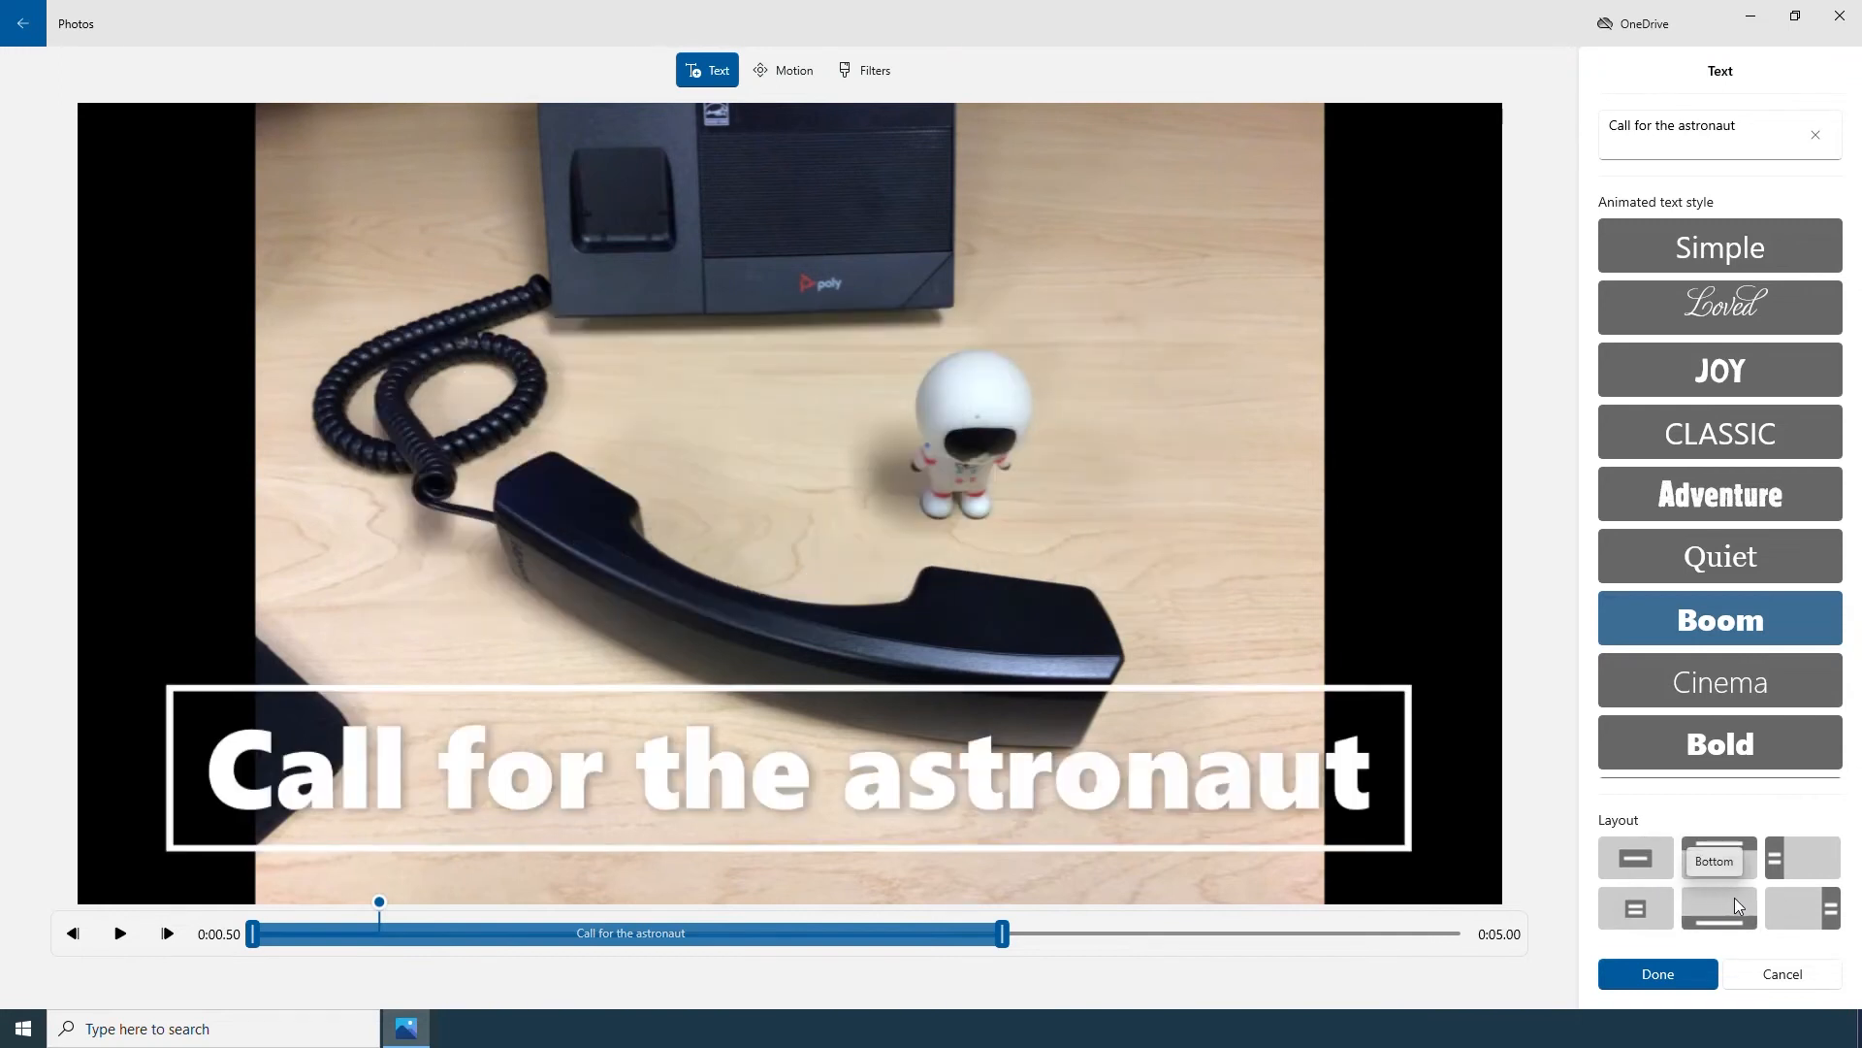
pyautogui.click(1790, 898)
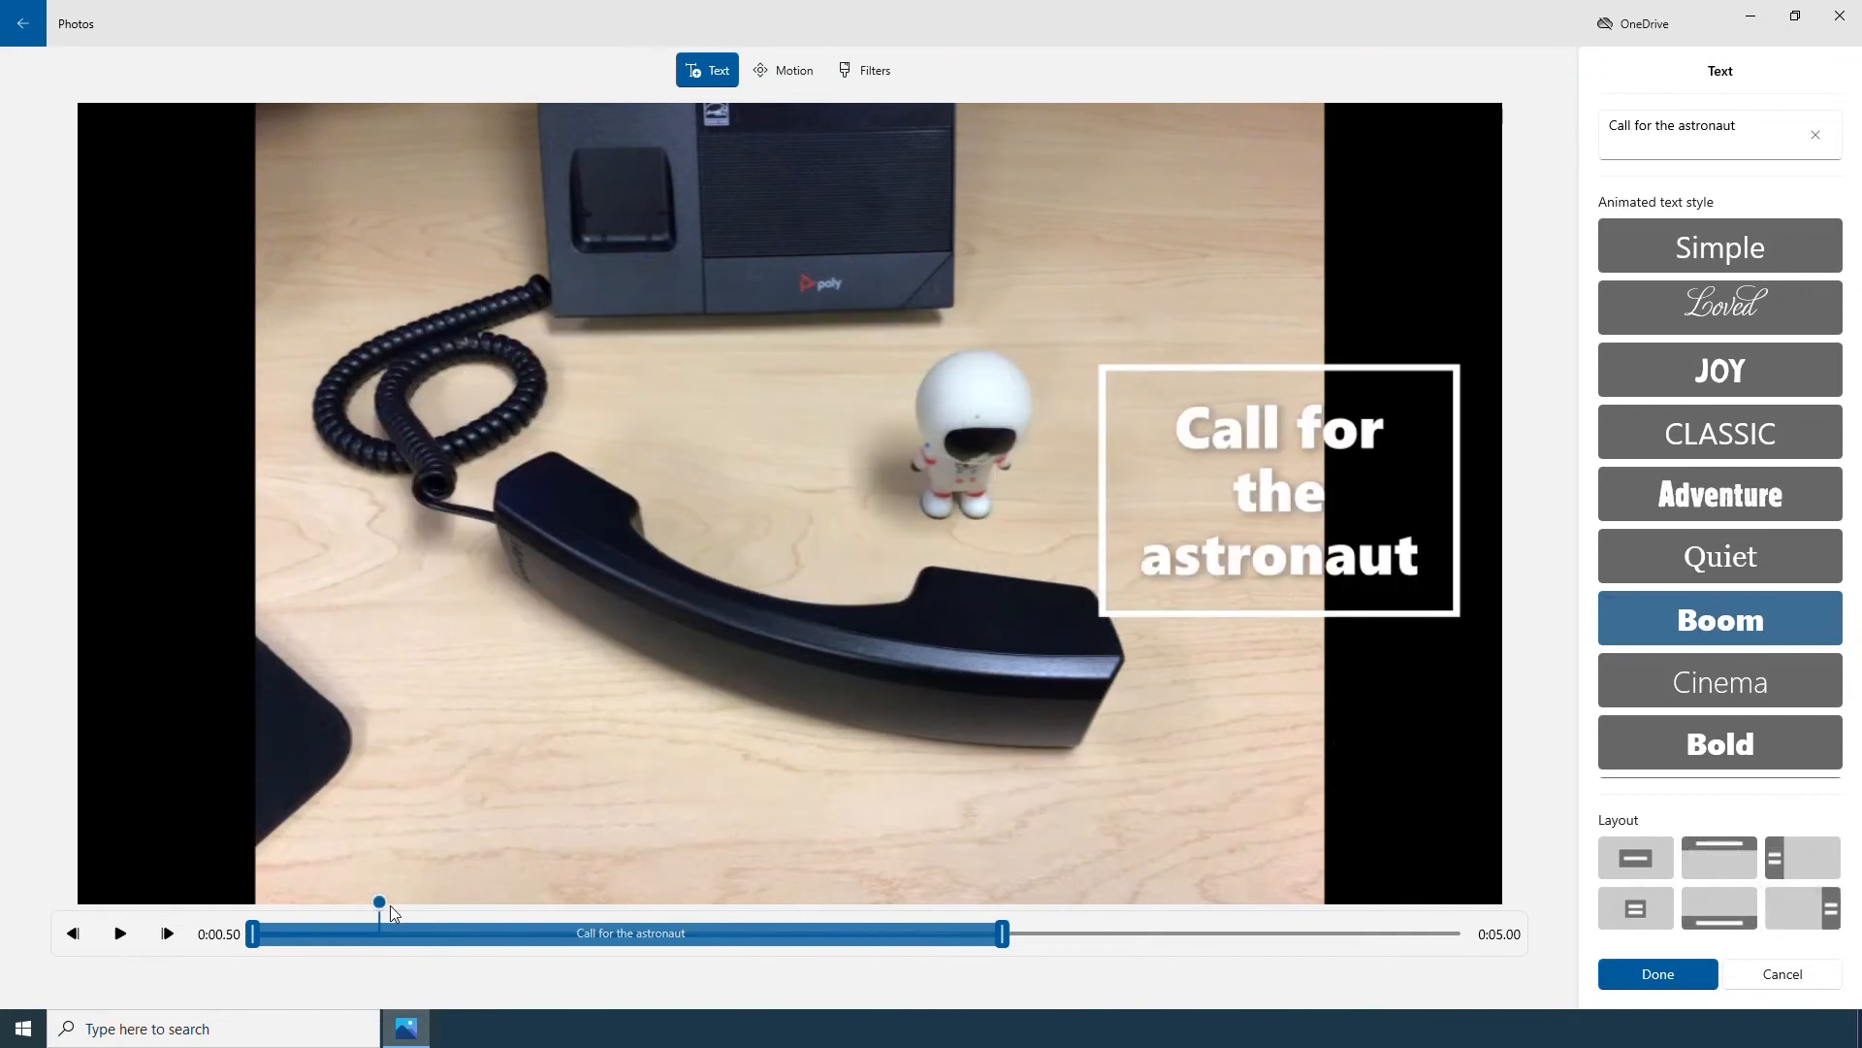
# - Preview the text from 0:00.00, pause at about 0:01.80, and shorten the text to end at about 2.5 seconds
pyautogui.moveTo(376, 904); pyautogui.dragTo(254, 903)
pyautogui.click(120, 933)
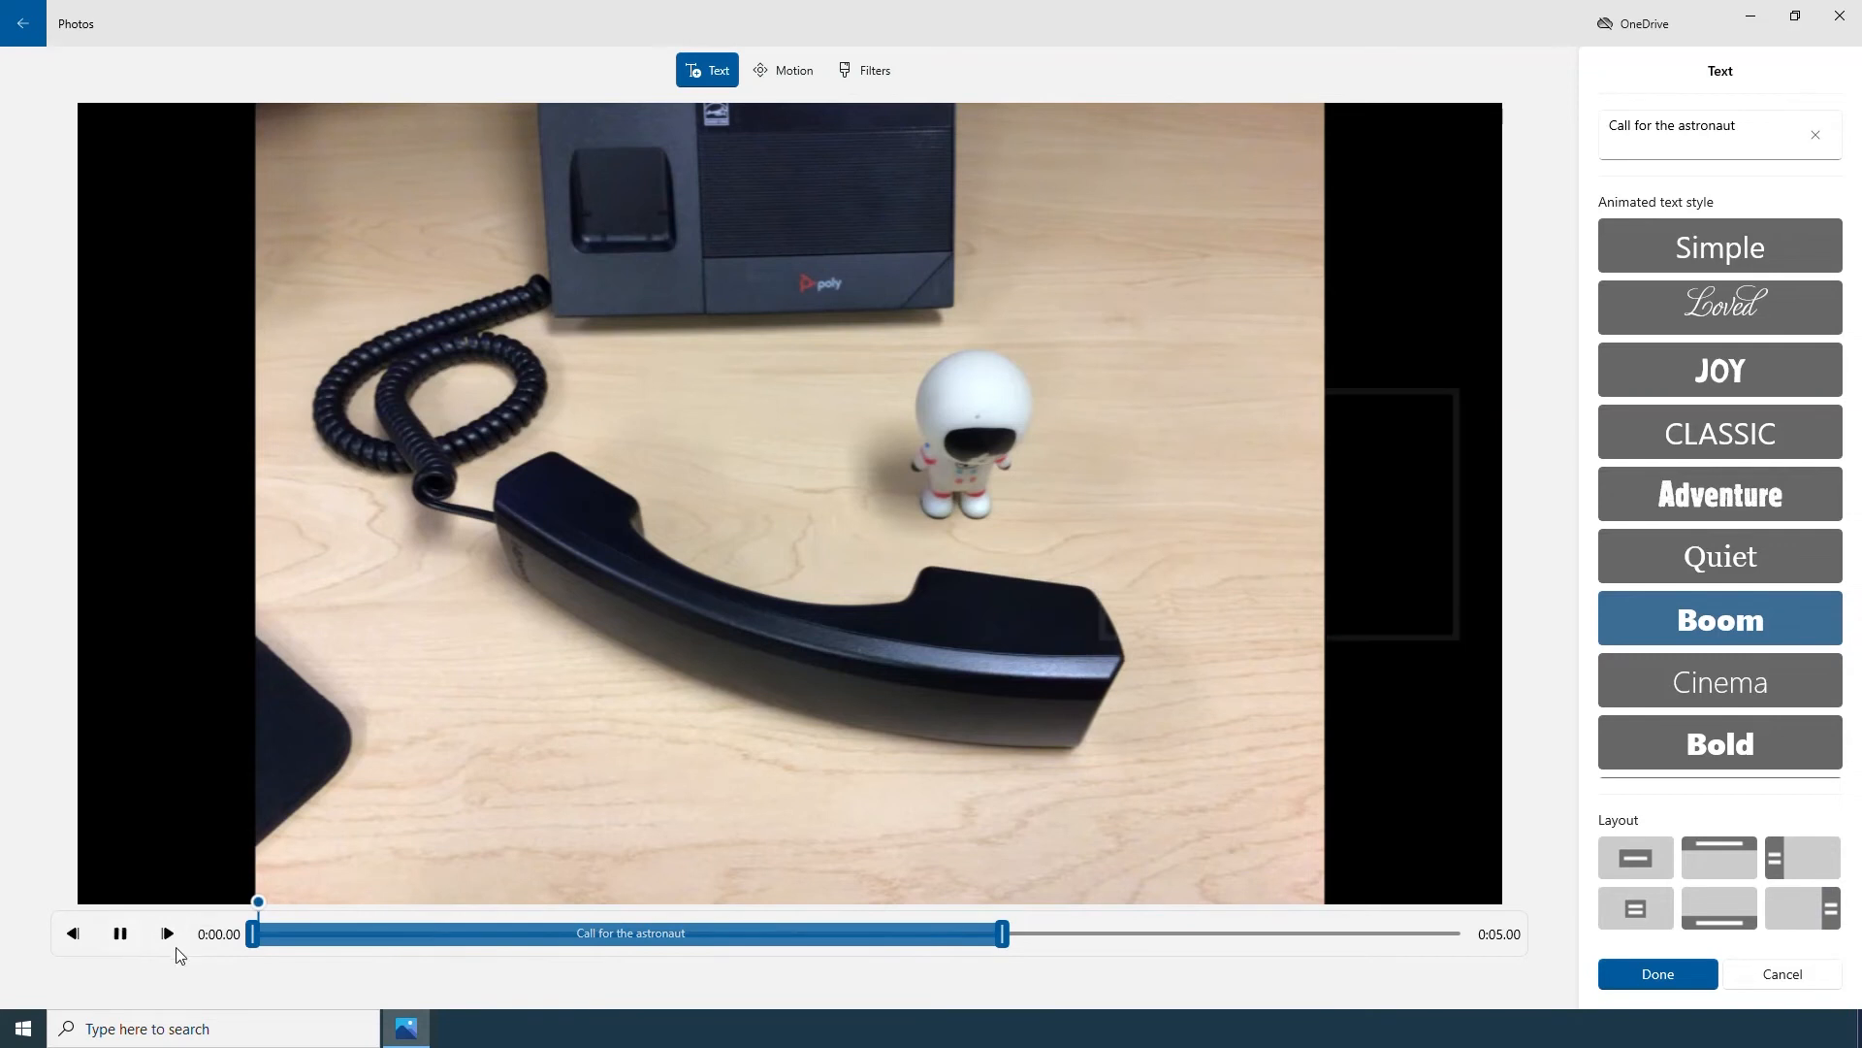
pyautogui.click(122, 934)
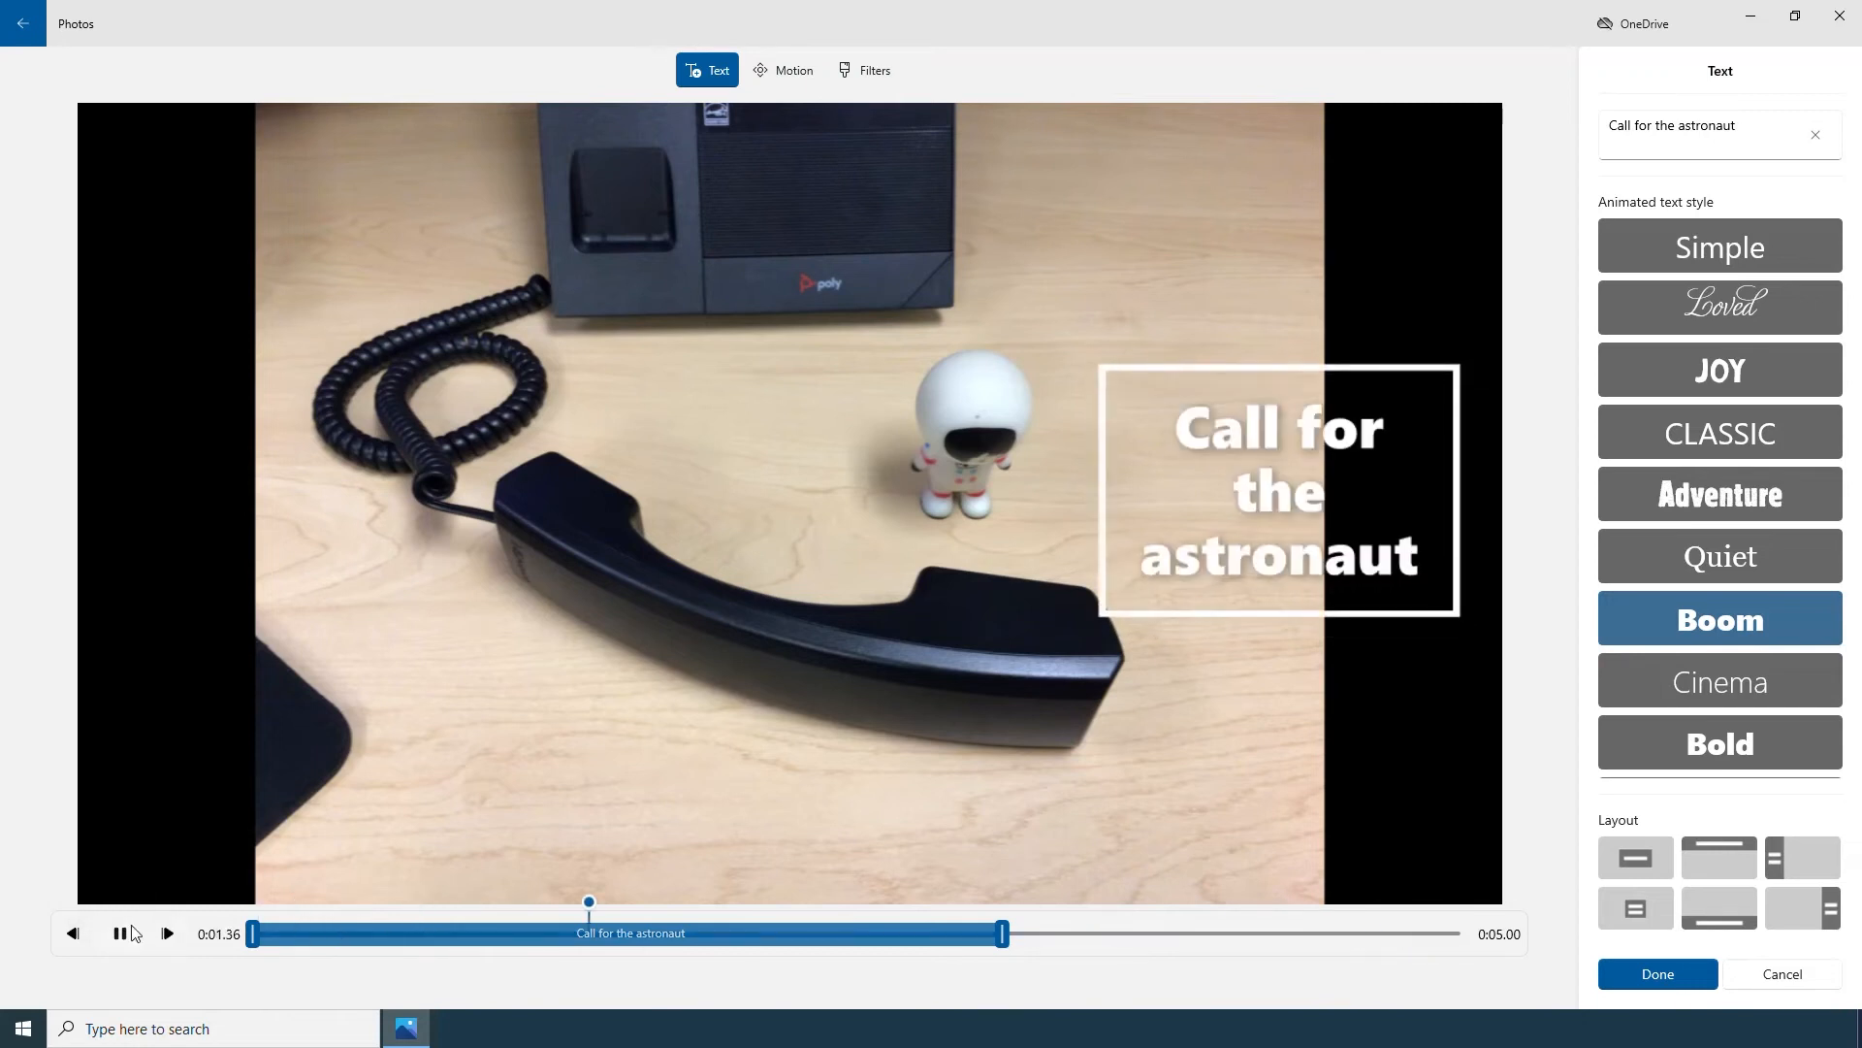
pyautogui.click(121, 934)
pyautogui.moveTo(995, 941); pyautogui.dragTo(857, 946)
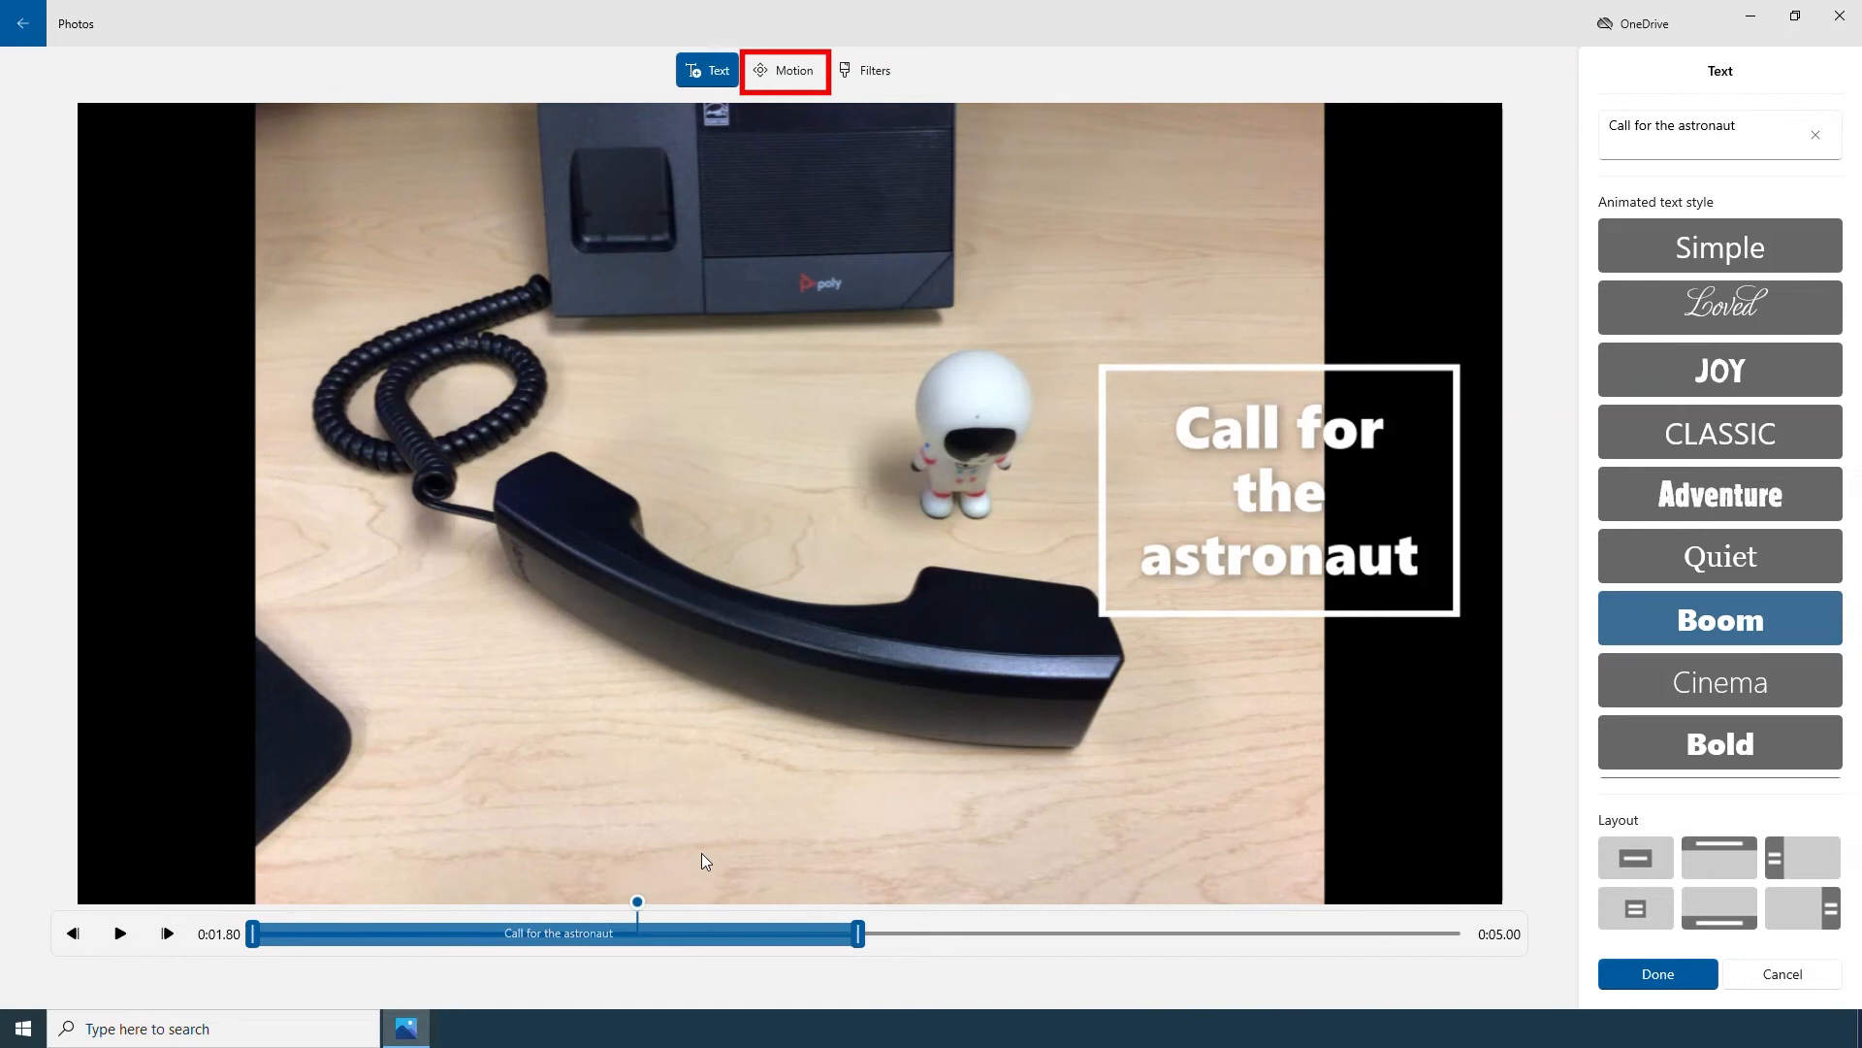
# - Apply the Zoom out left camera motion to the picture and preview the clip
pyautogui.scroll(-5, 1711, 693)
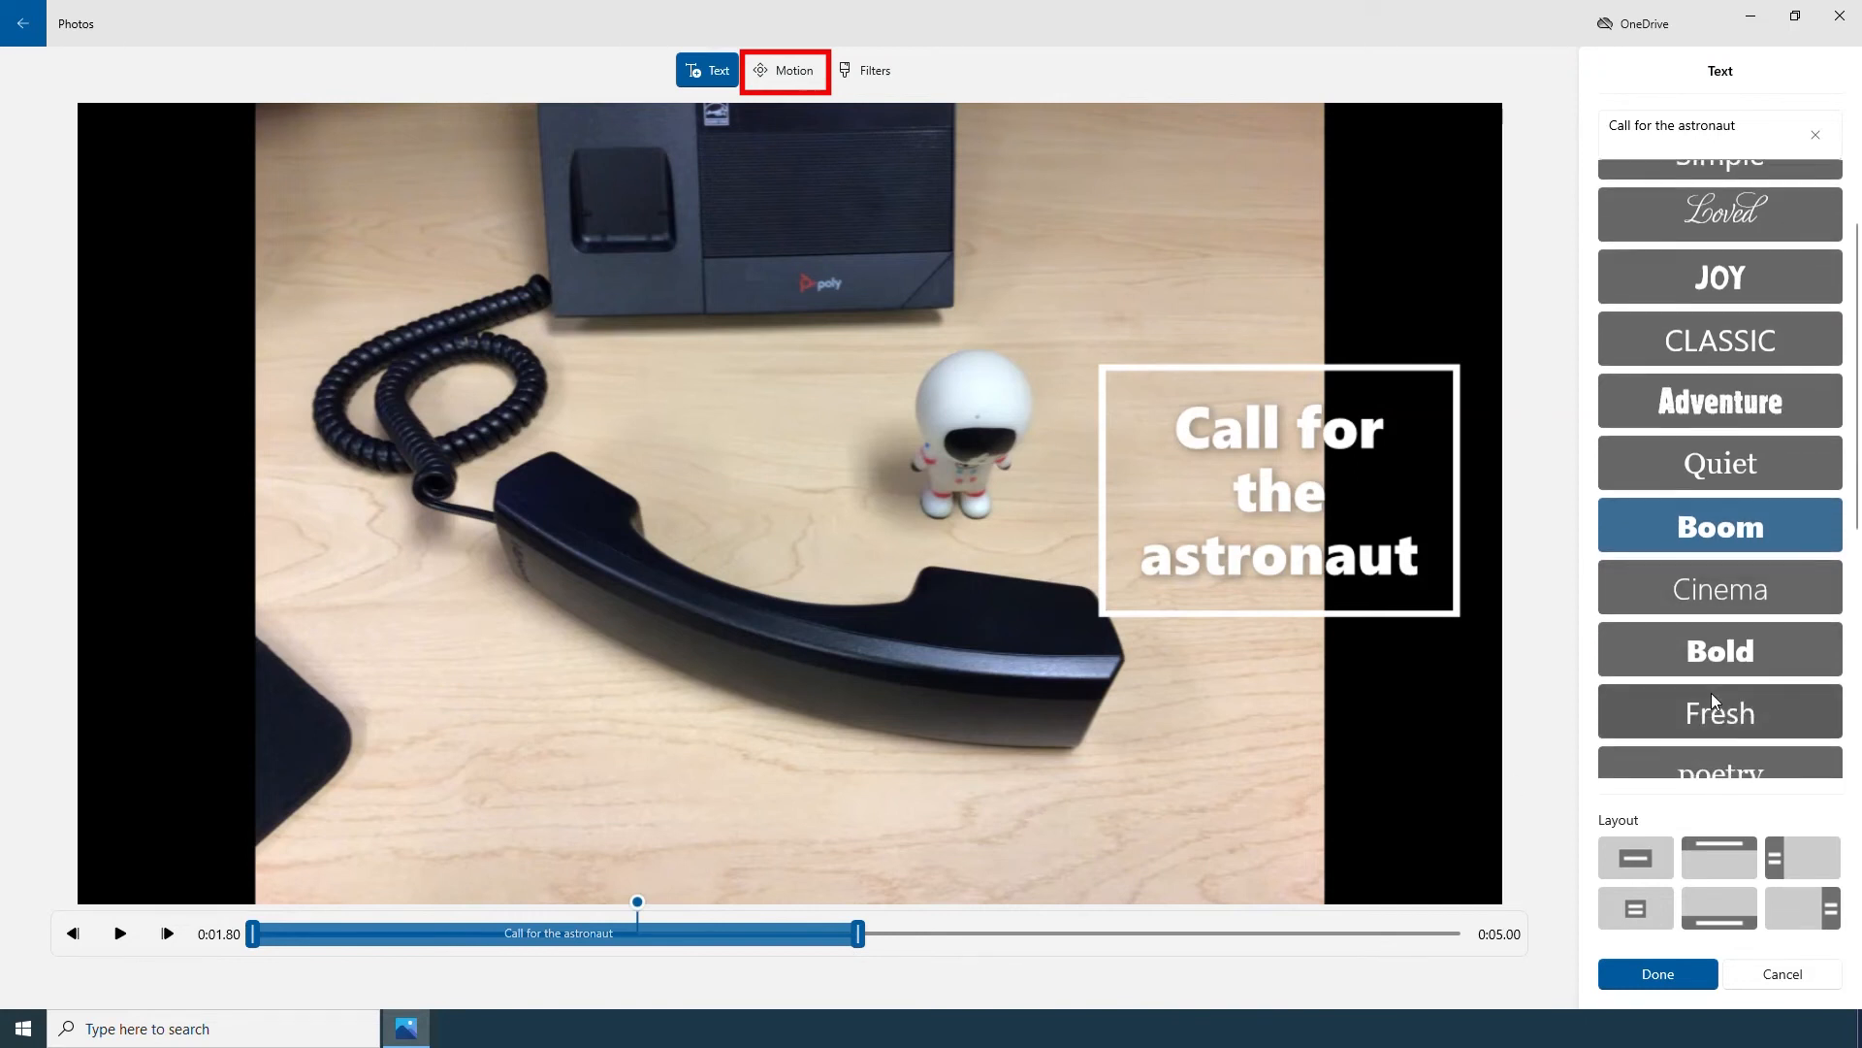
pyautogui.click(787, 78)
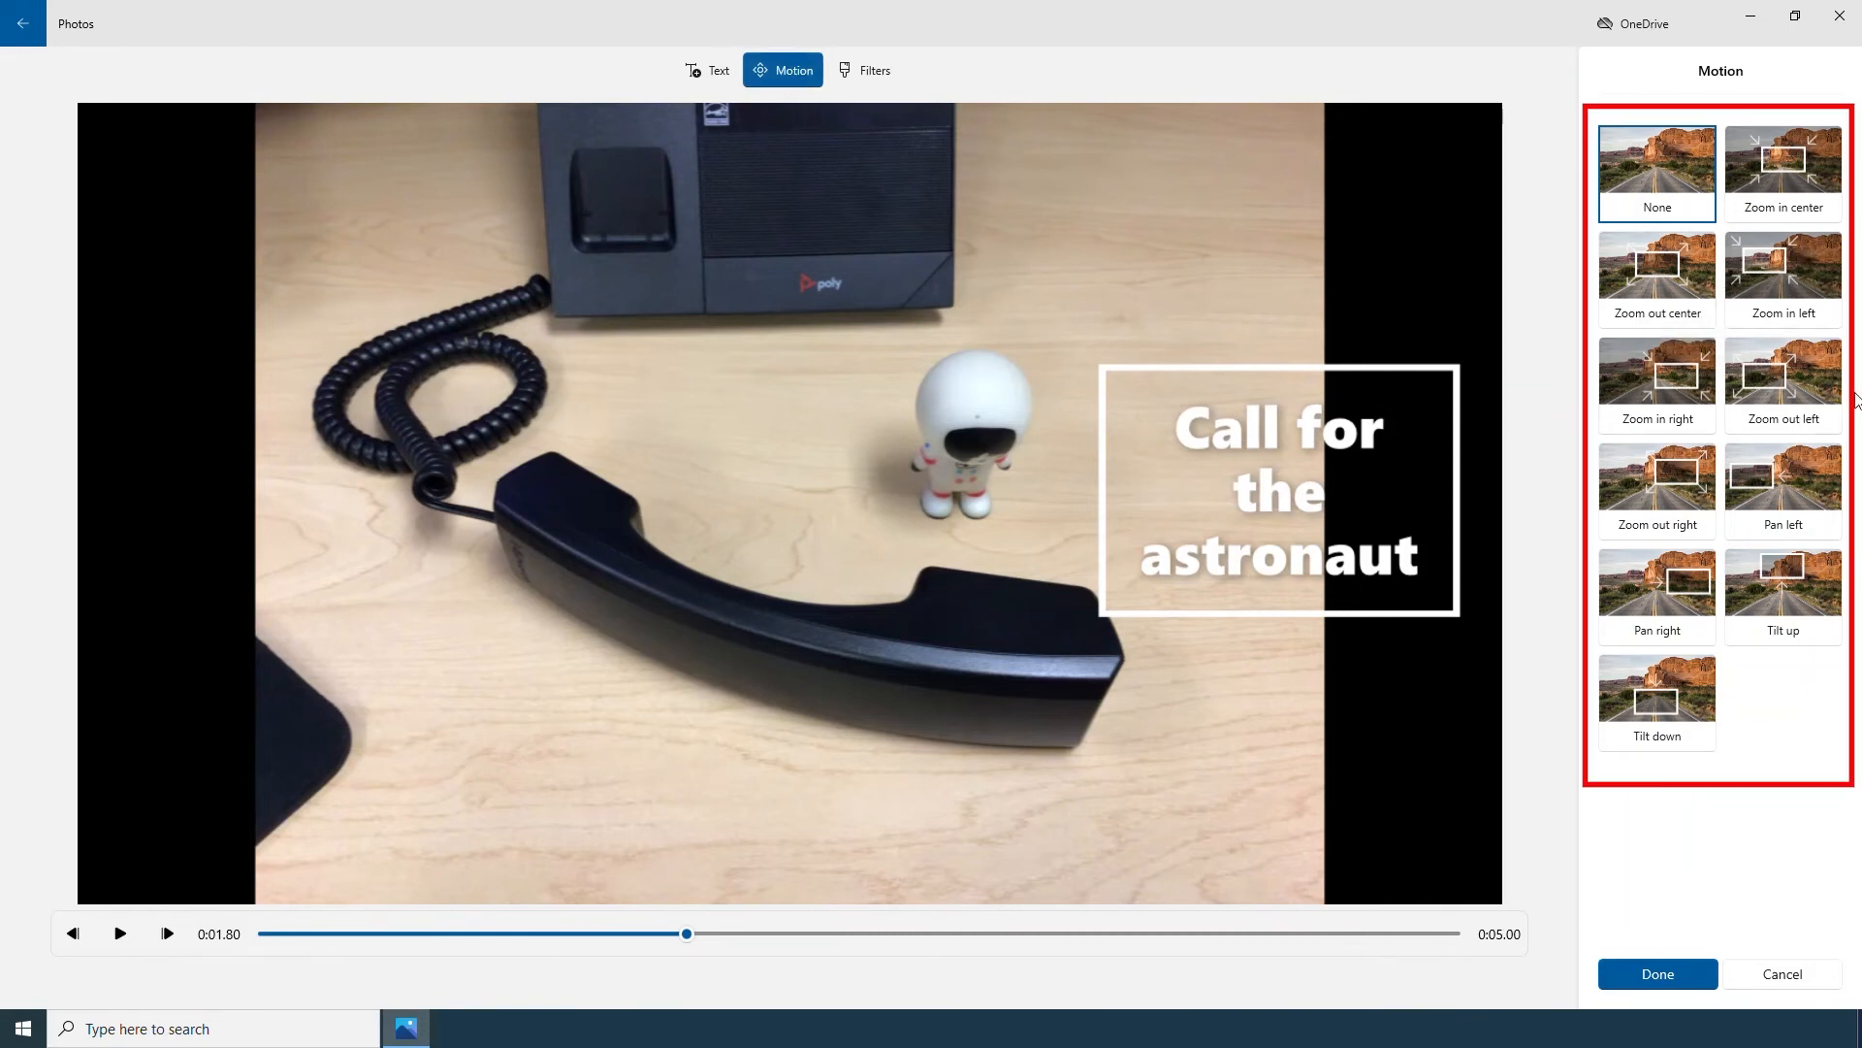
pyautogui.click(1783, 393)
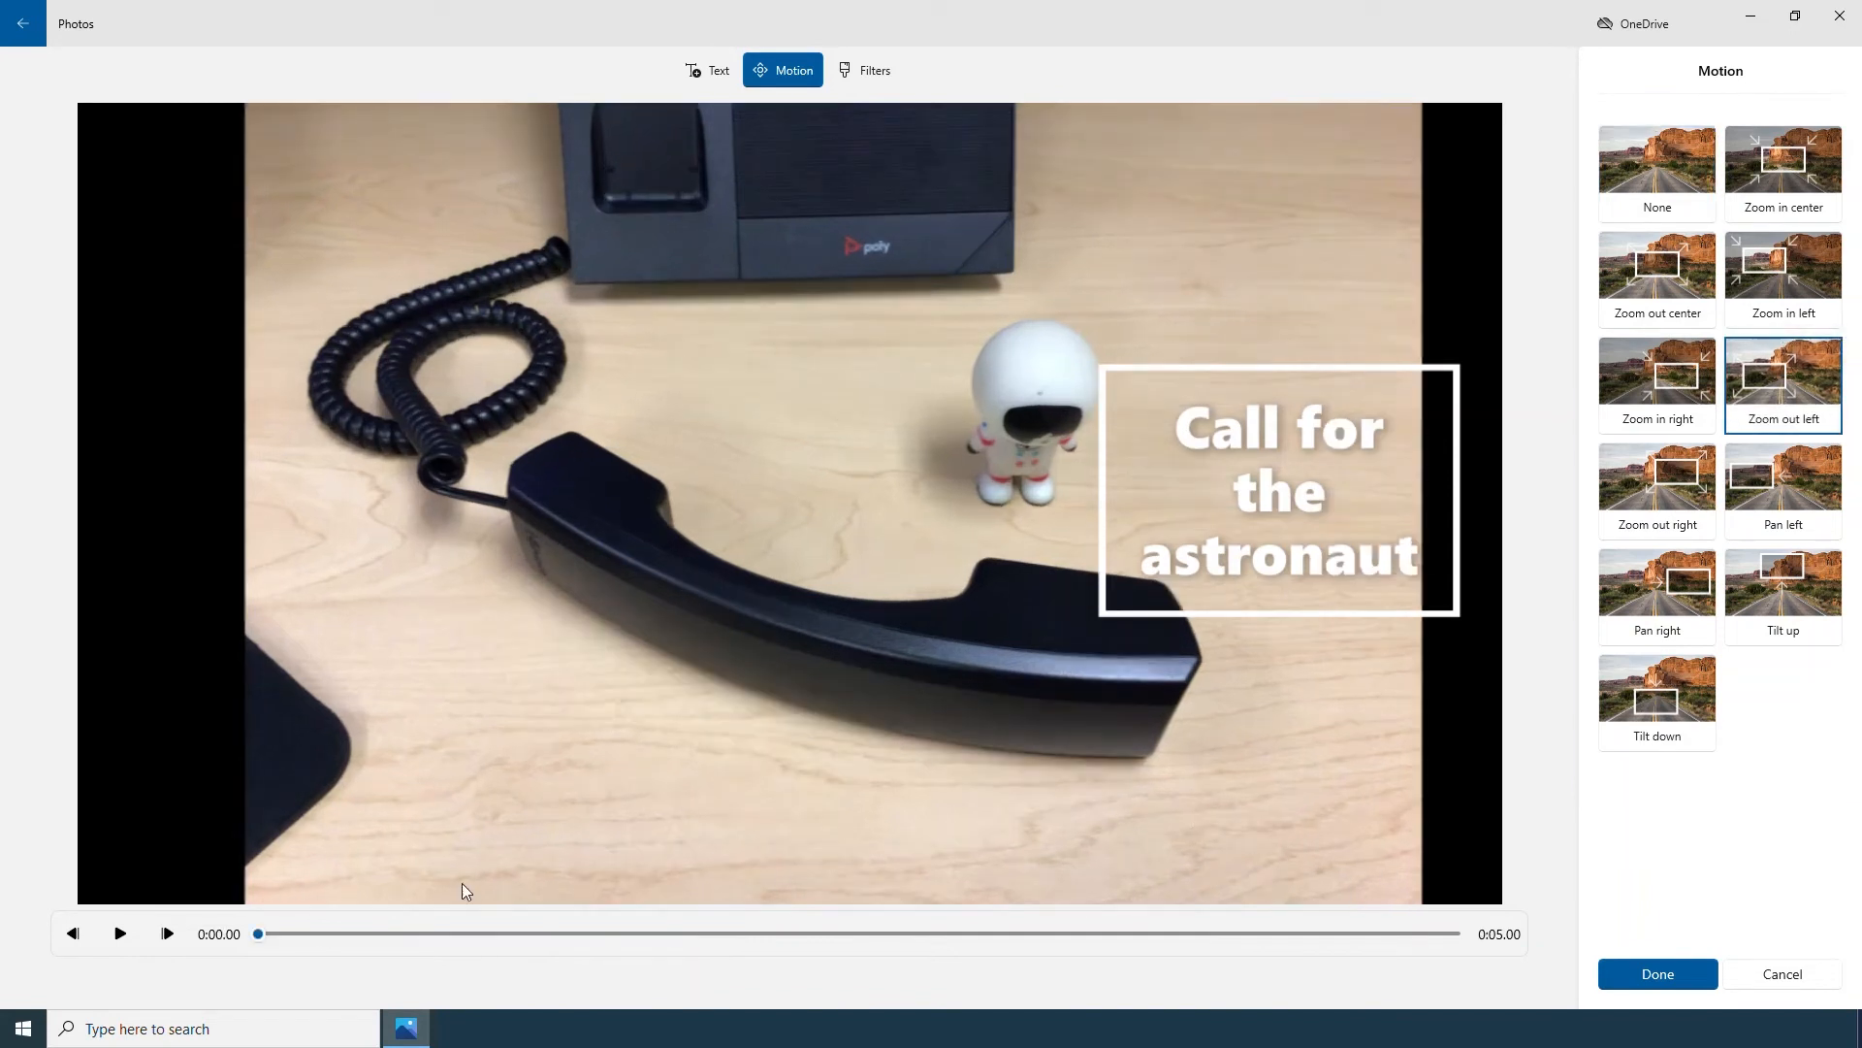
pyautogui.click(120, 936)
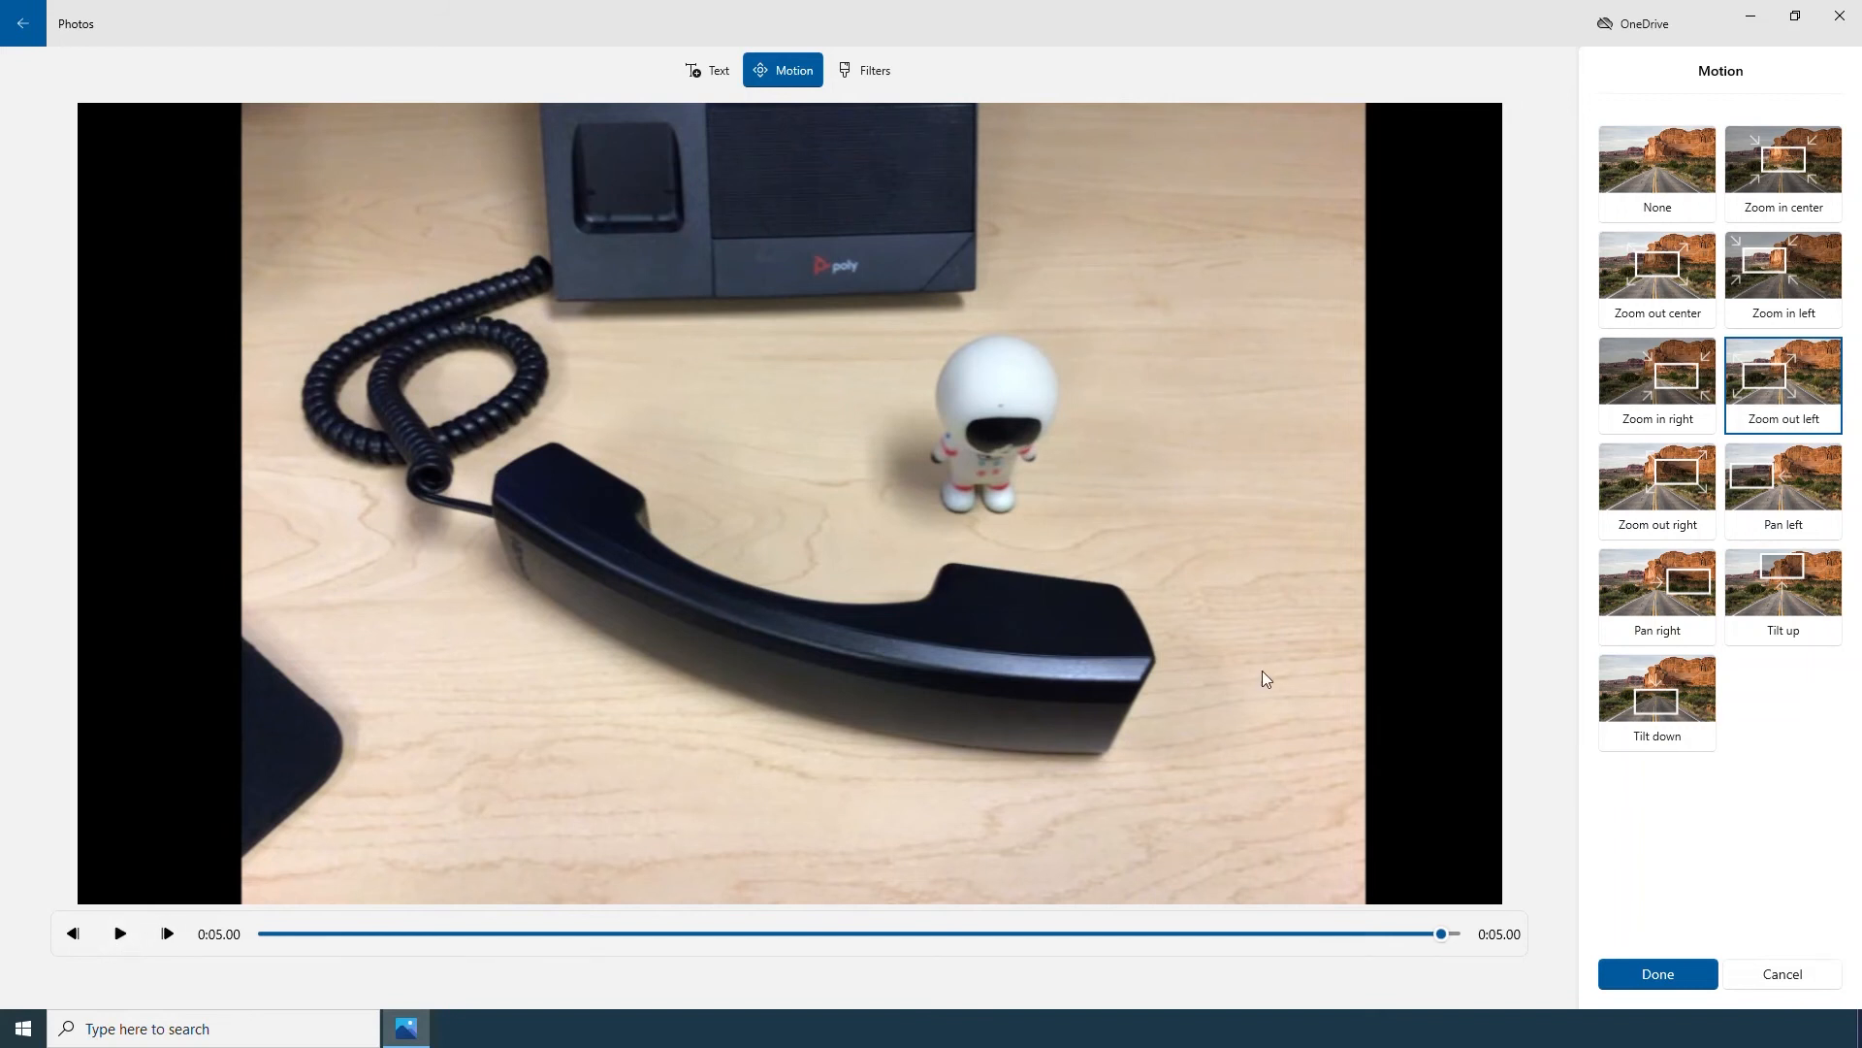
# - Apply the Sepia filter to the picture, preview the clip, and move the playhead back to about 0:01.23
pyautogui.click(856, 84)
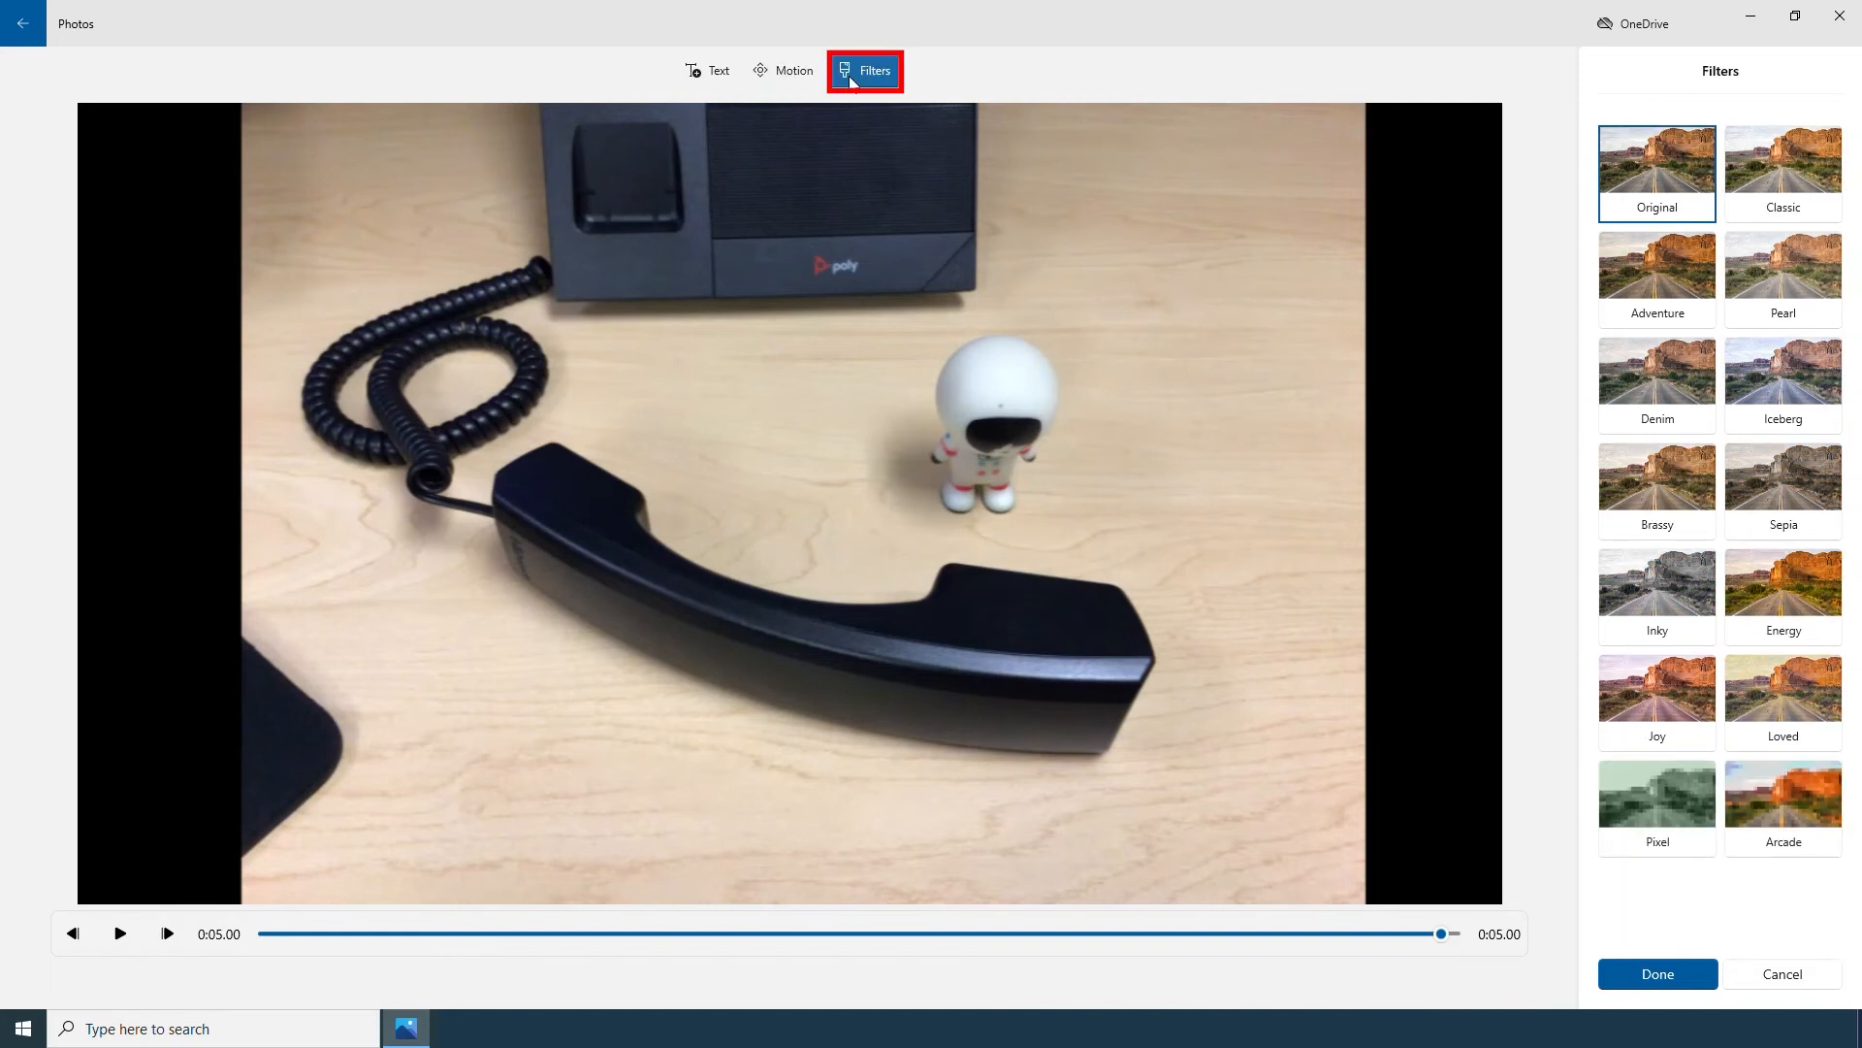
pyautogui.click(1810, 516)
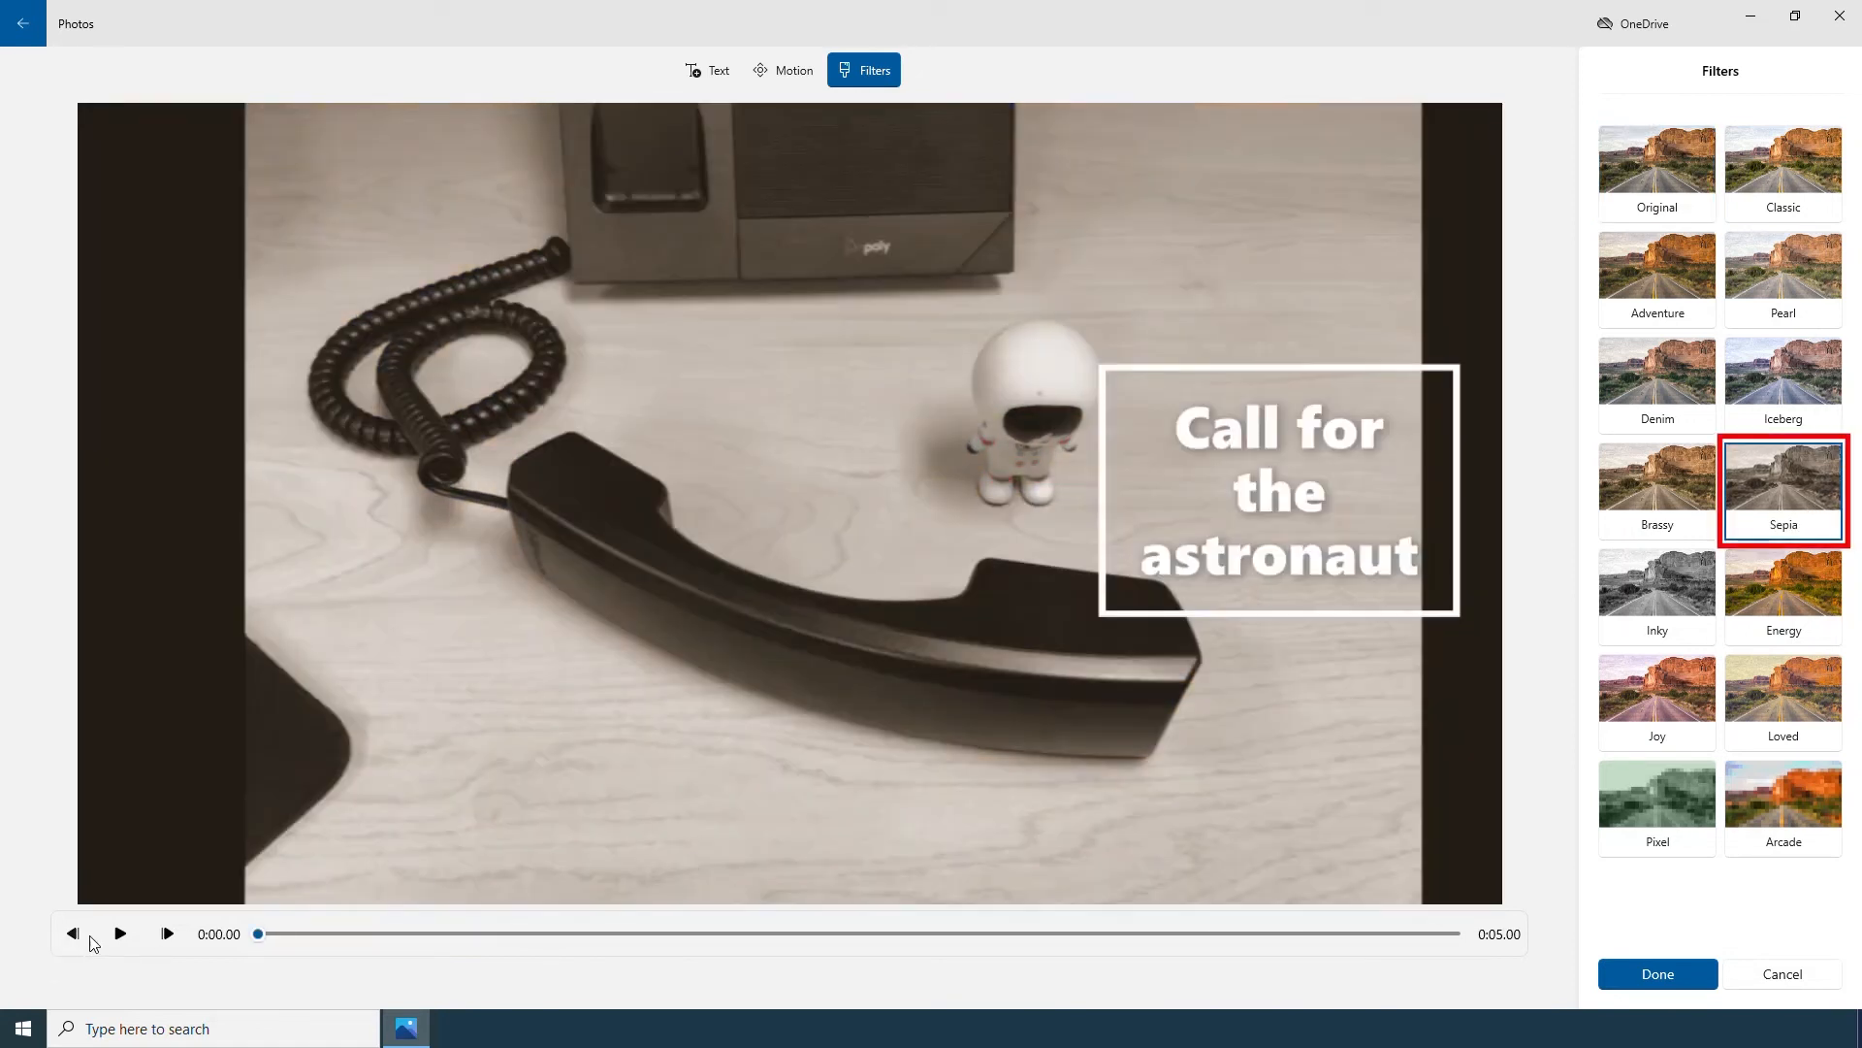
pyautogui.click(120, 934)
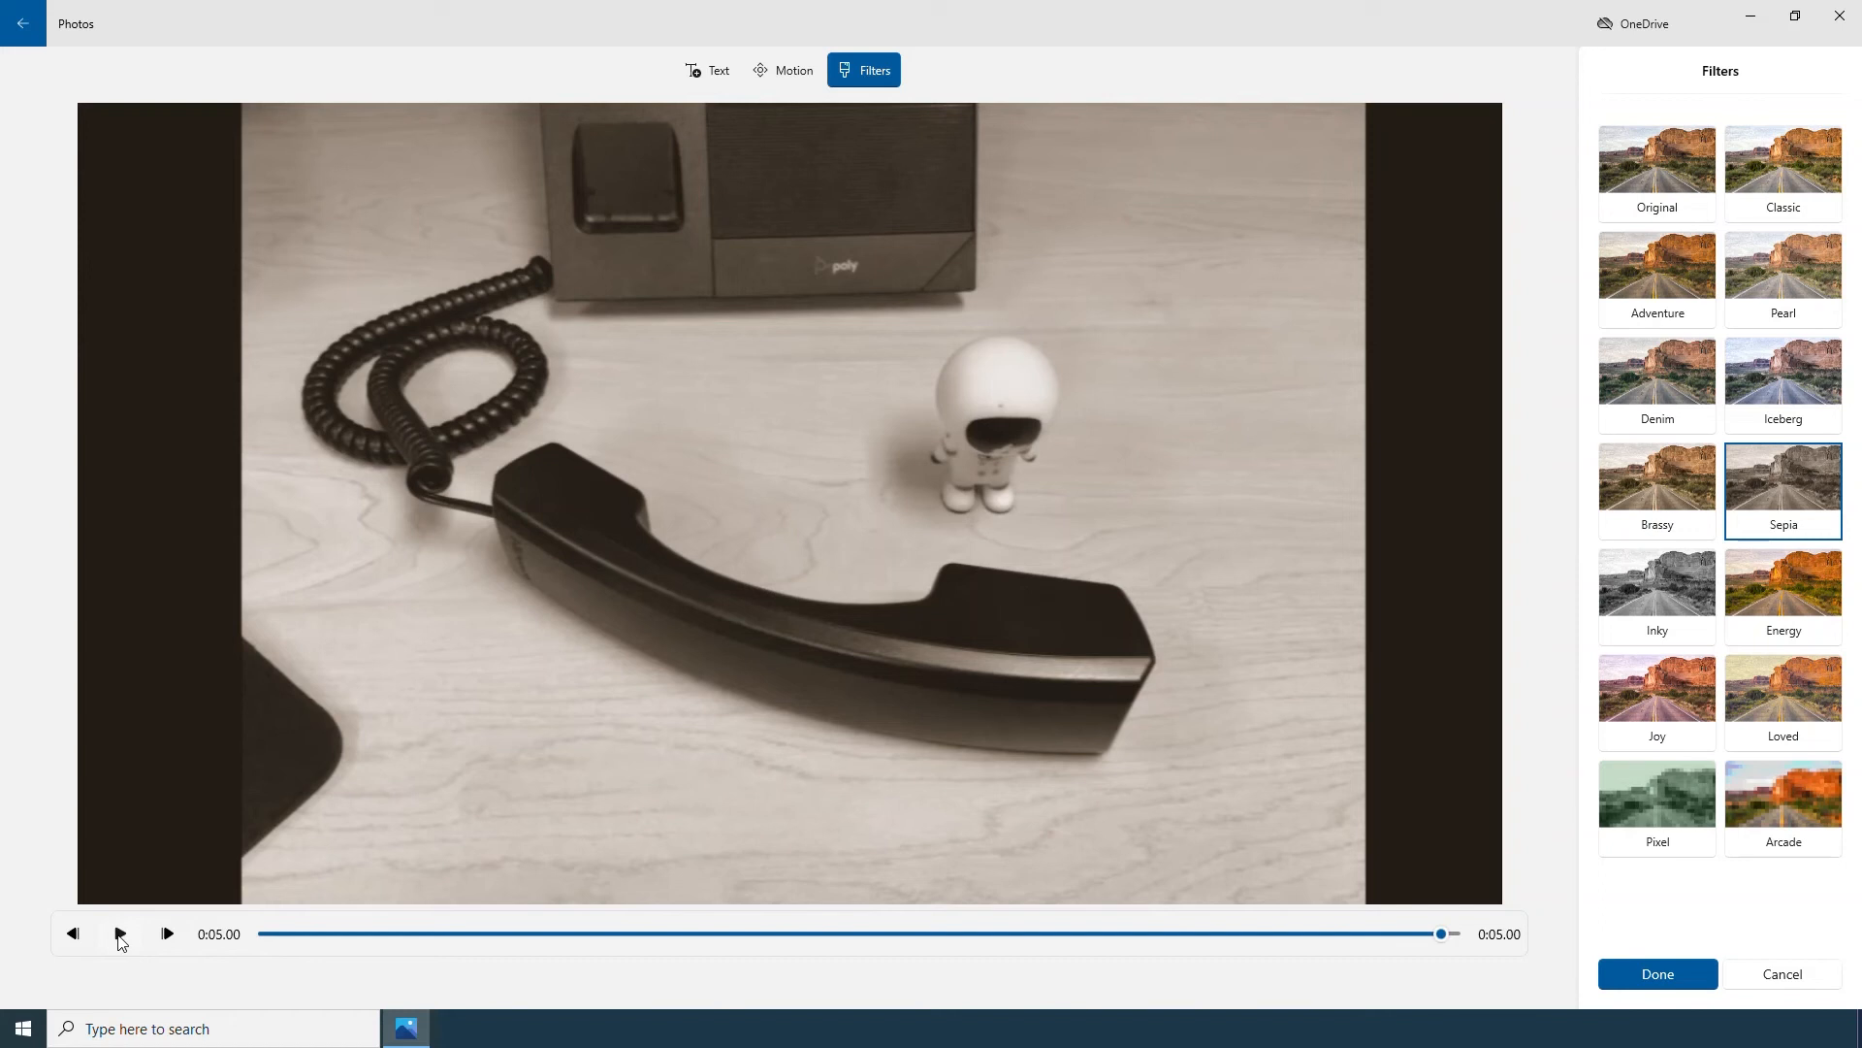
pyautogui.moveTo(1441, 934); pyautogui.dragTo(553, 946)
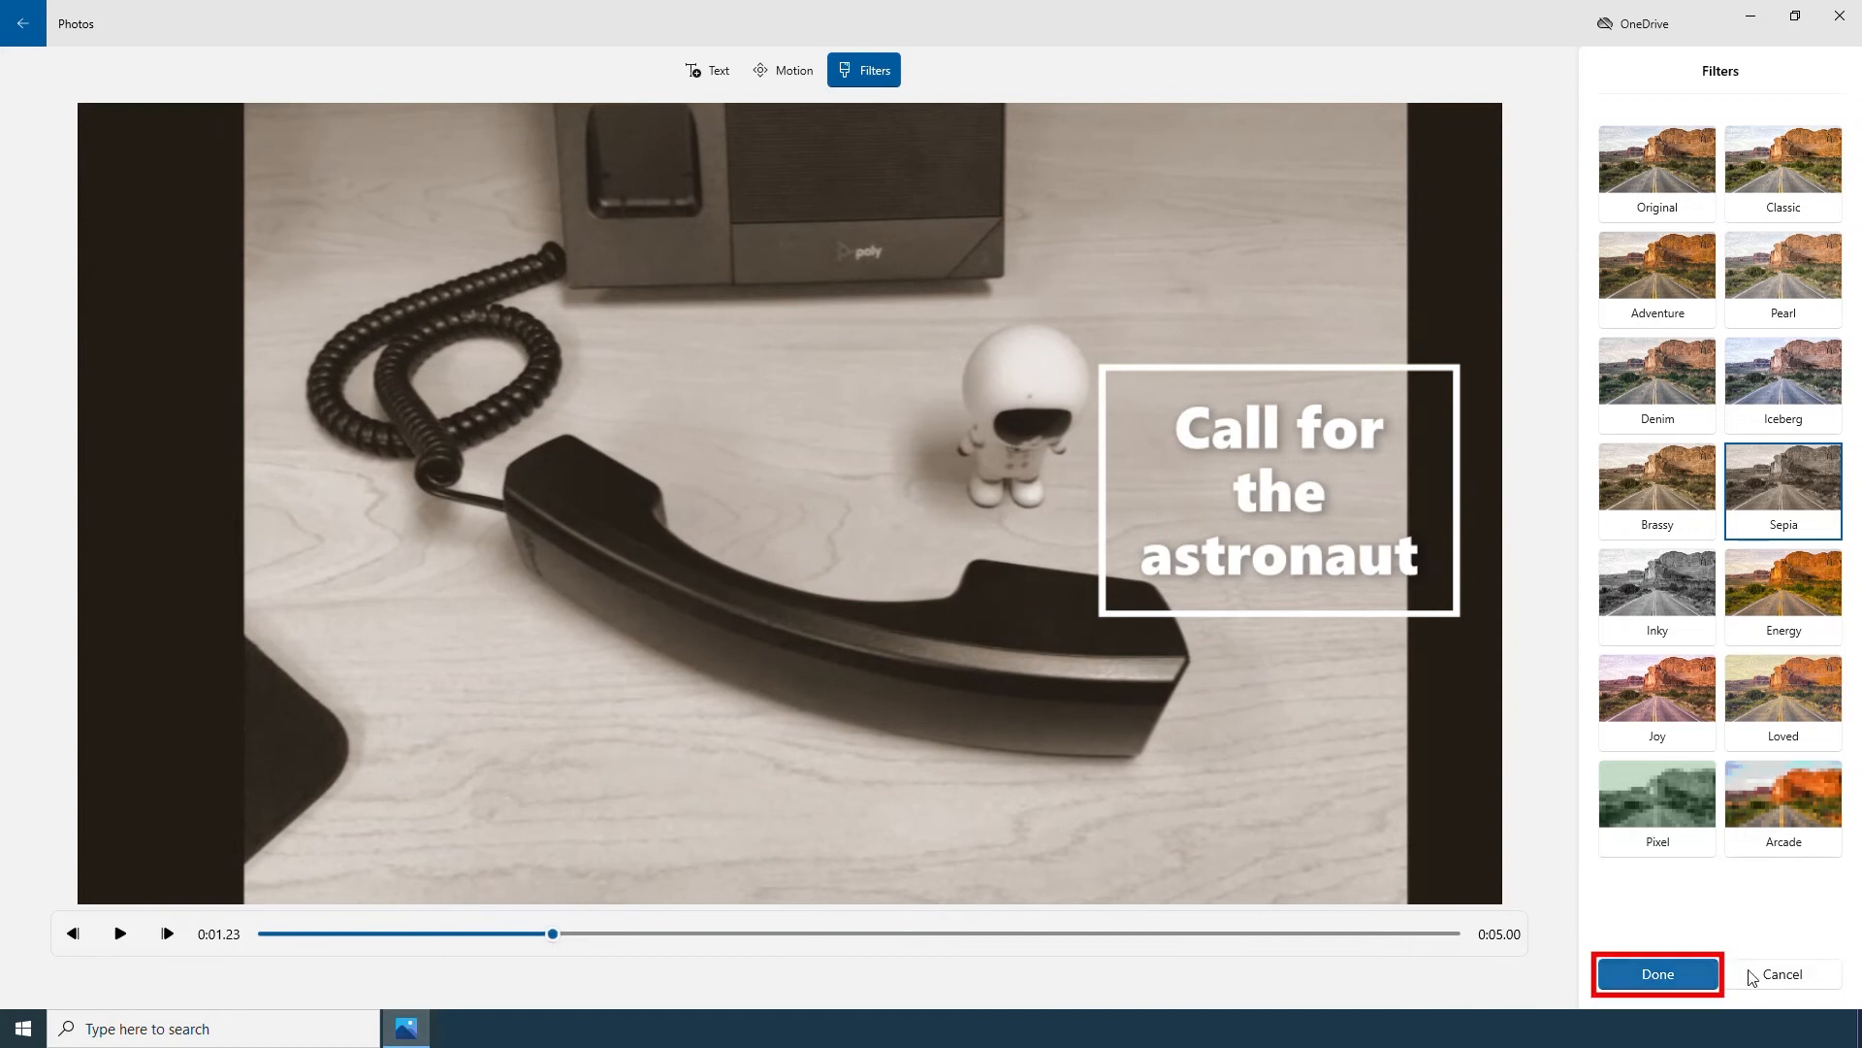
# - Finish the video and export it at High 1080p quality to the Pictures folder as "call for astronaut"
pyautogui.click(1689, 975)
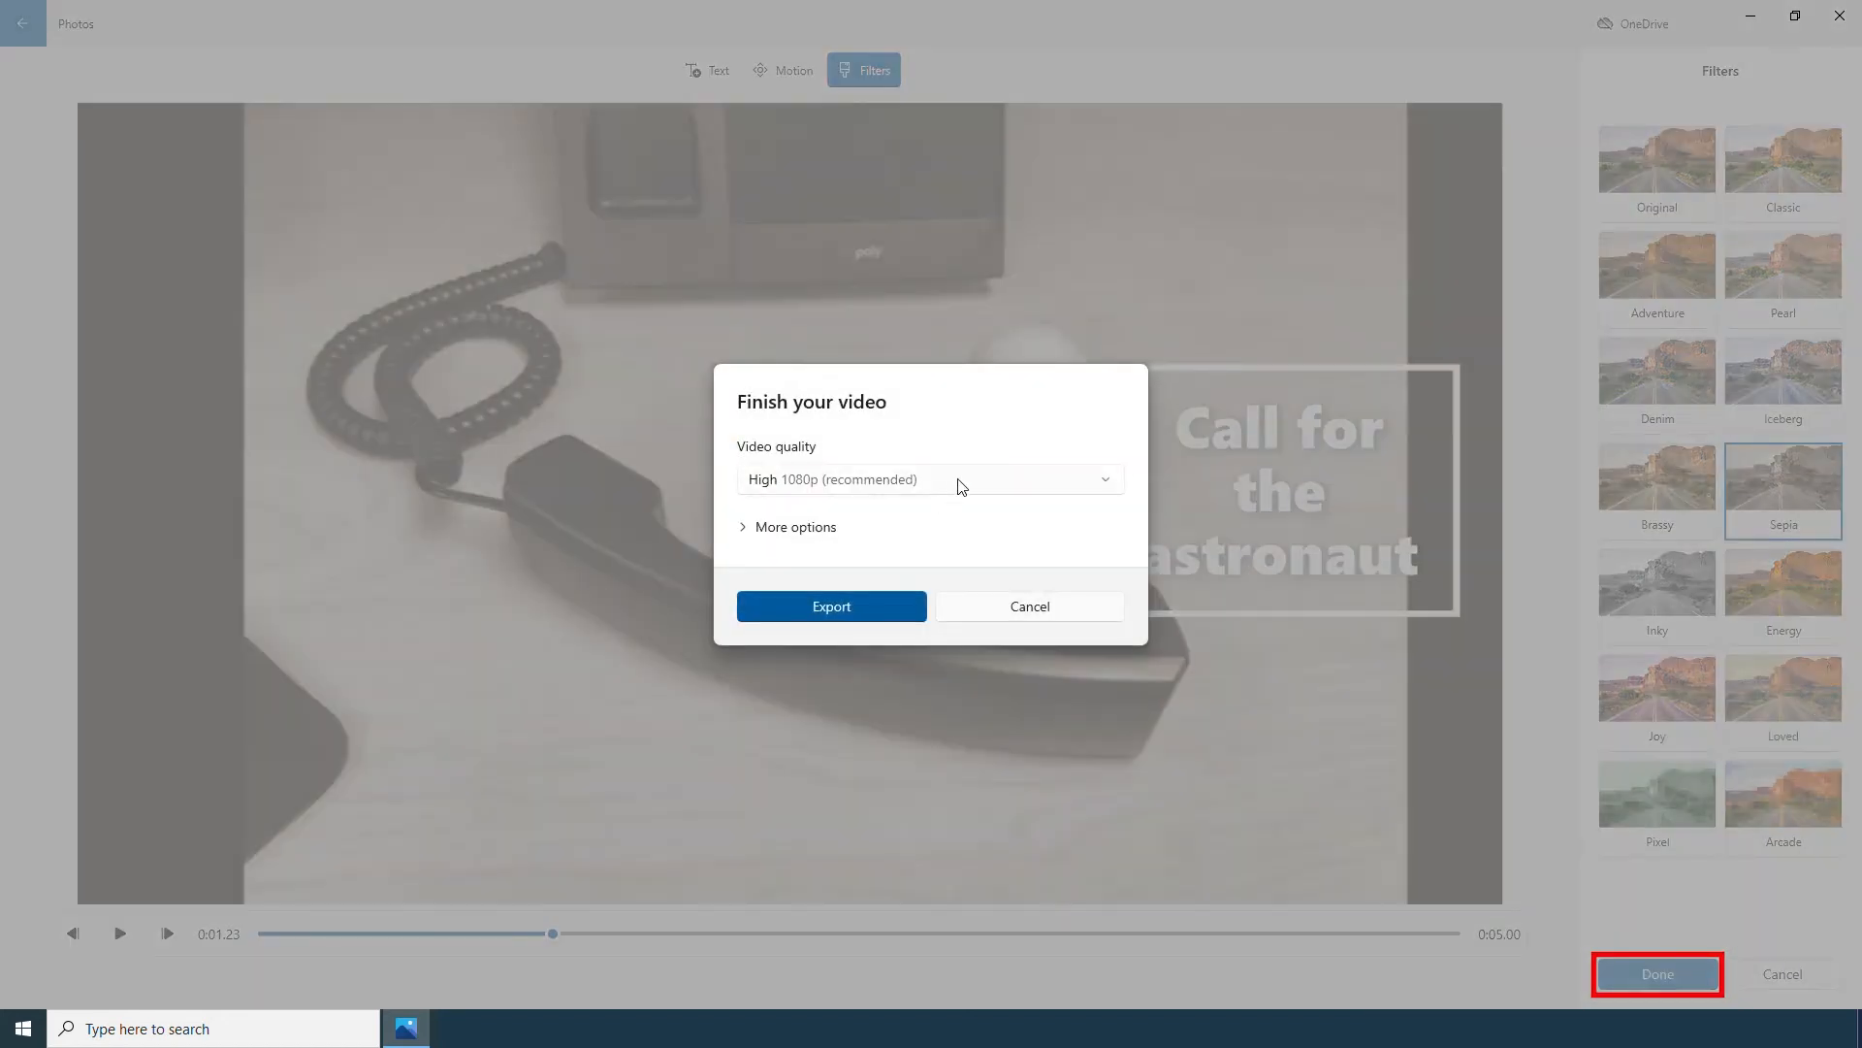
pyautogui.click(858, 611)
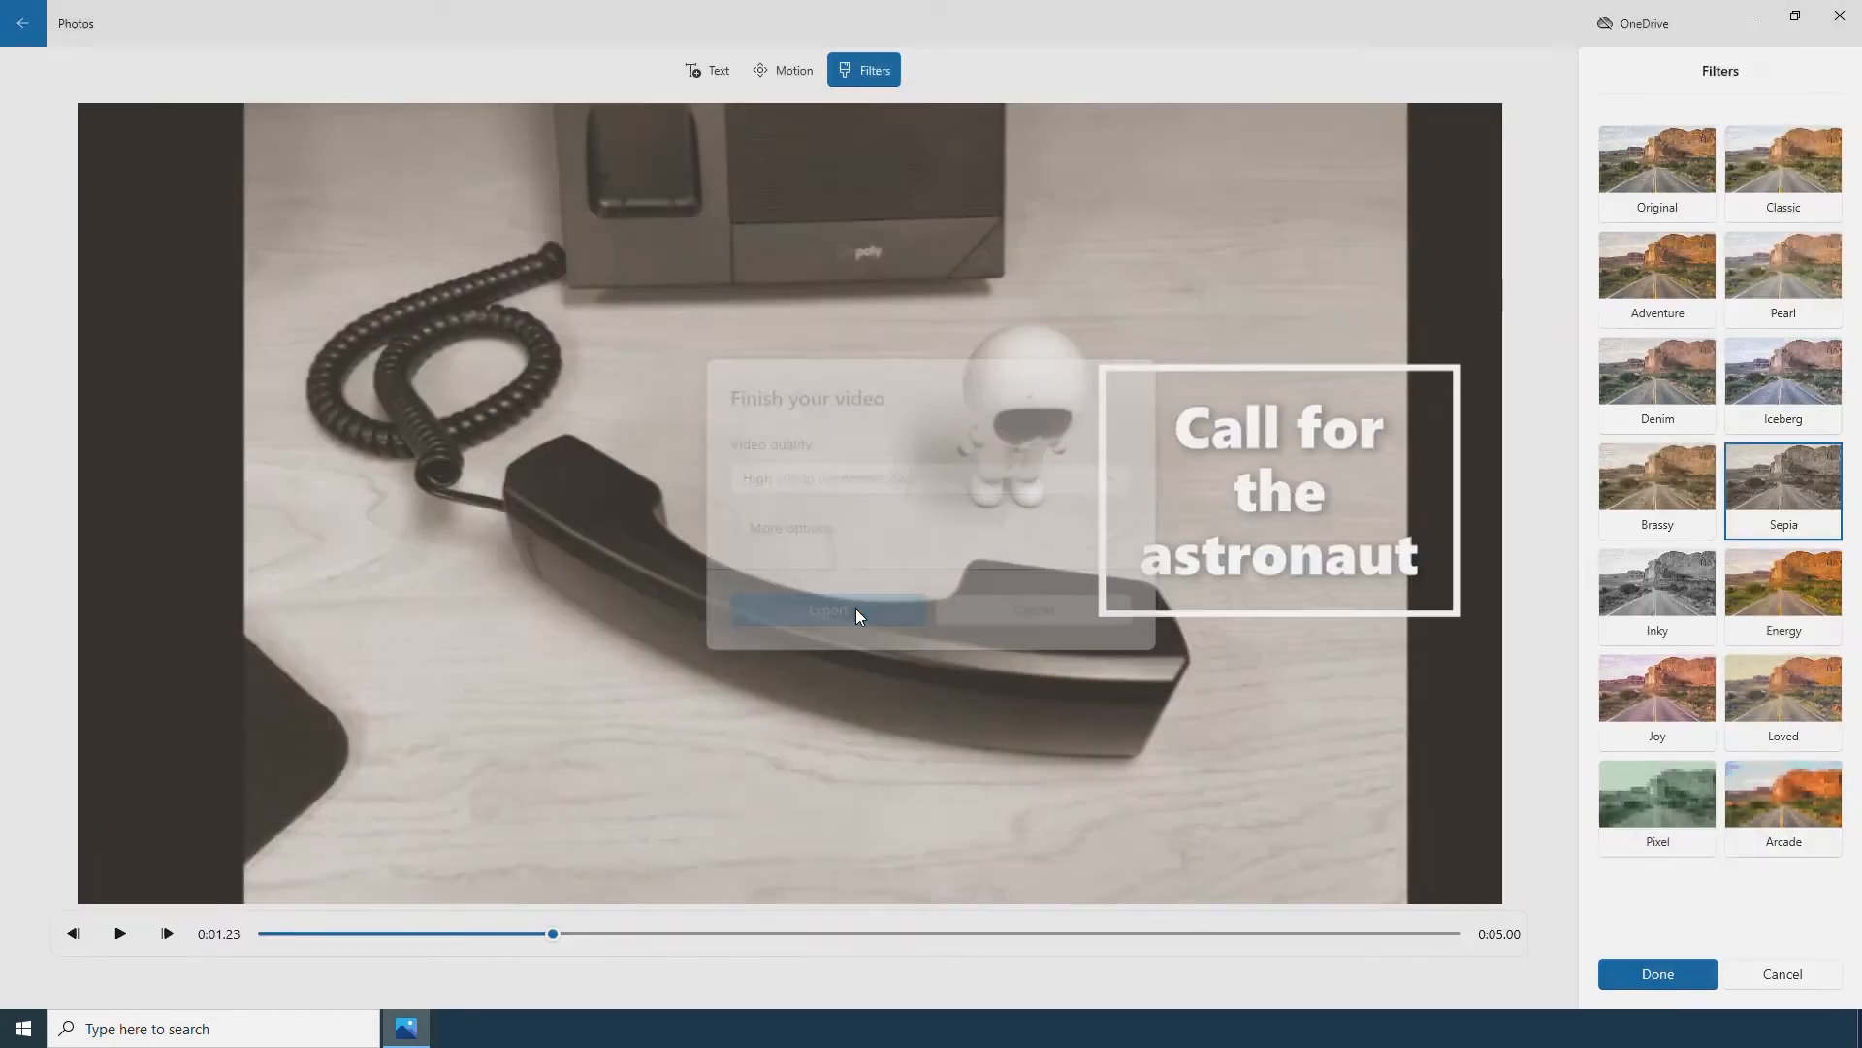
pyautogui.write('call for astronaut')
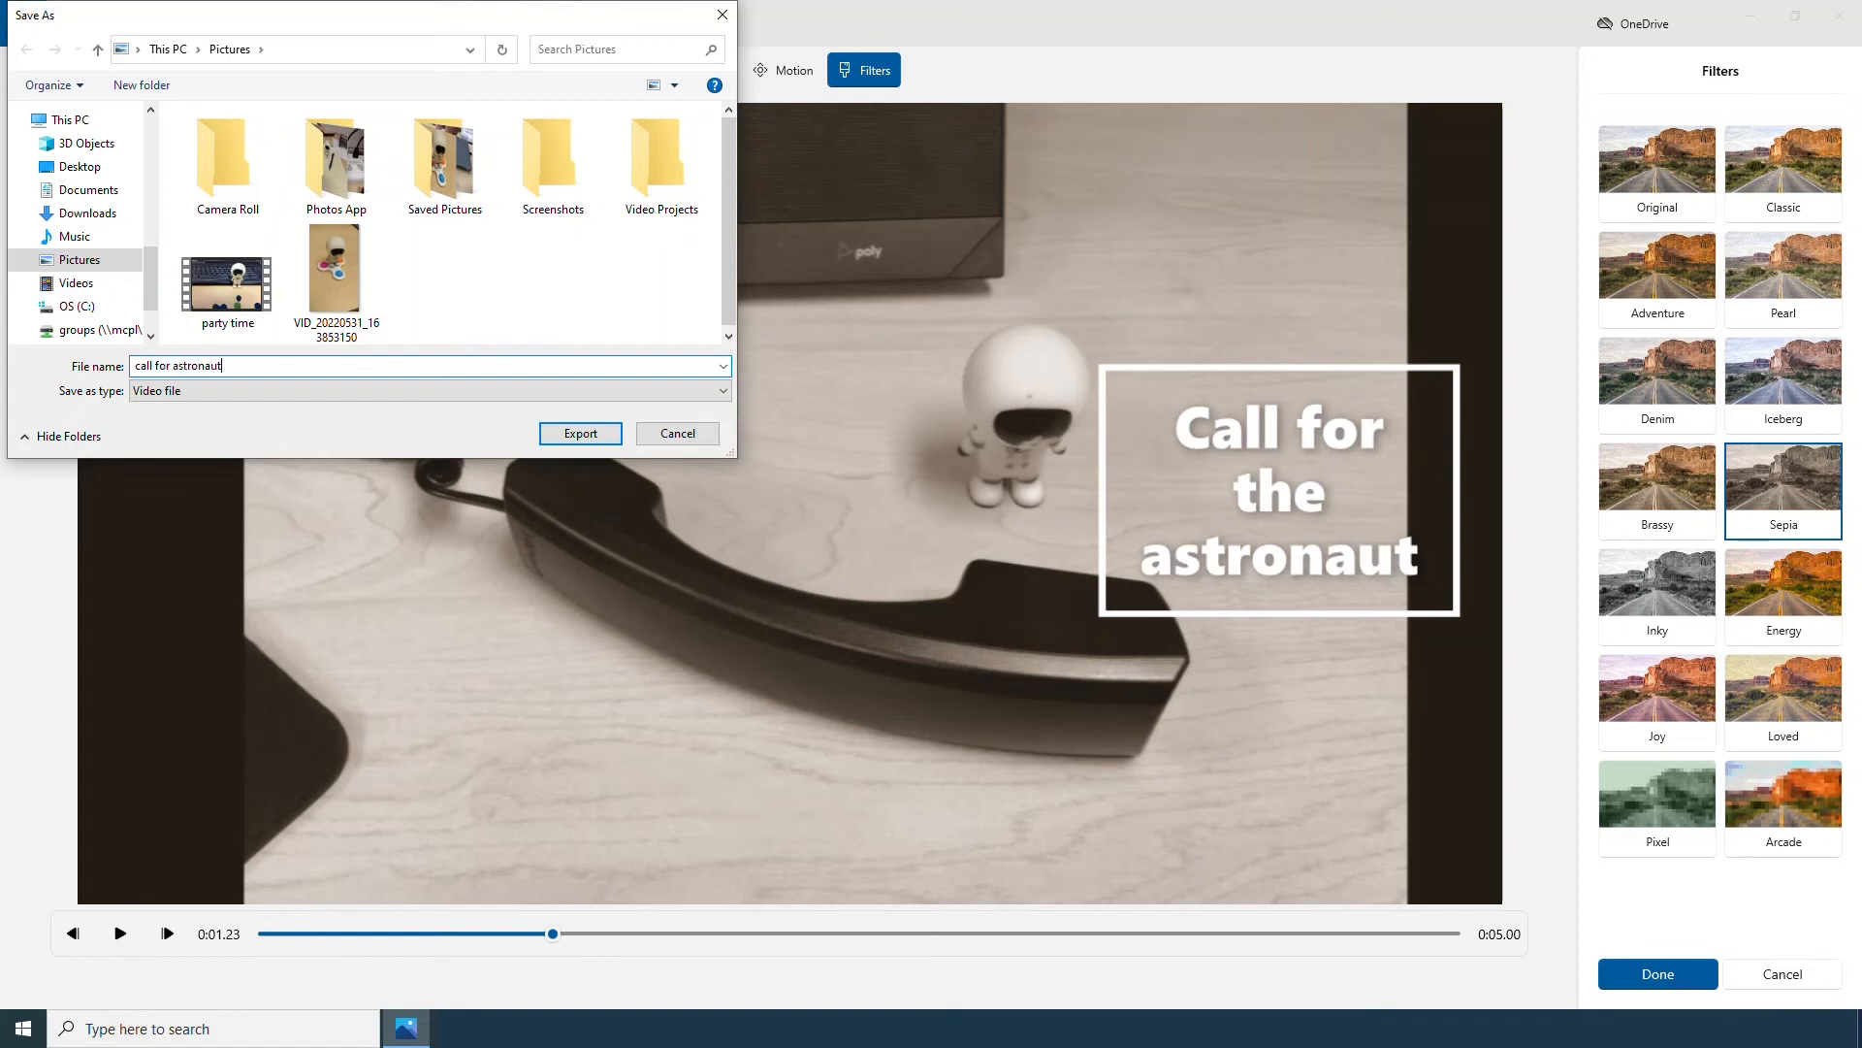
pyautogui.press('Return')
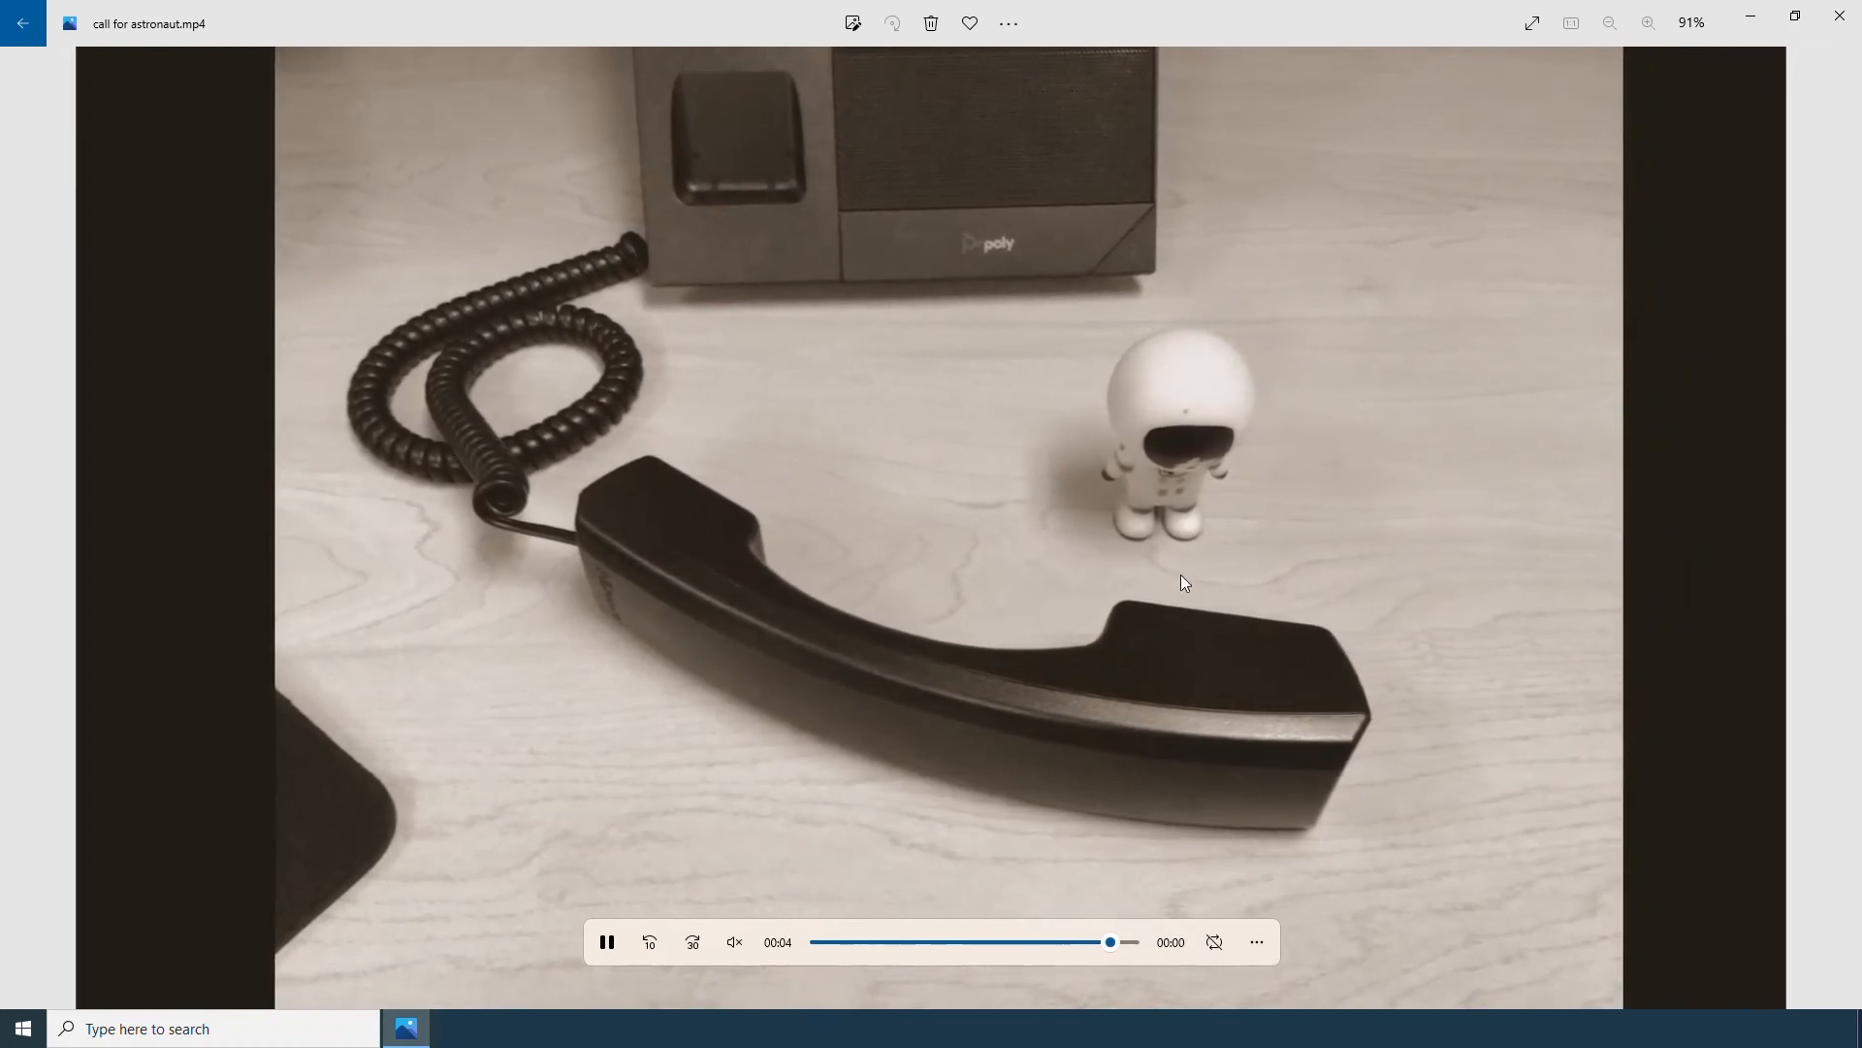
# - Return to the collection, open the 12-second video IMG_0022.MOV, and pause its playback near the end
pyautogui.click(18, 22)
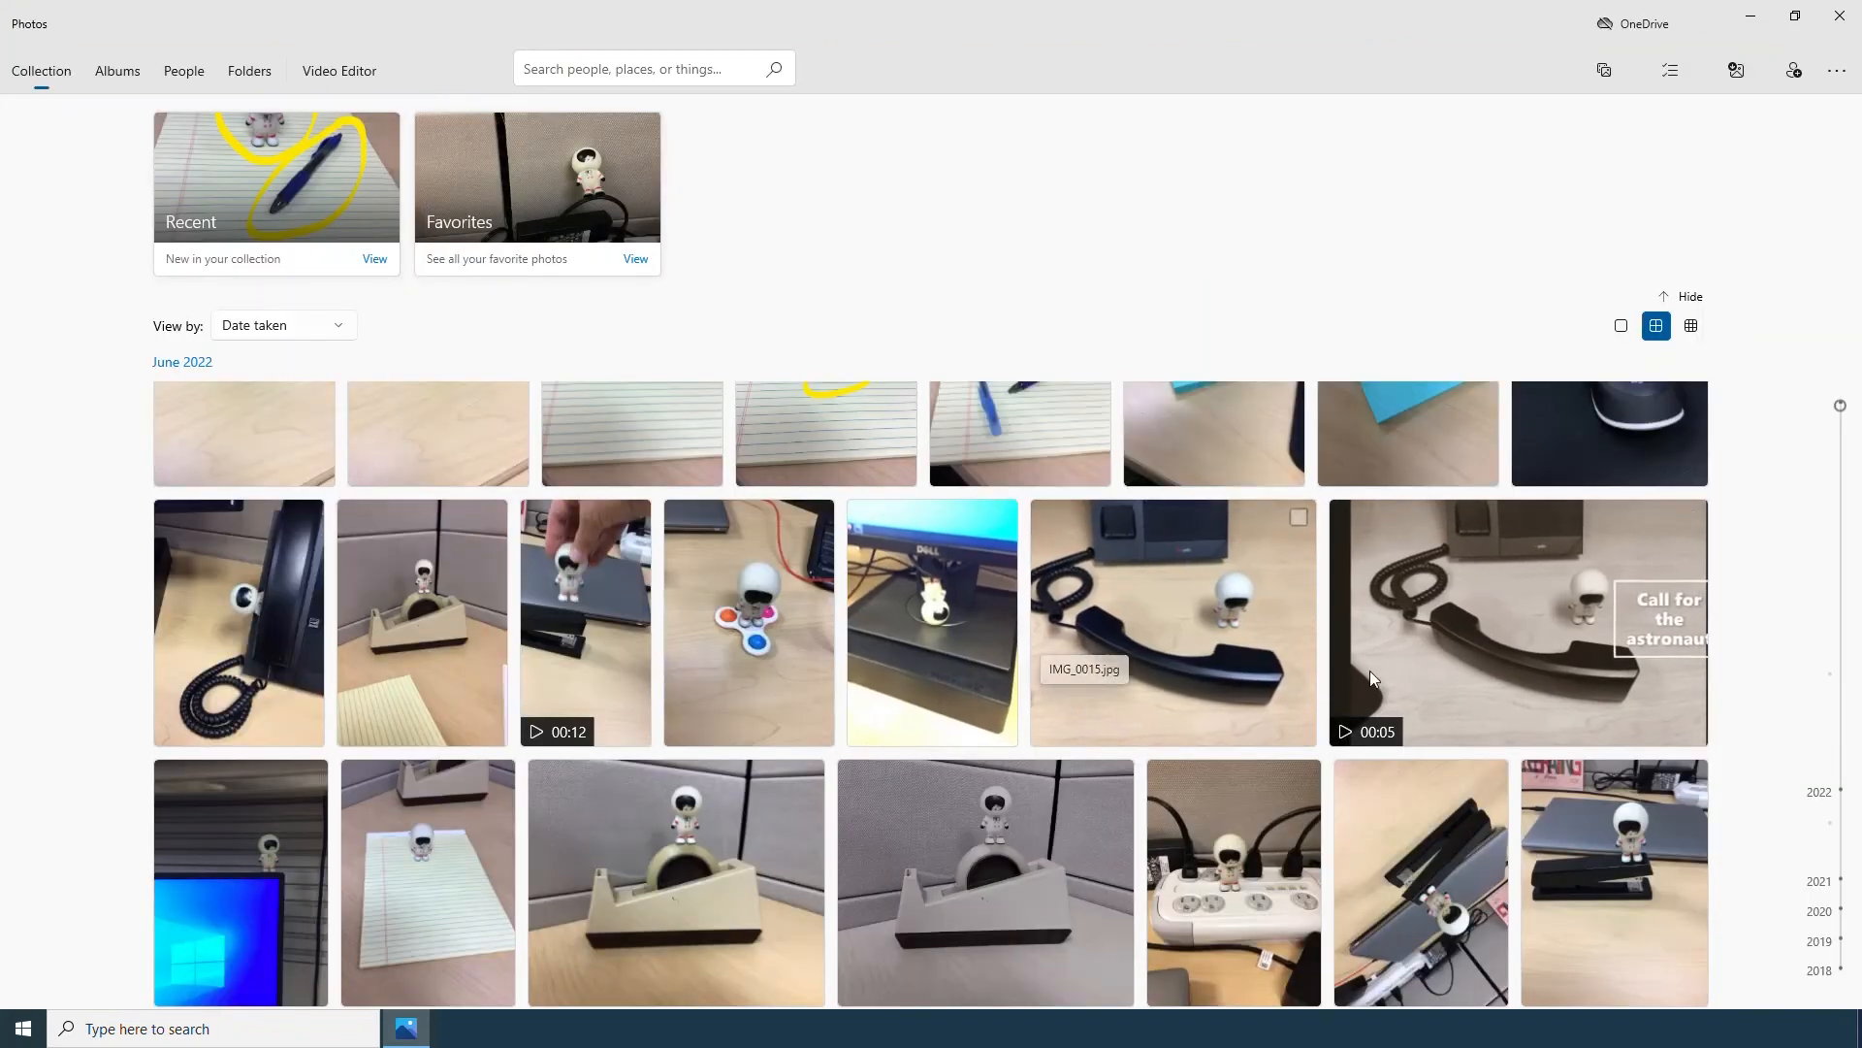
pyautogui.scroll(1, 1377, 669)
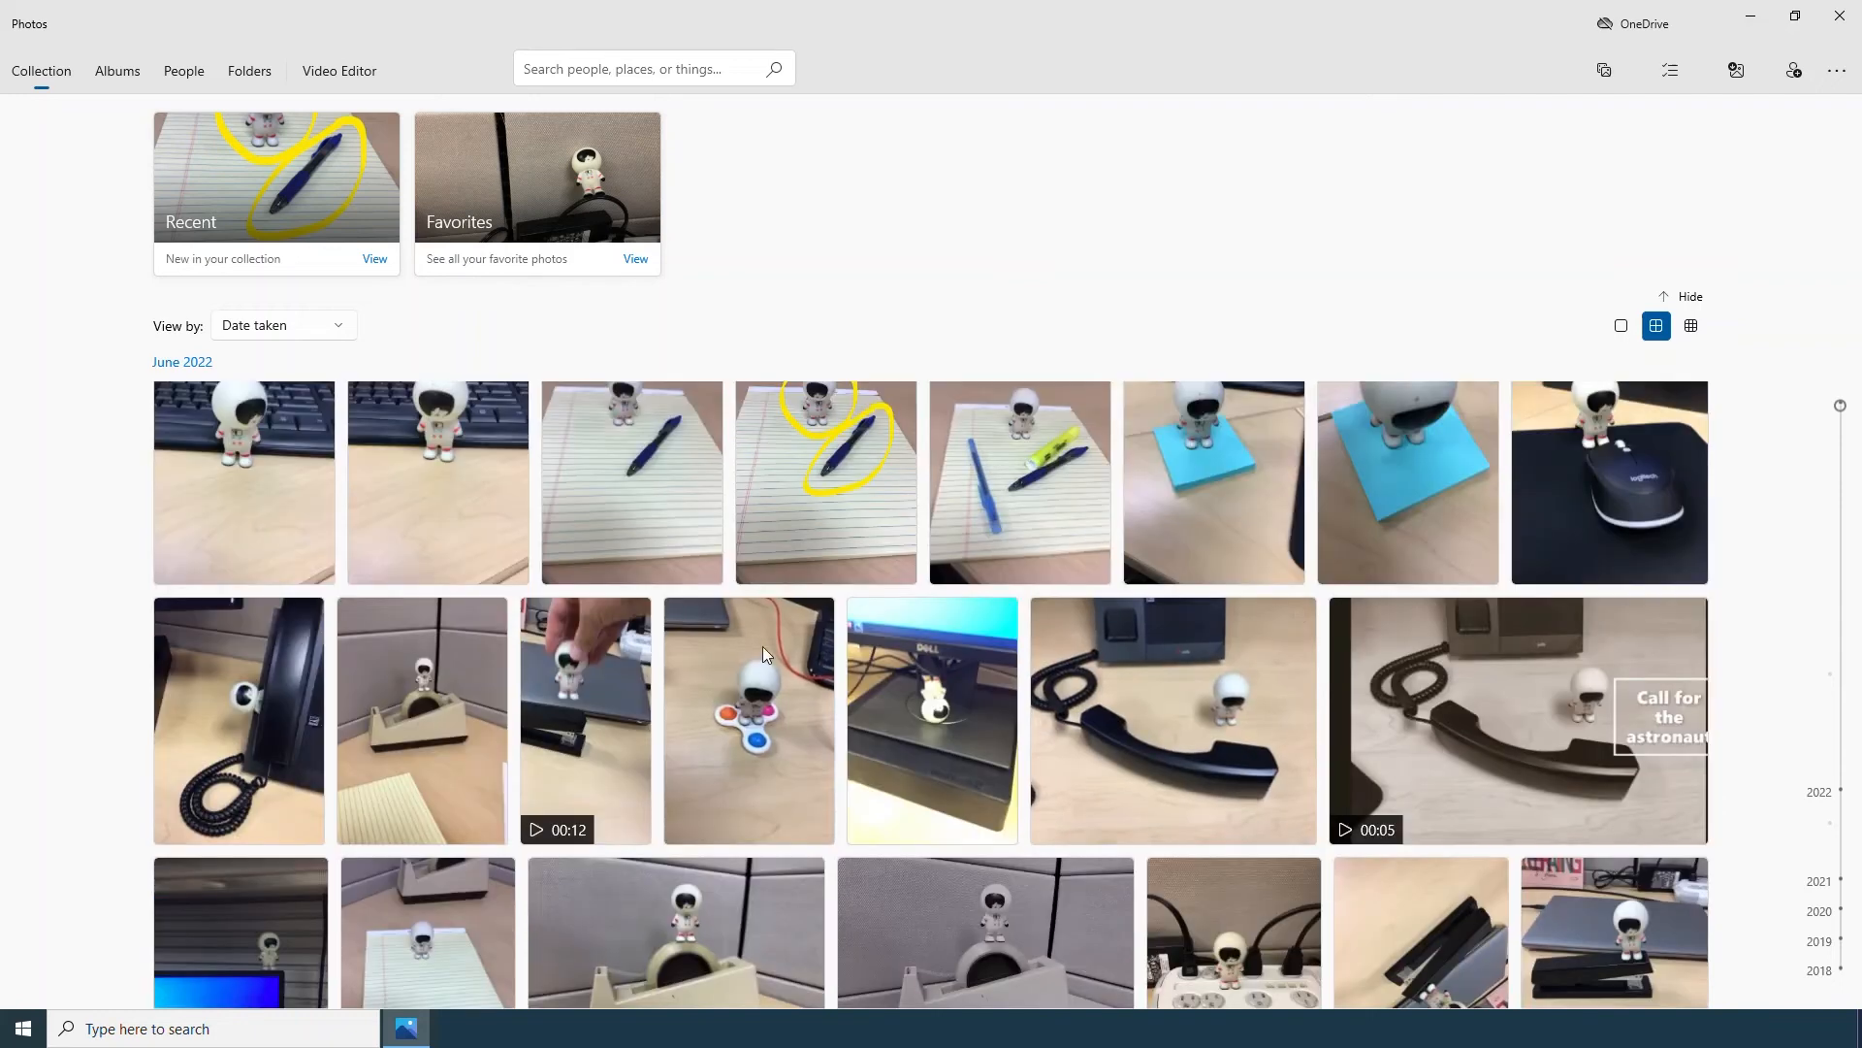
pyautogui.click(594, 702)
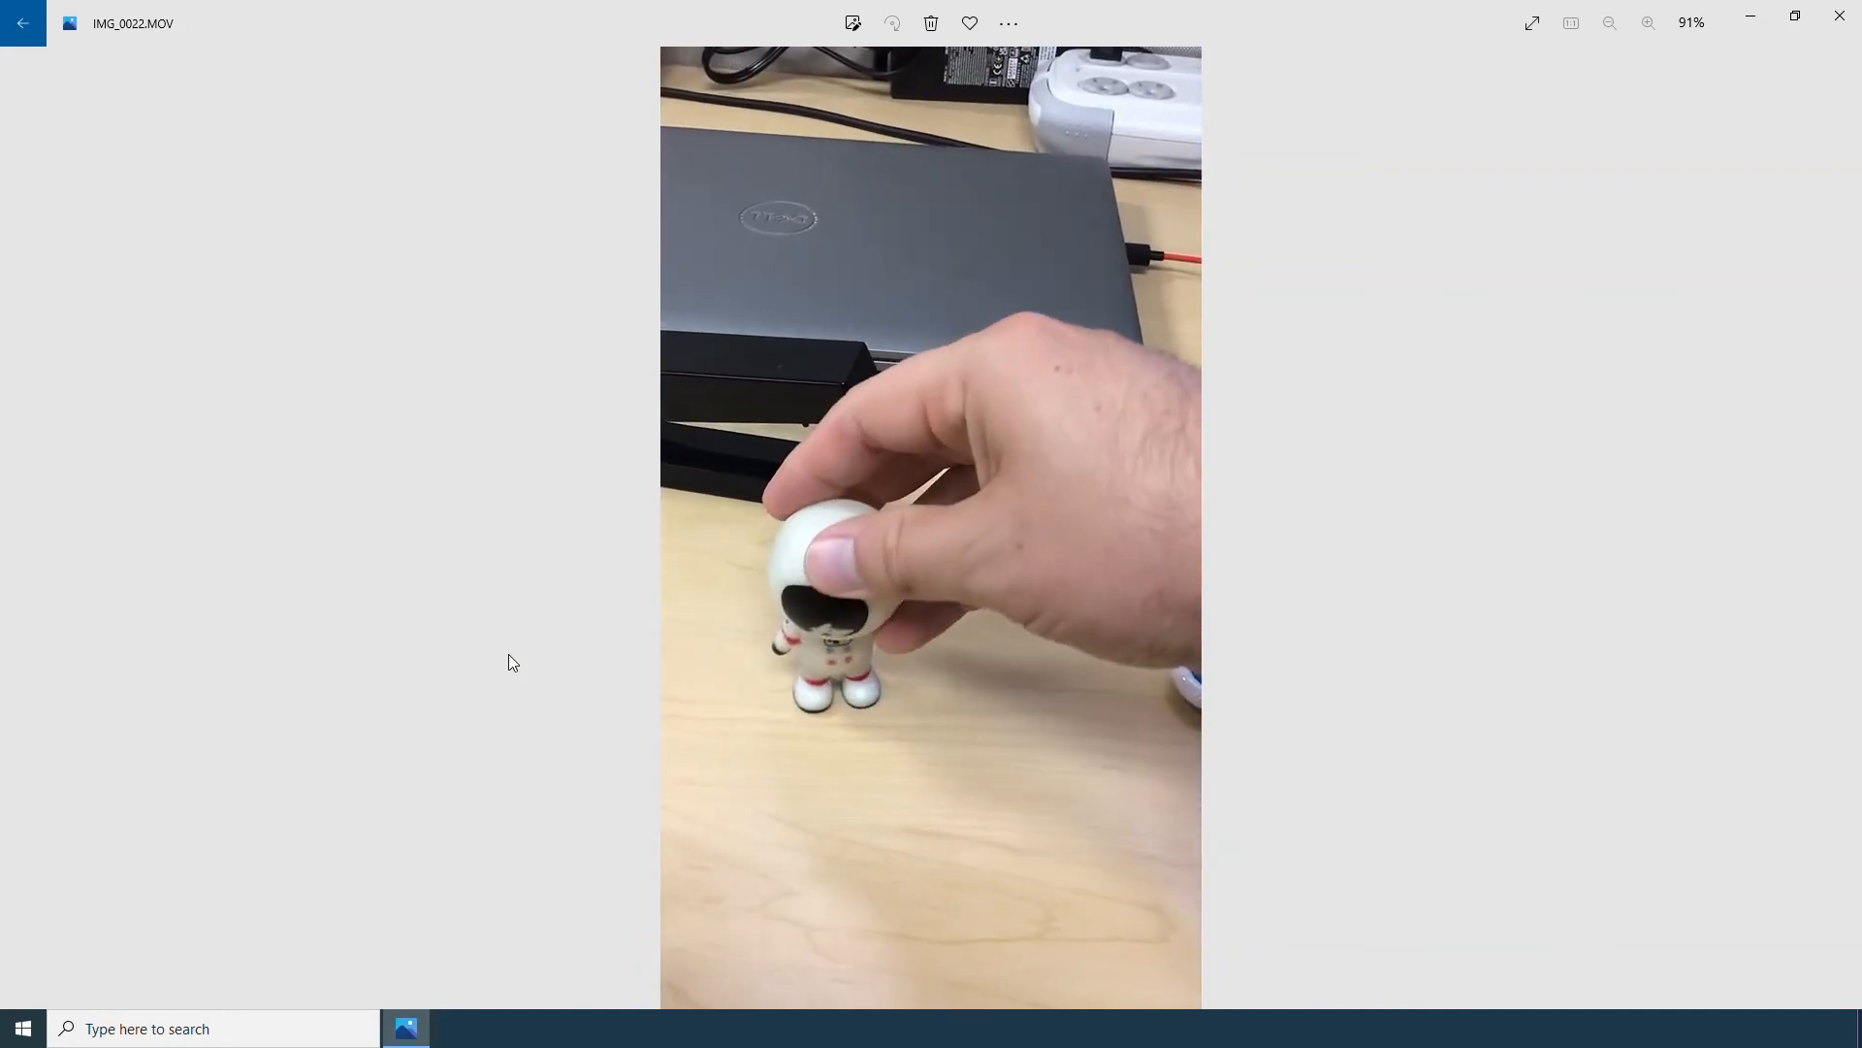
pyautogui.moveTo(725, 641)
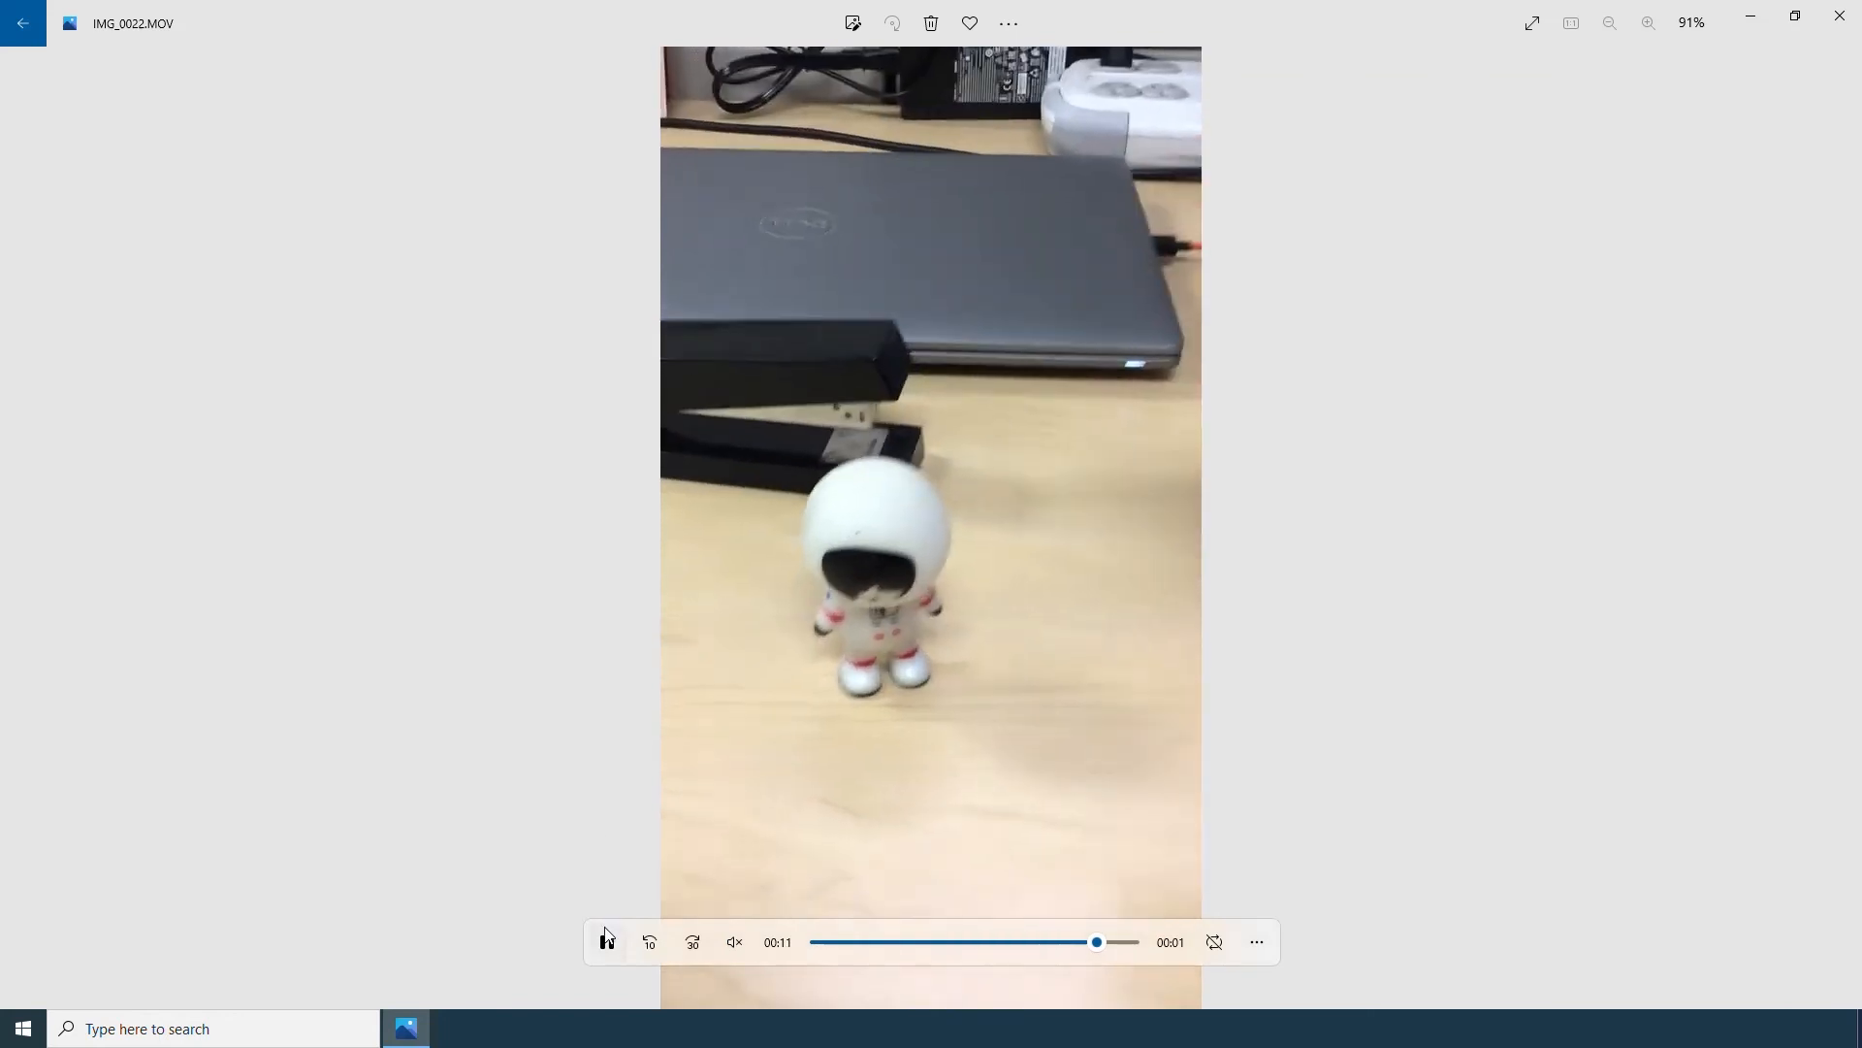
pyautogui.click(607, 942)
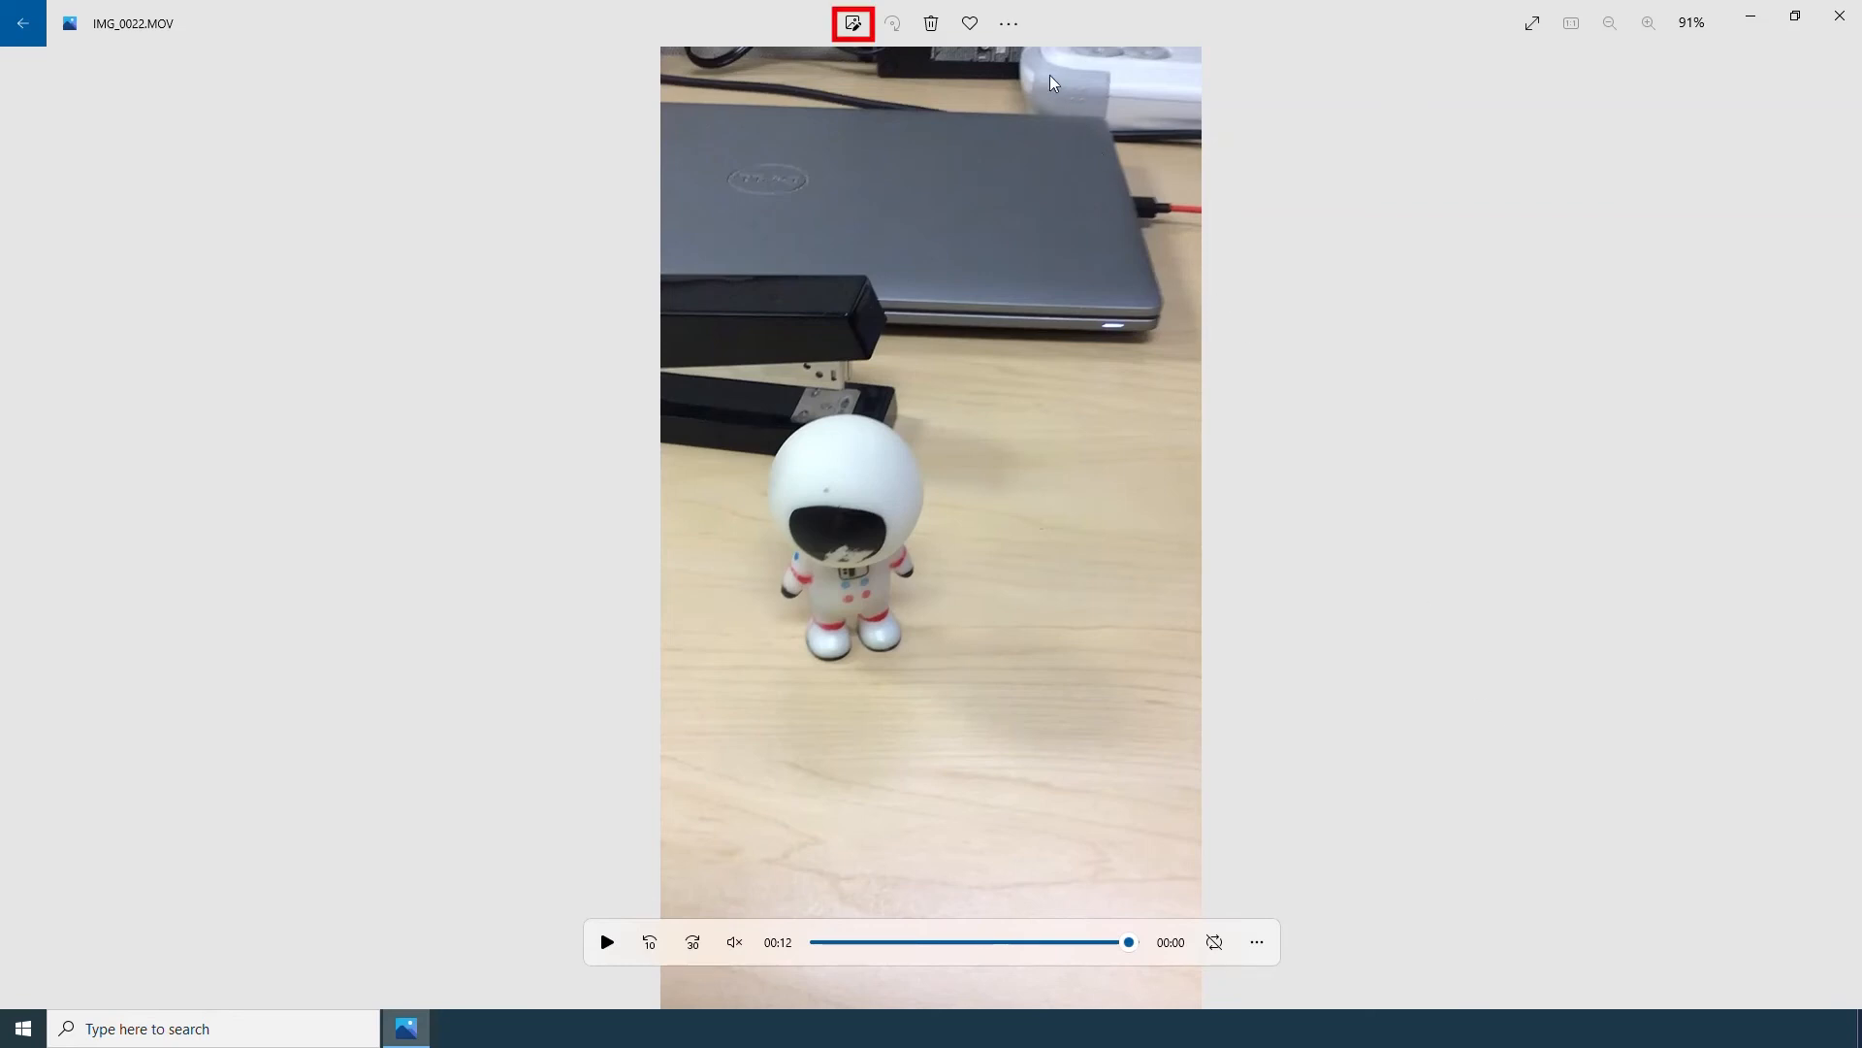
# - Trim the video to end at about half its length, preview the trimmed part, and save it as a copy
pyautogui.click(864, 35)
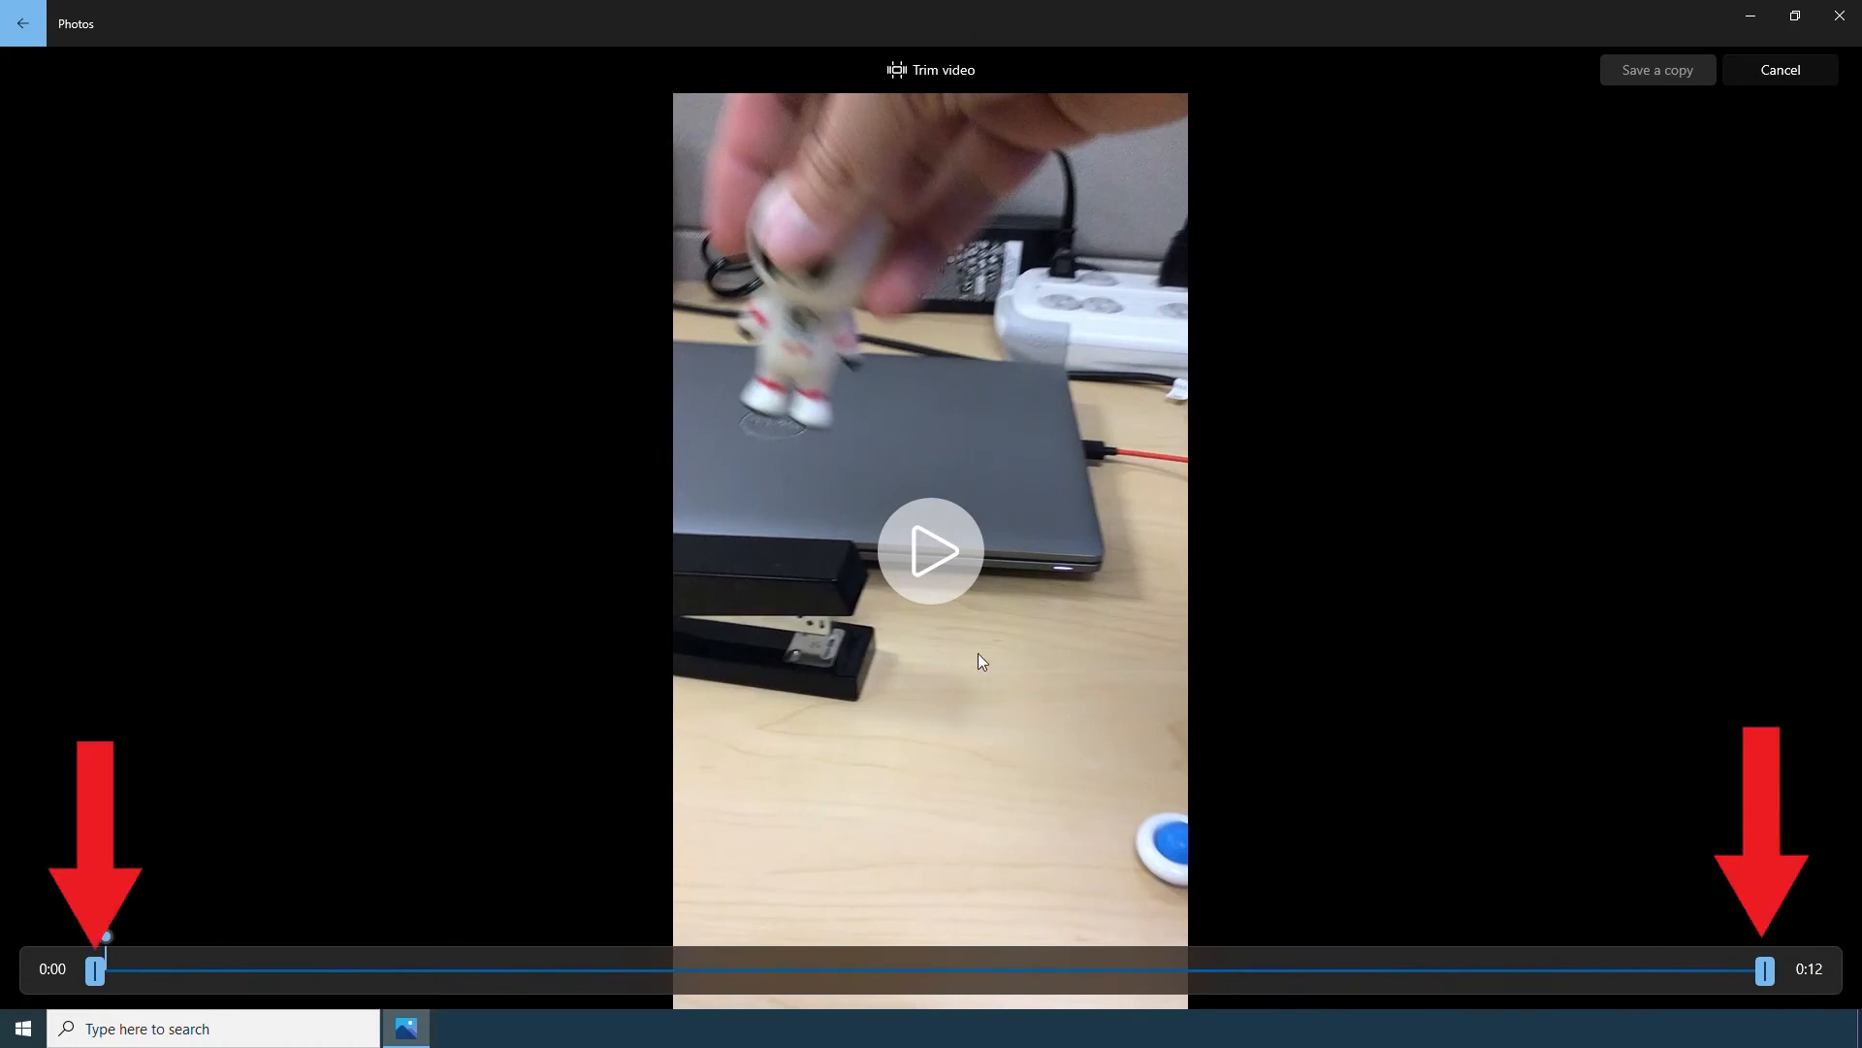
pyautogui.moveTo(1763, 972); pyautogui.dragTo(80, 978)
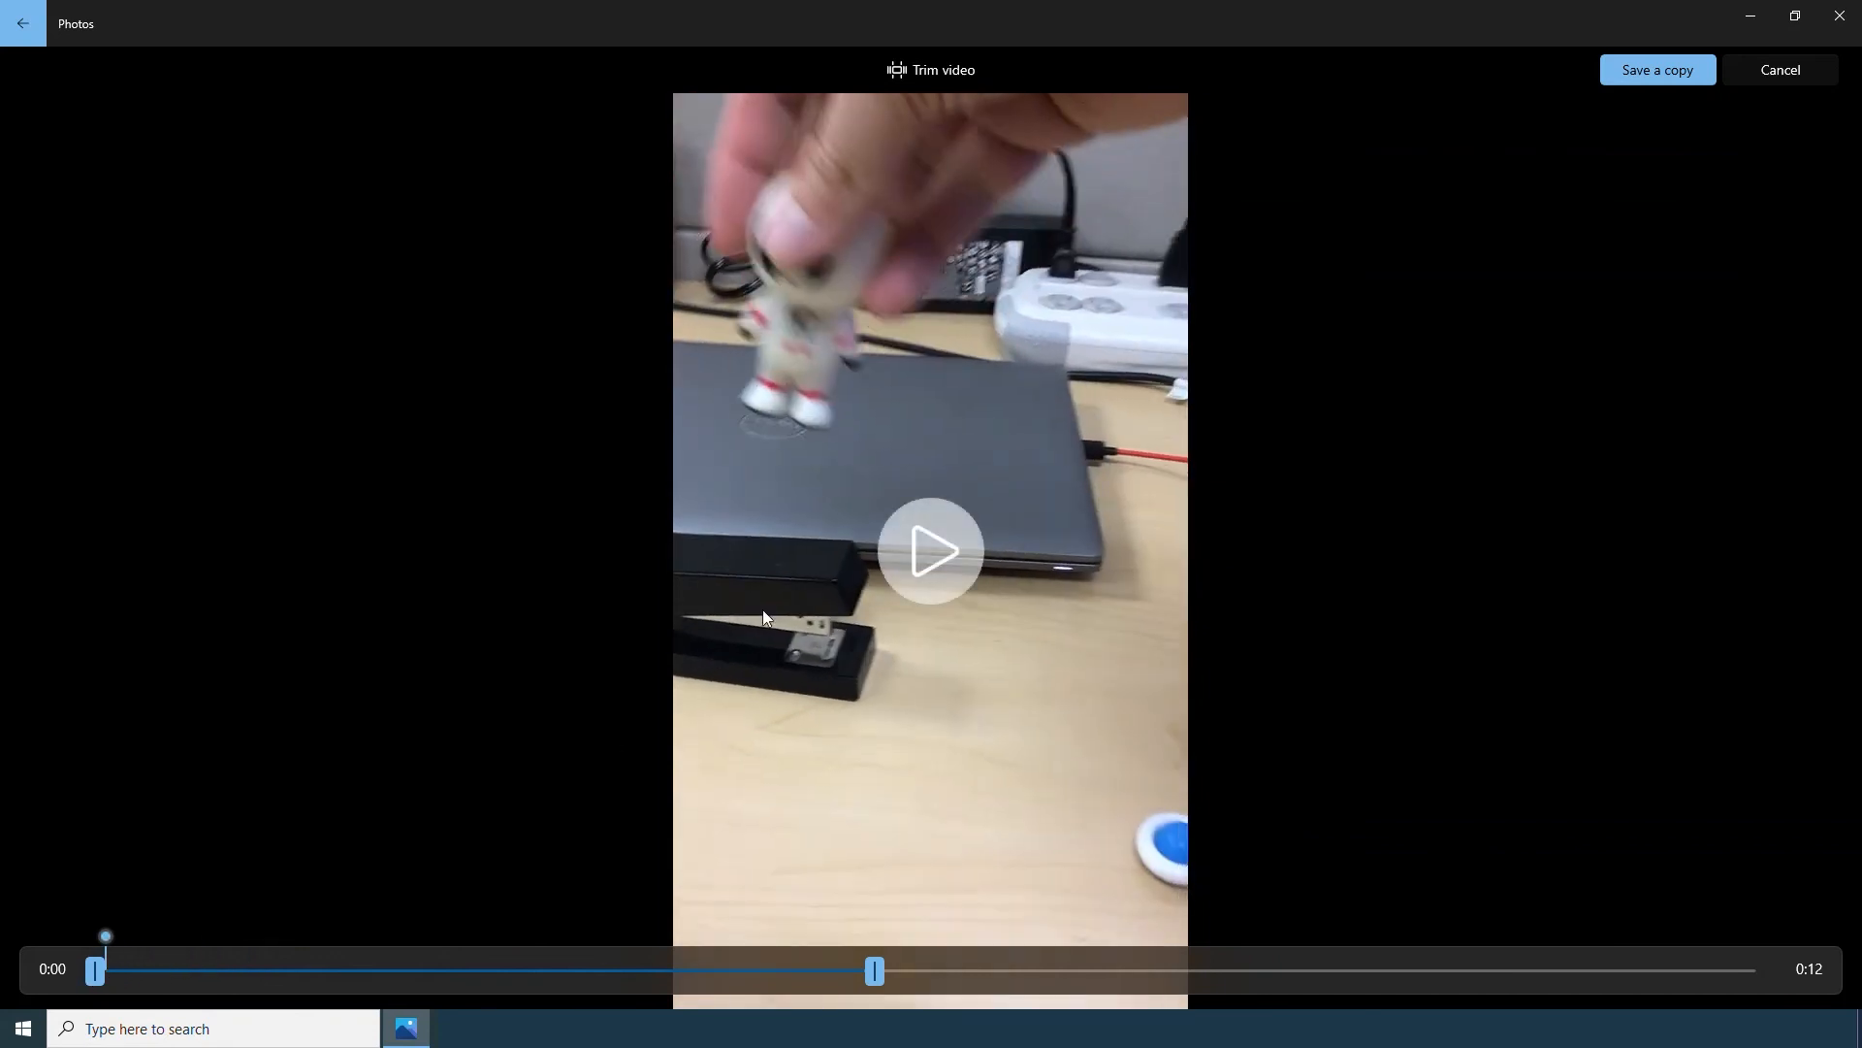
pyautogui.click(934, 579)
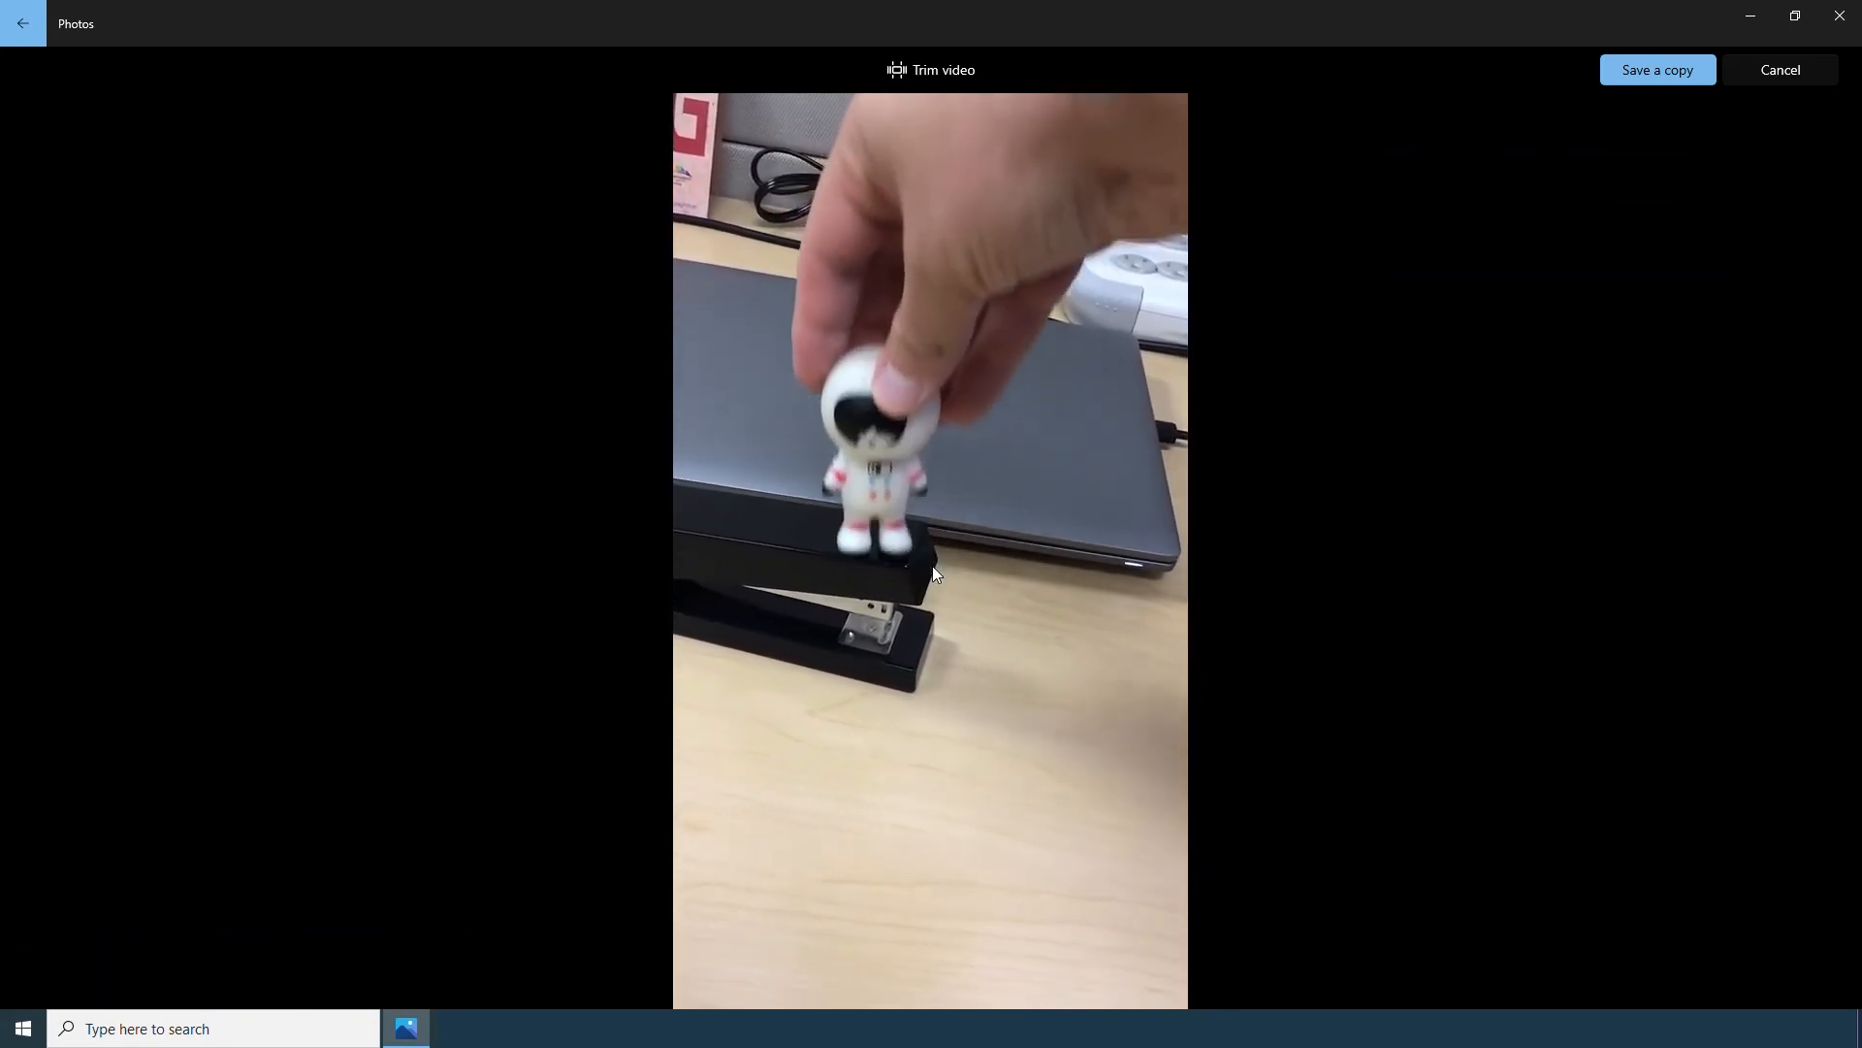
pyautogui.moveTo(941, 563)
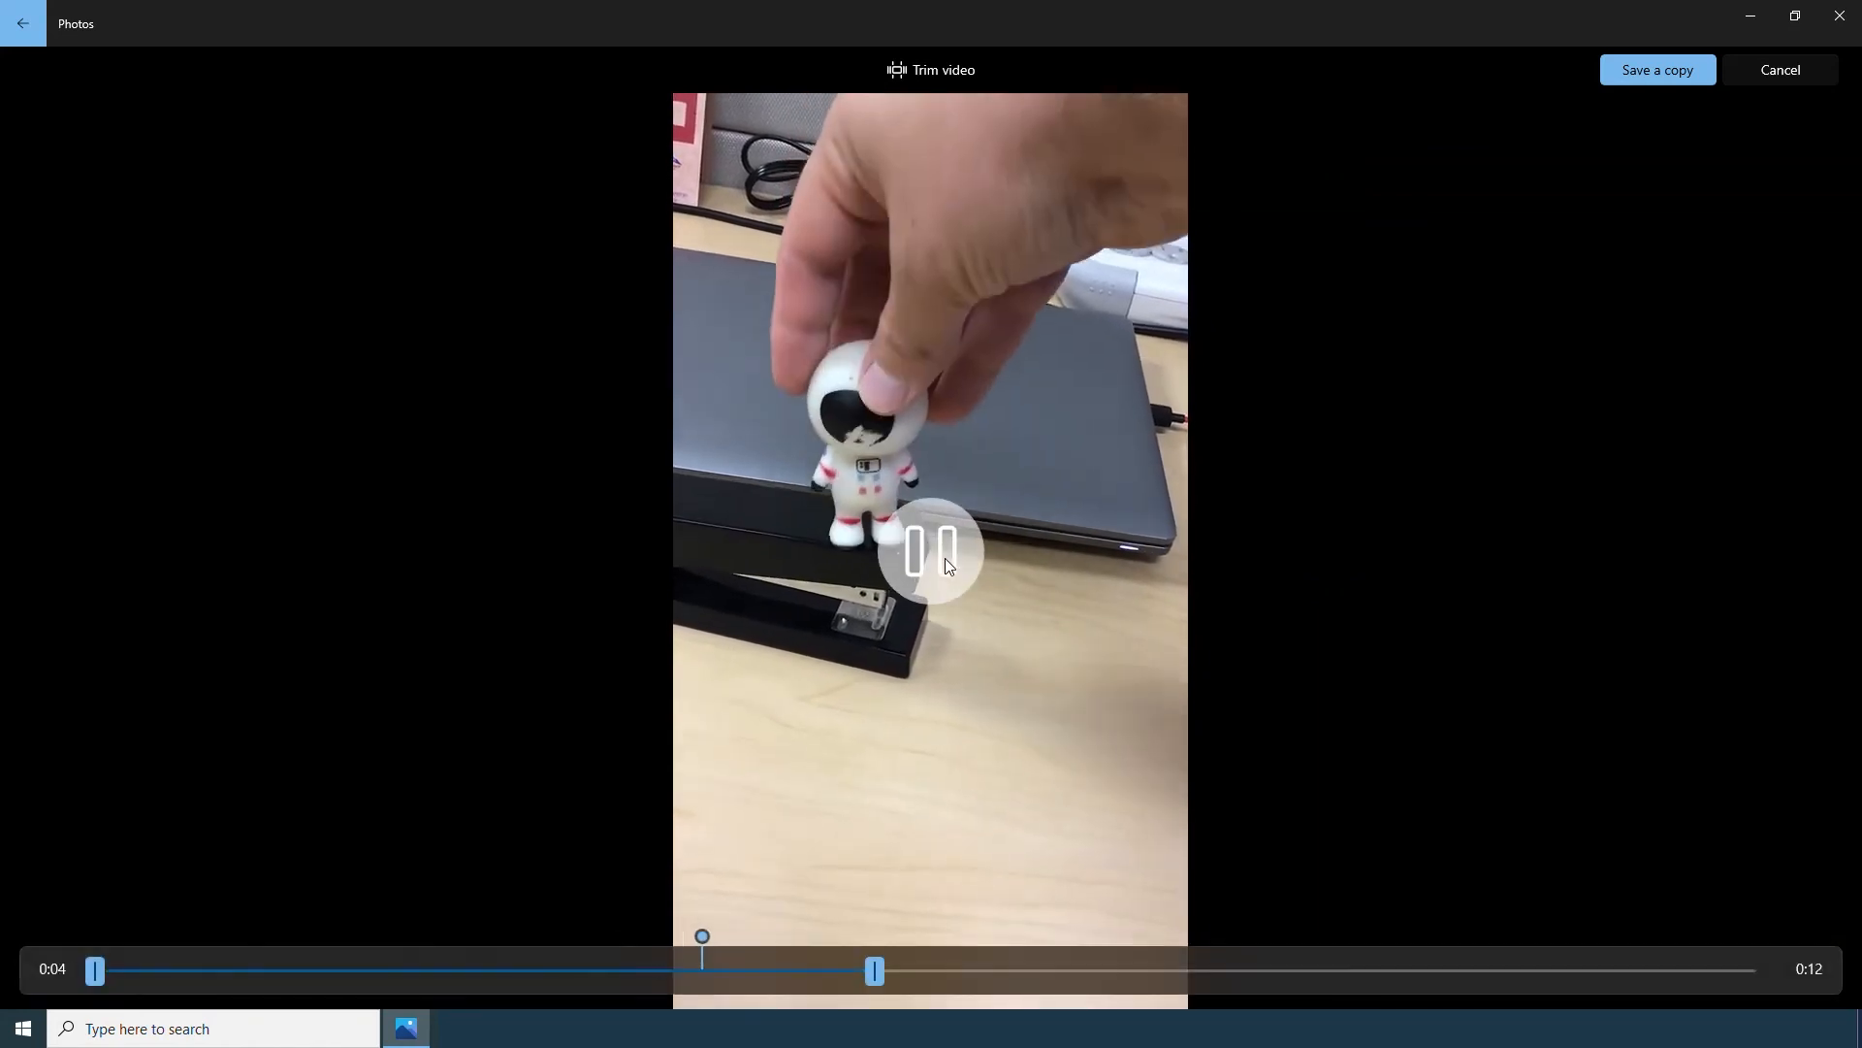
pyautogui.click(945, 556)
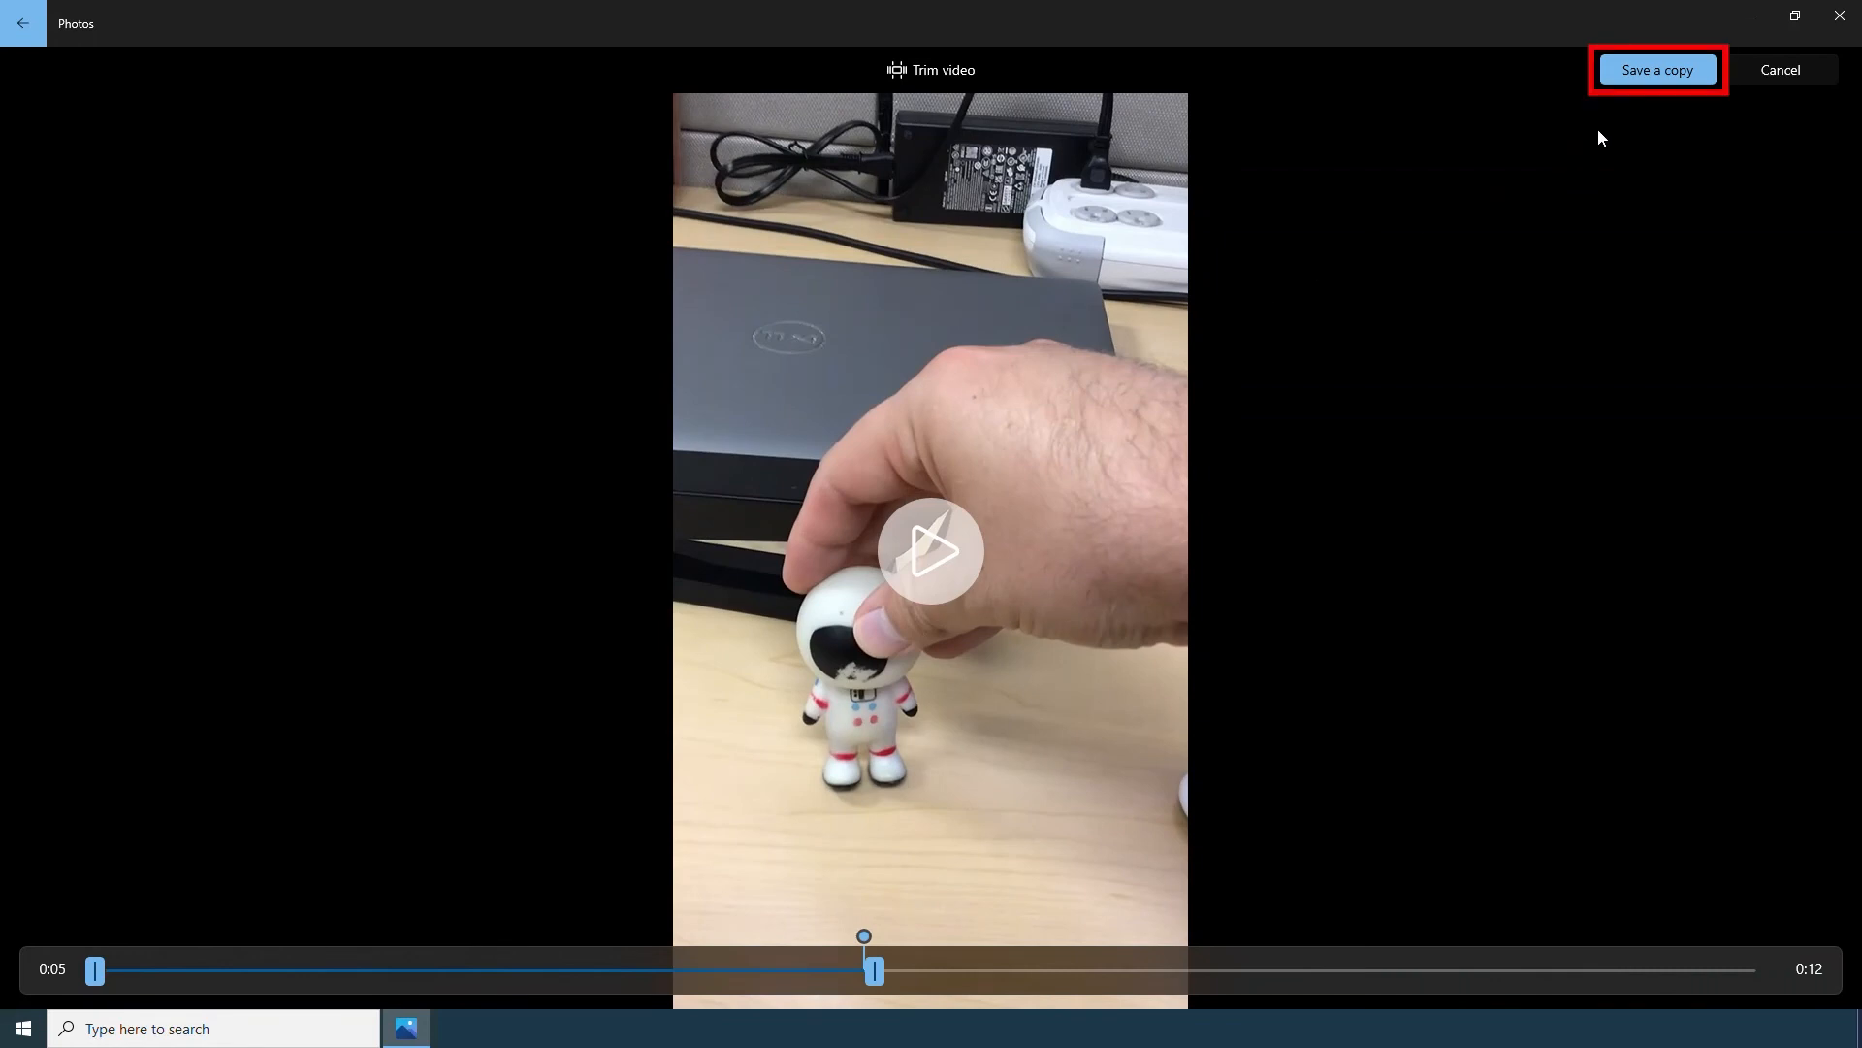
pyautogui.click(1649, 80)
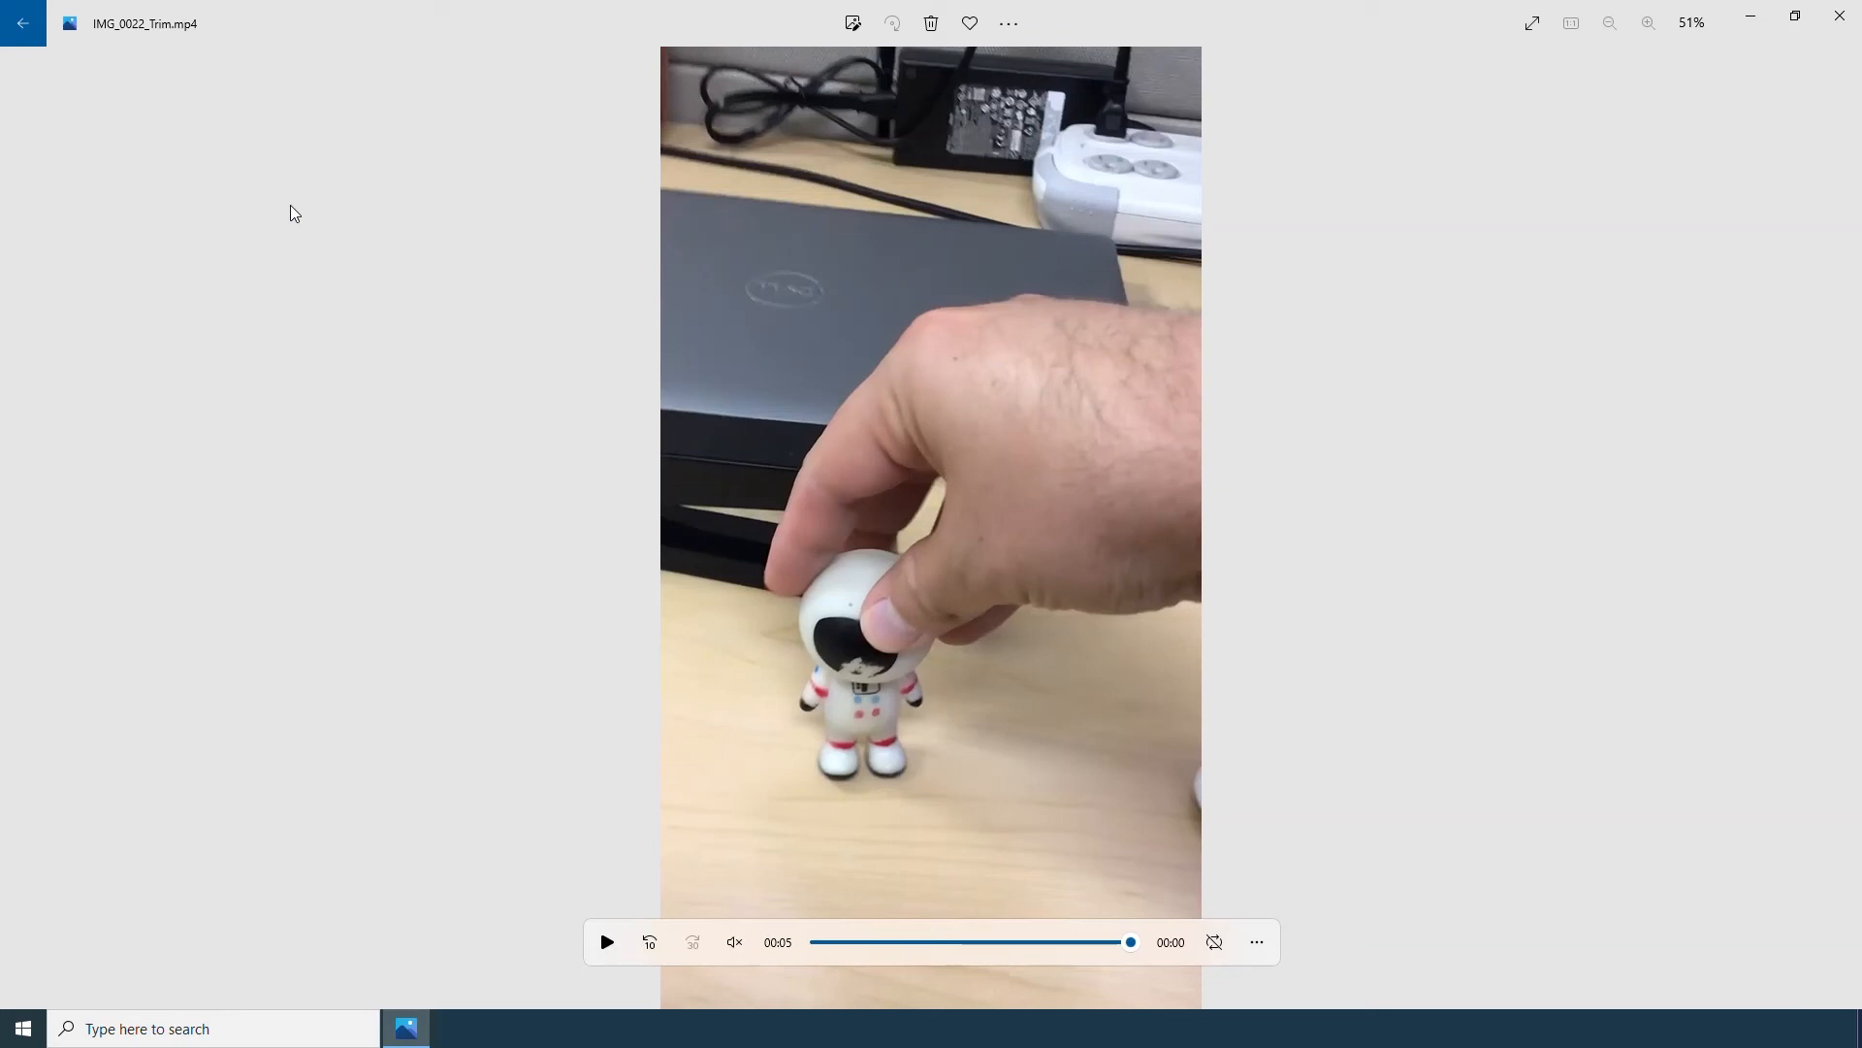
# - Return to the collection, open the original 12-second video IMG_0022.MOV, and pause it at about 00:02
pyautogui.click(23, 27)
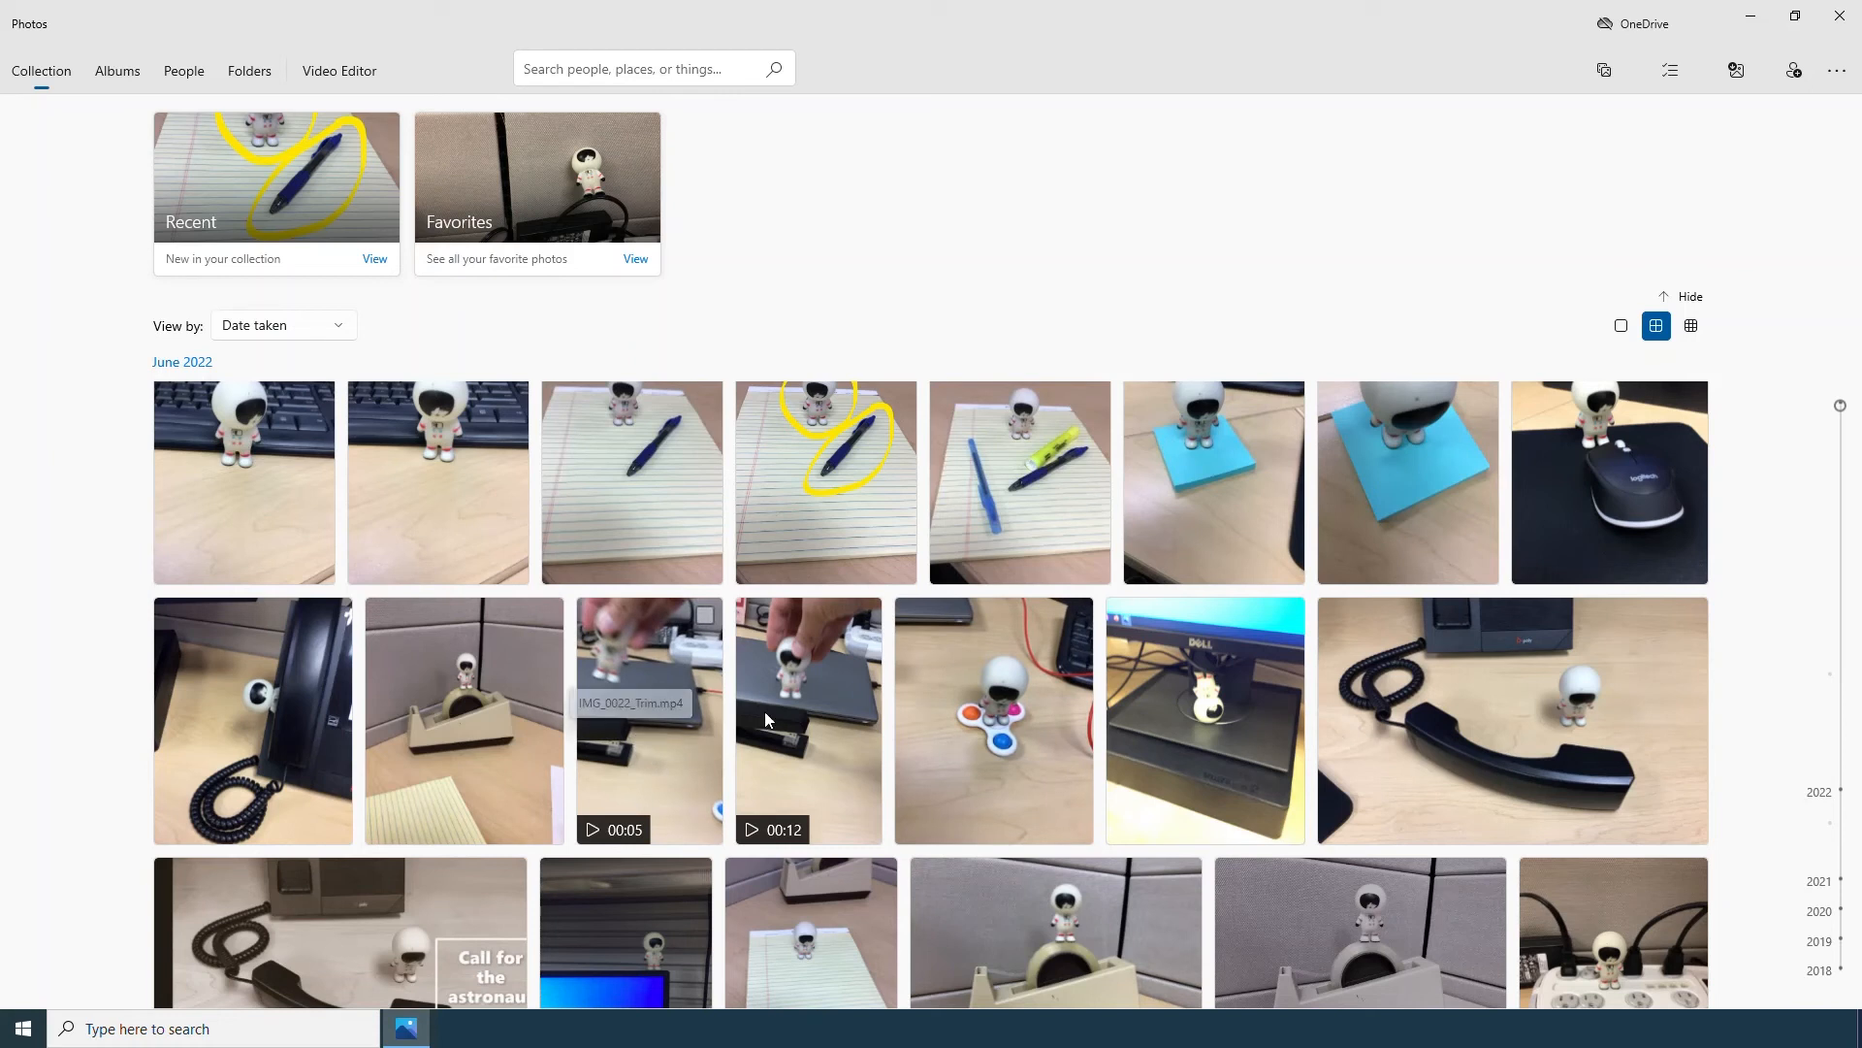
pyautogui.click(823, 730)
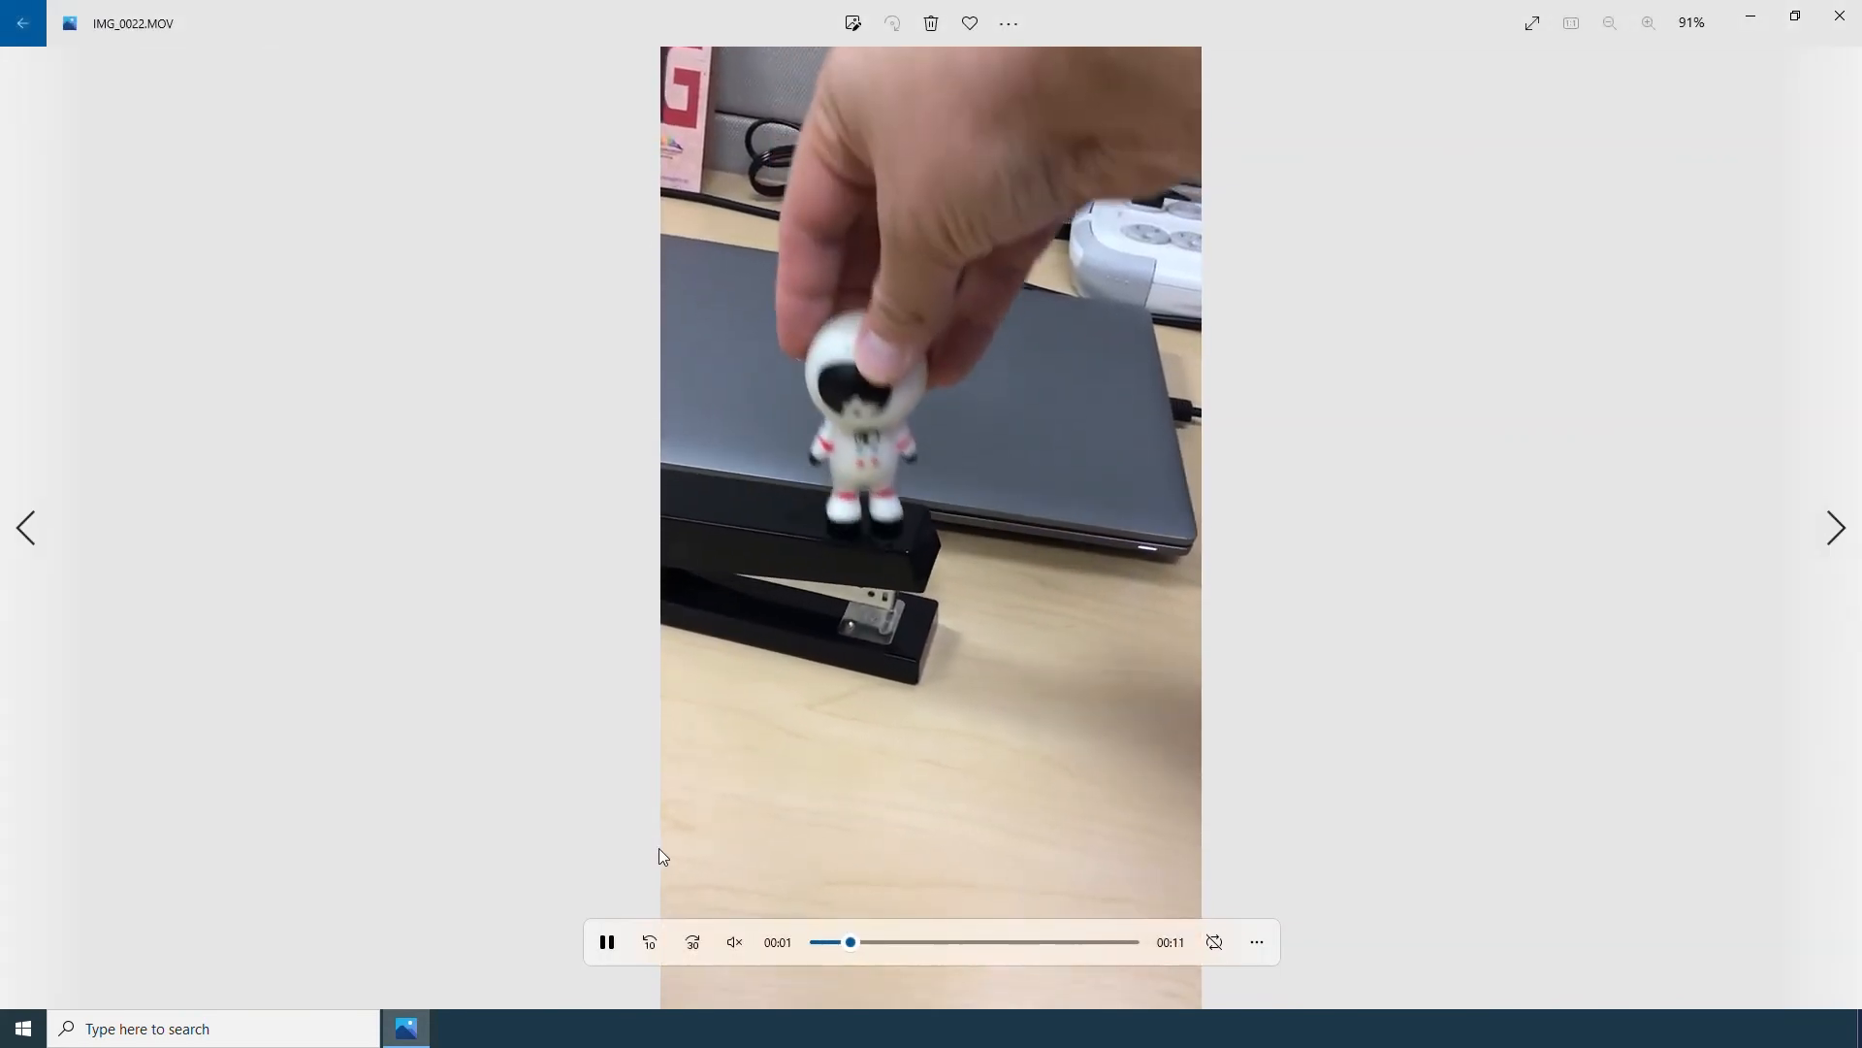
pyautogui.click(609, 944)
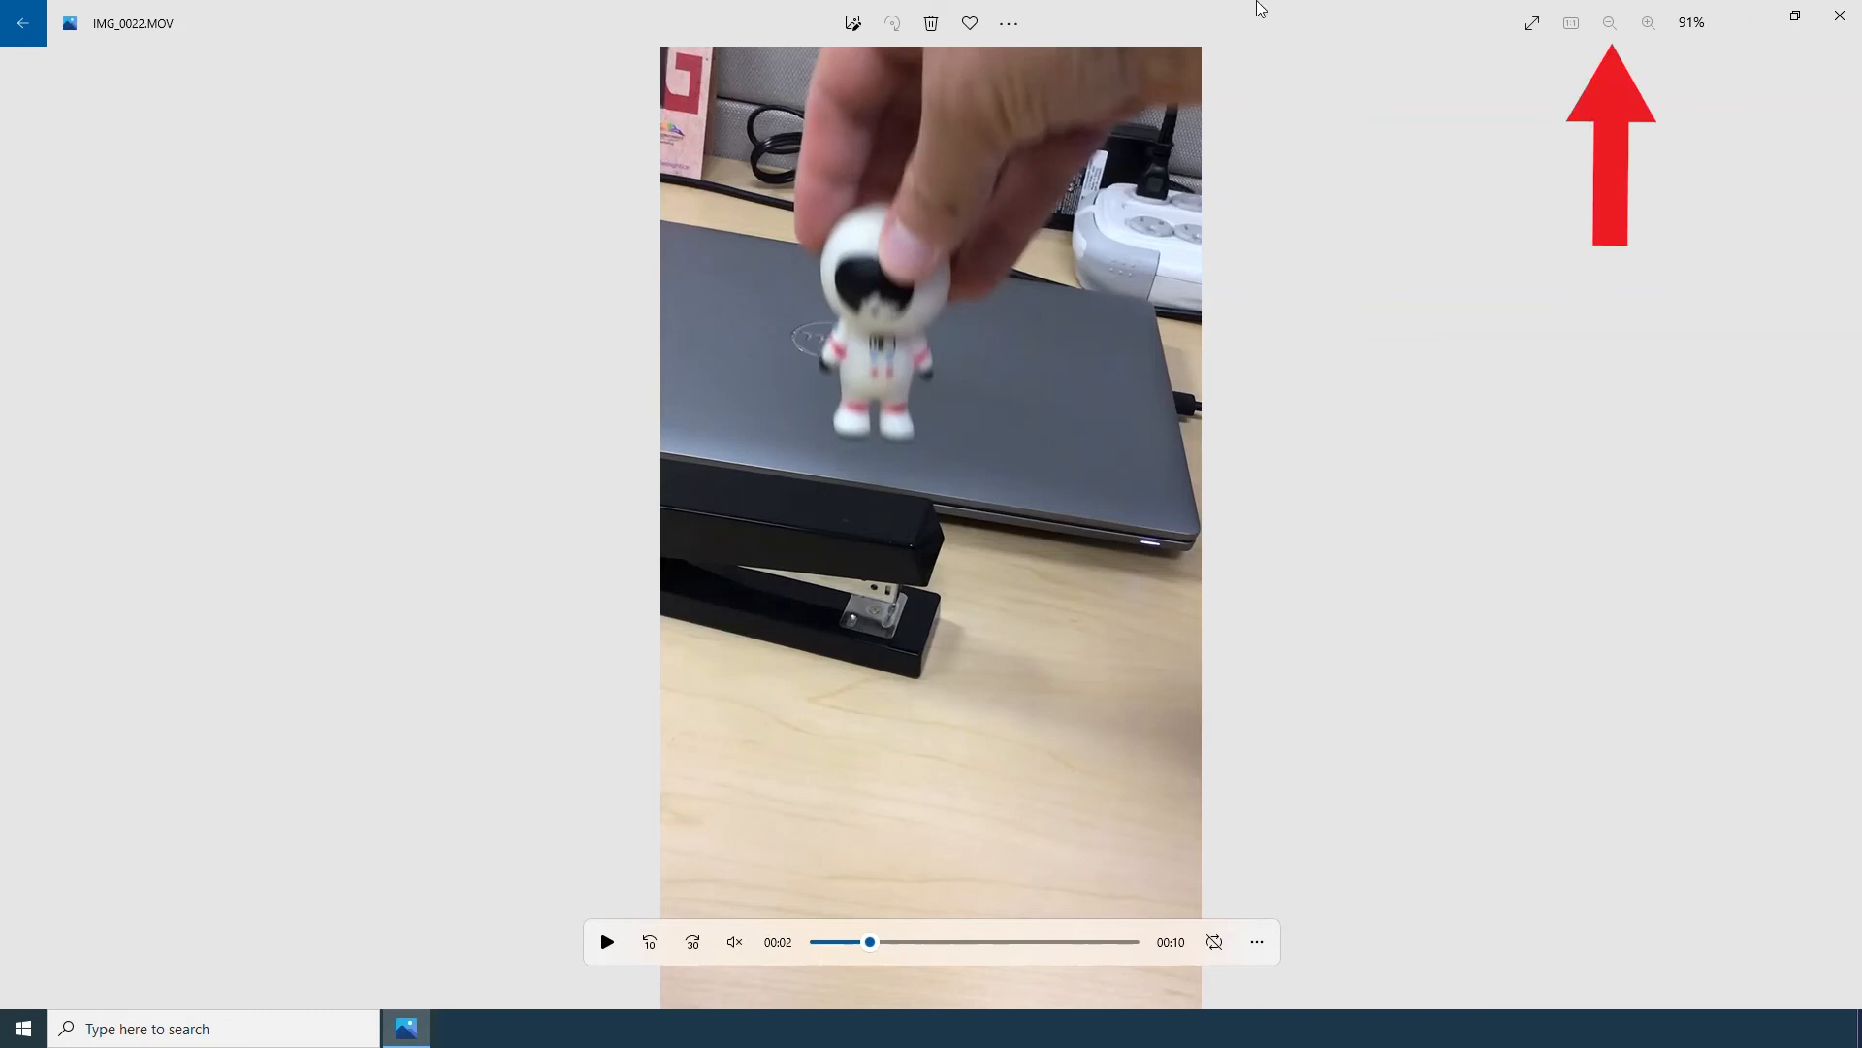
# - Start adding slow motion to the video, place the Super slow marker about one-seventh into the timeline, and preview the result
pyautogui.click(1021, 34)
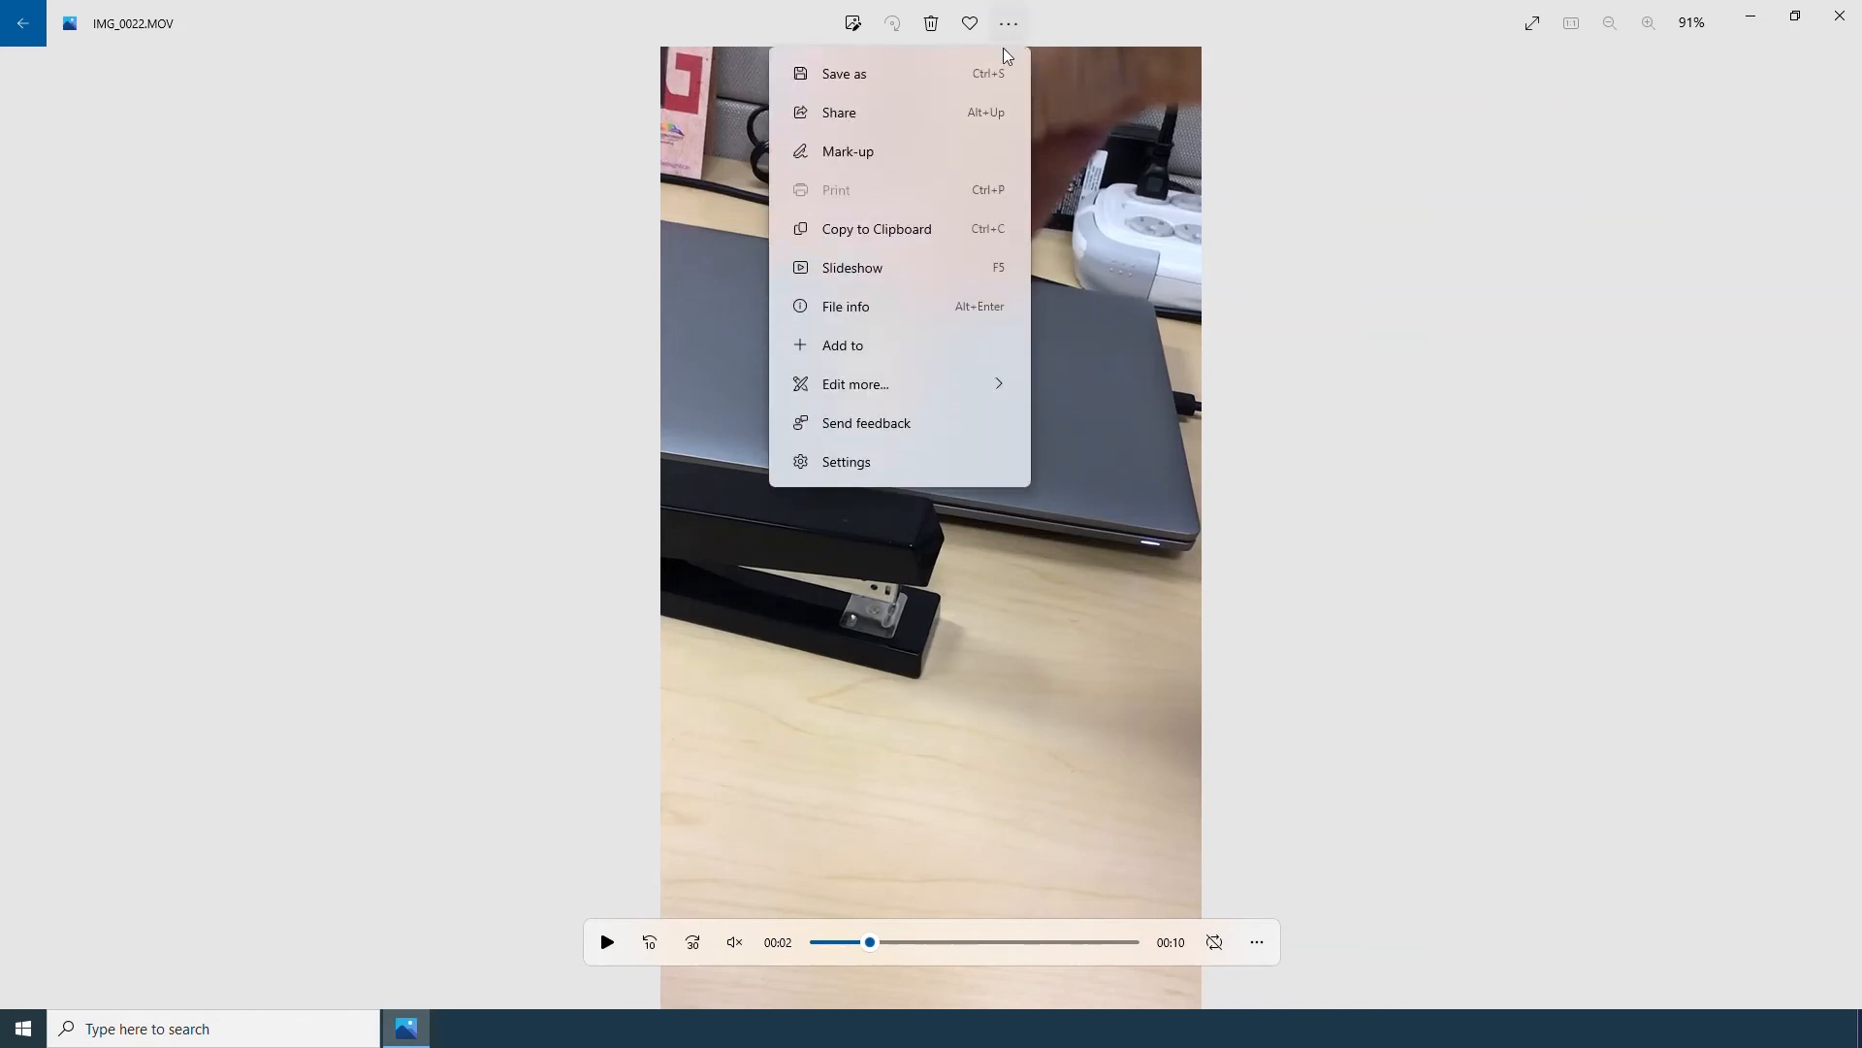
pyautogui.click(929, 383)
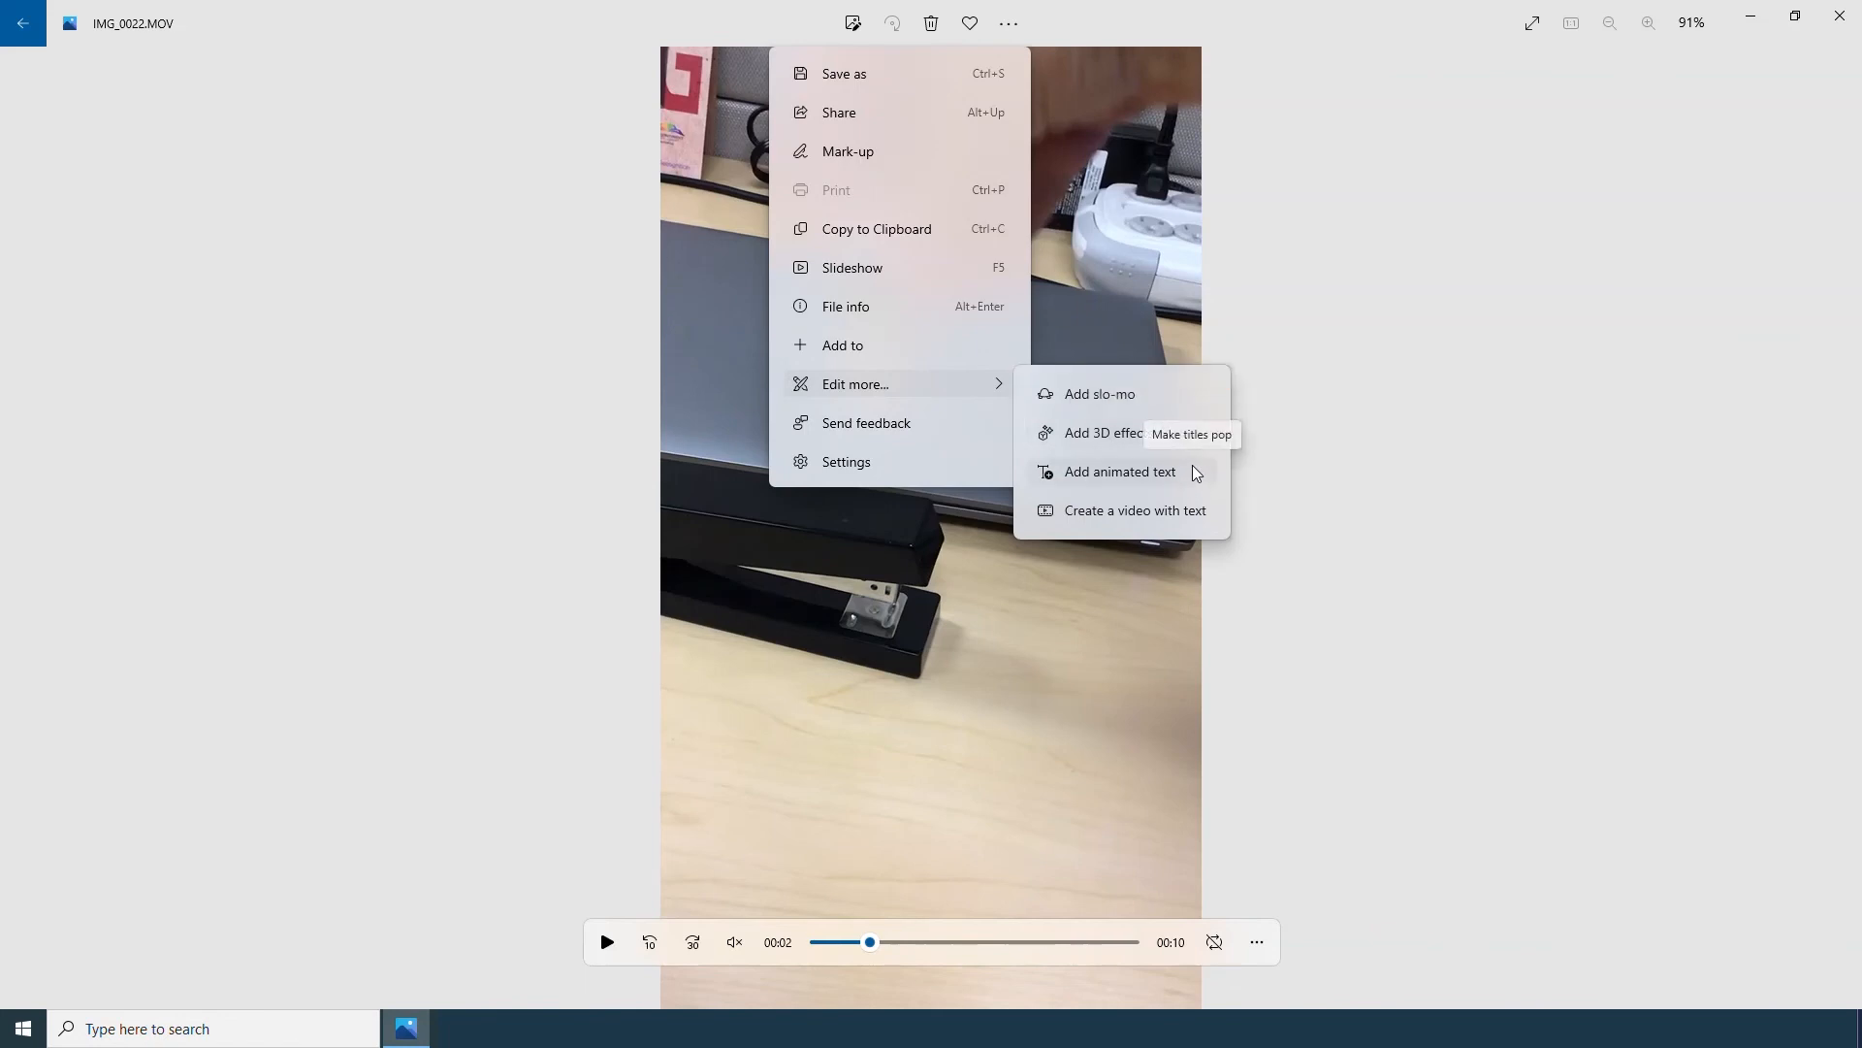
pyautogui.click(1172, 398)
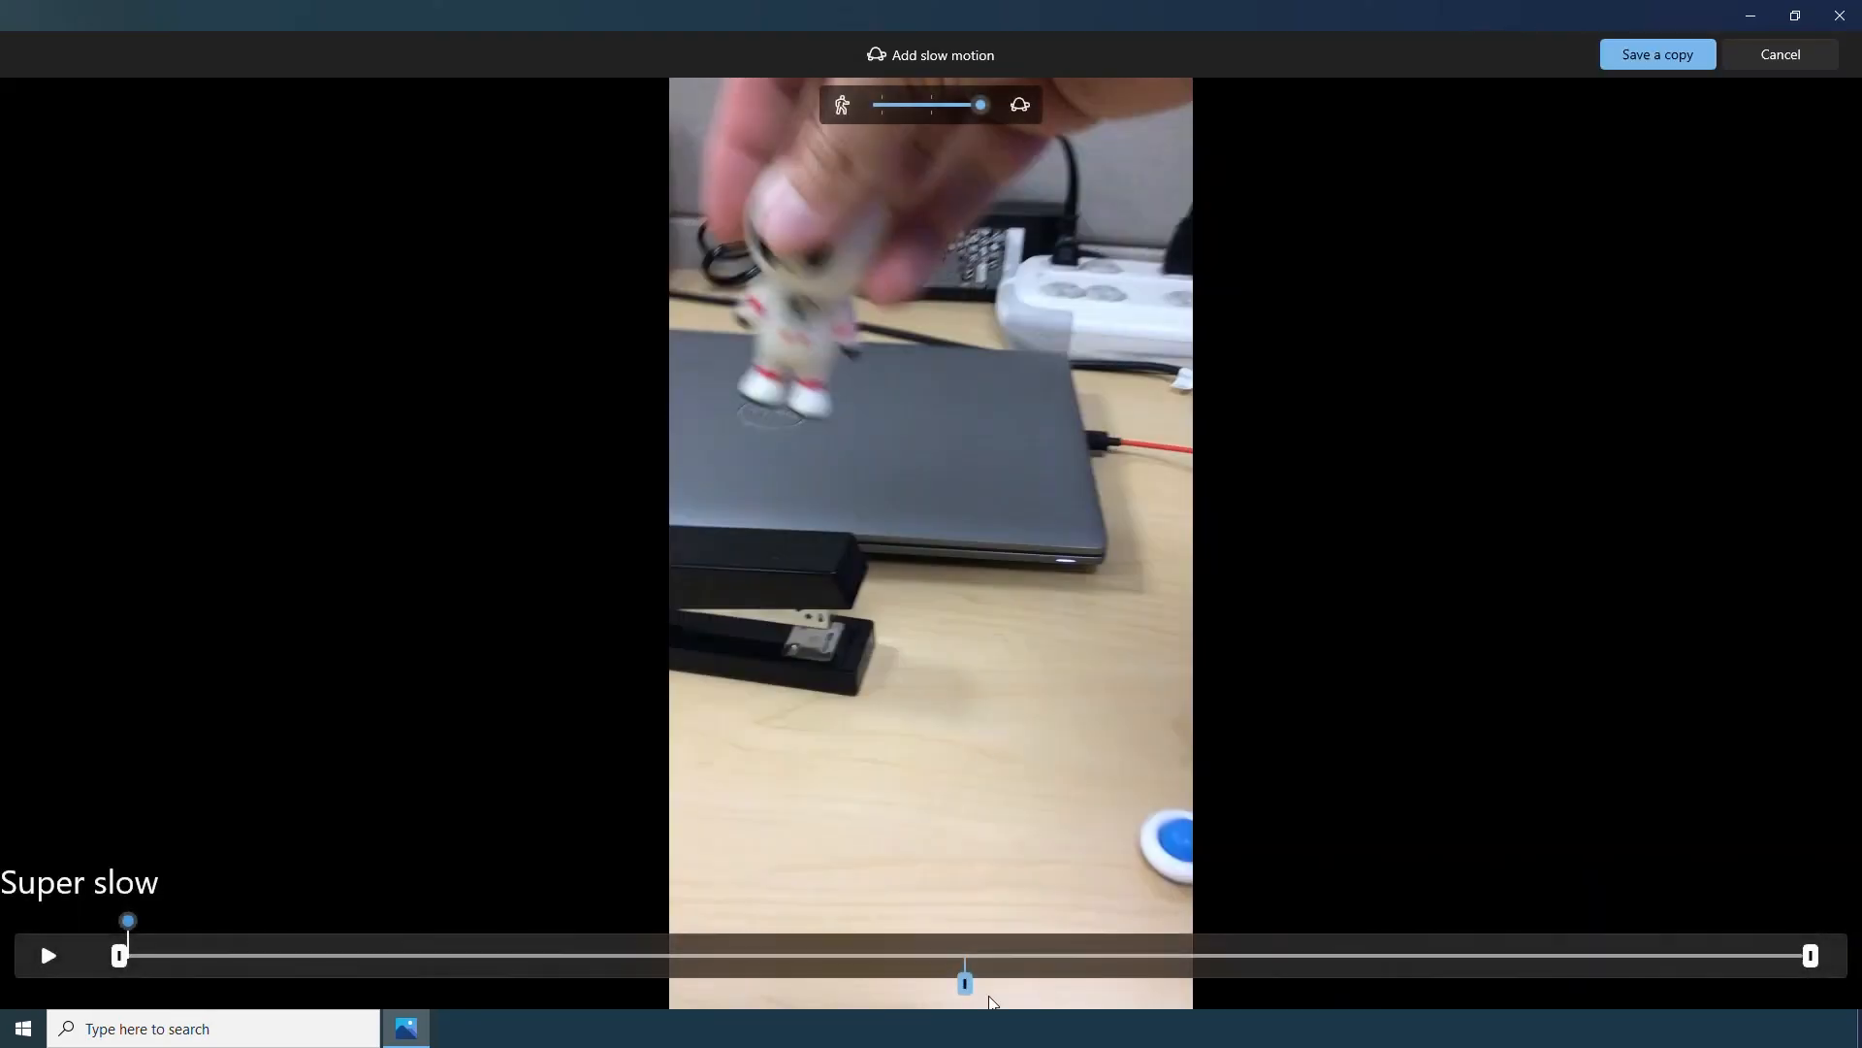
pyautogui.moveTo(964, 983); pyautogui.dragTo(954, 986)
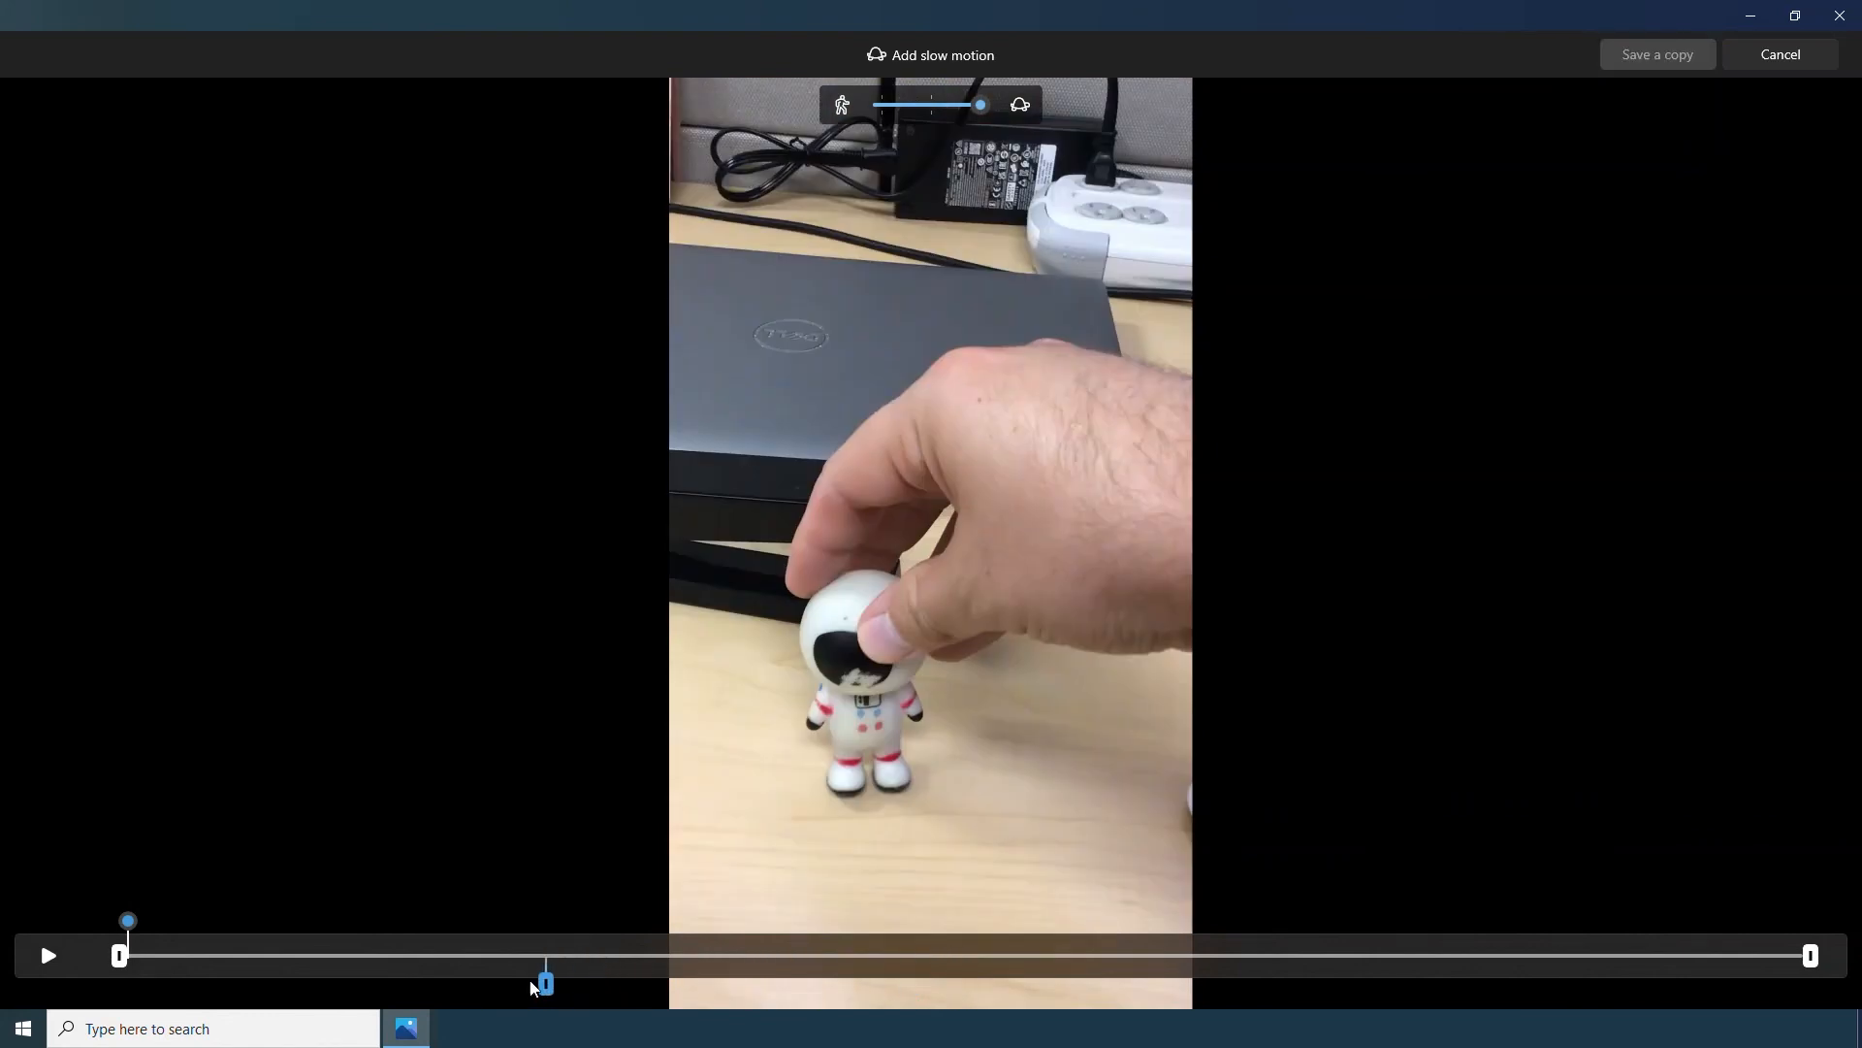
pyautogui.moveTo(449, 990); pyautogui.dragTo(369, 990)
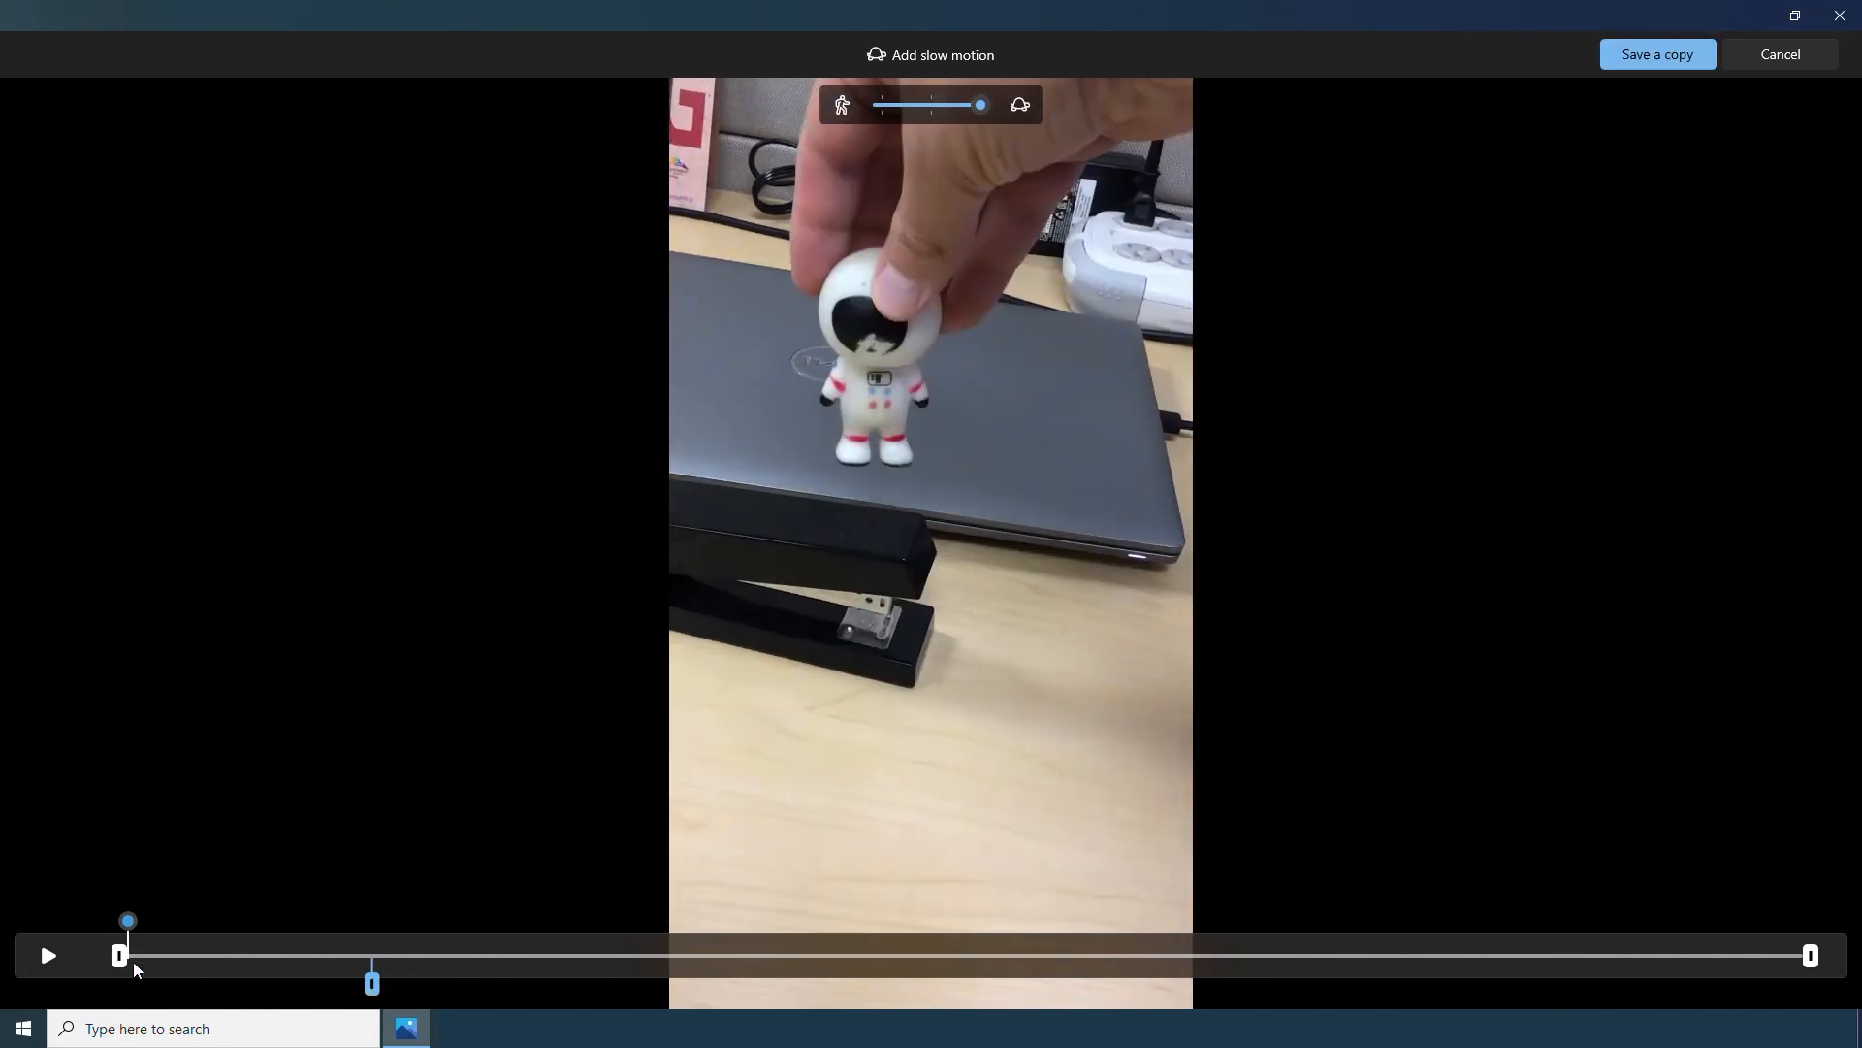
pyautogui.click(50, 958)
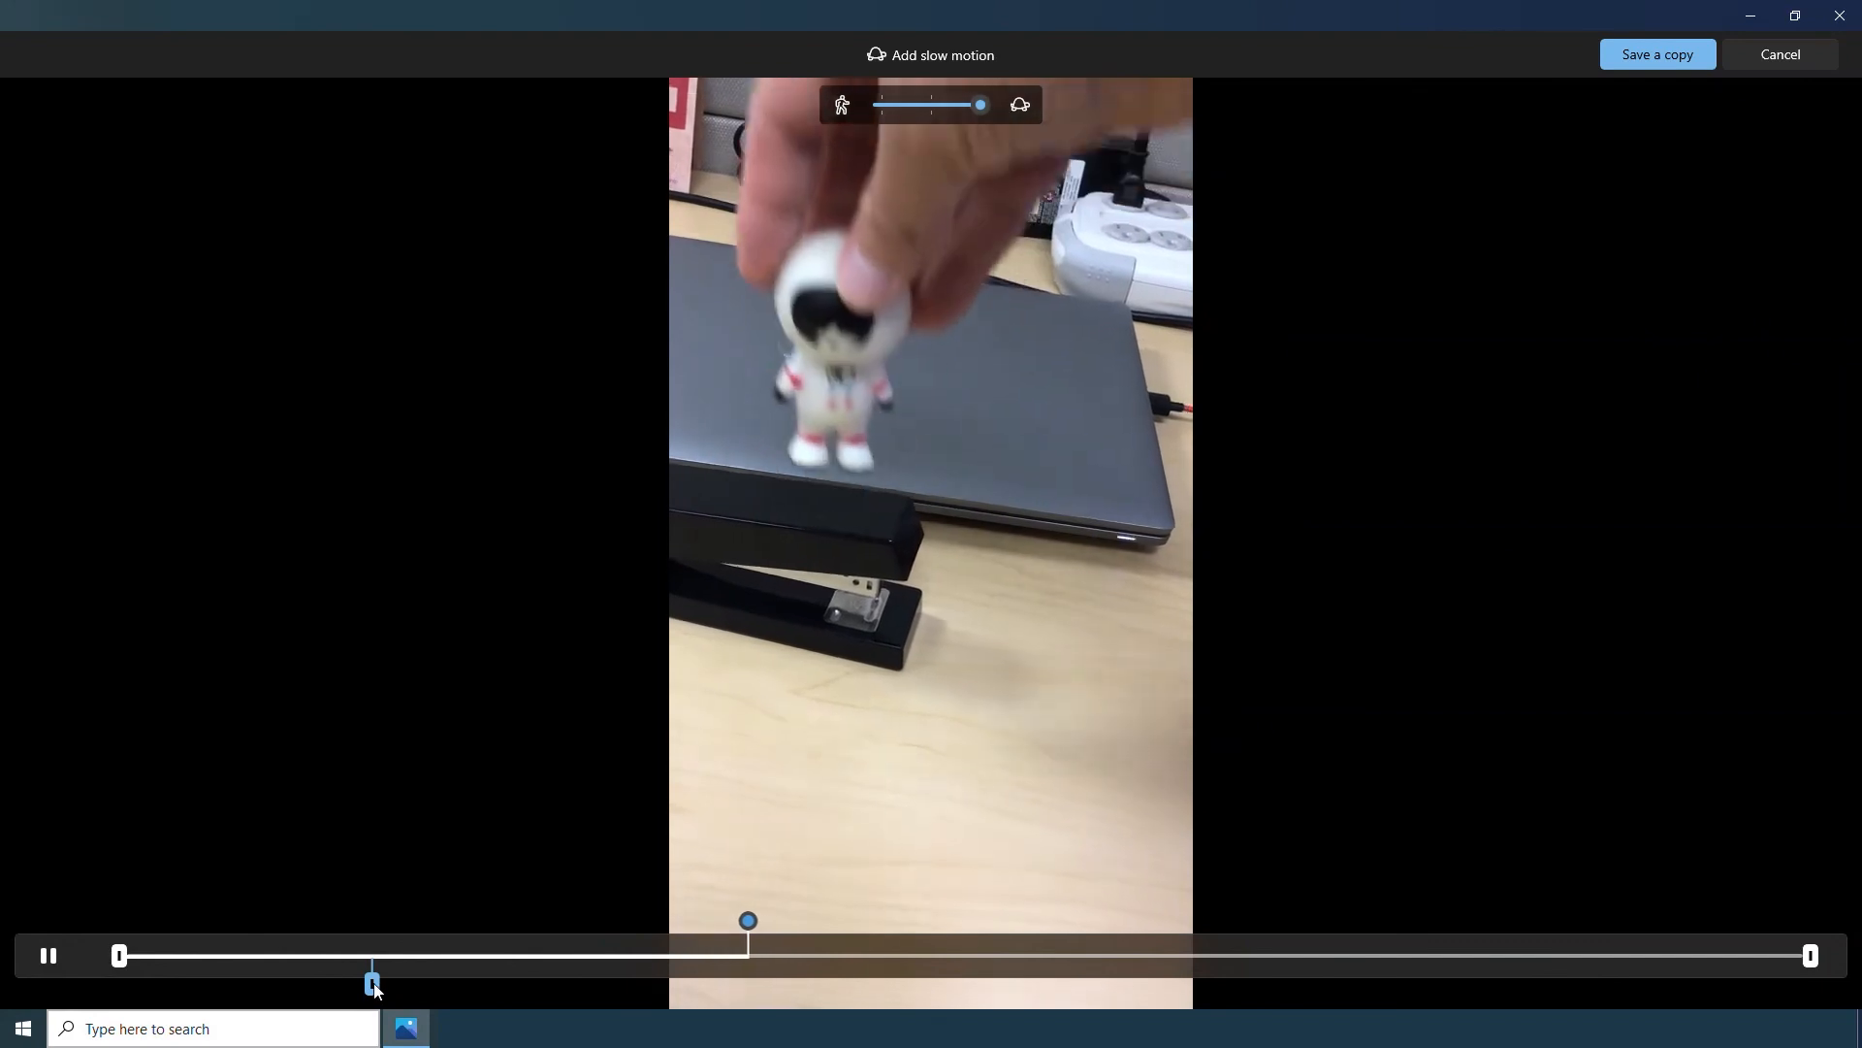
pyautogui.click(44, 959)
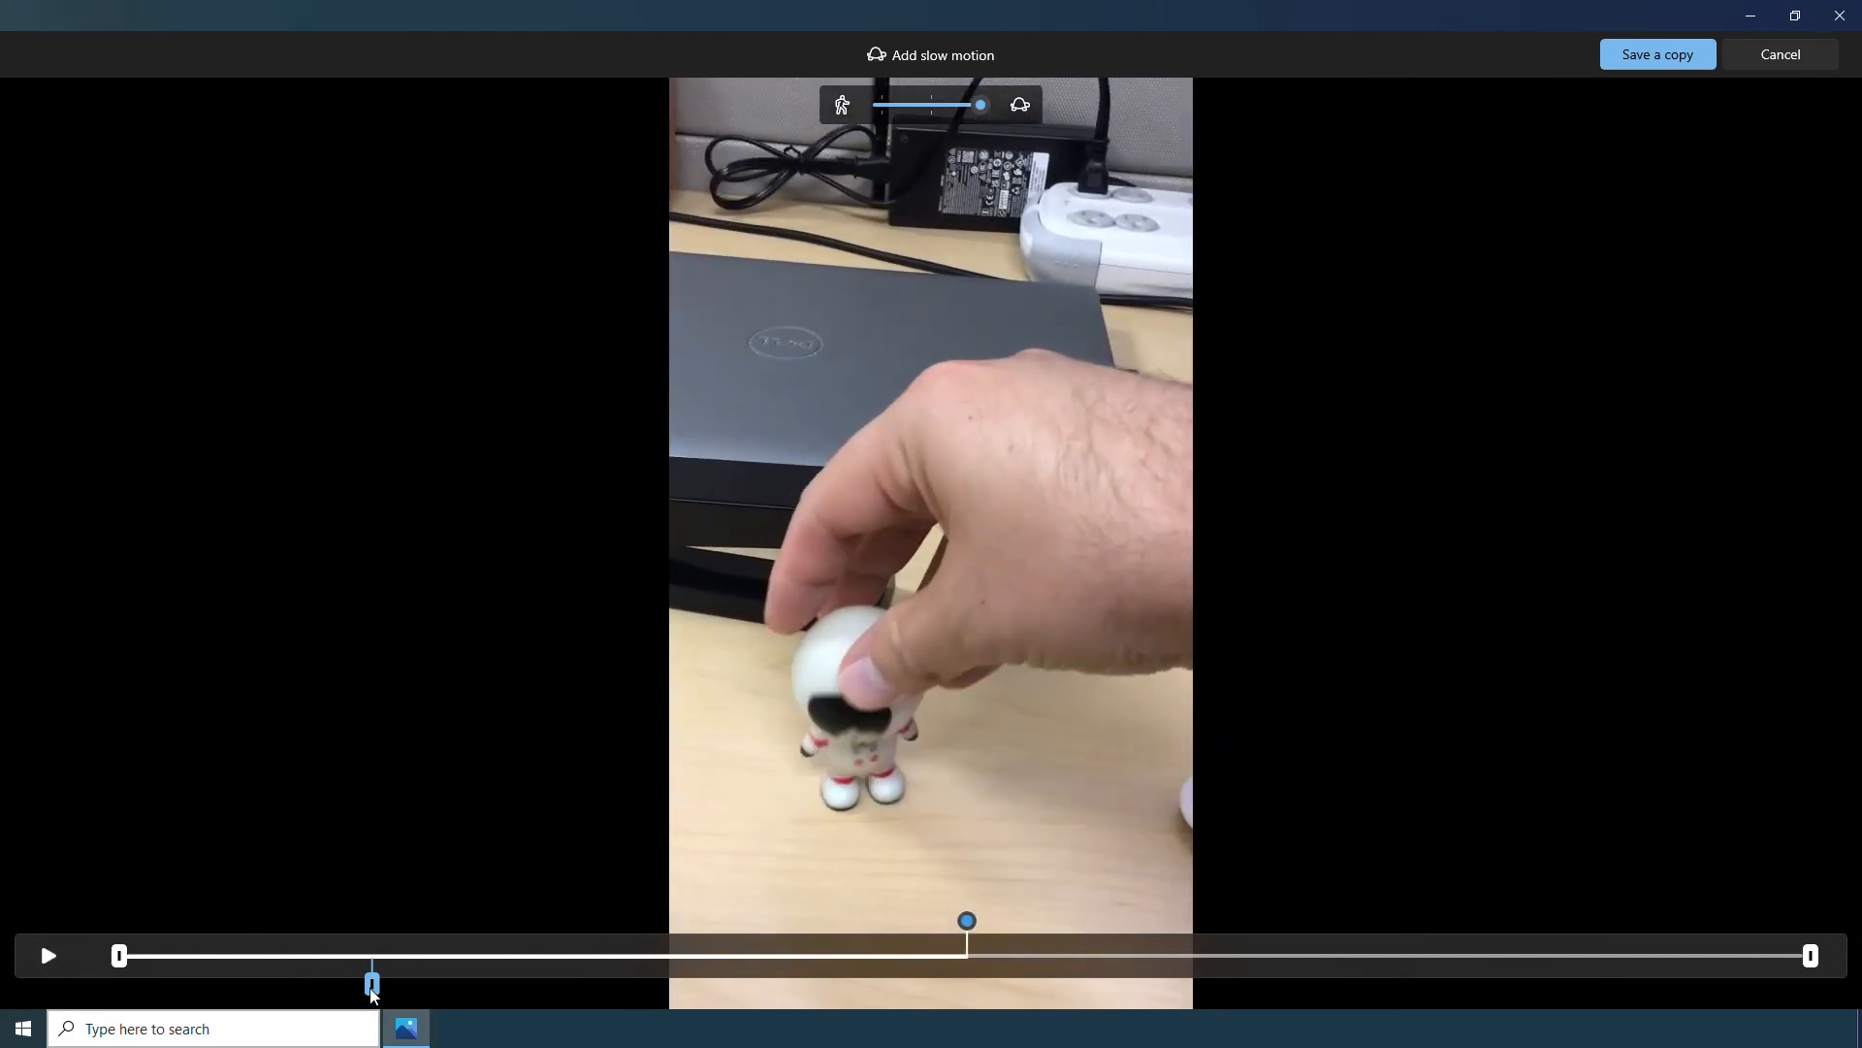
# - Keep the clip's start at the beginning and trim its end to just past the middle of the timeline
pyautogui.click(127, 964)
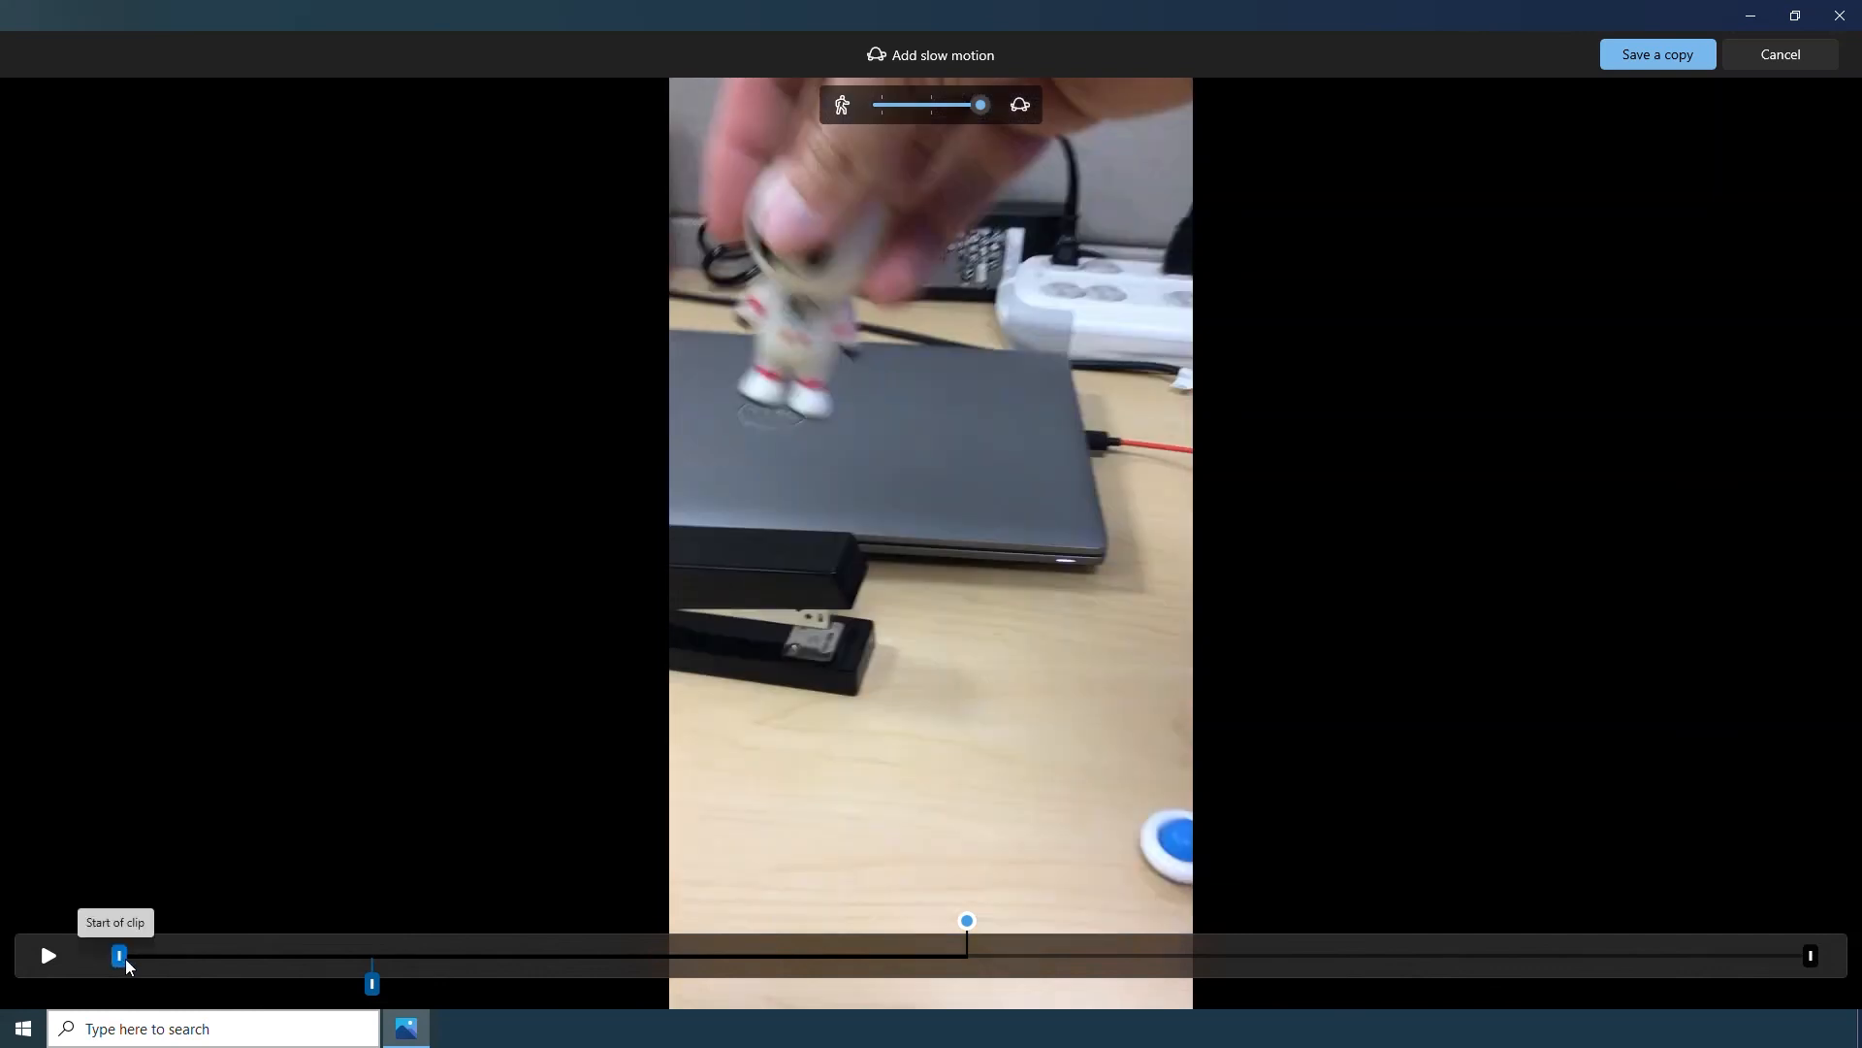
pyautogui.moveTo(128, 964); pyautogui.dragTo(113, 967)
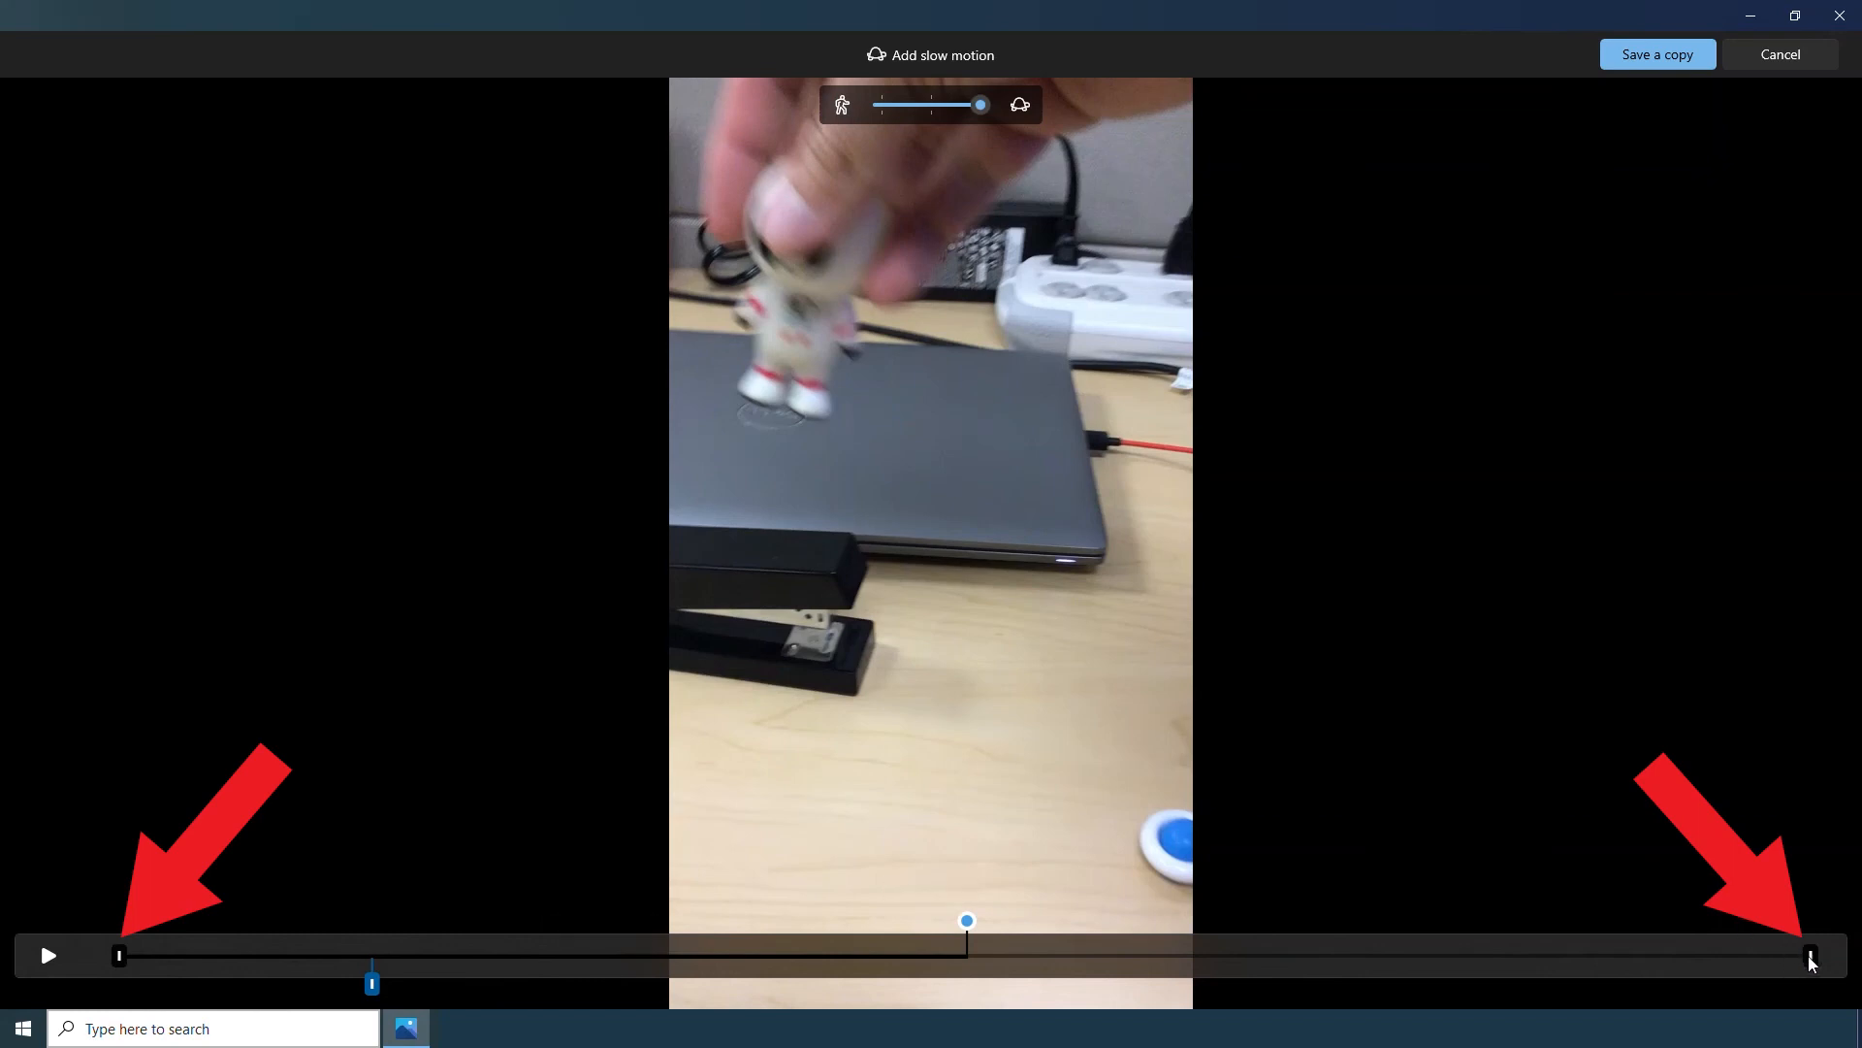
pyautogui.moveTo(1813, 963); pyautogui.dragTo(1489, 963)
pyautogui.moveTo(1355, 964); pyautogui.dragTo(987, 960)
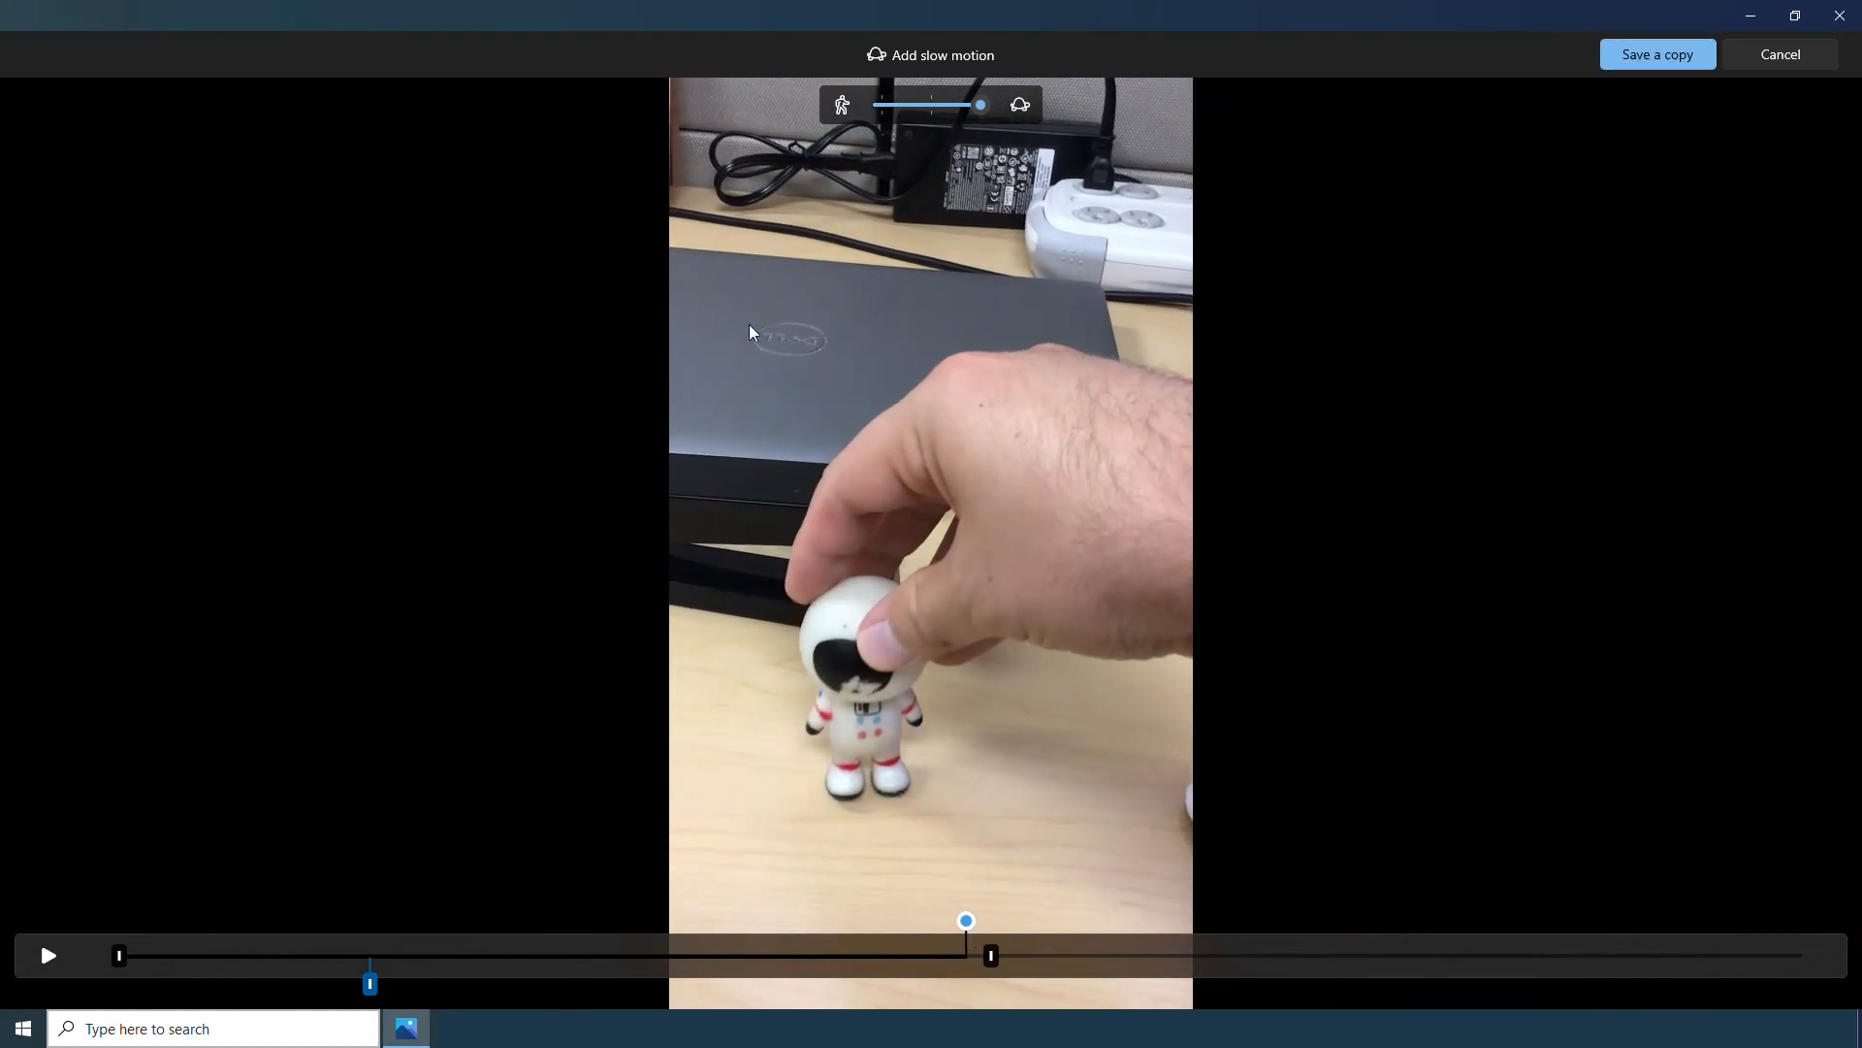
# - Move the slow-motion marker slightly earlier, set the speed to the middle level, and start the slow section near the clip's beginning
pyautogui.moveTo(370, 983); pyautogui.dragTo(342, 983)
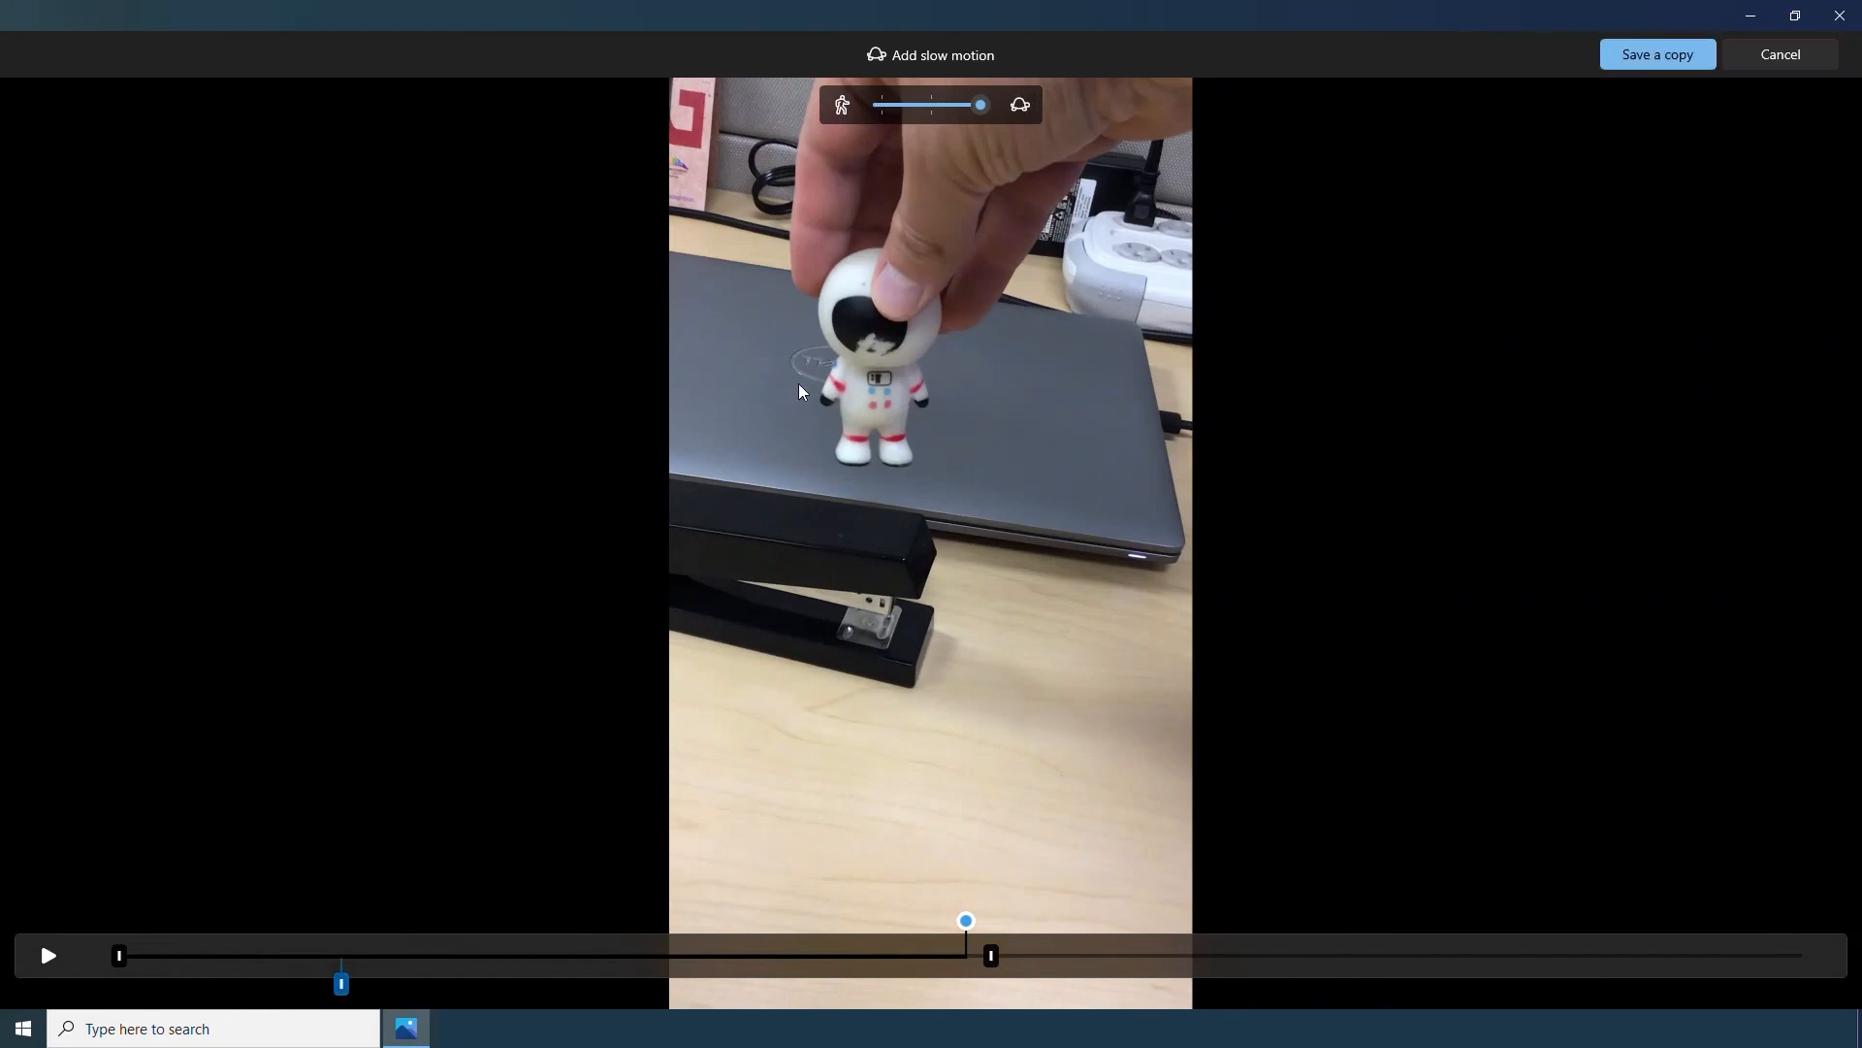
pyautogui.moveTo(980, 110); pyautogui.dragTo(935, 114)
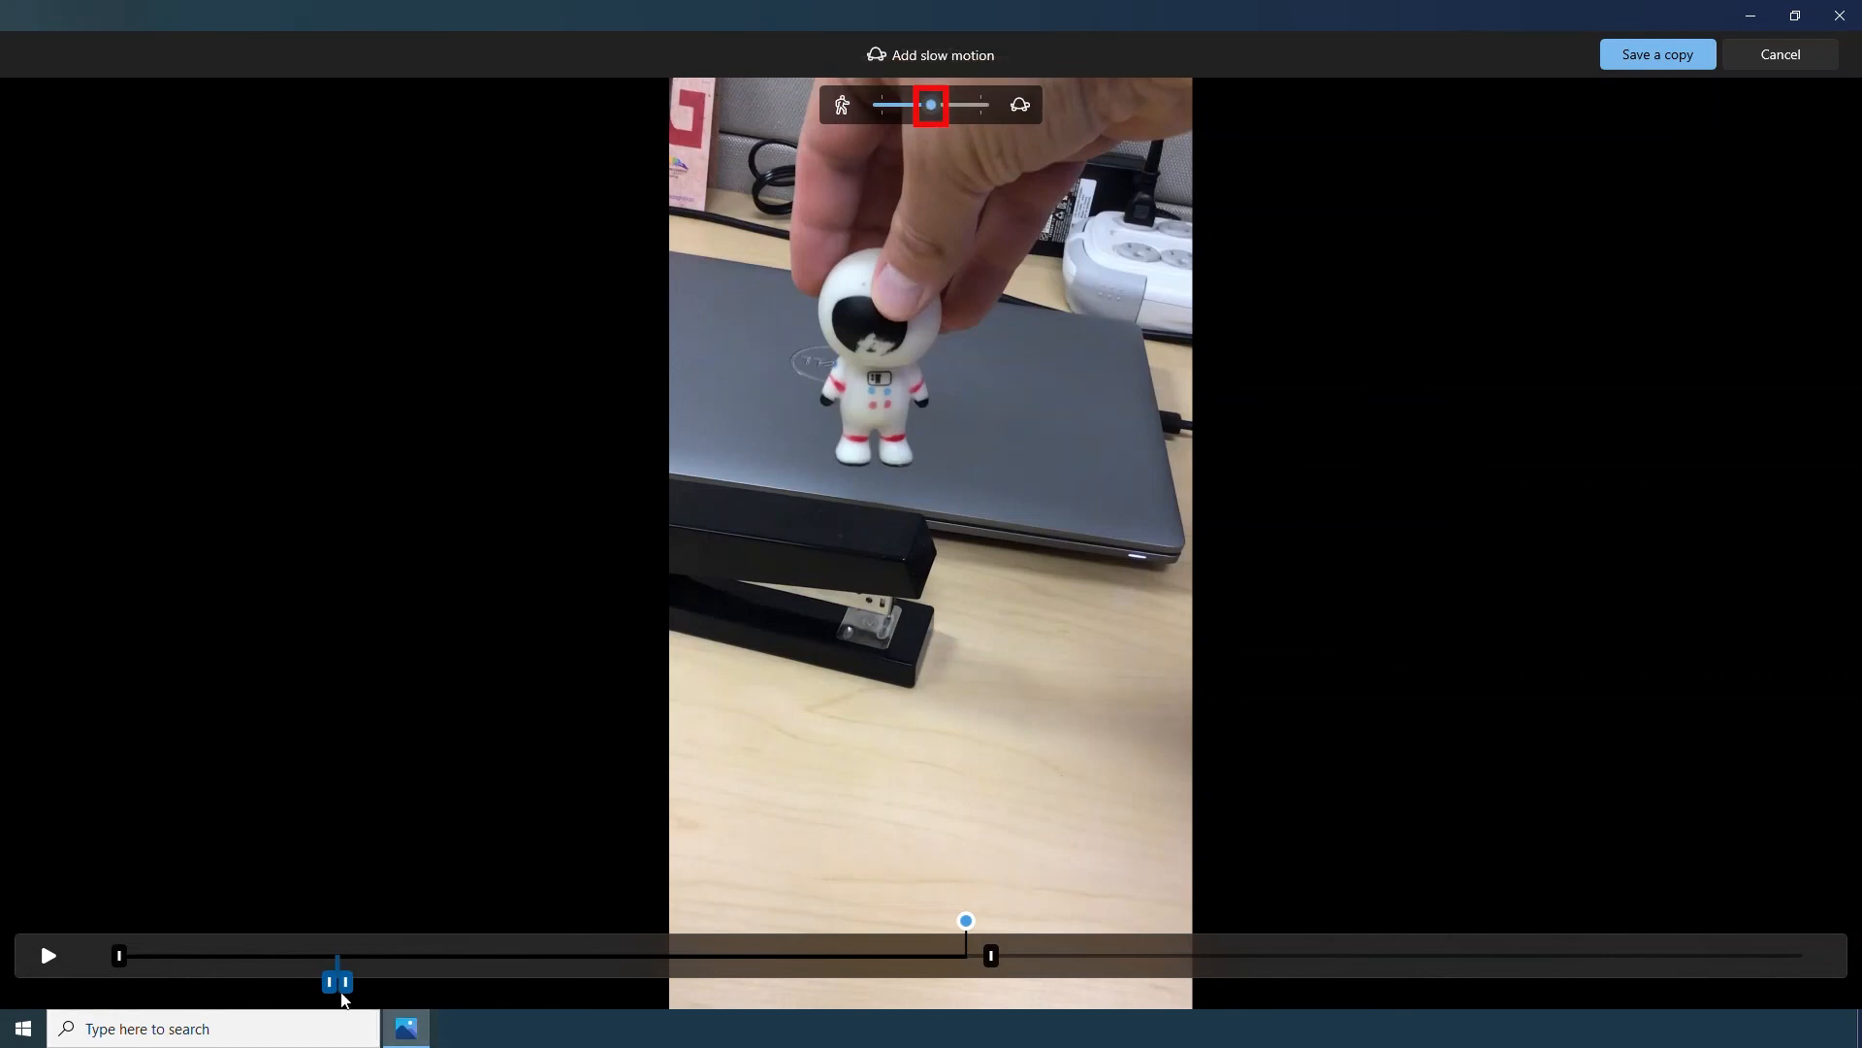
pyautogui.click(331, 984)
pyautogui.moveTo(331, 987); pyautogui.dragTo(172, 982)
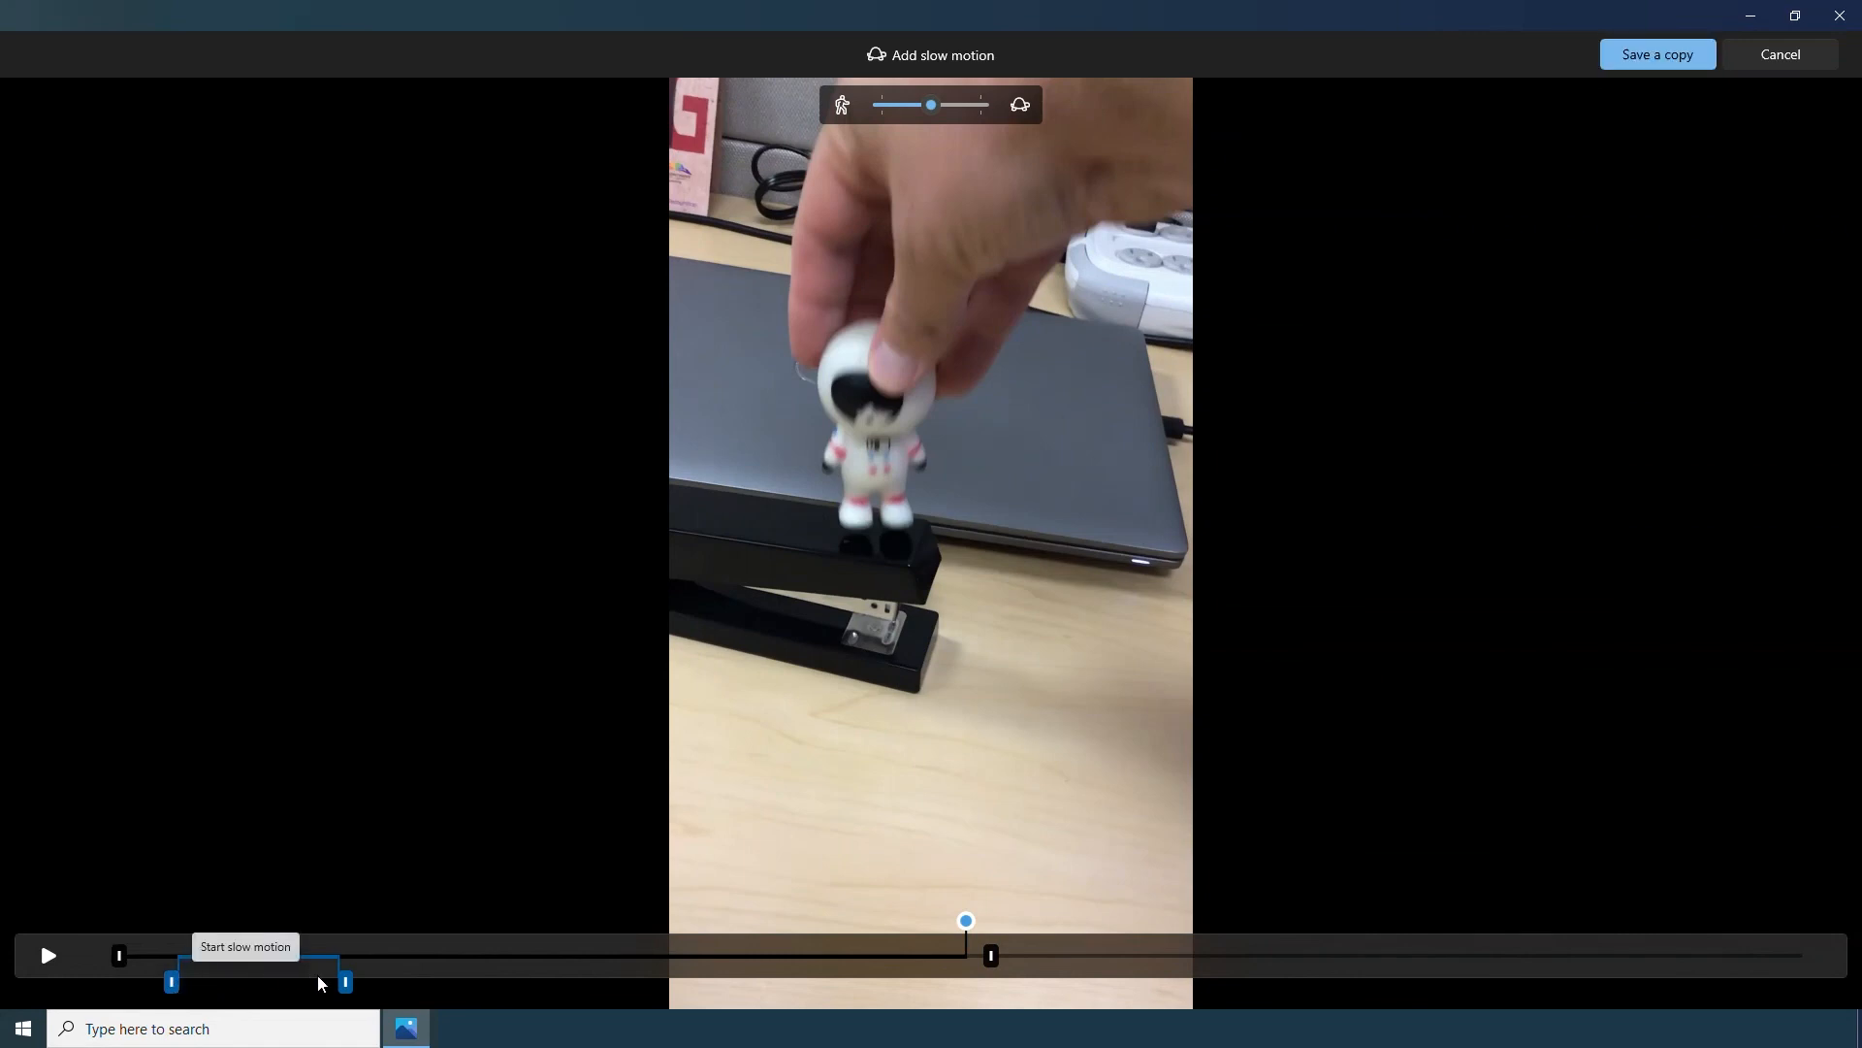
# - Extend the end of the slow section to about one-fifth of the timeline and preview the clip from its start
pyautogui.moveTo(345, 983); pyautogui.dragTo(458, 983)
pyautogui.moveTo(966, 925); pyautogui.dragTo(124, 934)
pyautogui.click(57, 957)
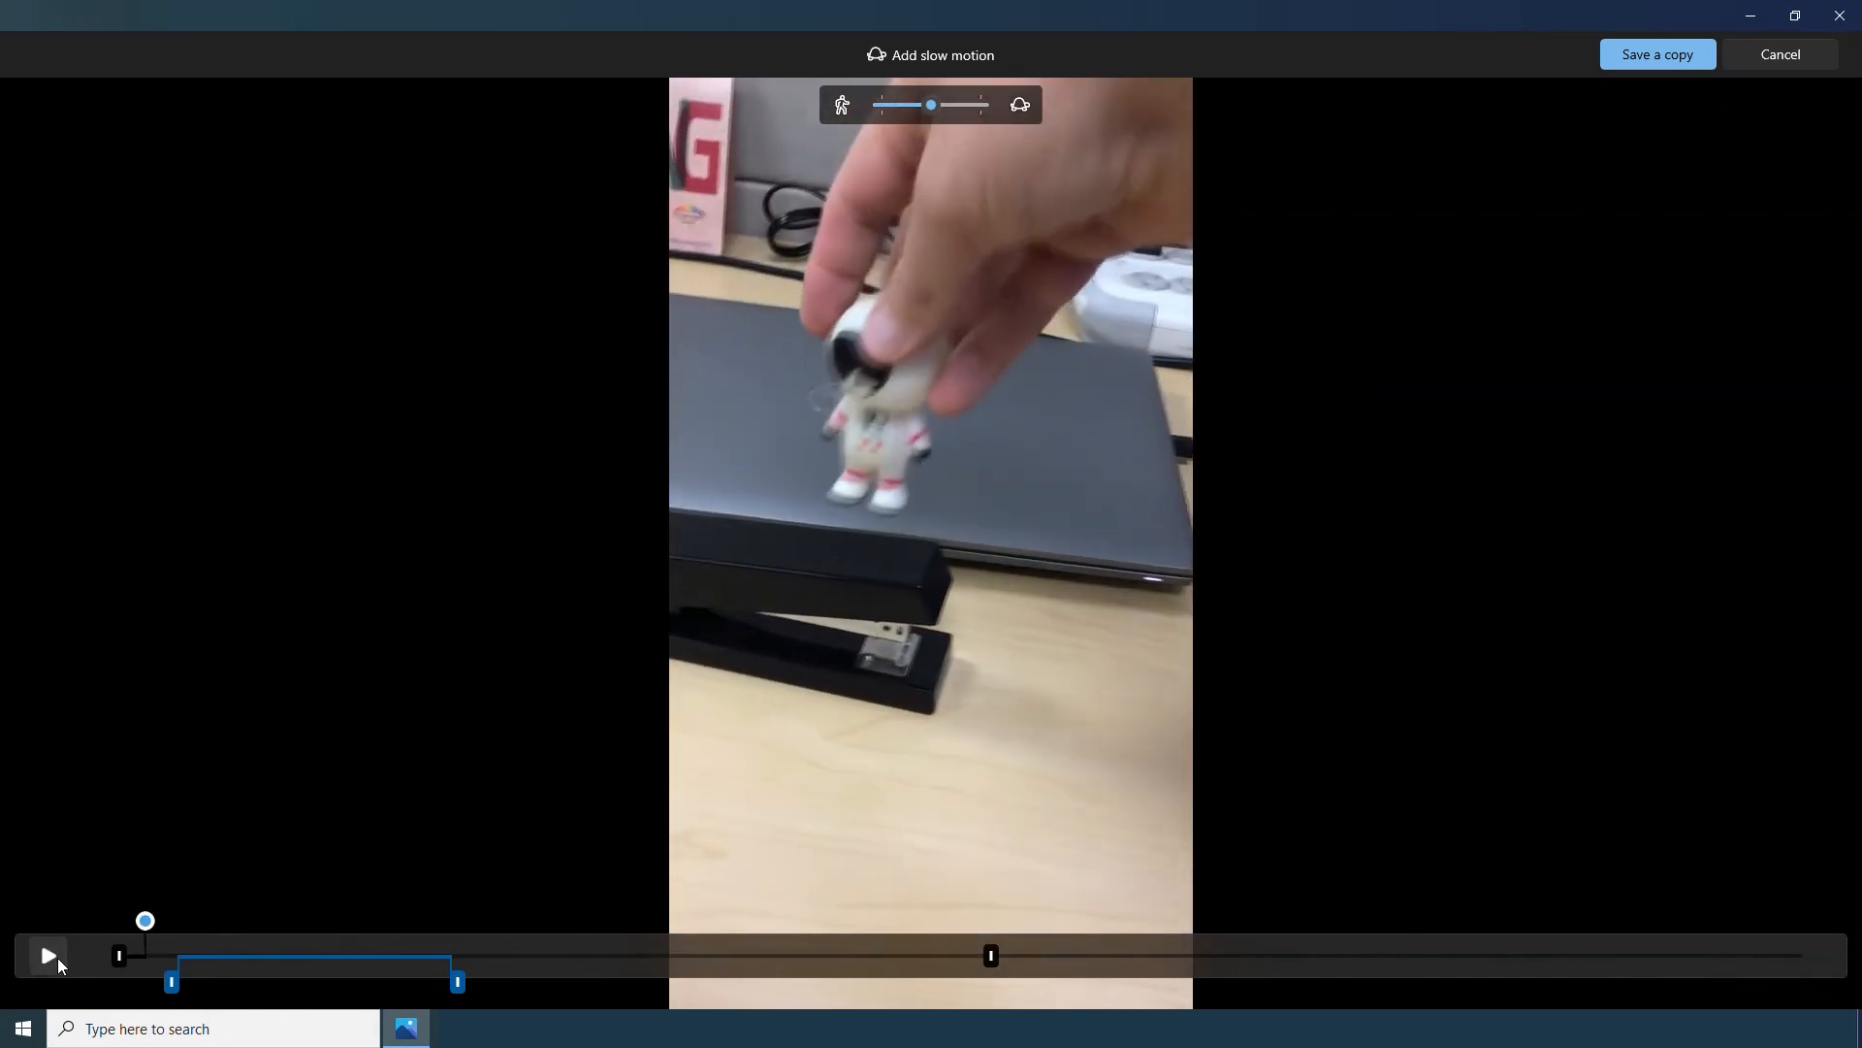
# - Extend the end of the slow section to just before the clip's trimmed end and preview it from the start
pyautogui.moveTo(455, 993); pyautogui.dragTo(717, 986)
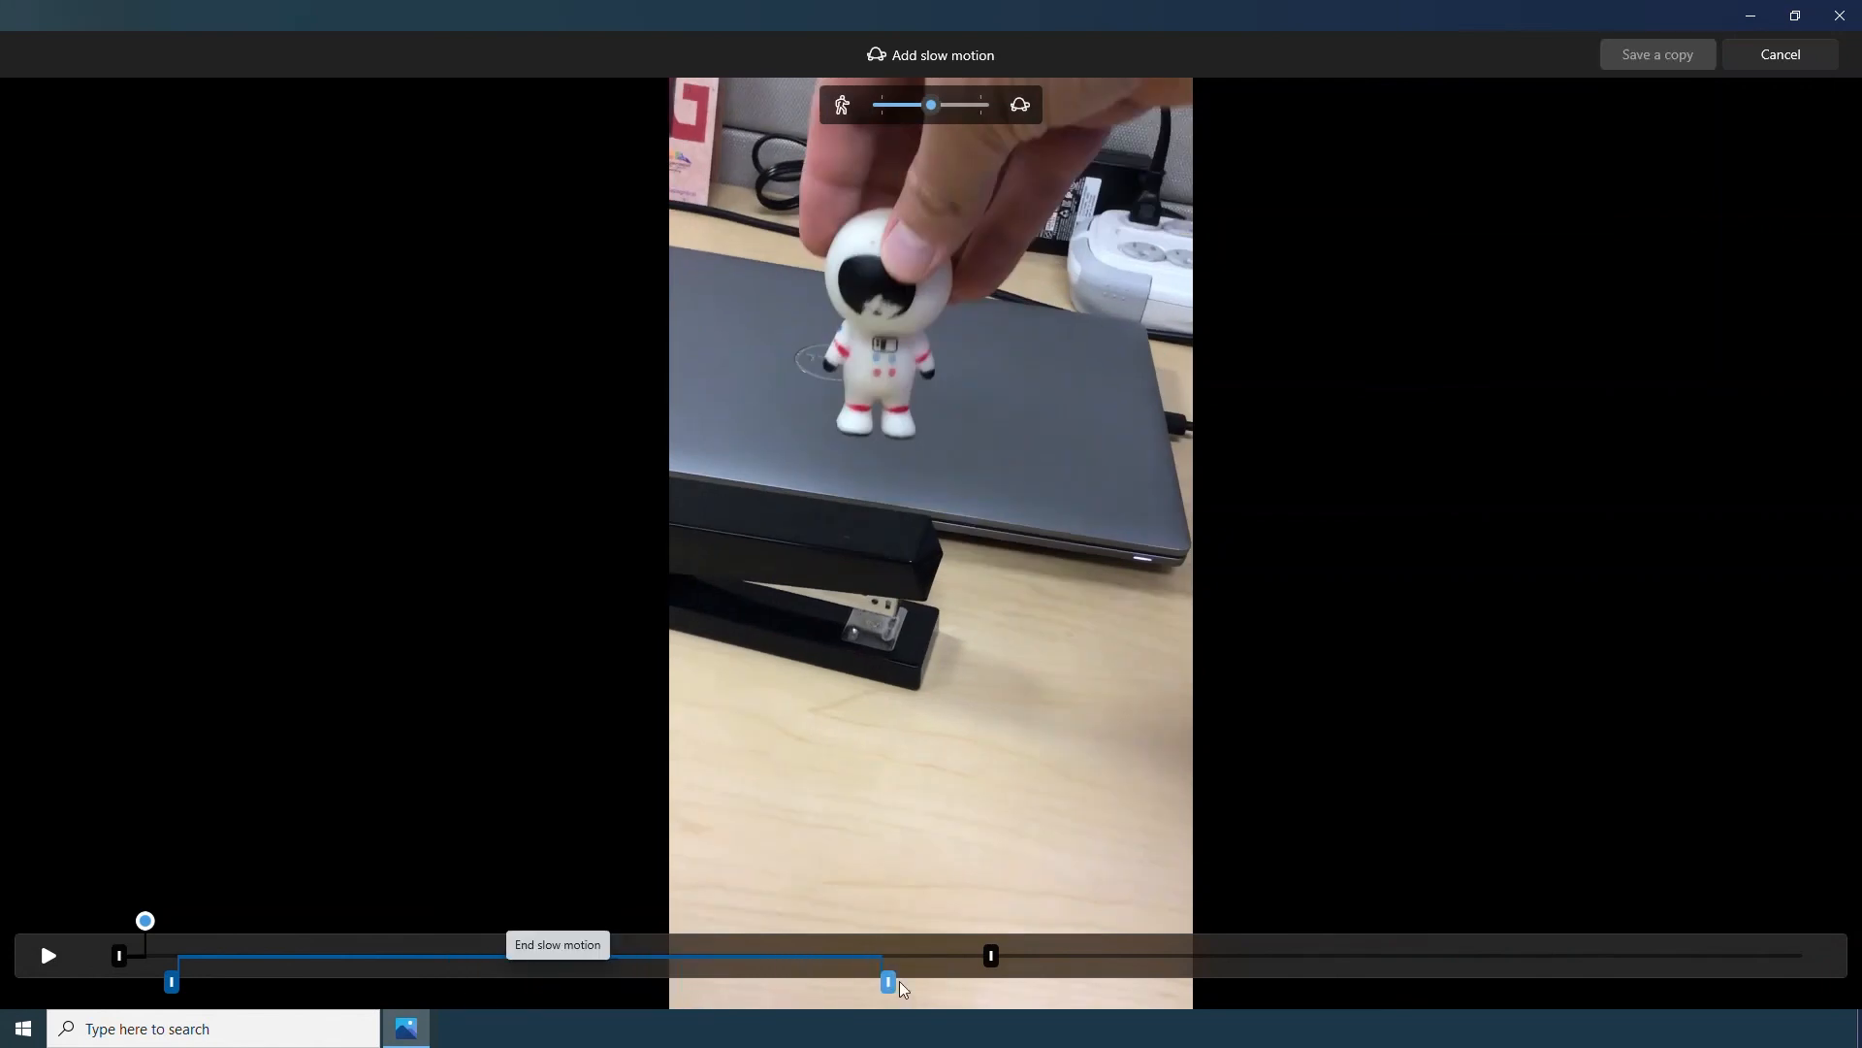
pyautogui.moveTo(945, 986); pyautogui.dragTo(948, 986)
pyautogui.moveTo(145, 919); pyautogui.dragTo(128, 919)
pyautogui.click(50, 957)
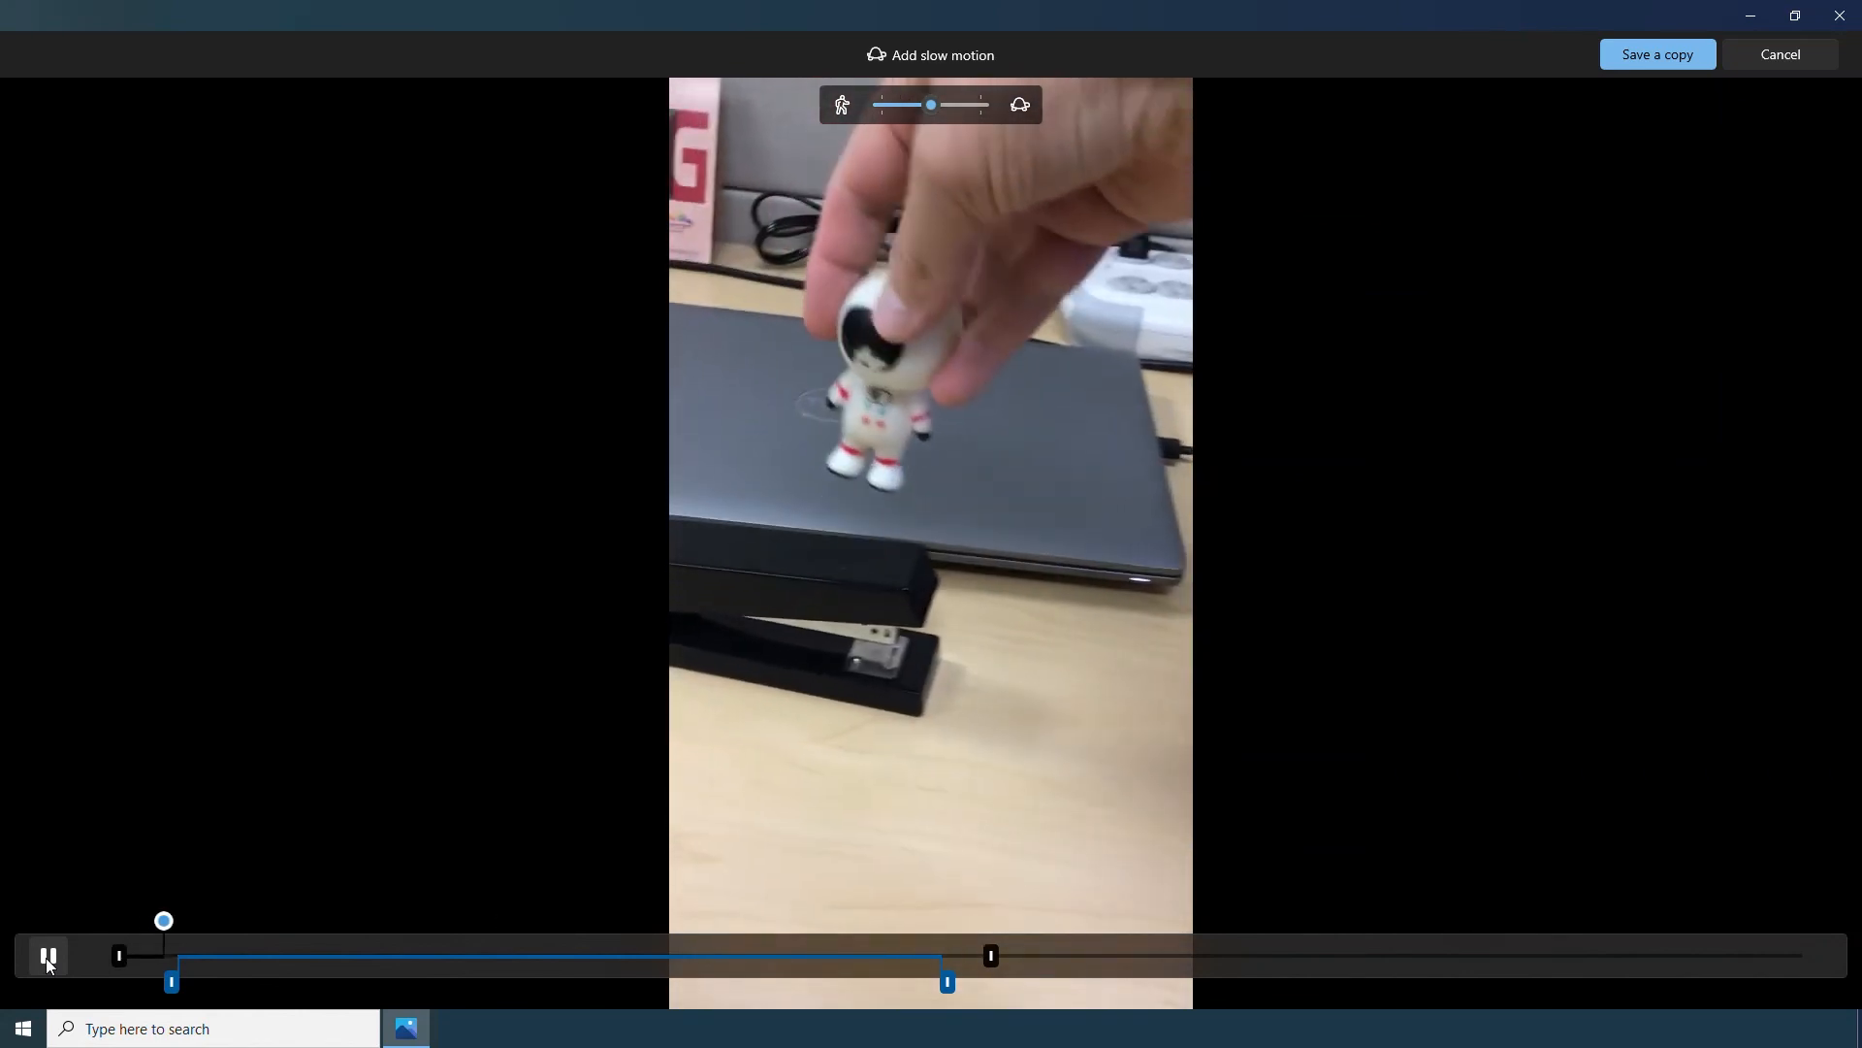
pyautogui.click(45, 958)
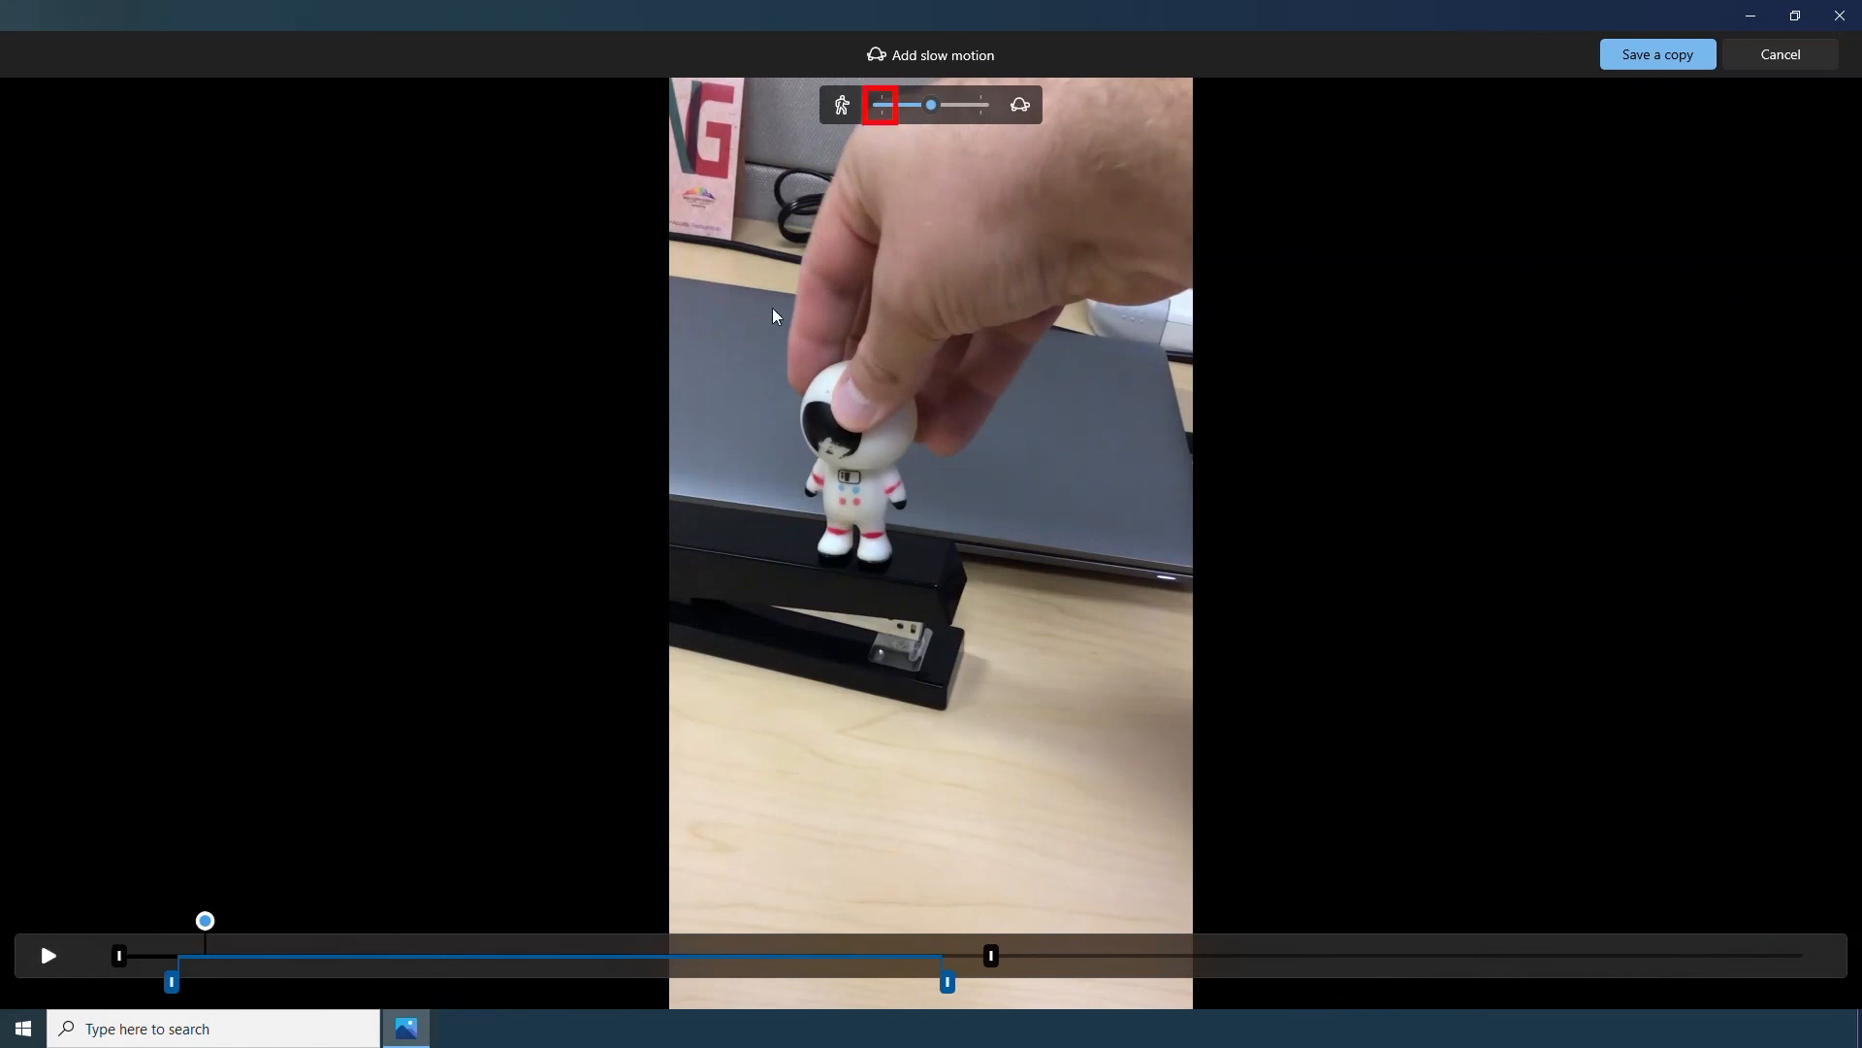
# - Preview the clip at original speed, restore the middle slow-motion level, and preview it again
pyautogui.click(885, 111)
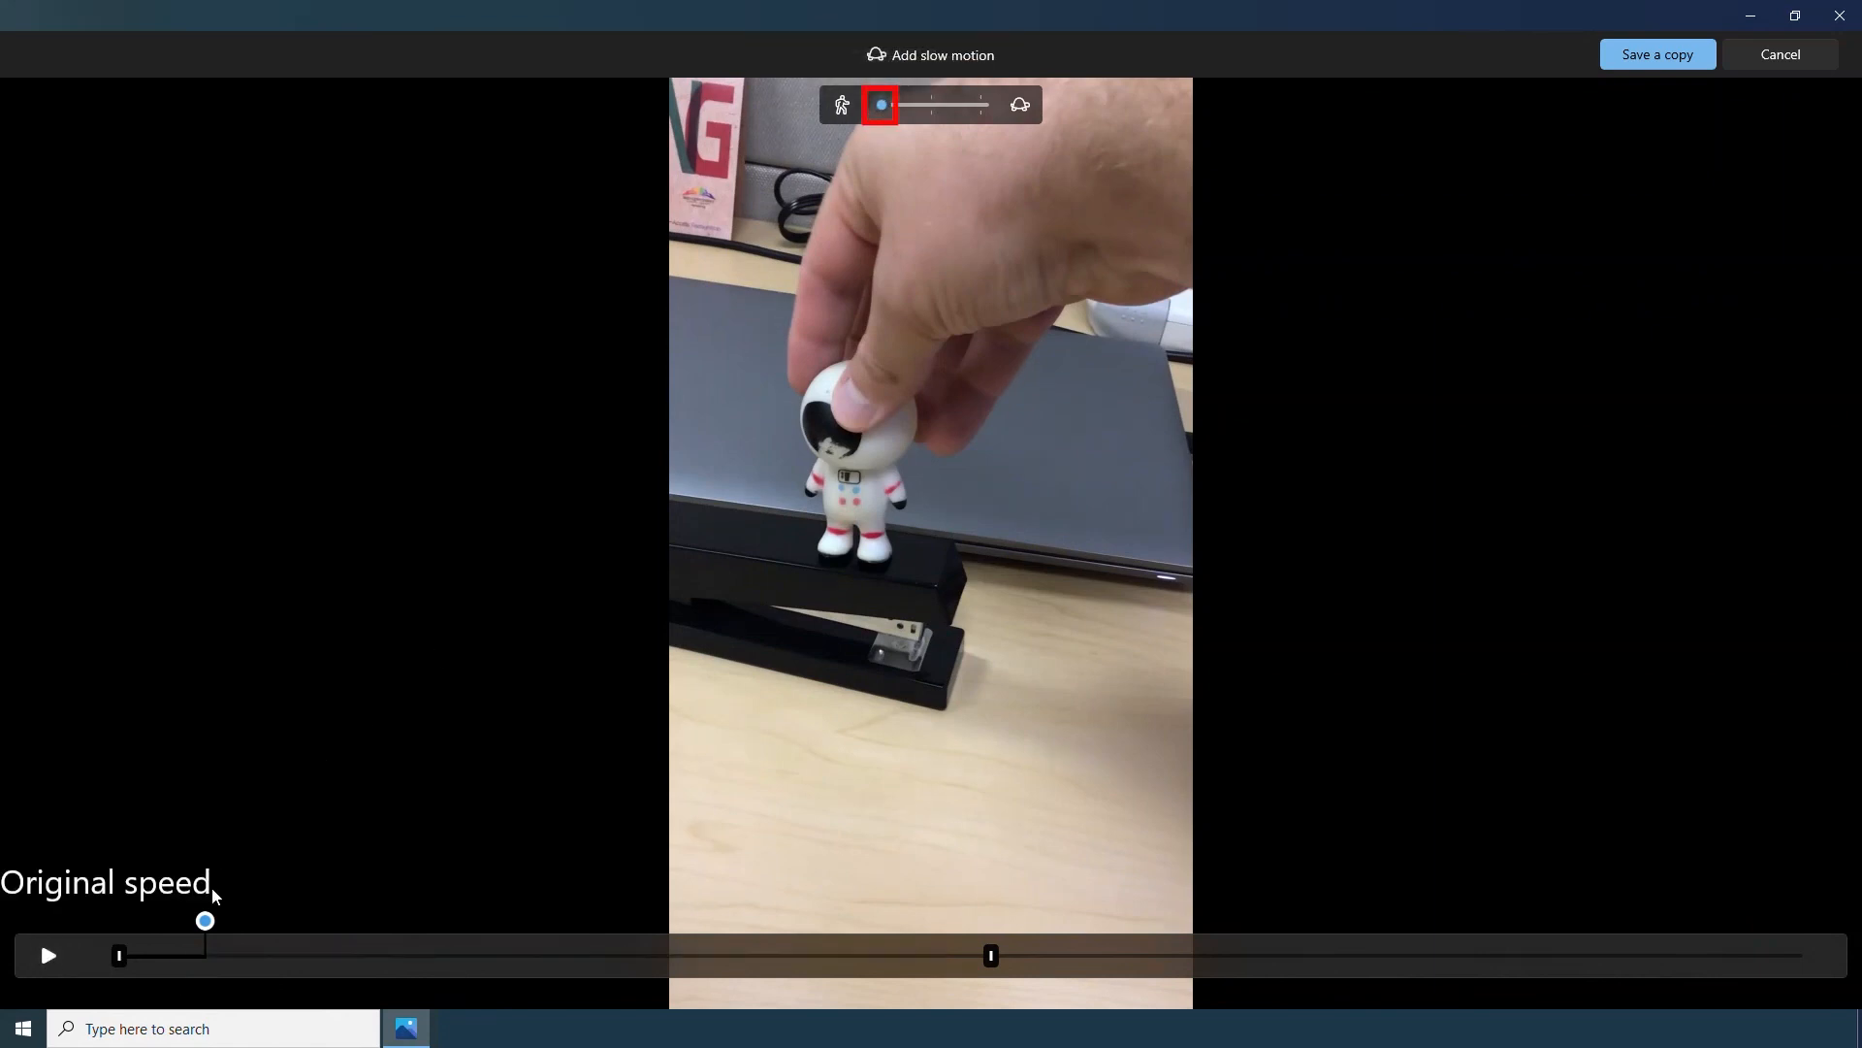
pyautogui.click(55, 958)
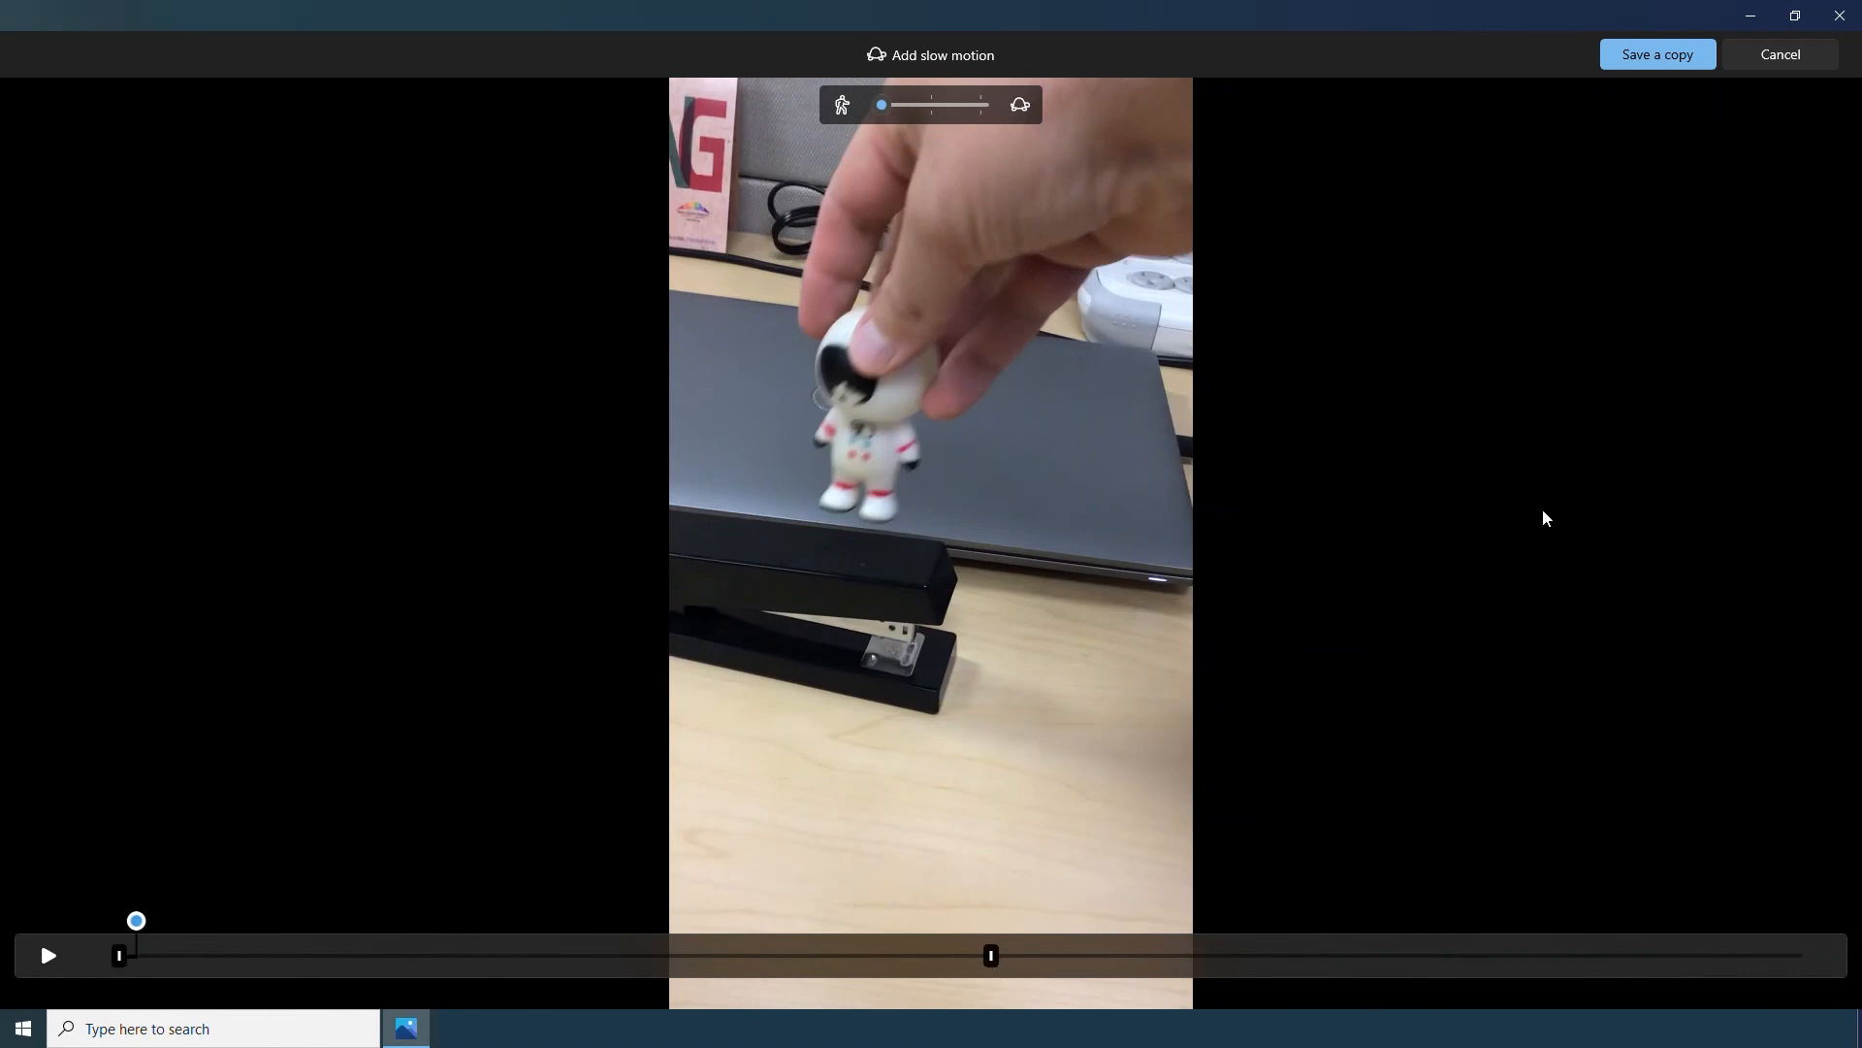
pyautogui.click(929, 114)
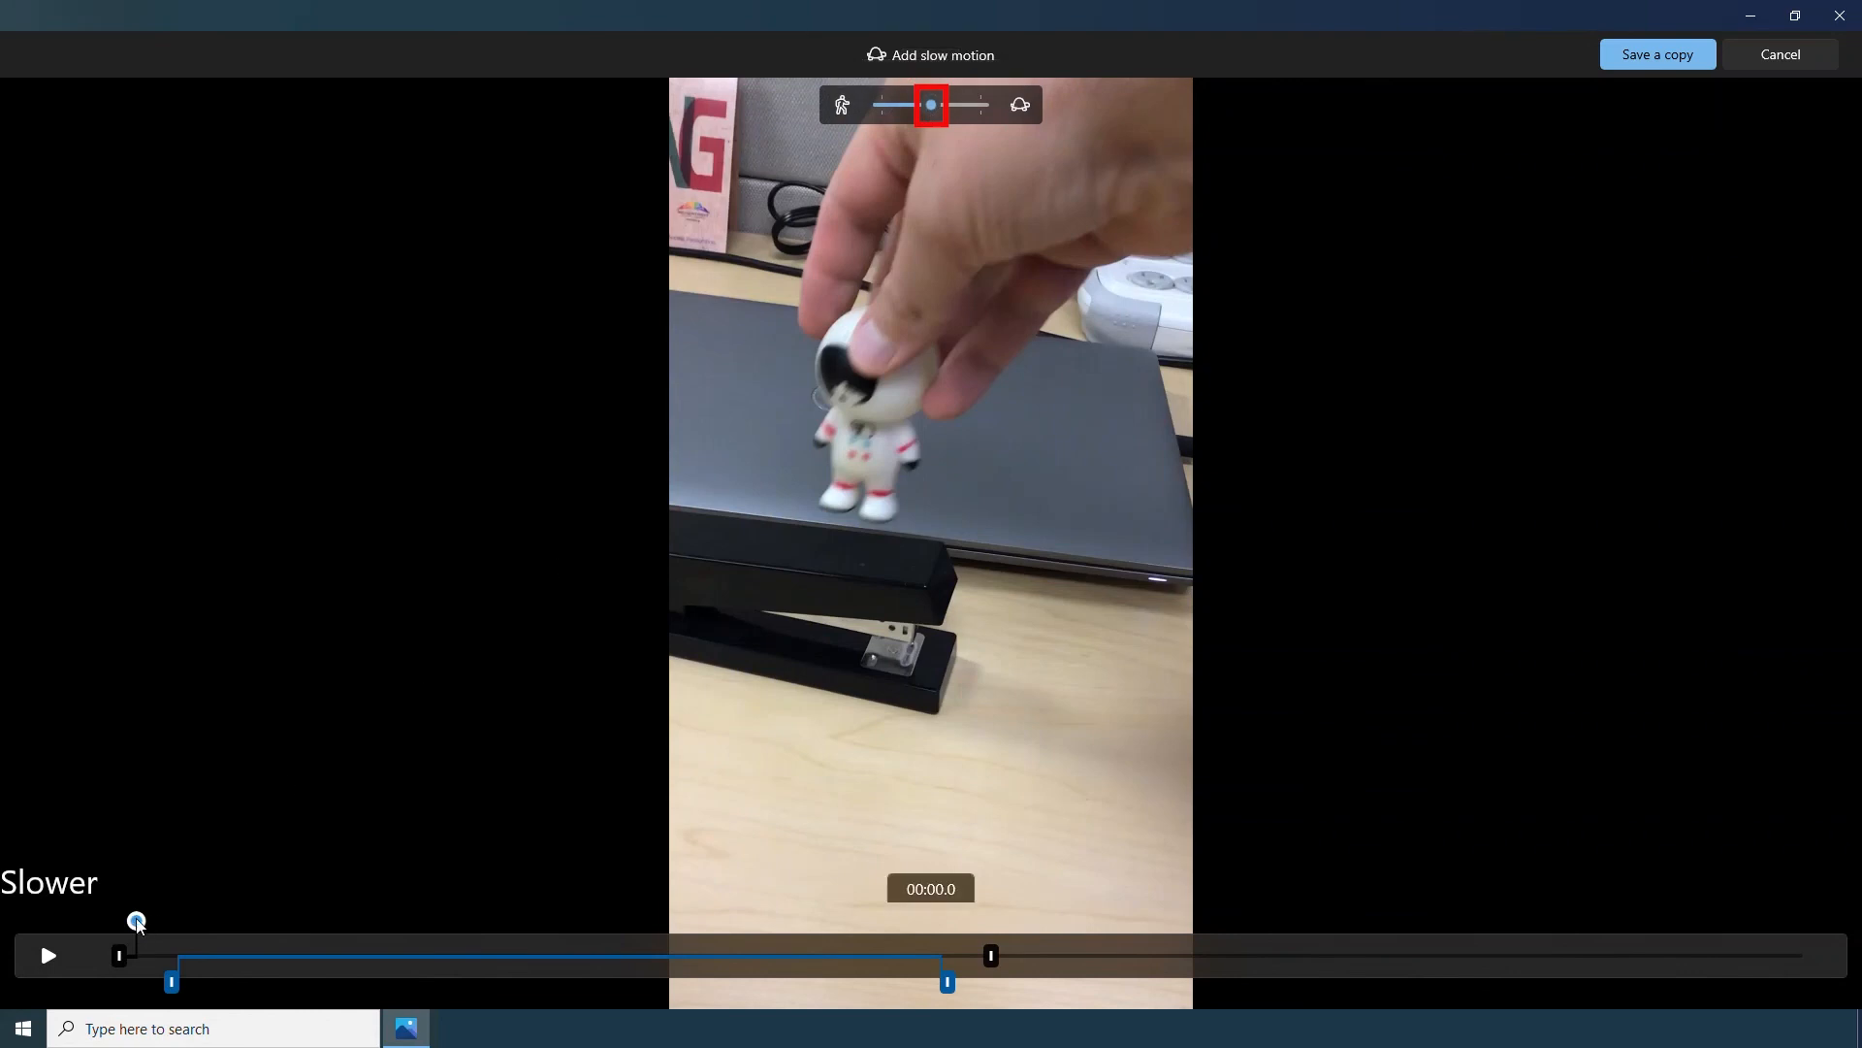
pyautogui.click(49, 955)
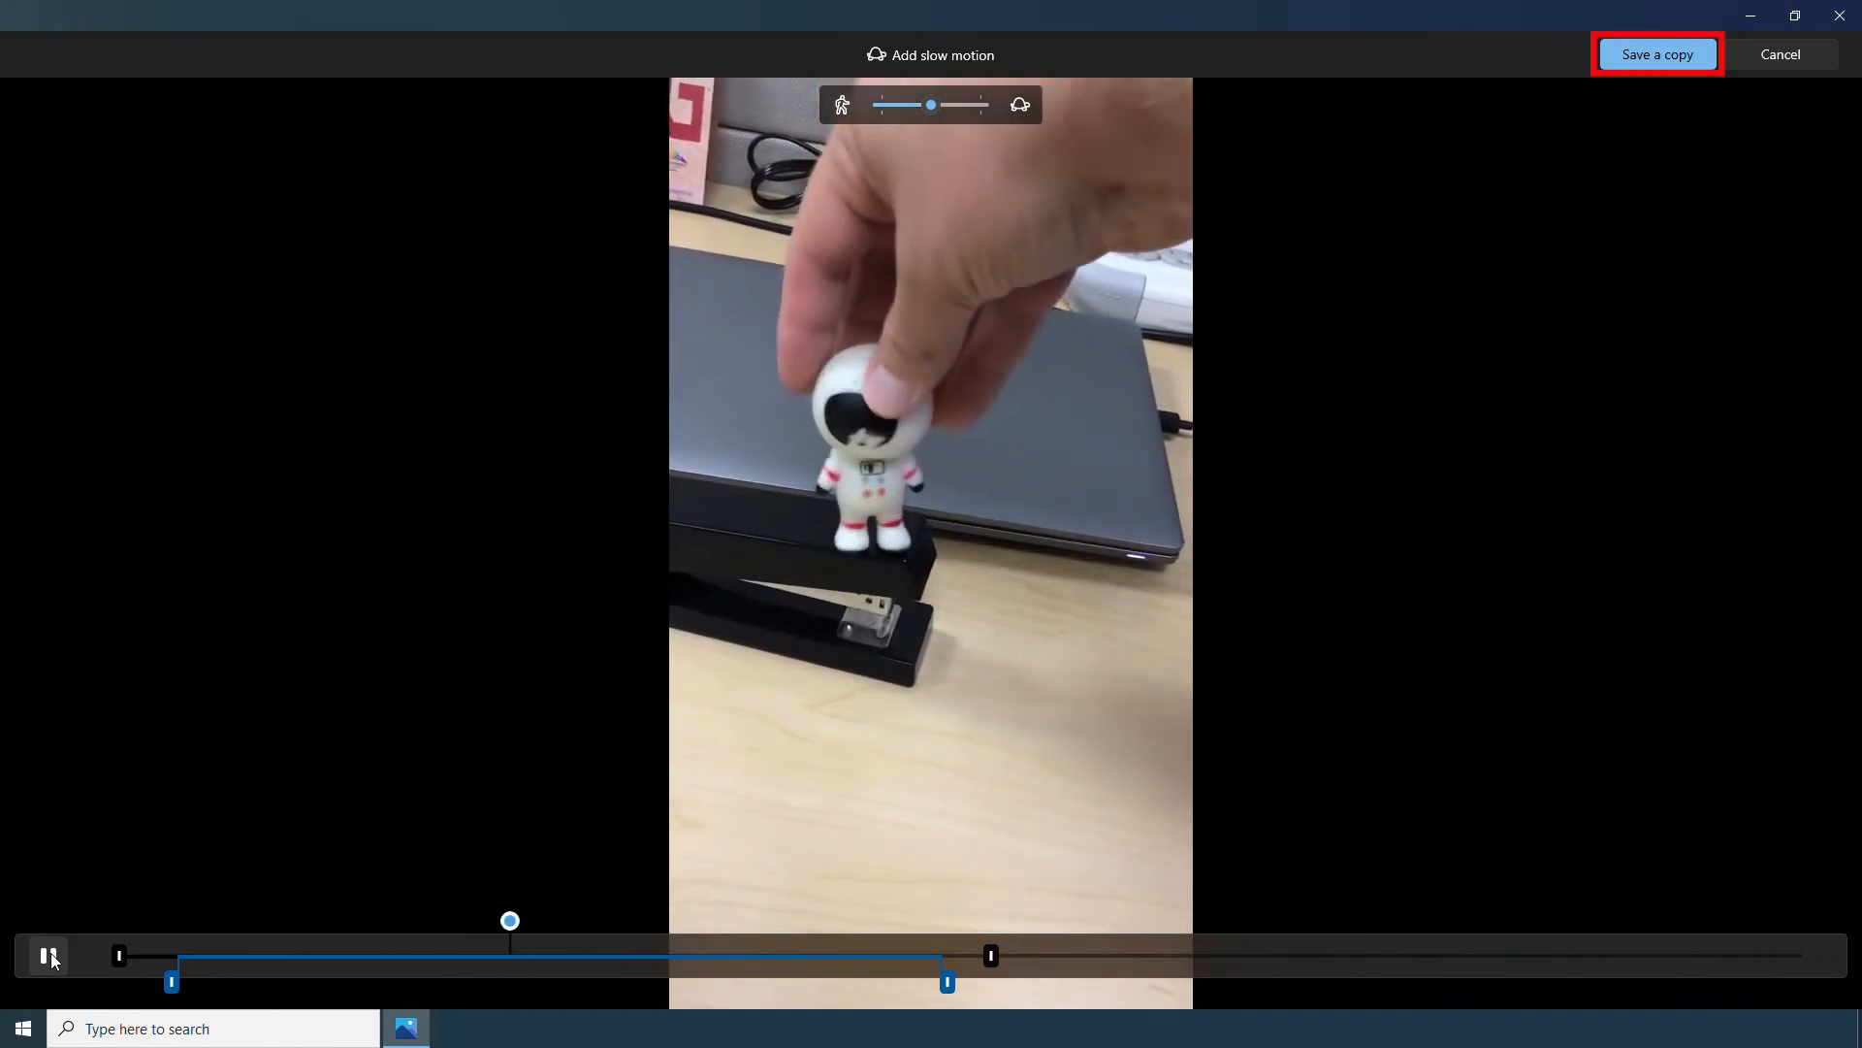
pyautogui.click(48, 955)
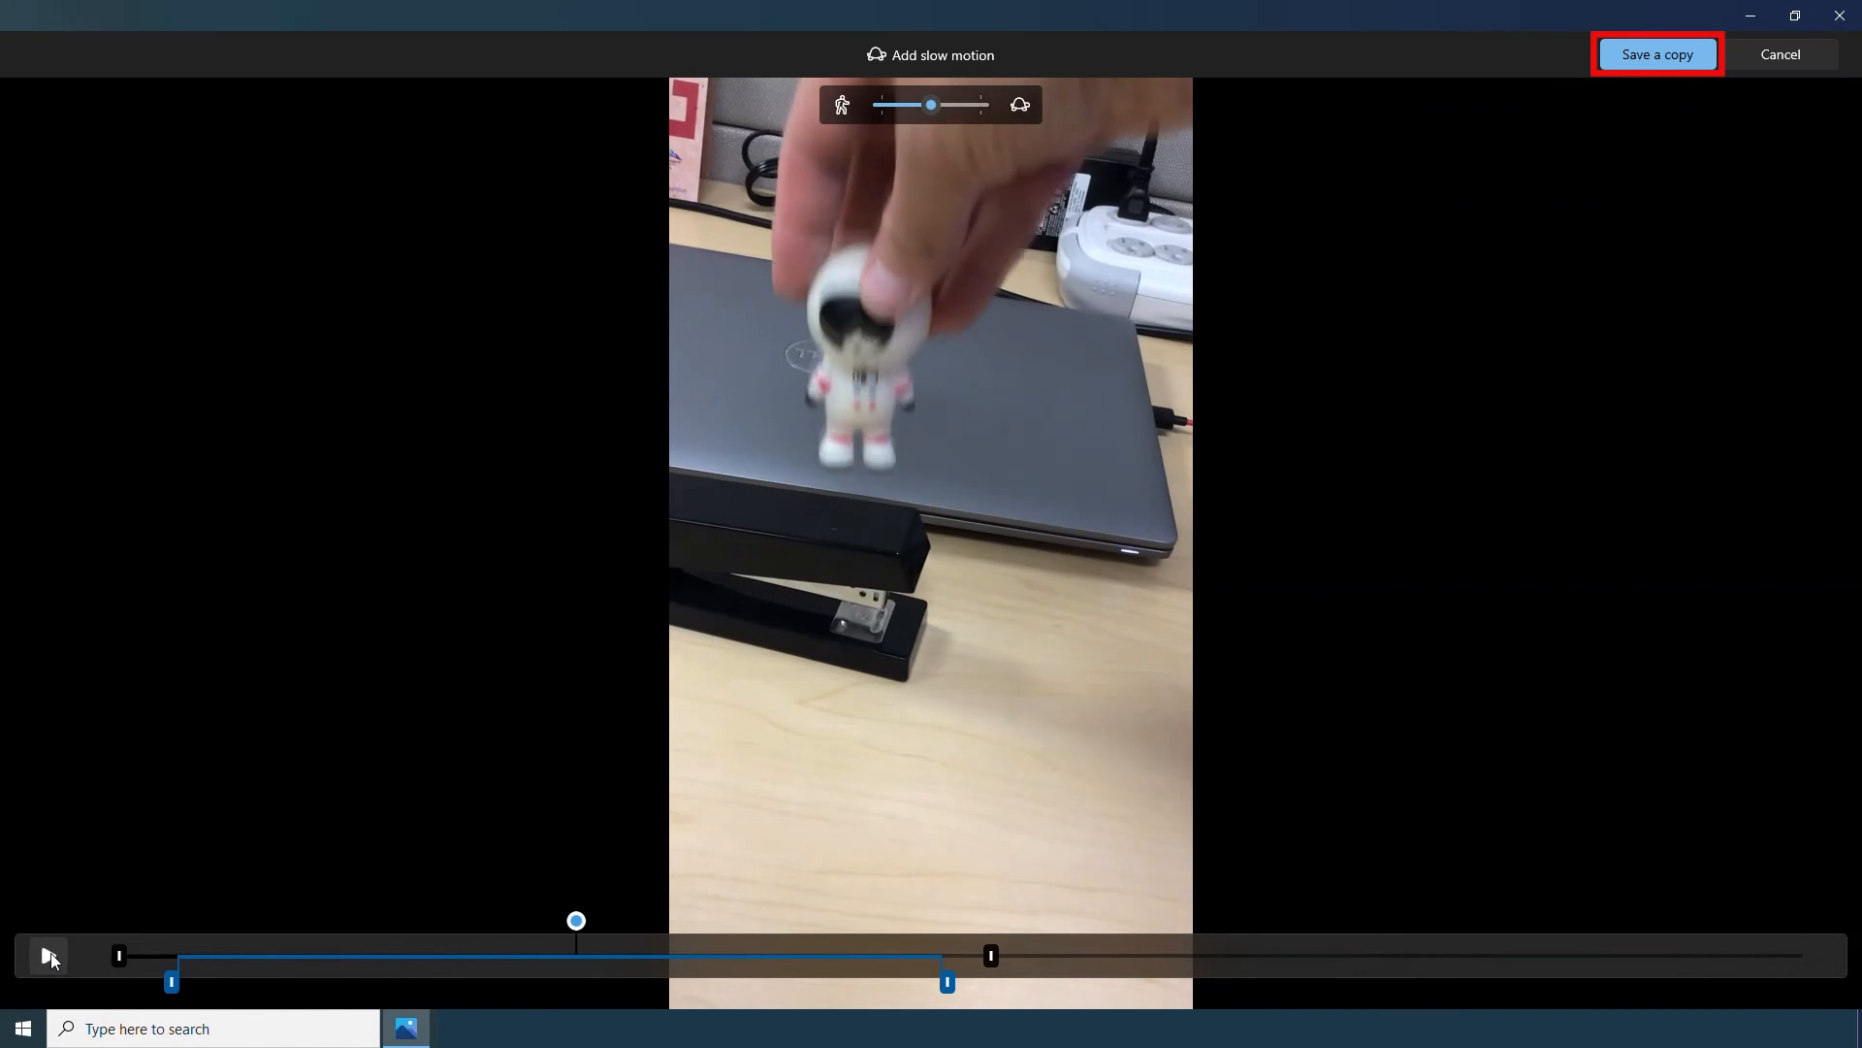
# - Save a copy of the slow-motion video, pause its playback at about 00:07, and return to the collection
pyautogui.click(1700, 65)
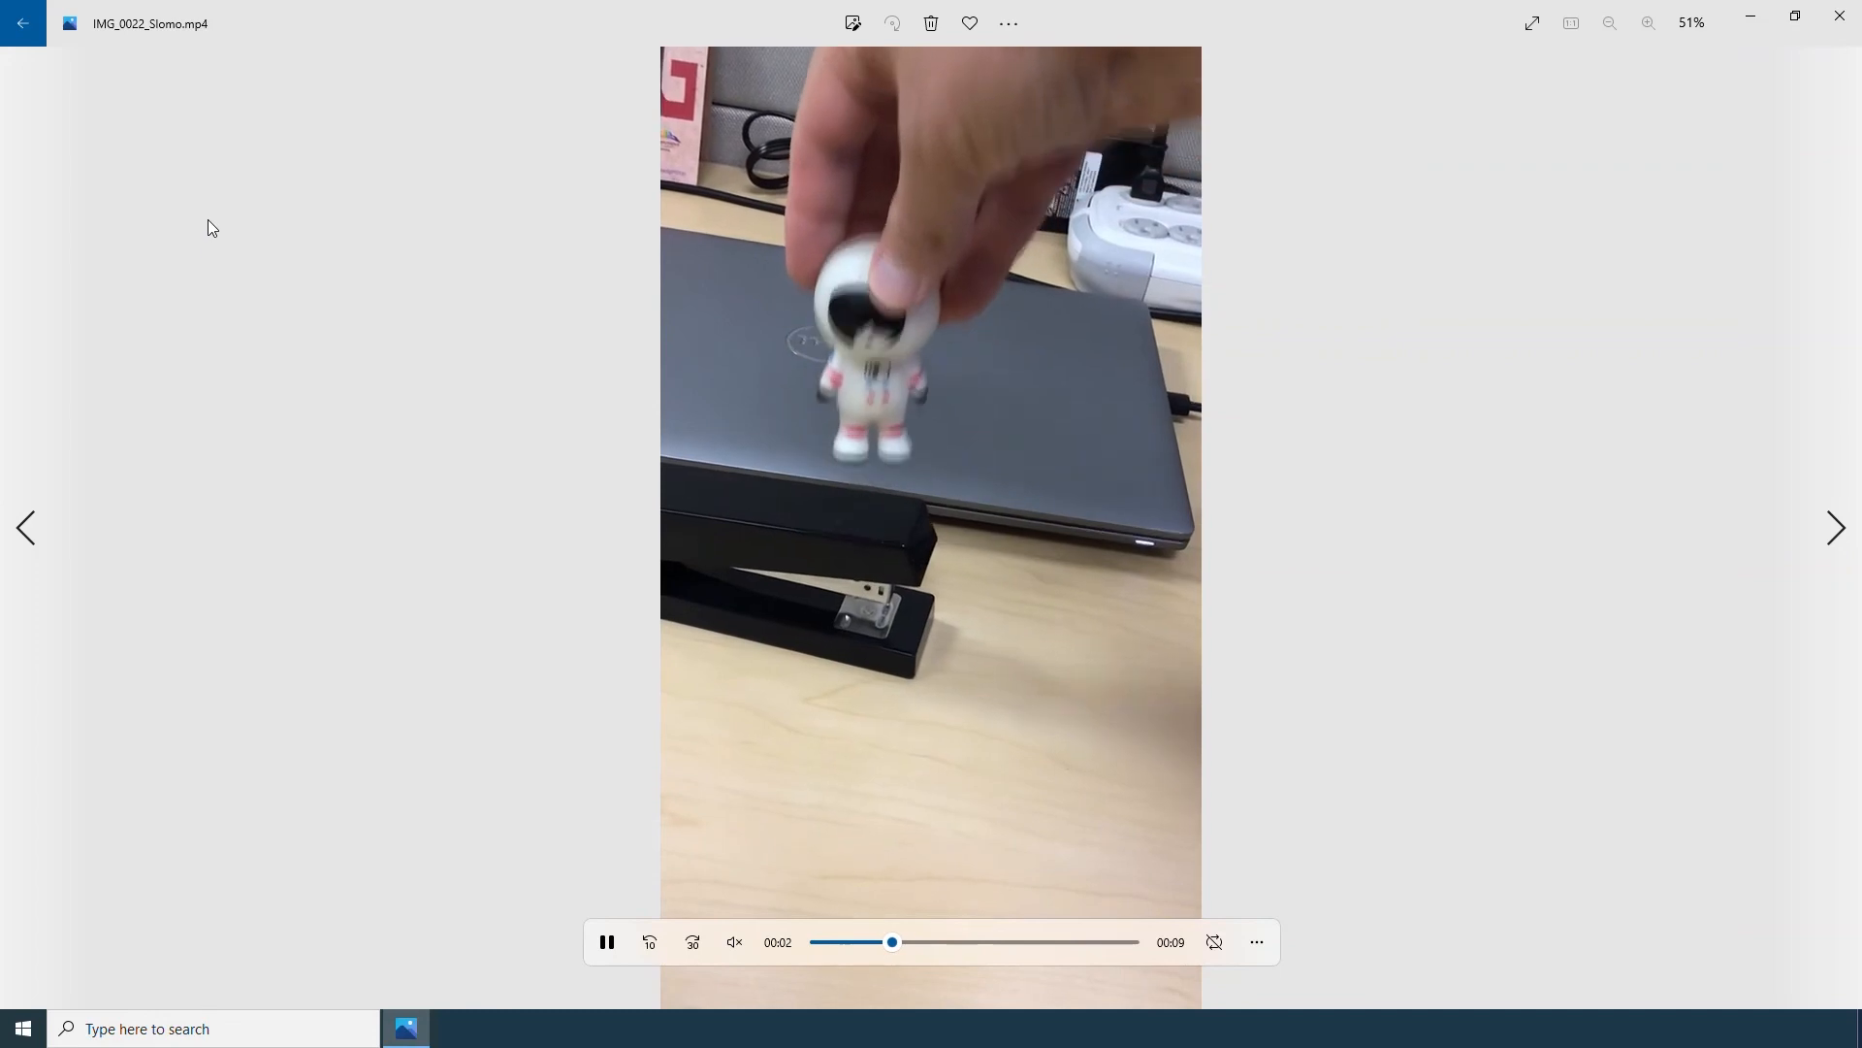
pyautogui.click(605, 953)
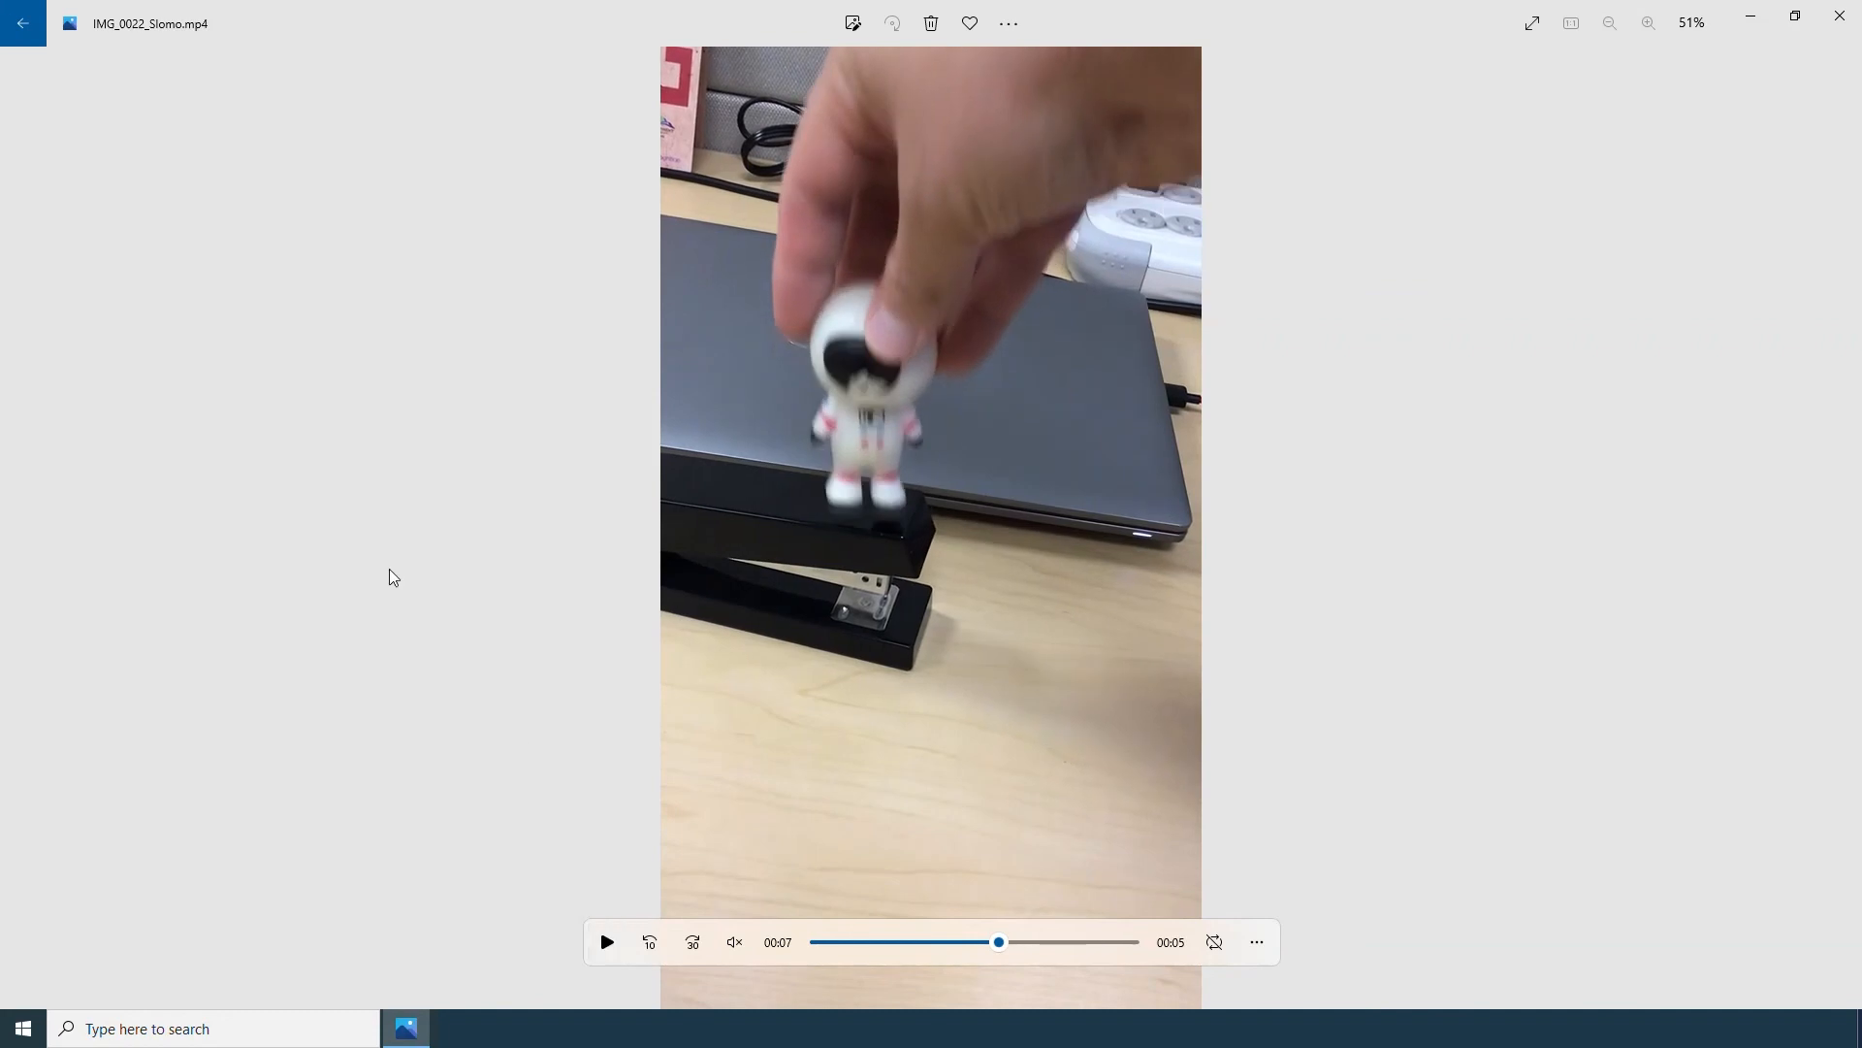
pyautogui.click(23, 25)
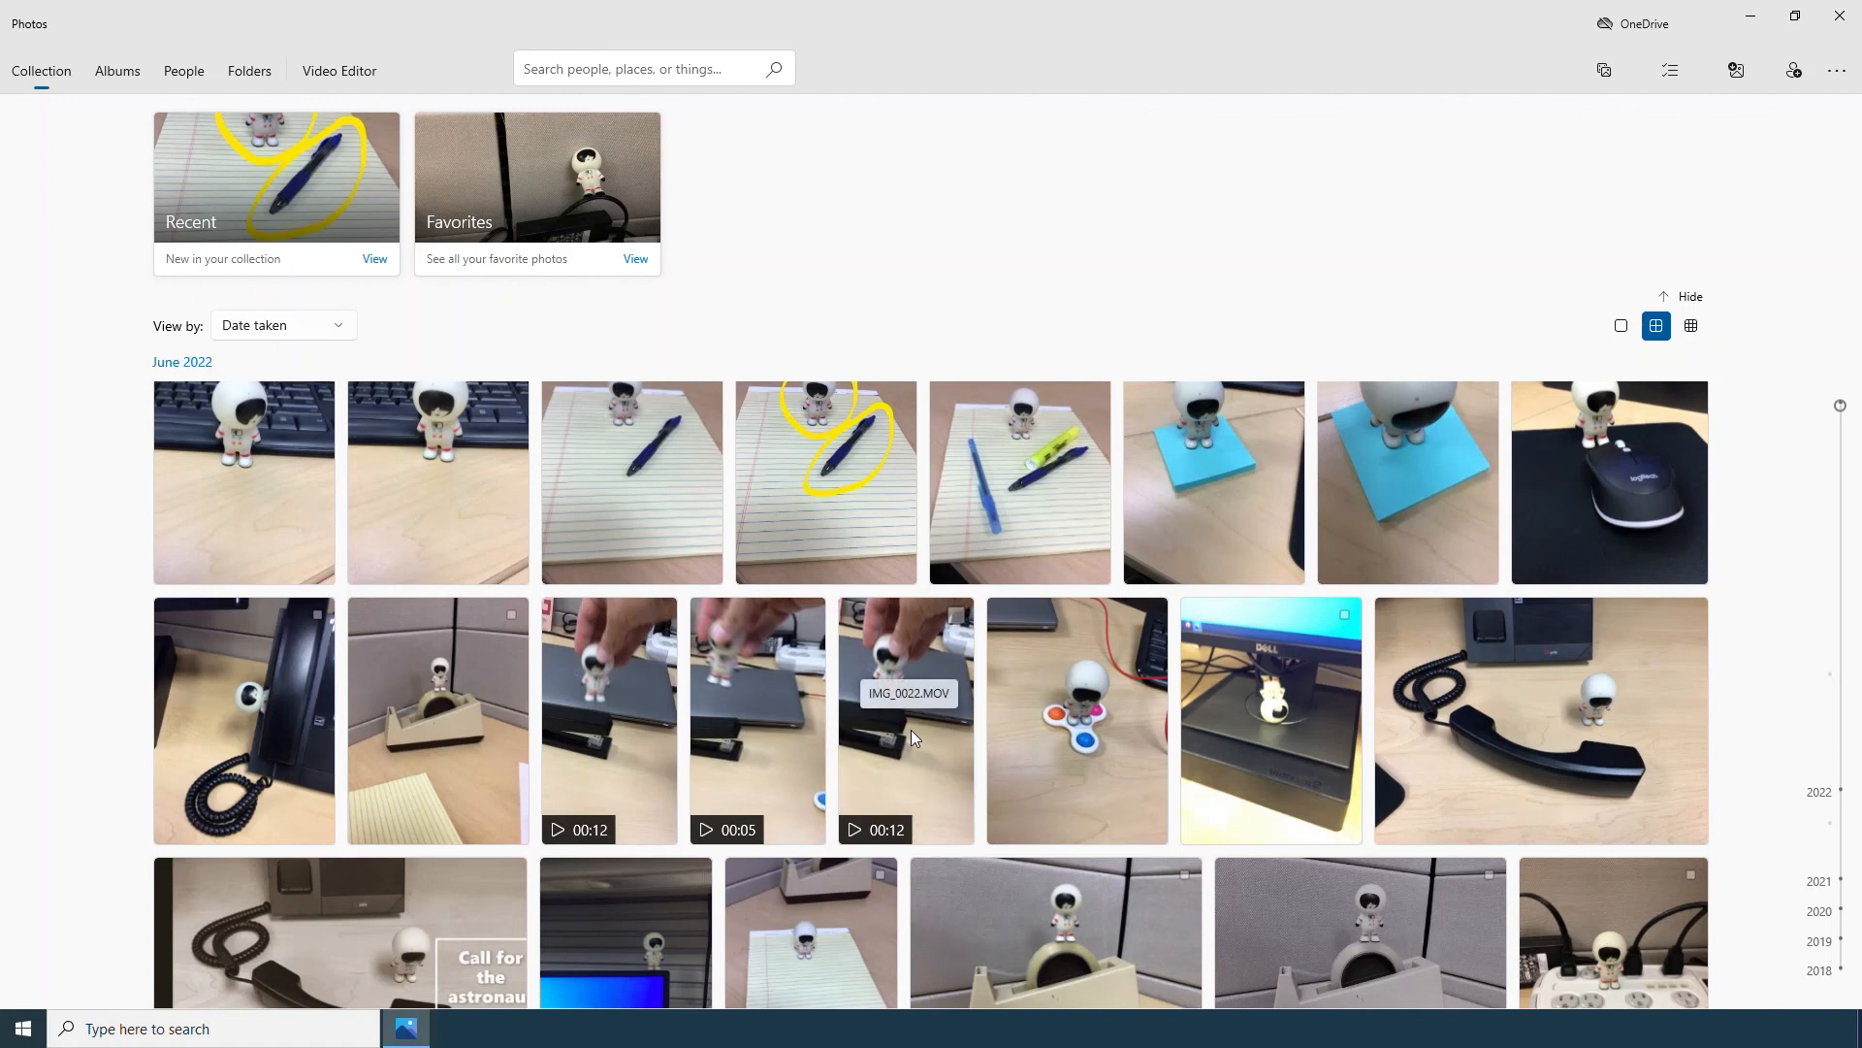
pyautogui.scroll(-3, 1096, 753)
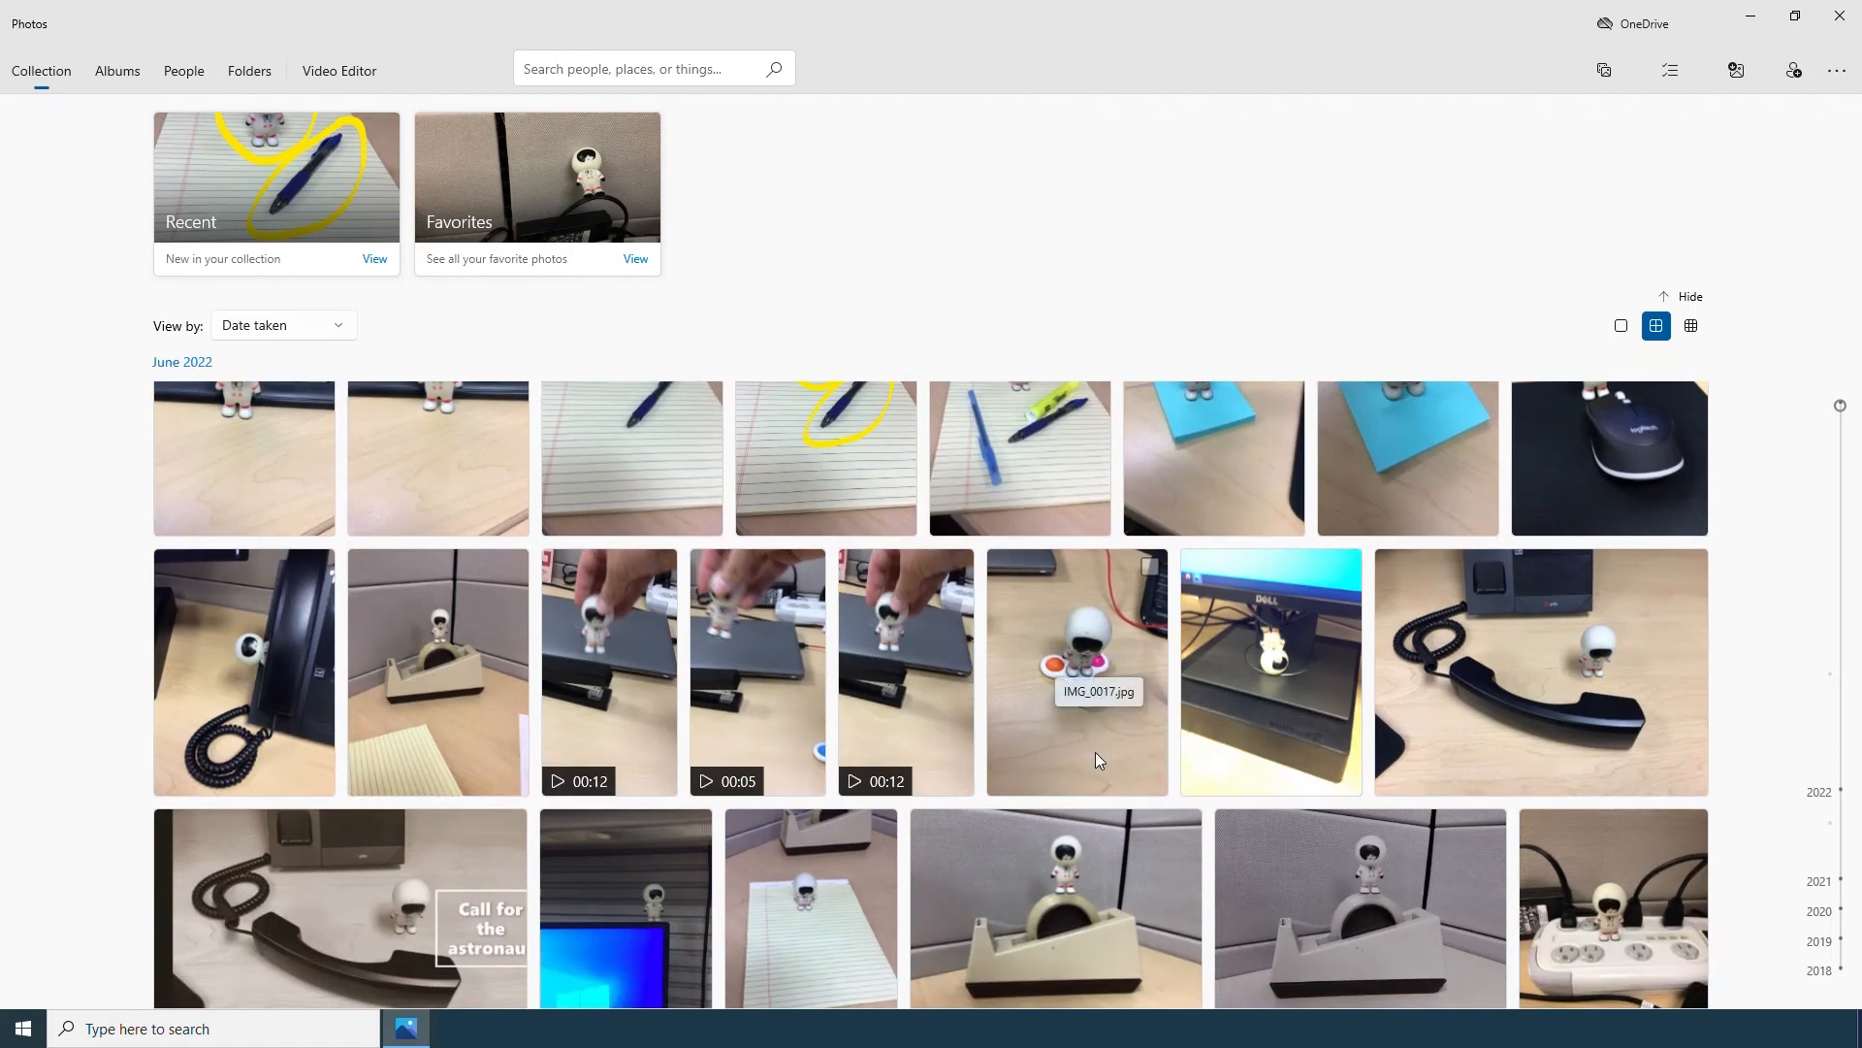
pyautogui.scroll(-3, 1120, 740)
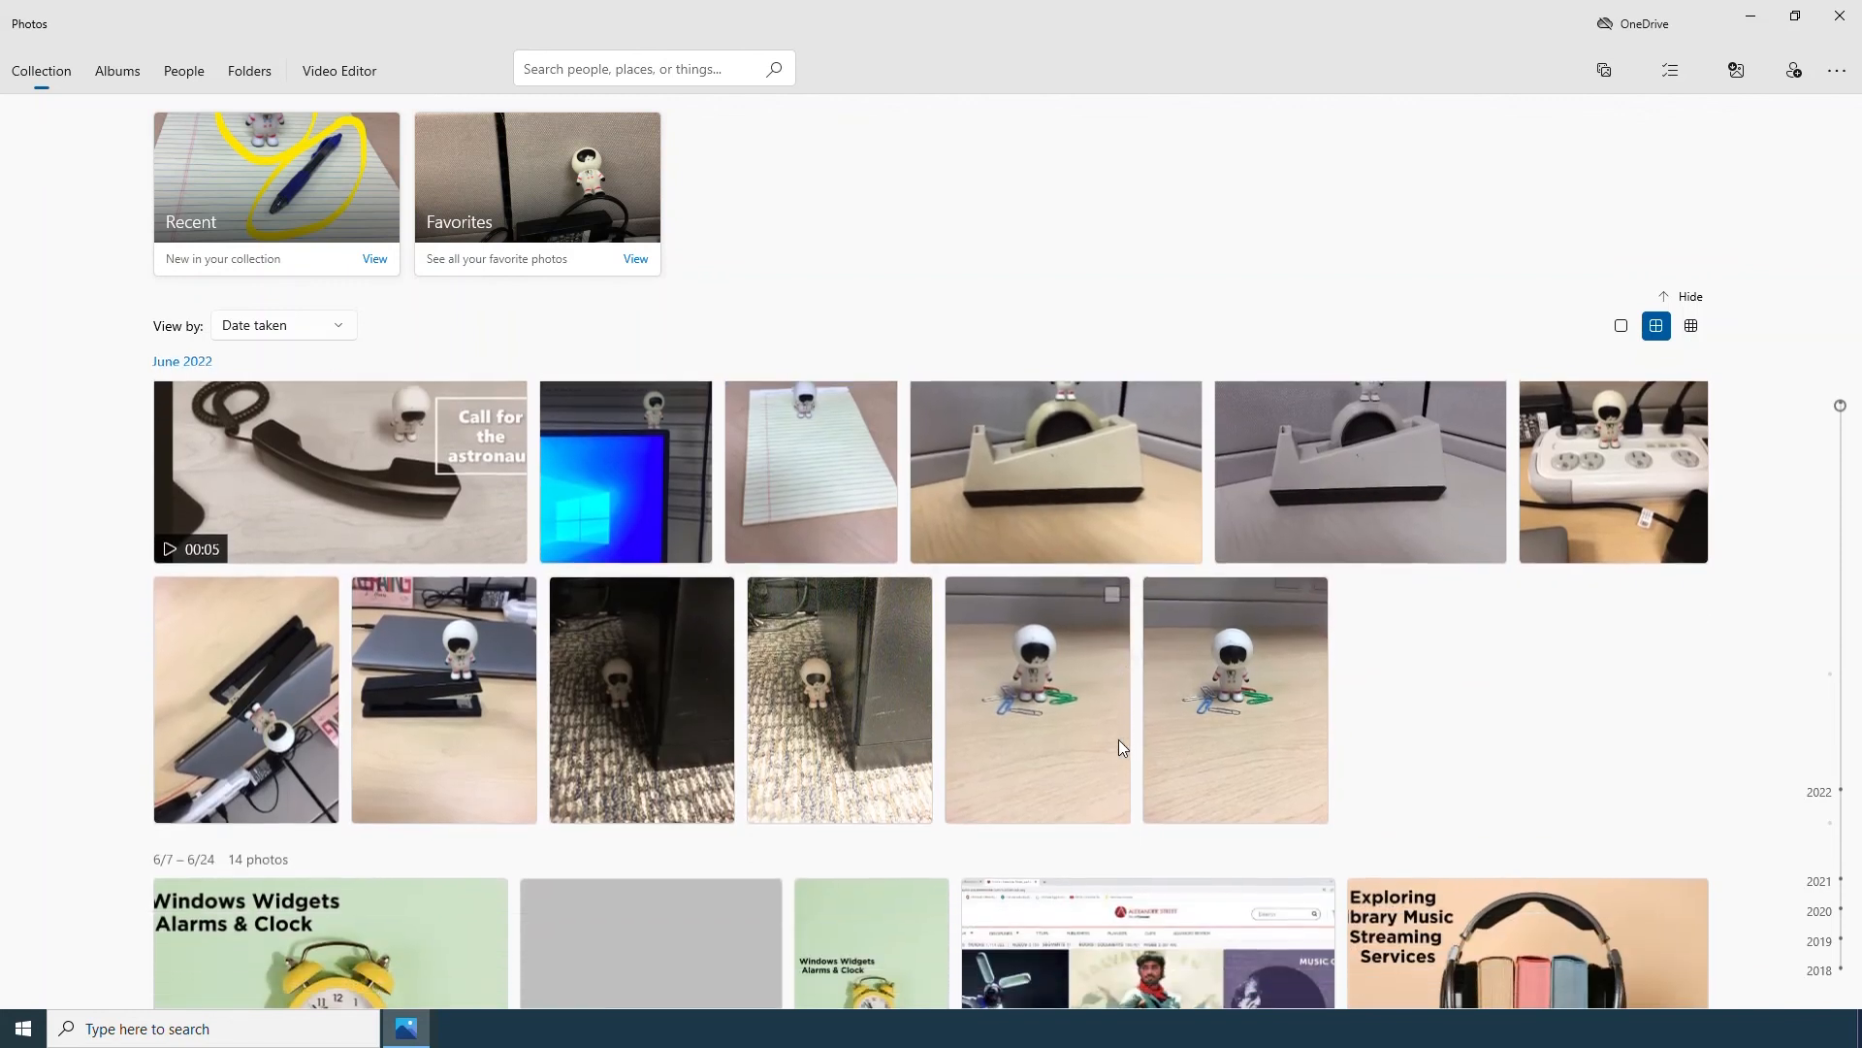
pyautogui.scroll(4, 1119, 739)
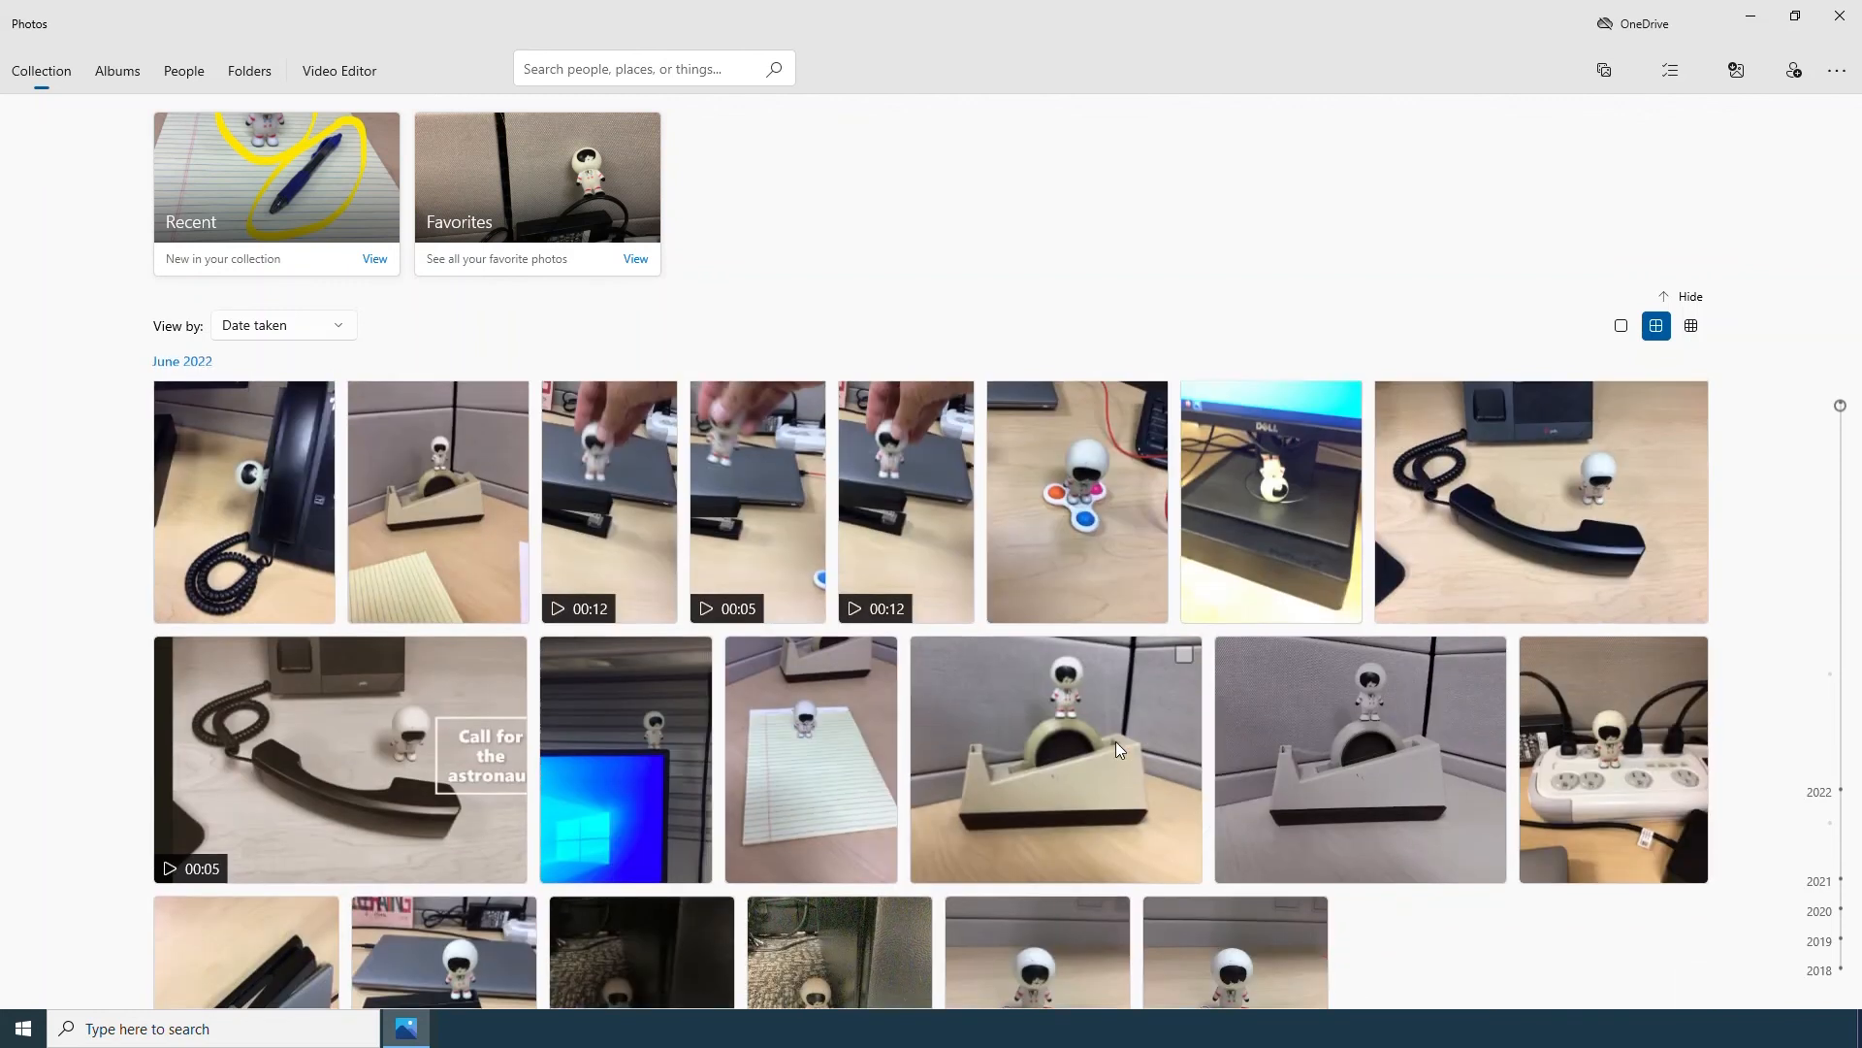
pyautogui.scroll(6, 1116, 742)
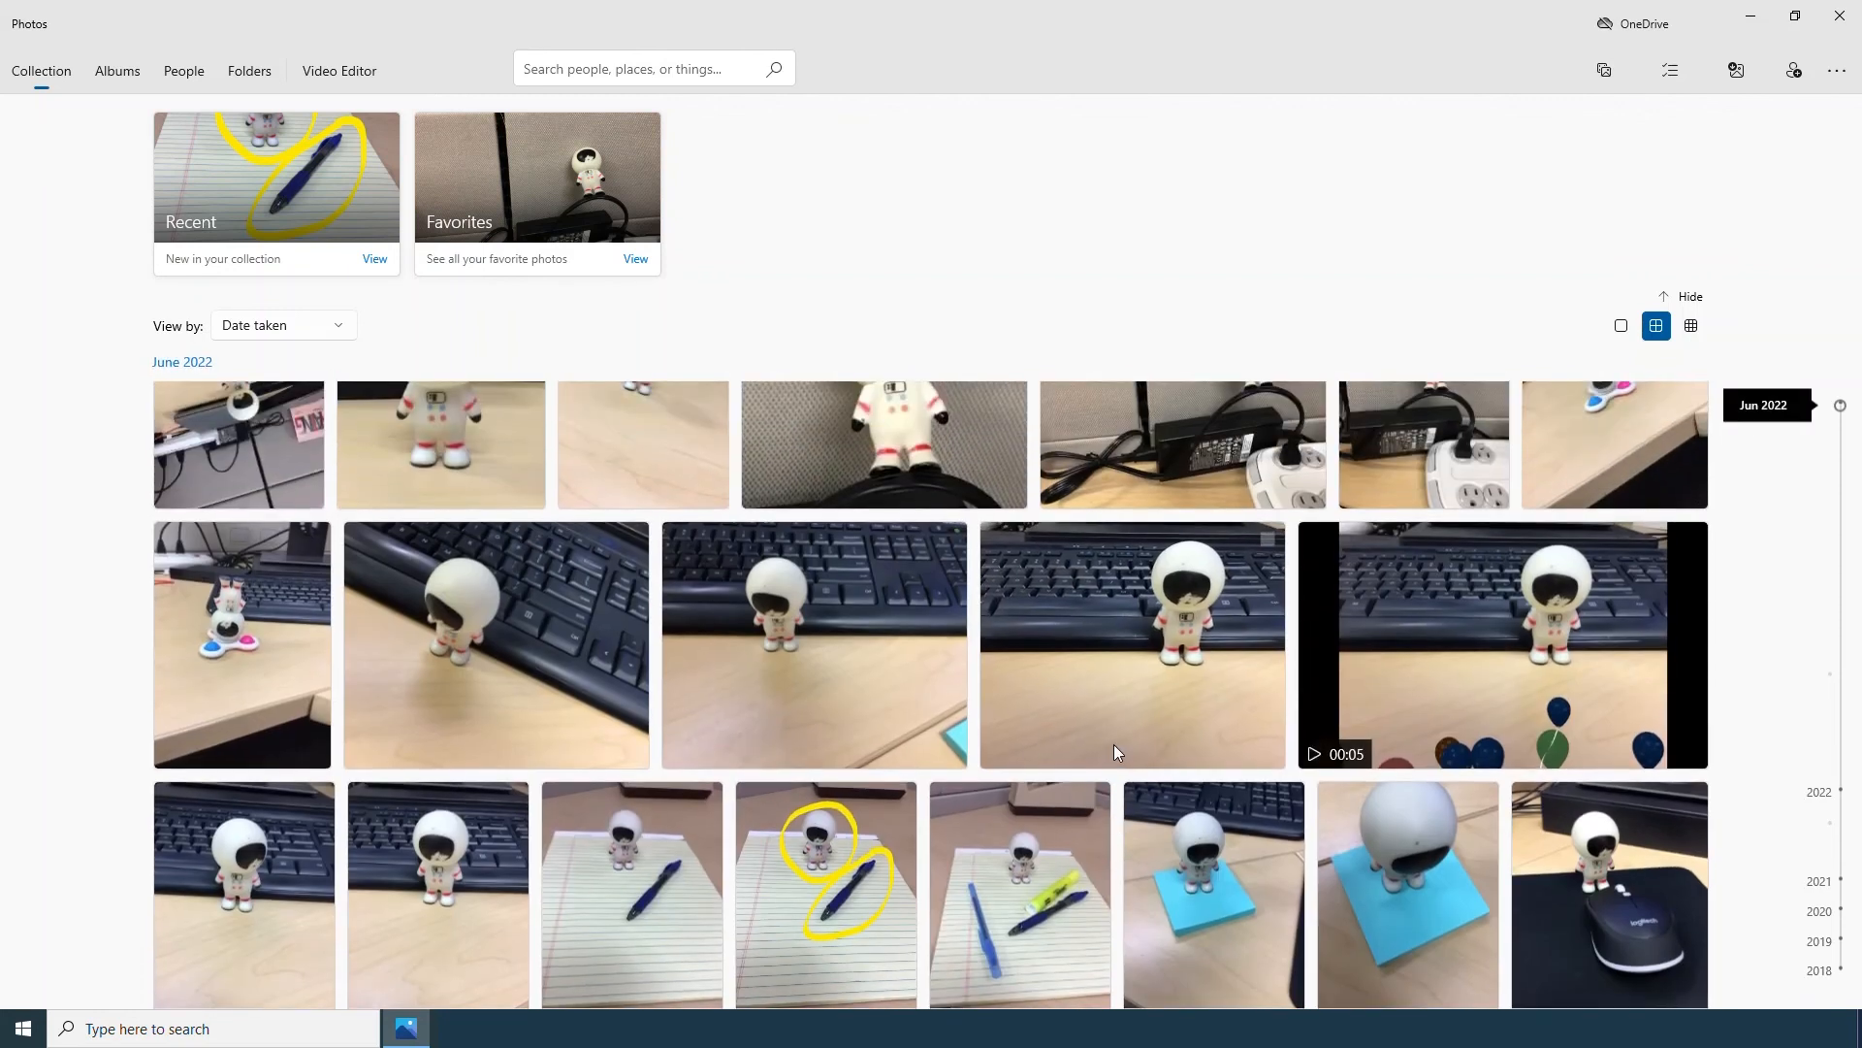